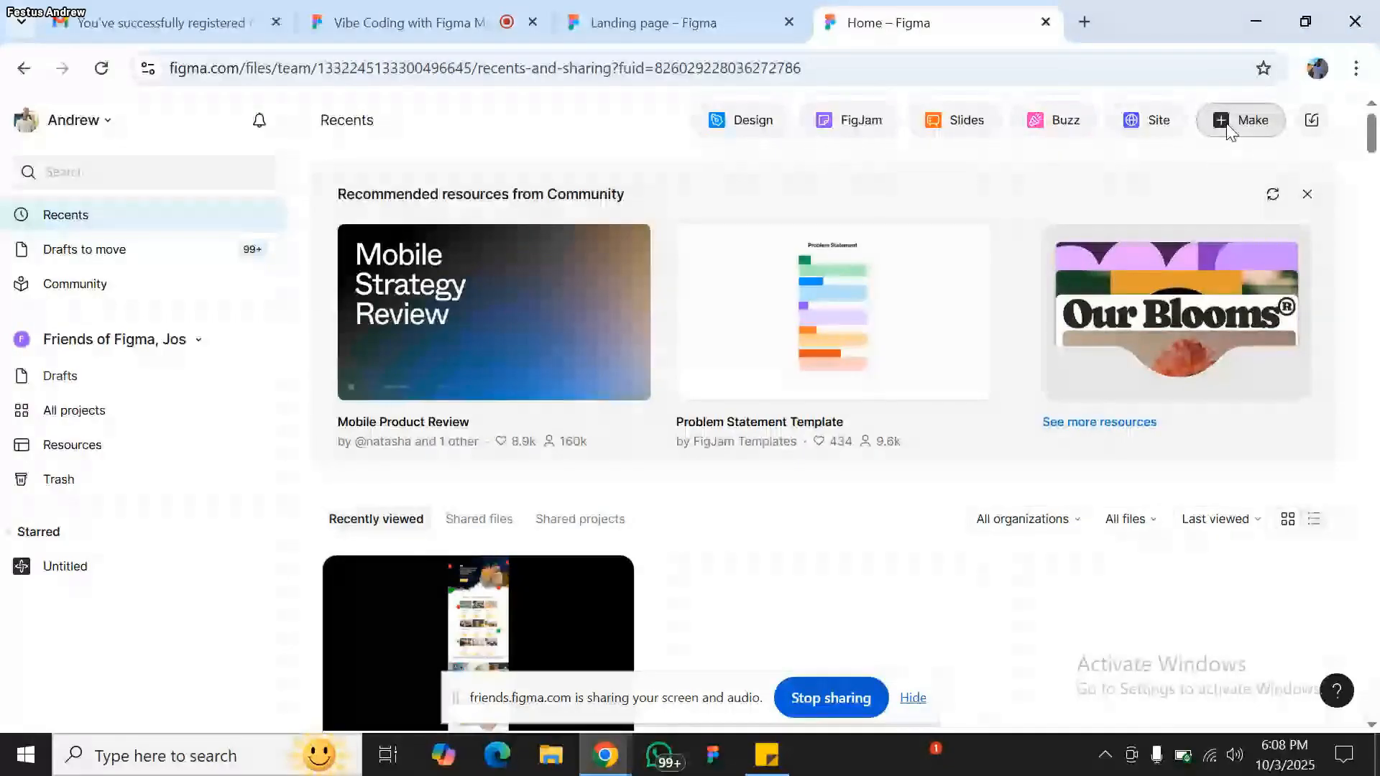
# - Create a new Figma Make file and paste the full Sweet Chest landing page prompt from Sticky Notes as its description
pyautogui.click(1226, 124)
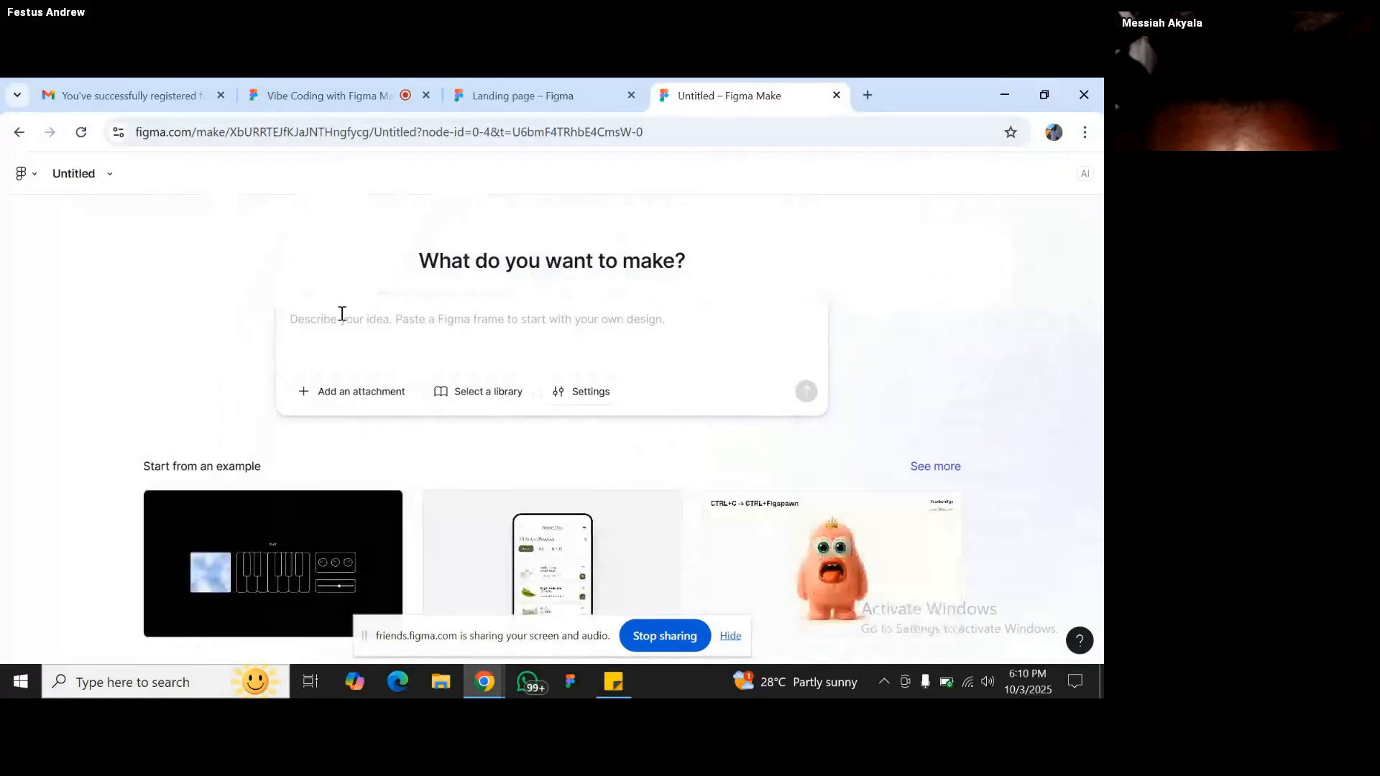
pyautogui.click(600, 693)
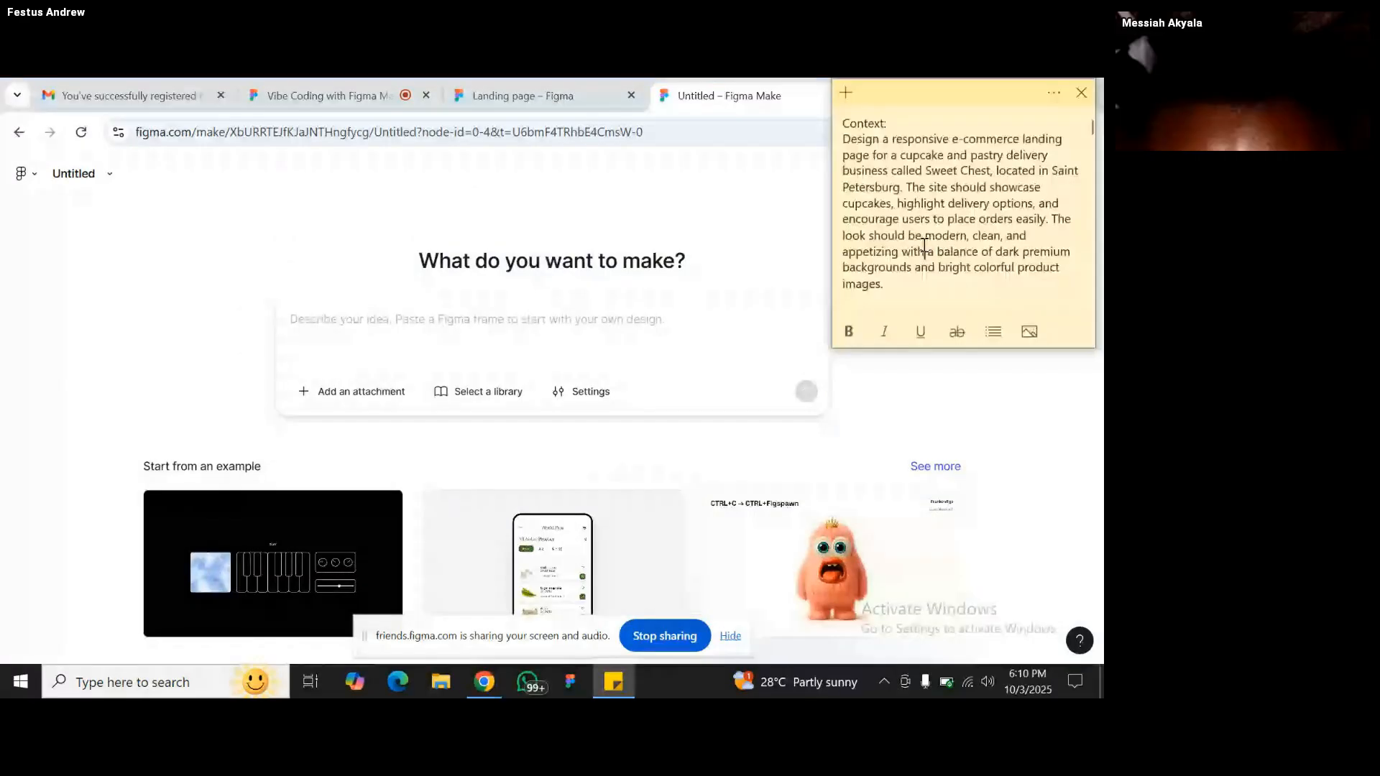
pyautogui.hotkey('ctrl', 'a')
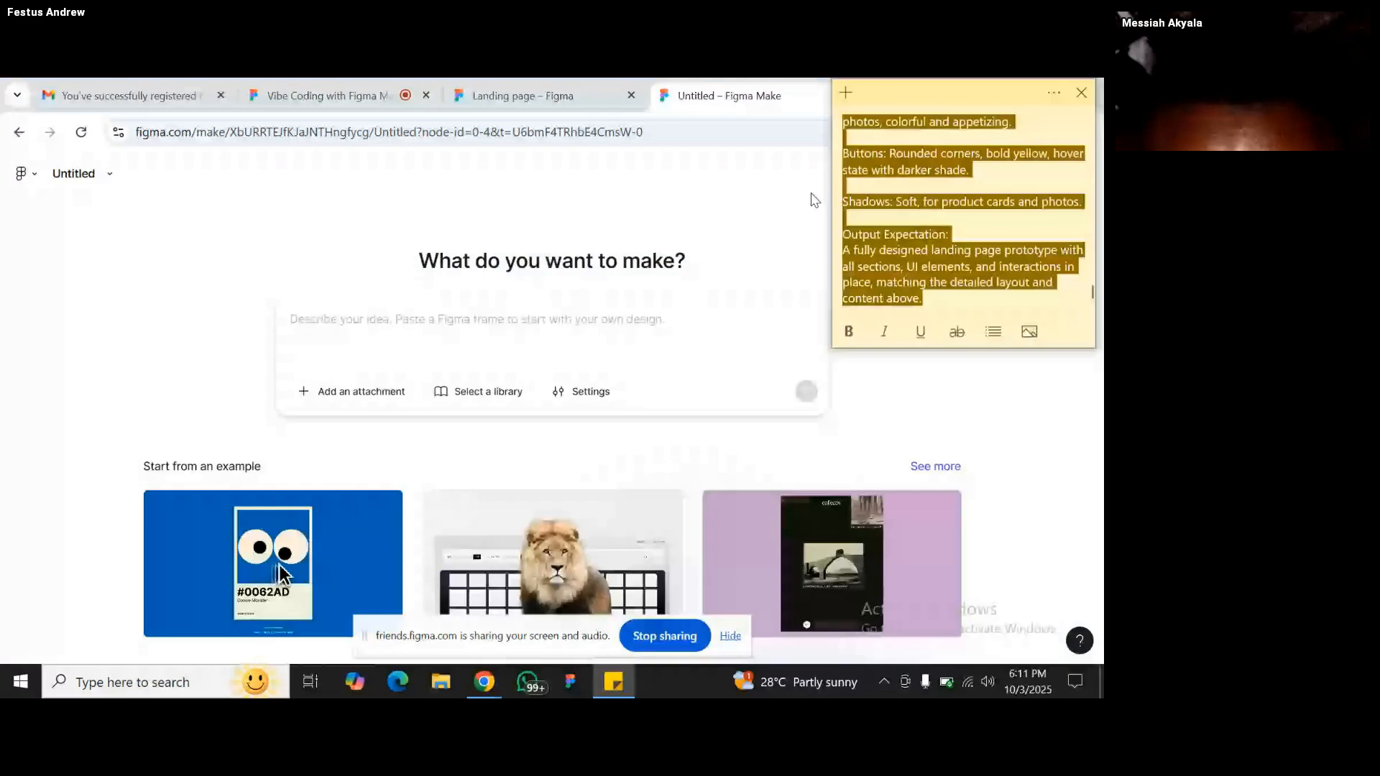
pyautogui.click(704, 245)
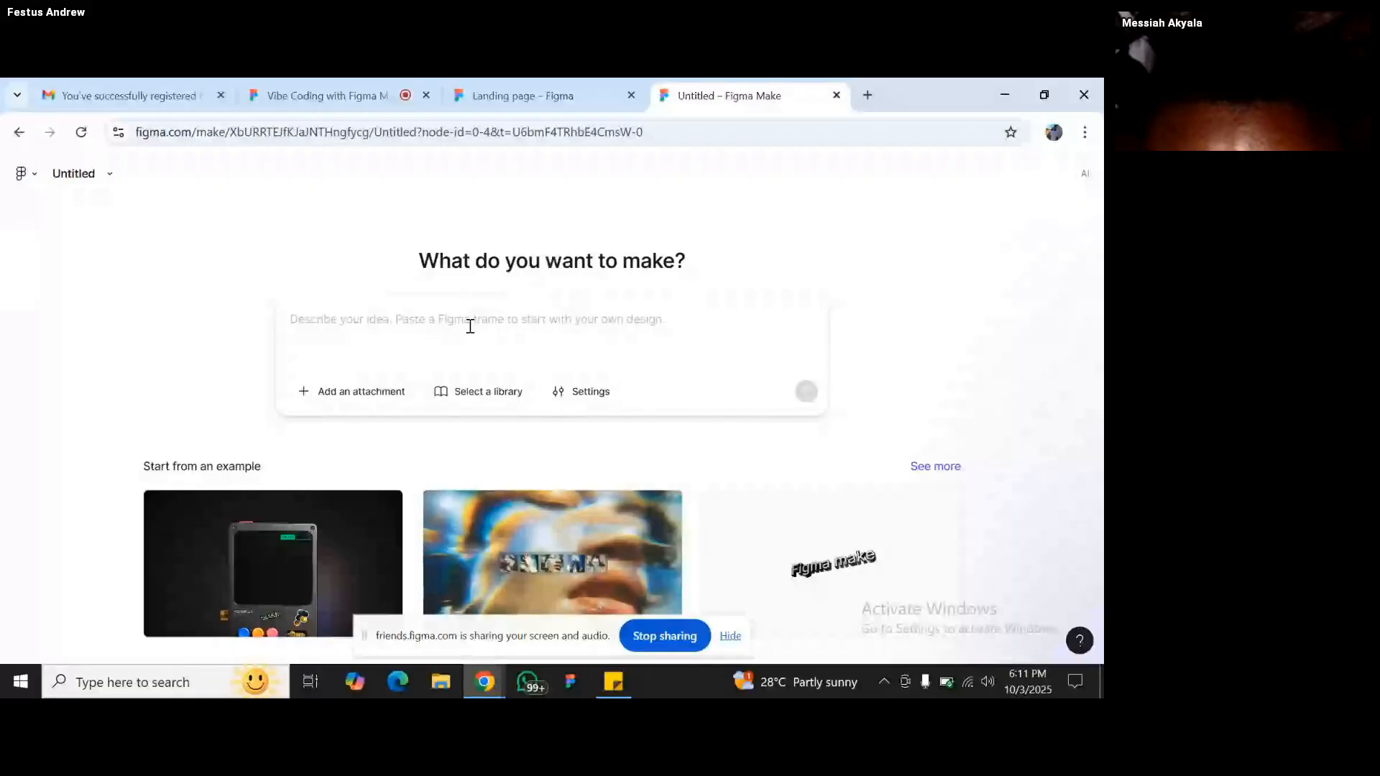
pyautogui.hotkey('ctrl', 'v')
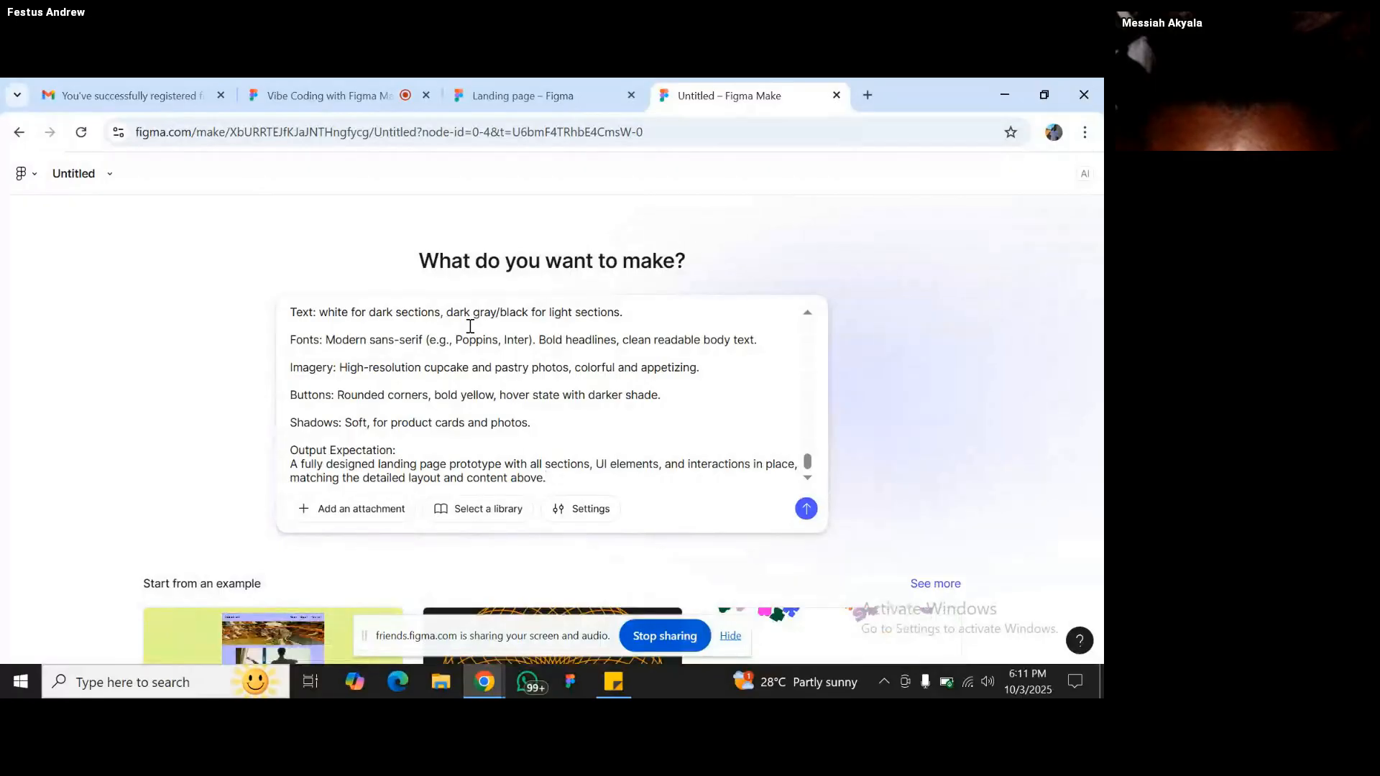
pyautogui.scroll(8, 470, 327)
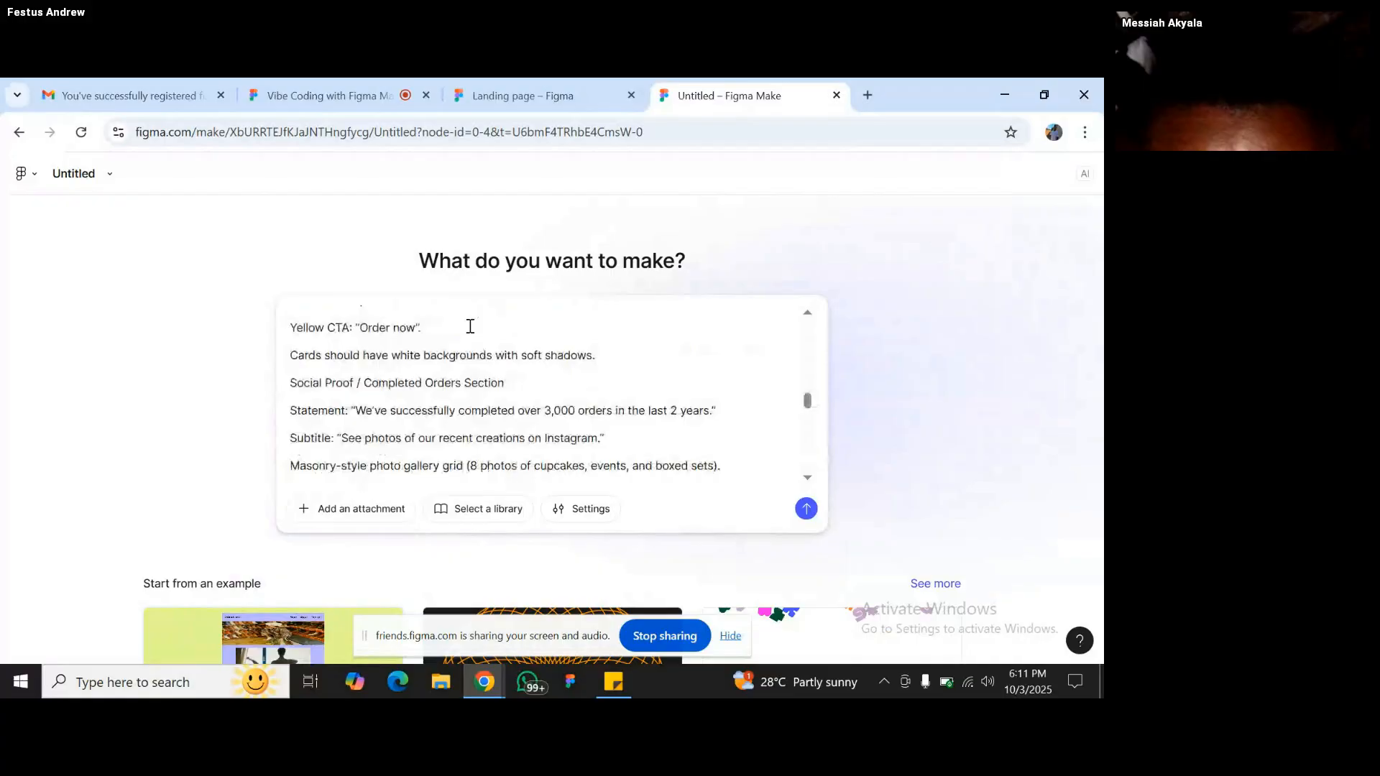
pyautogui.scroll(10, 470, 327)
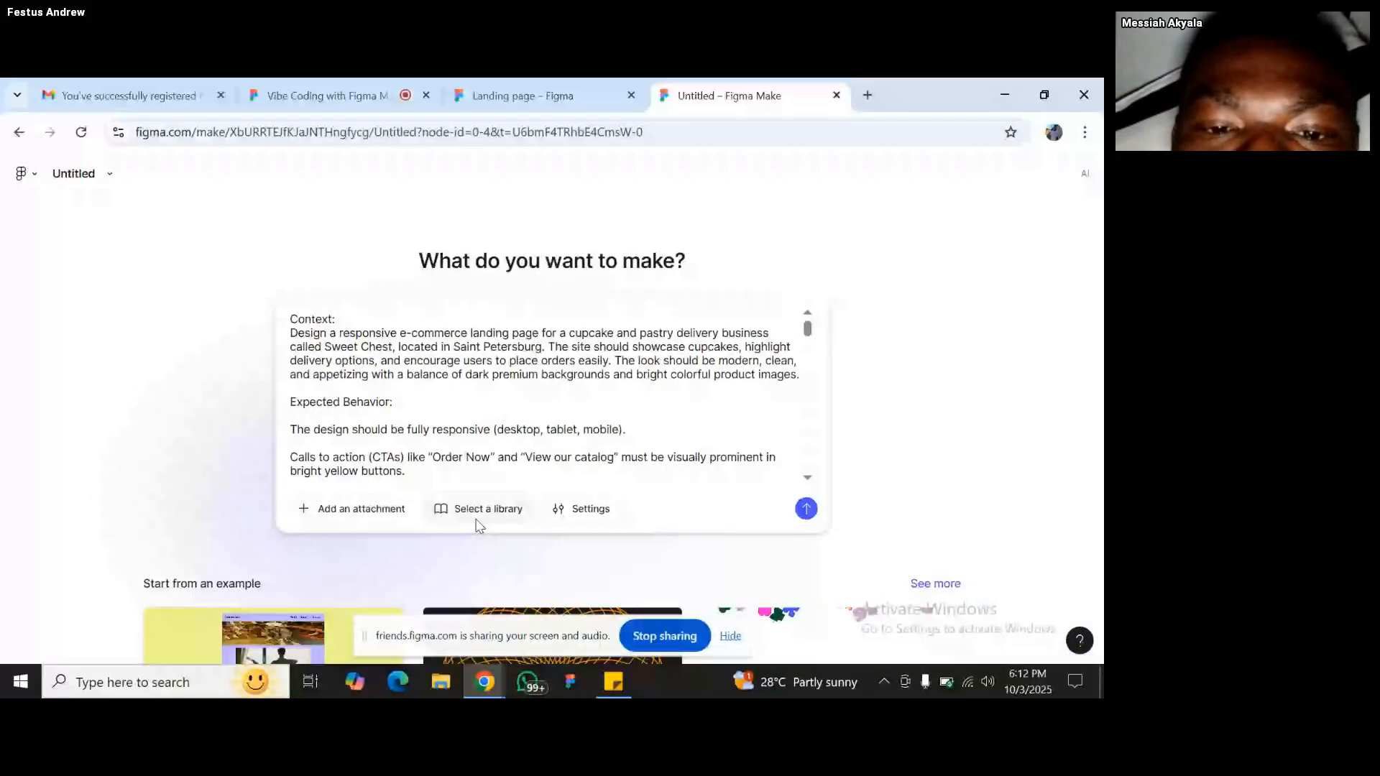
# - Load figma.com in a new browser tab and attach the gluestack-ui v2.0 Design Kit library to the Make prompt
pyautogui.click(474, 512)
pyautogui.click(228, 322)
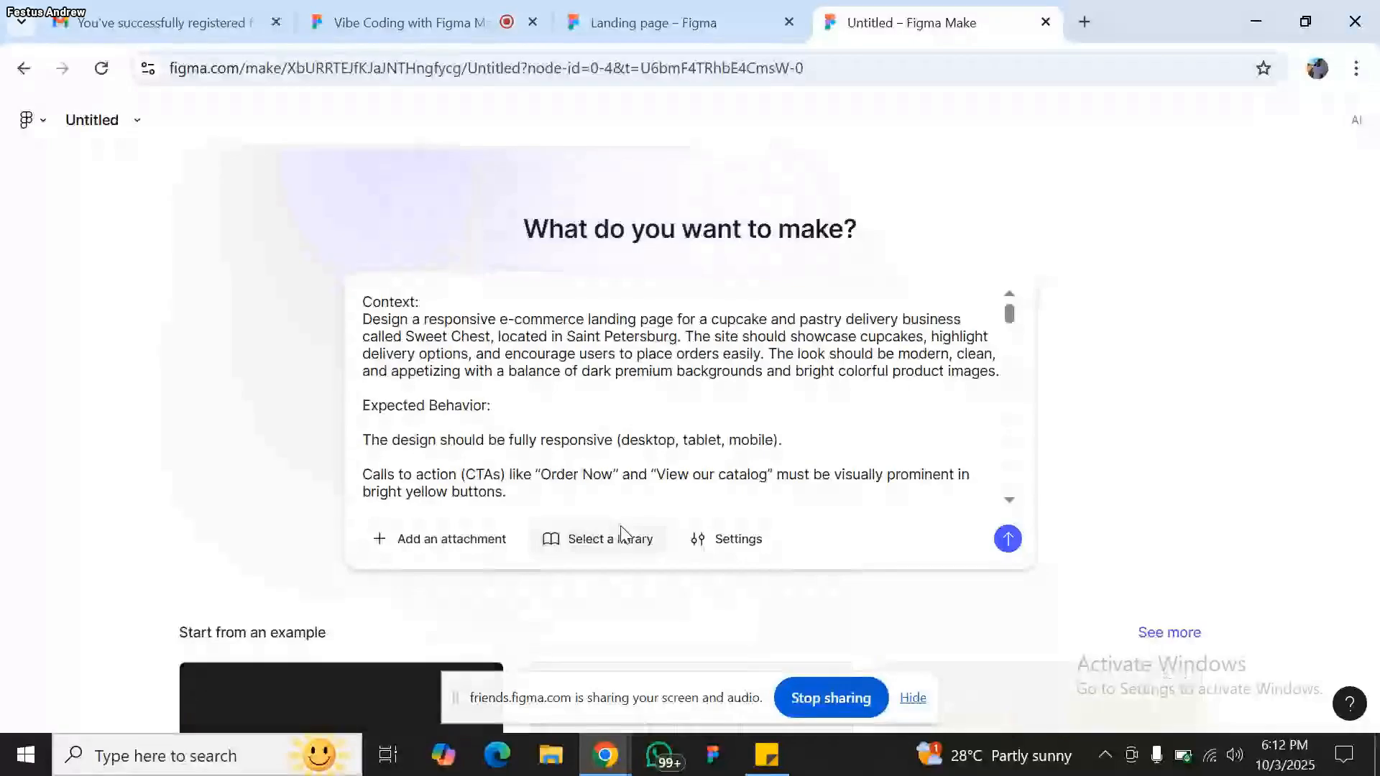
pyautogui.click(622, 535)
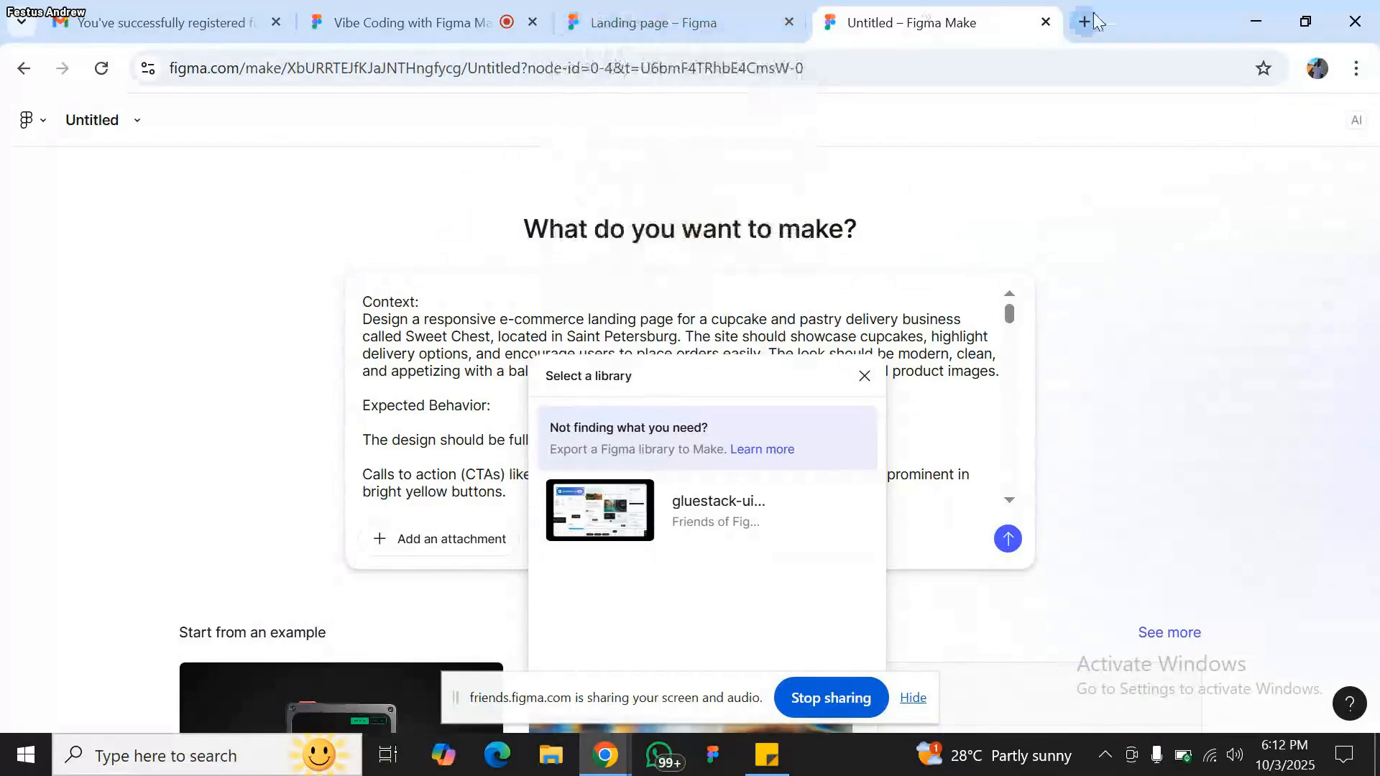
pyautogui.hotkey('ctrl', 't')
pyautogui.write('figma.com')
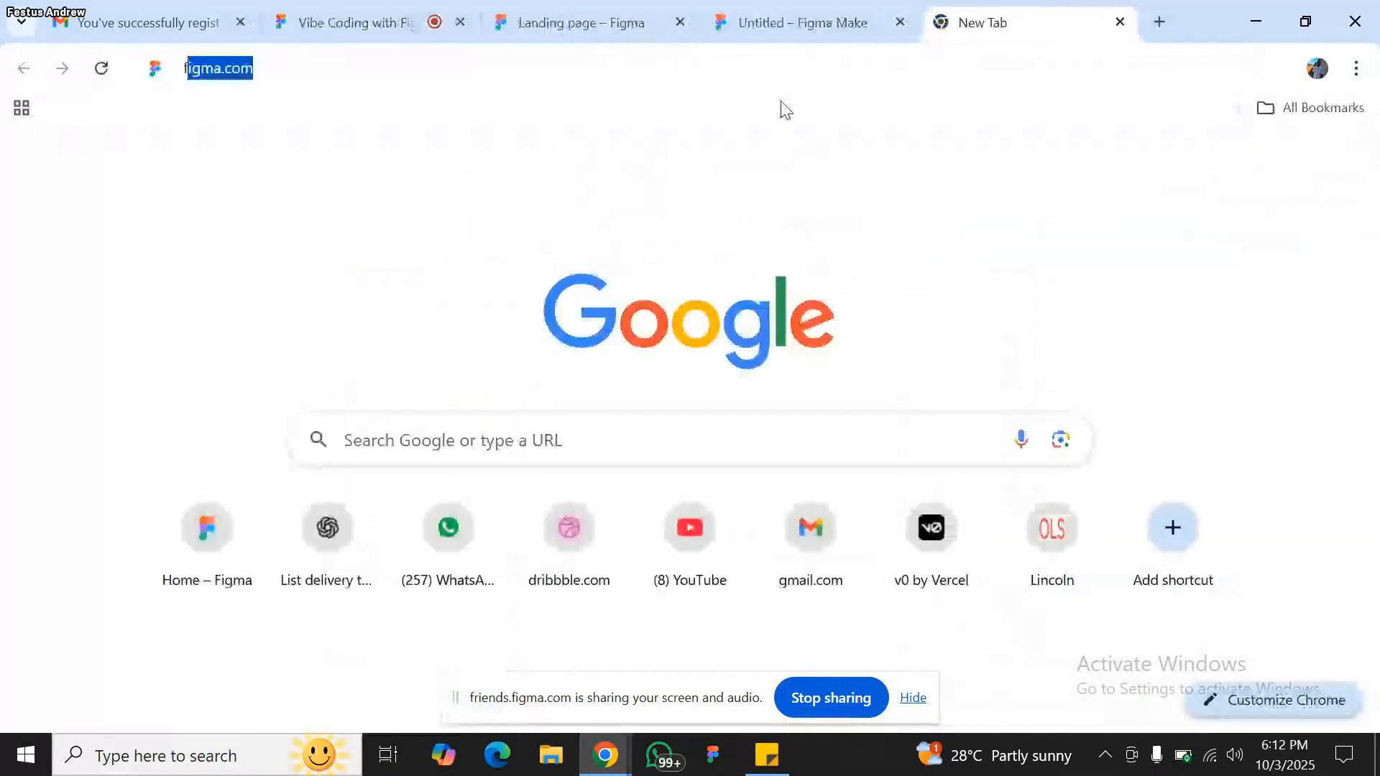
pyautogui.press('Return')
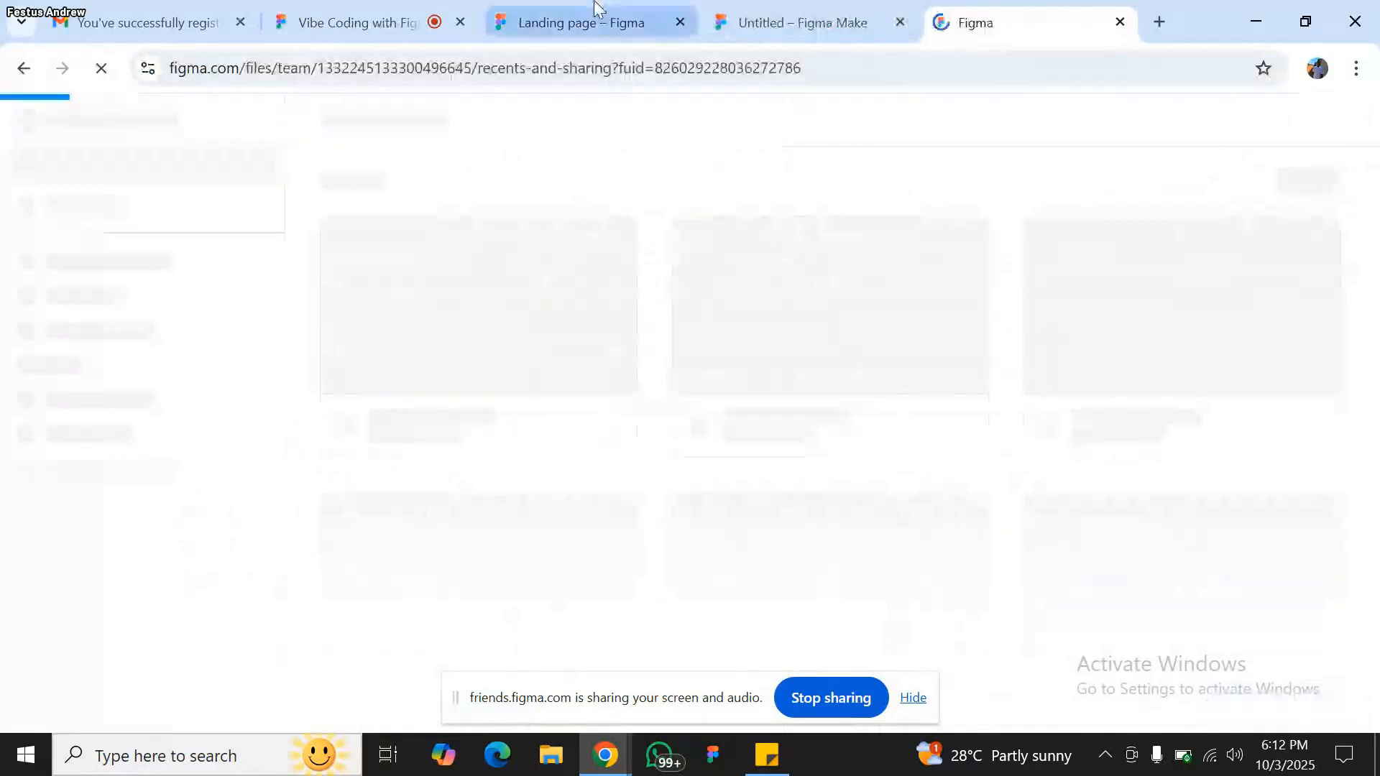
pyautogui.click(802, 23)
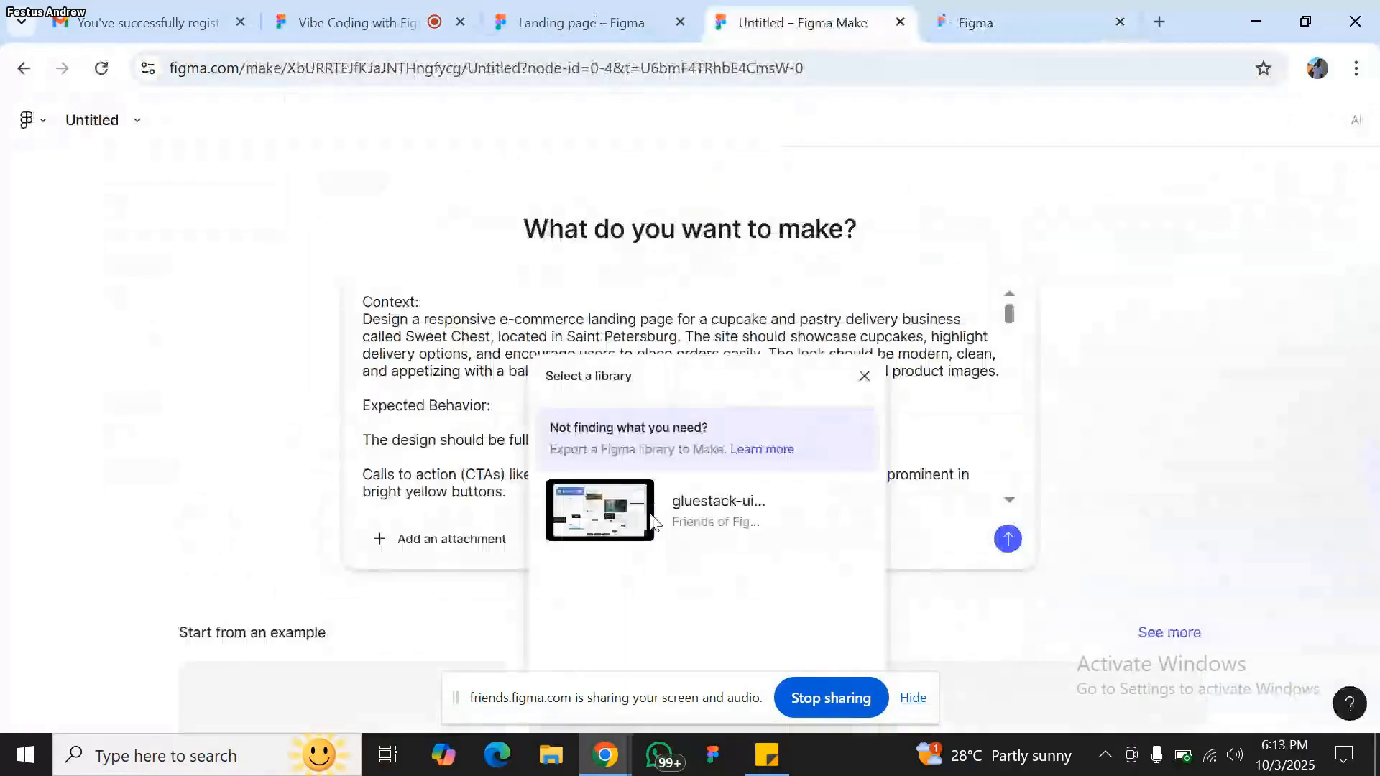
pyautogui.click(651, 517)
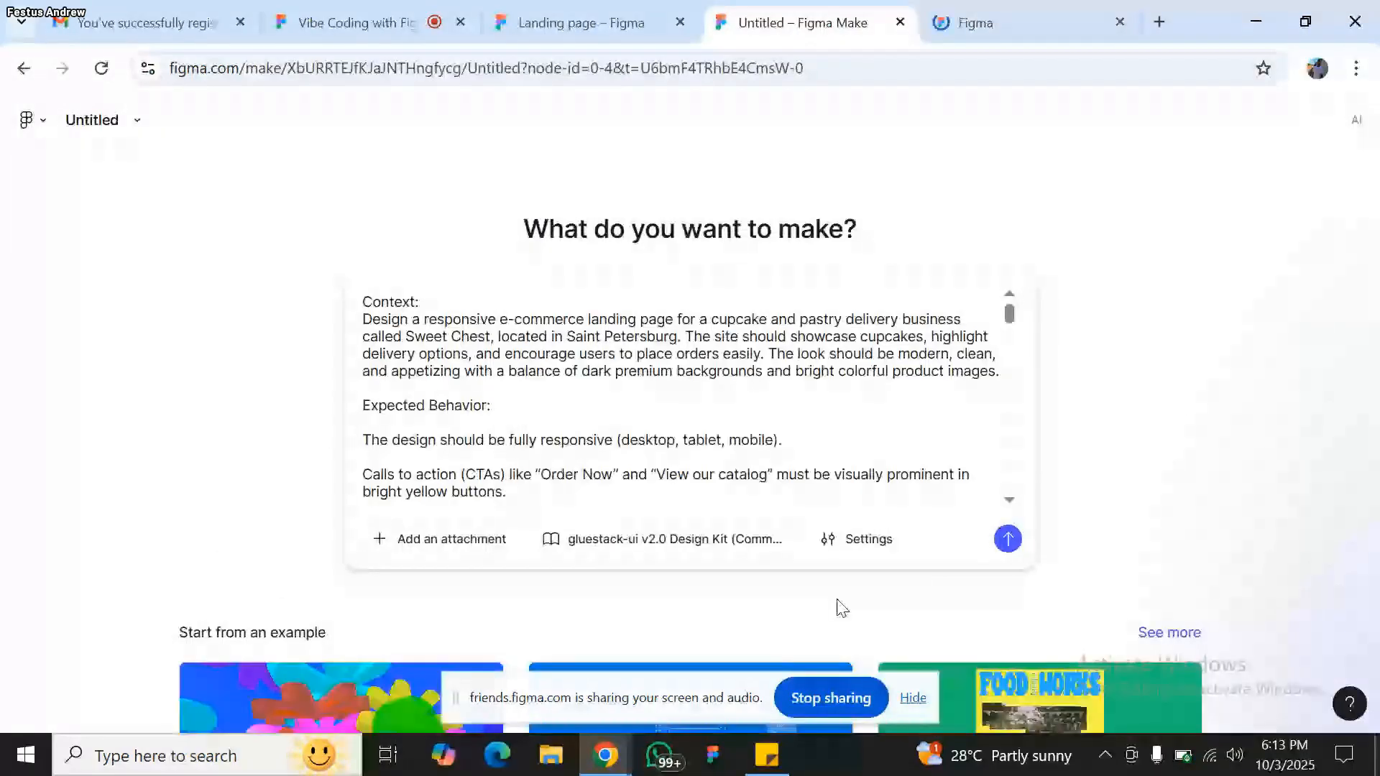
# - Open the gluestack-ui v2.0 Design Kit (Community) file from the recent files and let the page finish loading
pyautogui.click(1006, 22)
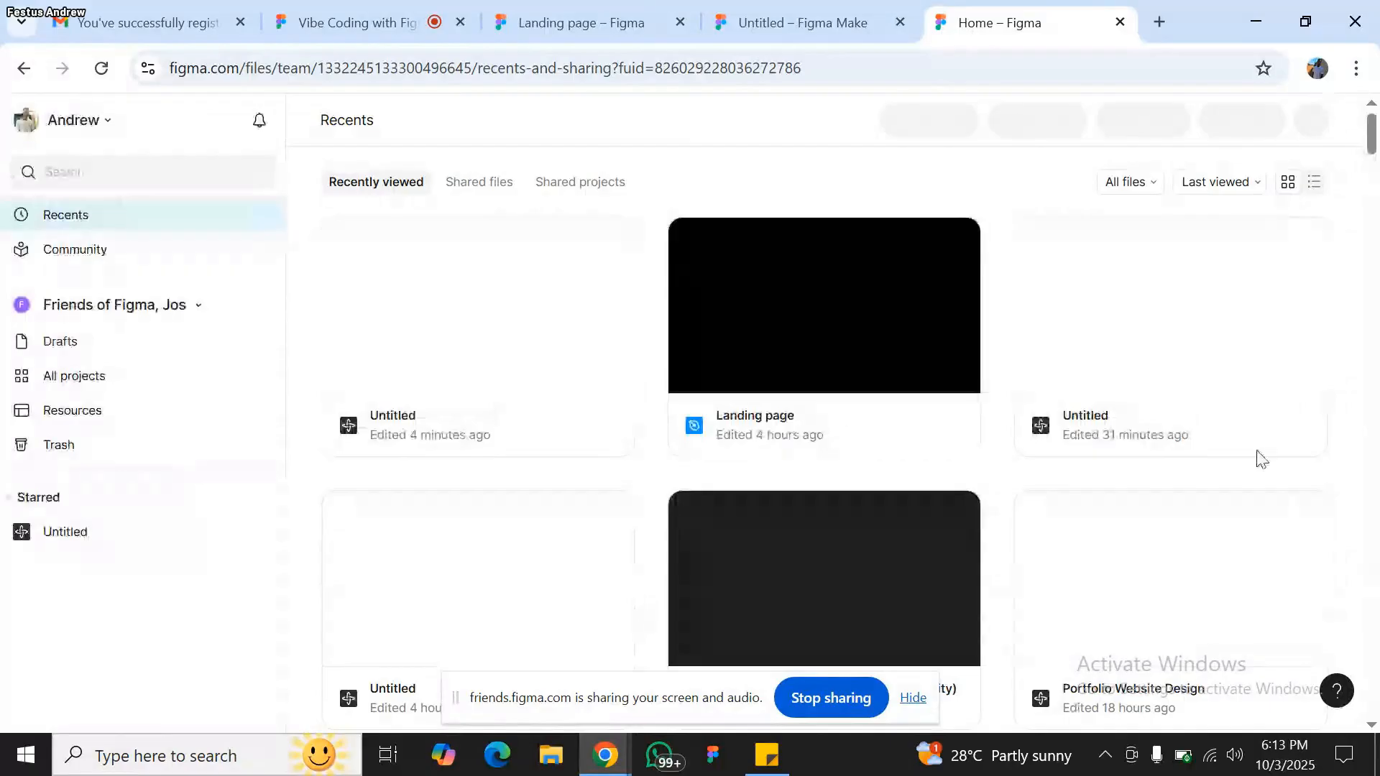
pyautogui.scroll(-4, 1260, 458)
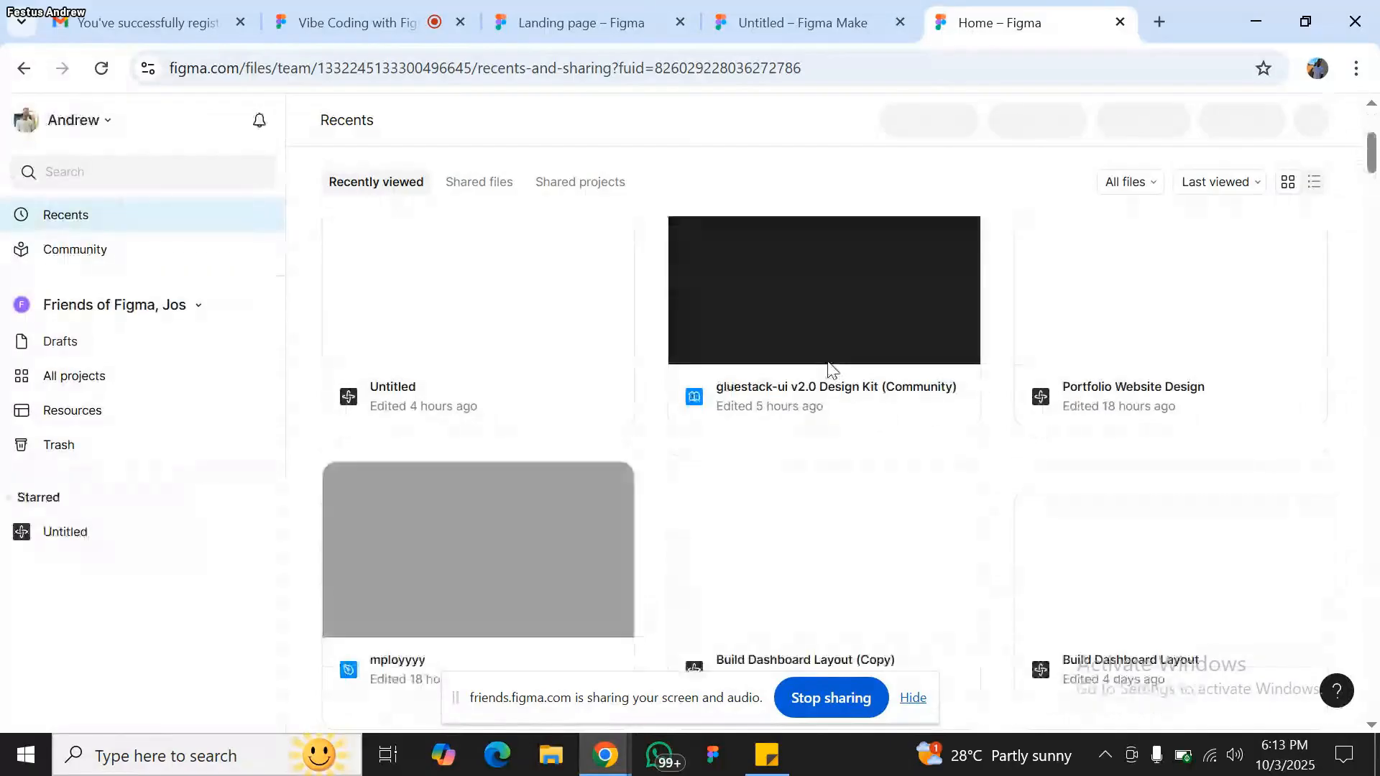
pyautogui.scroll(1, 830, 369)
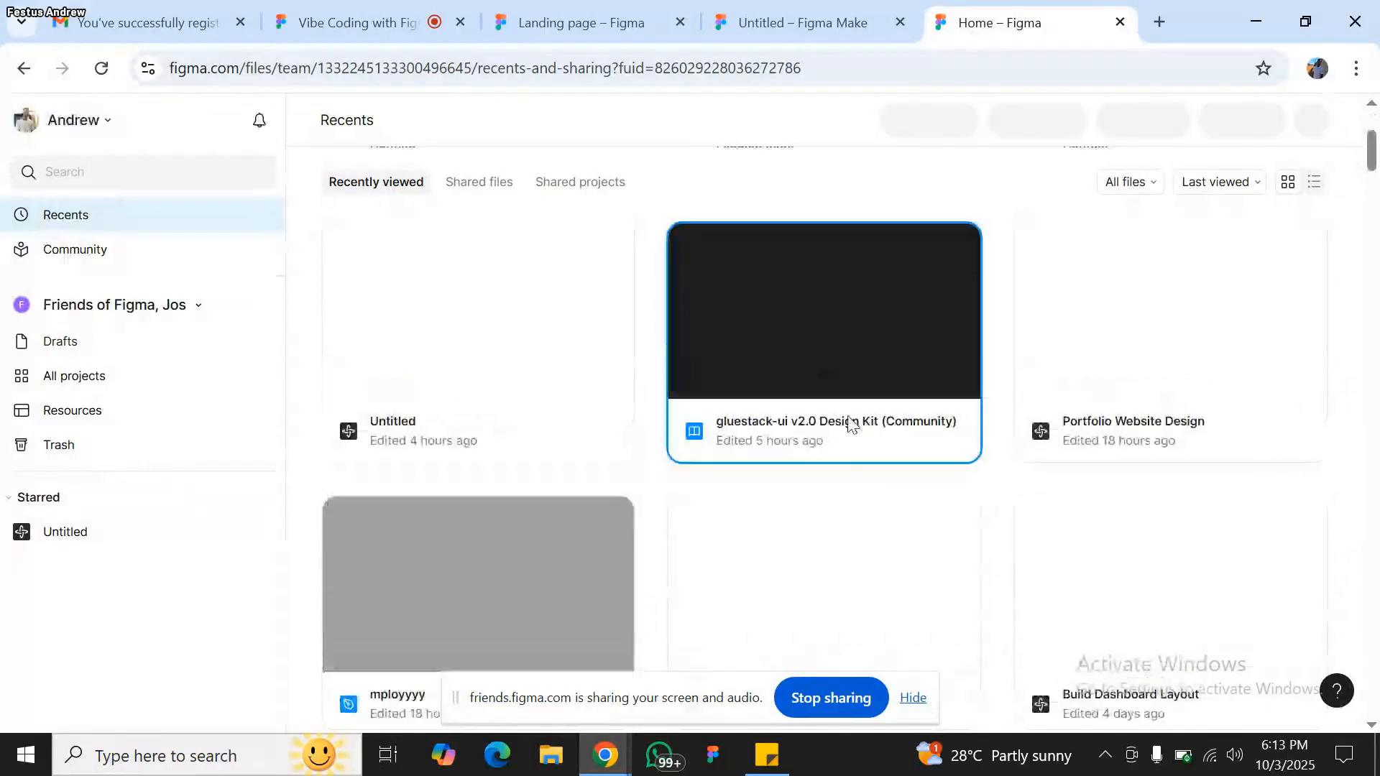
pyautogui.doubleClick(891, 430)
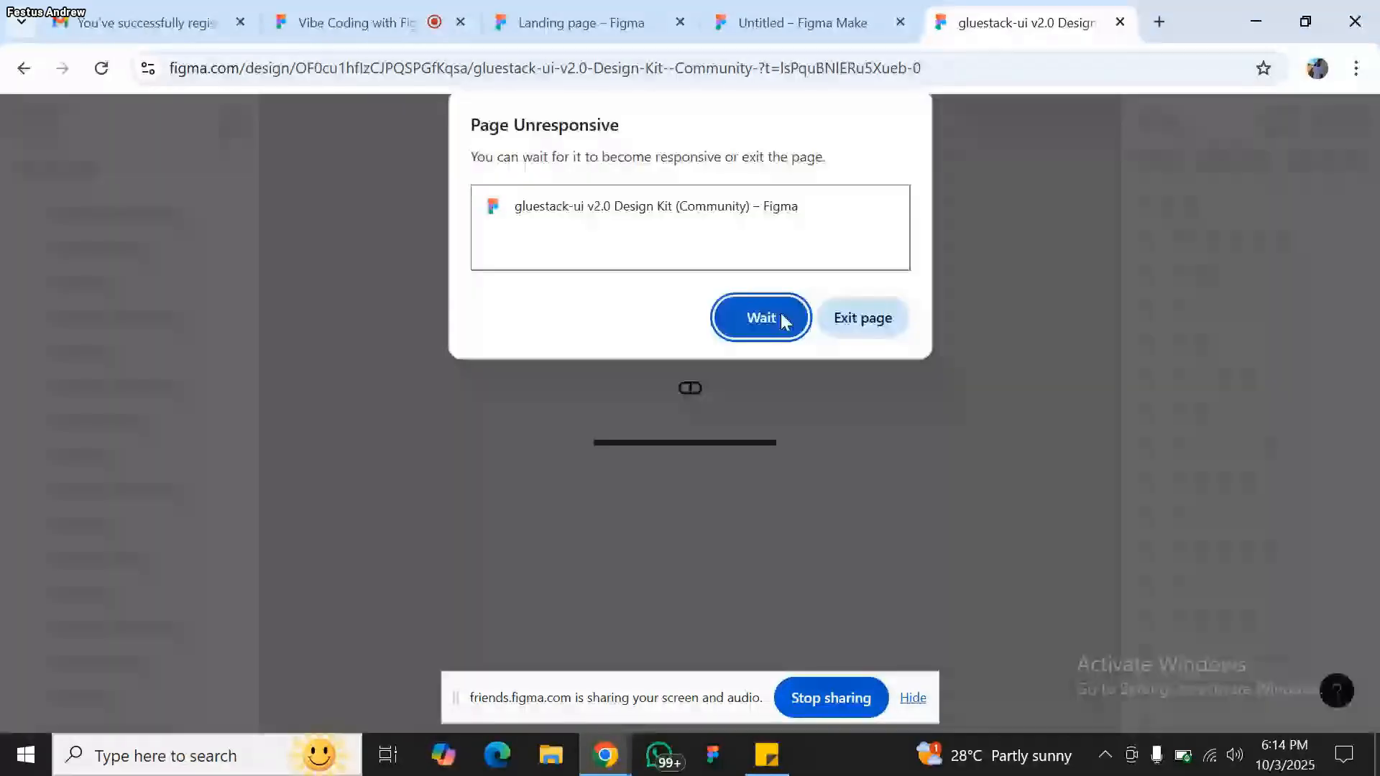
pyautogui.click(785, 320)
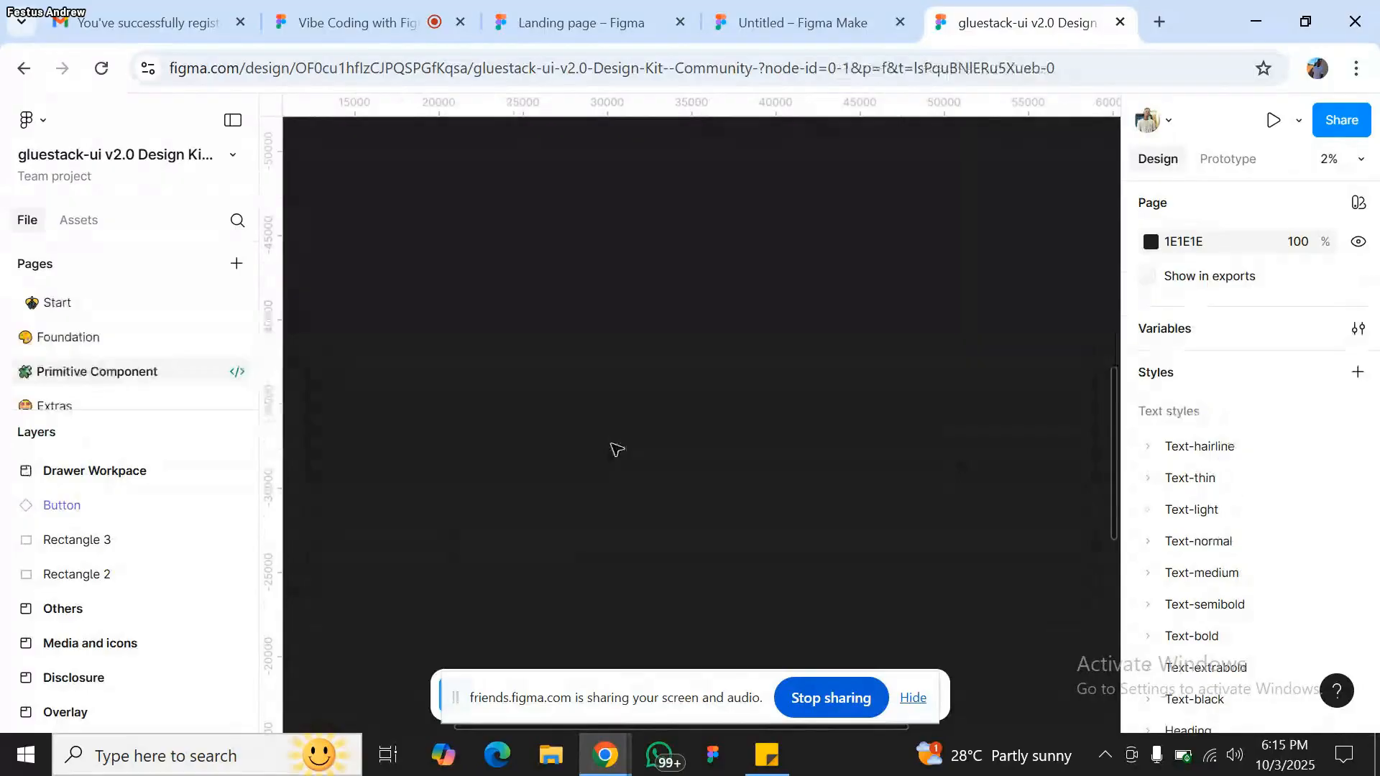
# - Examine the component sheets on the design kit's Primitive Component page, including the Radio, Link and Input variants
pyautogui.scroll(10, 617, 449)
pyautogui.scroll(3, 617, 449)
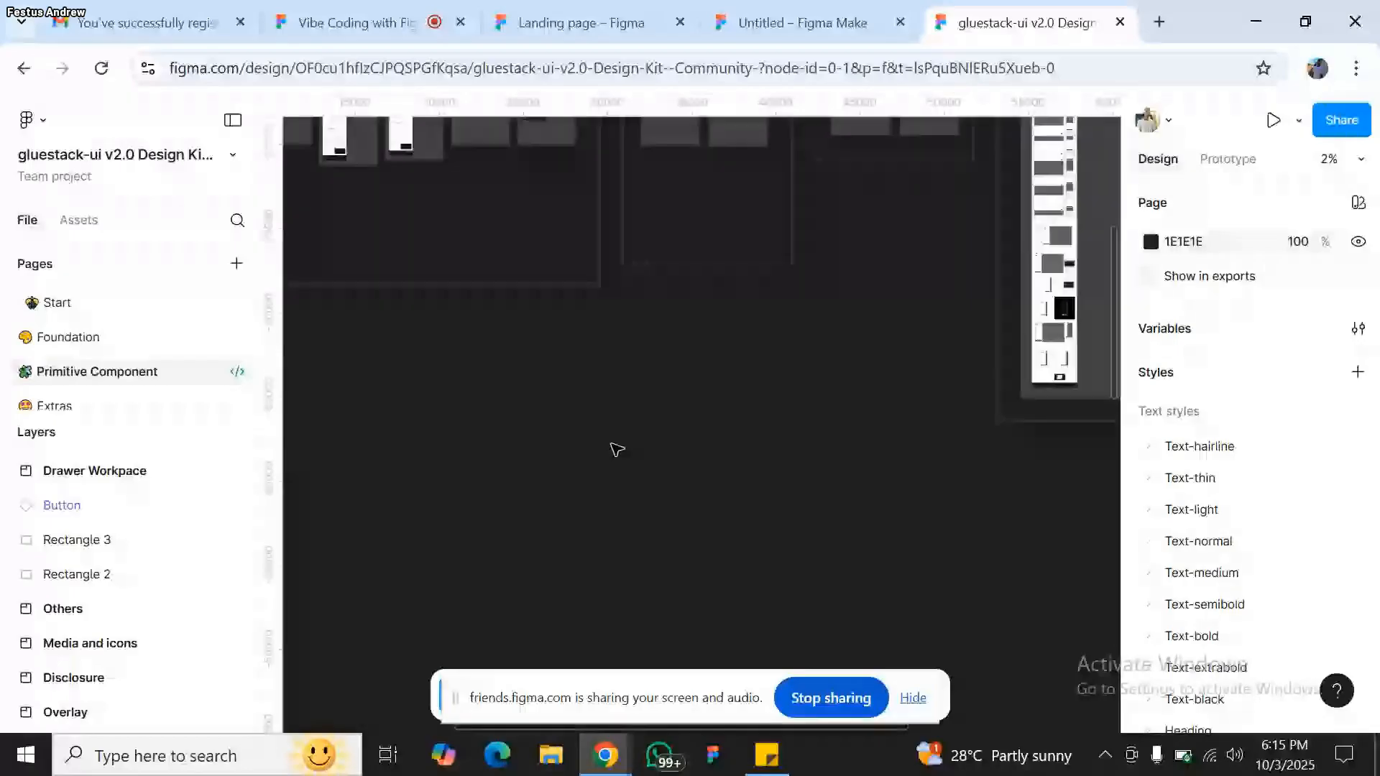
pyautogui.scroll(10, 617, 449)
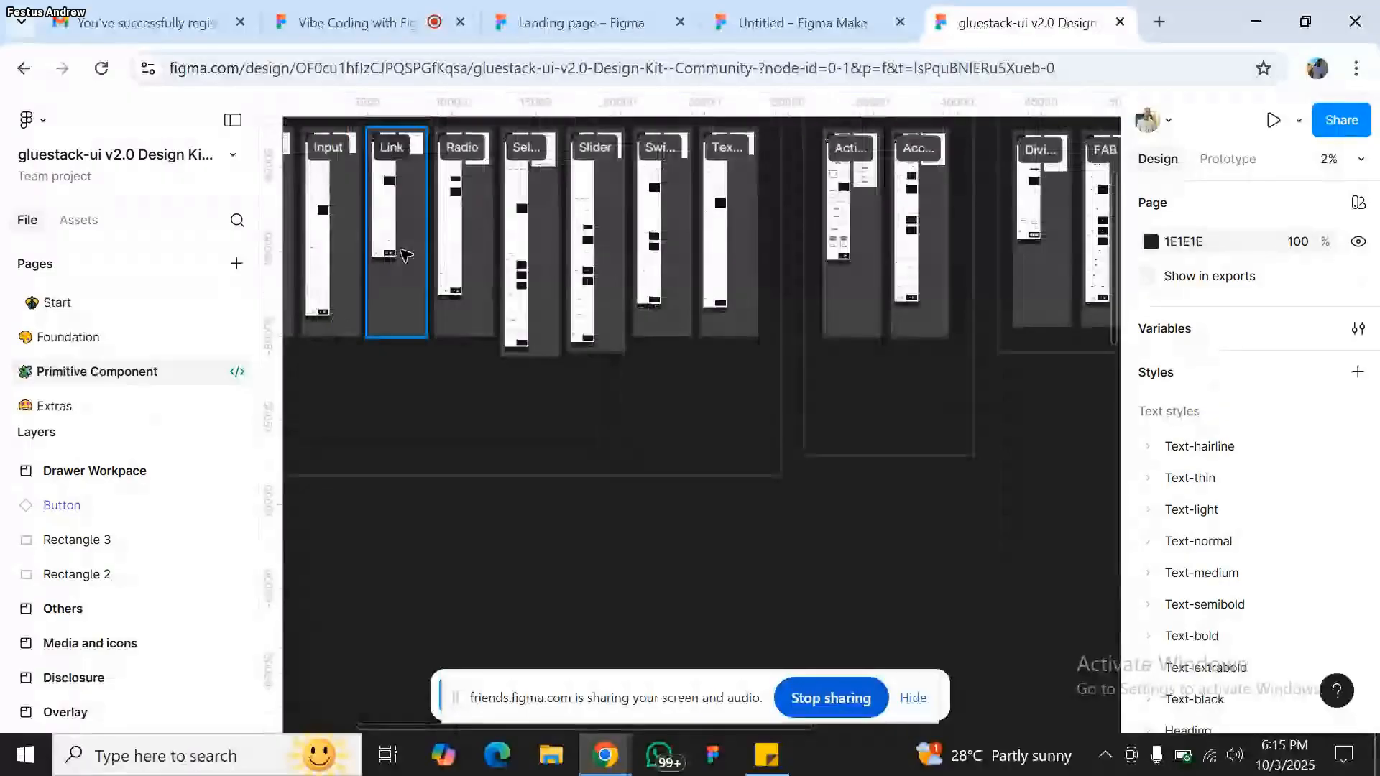
pyautogui.scroll(2, 406, 254)
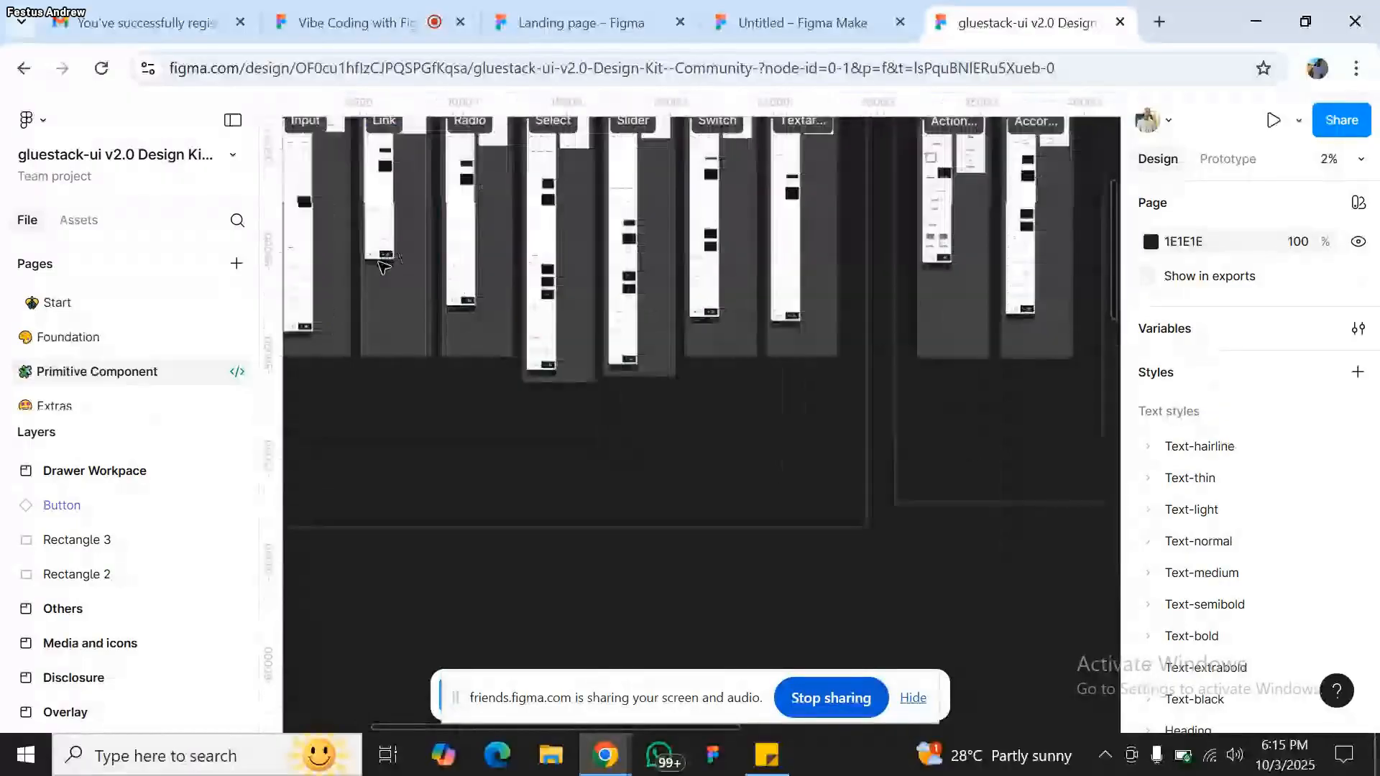
pyautogui.scroll(2, 384, 266)
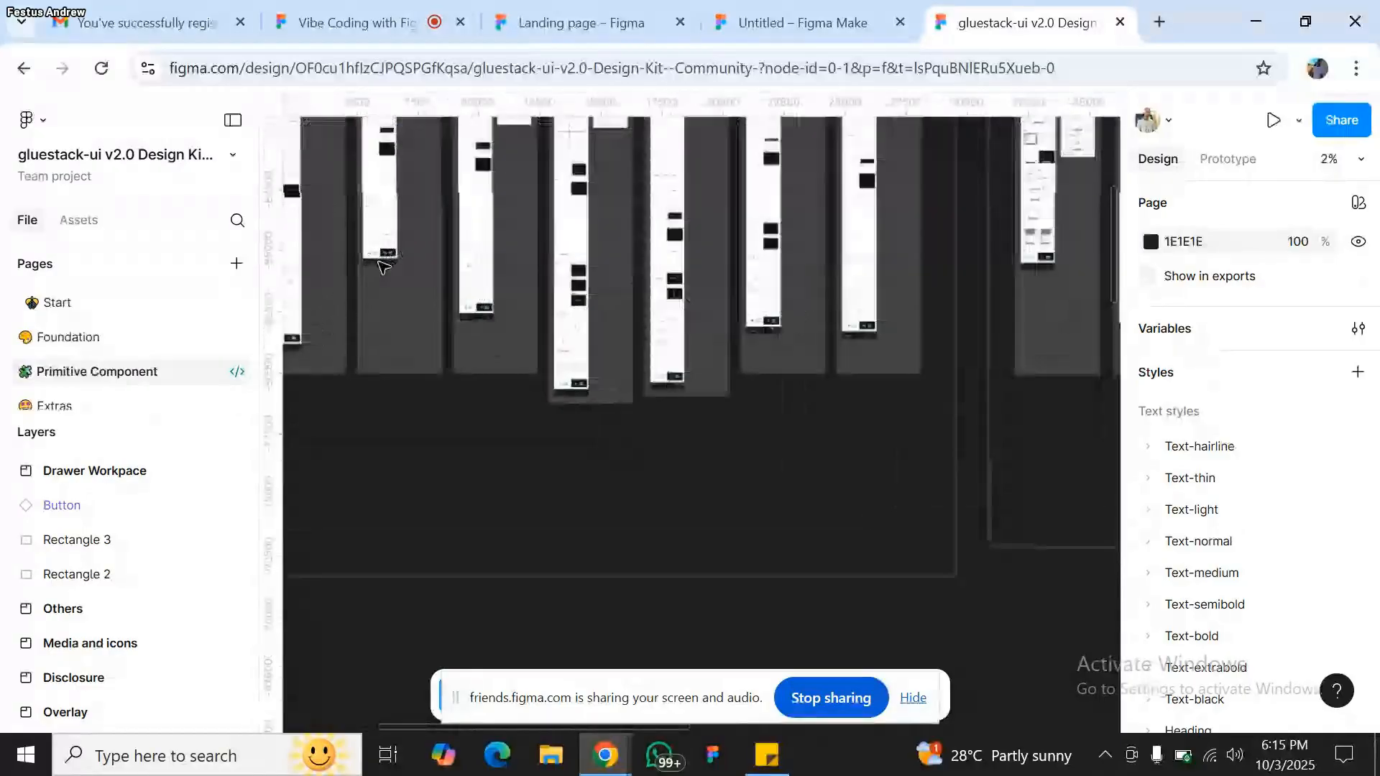
pyautogui.scroll(4, 385, 266)
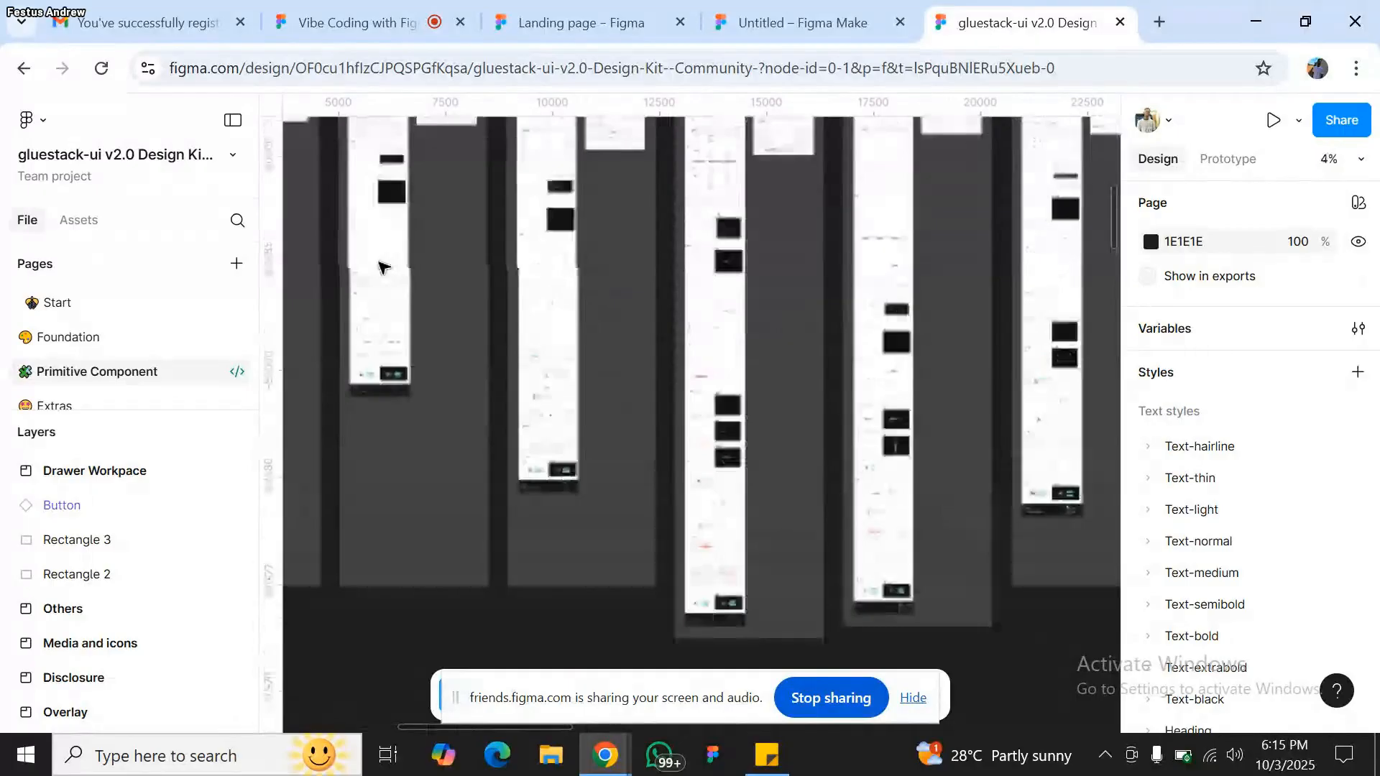
pyautogui.scroll(5, 384, 268)
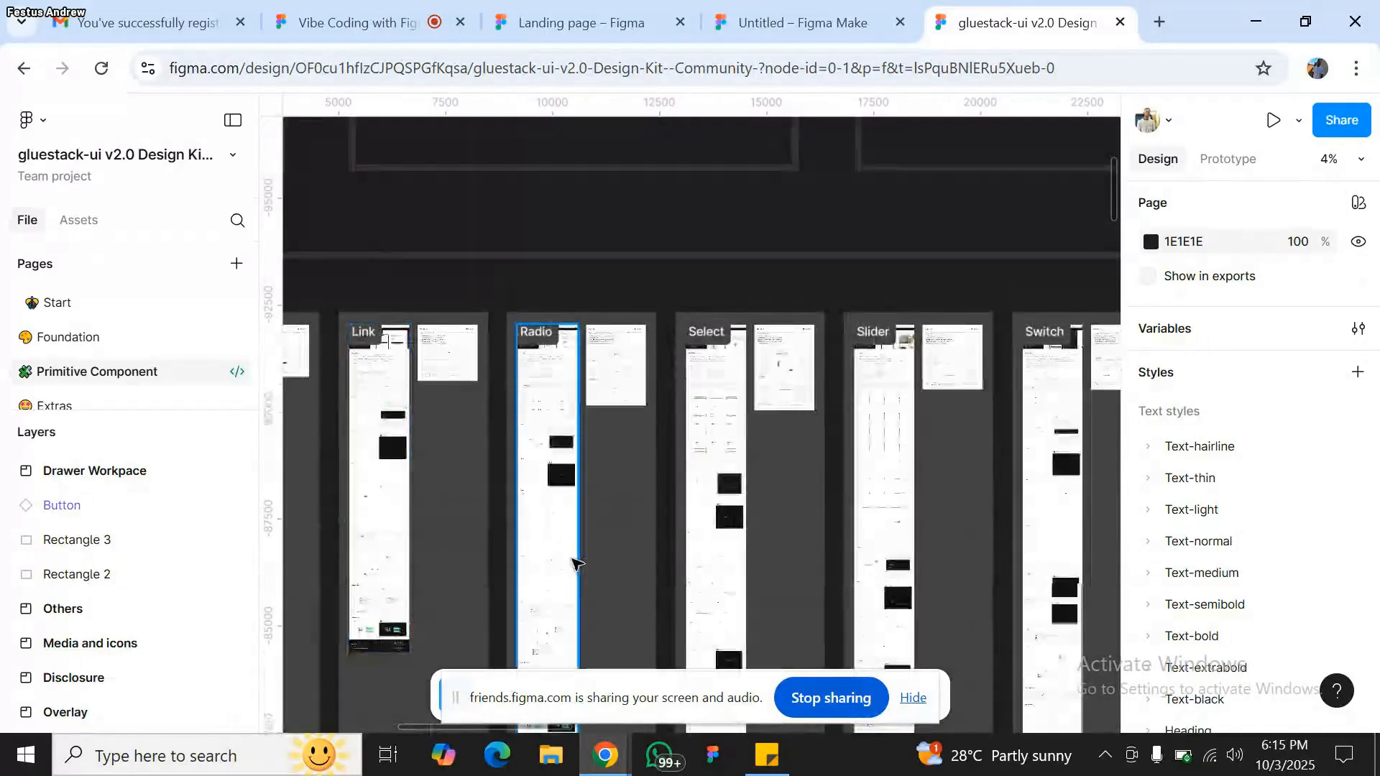
pyautogui.scroll(5, 575, 562)
pyautogui.scroll(3, 577, 563)
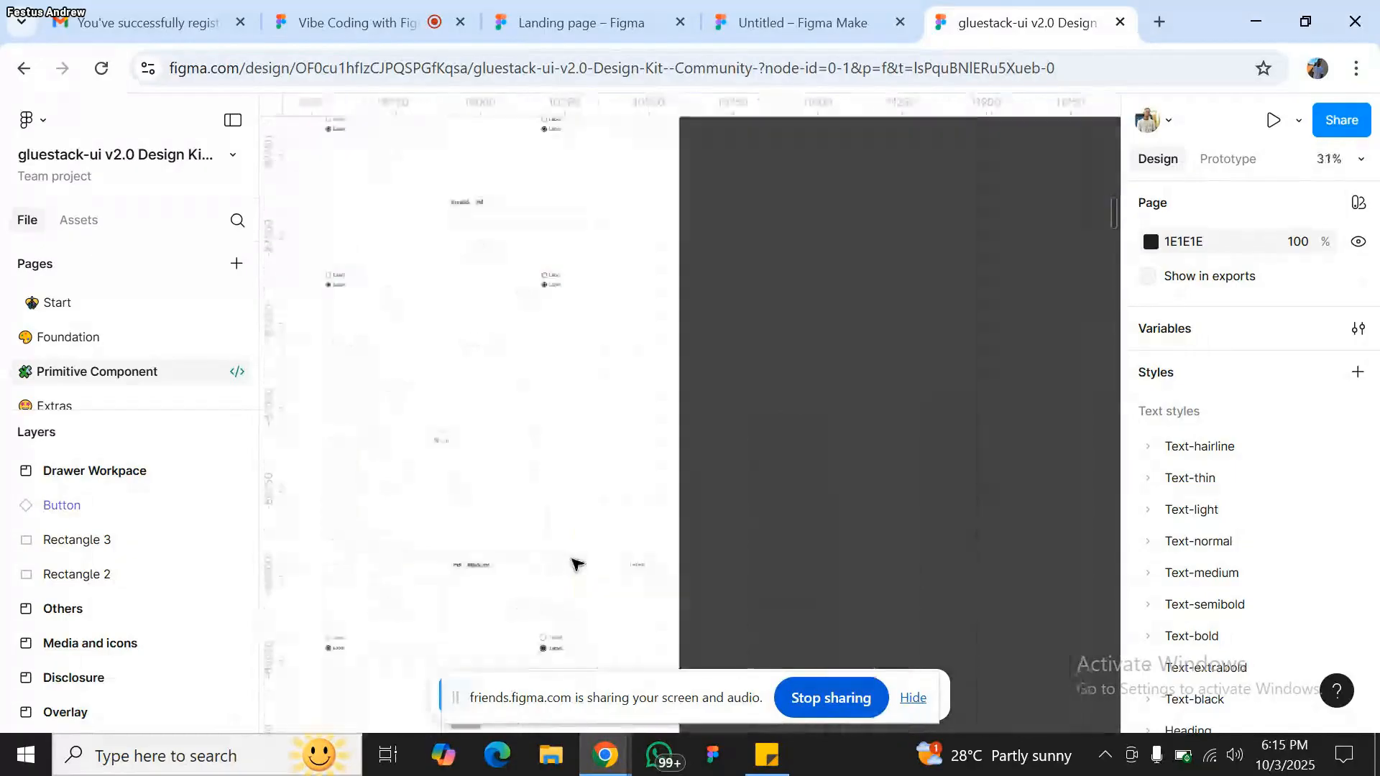
pyautogui.hscroll(-3, 575, 562)
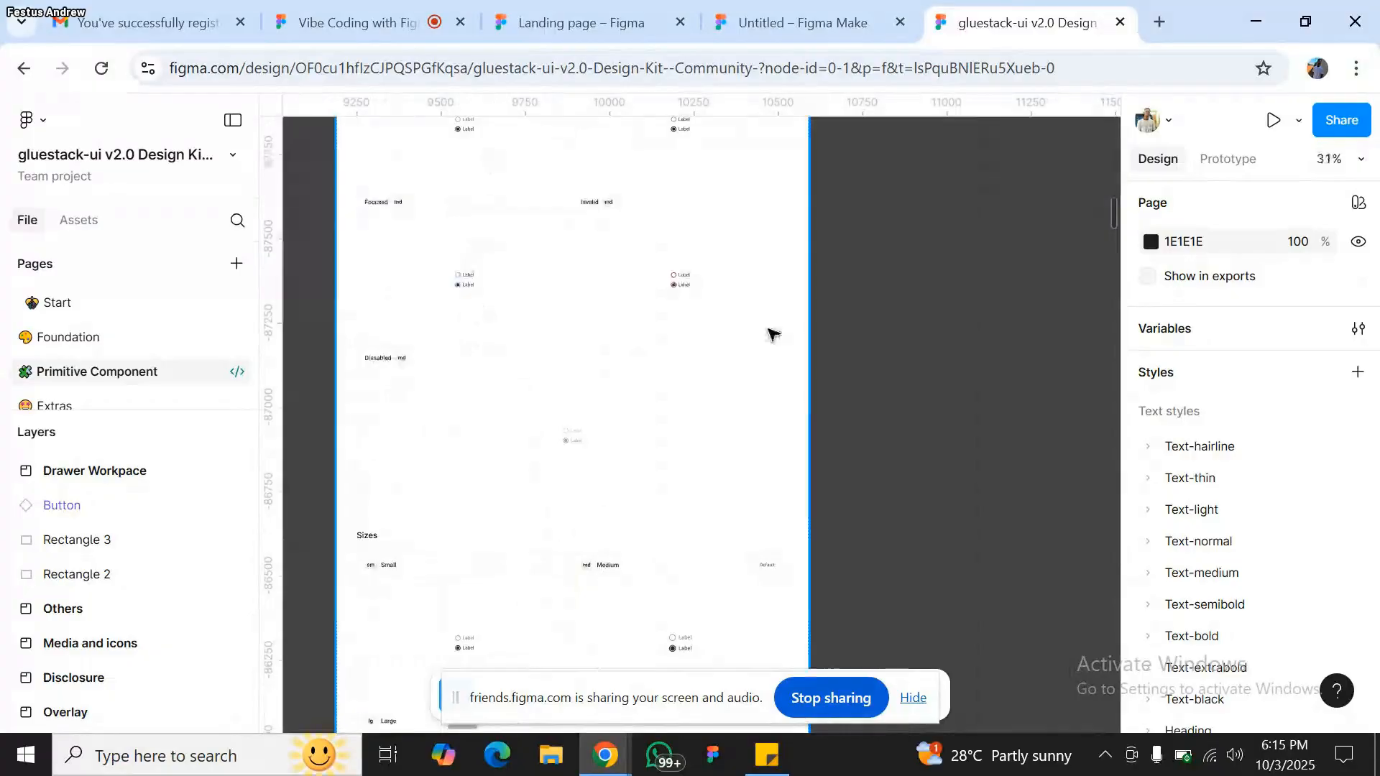
pyautogui.hscroll(-5, 610, 338)
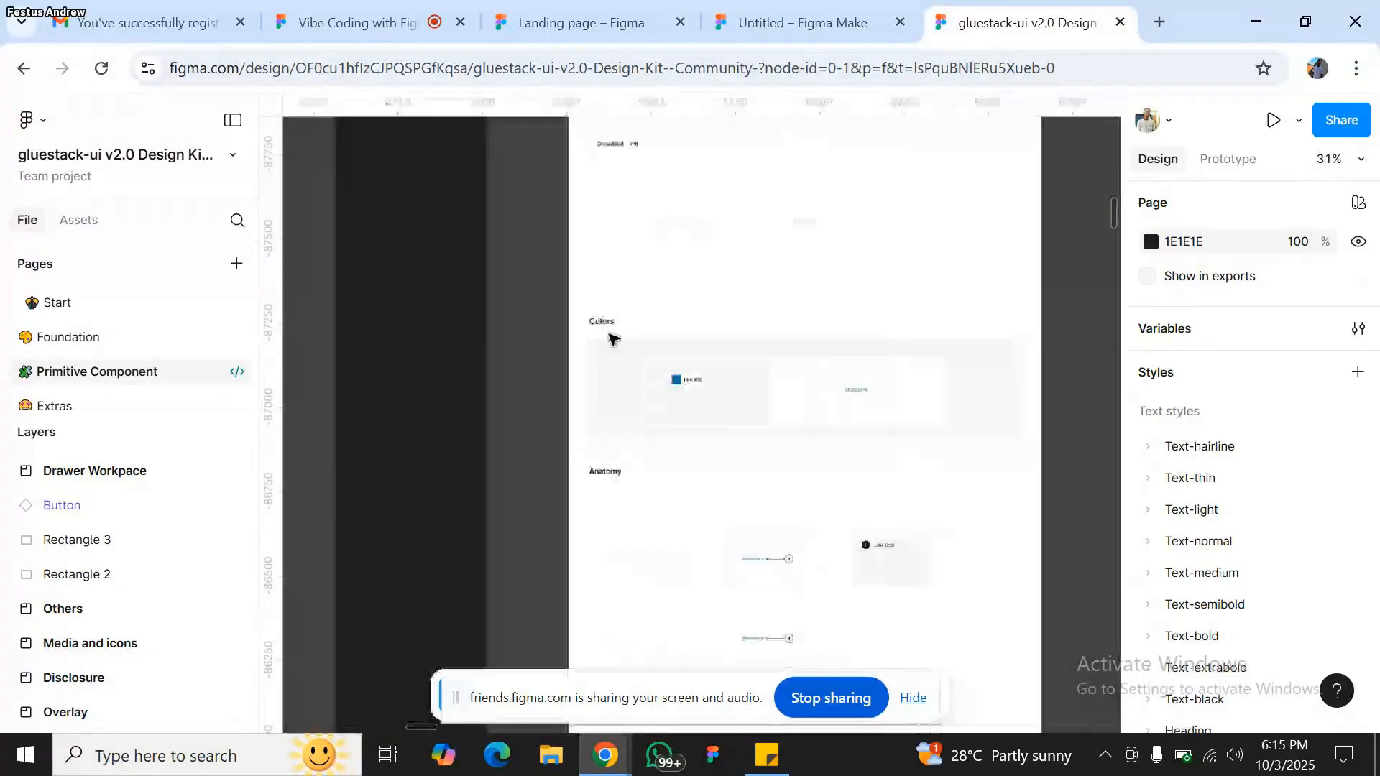
pyautogui.scroll(2, 611, 338)
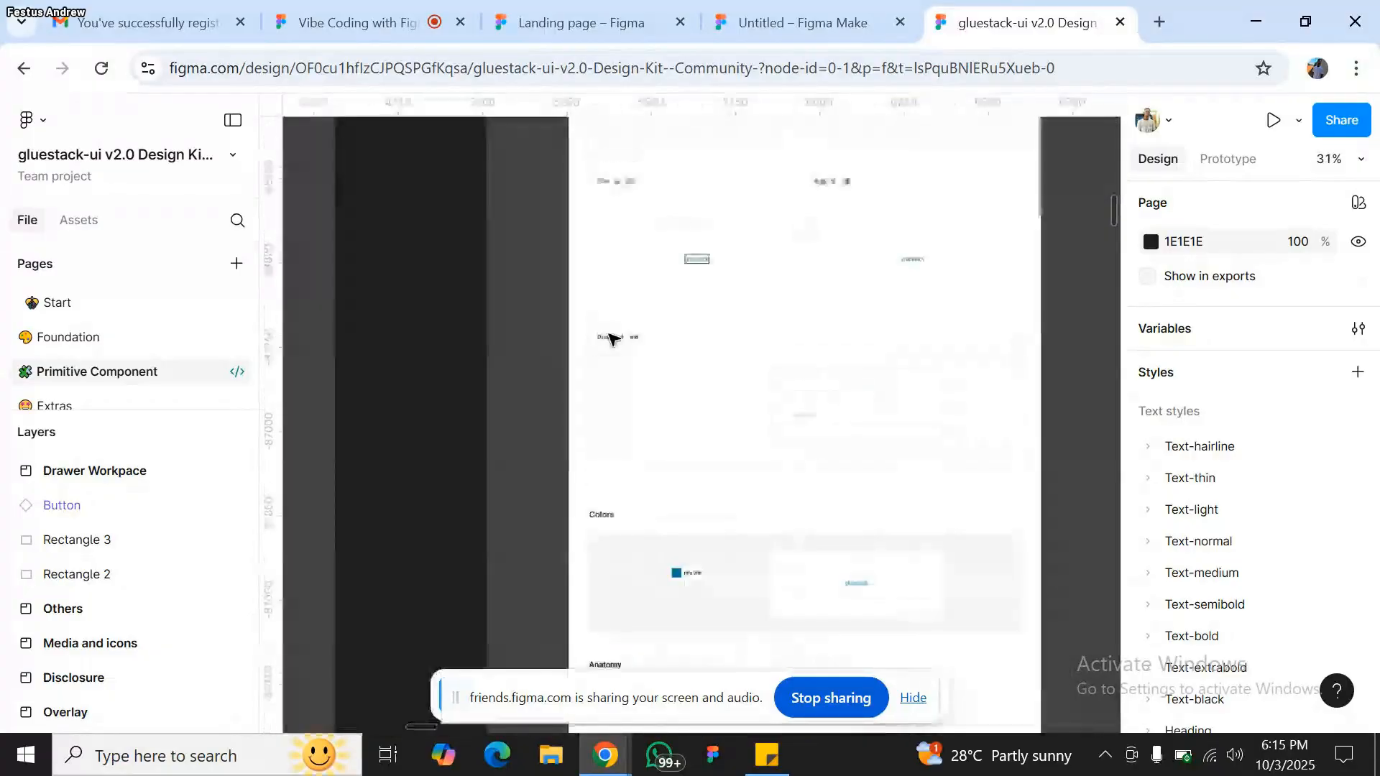
pyautogui.hscroll(-5, 612, 338)
pyautogui.hscroll(5, 611, 337)
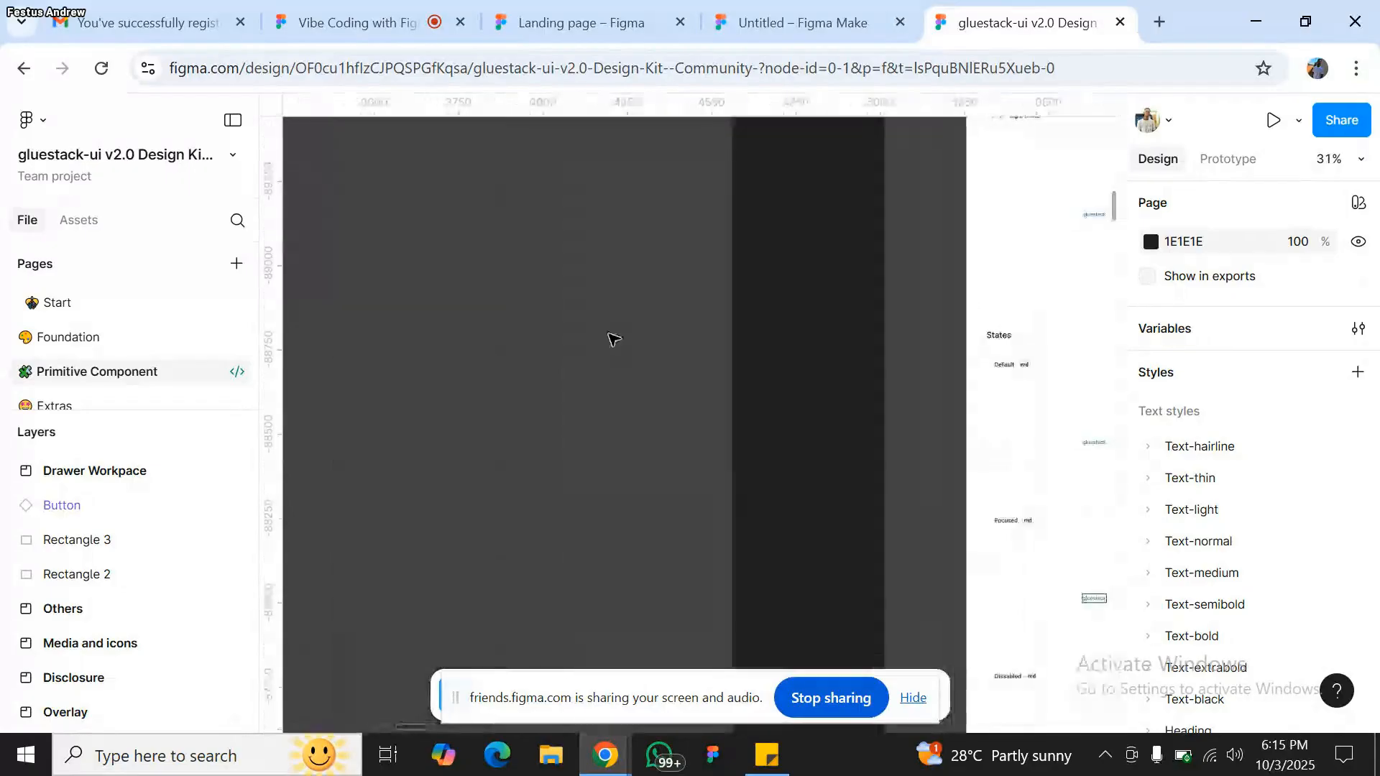
pyautogui.scroll(-1, 611, 337)
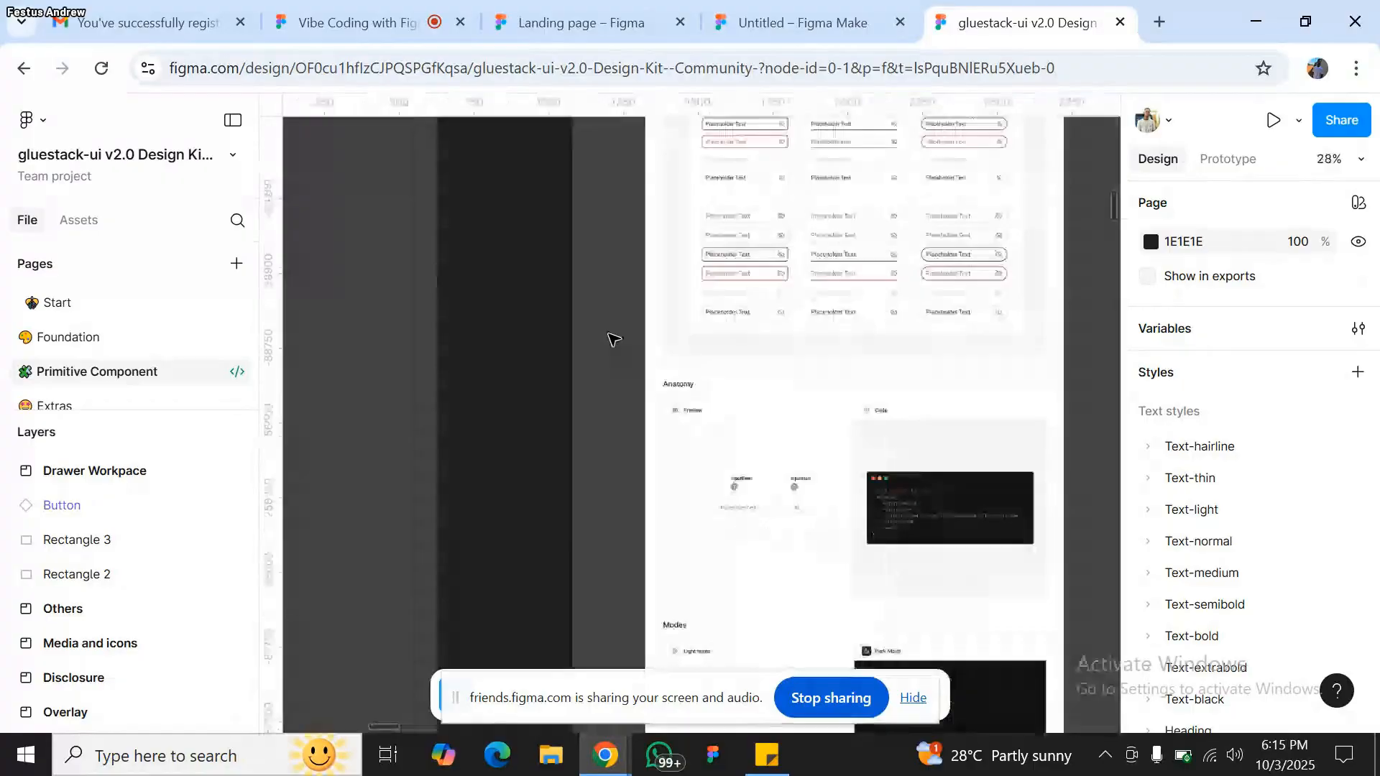
pyautogui.scroll(4, 866, 176)
pyautogui.scroll(5, 866, 176)
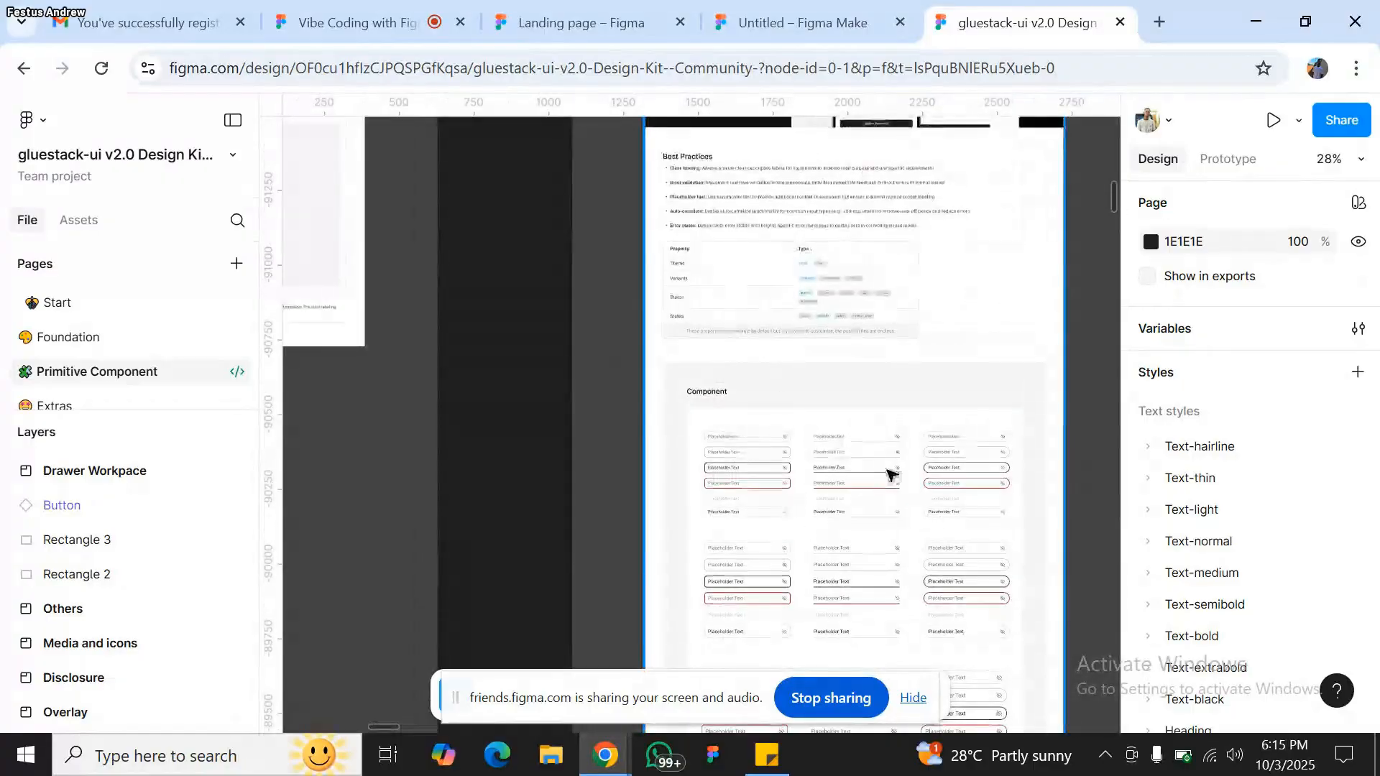
pyautogui.keyDown('ctrl'); pyautogui.scroll(5, 893, 472); pyautogui.keyUp('ctrl')
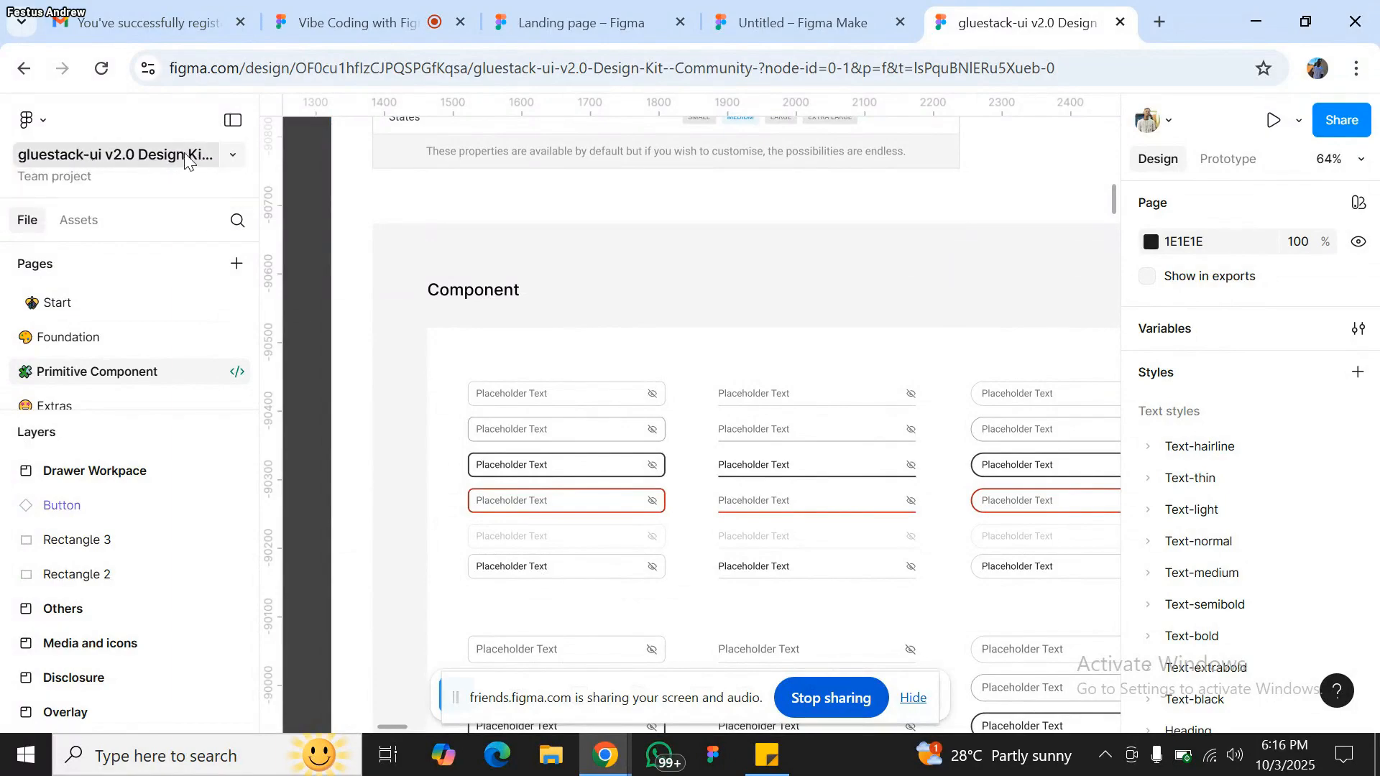
# - View the design kit's library publishing options, including the export to Figma Make, and return to the untitled Make file
pyautogui.click(231, 158)
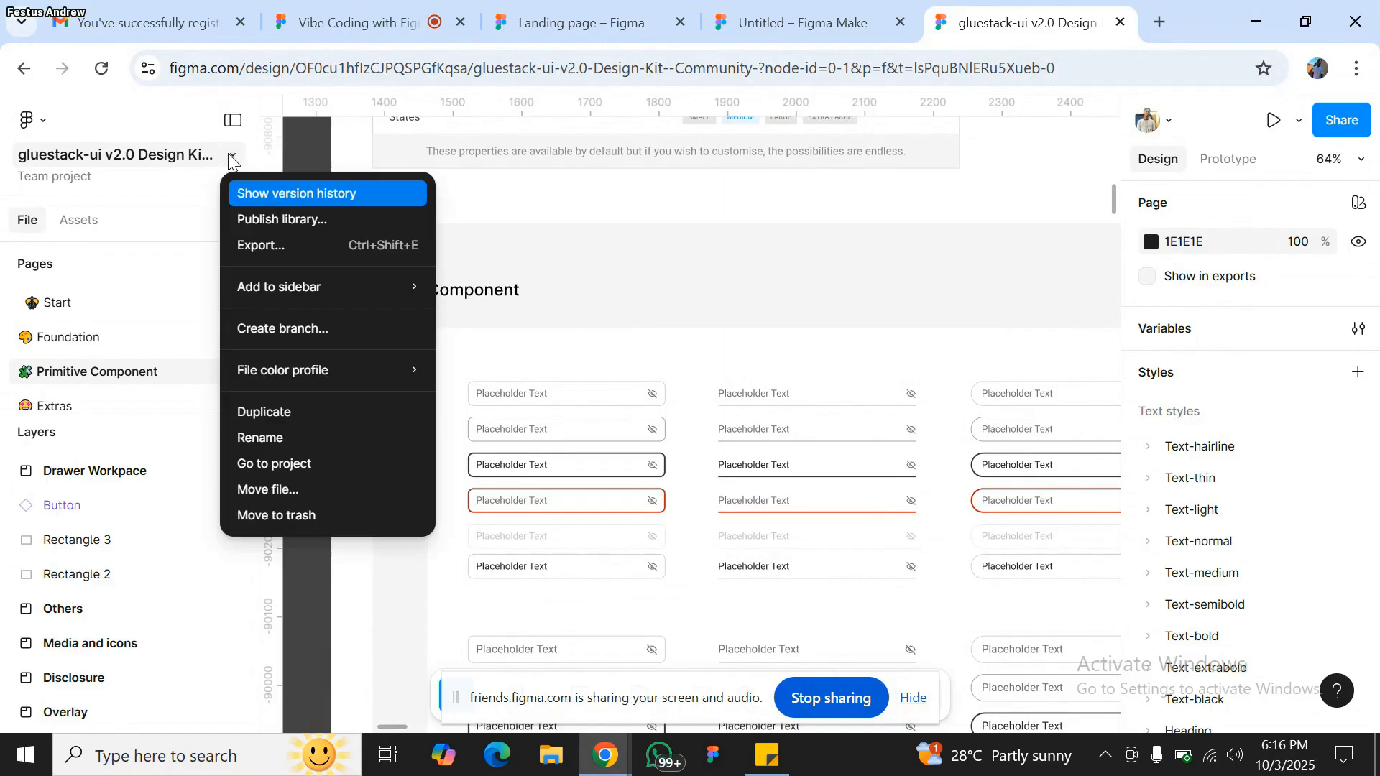
pyautogui.click(297, 219)
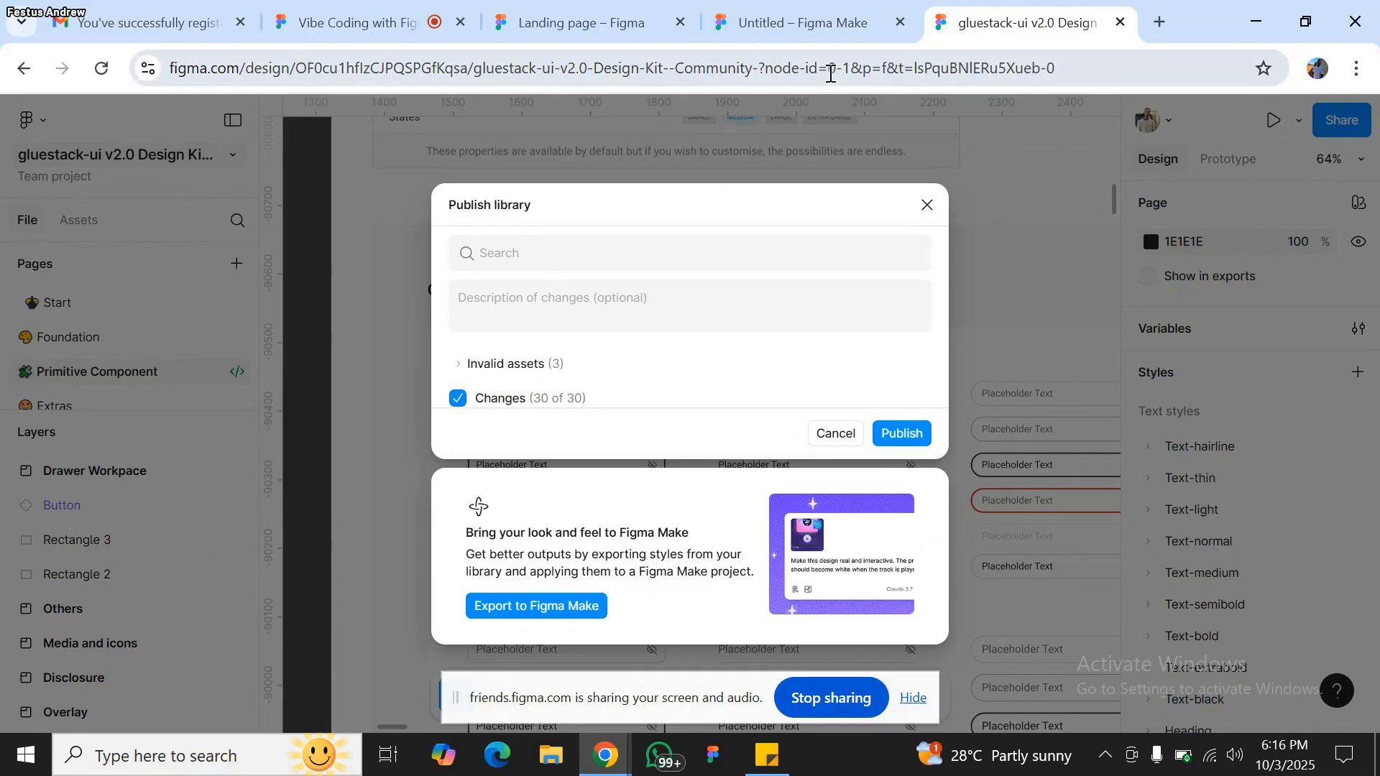
pyautogui.click(785, 10)
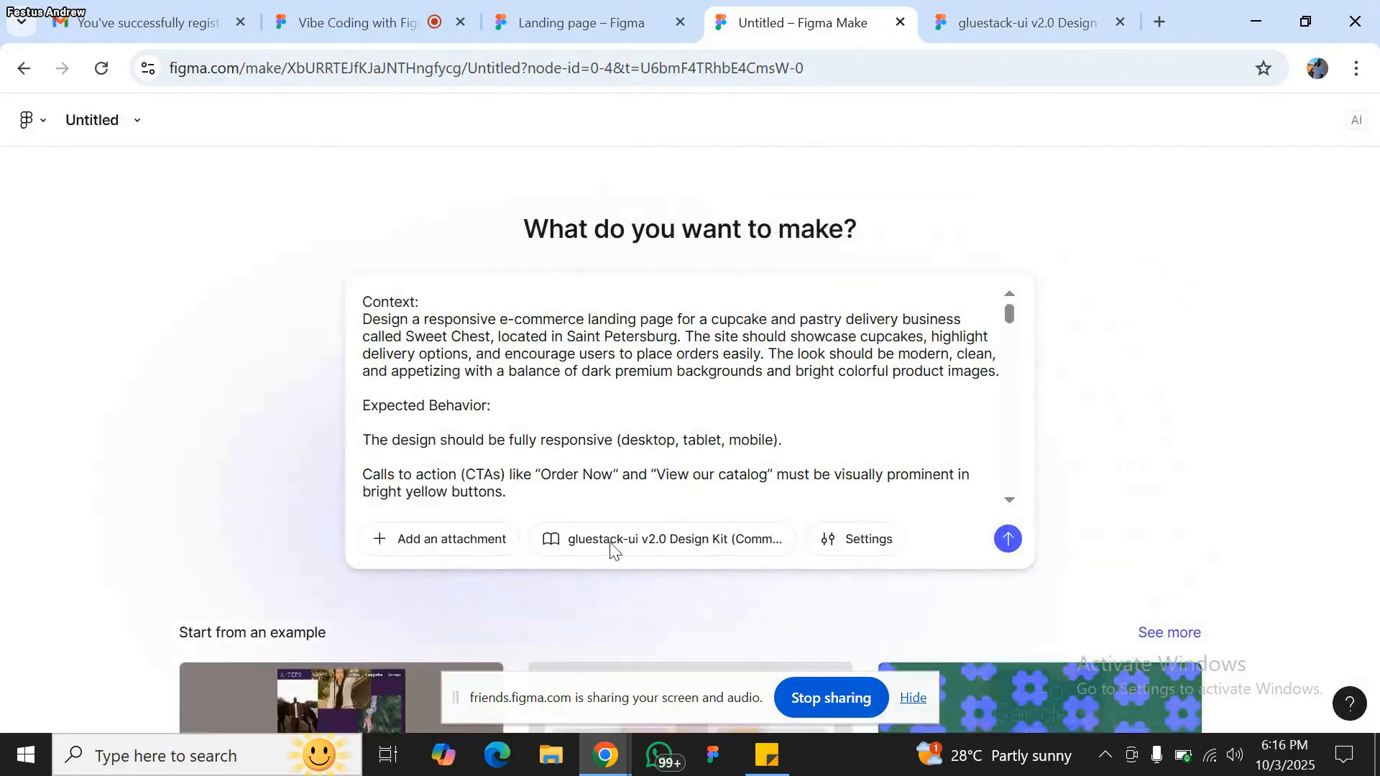
# - Submit the Sweet Chest prompt with the gluestack-ui v2.0 Design Kit attached and dismiss the Keep customizing tip
pyautogui.click(649, 548)
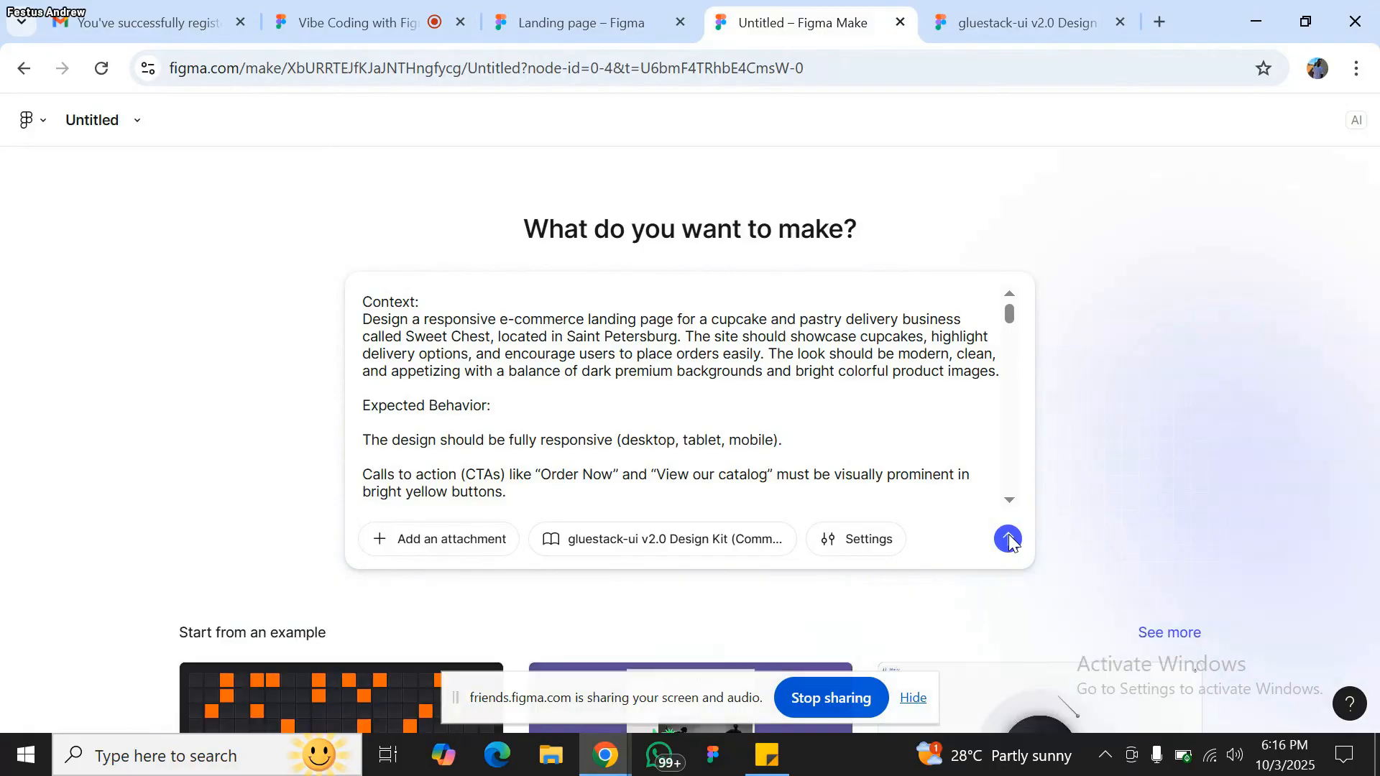
pyautogui.click(1009, 537)
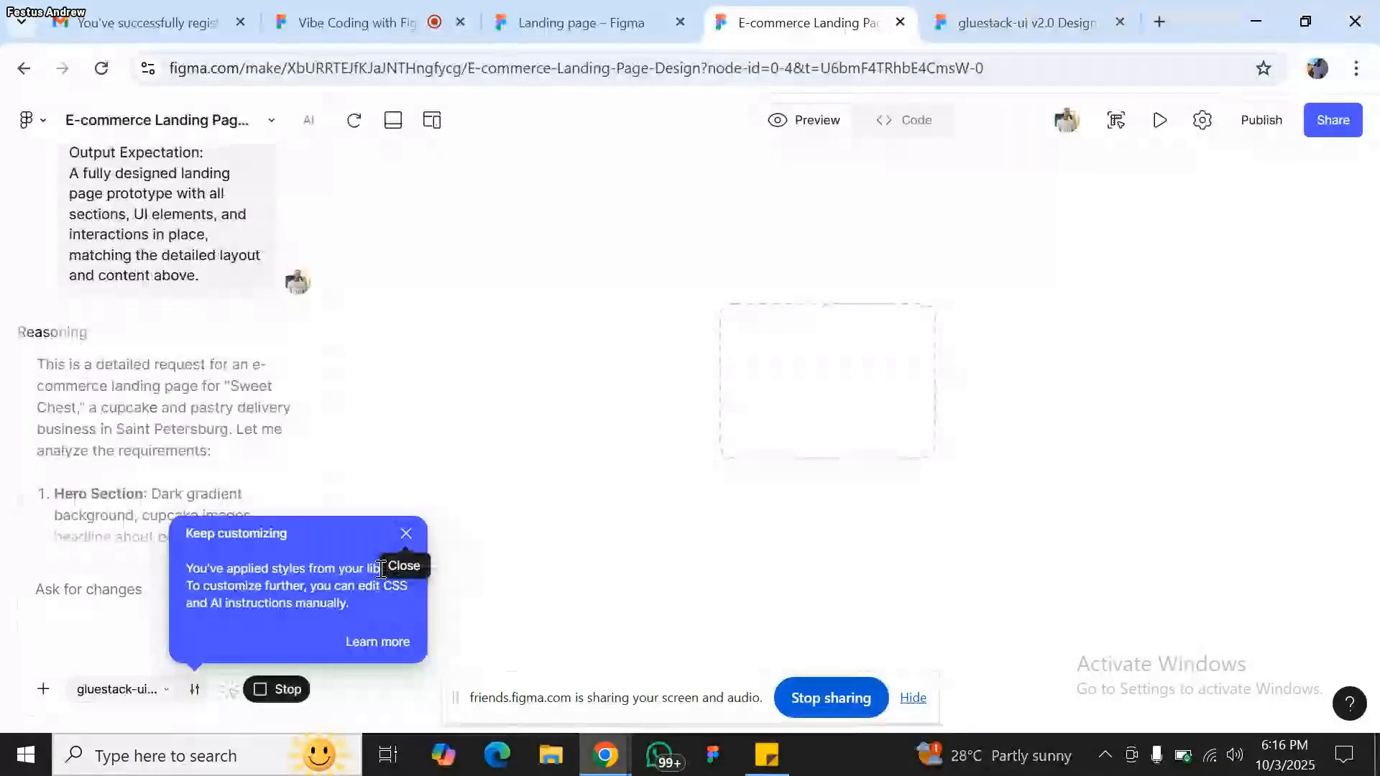
pyautogui.click(405, 534)
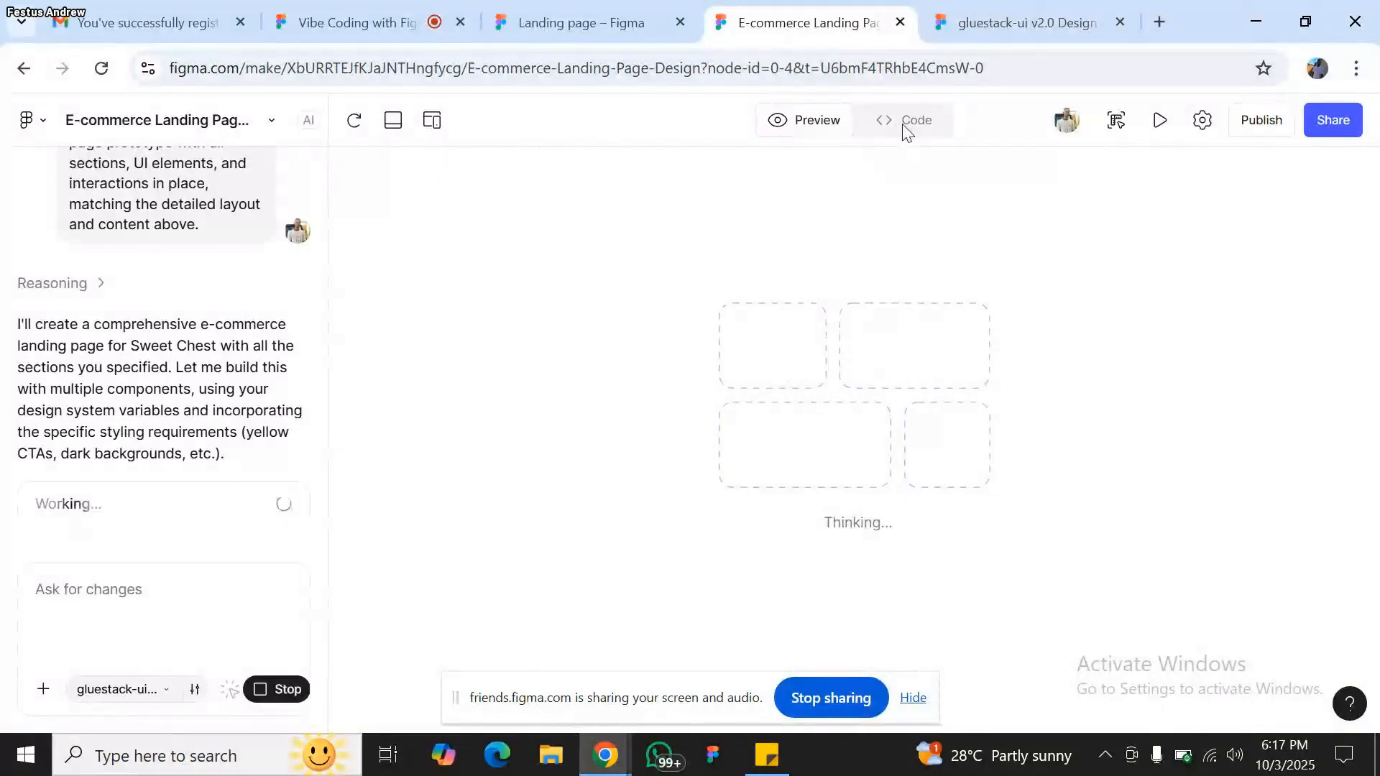
# - Inspect the HeroSection.tsx code during generation, return to the preview, and check the progress in the chat
pyautogui.click(907, 127)
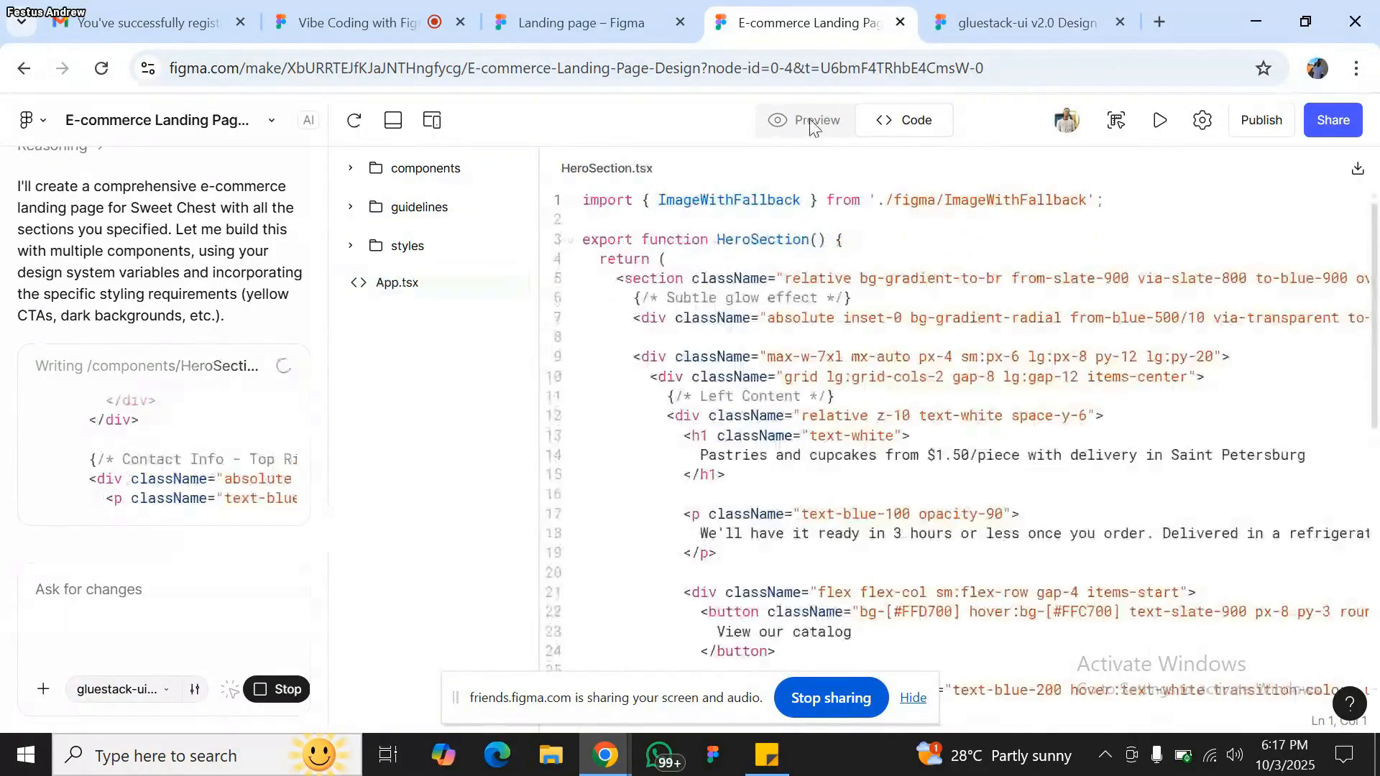
pyautogui.scroll(-4, 834, 378)
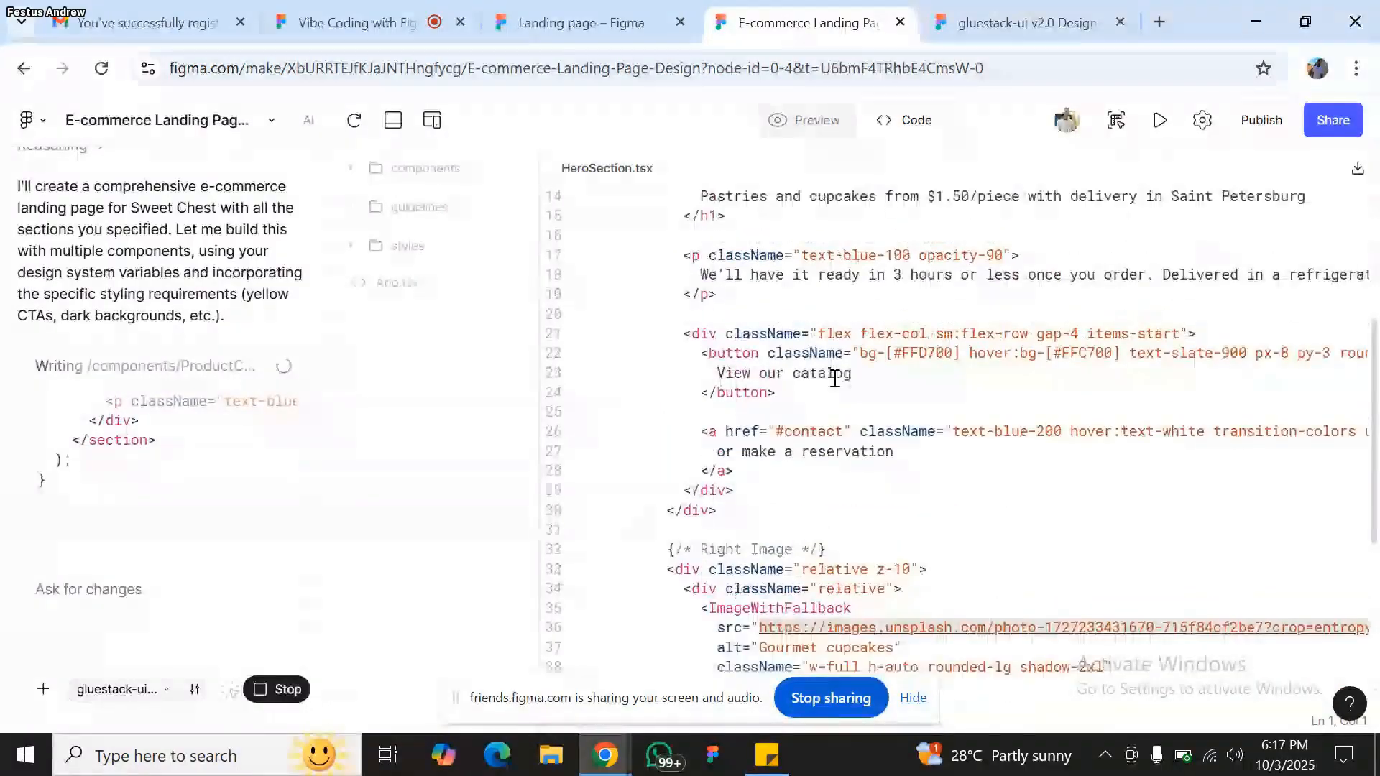
pyautogui.scroll(4, 835, 379)
pyautogui.scroll(-1, 834, 378)
pyautogui.scroll(-10, 835, 378)
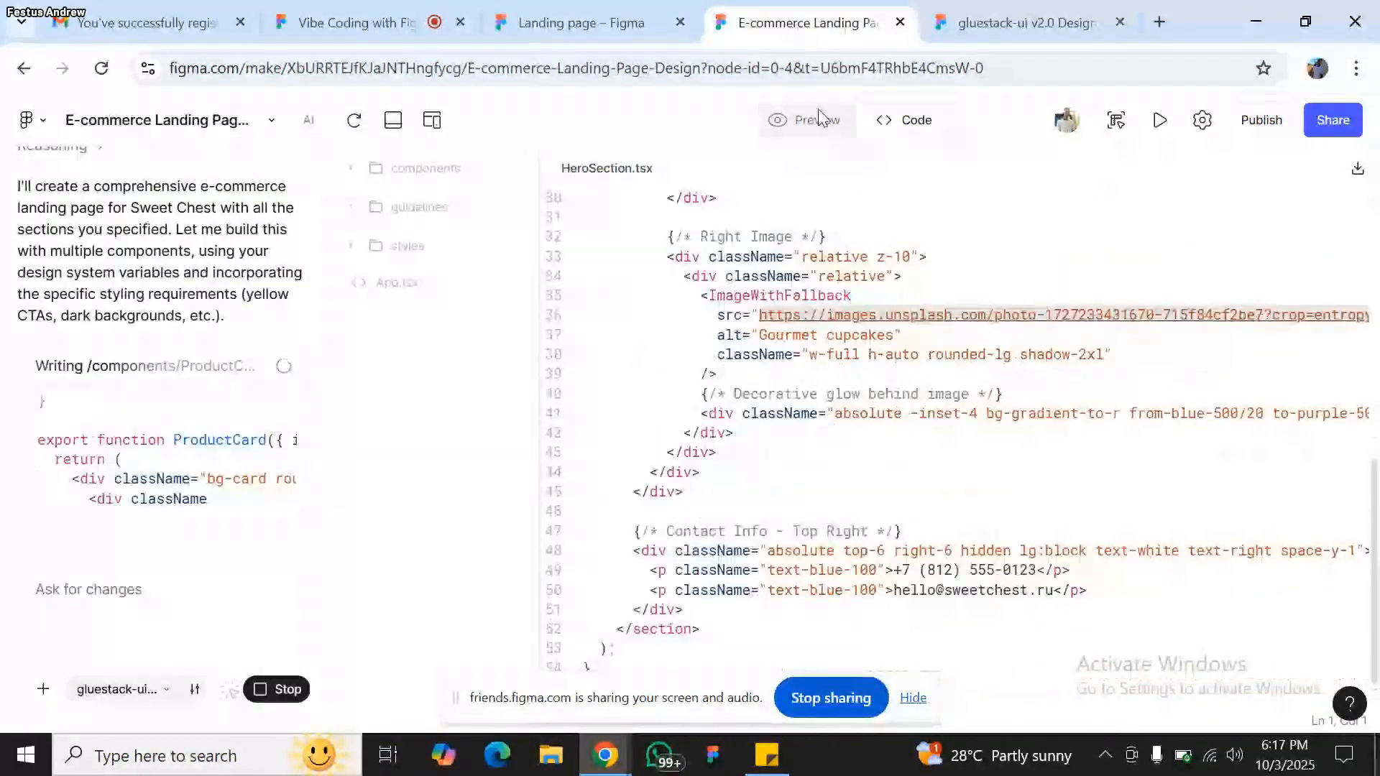
pyautogui.click(817, 119)
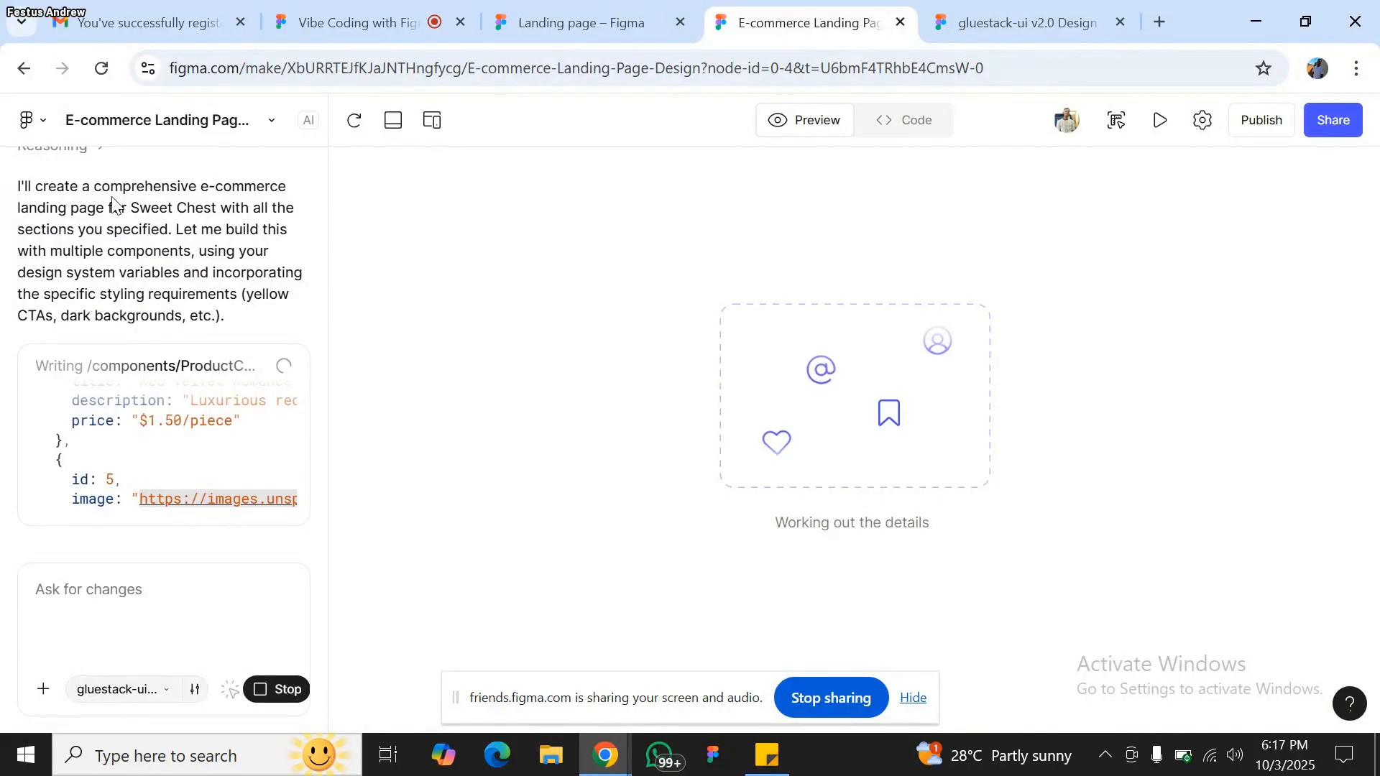
pyautogui.scroll(2, 149, 241)
pyautogui.scroll(2, 150, 241)
pyautogui.scroll(-4, 144, 230)
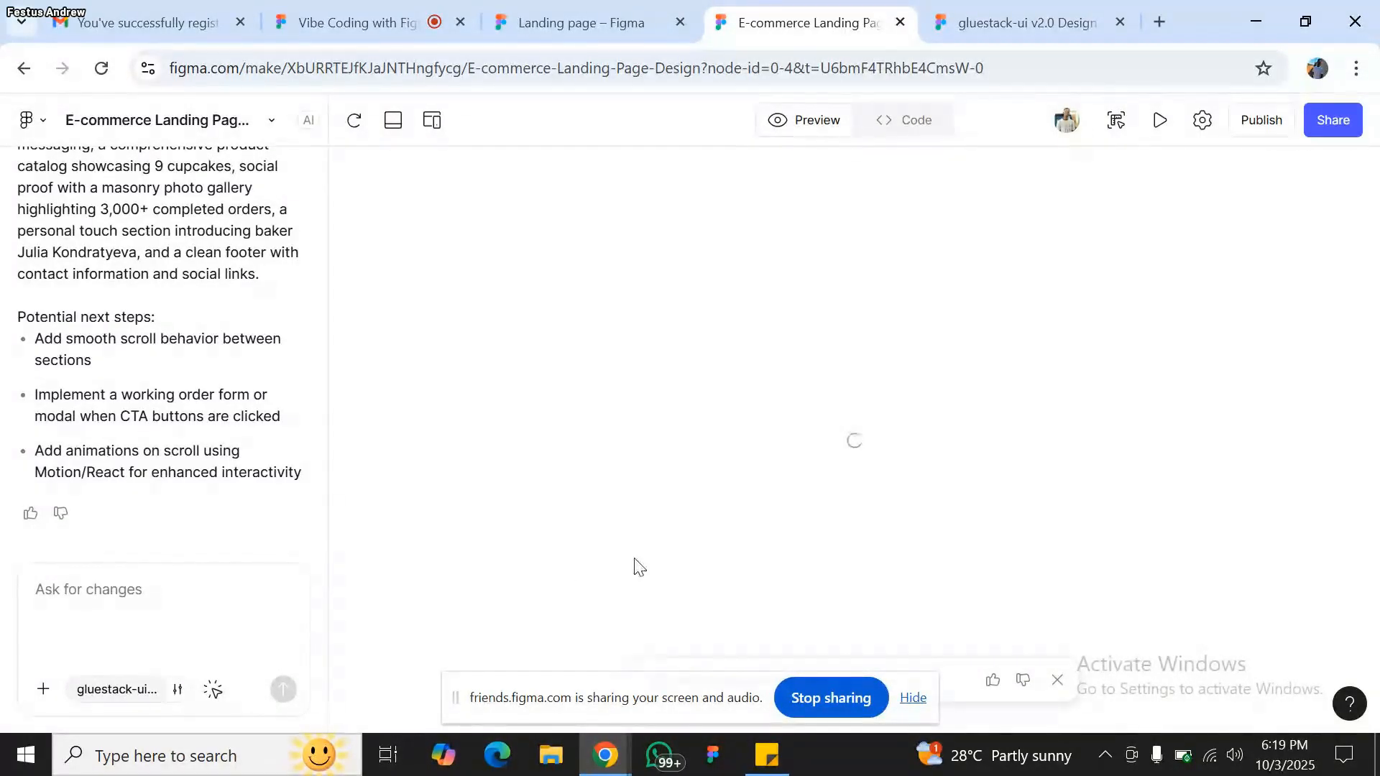
# - Dismiss the feedback bar and read the chat's Version 1 summary through to the potential next steps
pyautogui.click(1056, 680)
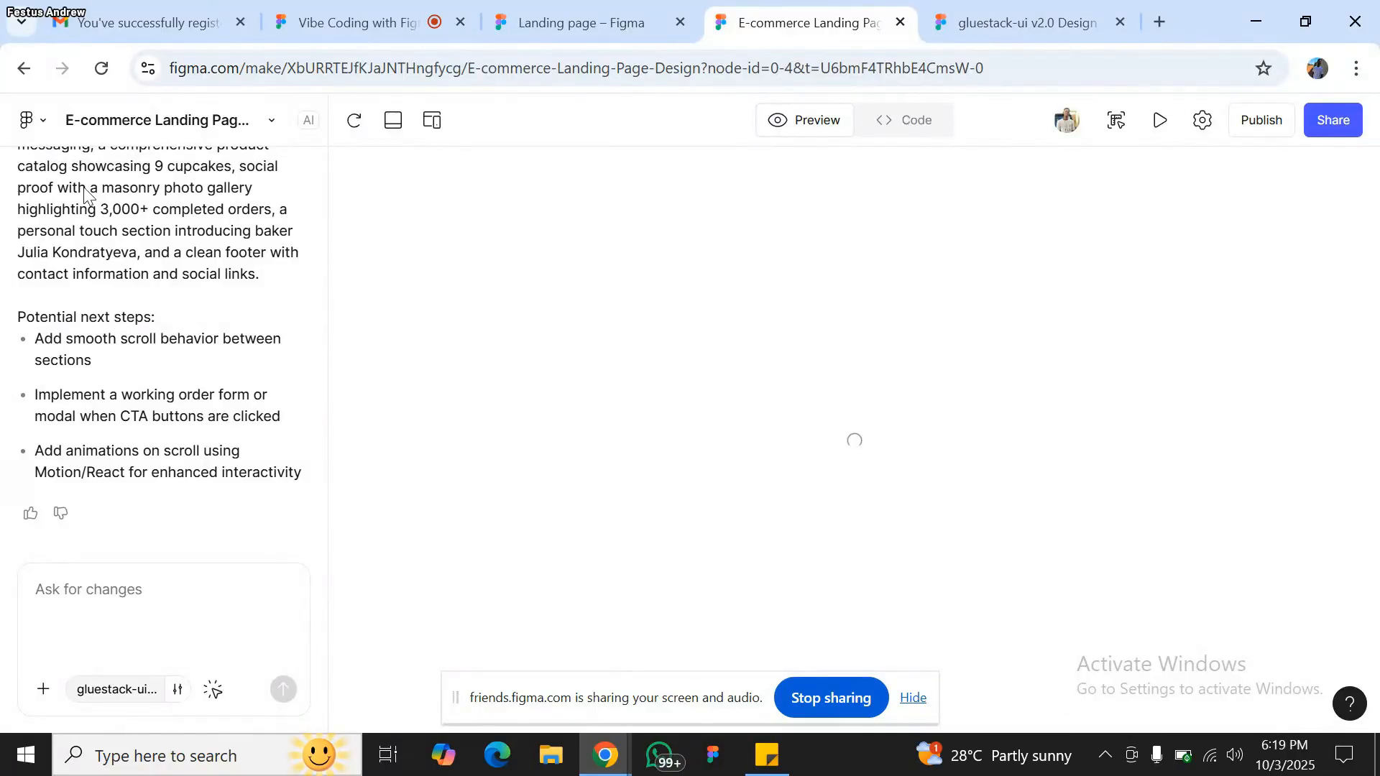
pyautogui.scroll(5, 108, 241)
pyautogui.scroll(2, 111, 231)
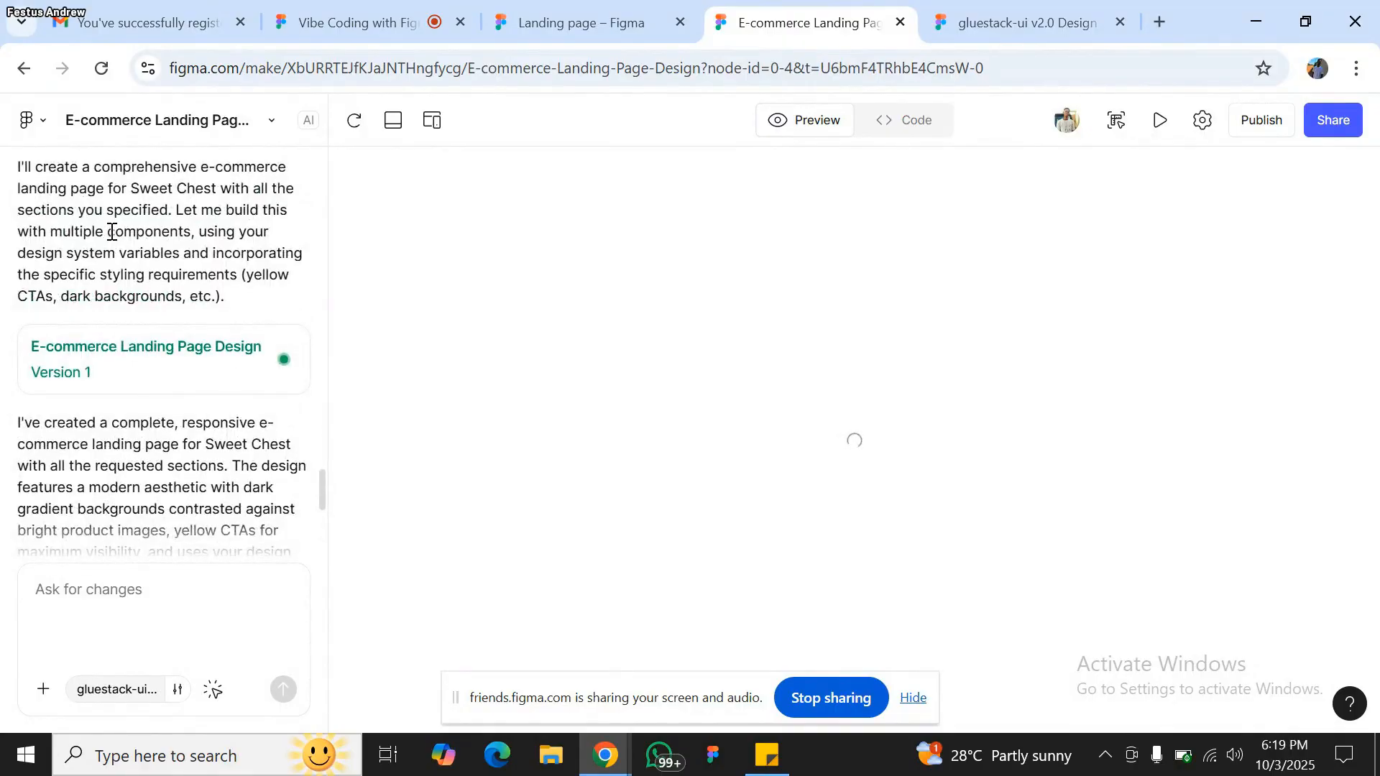
pyautogui.scroll(-2, 111, 231)
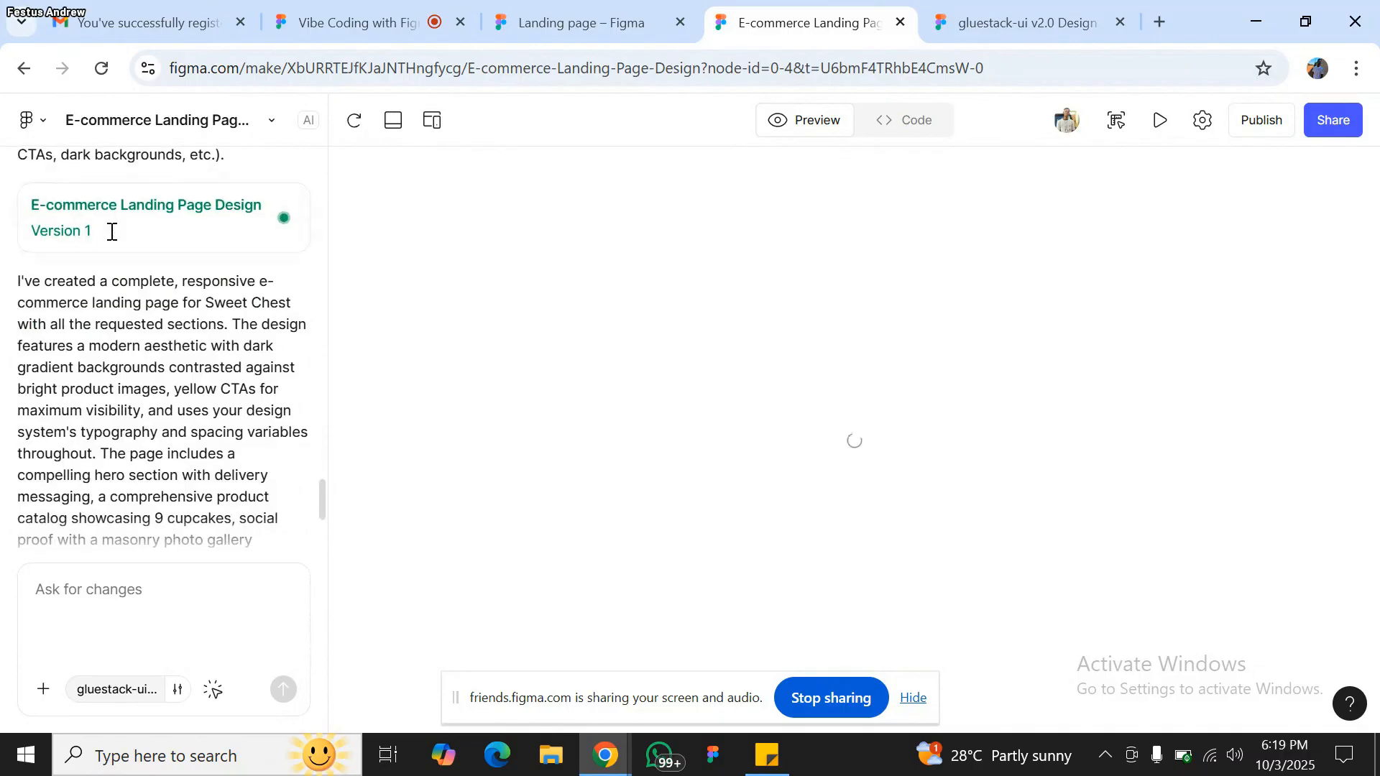
pyautogui.scroll(-1, 111, 231)
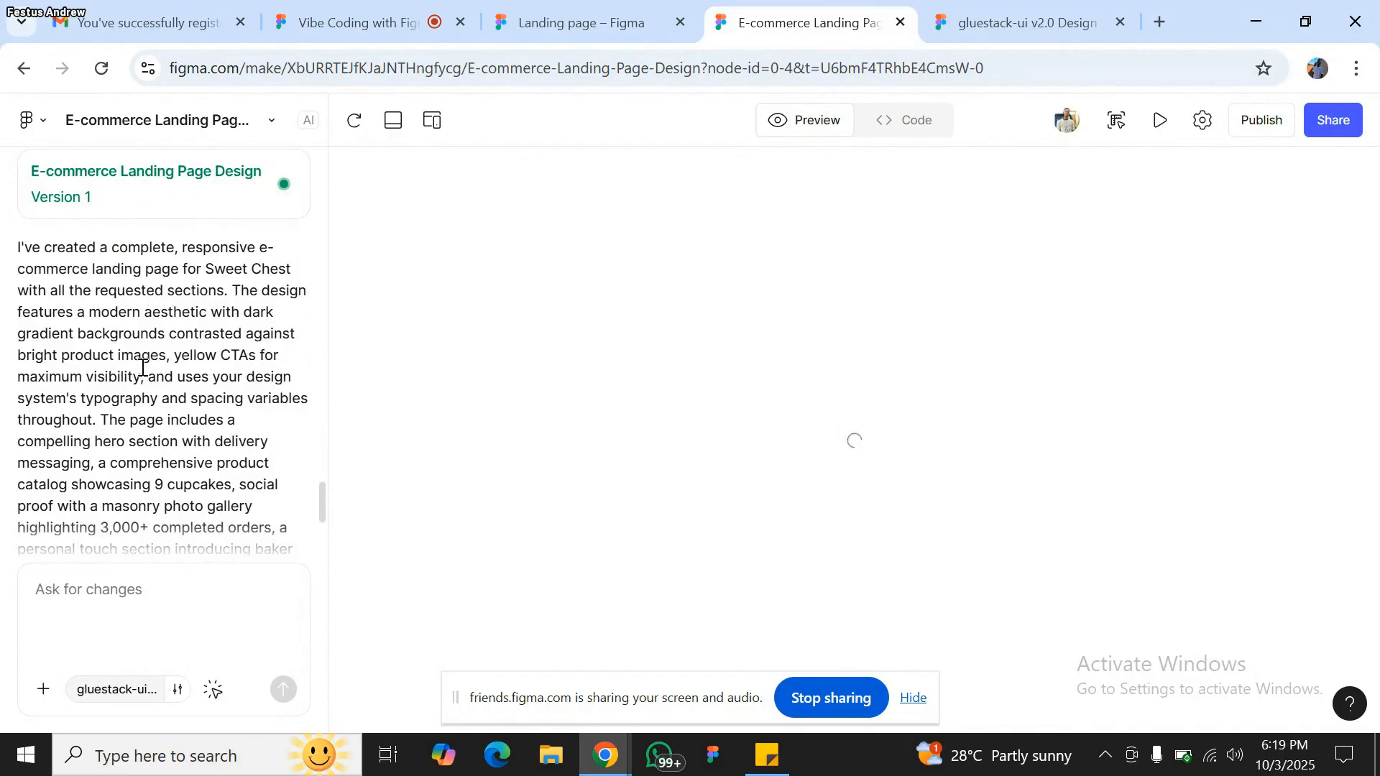
pyautogui.scroll(-1, 142, 367)
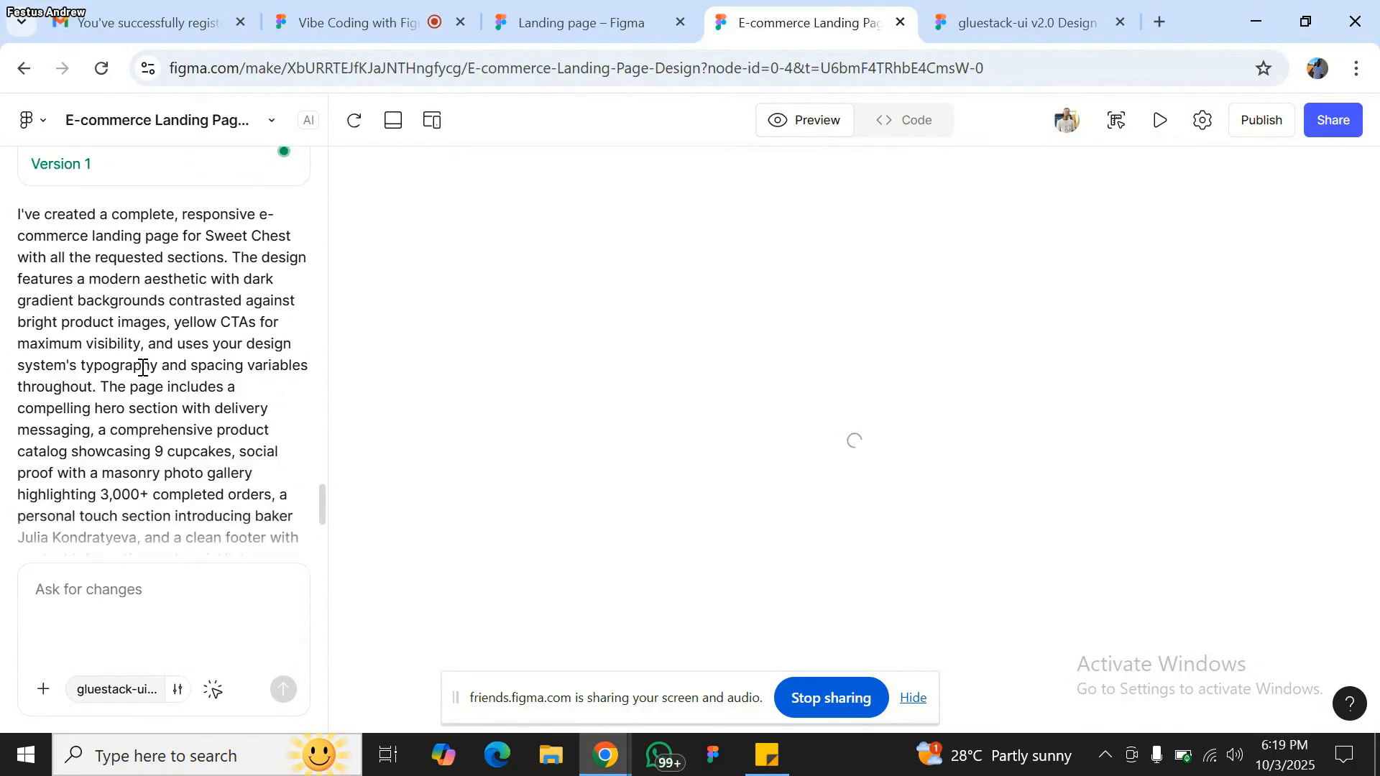
pyautogui.scroll(-1, 142, 367)
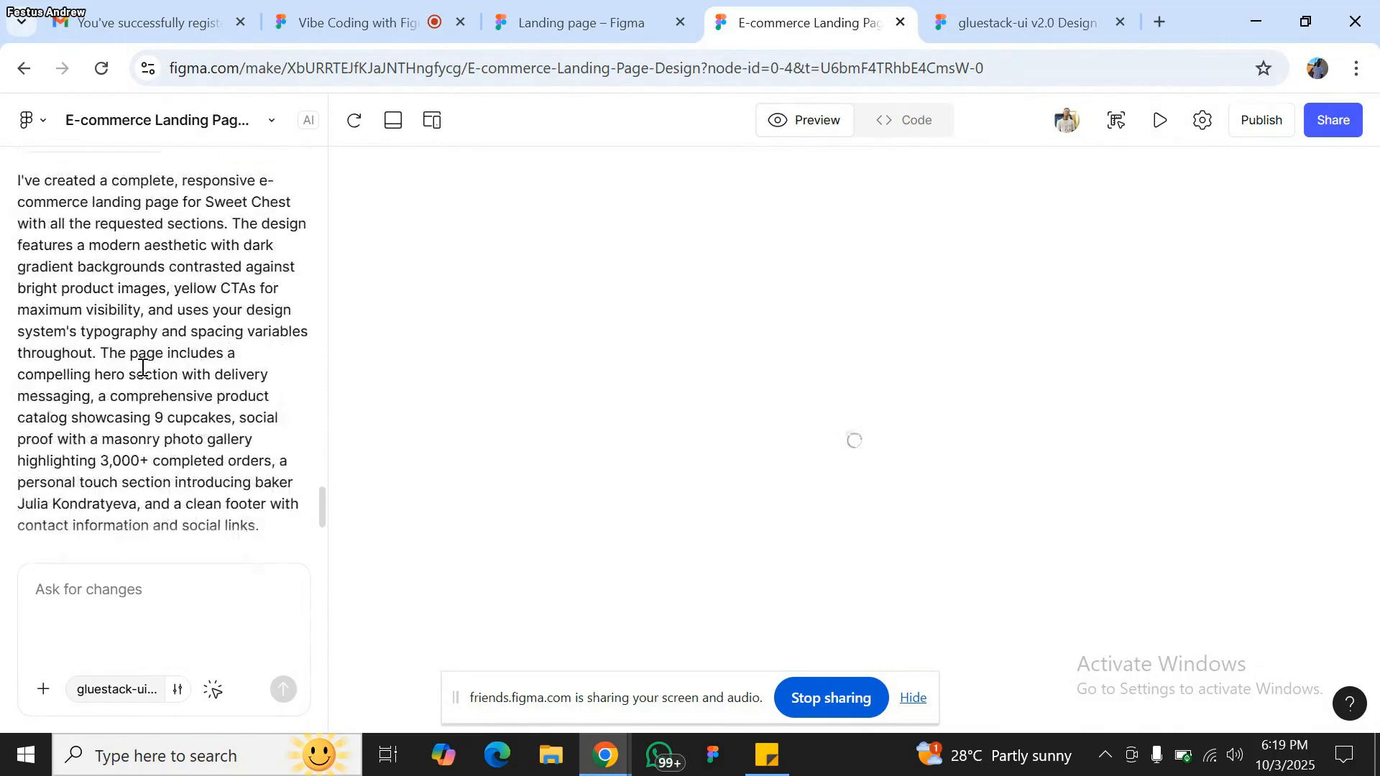
pyautogui.scroll(-3, 142, 368)
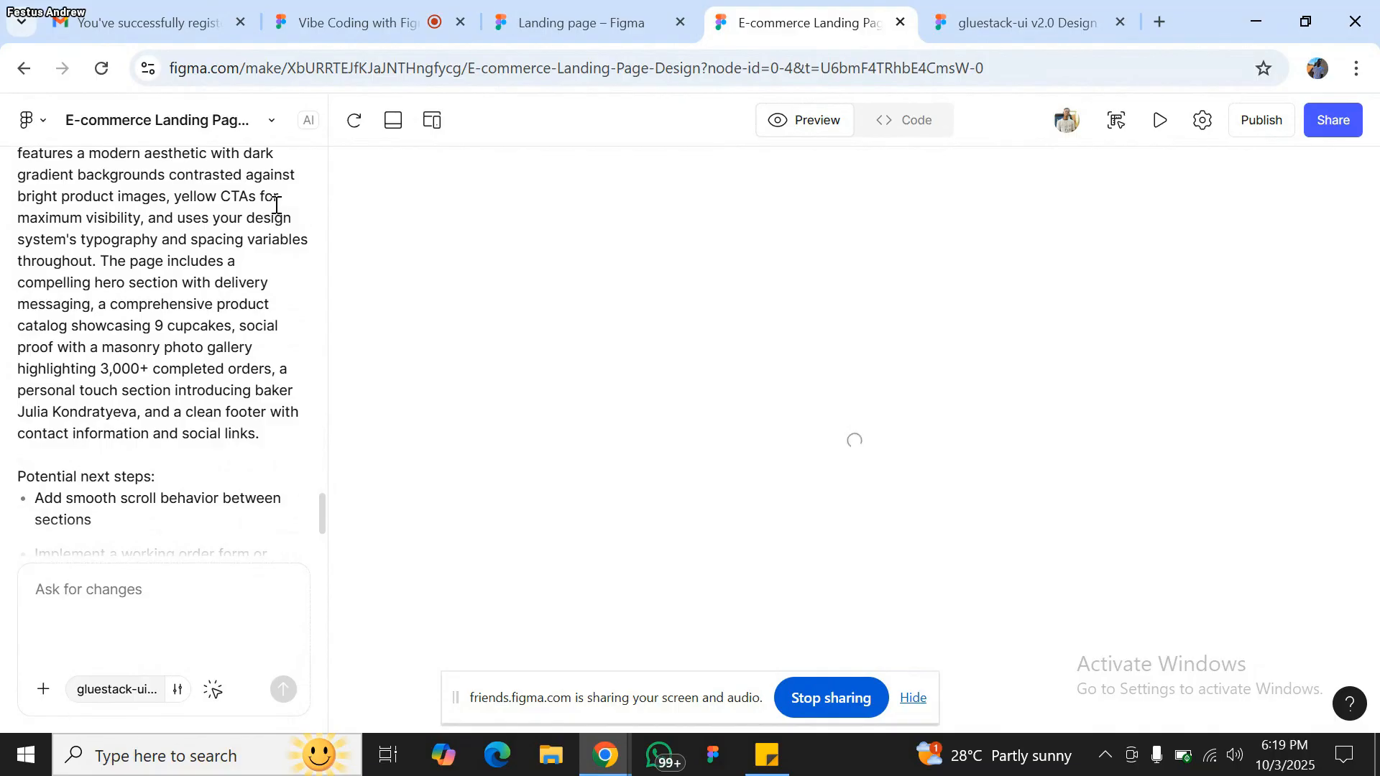
pyautogui.scroll(-3, 180, 272)
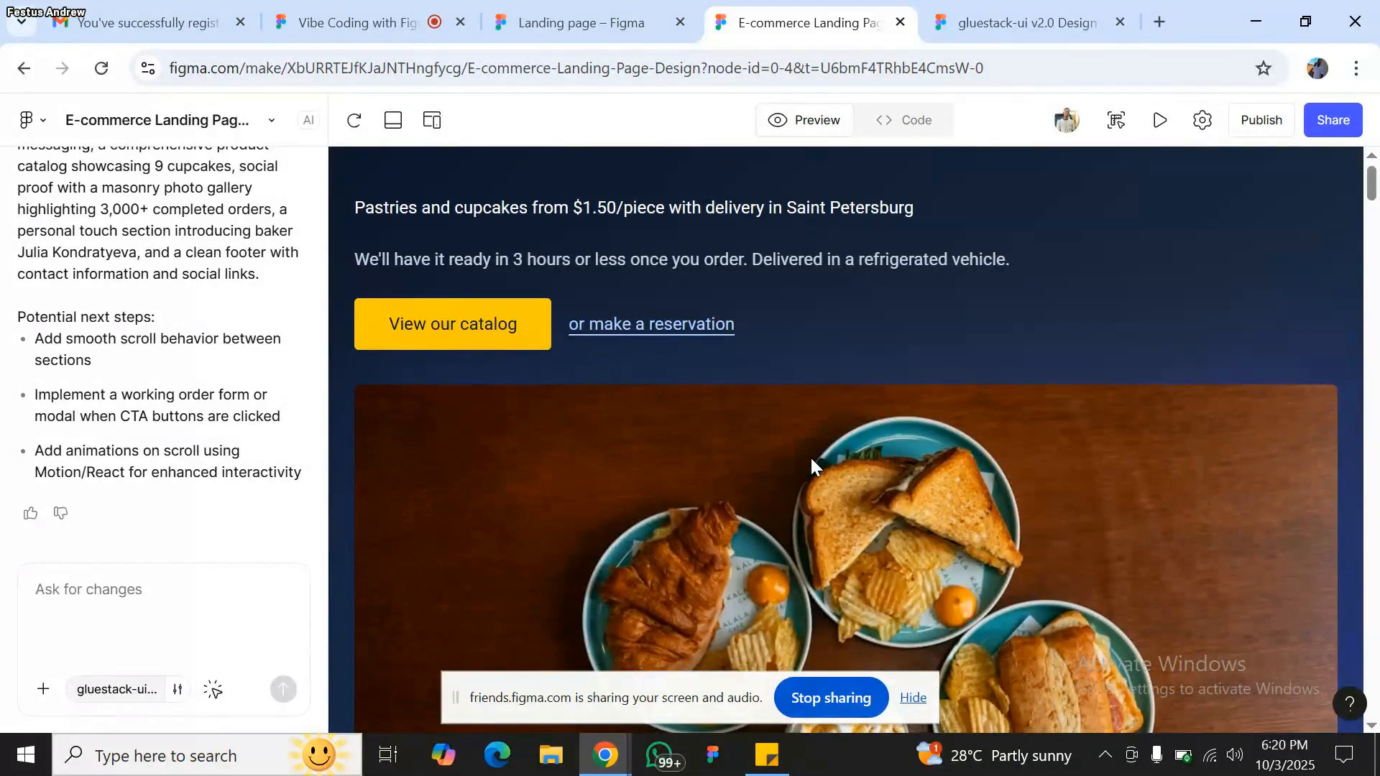
# - Review the previewed landing page from the hero section through the cupcake product cards and return to its beginning
pyautogui.scroll(-10, 811, 459)
pyautogui.scroll(3, 811, 458)
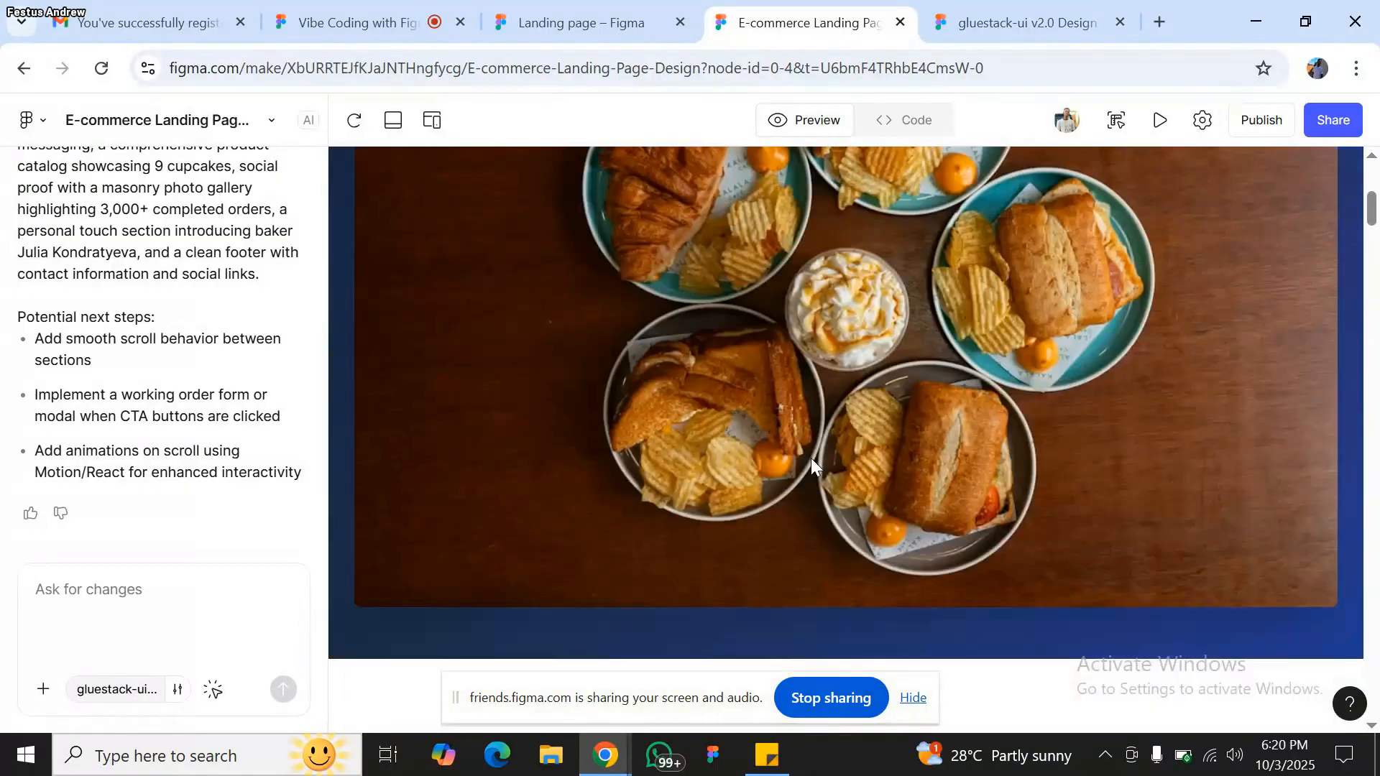
pyautogui.scroll(-3, 811, 459)
pyautogui.scroll(-1, 811, 459)
pyautogui.scroll(-10, 812, 461)
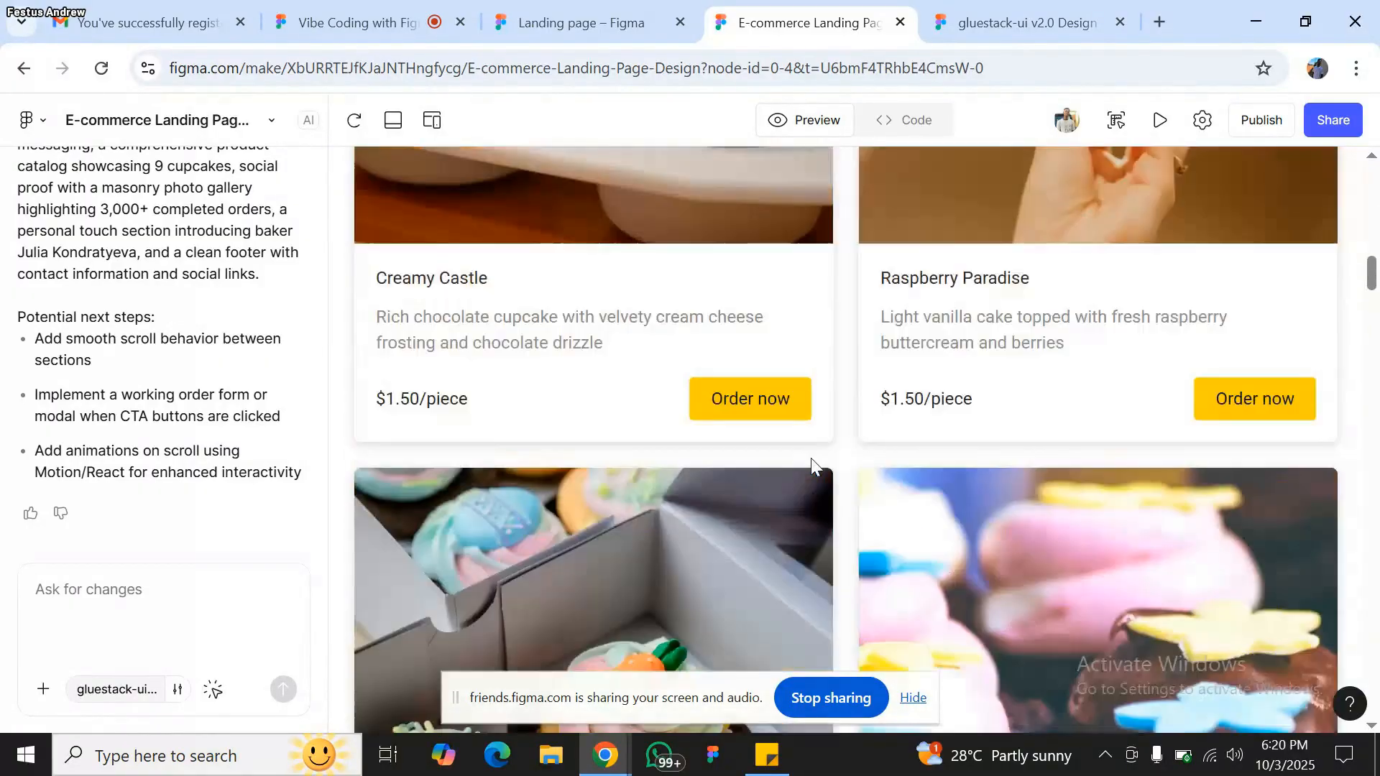
pyautogui.scroll(-4, 814, 466)
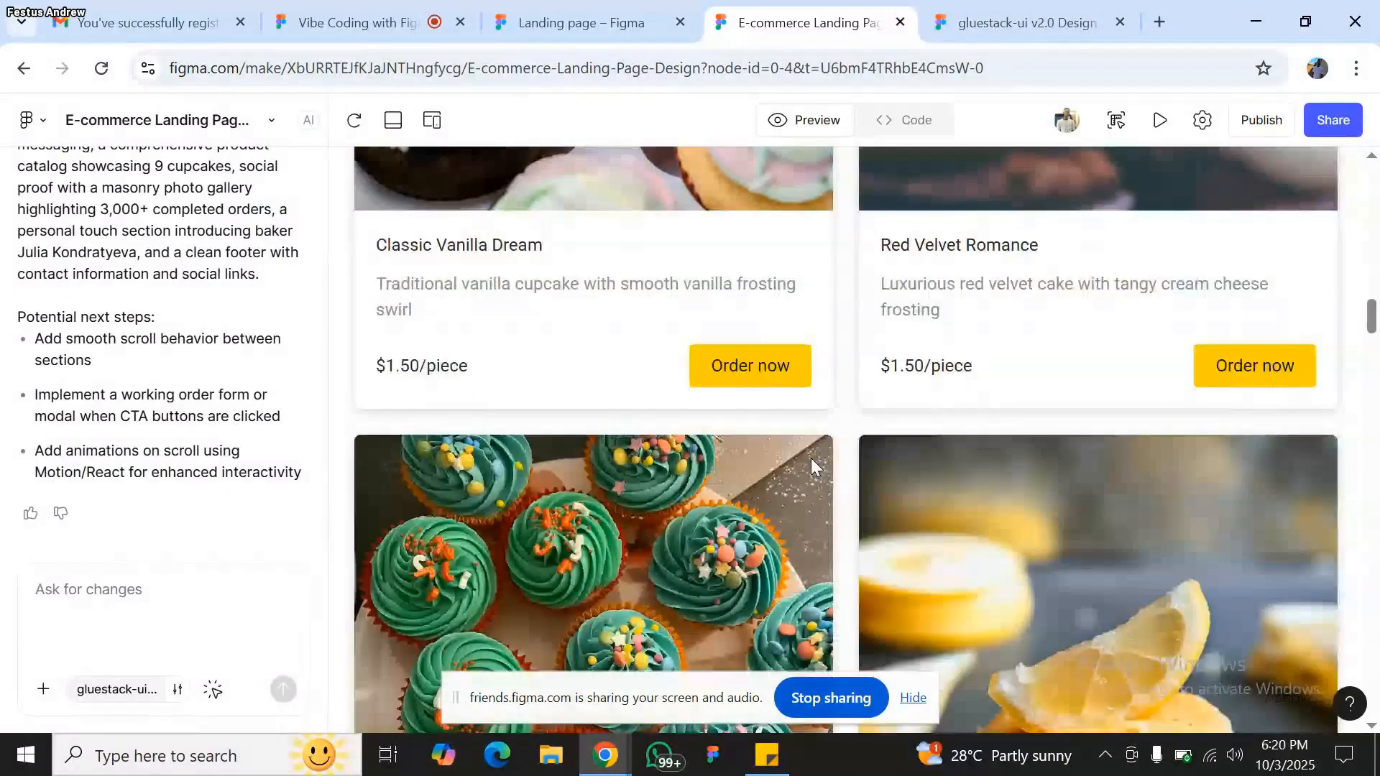
pyautogui.scroll(-6, 811, 458)
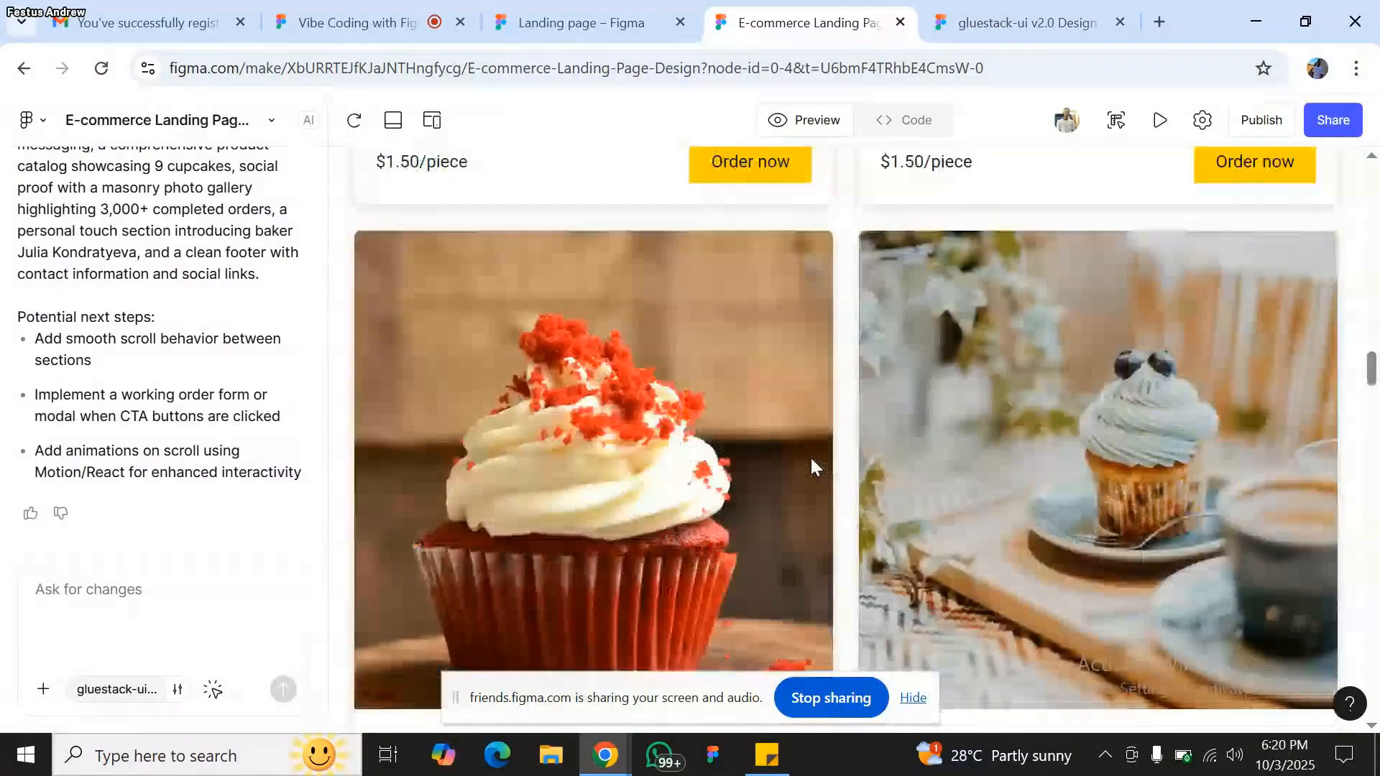
pyautogui.scroll(20, 810, 456)
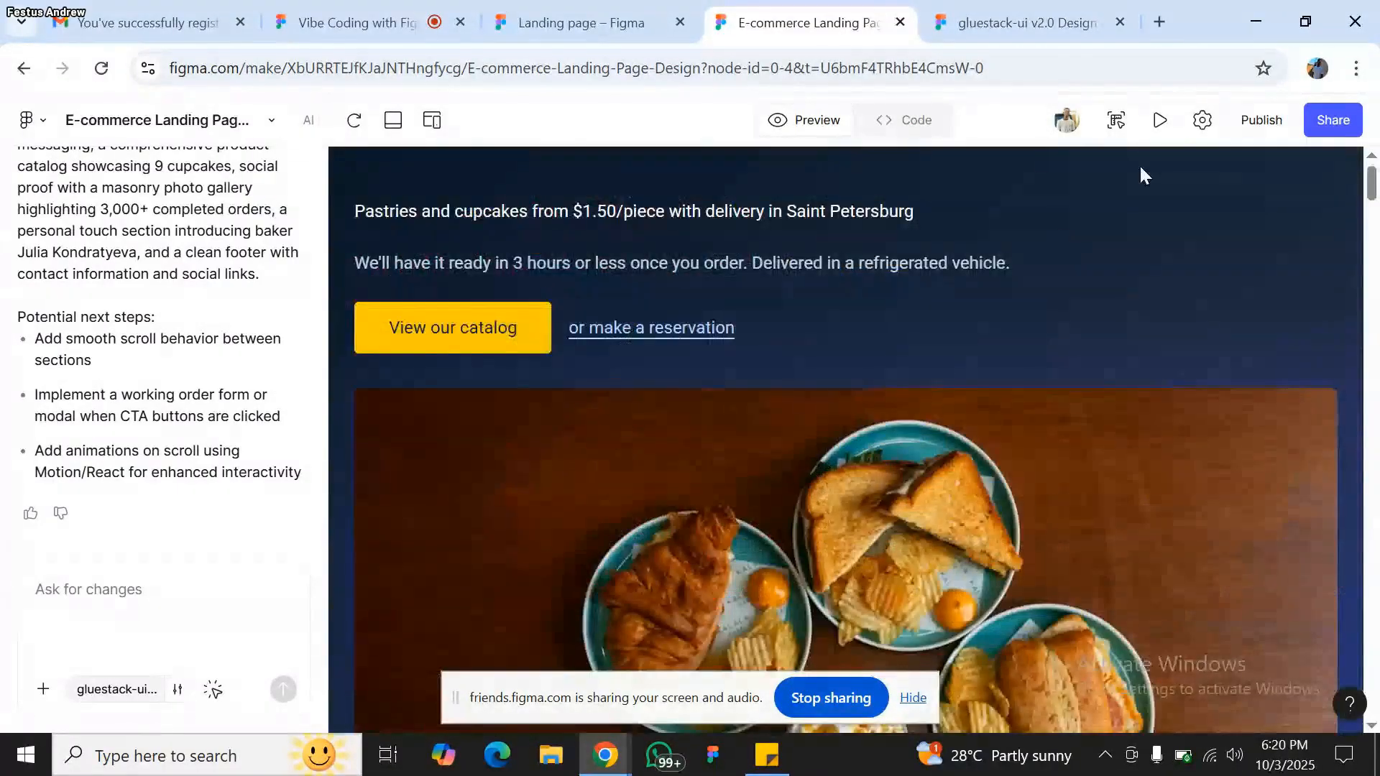
# - Open the landing page's full-screen presentation in a separate browser tab and return to the Make file
pyautogui.click(1161, 124)
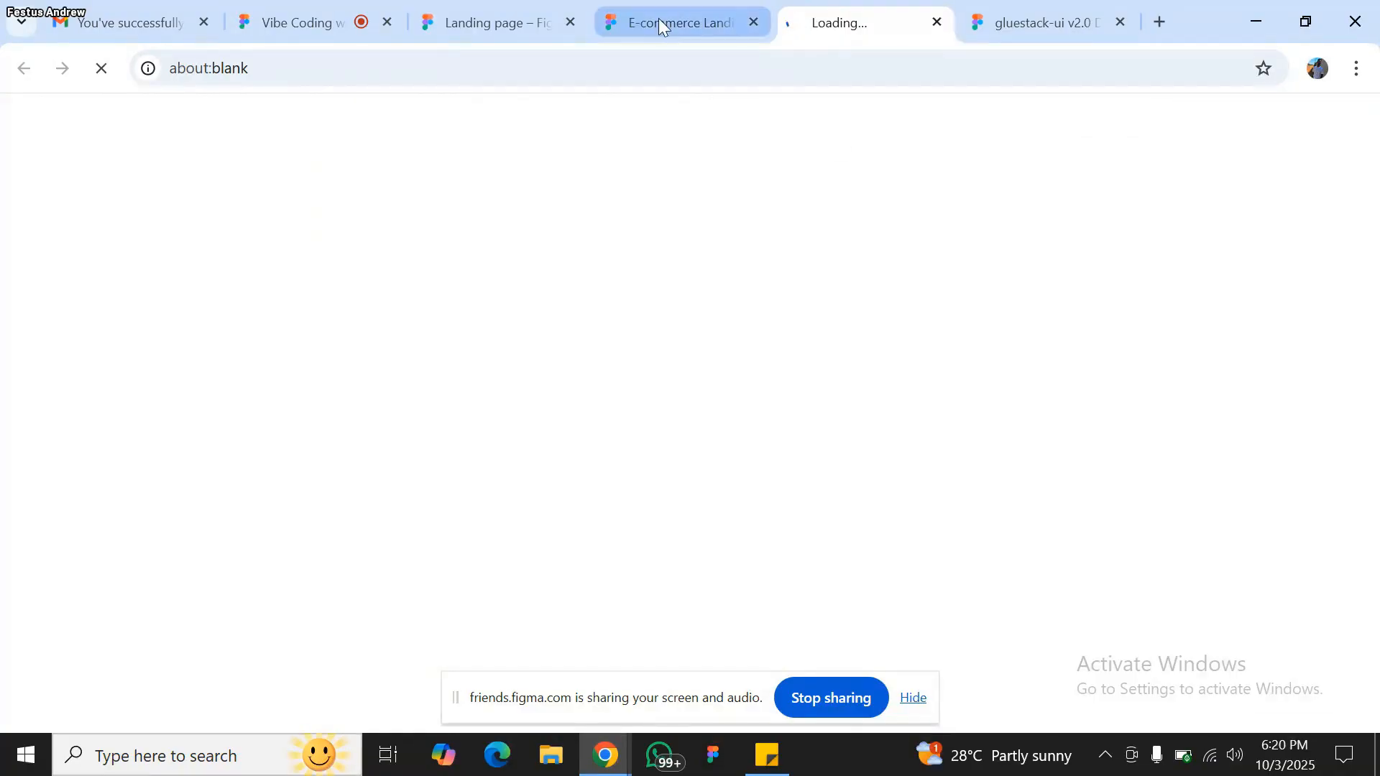
pyautogui.moveTo(659, 18)
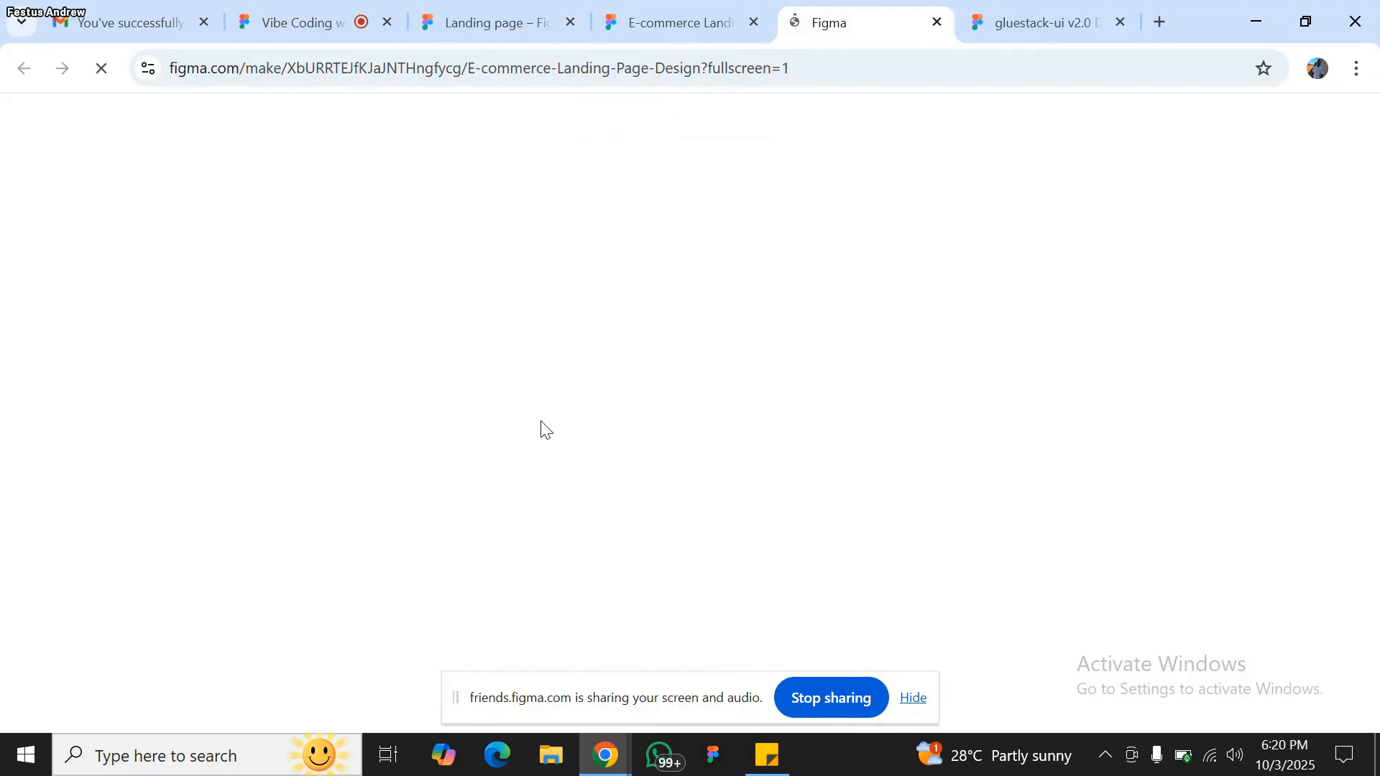
pyautogui.click(689, 20)
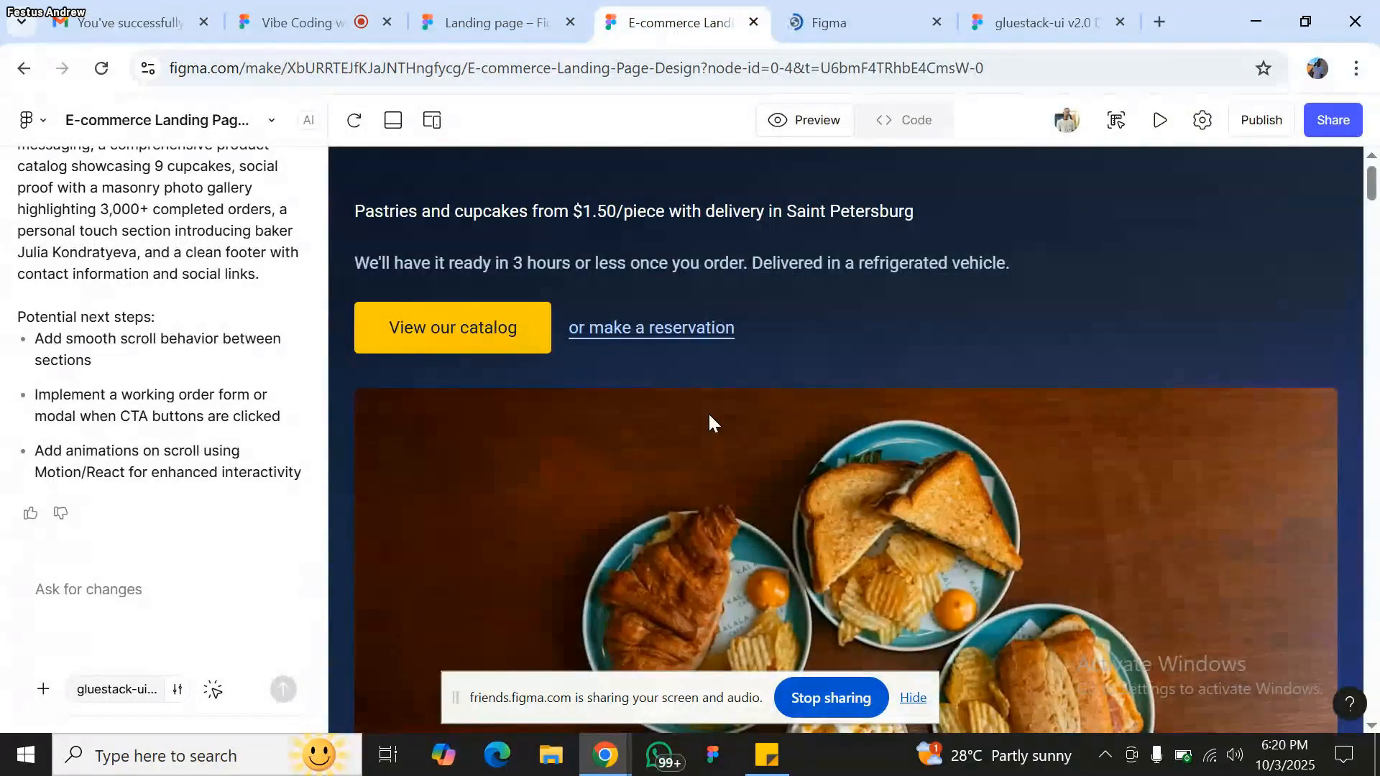
# - Examine the preview from the hero image through Our Cupcake Collection to the completed-orders photo gallery
pyautogui.scroll(-4, 709, 415)
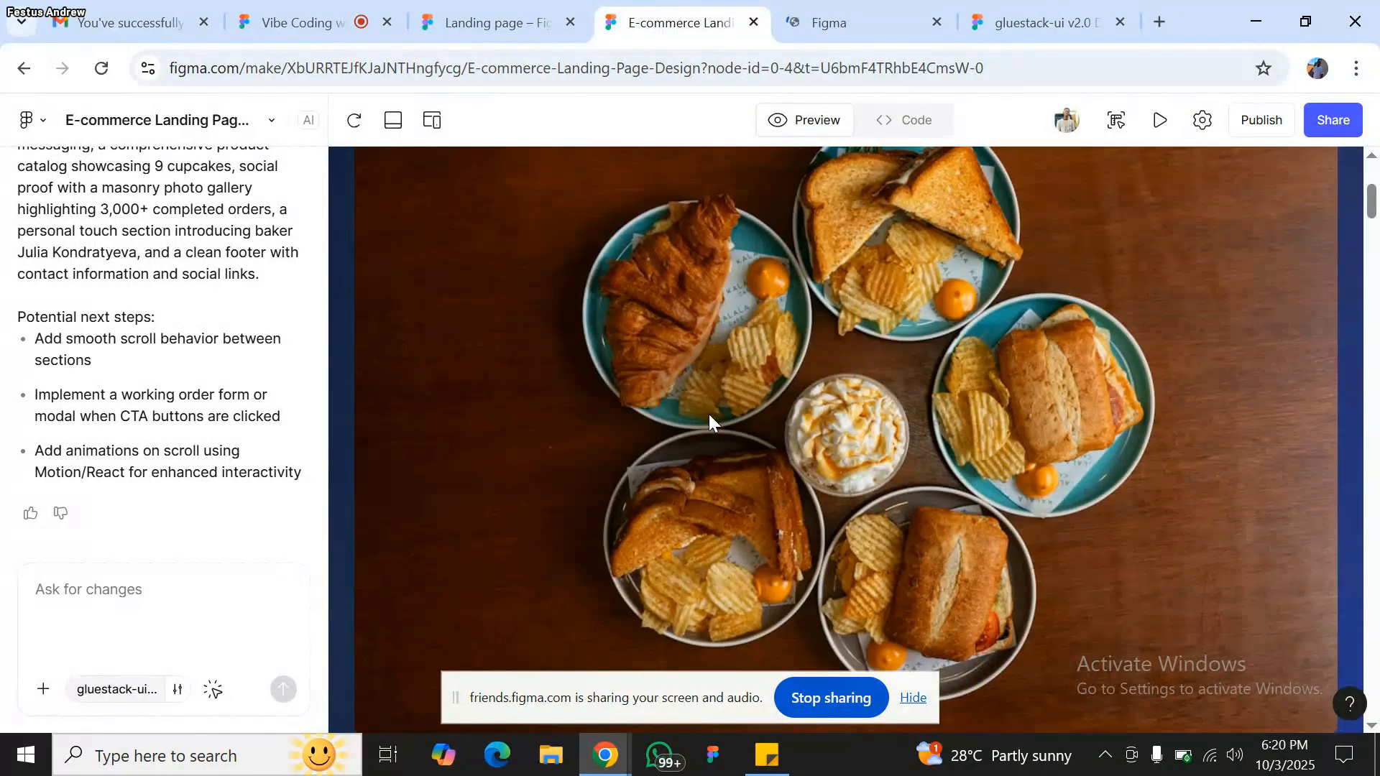
pyautogui.scroll(-8, 709, 414)
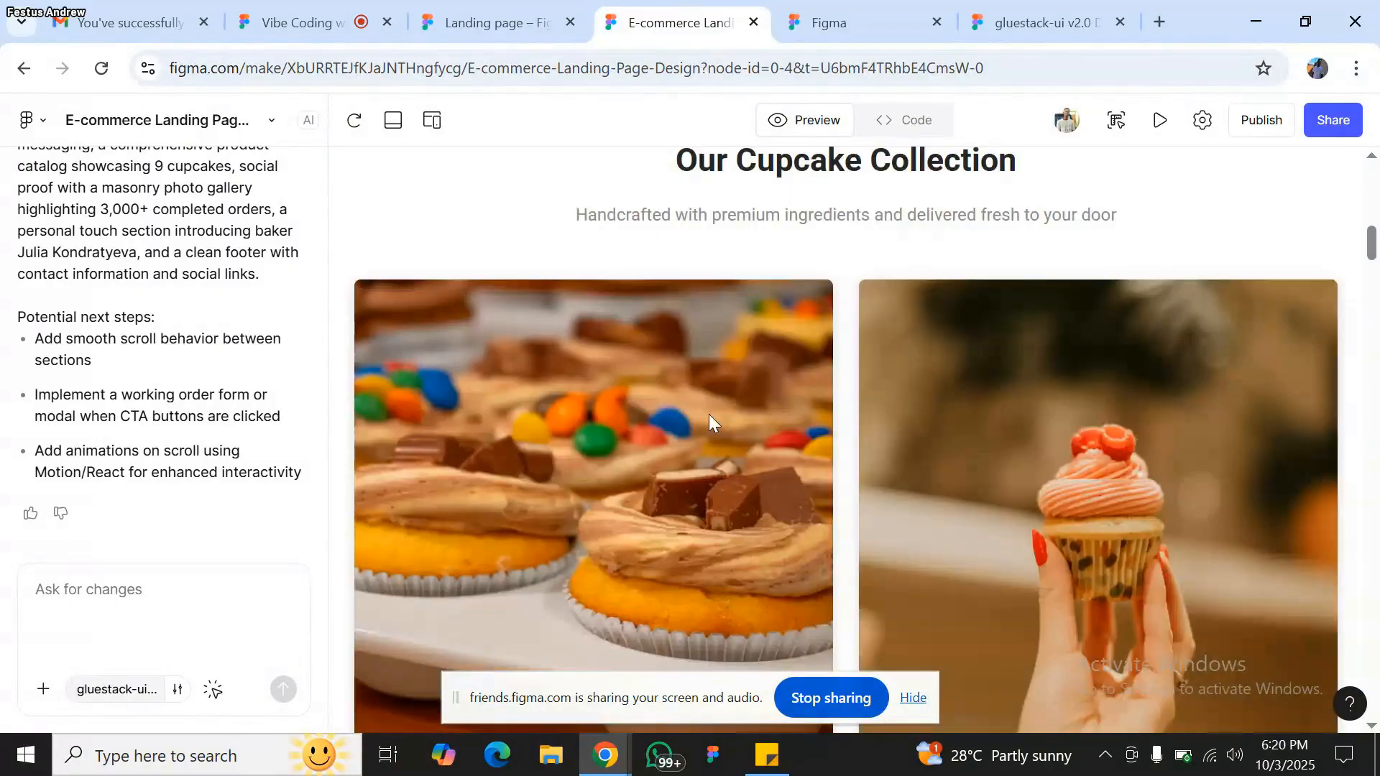
pyautogui.scroll(-4, 709, 414)
pyautogui.scroll(-1, 709, 415)
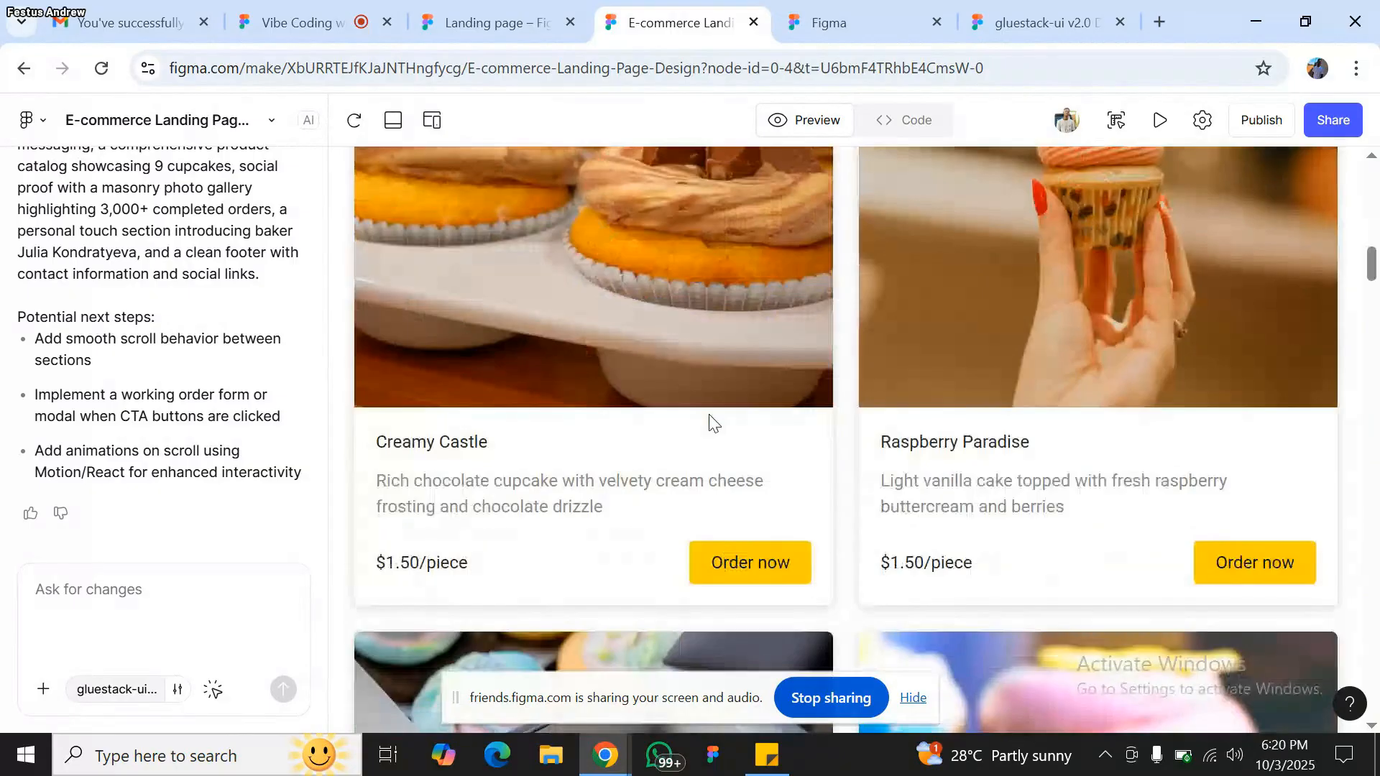
pyautogui.scroll(-12, 709, 416)
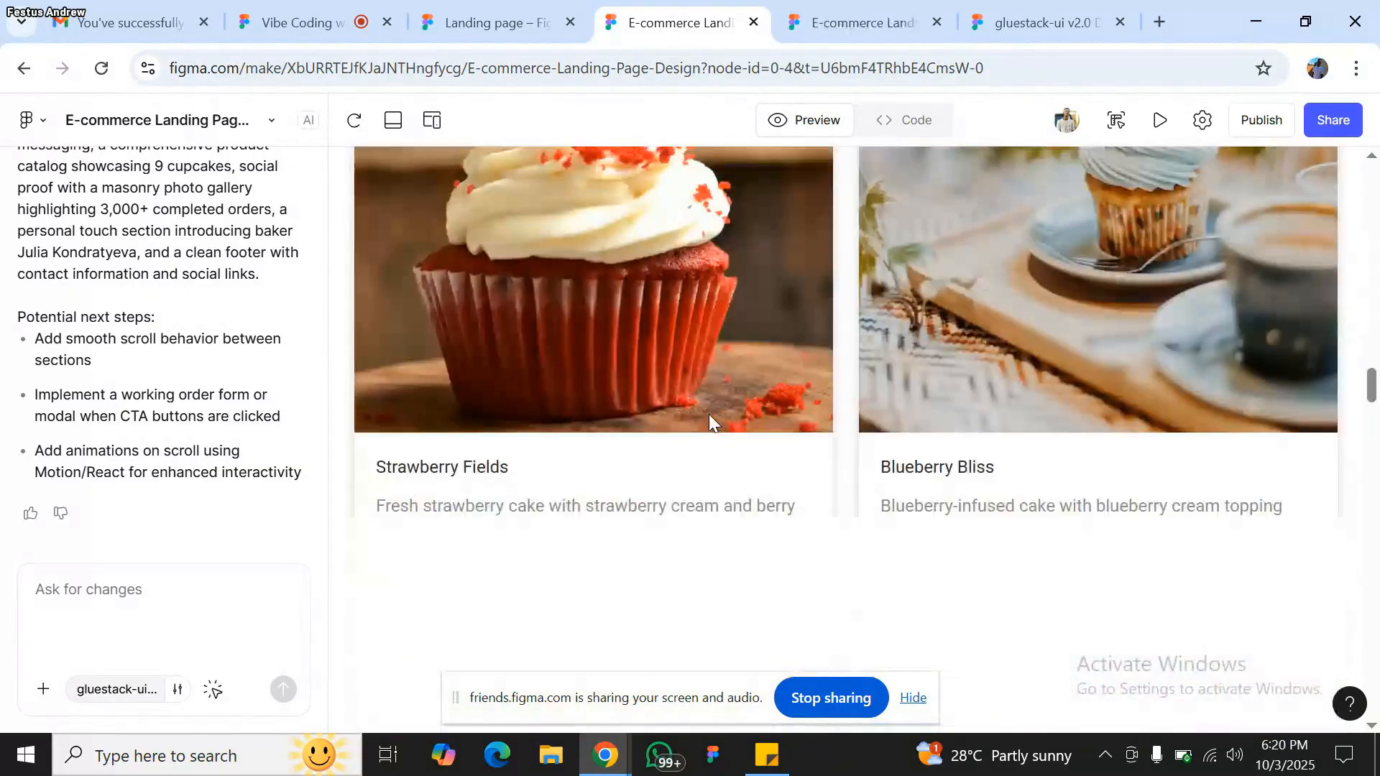
pyautogui.scroll(-6, 709, 414)
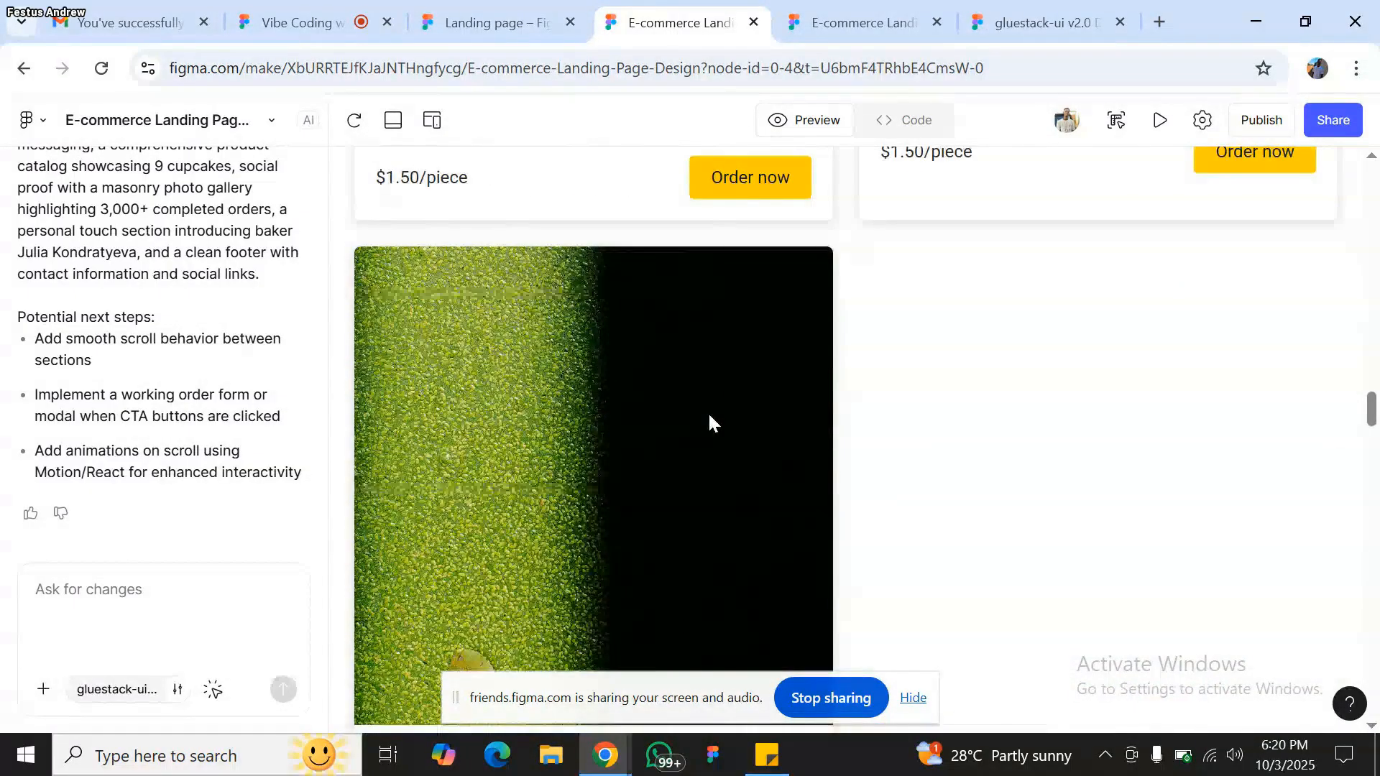
pyautogui.scroll(-8, 709, 415)
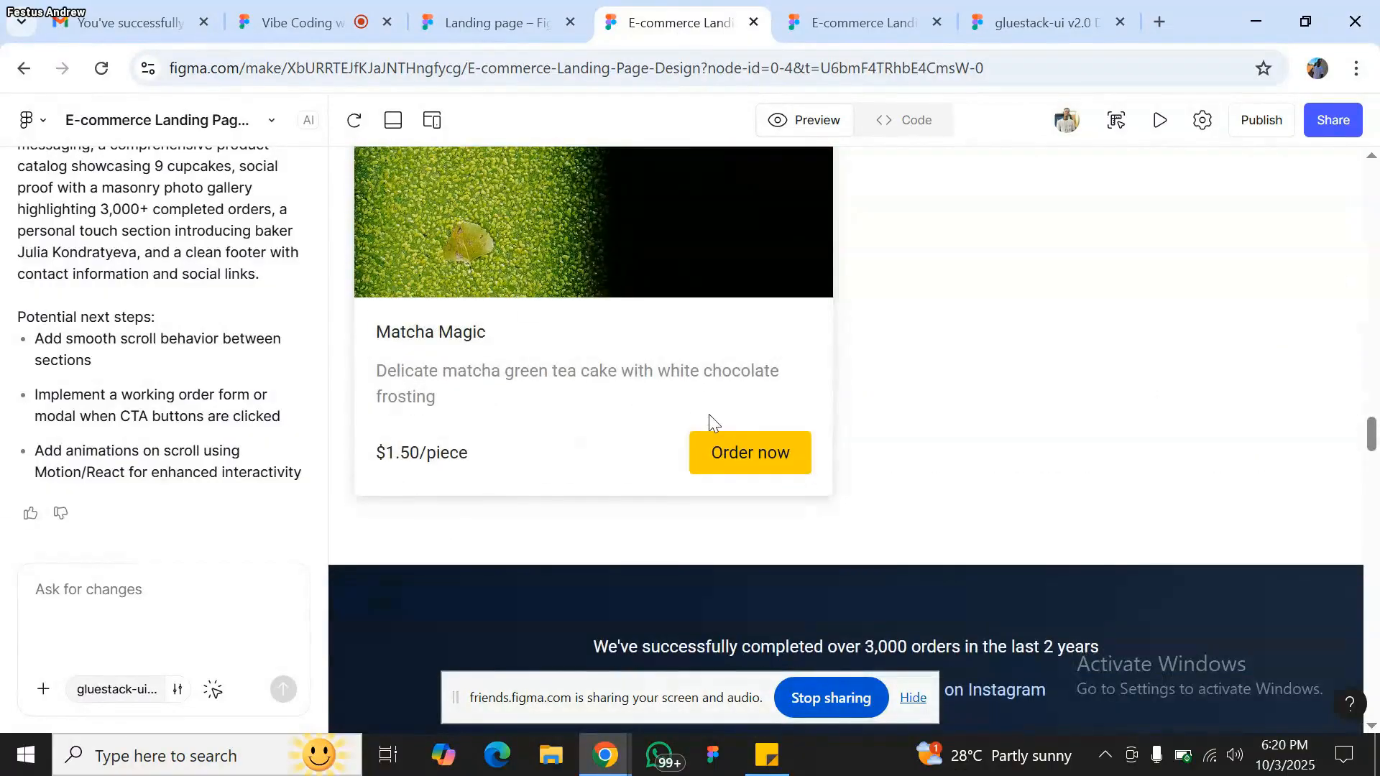
pyautogui.scroll(-2, 709, 414)
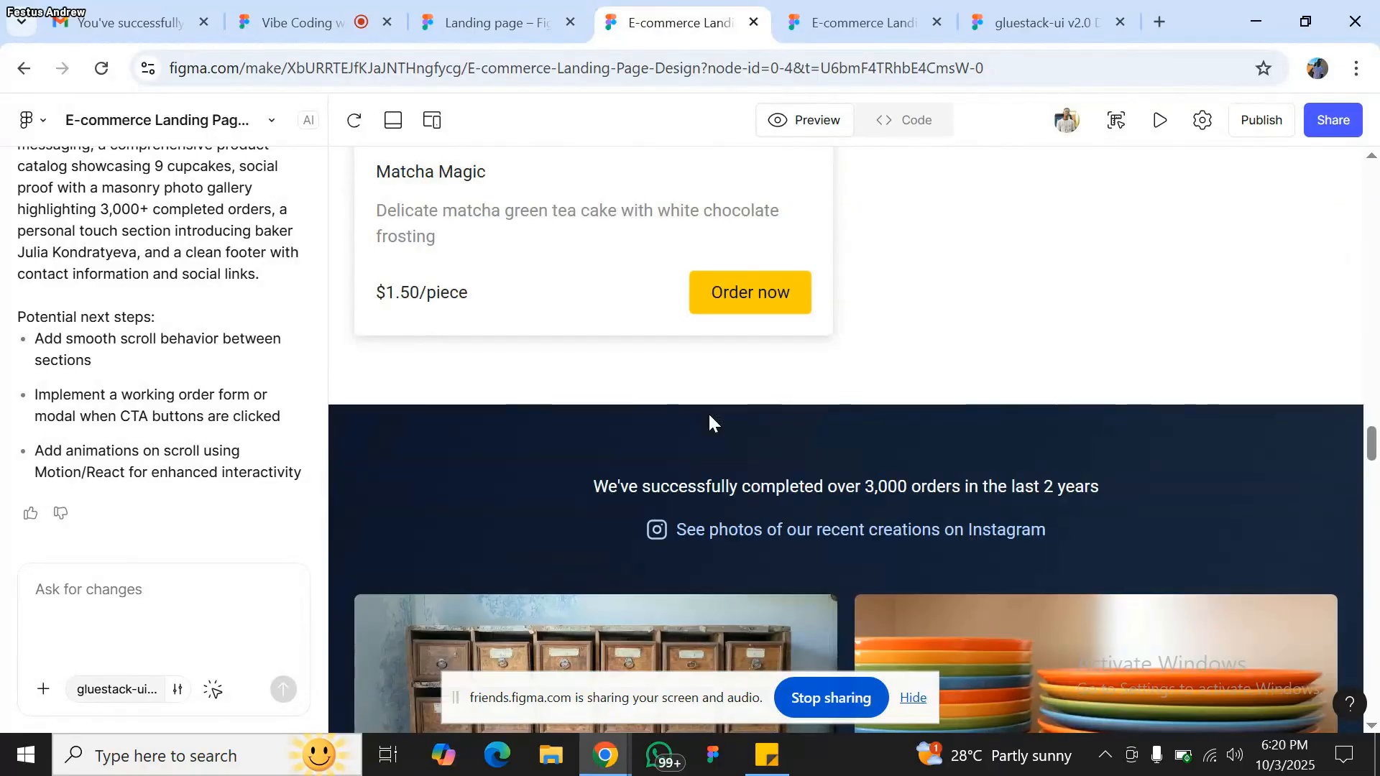
pyautogui.scroll(-7, 709, 417)
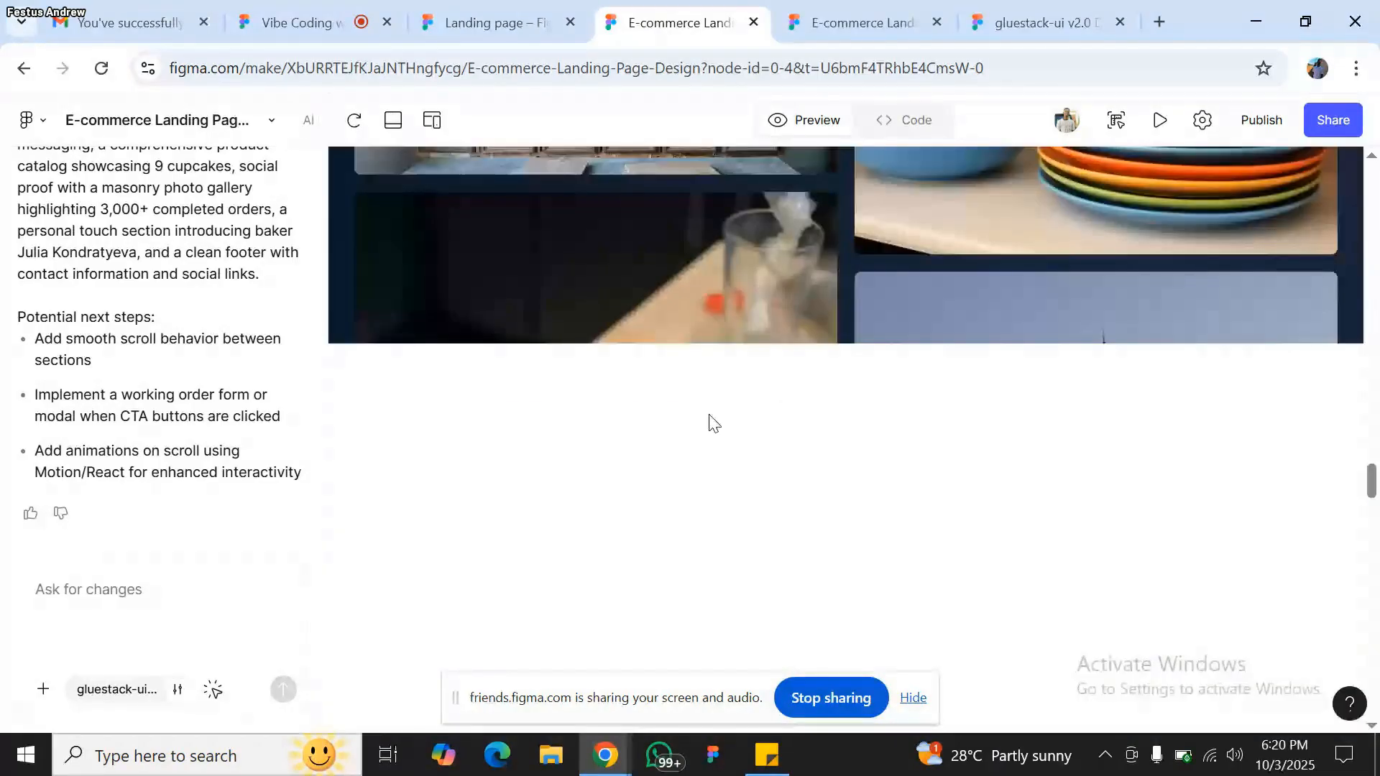
pyautogui.scroll(7, 708, 414)
# - Check the full-screen presentation tab of the E-commerce Landing Page Design and switch back to the Make editor
pyautogui.hotkey('ctrl', 'Tab')
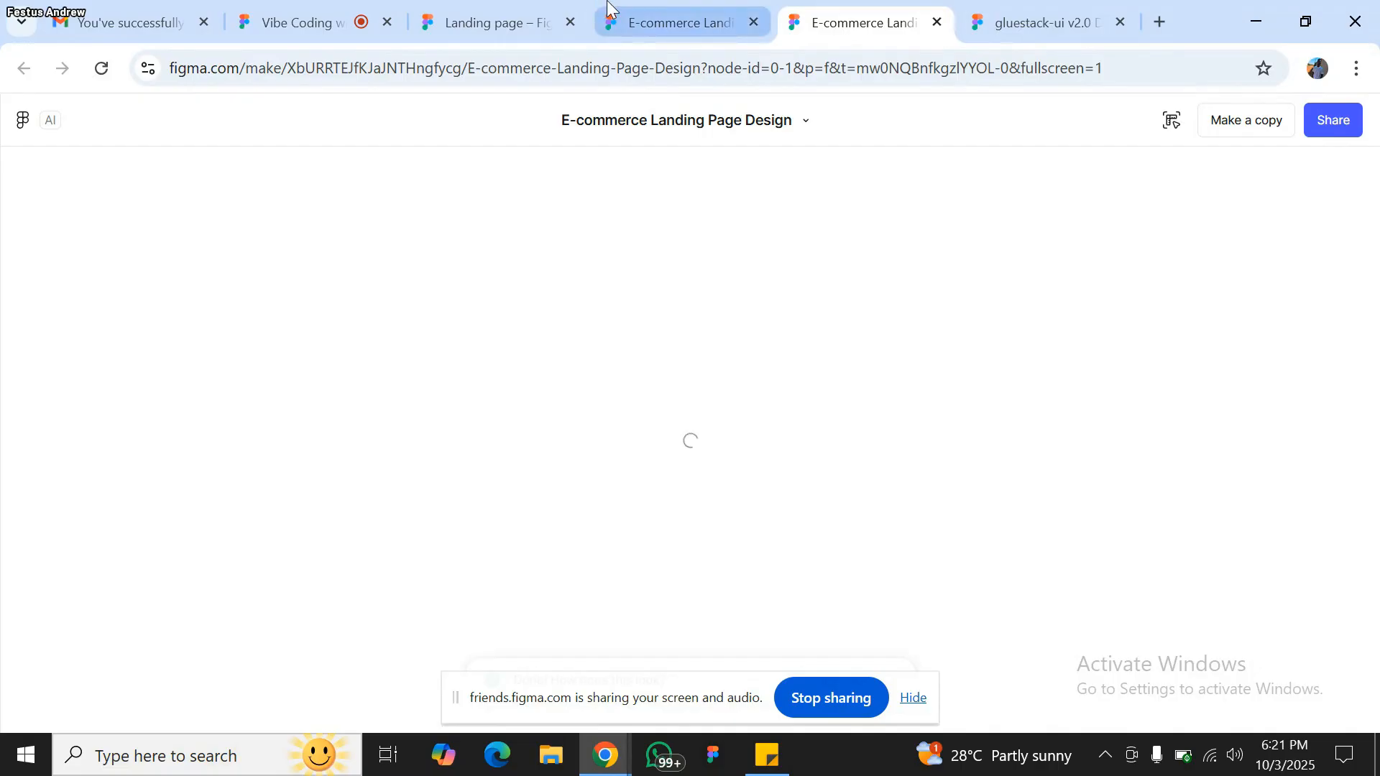
pyautogui.moveTo(649, 8)
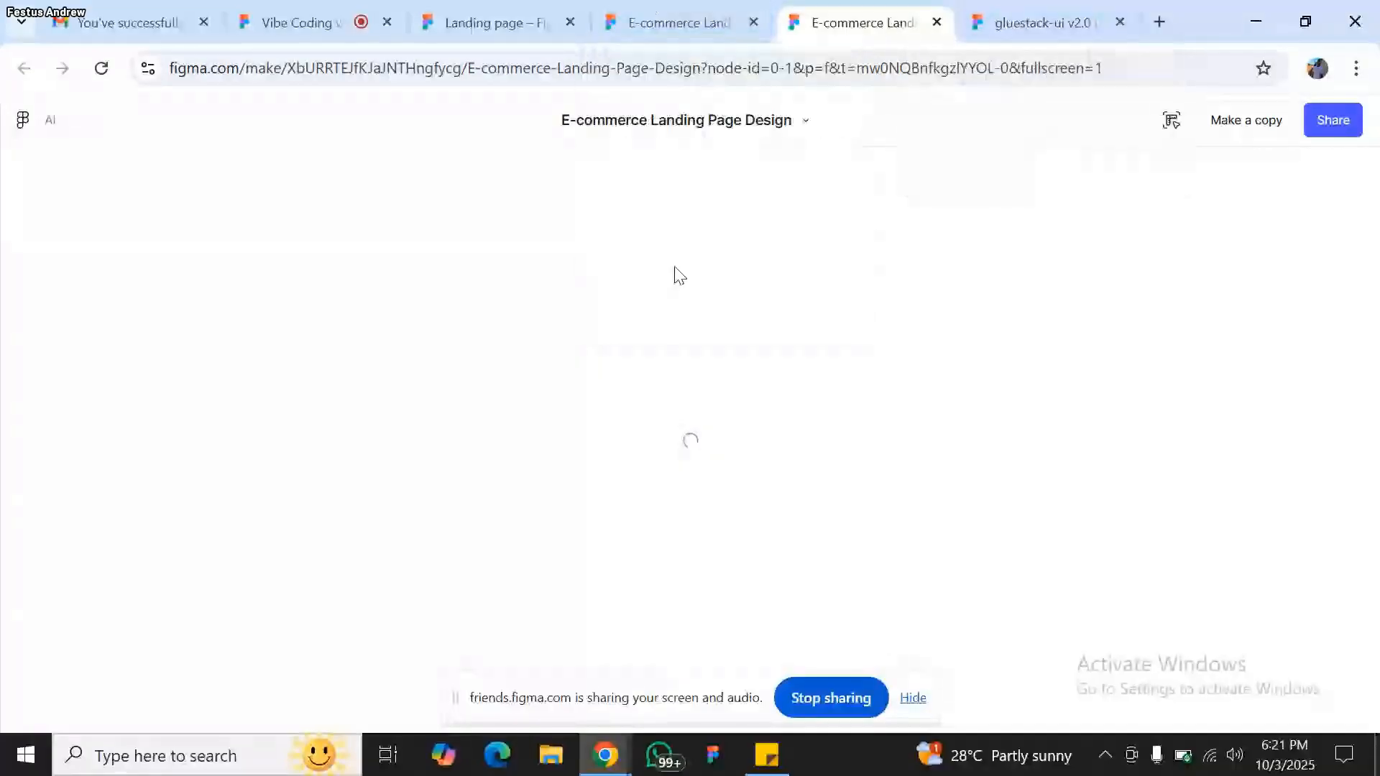
pyautogui.click(662, 10)
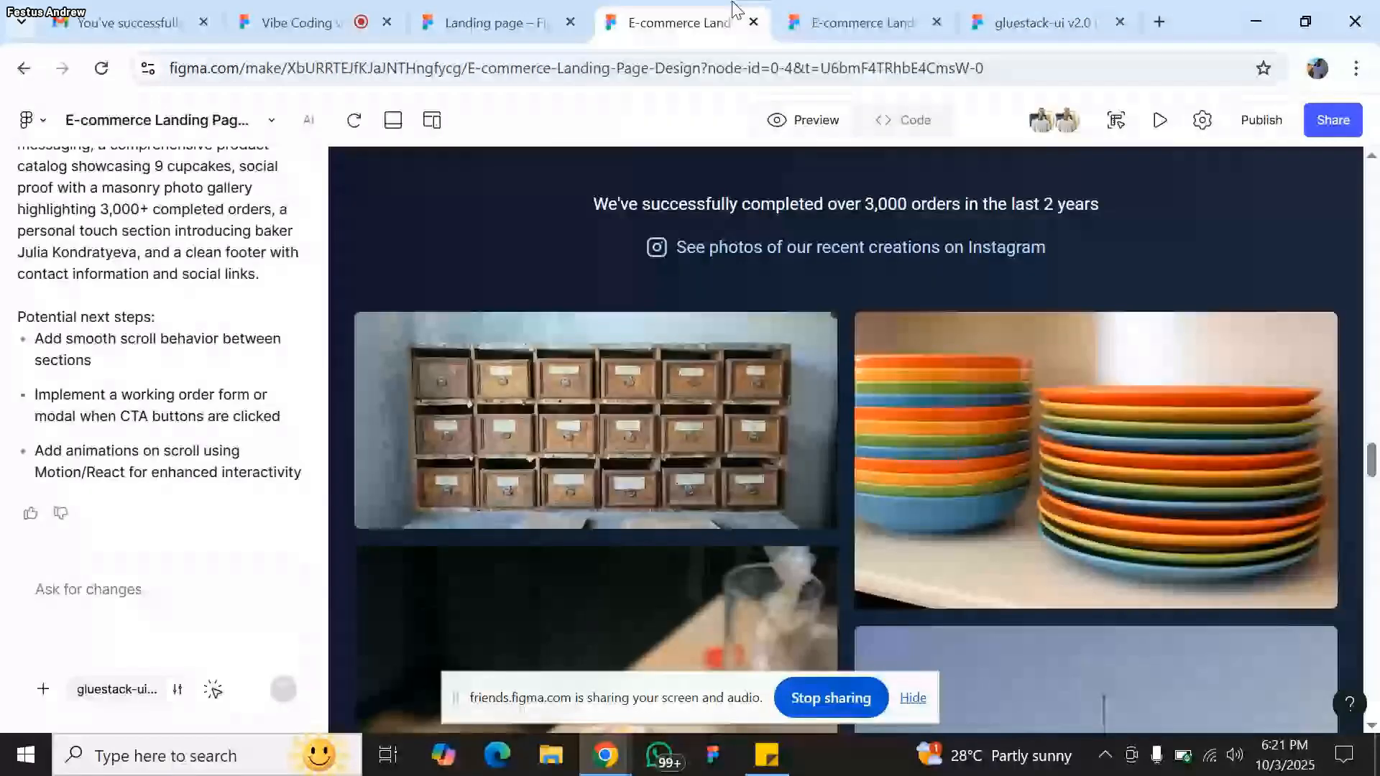
# - Examine the rest of the preview's photo gallery and the full-screen presentation from the hero section through the cupcake product cards
pyautogui.scroll(-5, 868, 198)
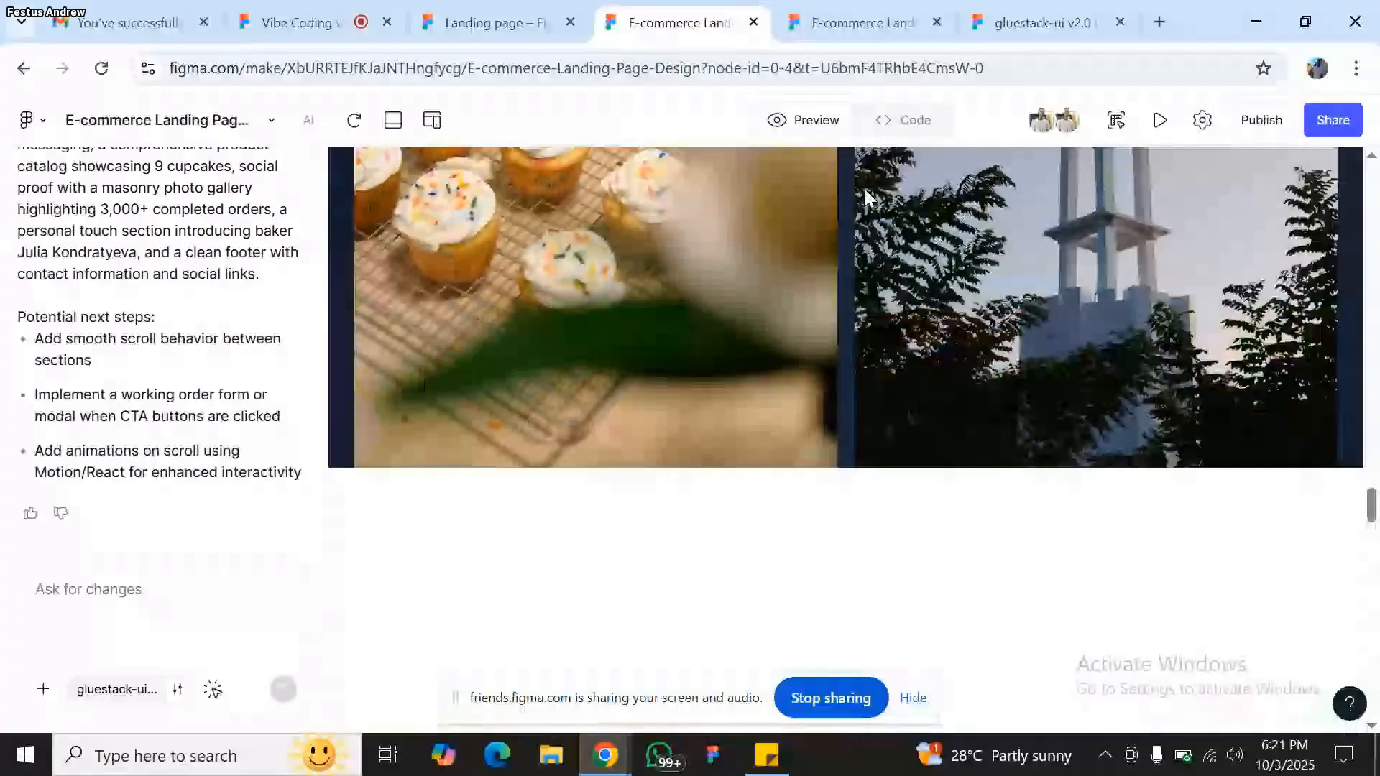
pyautogui.scroll(-5, 864, 194)
pyautogui.click(863, 23)
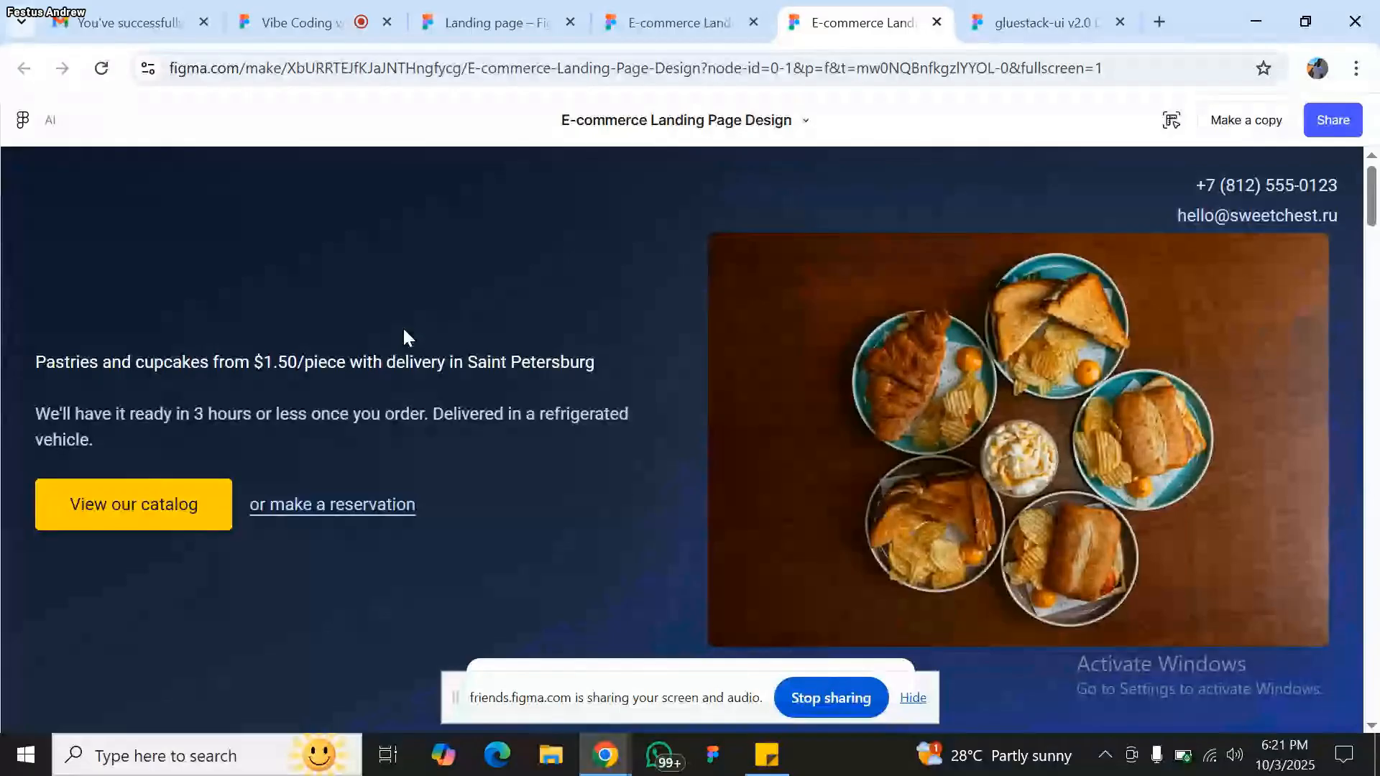
pyautogui.scroll(-10, 804, 402)
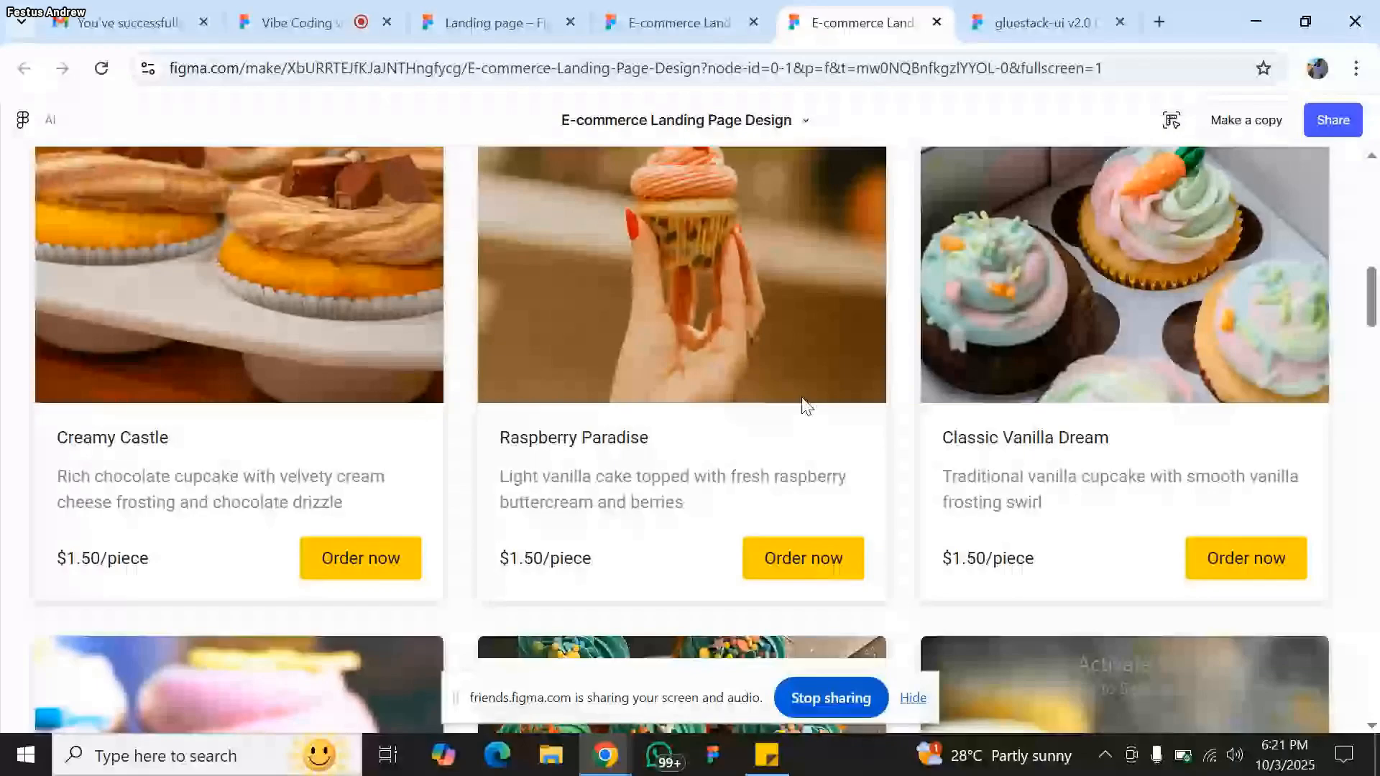
pyautogui.scroll(-6, 805, 406)
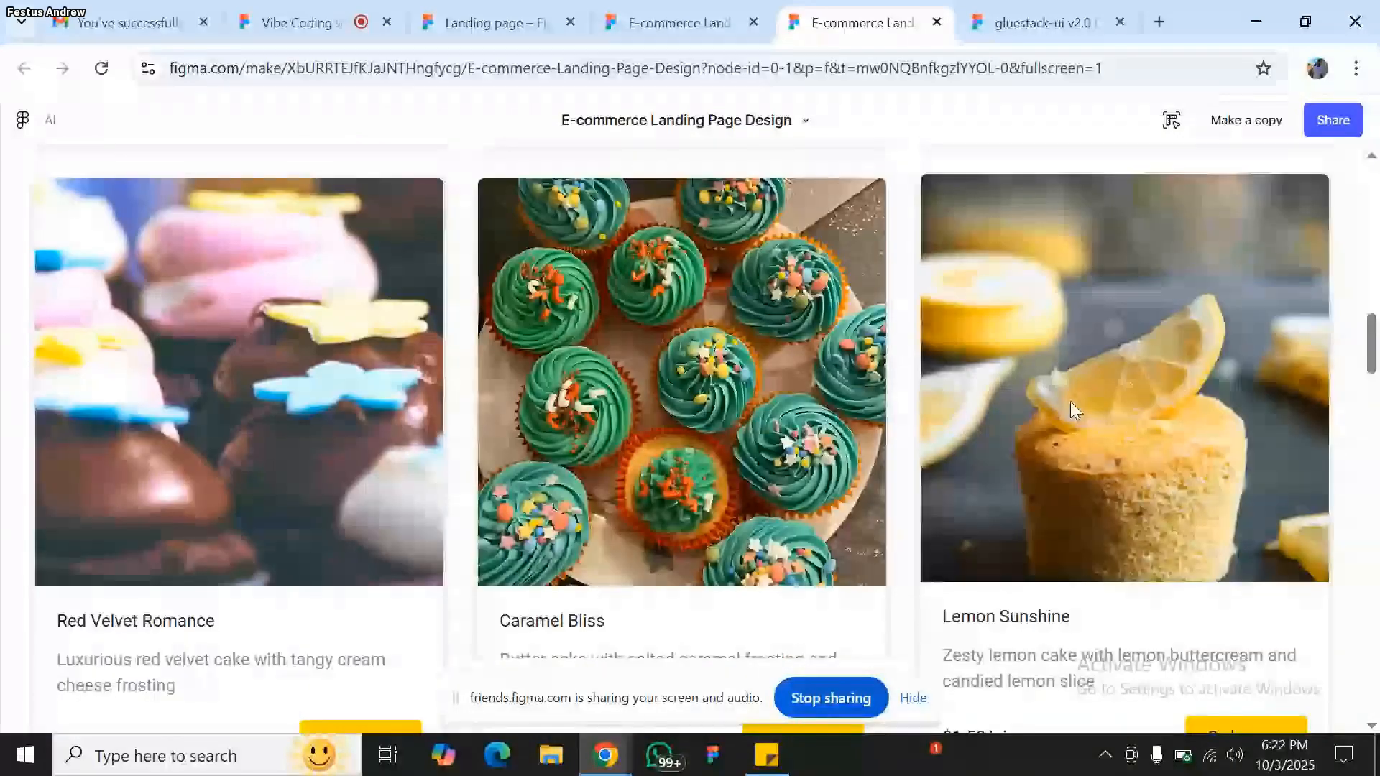
pyautogui.scroll(-6, 1071, 406)
pyautogui.scroll(-4, 155, 415)
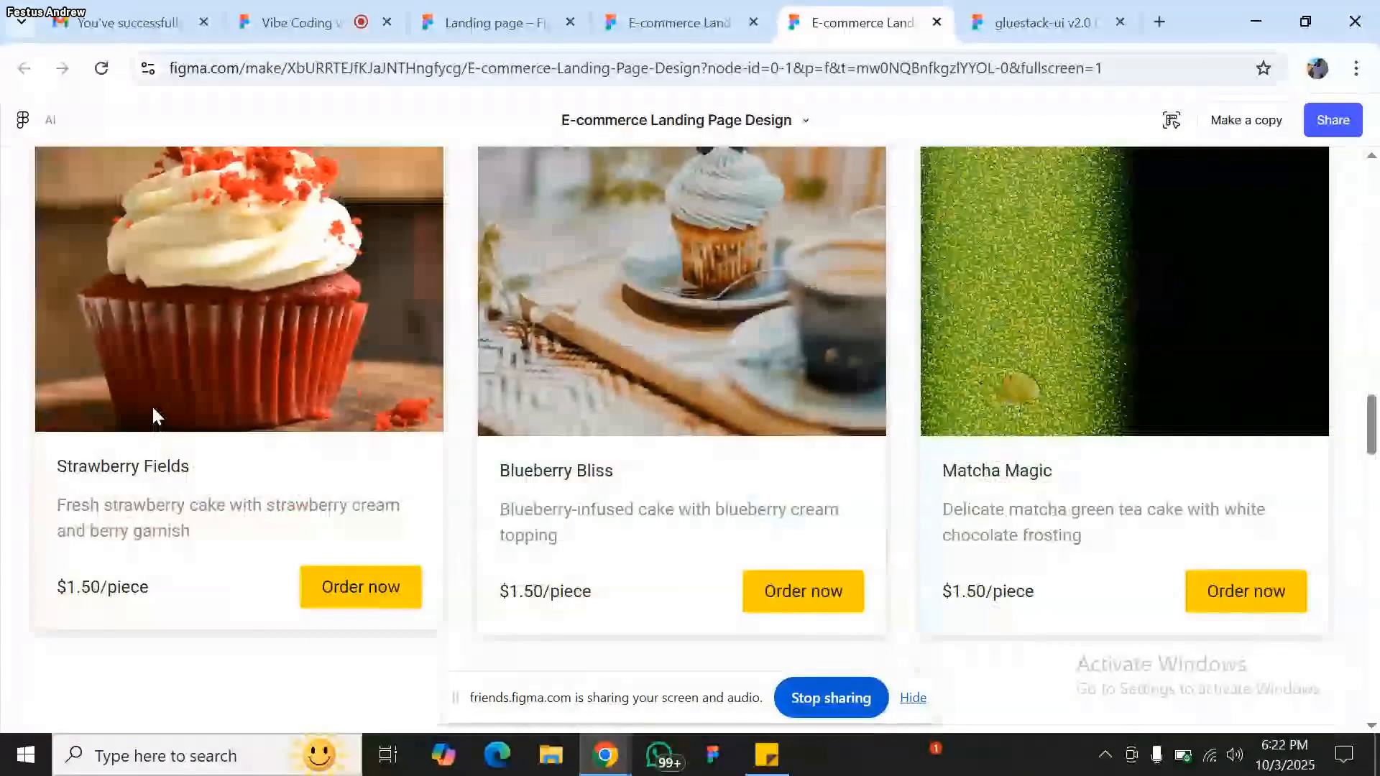
# - Examine the full-screen presentation's completed-orders photo gallery, personal pastry chef section and footer
pyautogui.scroll(-8, 218, 339)
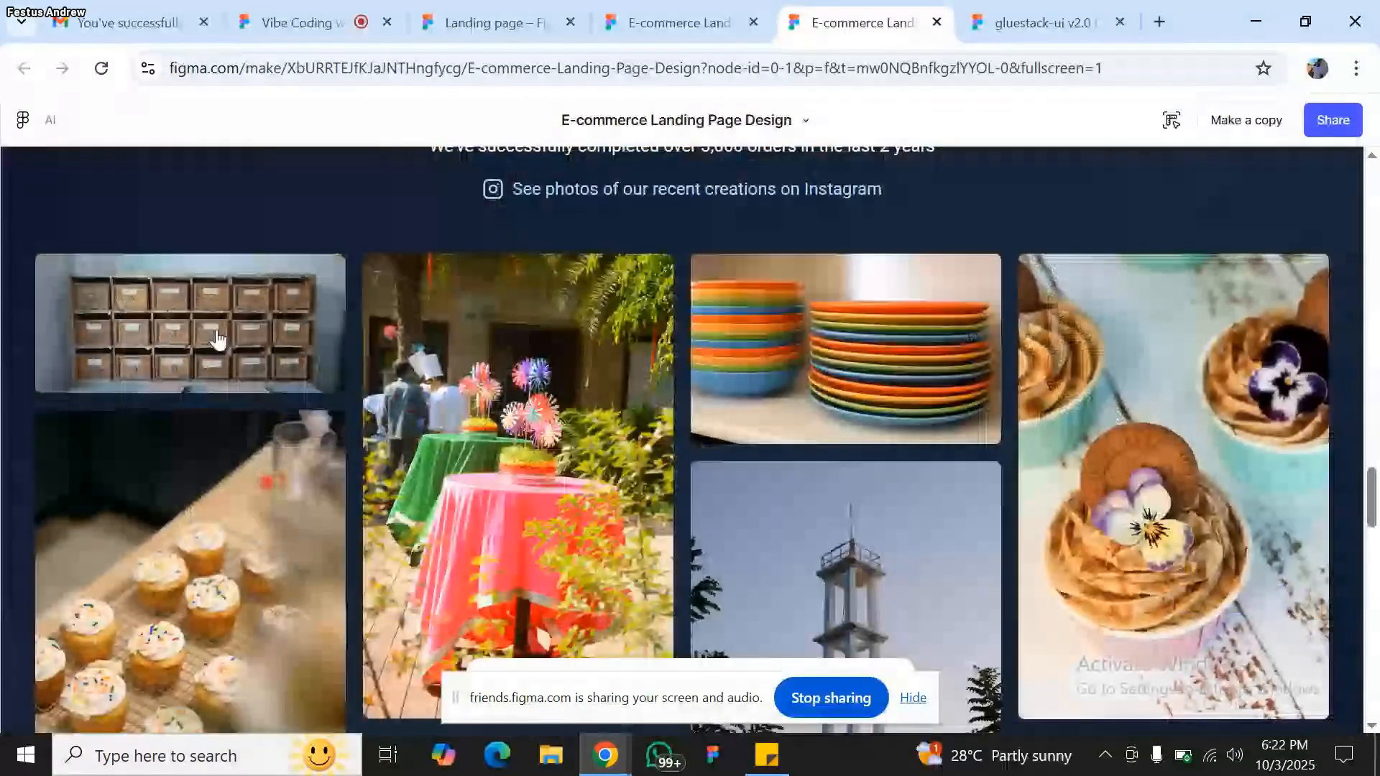
pyautogui.scroll(-3, 251, 477)
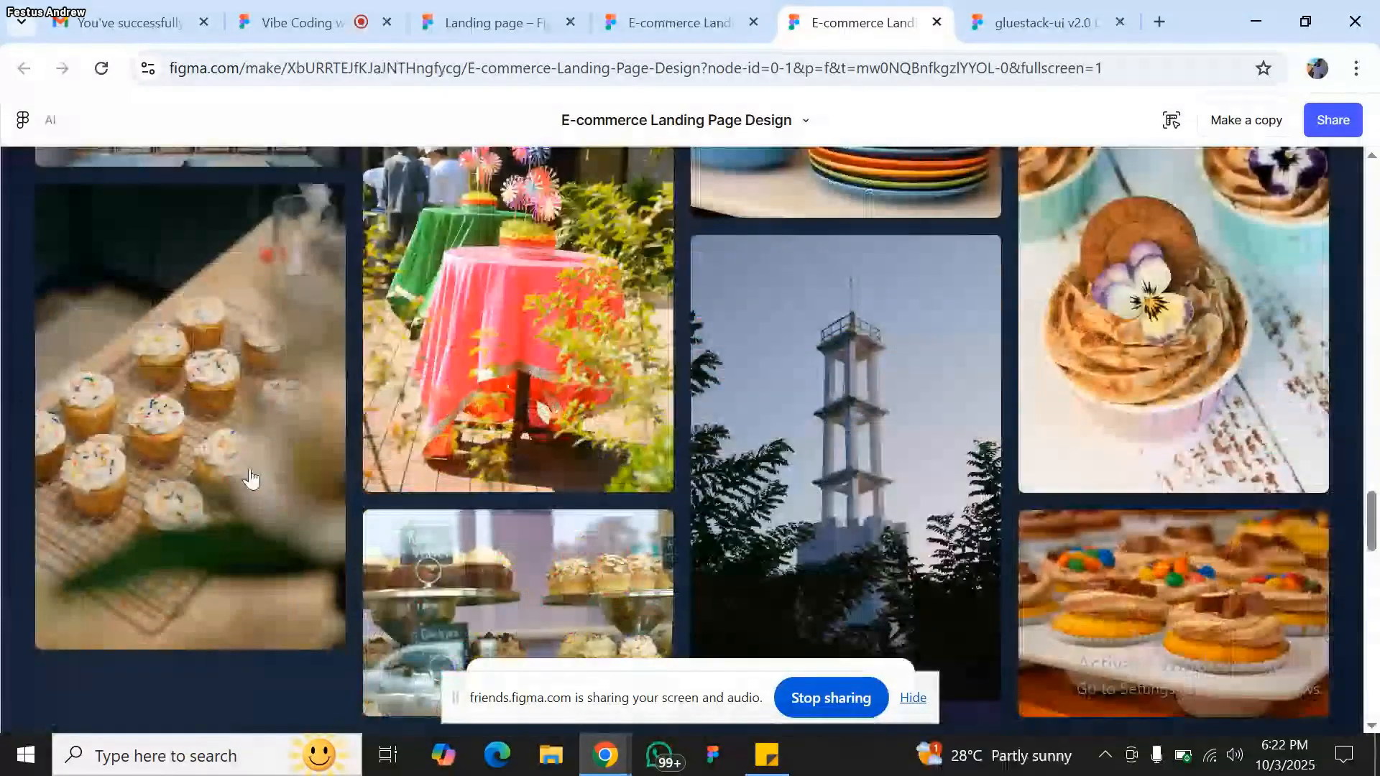
pyautogui.scroll(1, 251, 478)
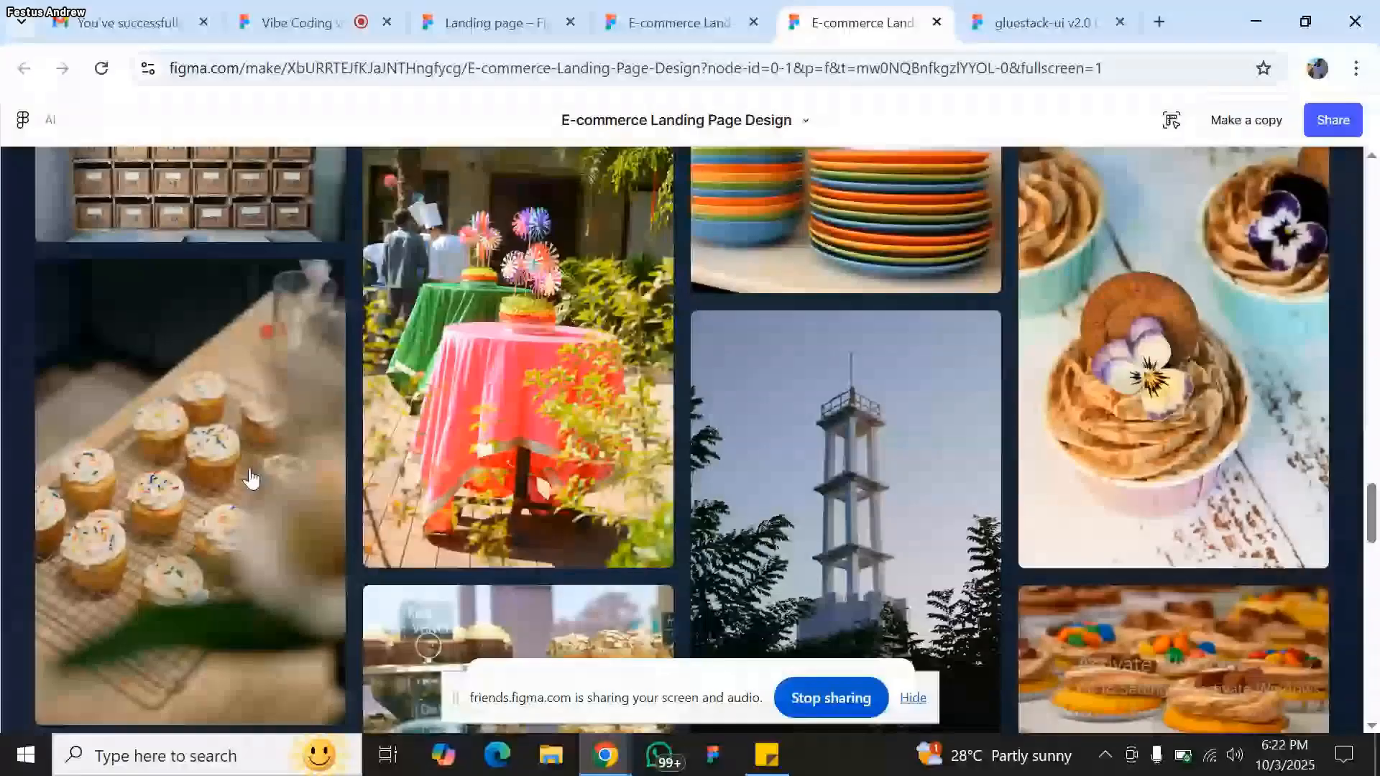
pyautogui.scroll(2, 892, 422)
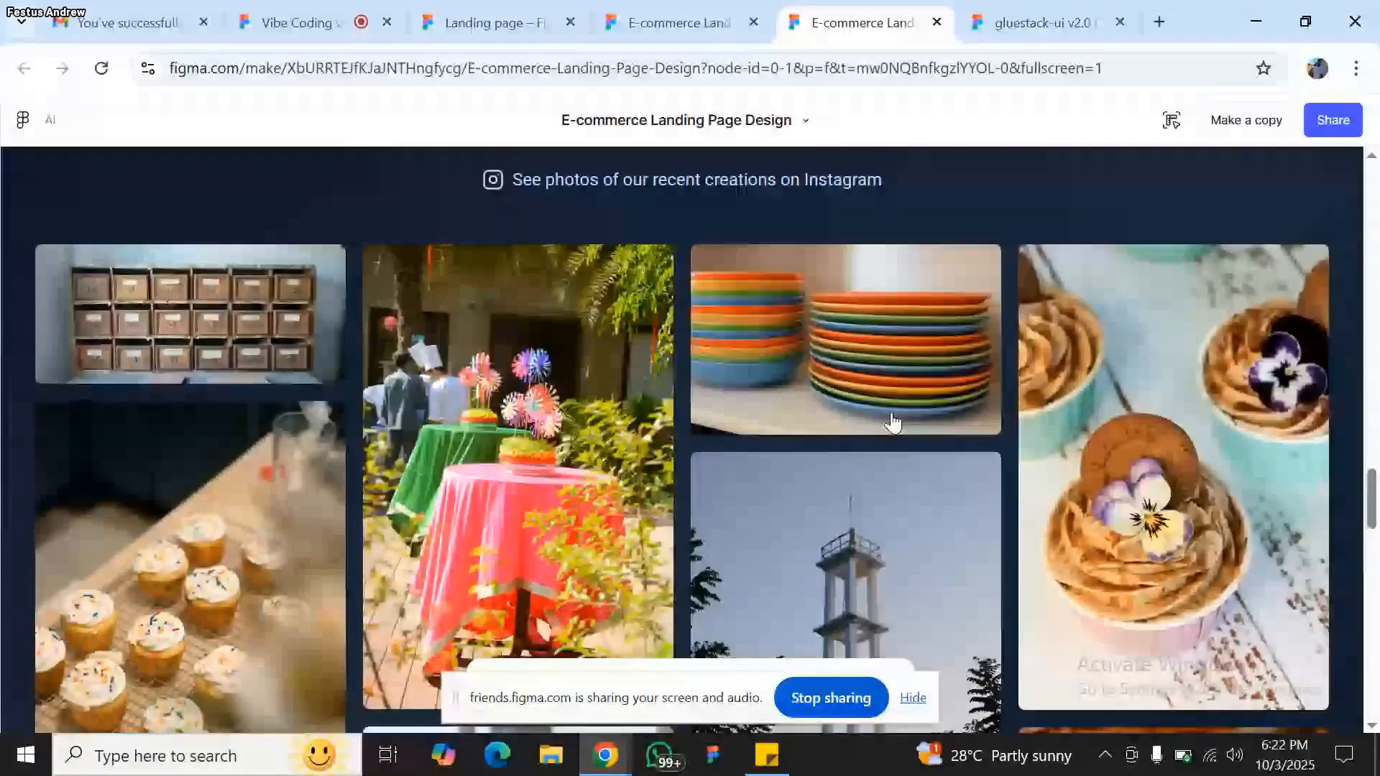
pyautogui.scroll(-10, 893, 423)
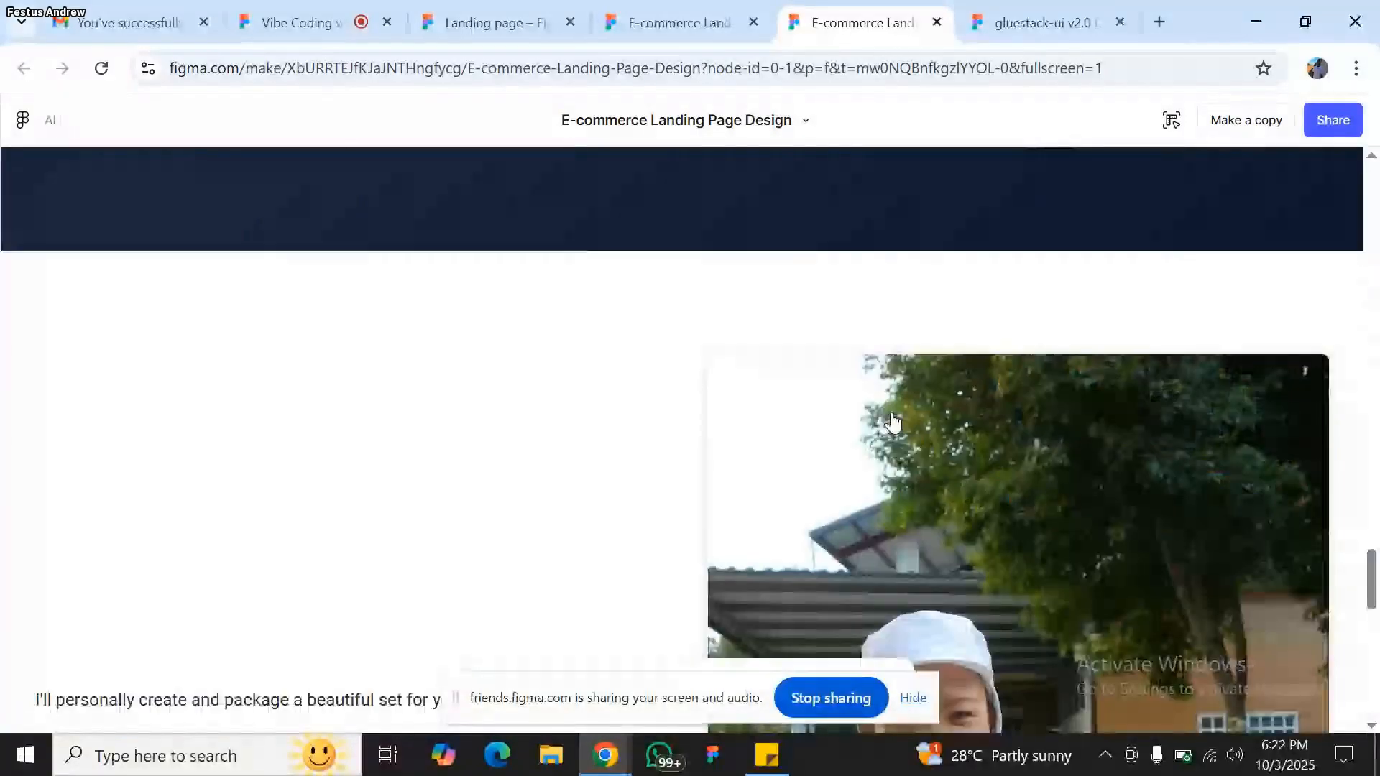
pyautogui.scroll(-2, 892, 423)
pyautogui.scroll(-12, 892, 422)
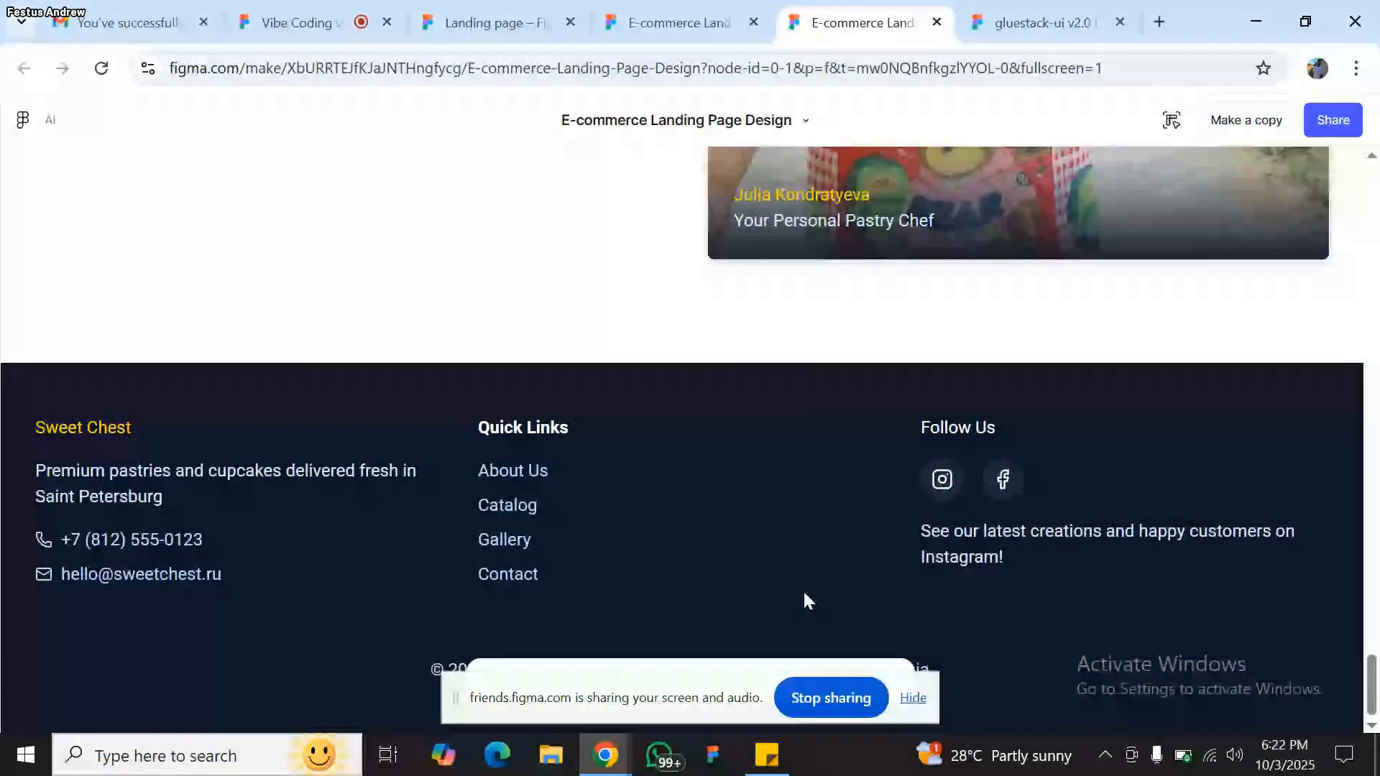
# - Return to the Make editor, select the hero's "View our catalog" button and set its font to Geist
pyautogui.click(655, 13)
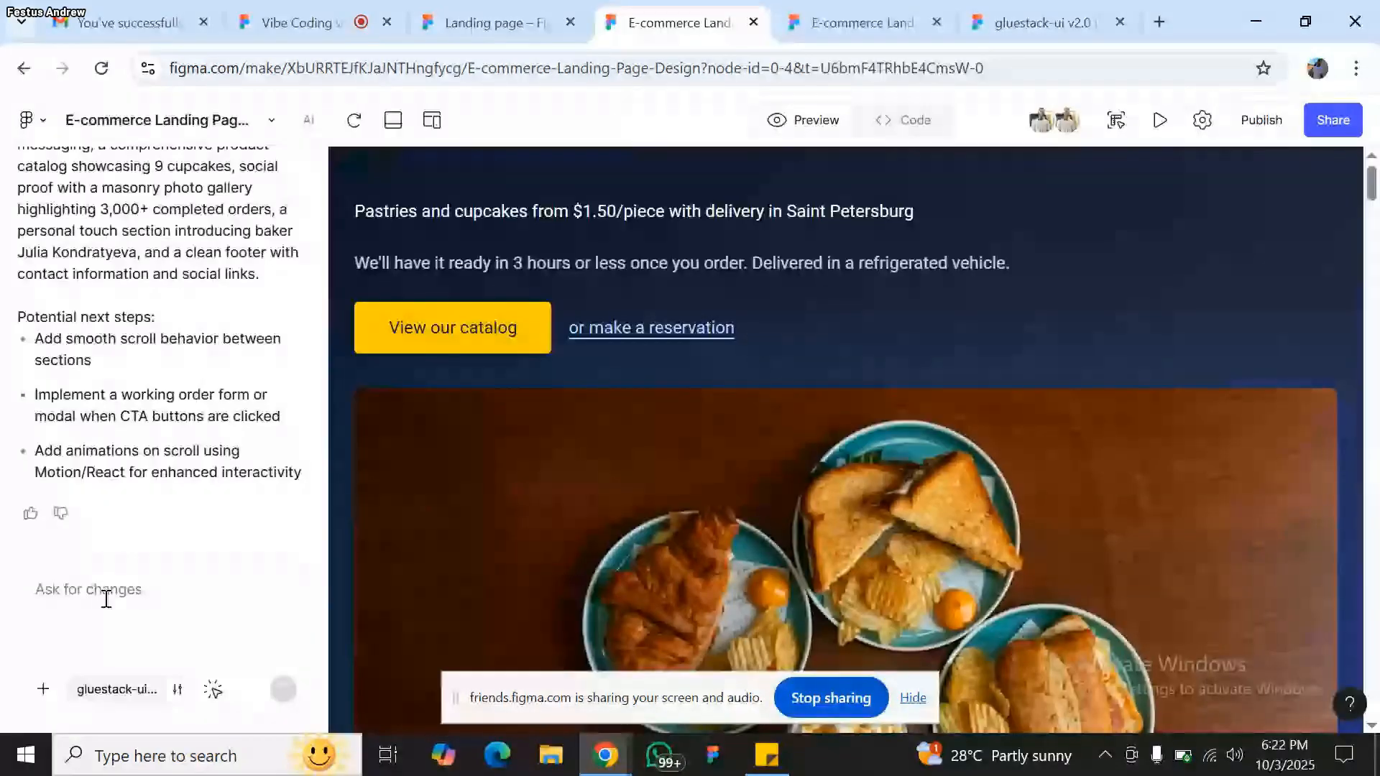
pyautogui.click(106, 600)
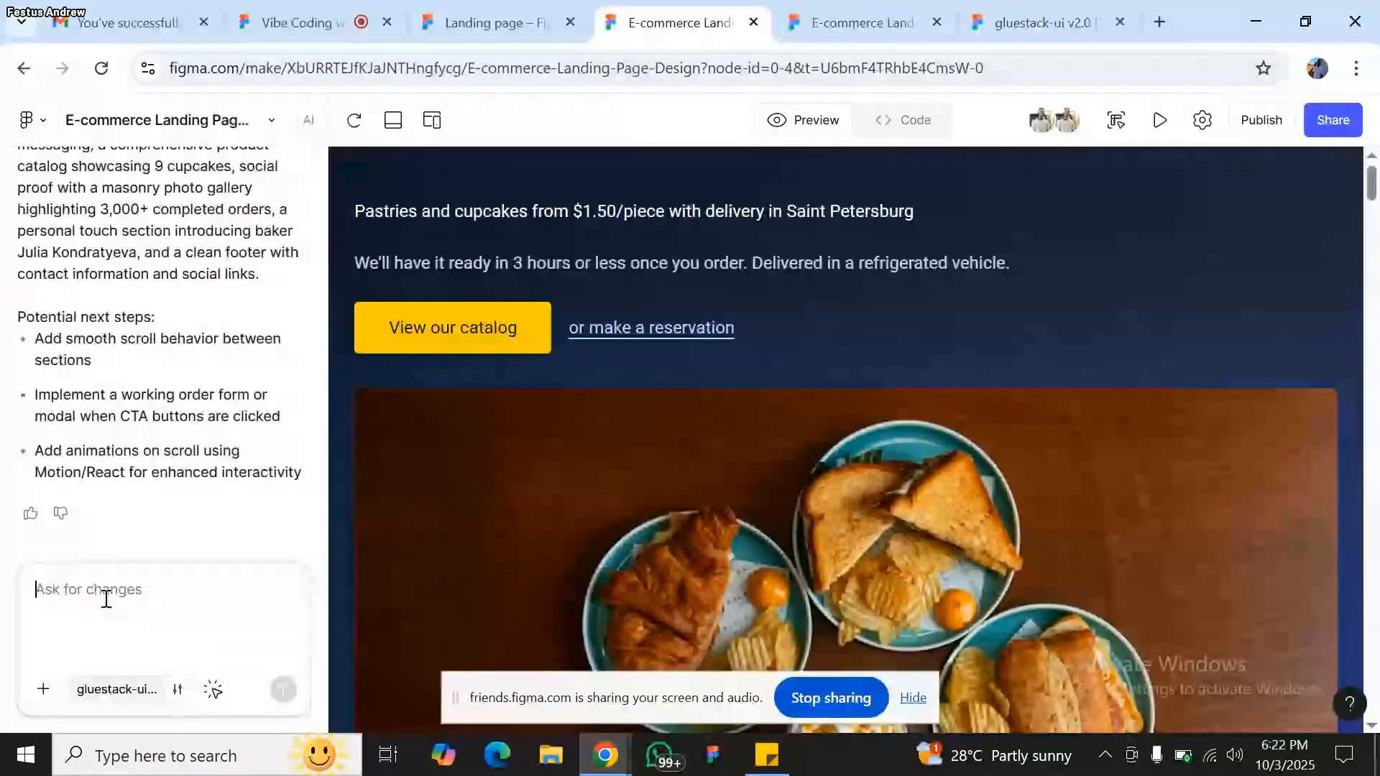
pyautogui.click(212, 691)
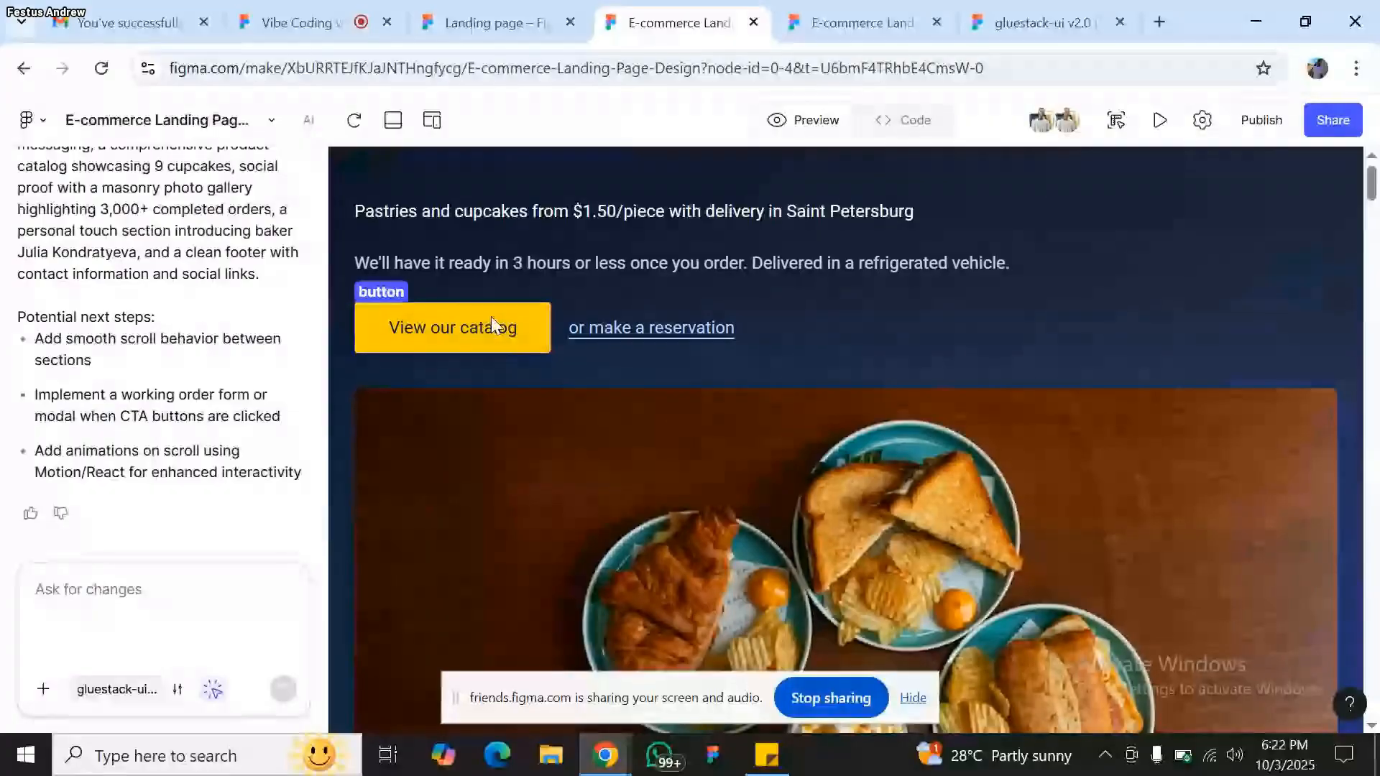
pyautogui.click(214, 692)
pyautogui.click(453, 307)
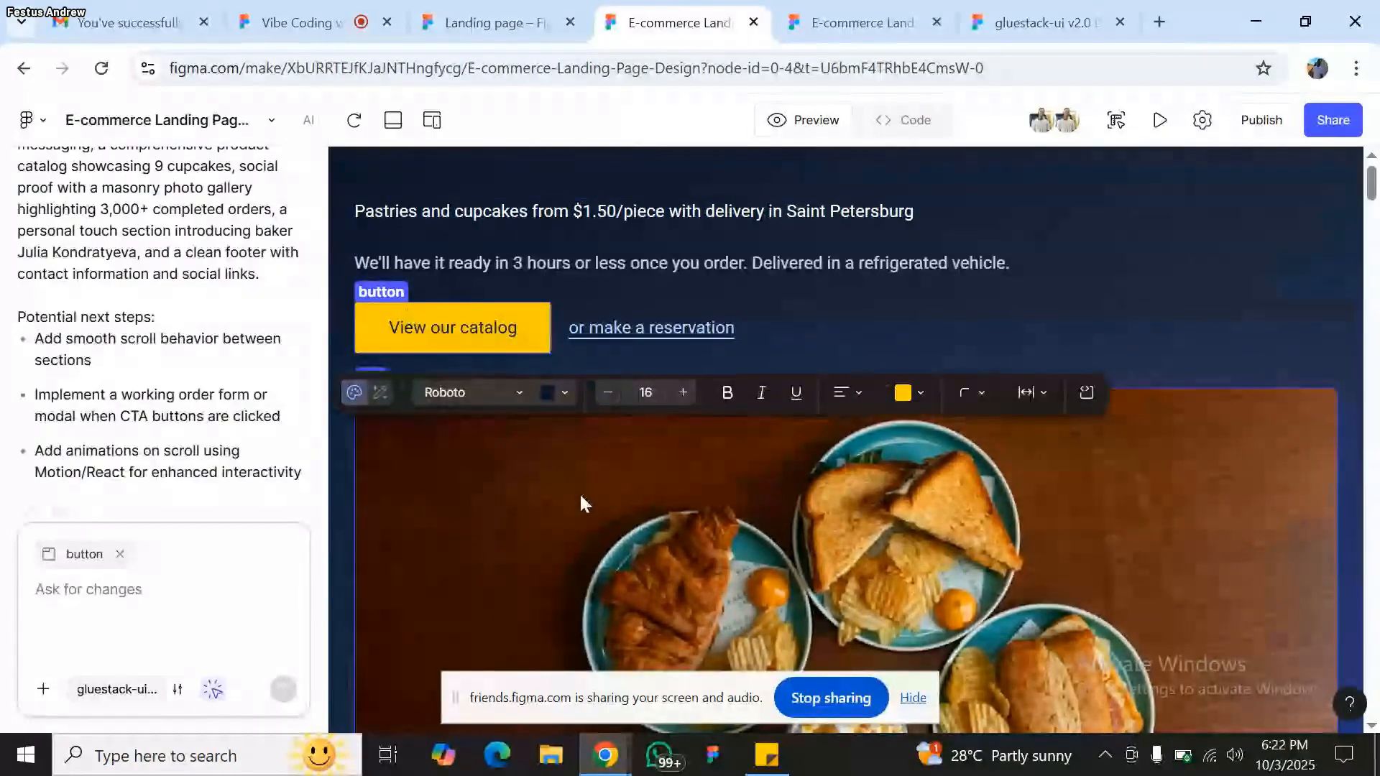
pyautogui.click(520, 393)
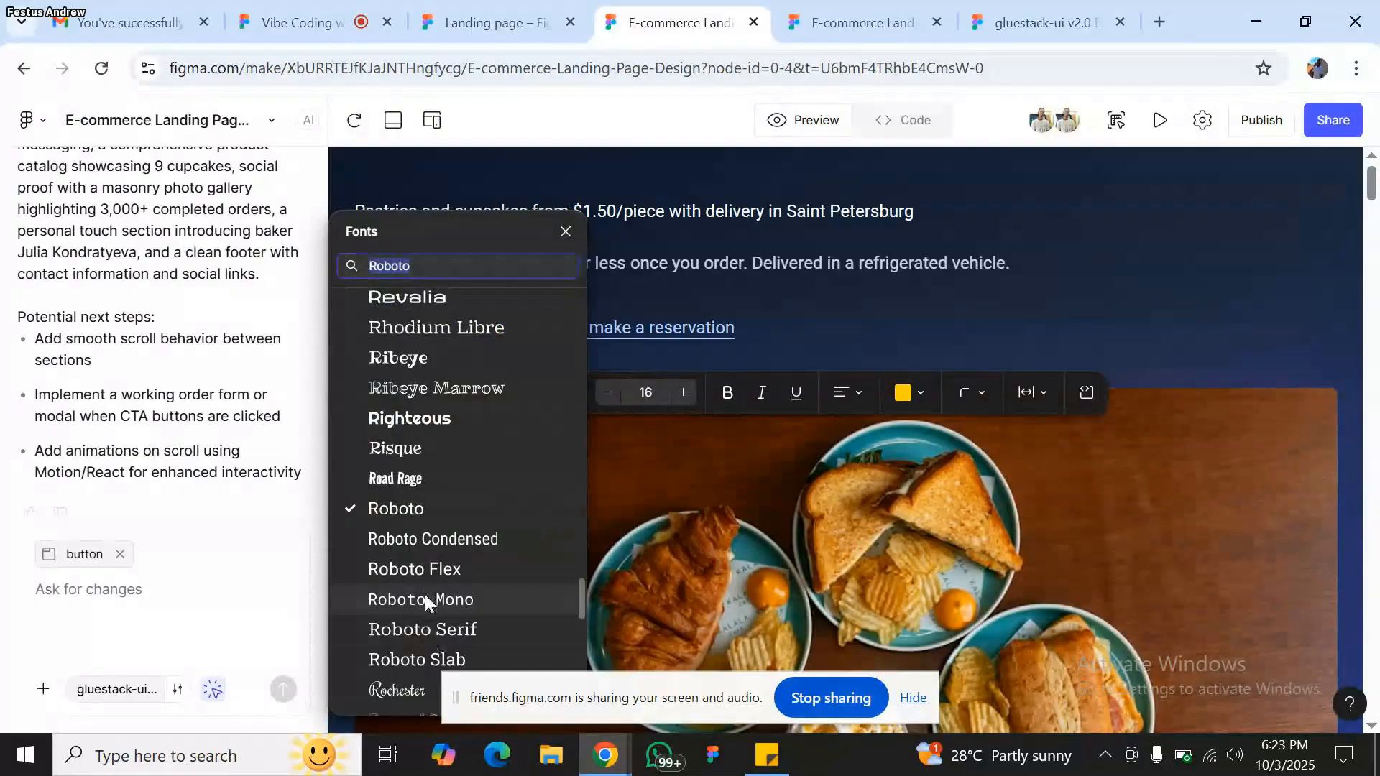
pyautogui.scroll(-10, 425, 601)
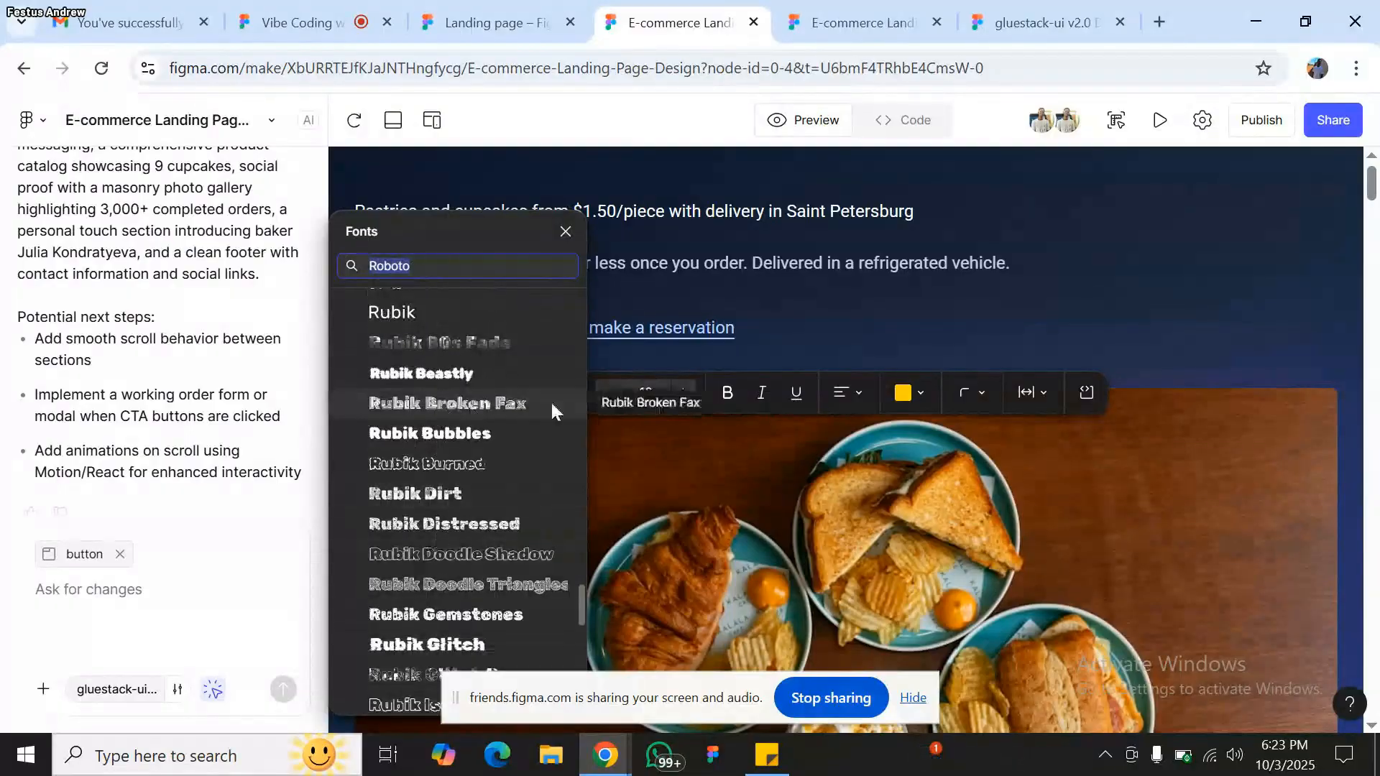
pyautogui.write('ge')
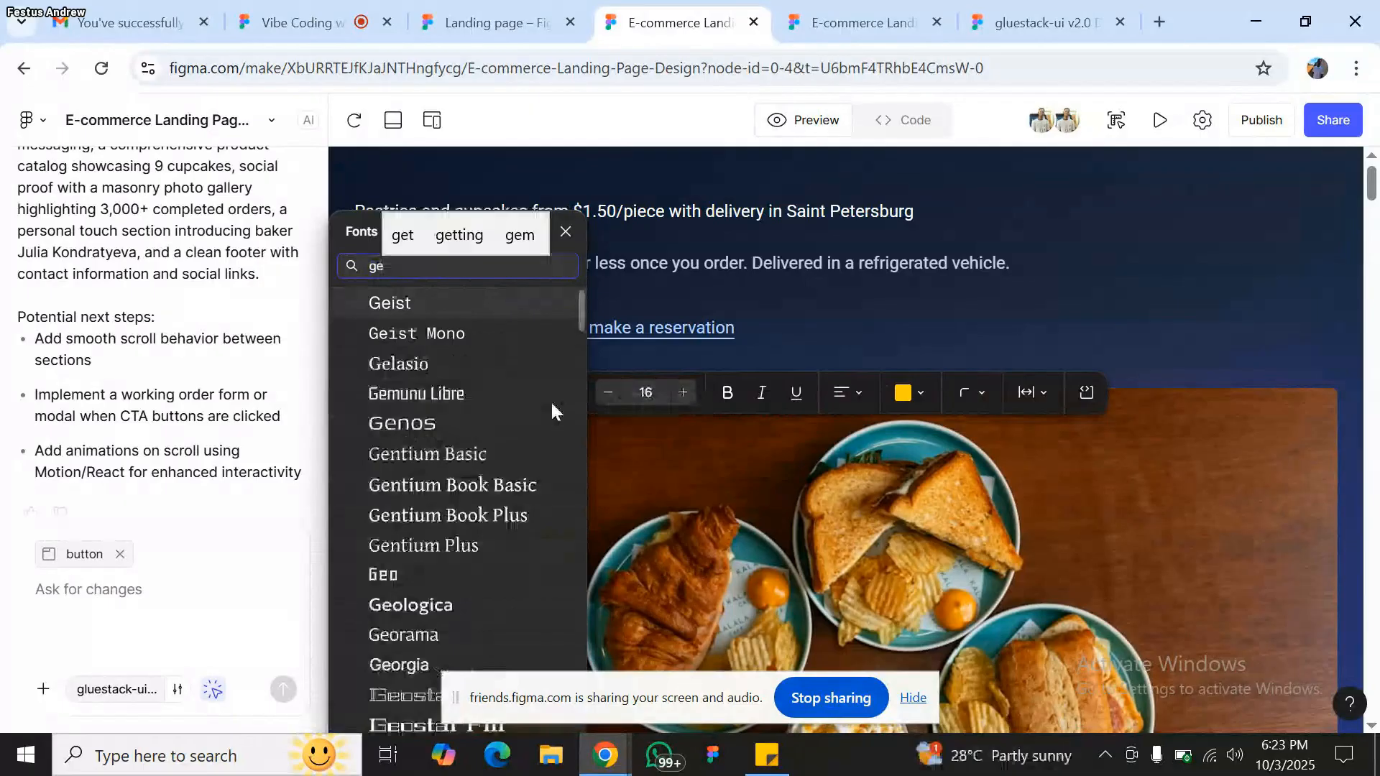
pyautogui.press('Return')
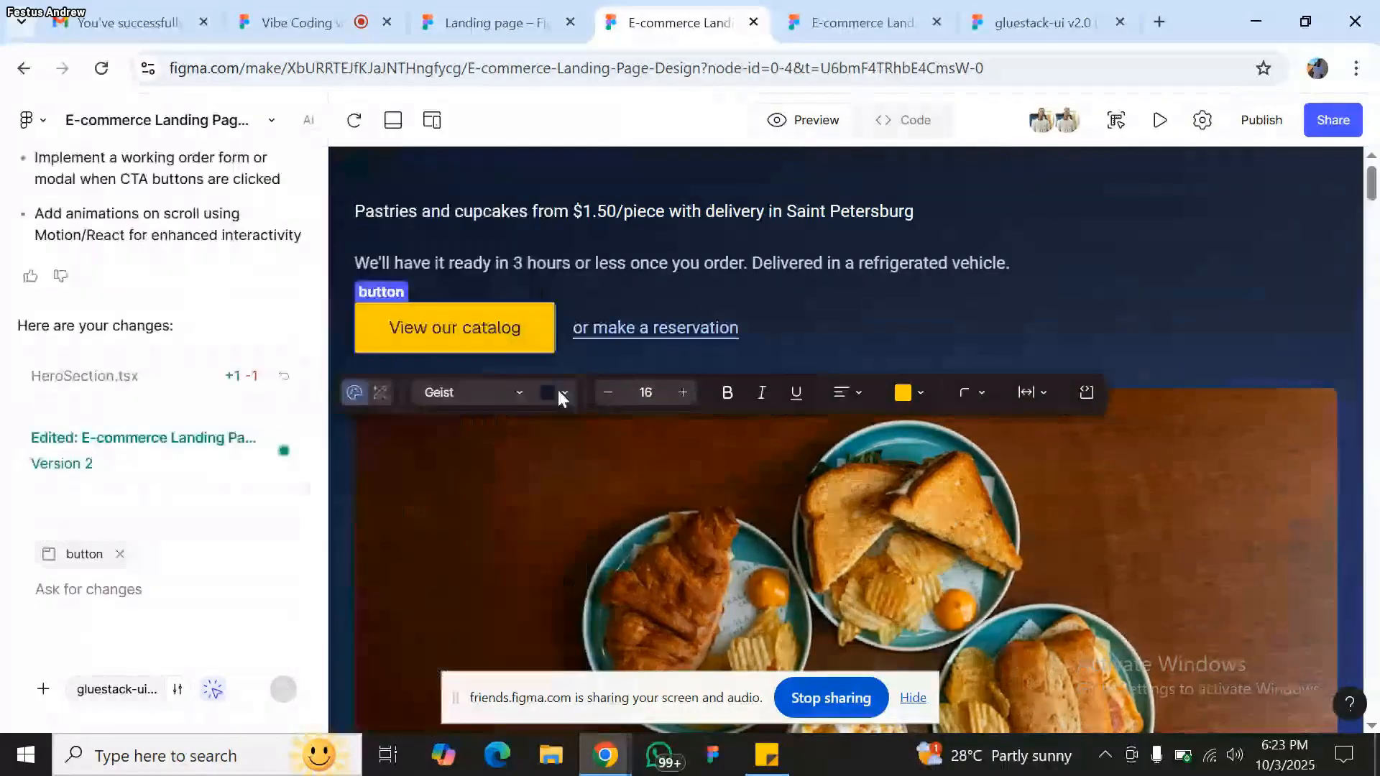
# - Look at the text colour and fill colour options for the "View our catalog" button
pyautogui.click(558, 389)
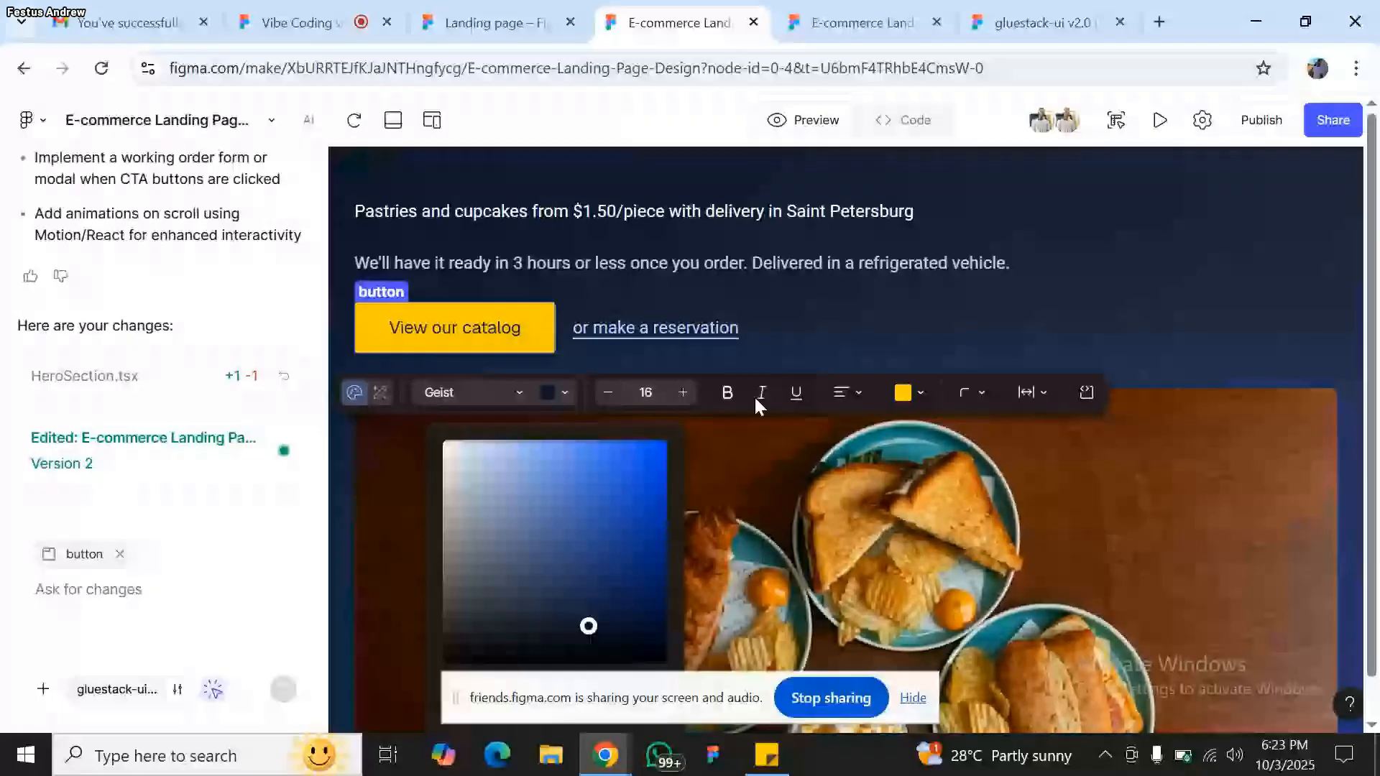
pyautogui.click(921, 393)
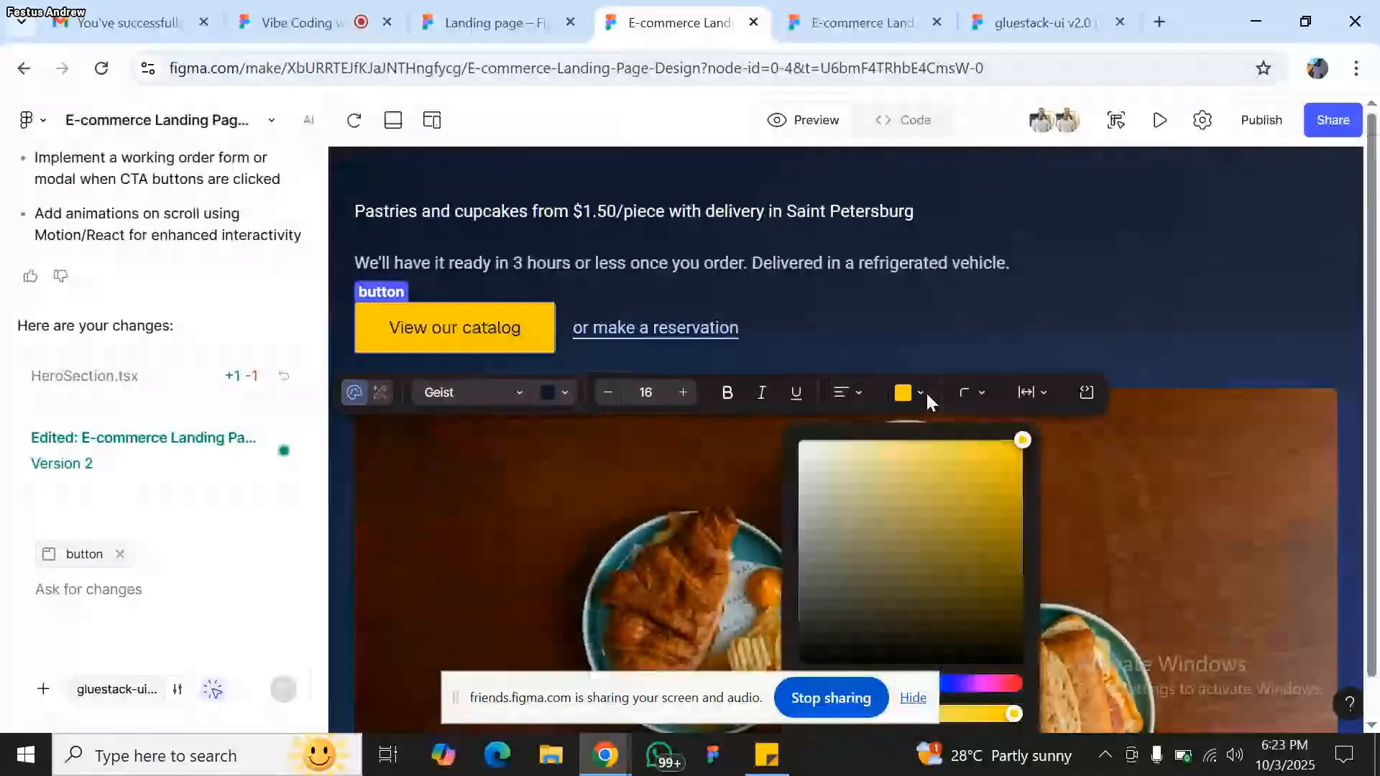
pyautogui.click(965, 392)
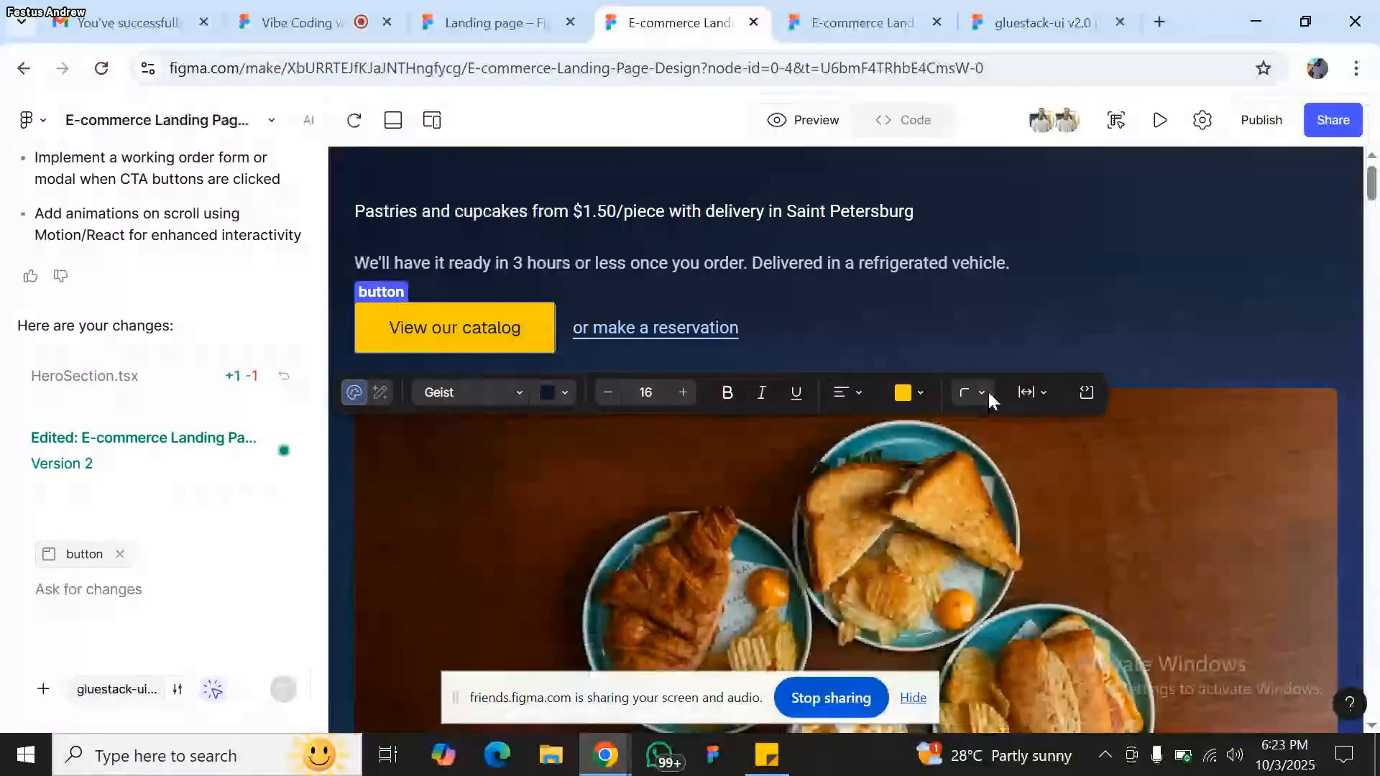
# - Increase the corner radius of the "View our catalog" button so its corners are rounder
pyautogui.click(989, 394)
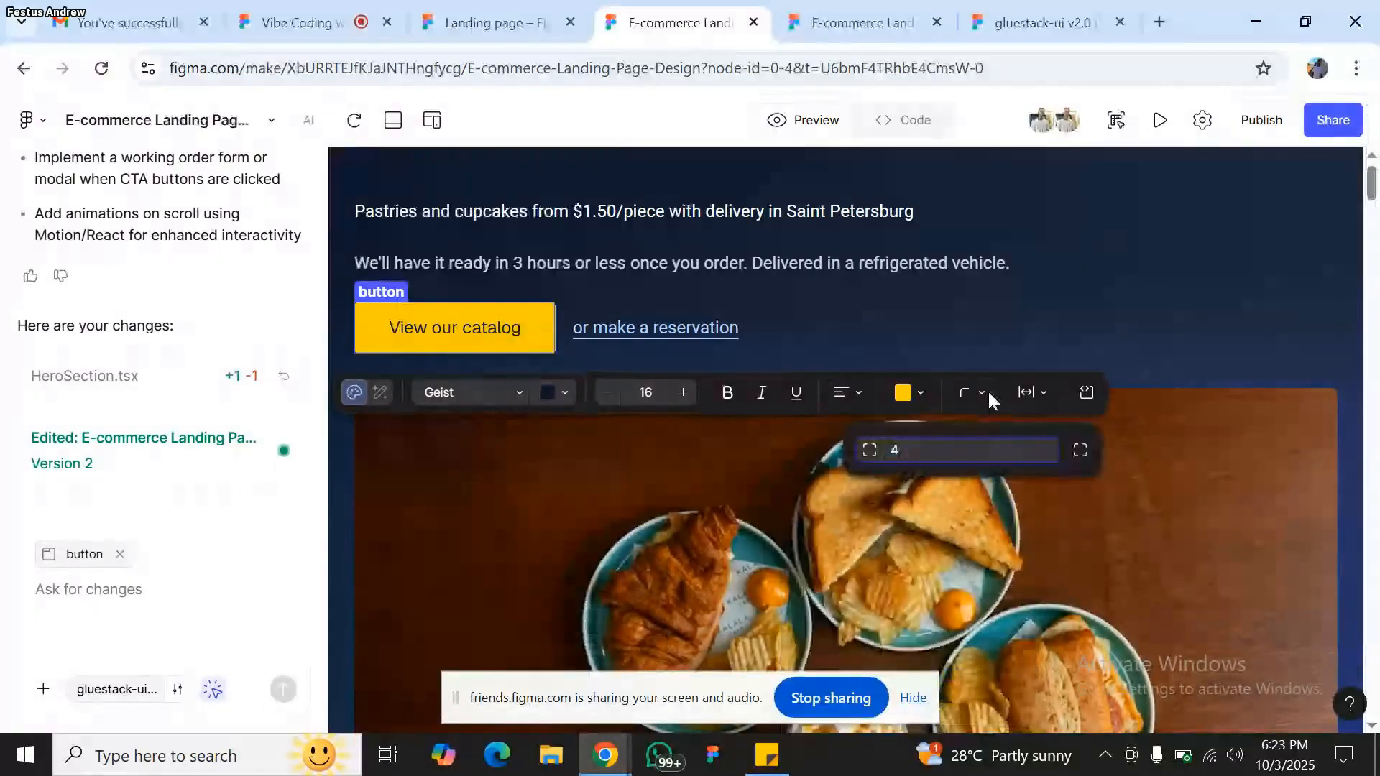
pyautogui.press('BackSpace')
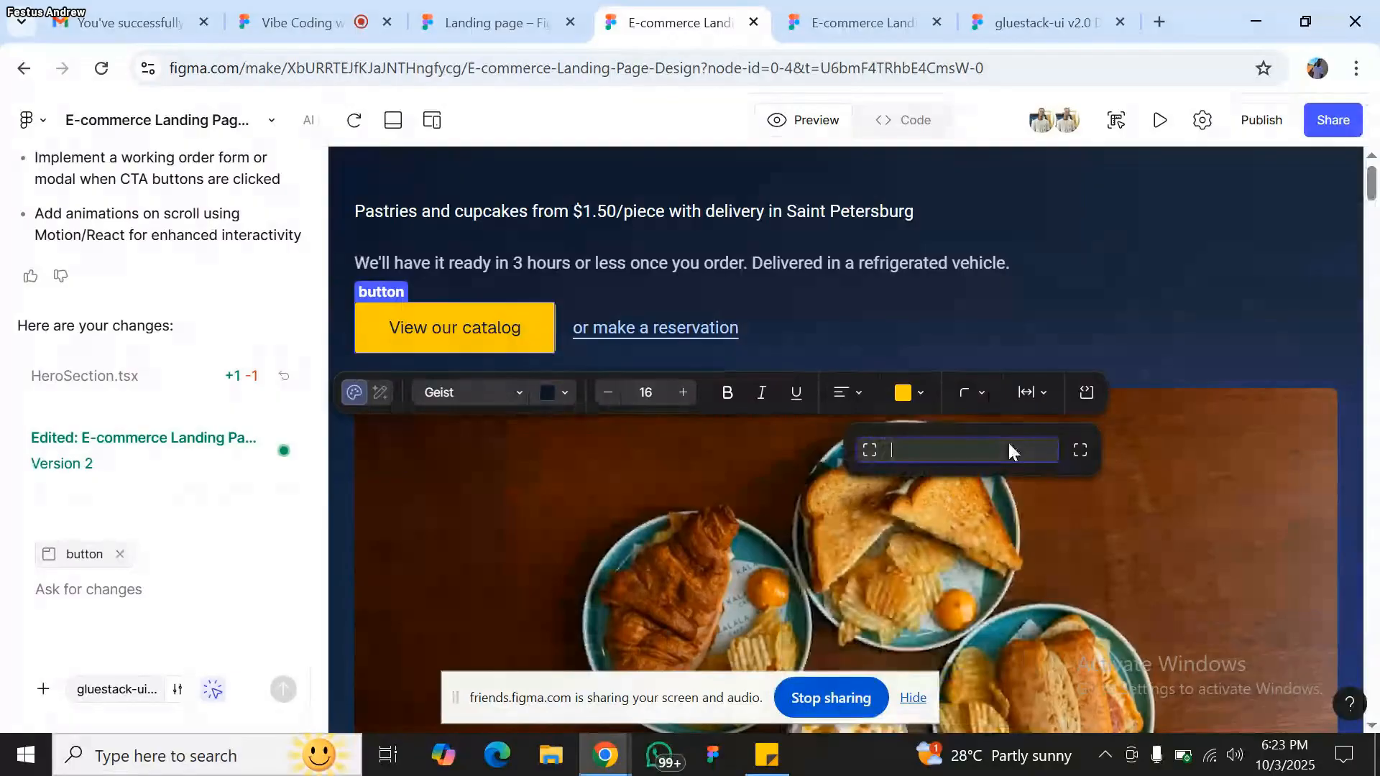
pyautogui.click(409, 408)
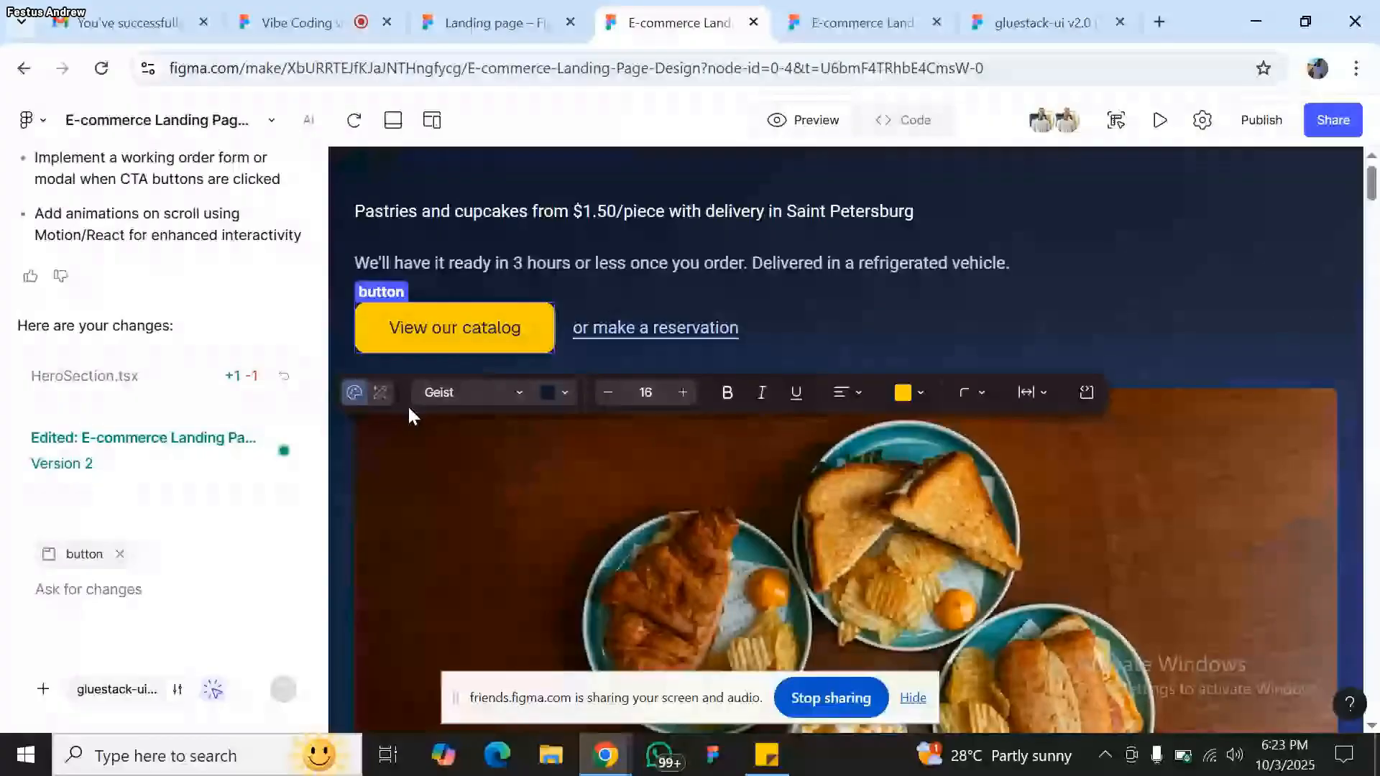
# - Ask the AI to change the selected "View our catalog" button with the prompt "Make this button have a hover state"
pyautogui.click(383, 390)
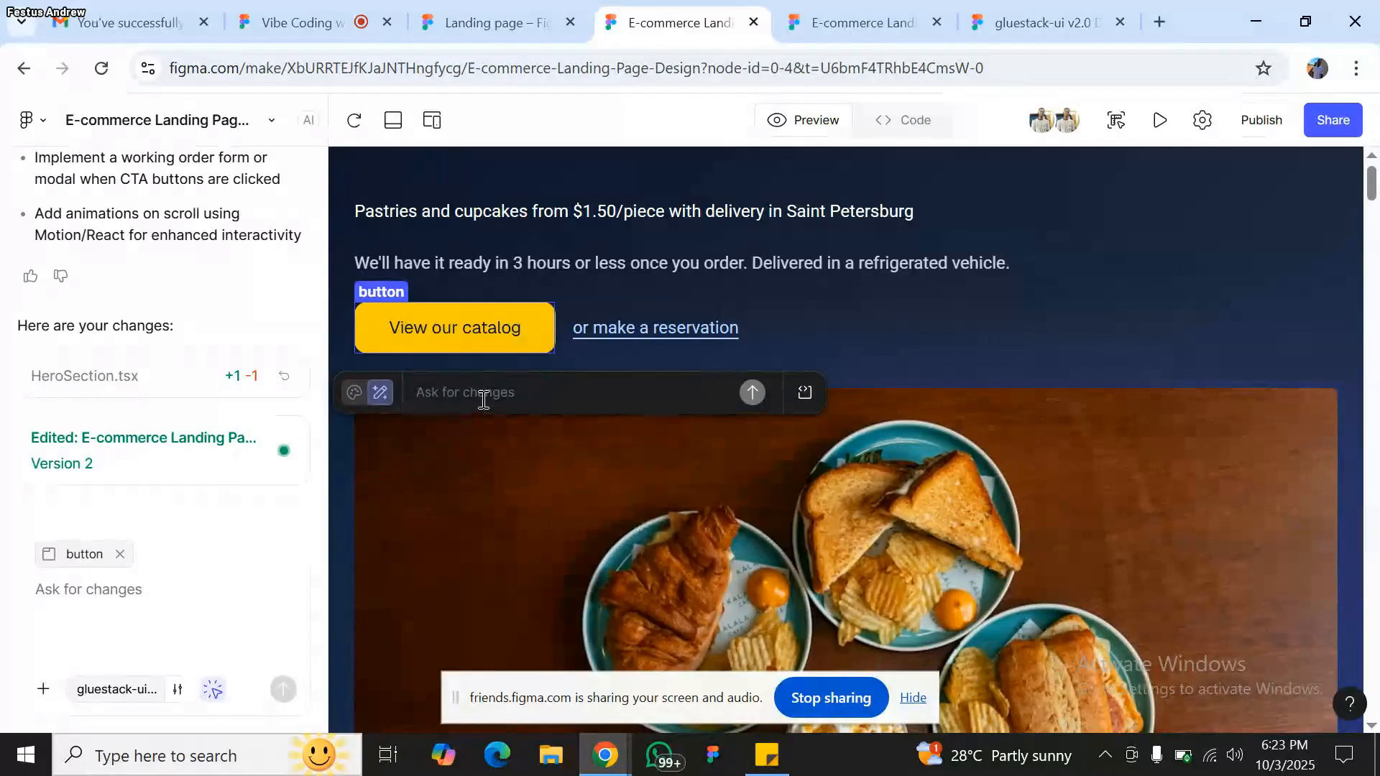
pyautogui.write('W')
pyautogui.write('Make this')
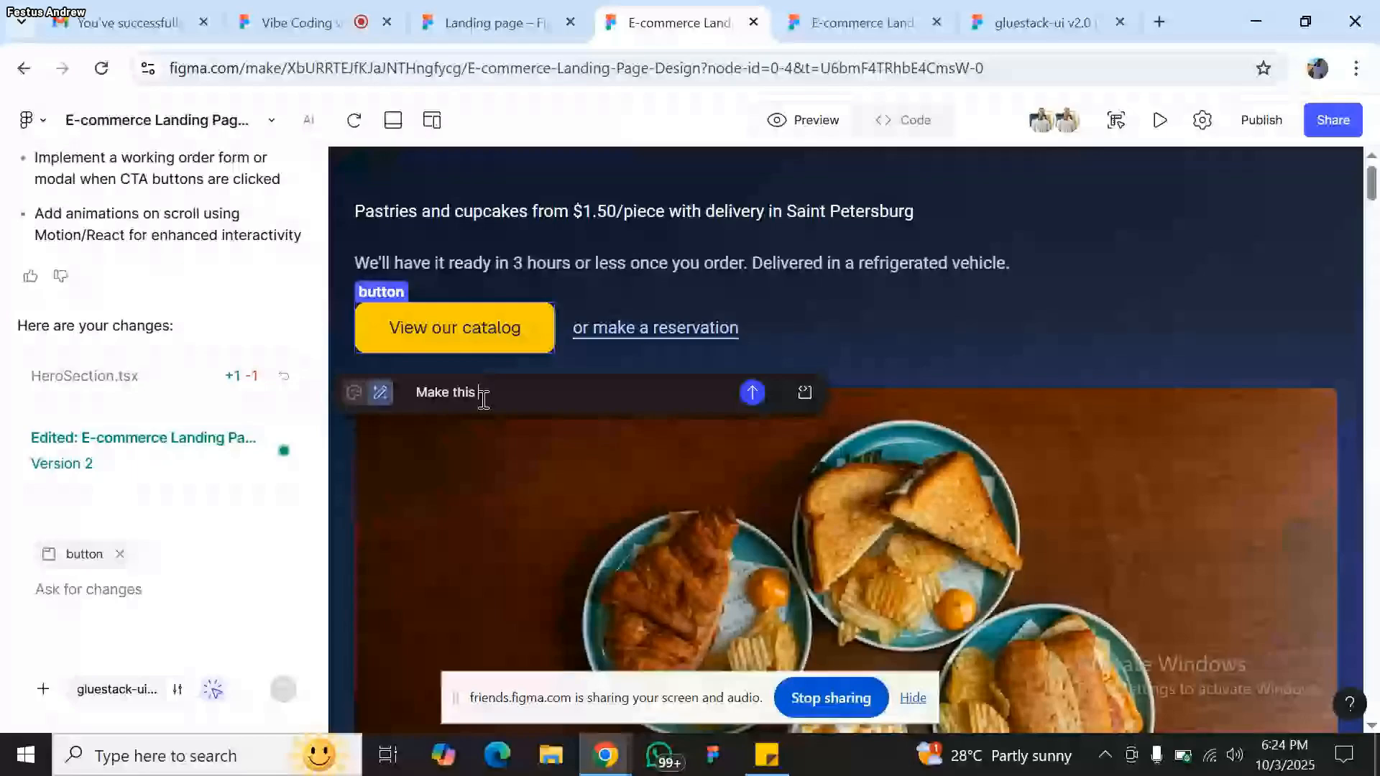
# - Reset the Make page's browser zoom to 100%, and reduce it by two levels
pyautogui.keyDown('ctrl'); pyautogui.scroll(-5, 860, 200); pyautogui.keyUp('ctrl')
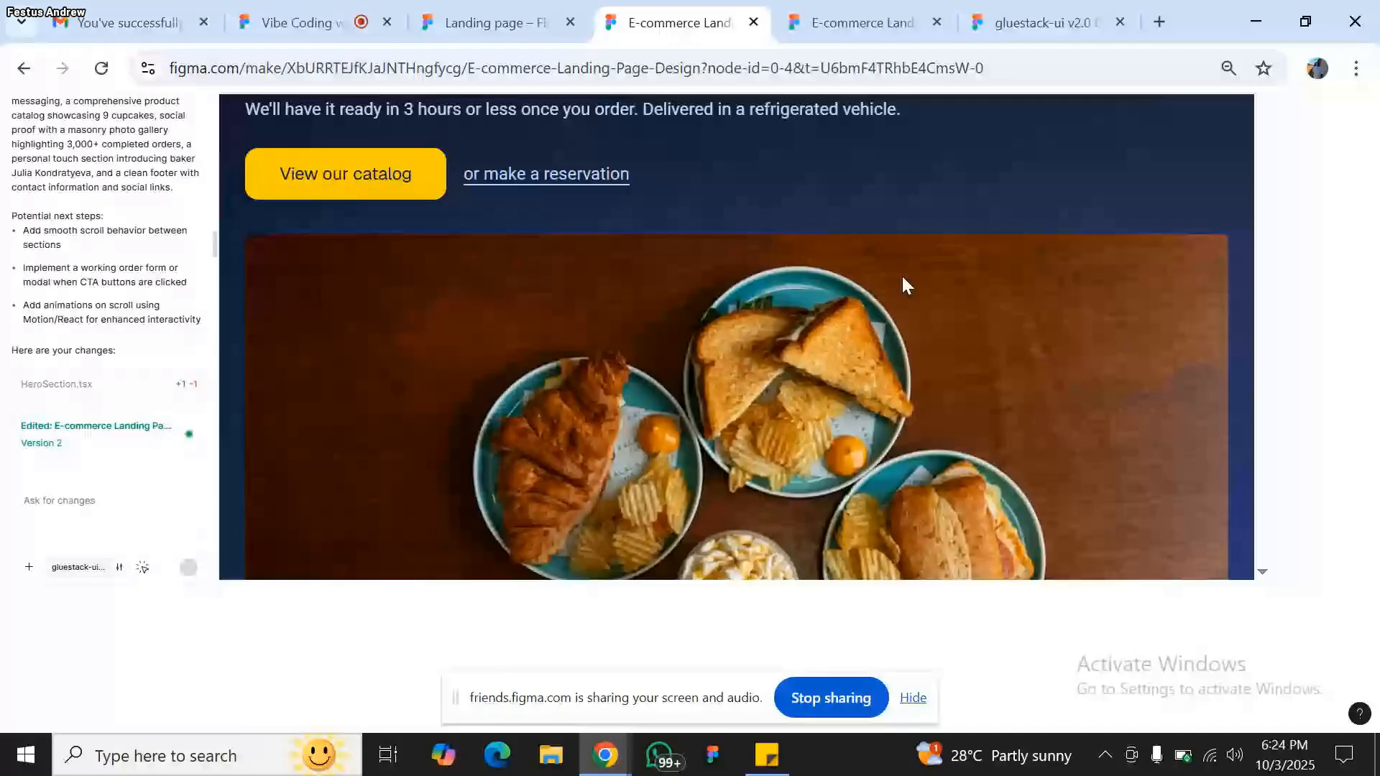
pyautogui.hotkey('ctrl', '0')
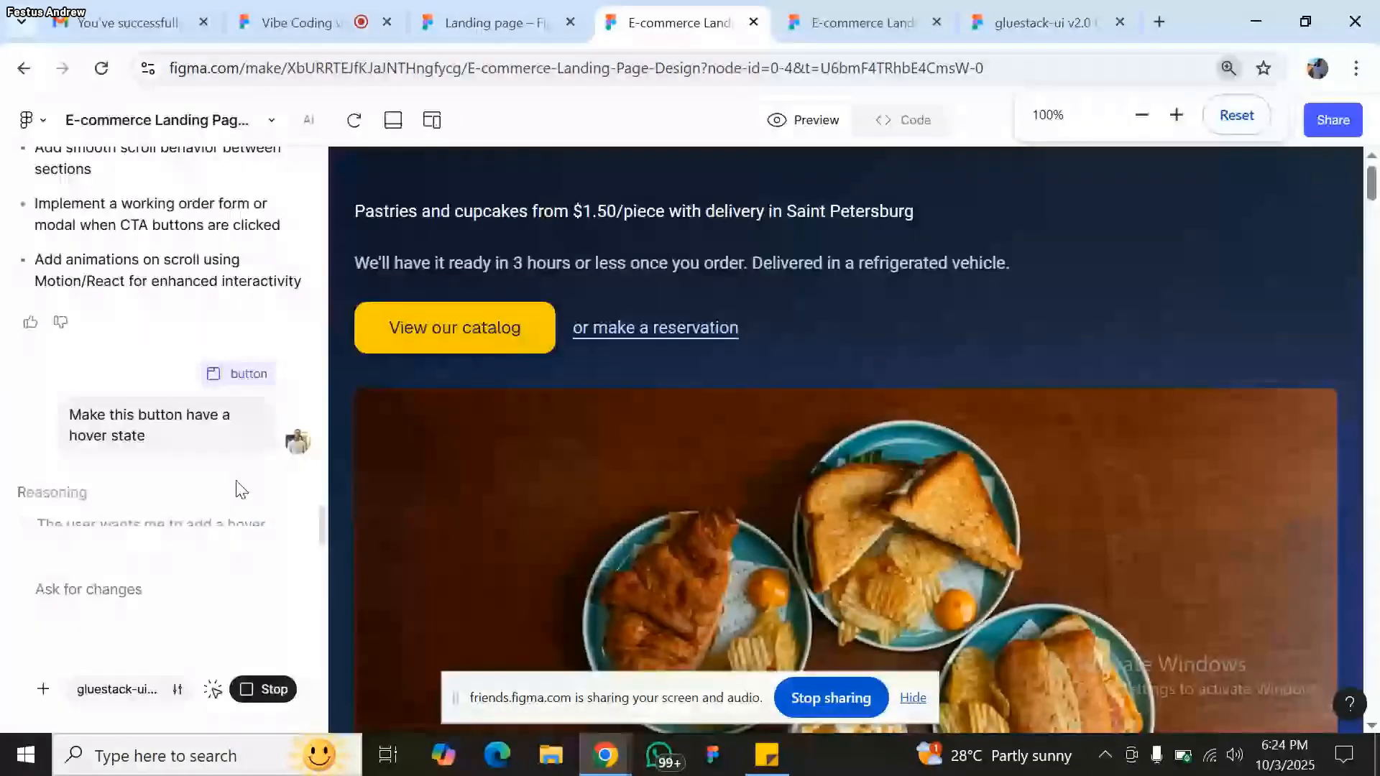
pyautogui.scroll(-5, 788, 453)
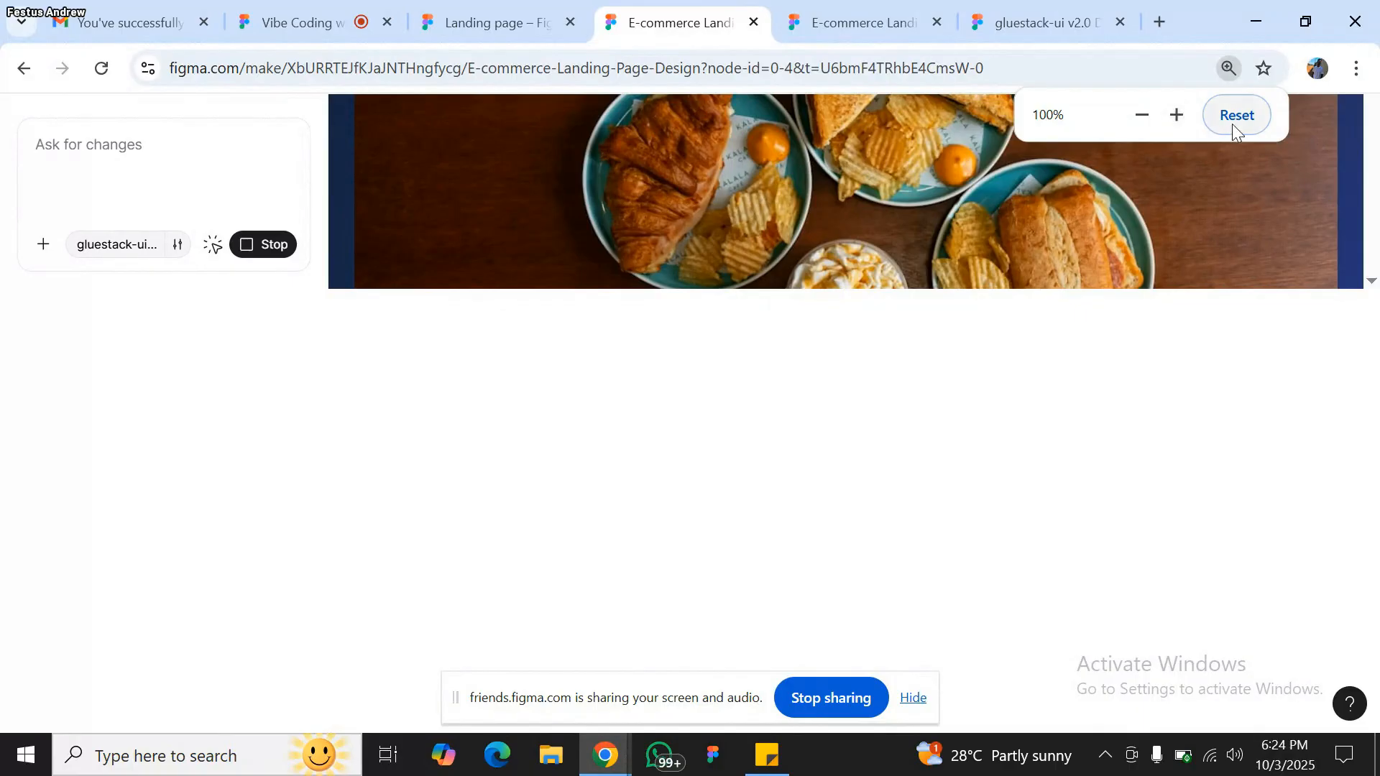
pyautogui.click(1145, 118)
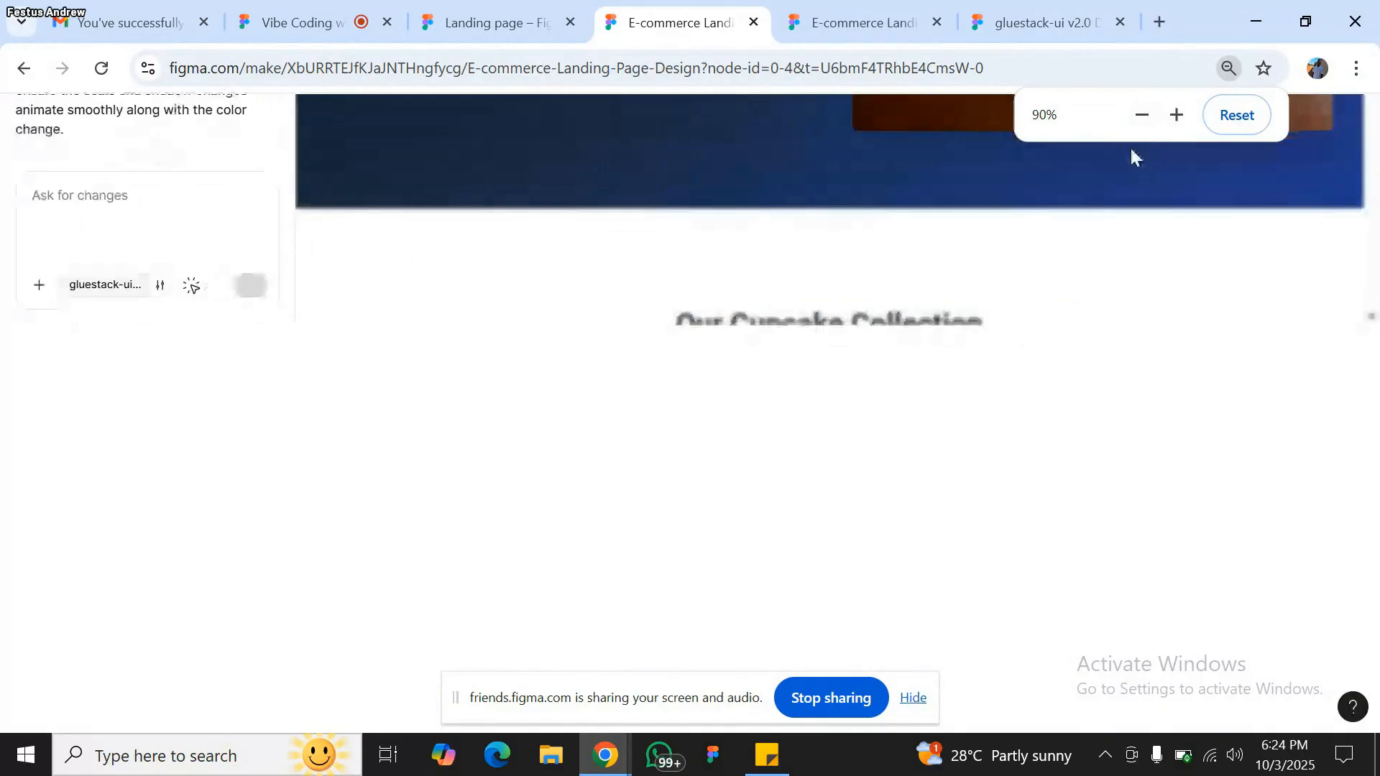
pyautogui.click(1141, 115)
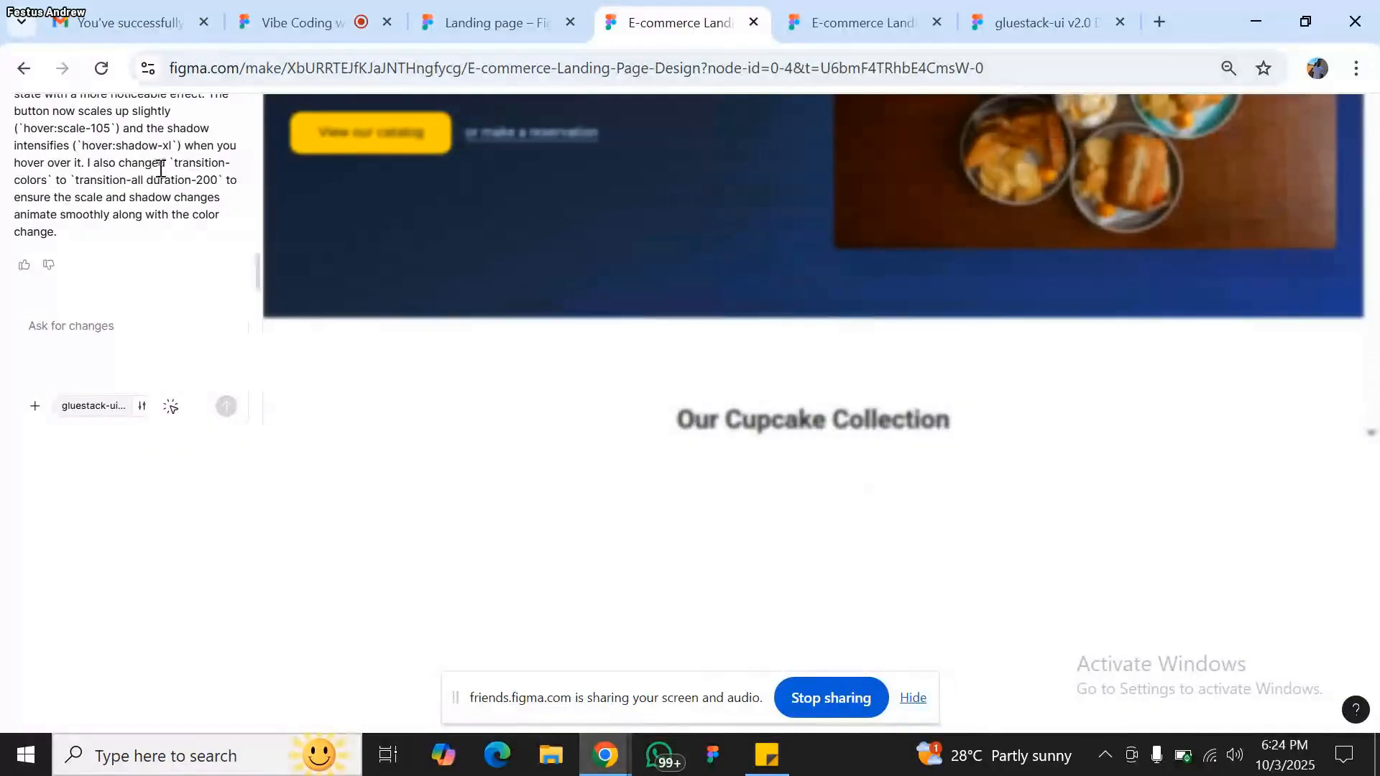
# - Review the AI's hover-state changes, check the full-screen presentation tab, and return to the Make editor to inspect the "View our catalog" button
pyautogui.scroll(10, 161, 169)
pyautogui.scroll(-10, 160, 165)
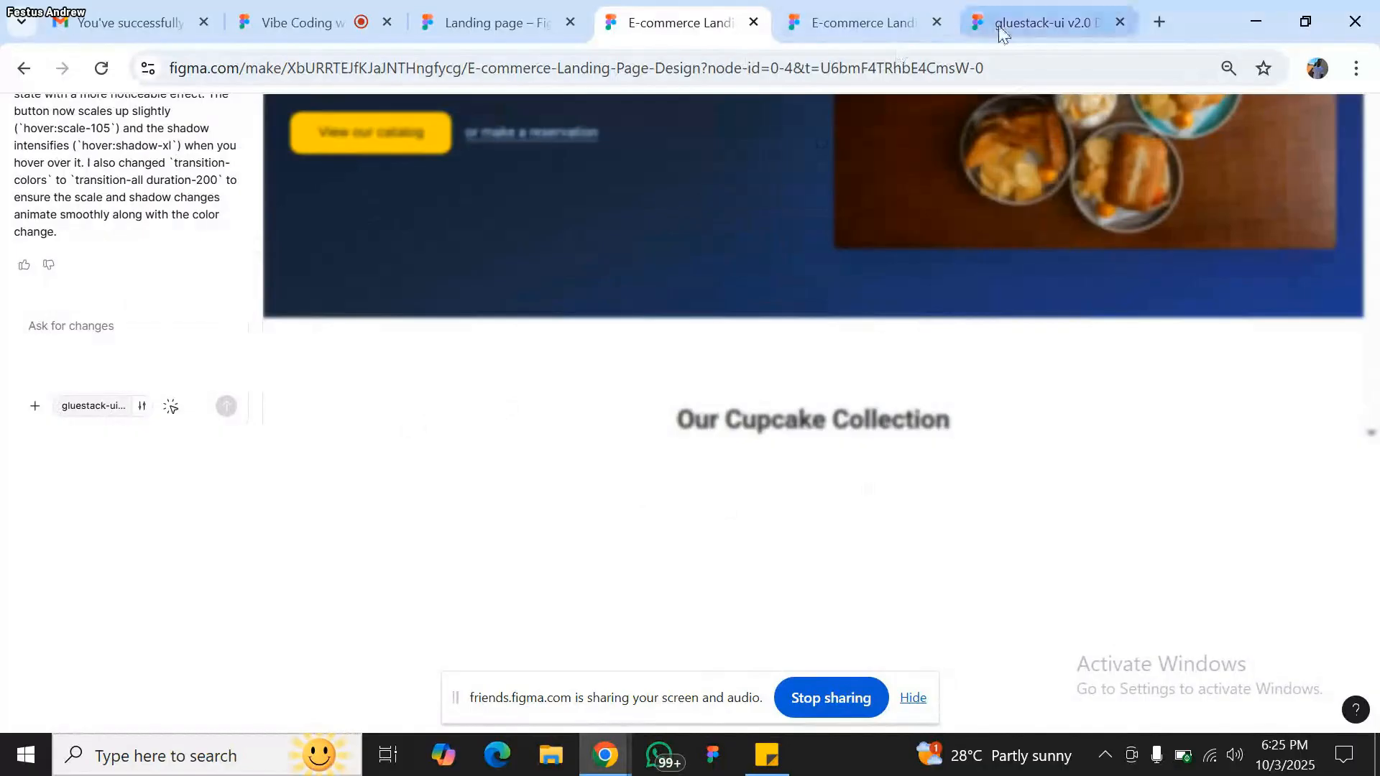
pyautogui.click(826, 10)
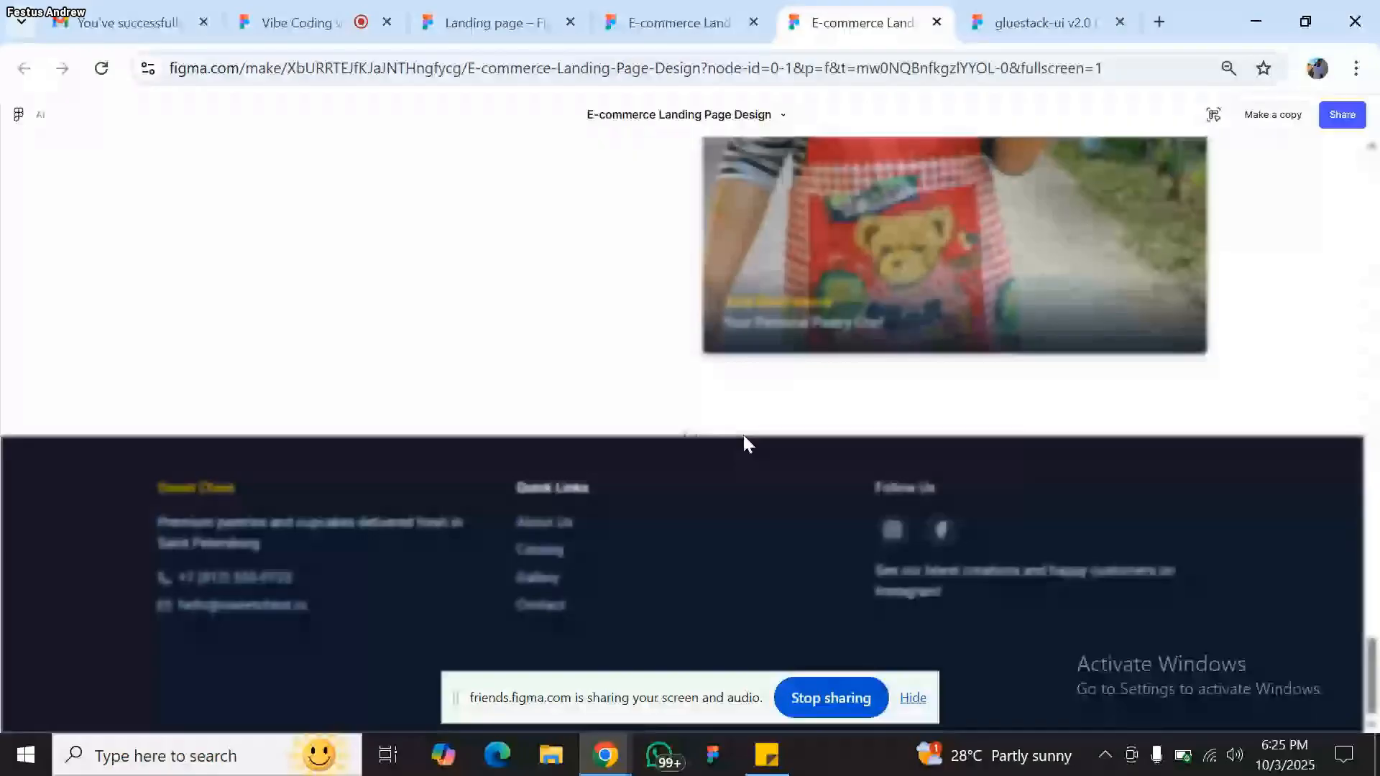
pyautogui.hotkey('ctrl', 'shift', 'Tab')
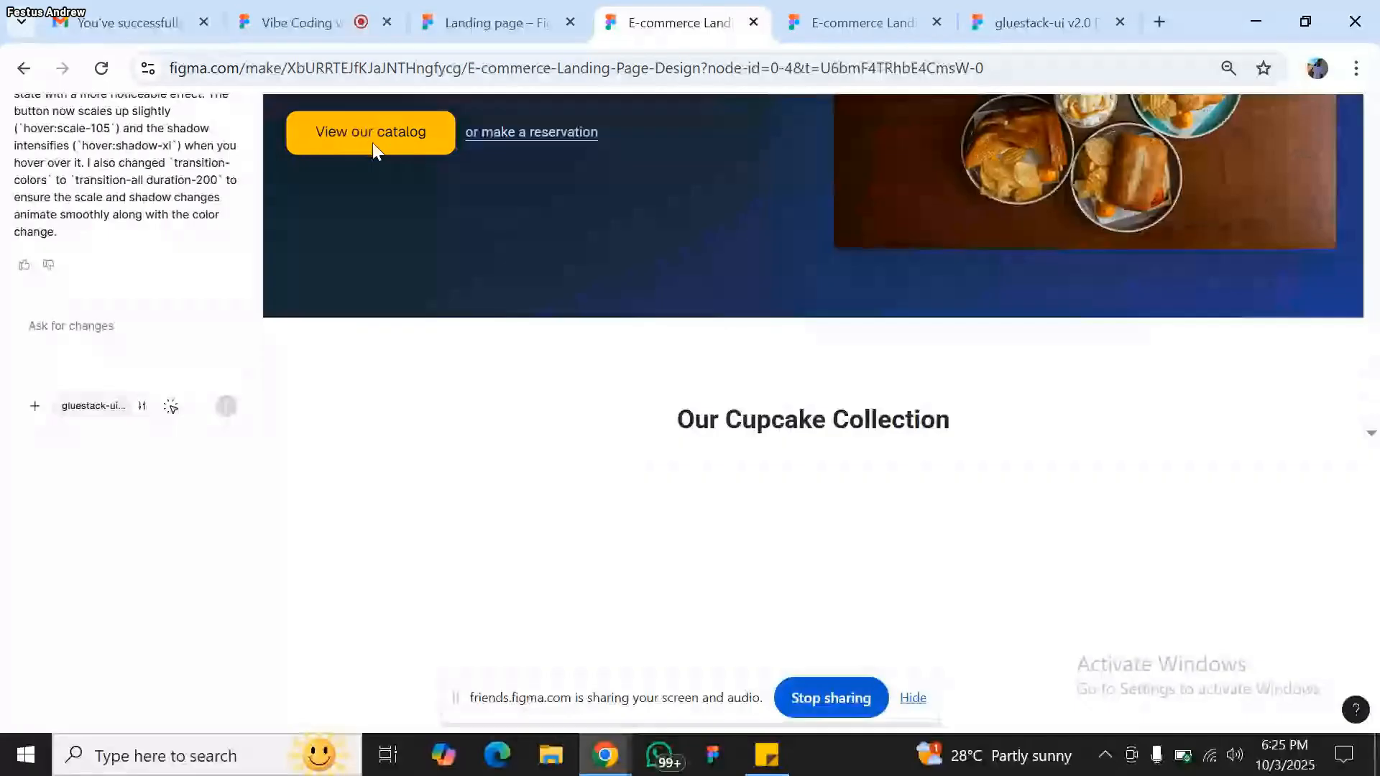
# - Review the landing page in the full-screen presentation tab, from the hero through the cupcake collection to the photo gallery
pyautogui.hotkey('ctrl', 'Tab')
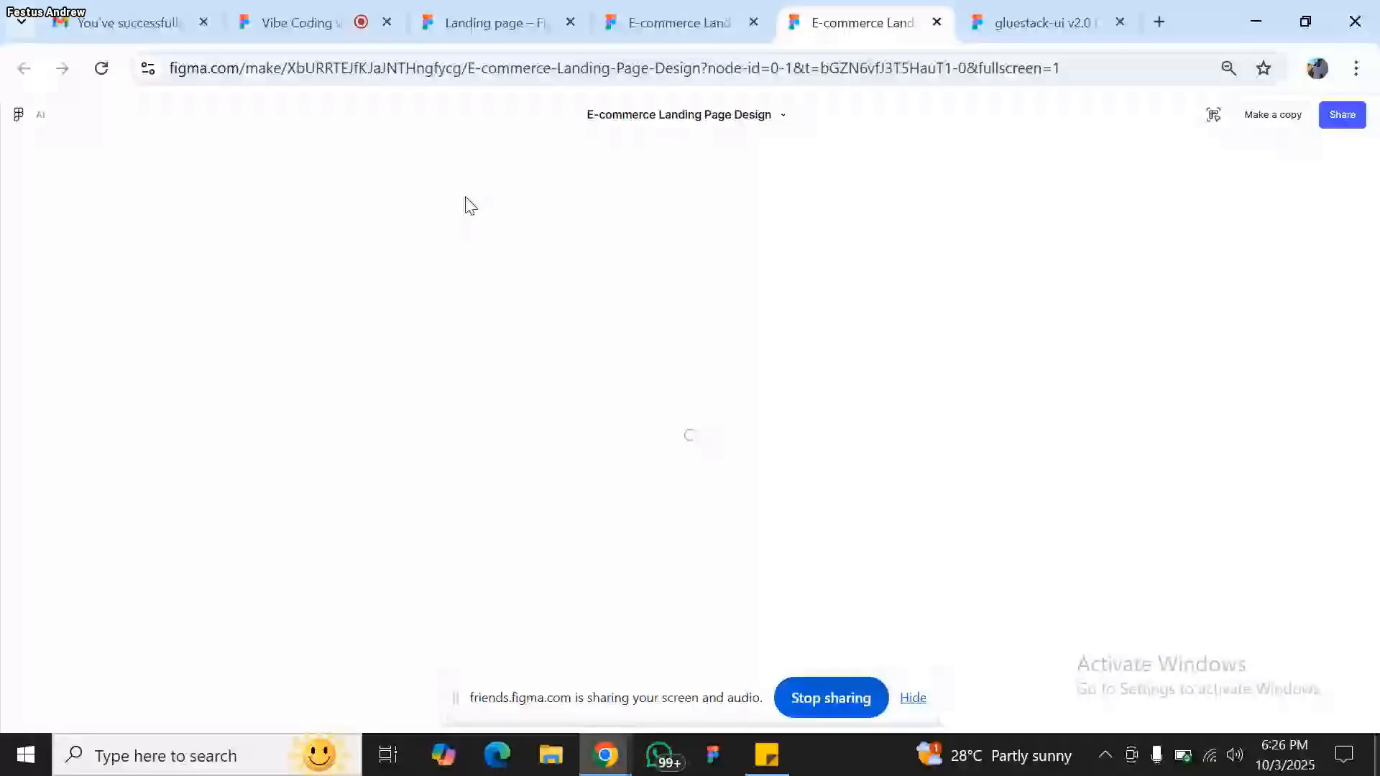
pyautogui.click(657, 12)
pyautogui.scroll(-3, 464, 248)
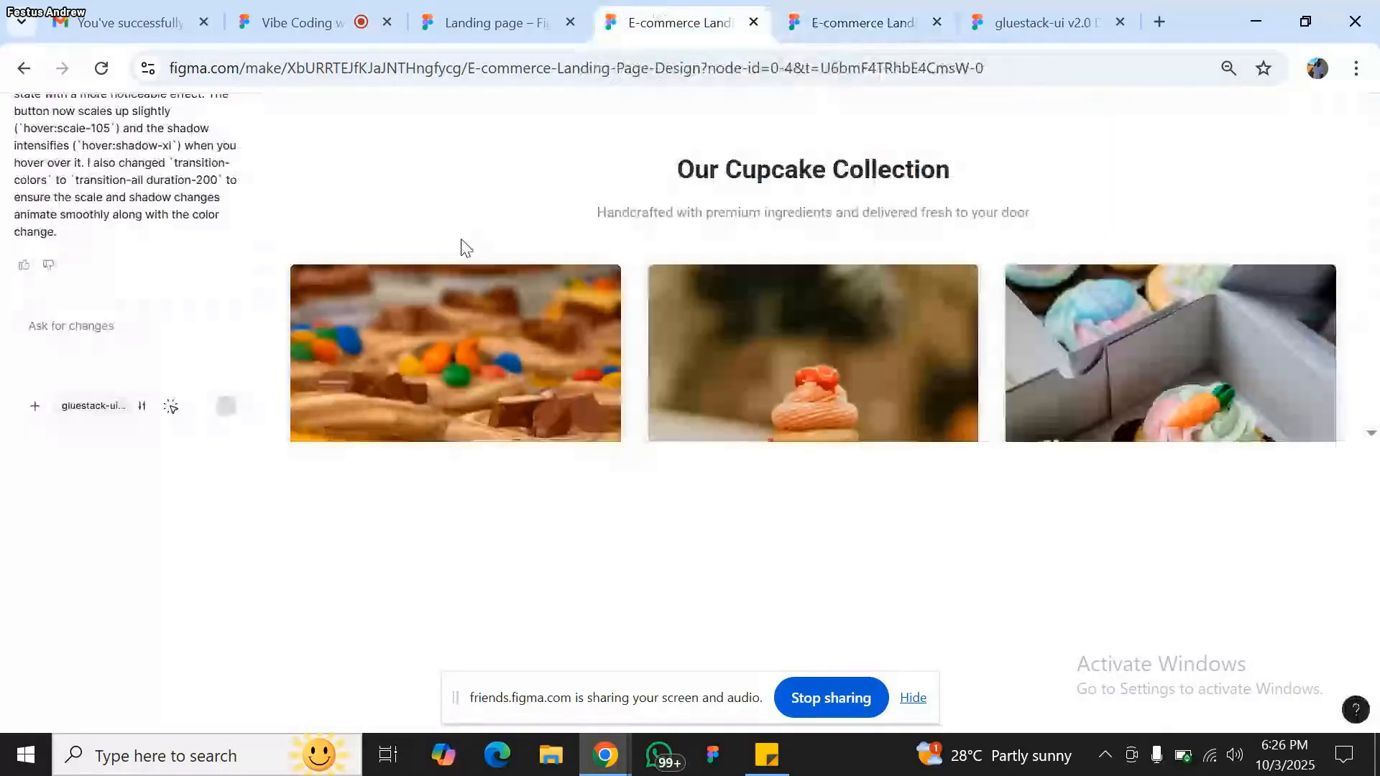
pyautogui.hotkey('ctrl', 'Tab')
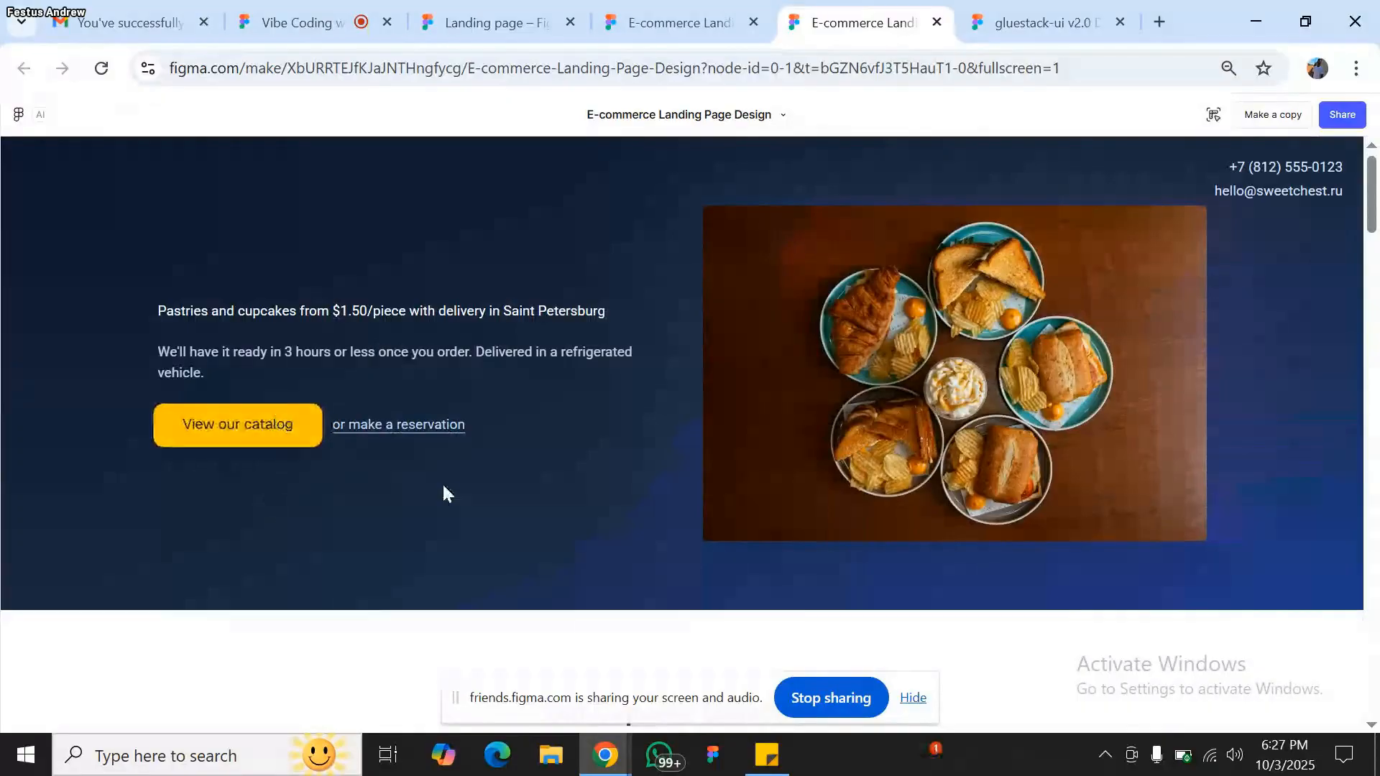
pyautogui.scroll(-8, 748, 586)
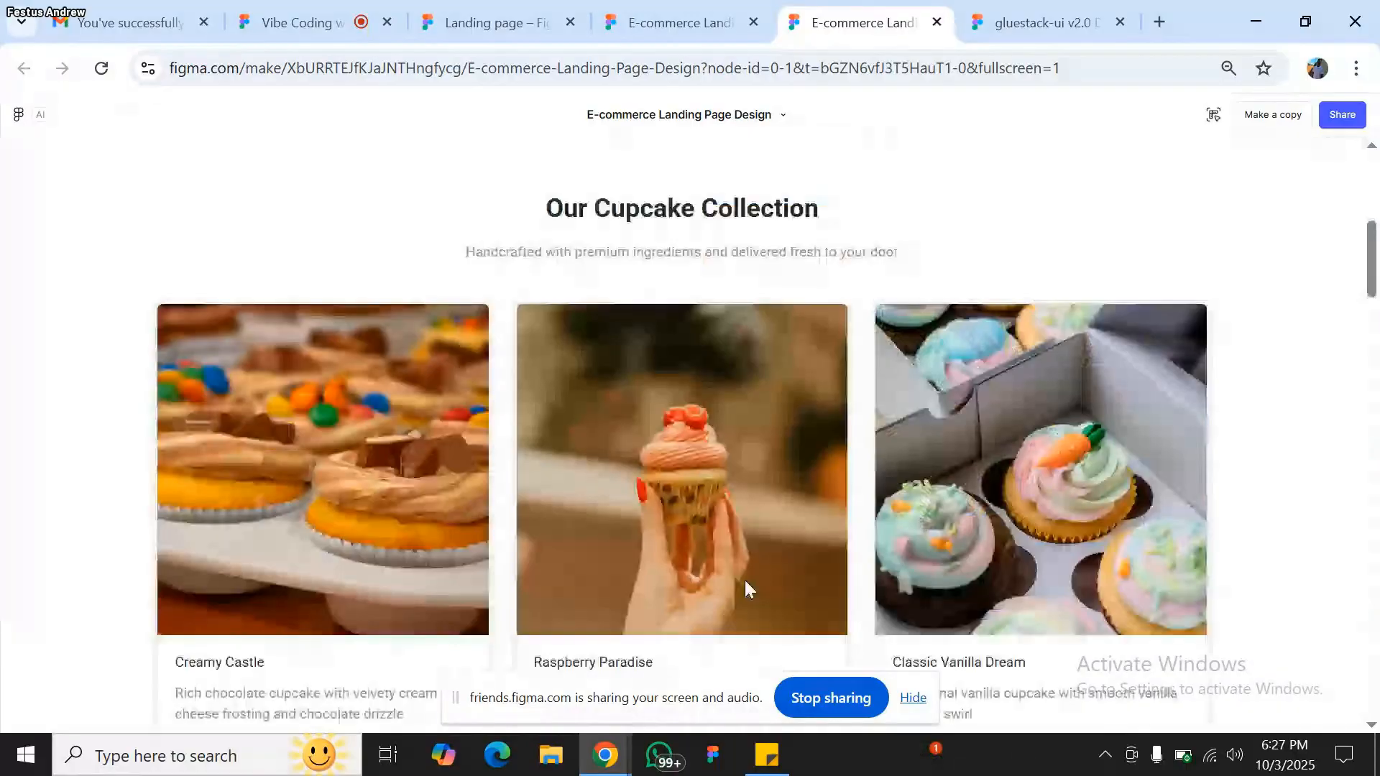
pyautogui.scroll(-3, 745, 586)
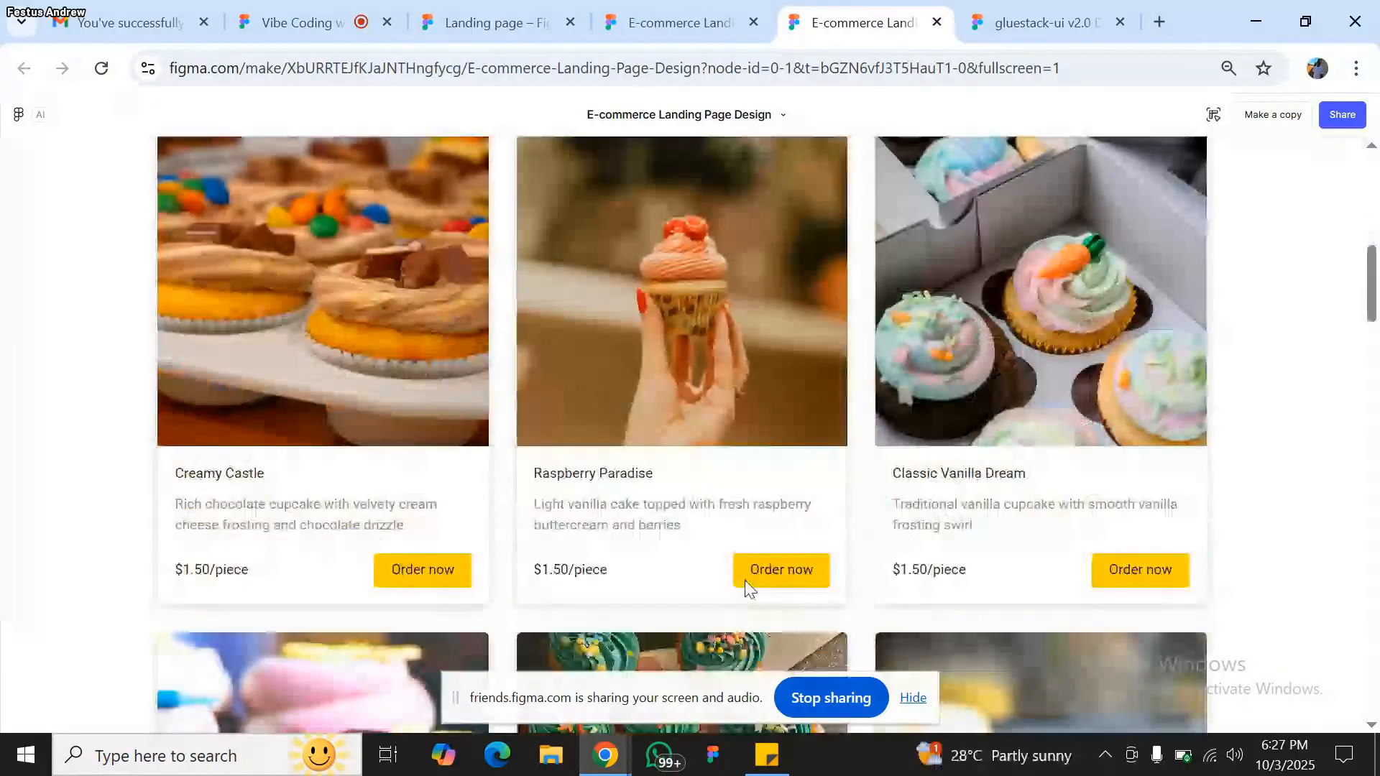
pyautogui.scroll(-8, 745, 583)
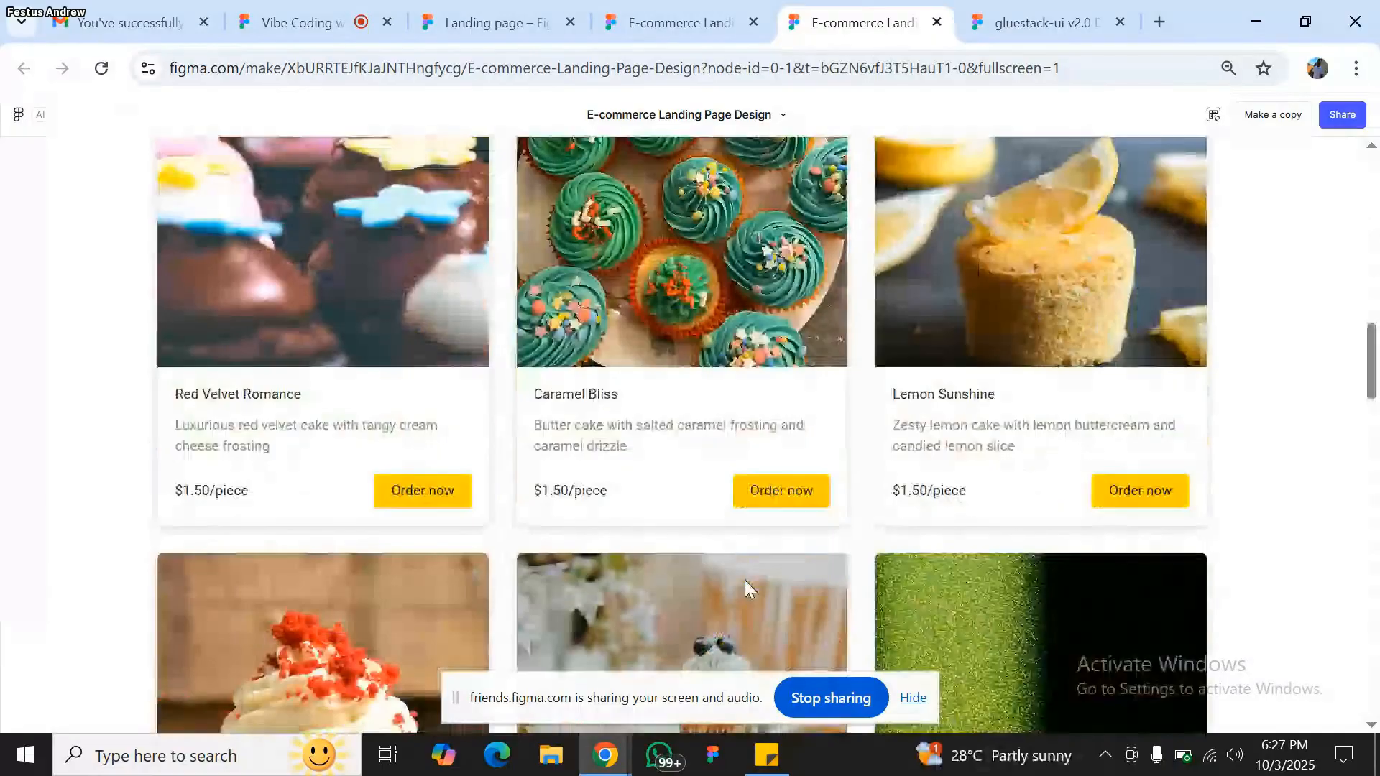
pyautogui.scroll(-10, 745, 581)
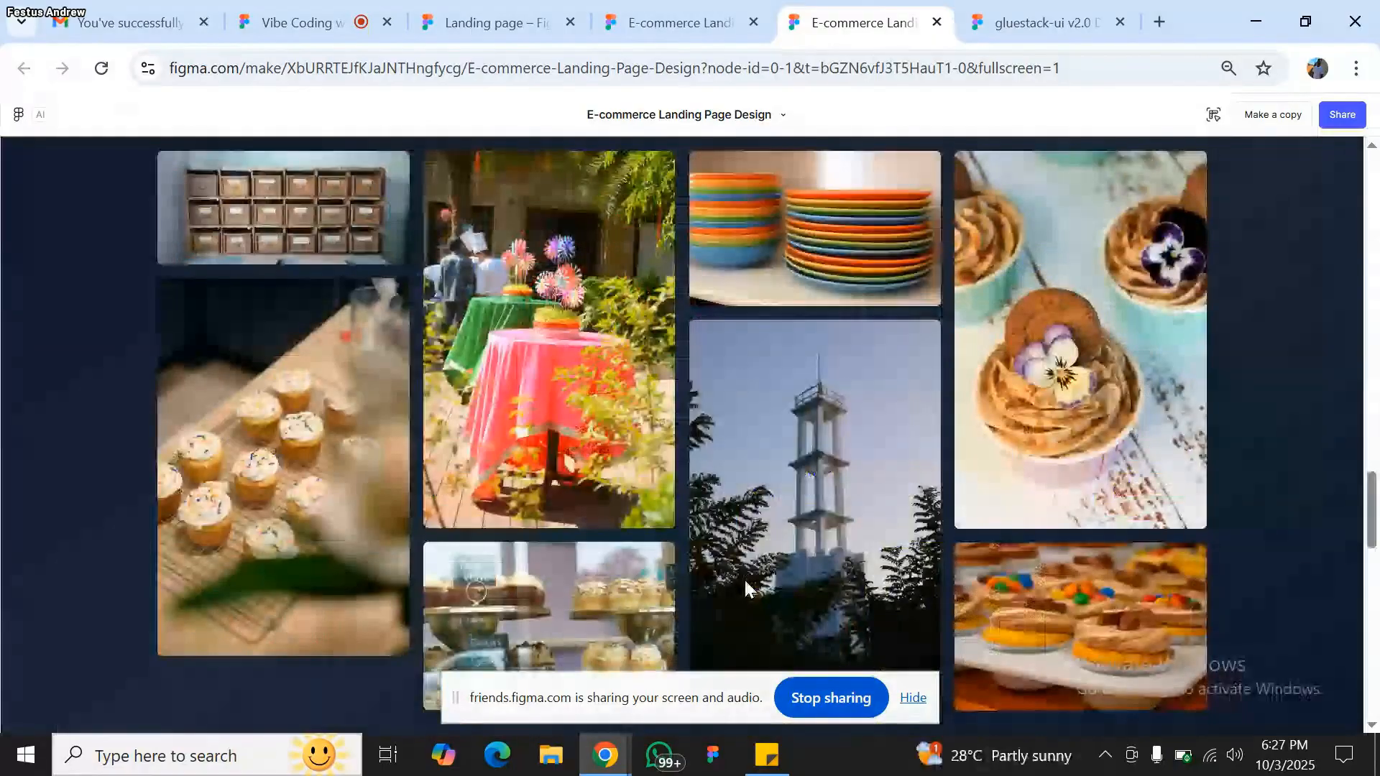
# - Return to the Make editor, reset its browser zoom, and review the hero and cupcake collection in the preview
pyautogui.hotkey('ctrl', 'shift', 'Tab')
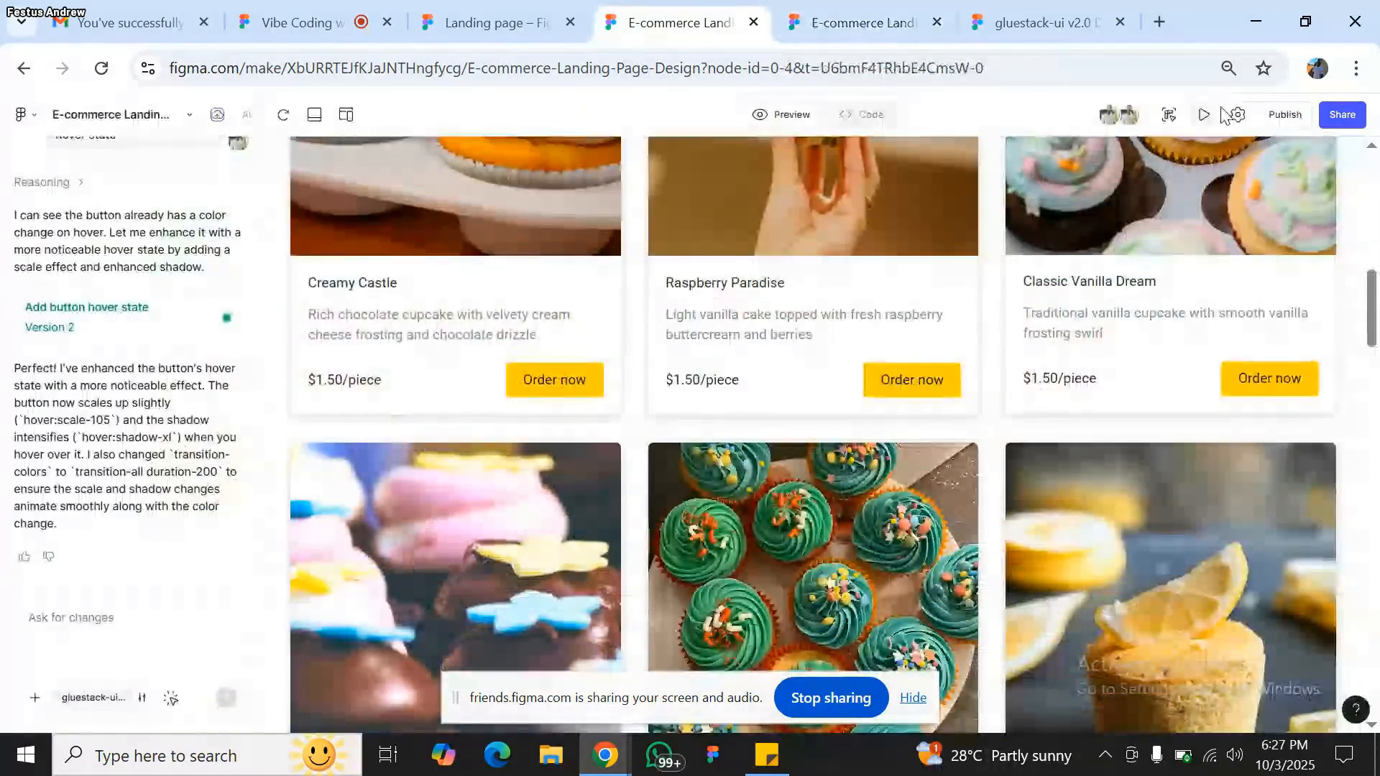
pyautogui.click(1228, 72)
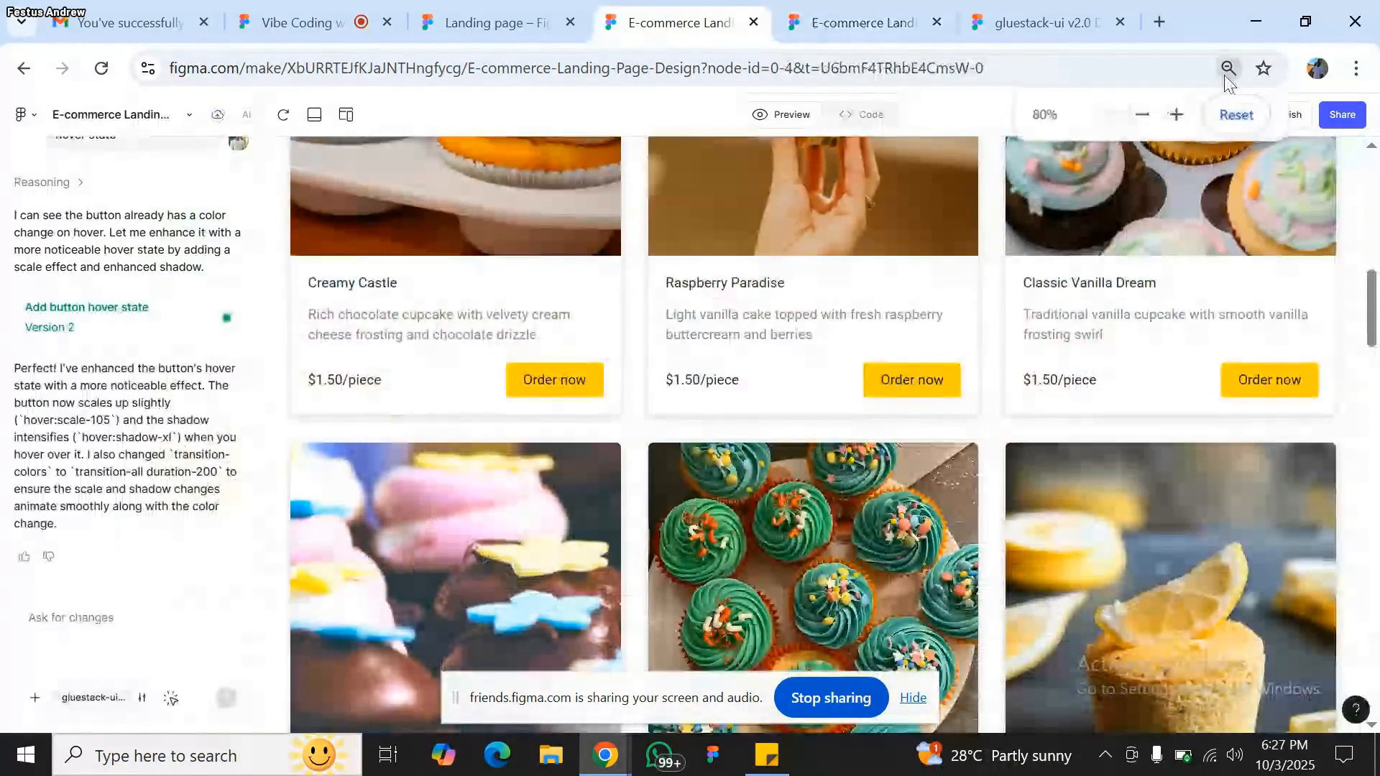
pyautogui.click(1236, 115)
pyautogui.scroll(-2, 215, 431)
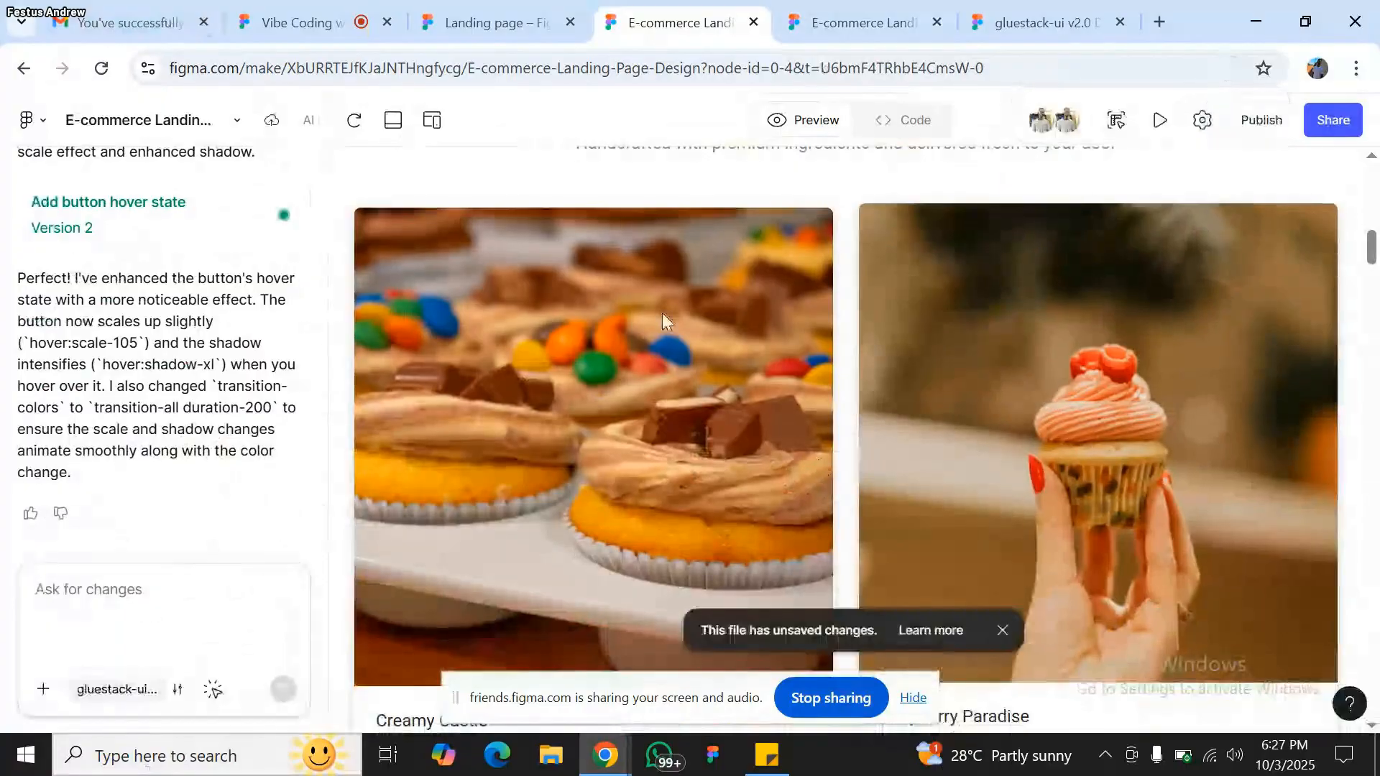
pyautogui.scroll(6, 662, 313)
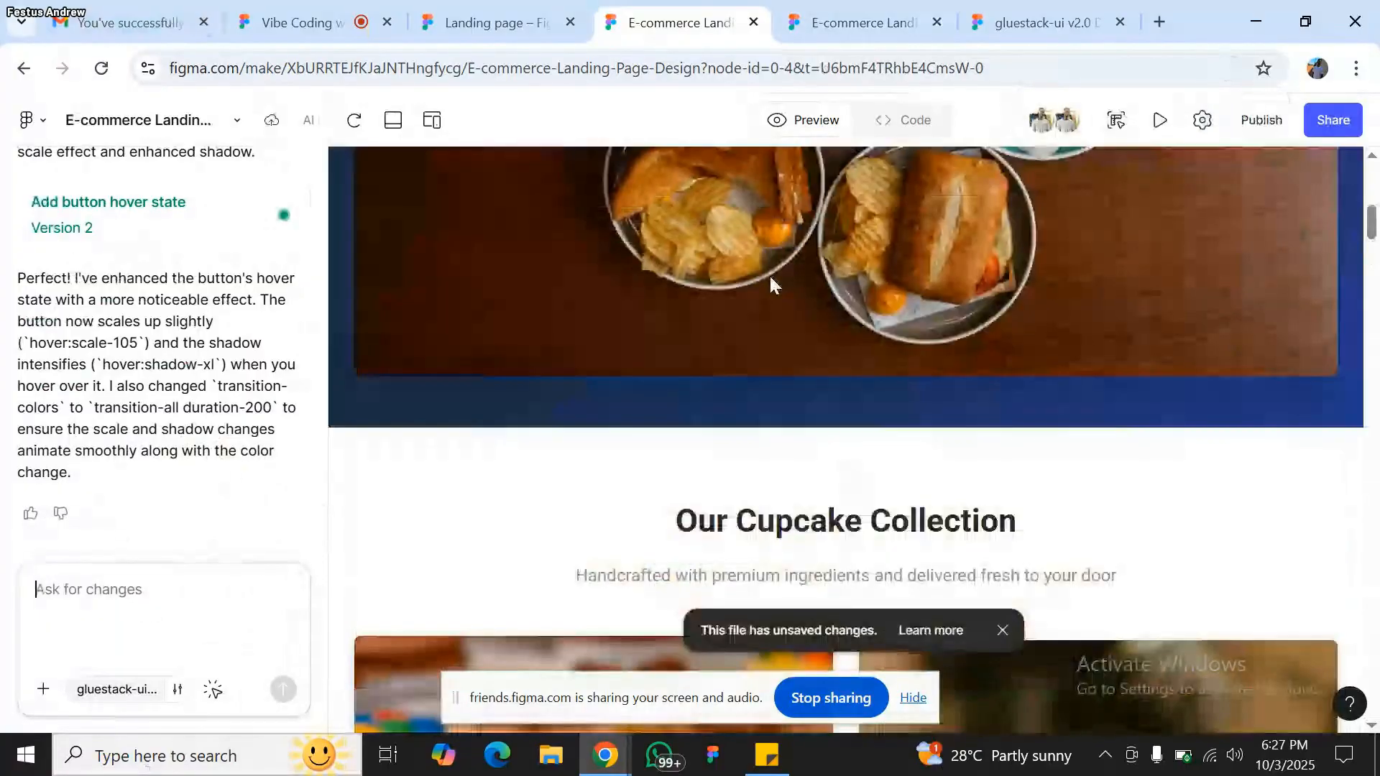
pyautogui.scroll(-3, 769, 274)
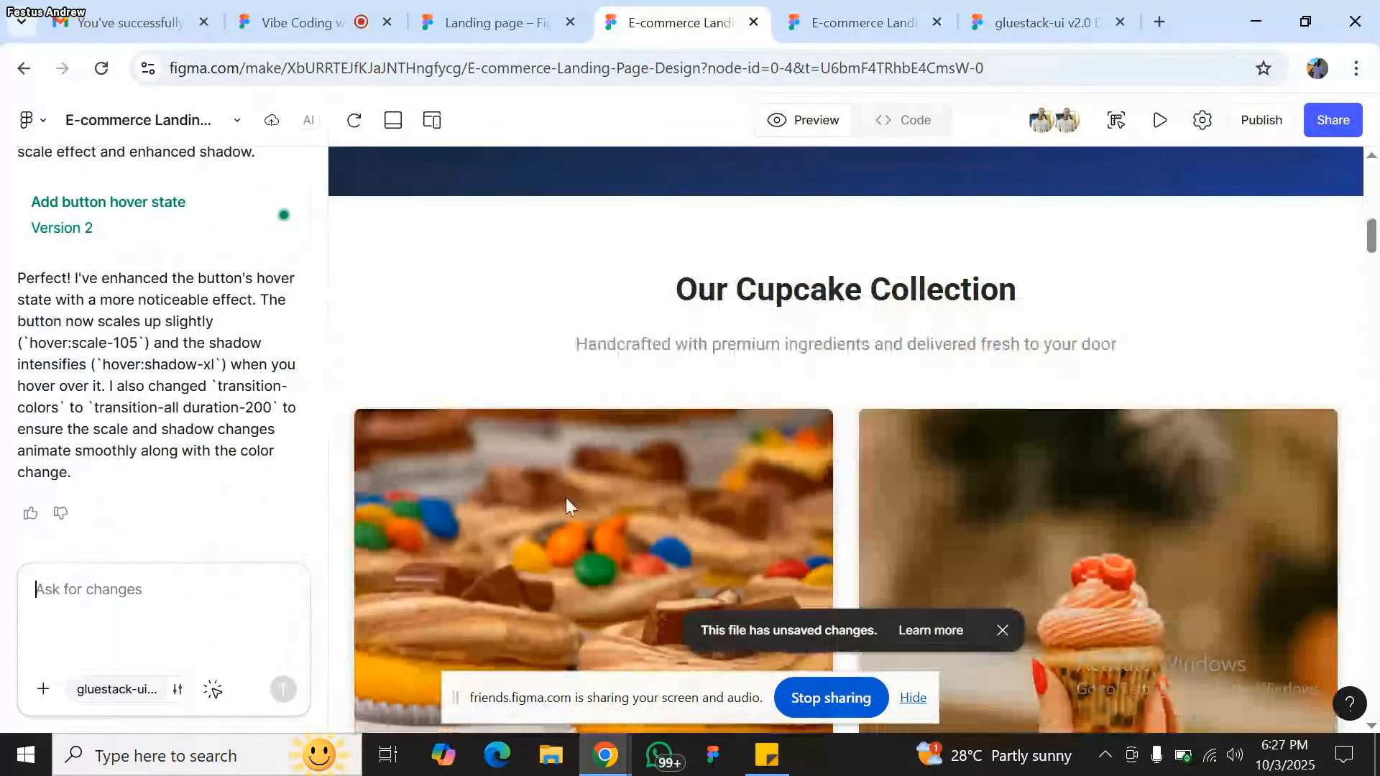
pyautogui.scroll(-7, 706, 441)
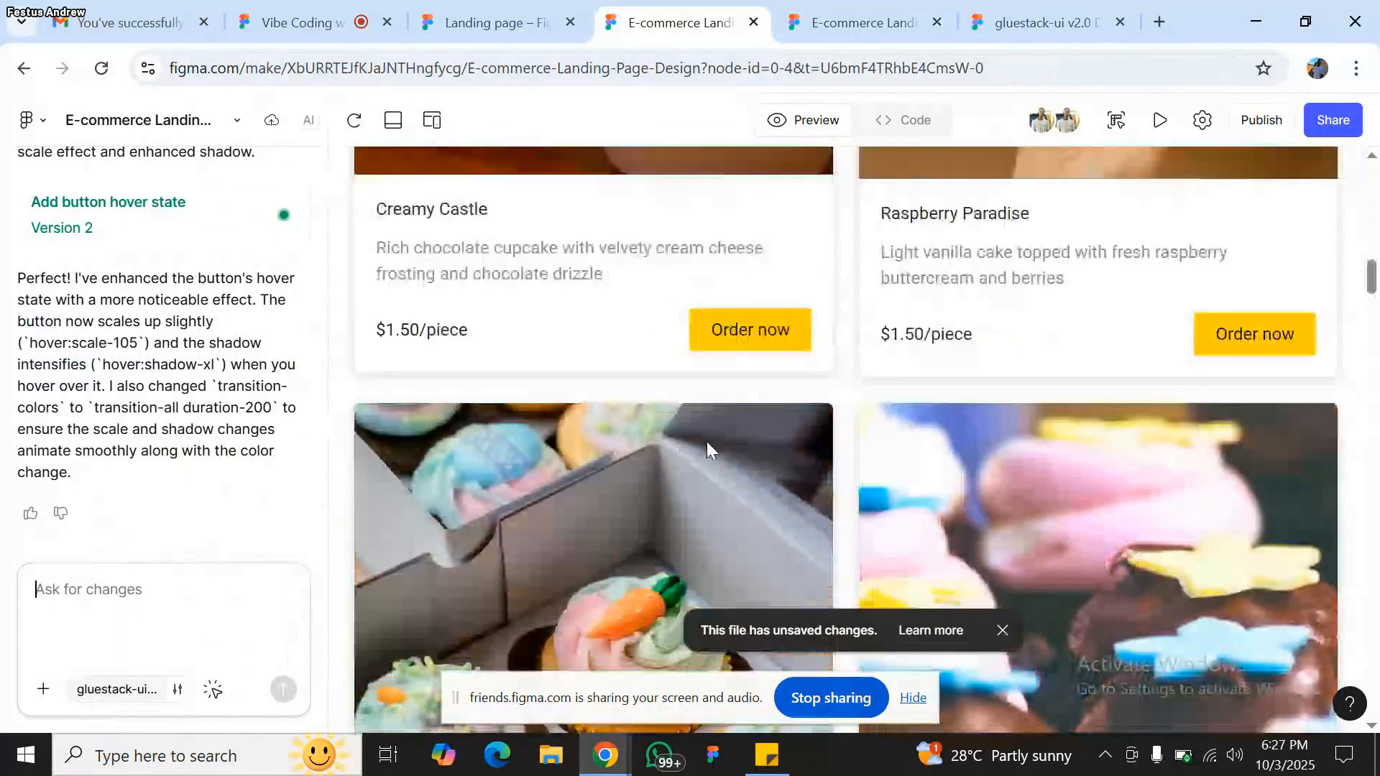
pyautogui.scroll(10, 706, 441)
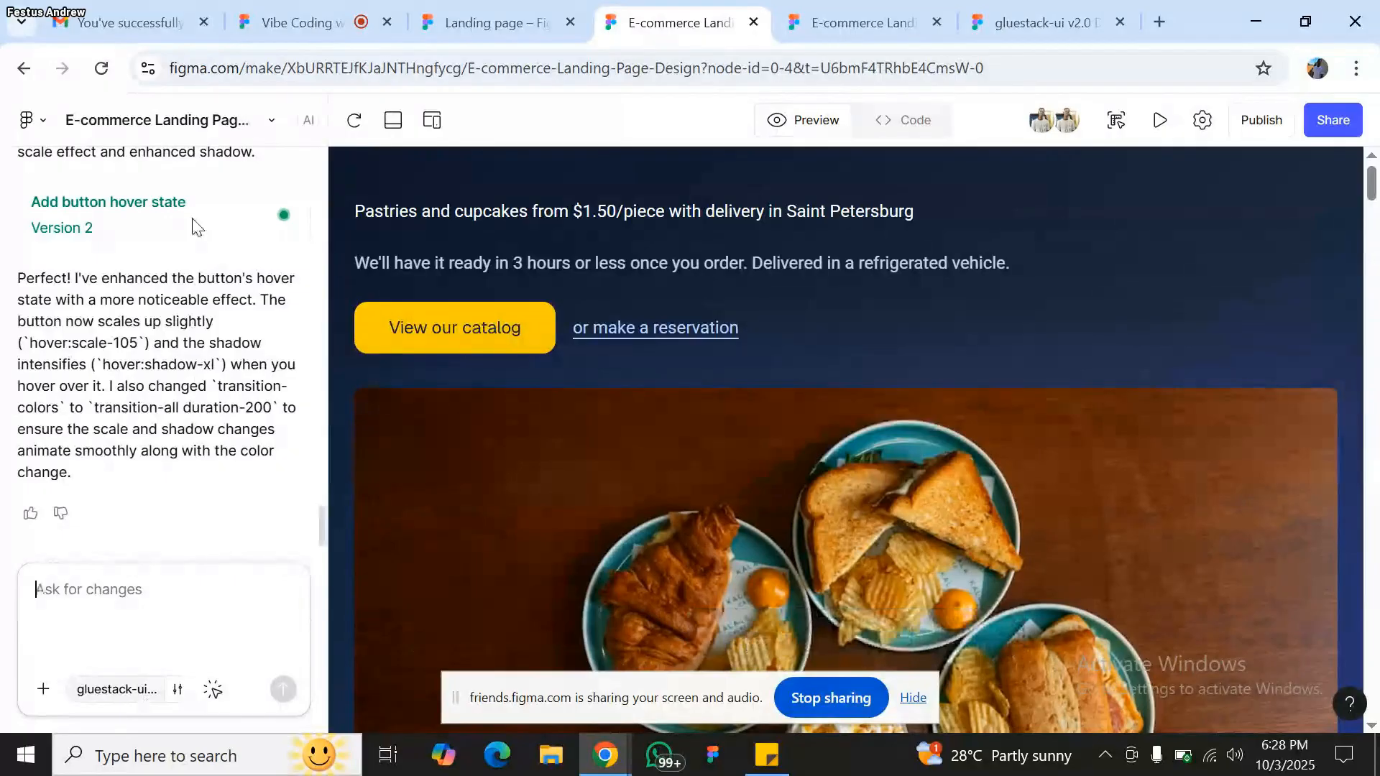
# - Create a new Make file from the landing page file and switch to it
pyautogui.click(42, 122)
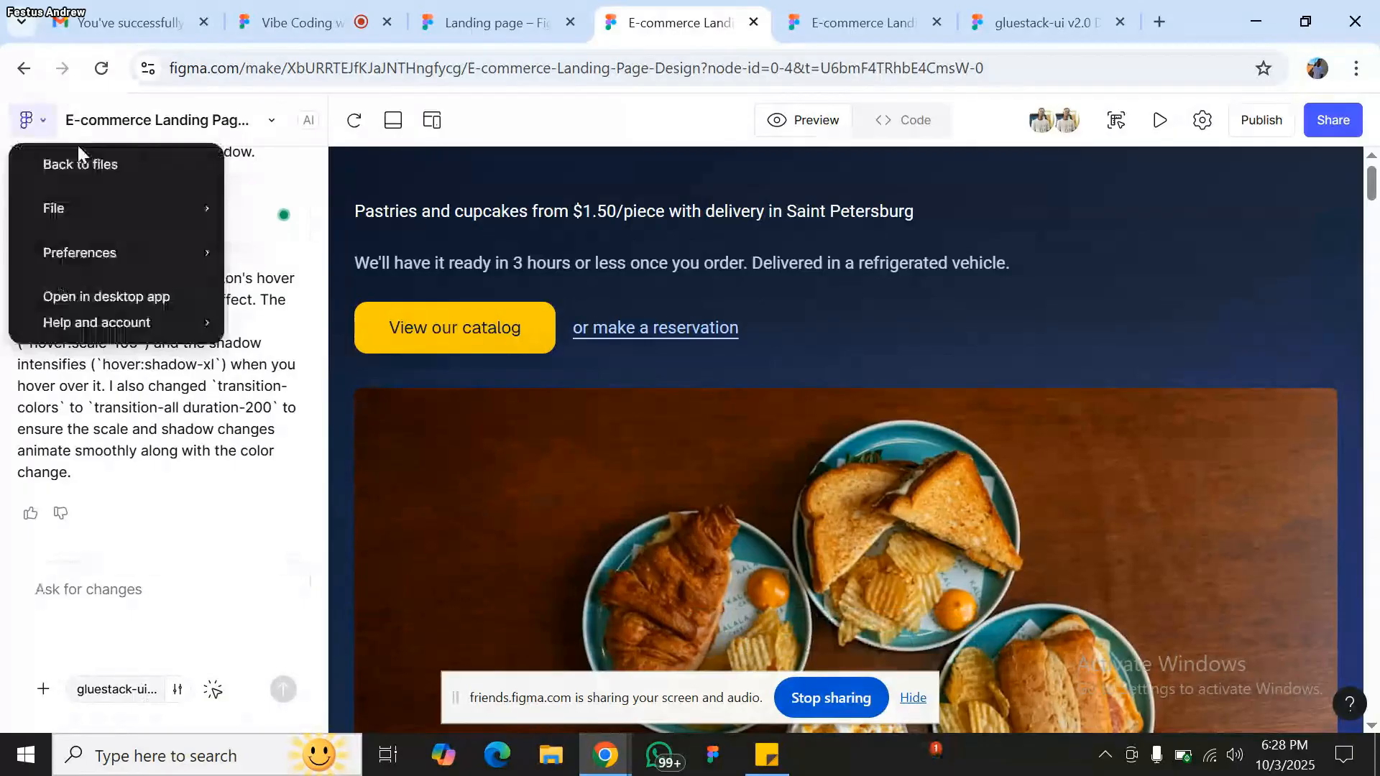
pyautogui.moveTo(130, 208)
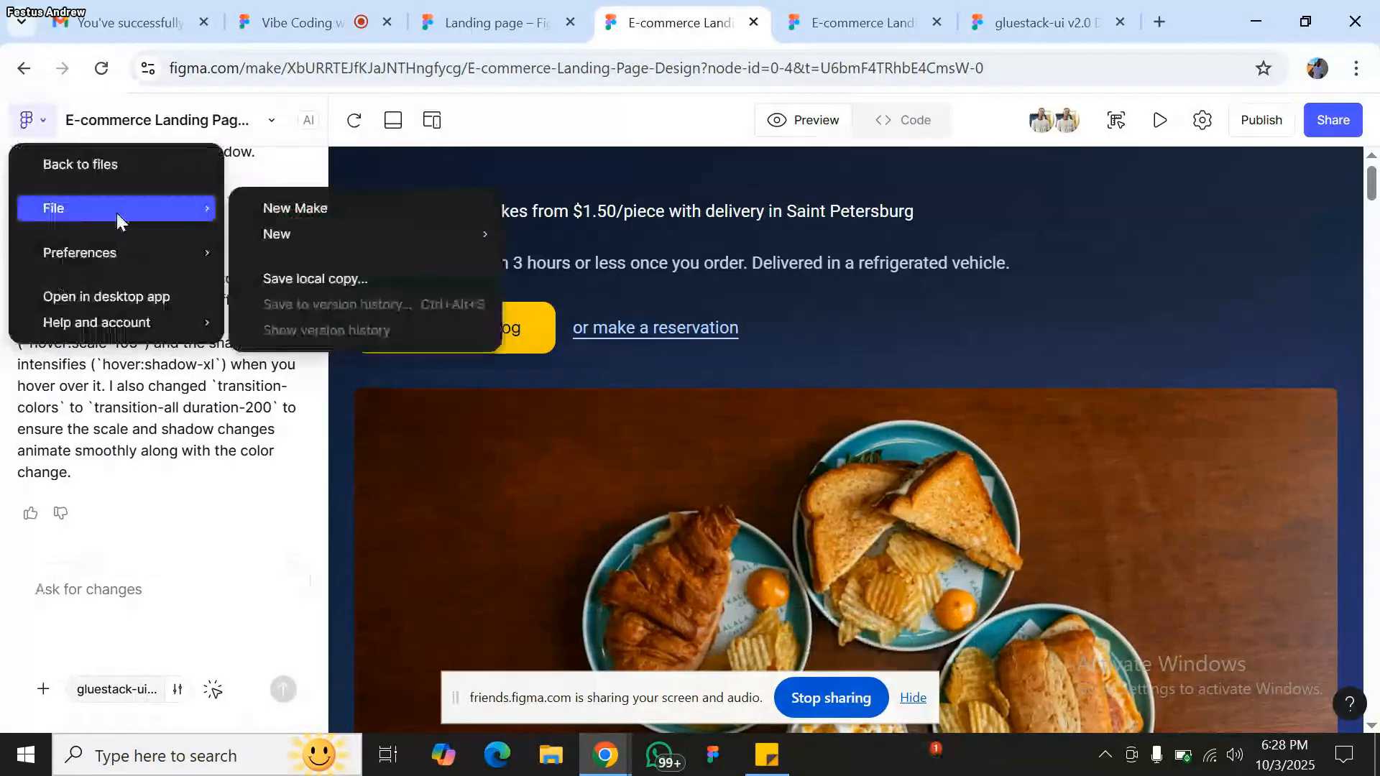
pyautogui.click(301, 210)
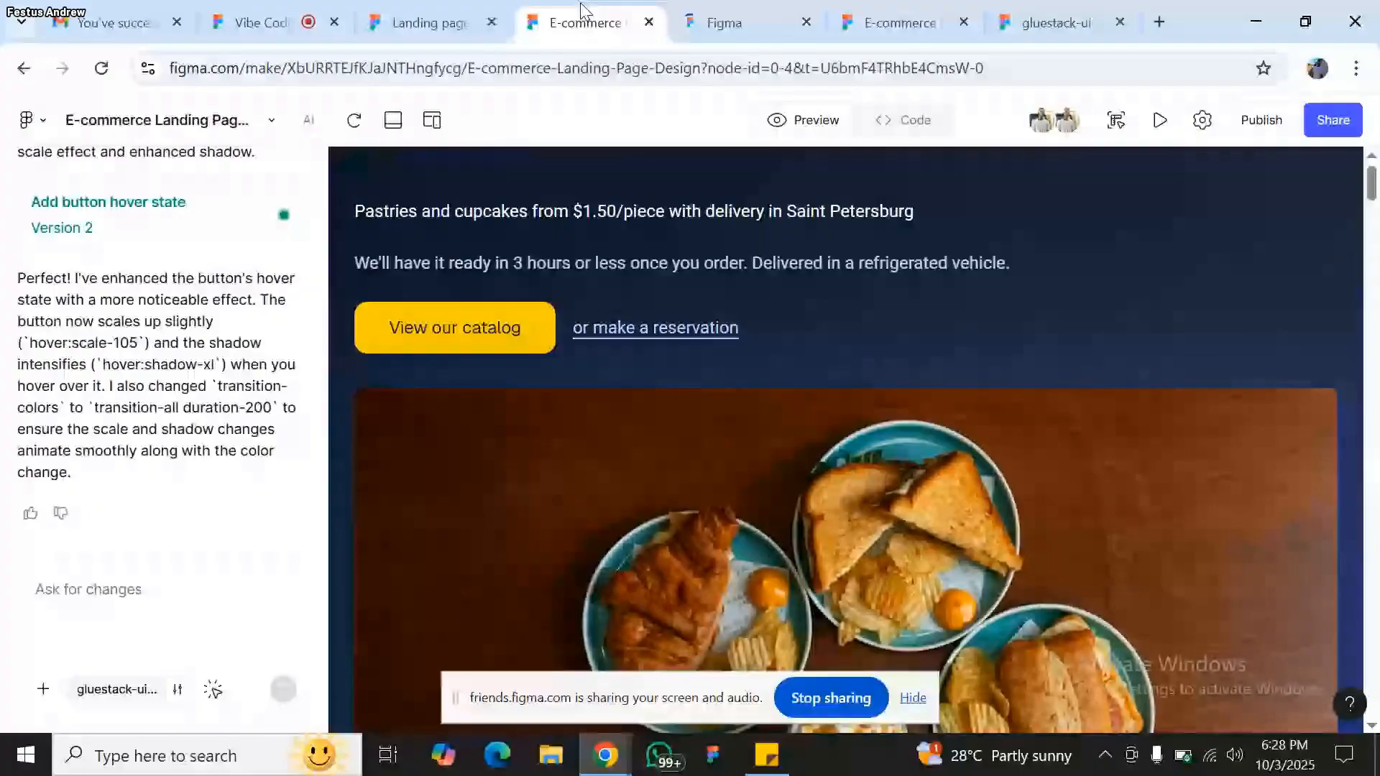
pyautogui.click(710, 23)
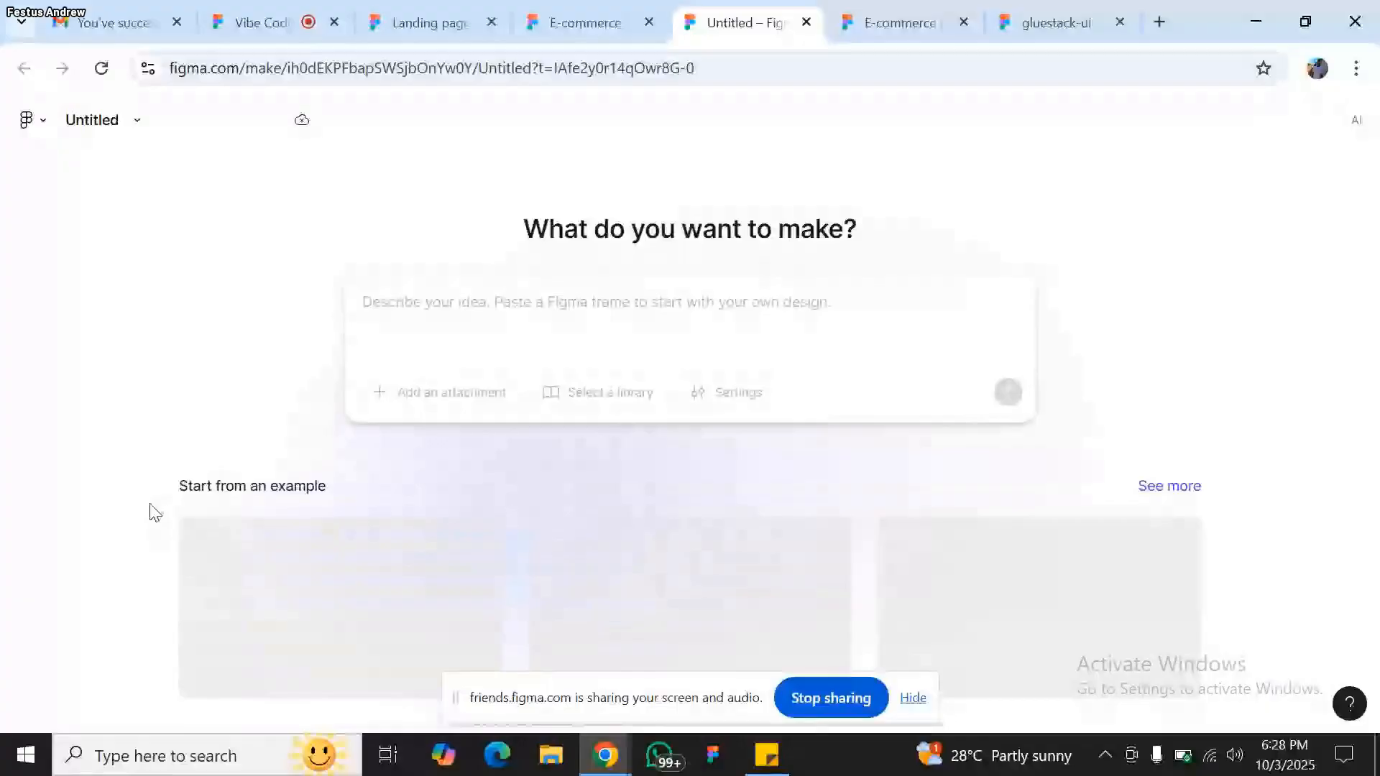
# - Attach the dessert shop page image to the prompt of the untitled Make file
pyautogui.click(440, 392)
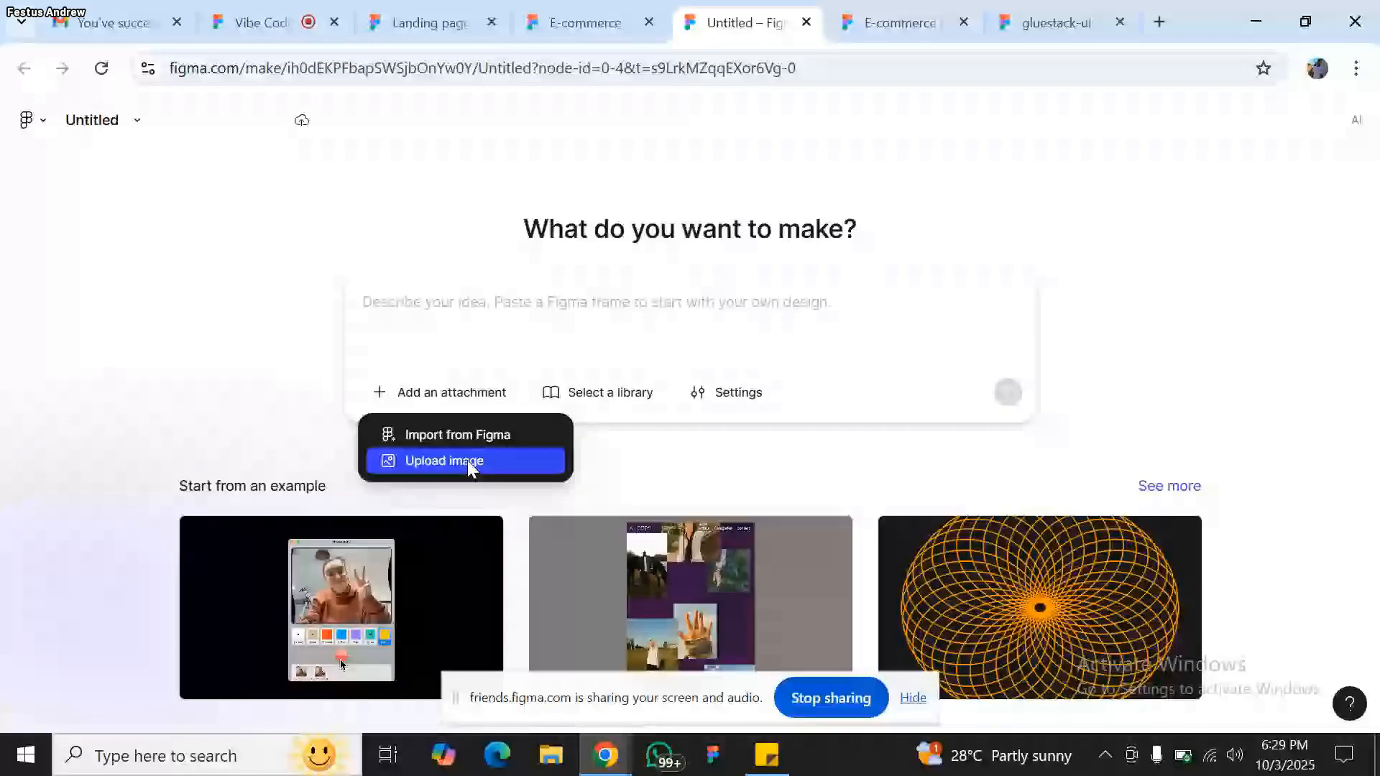
pyautogui.click(468, 462)
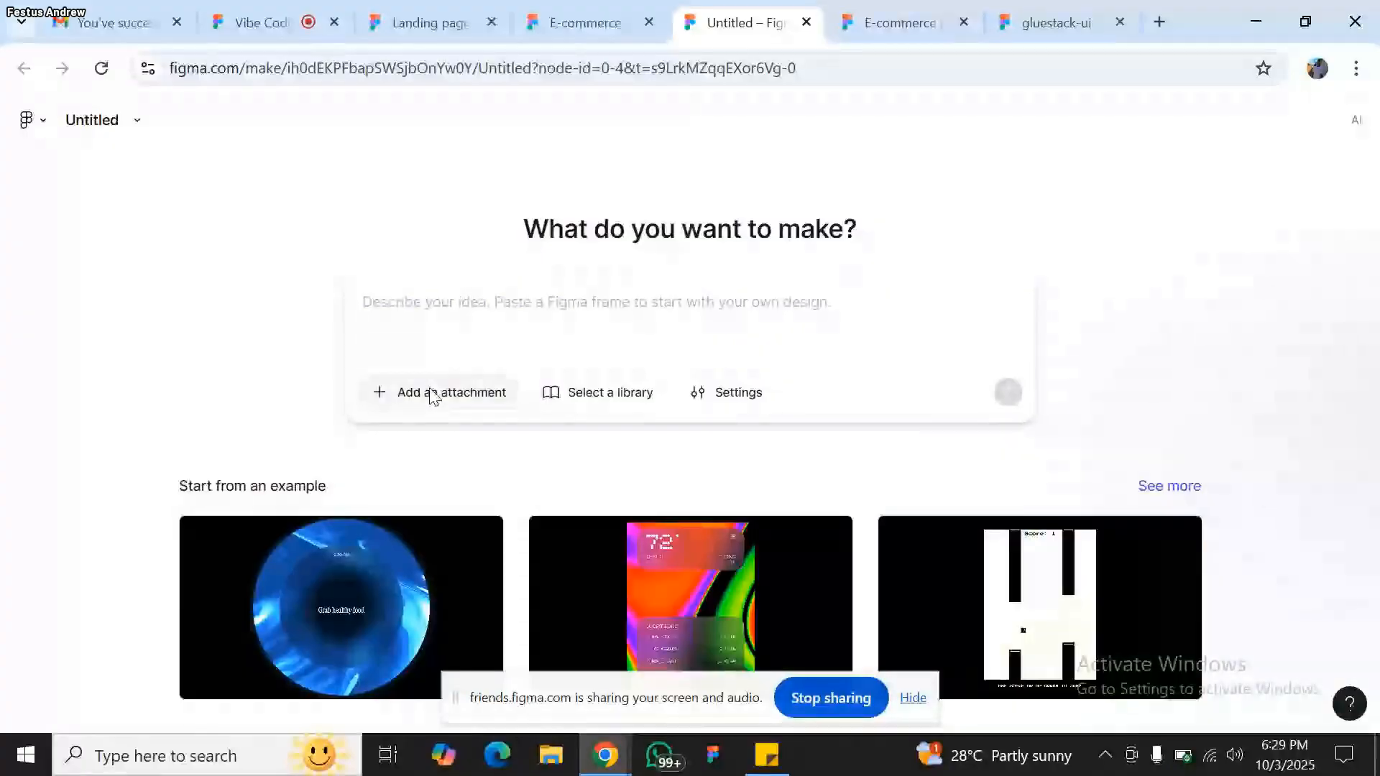
pyautogui.click(712, 329)
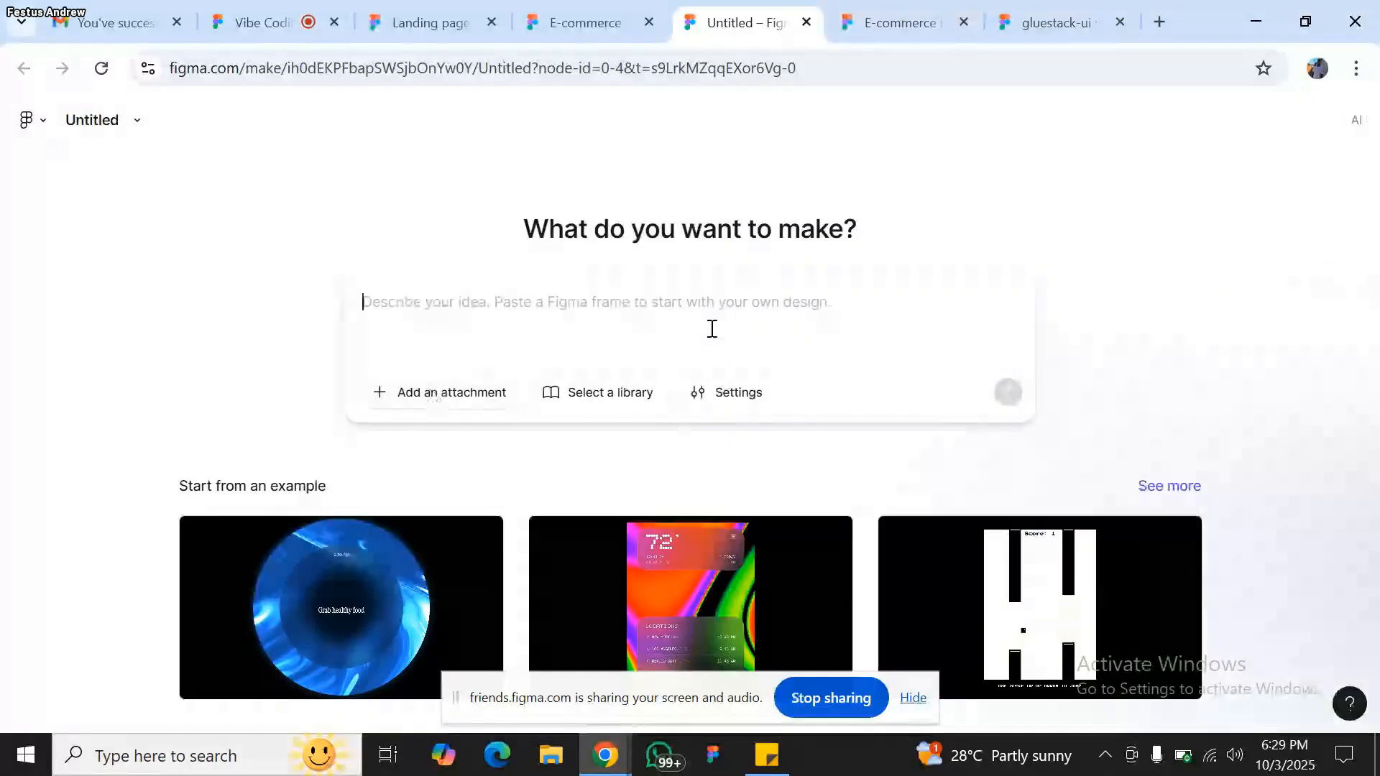
pyautogui.hotkey('ctrl', 'v')
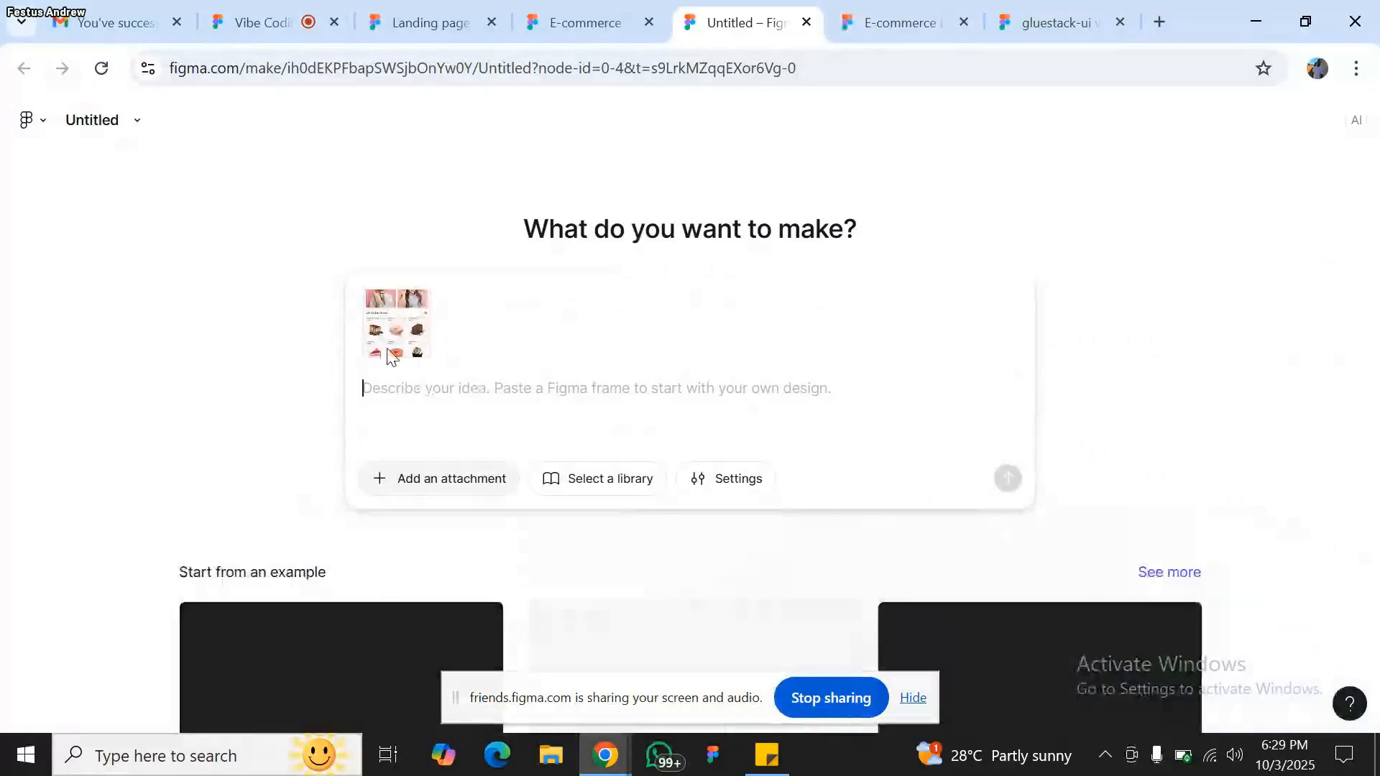
# - Begin the prompt for the attached dessert shop image with "Build this image to be responsive"
pyautogui.click(418, 401)
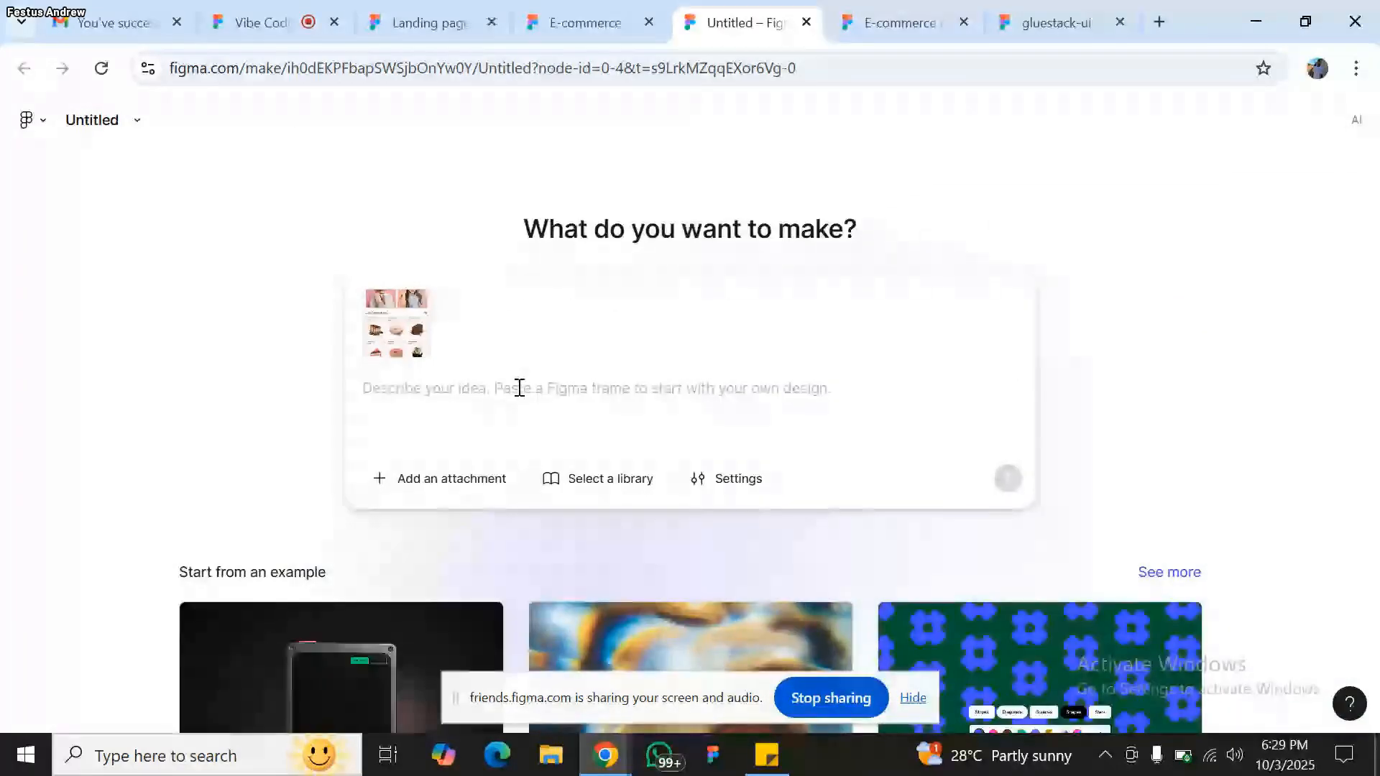
pyautogui.click(519, 388)
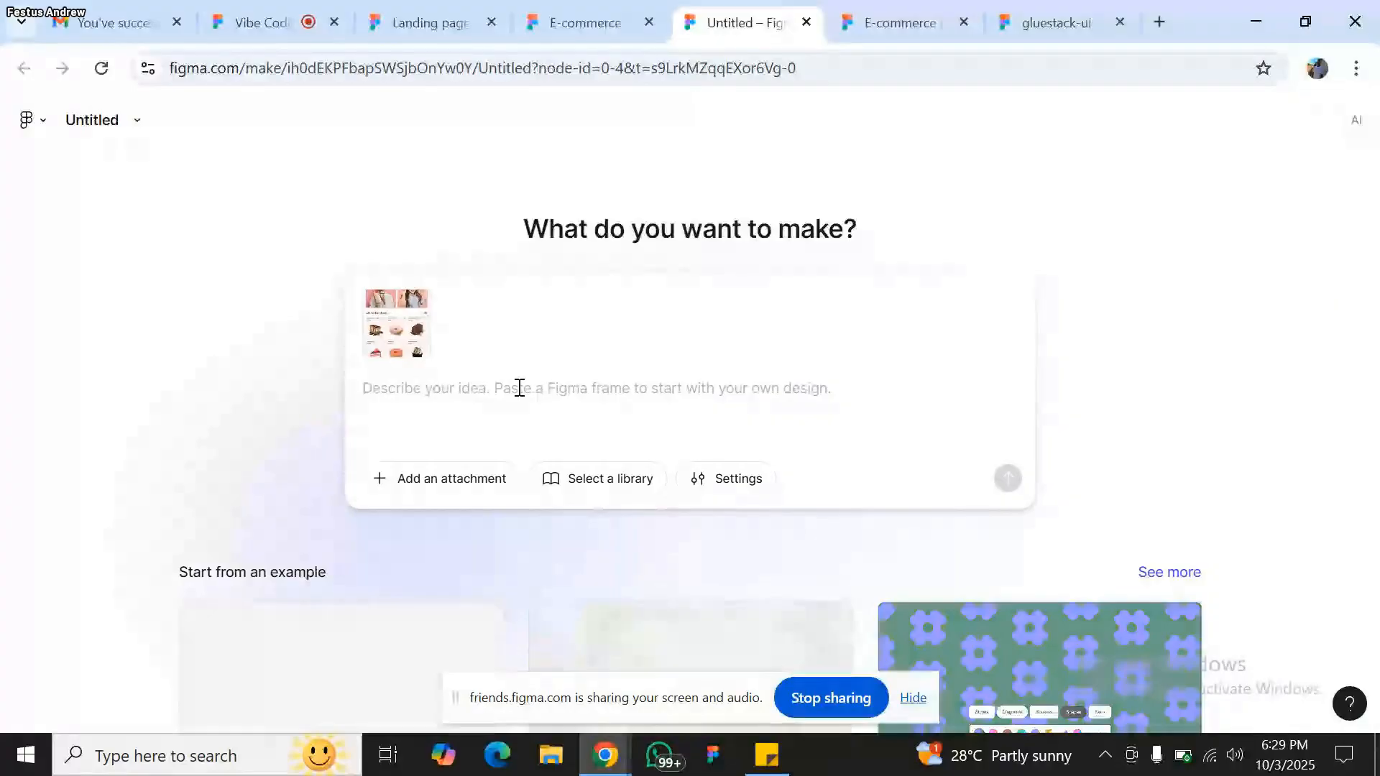
pyautogui.write('Build ')
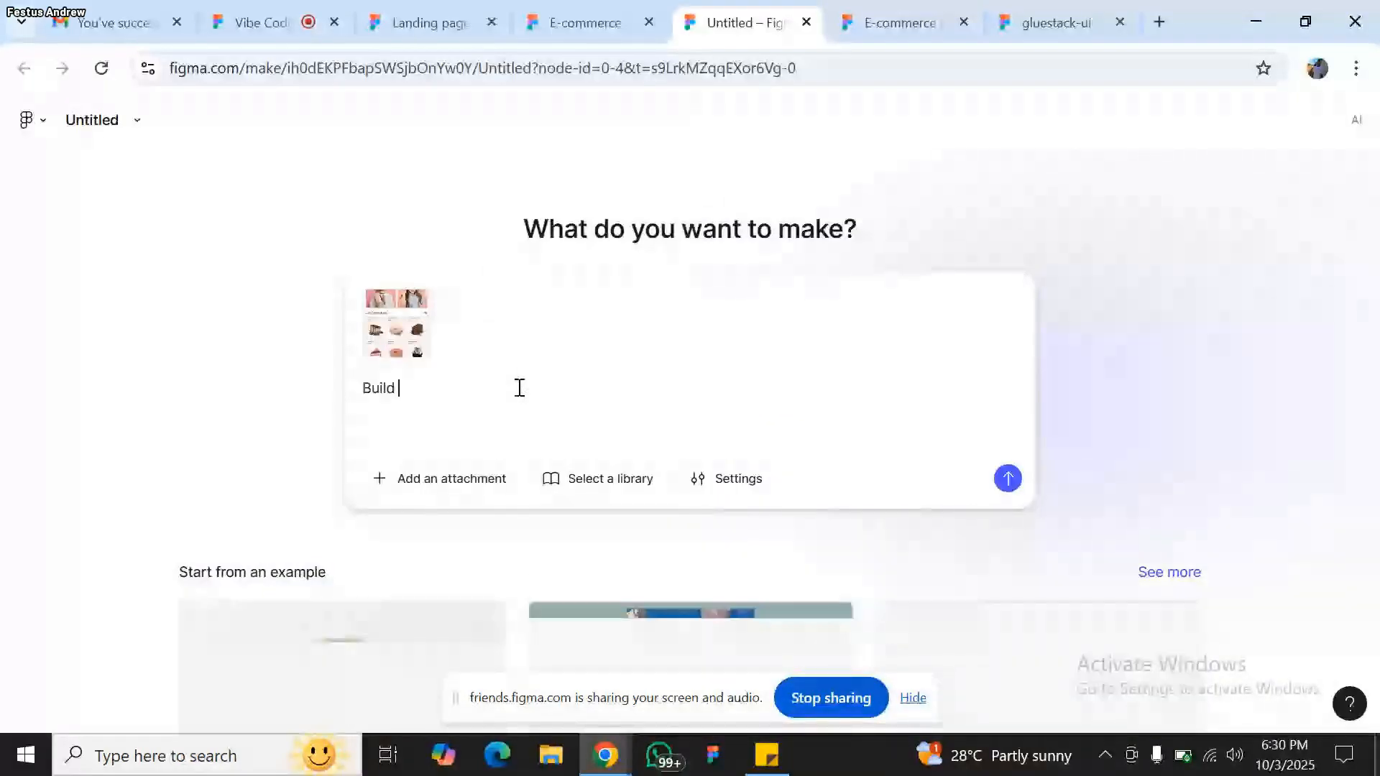
pyautogui.write('th')
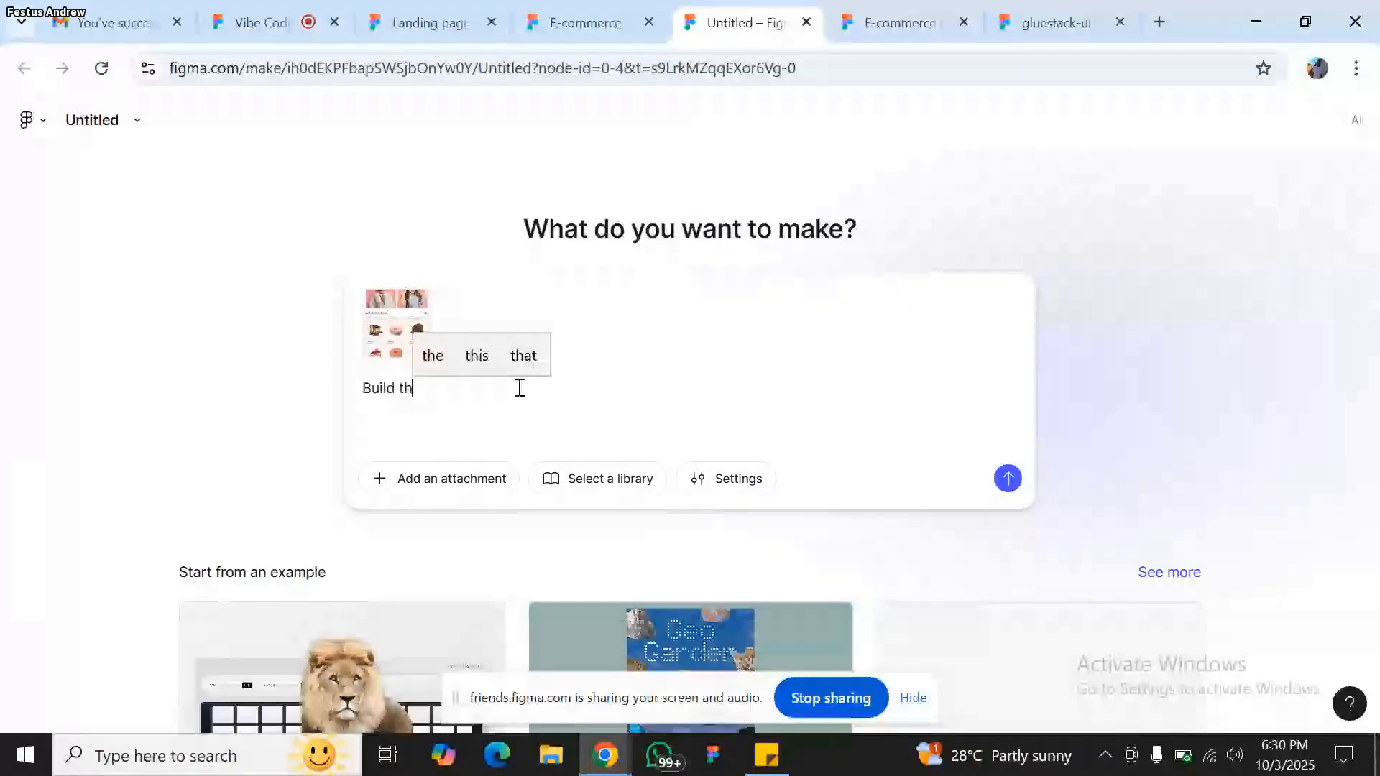
pyautogui.write('is image')
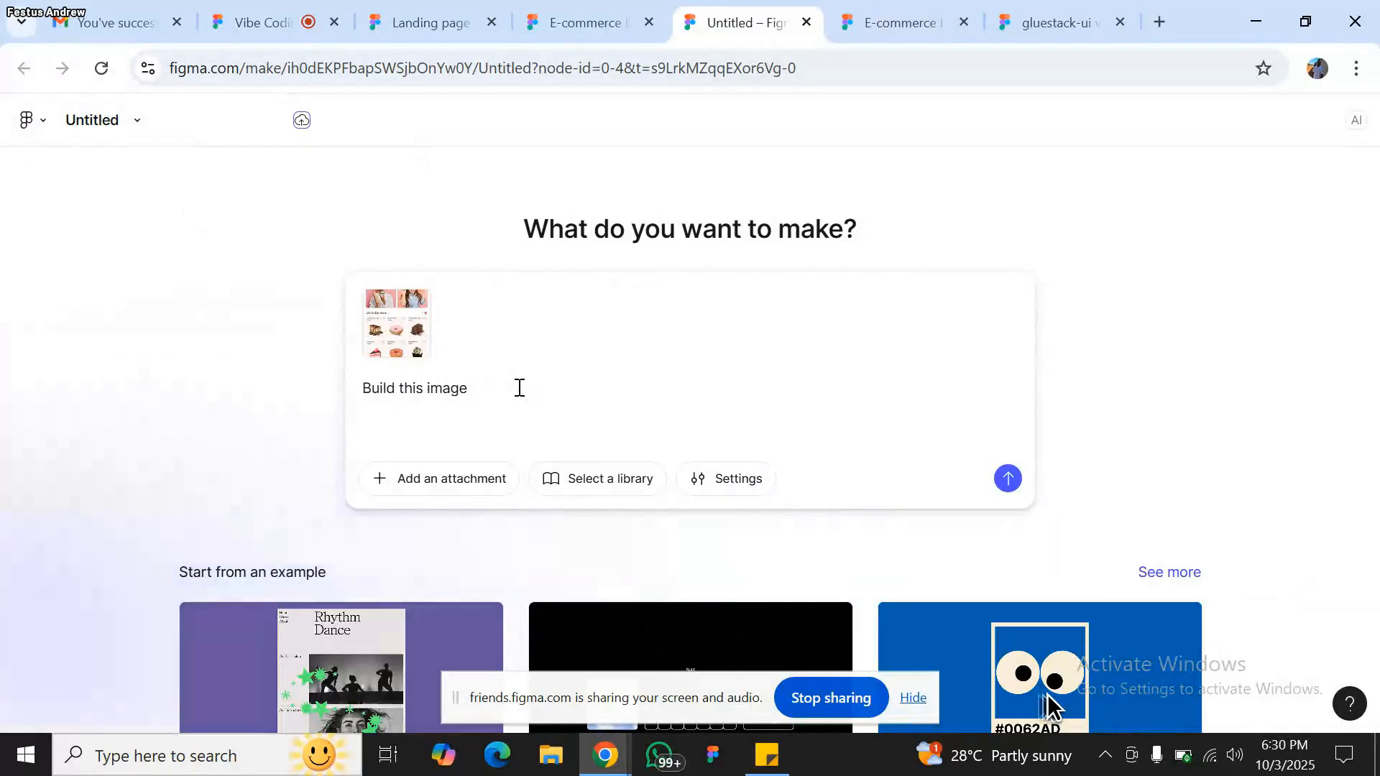
pyautogui.write(' to')
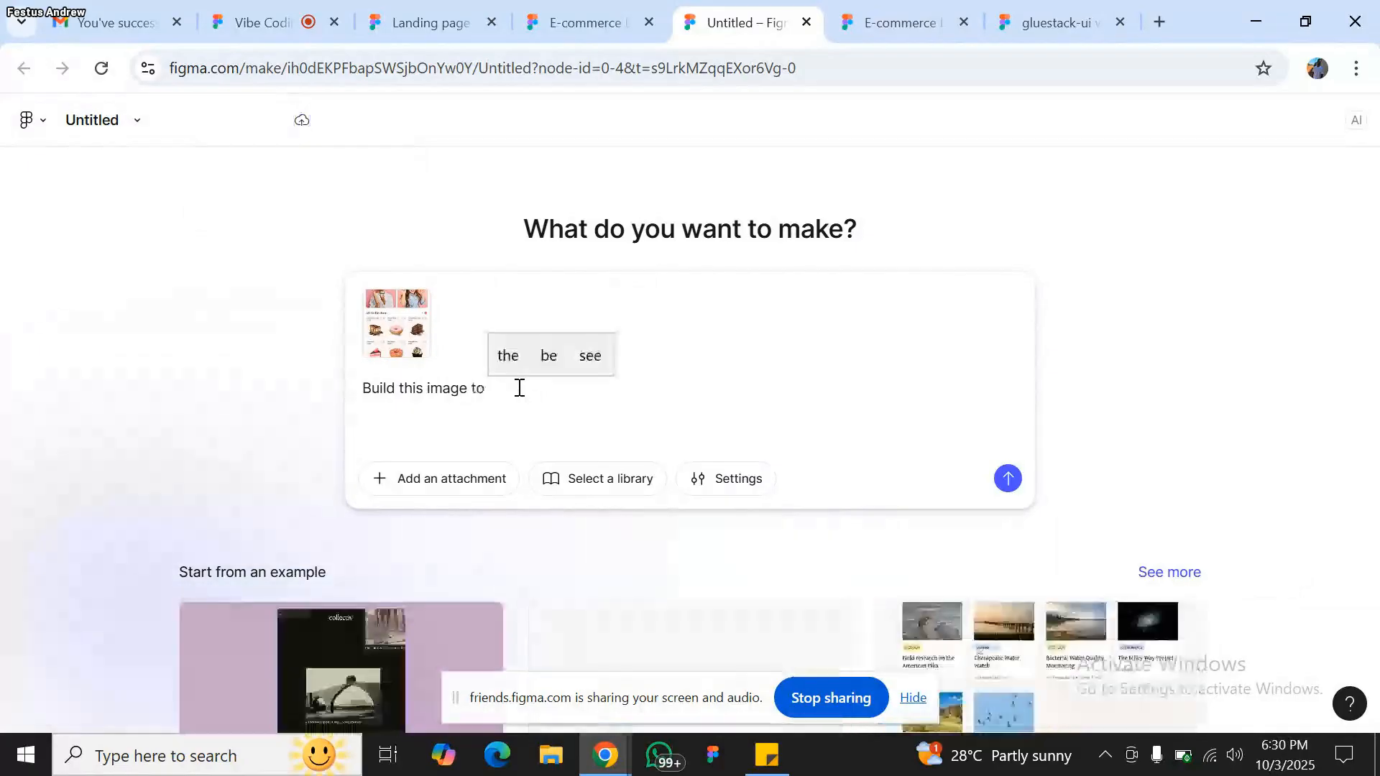
pyautogui.write(' be ')
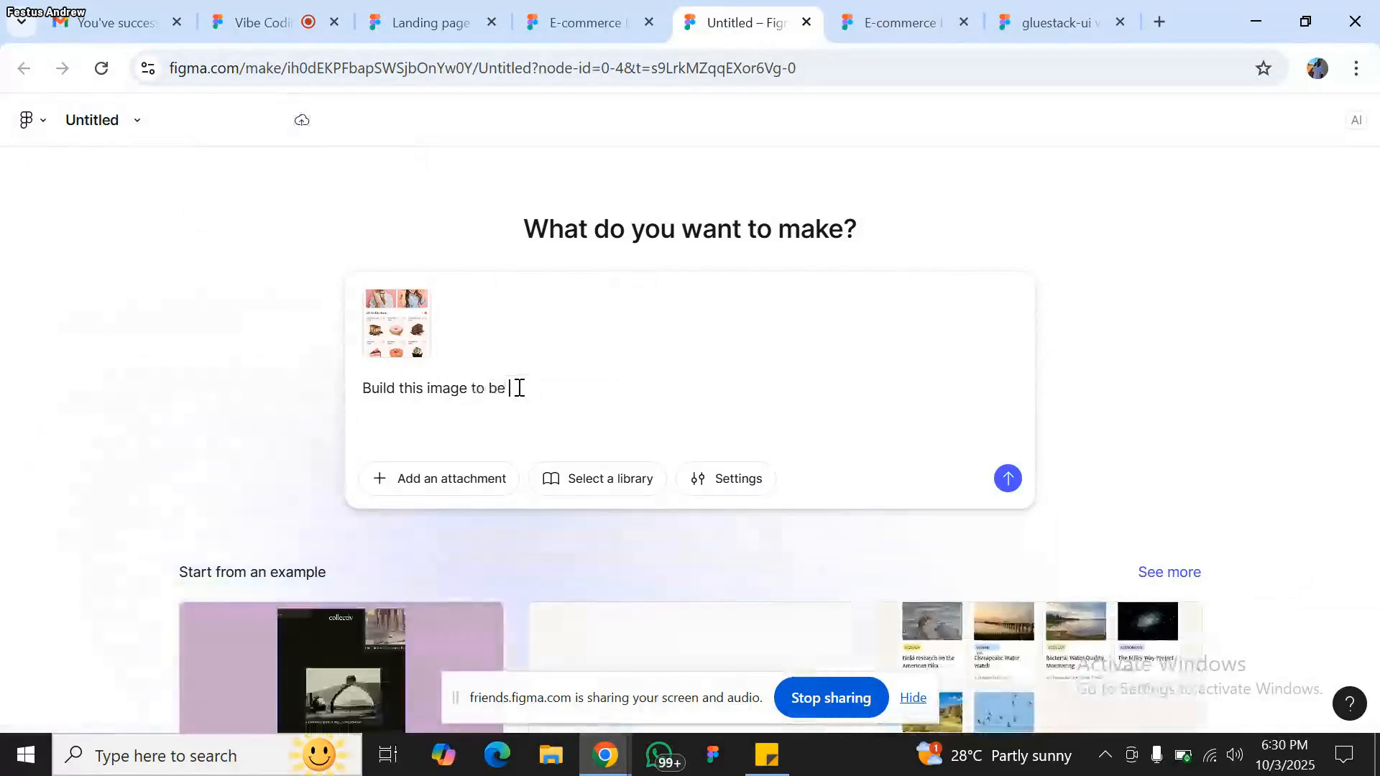
pyautogui.write('respon')
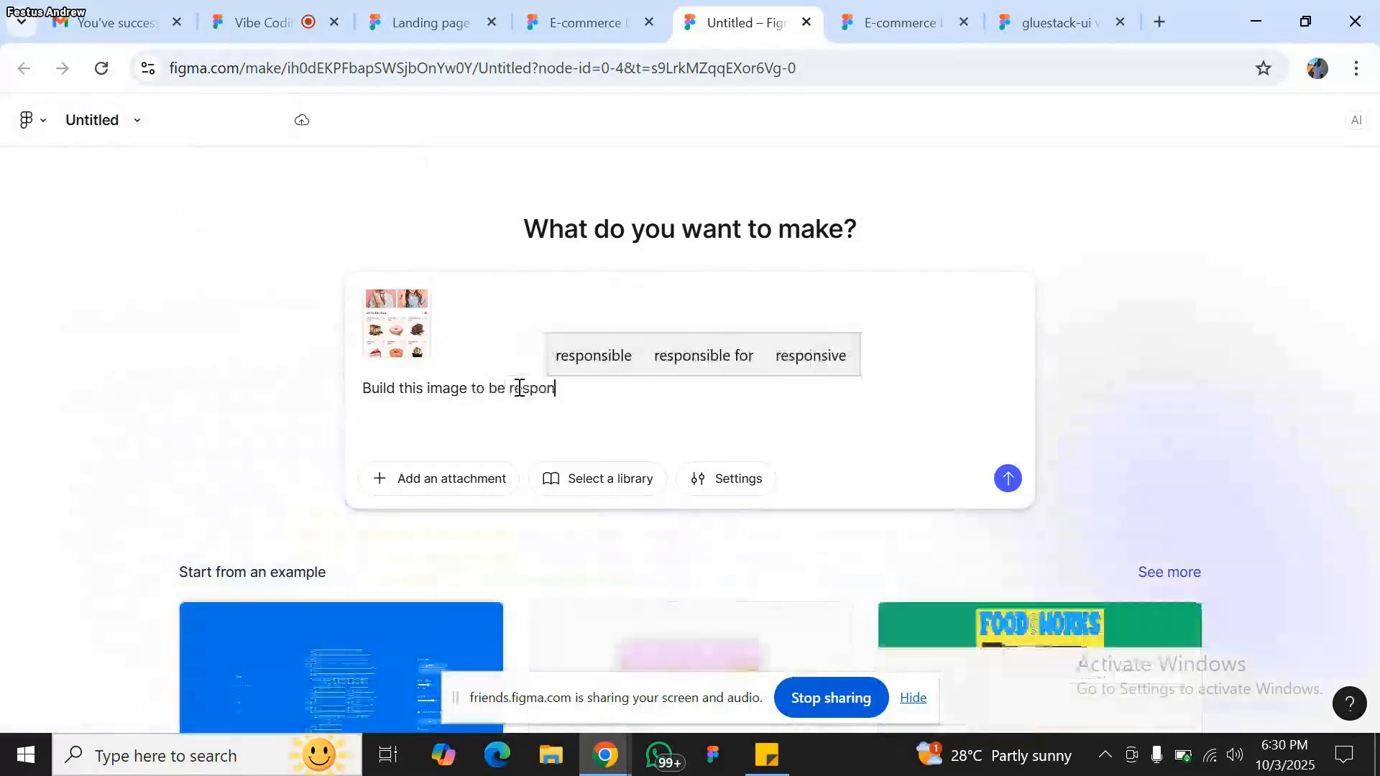
pyautogui.write('vive')
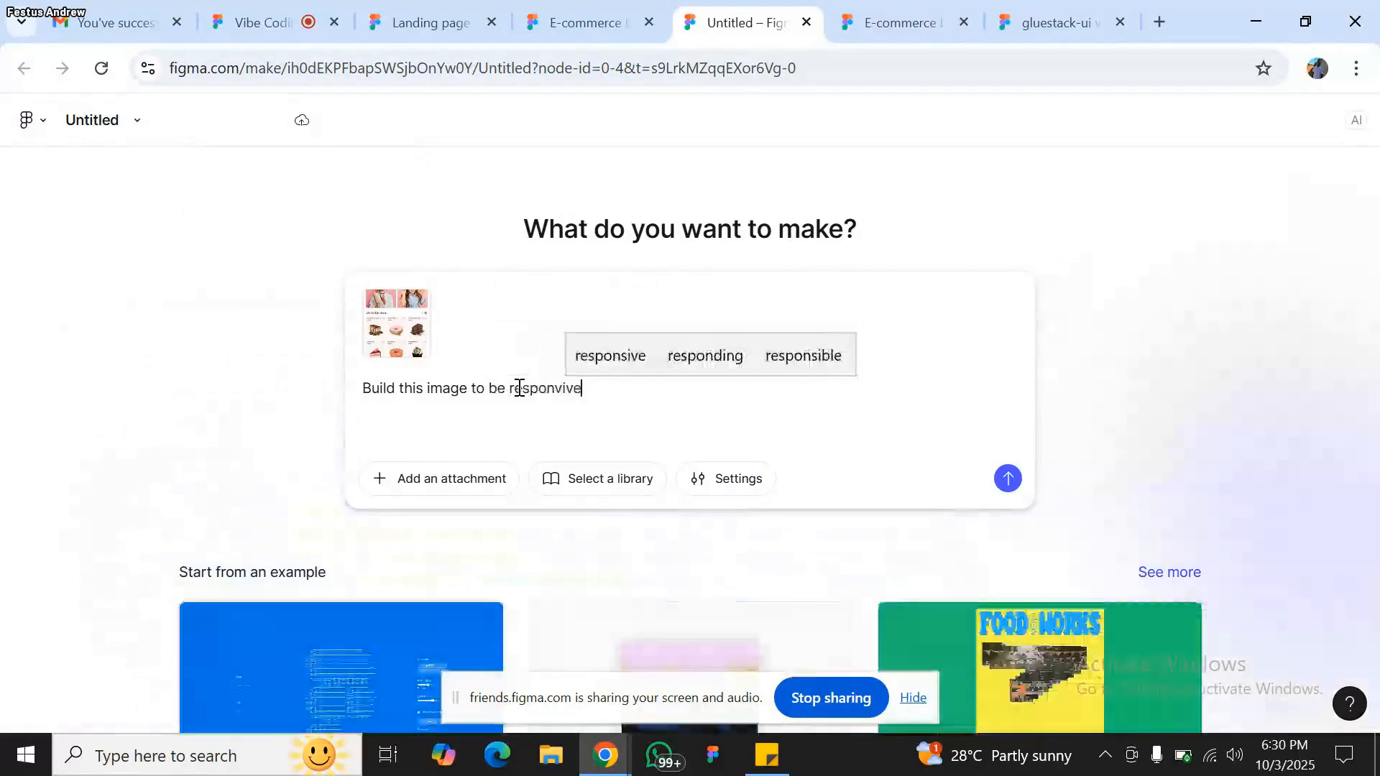
# - Correct the spelling of "responsive", finish the prompt with "without changing its colors , typography , and layouts", and submit it
pyautogui.write(' with')
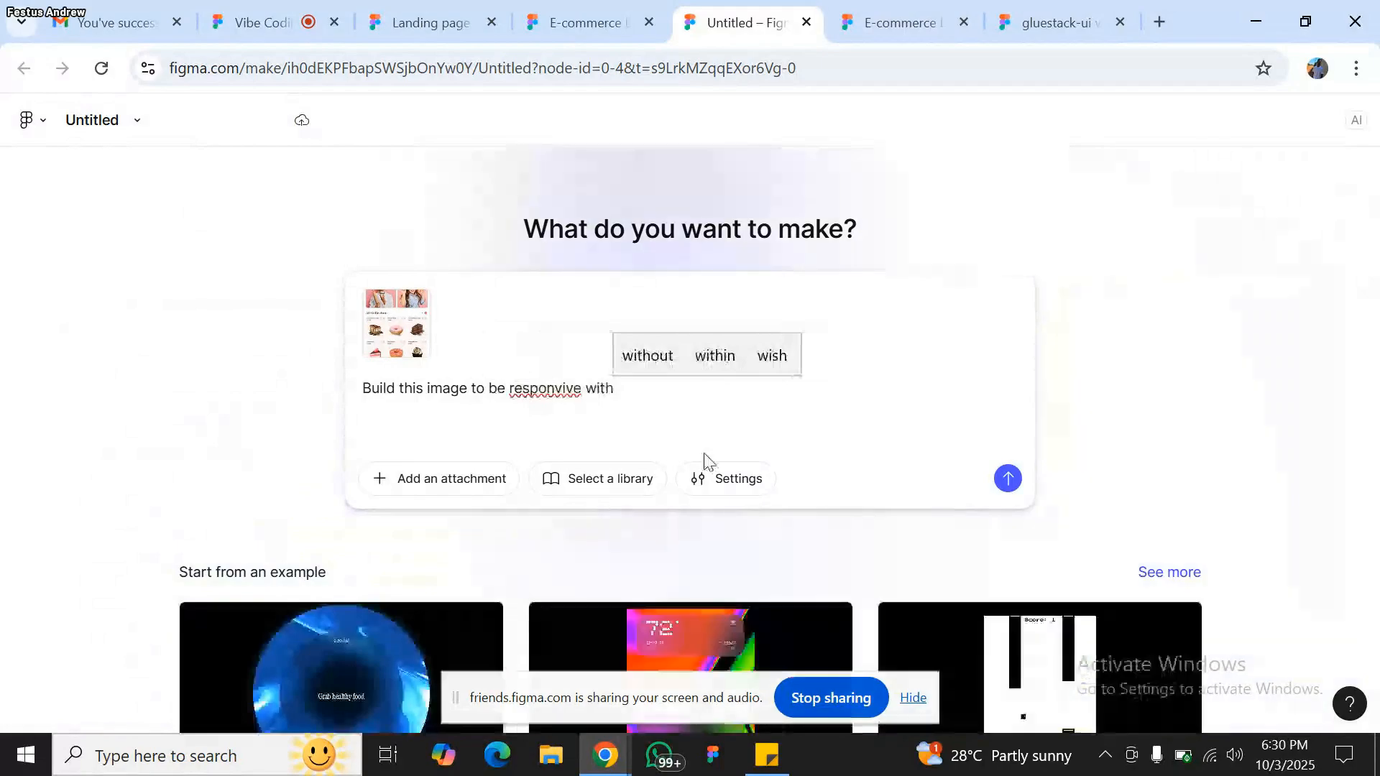
pyautogui.click(641, 395)
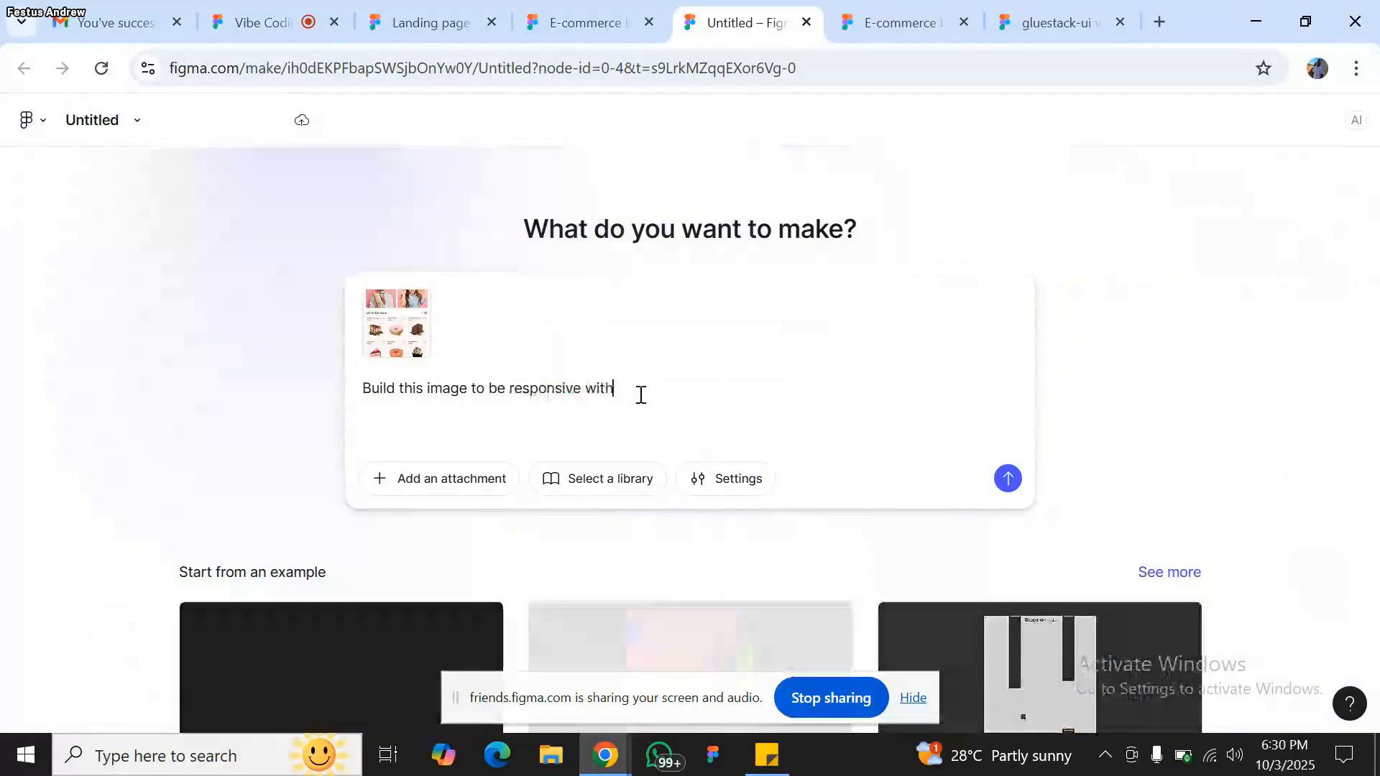
pyautogui.write('iout')
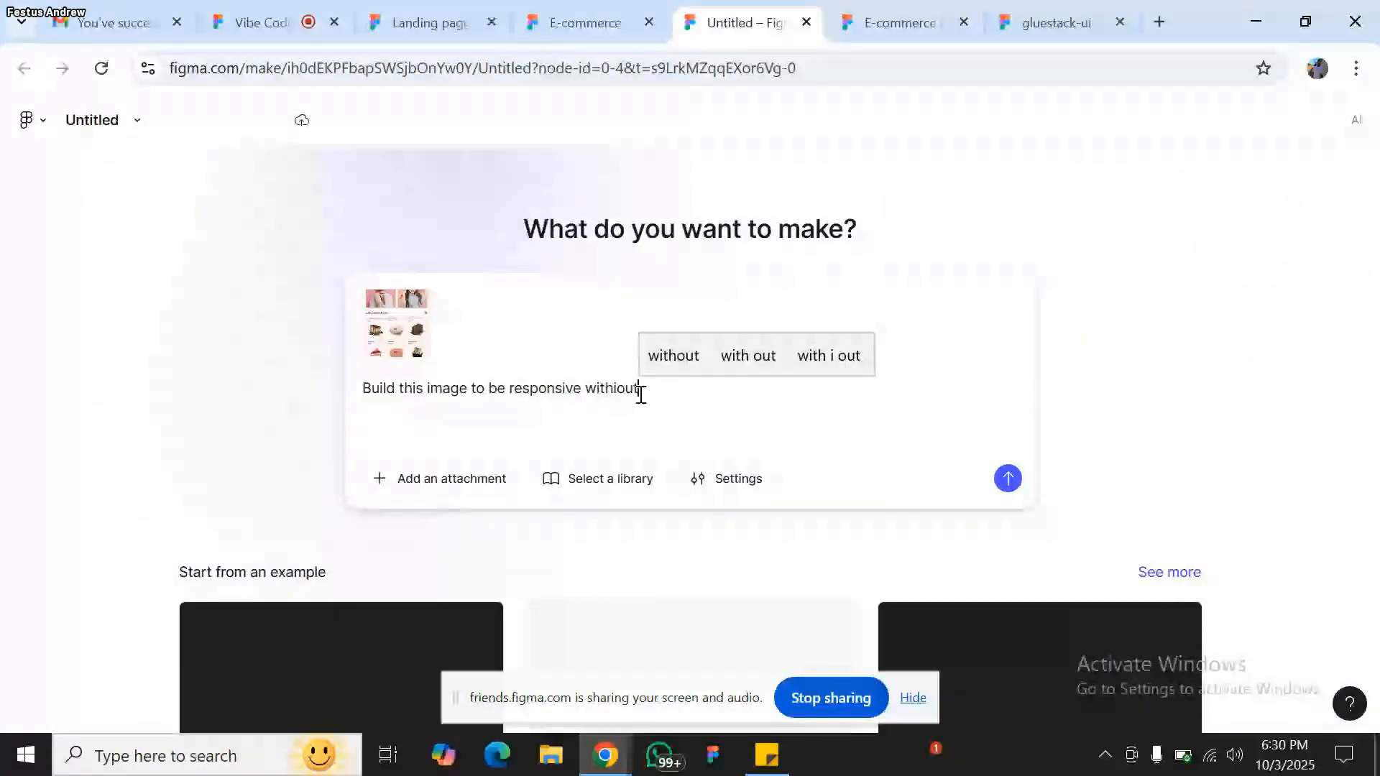
pyautogui.press('BackSpace')
pyautogui.press('BackSpace')
pyautogui.press('BackSpace')
pyautogui.press('BackSpace')
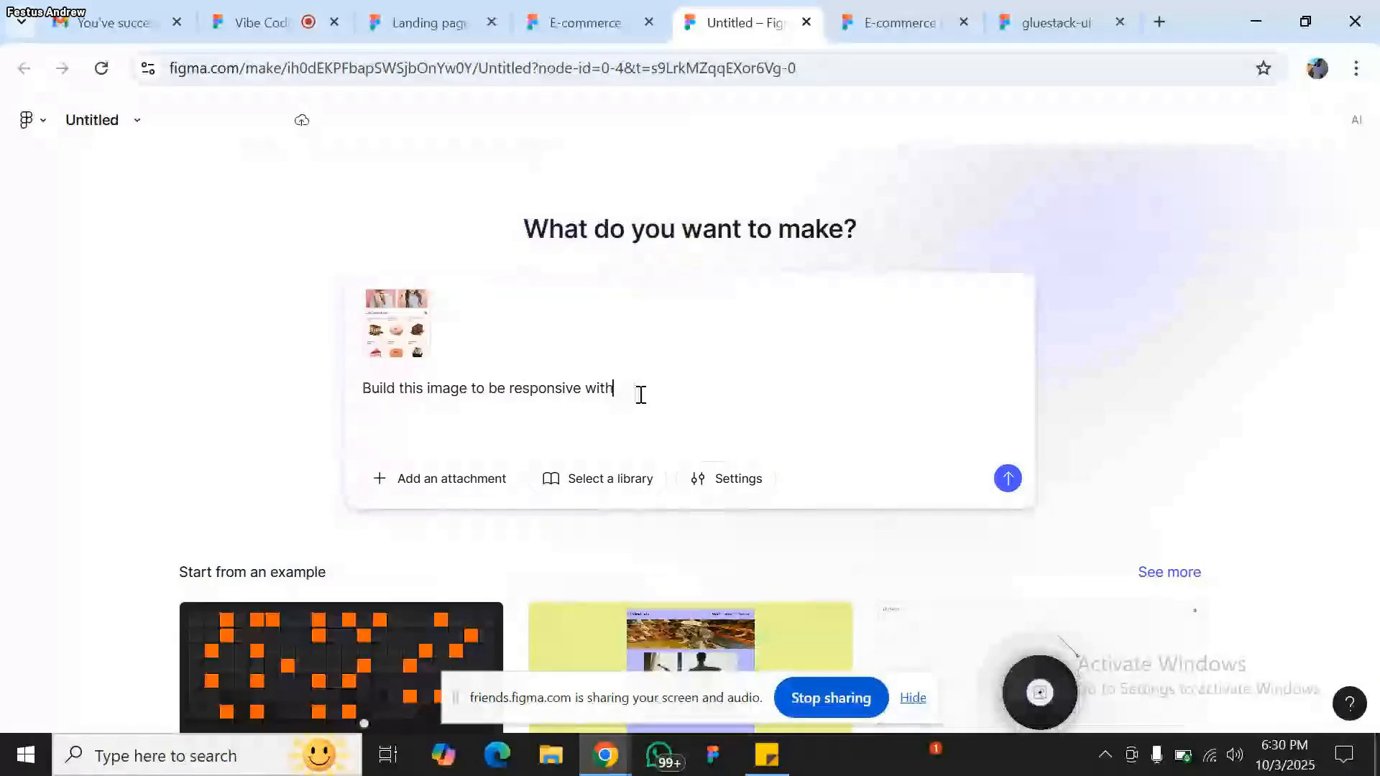
pyautogui.write('out chan')
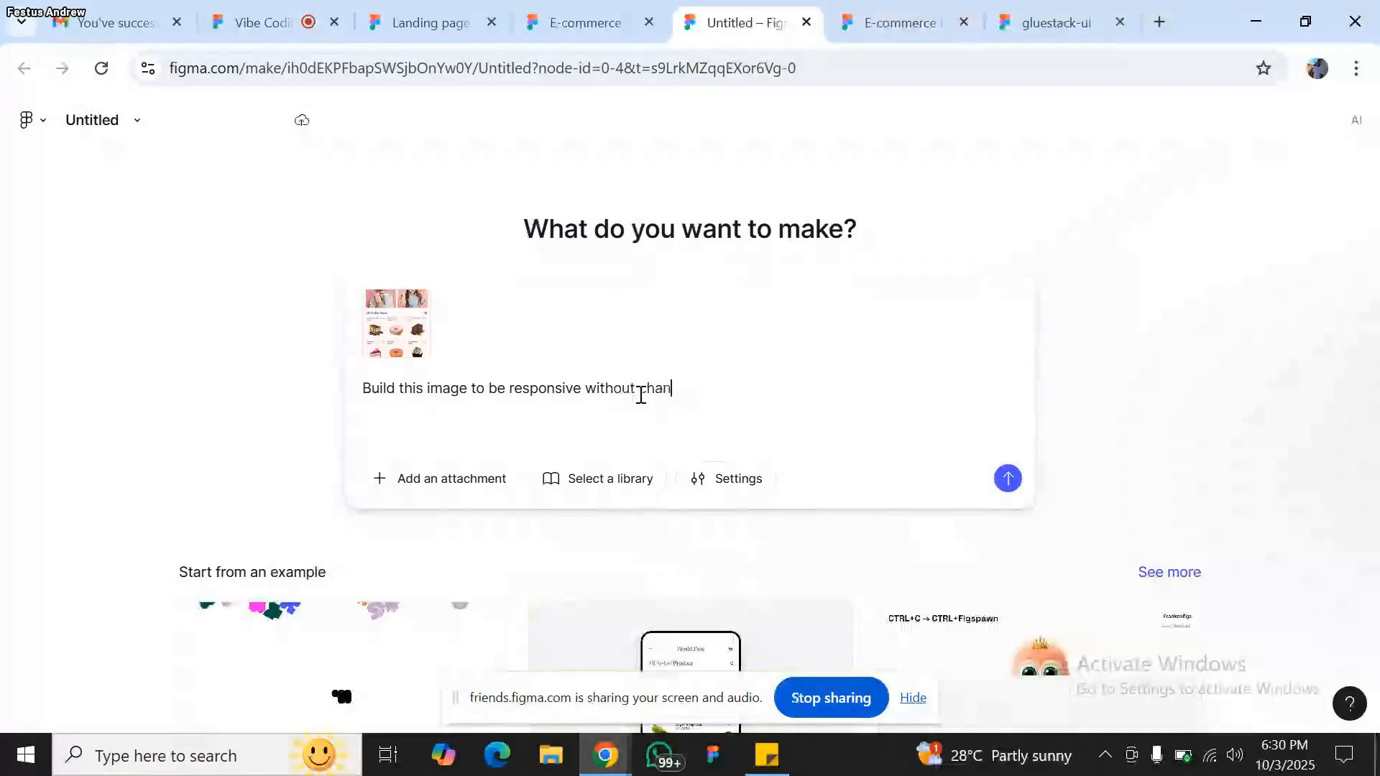
pyautogui.write('ging it')
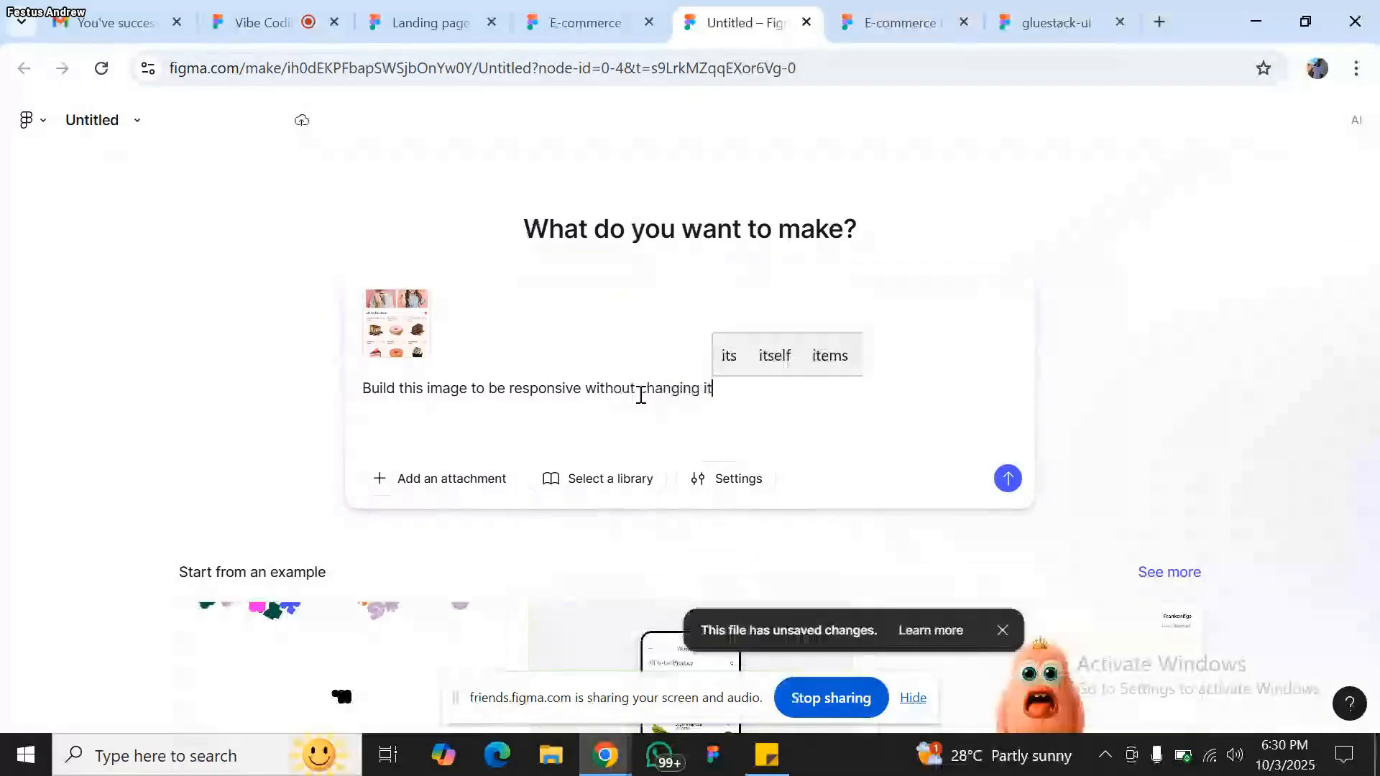
pyautogui.write('s colors ')
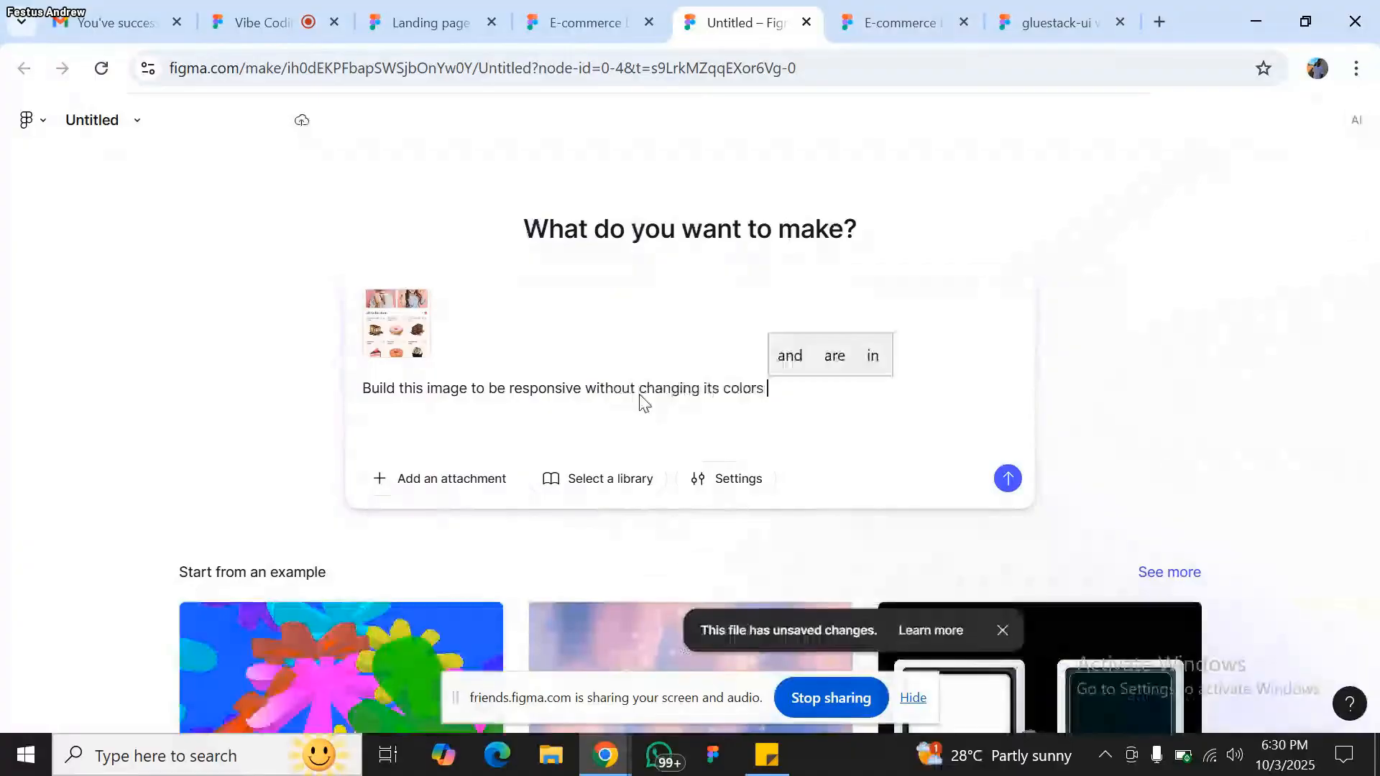
pyautogui.write(', typo')
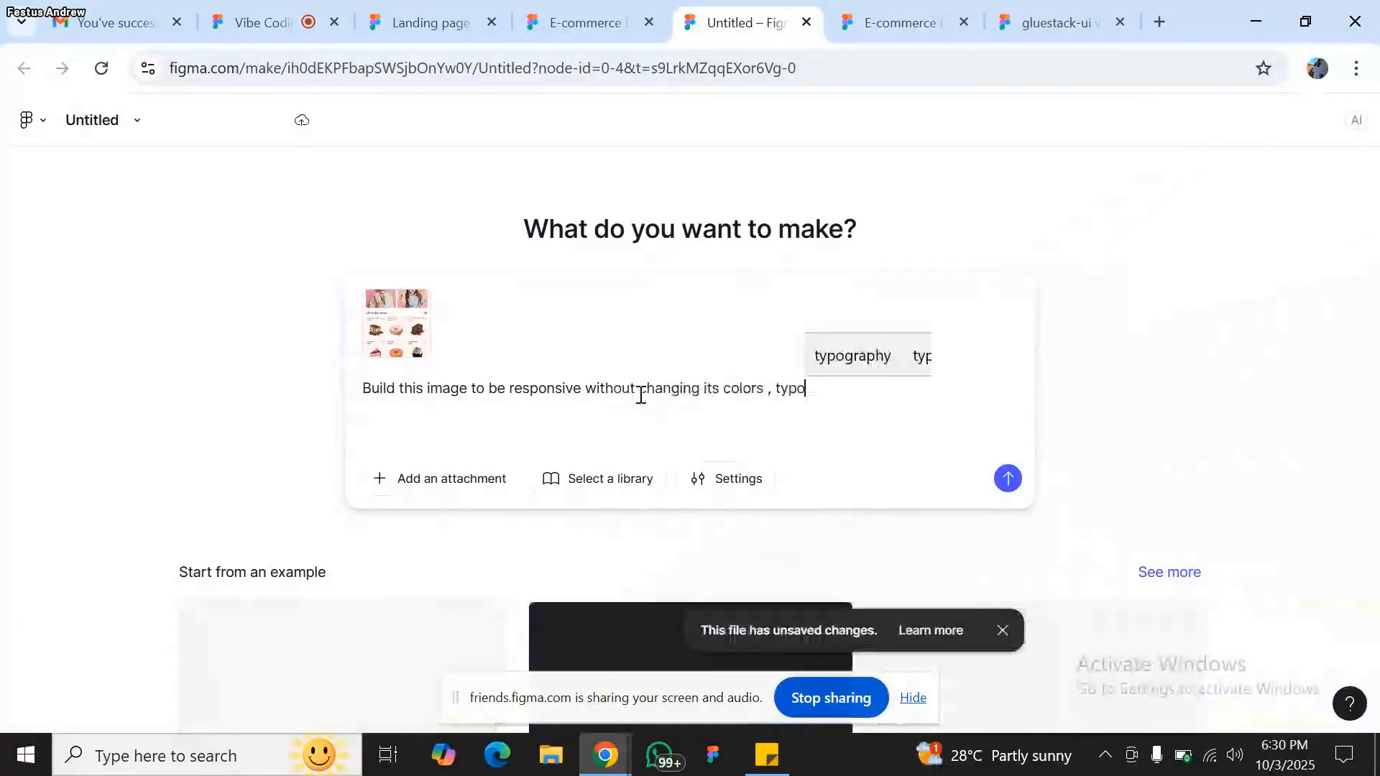
pyautogui.write('gr')
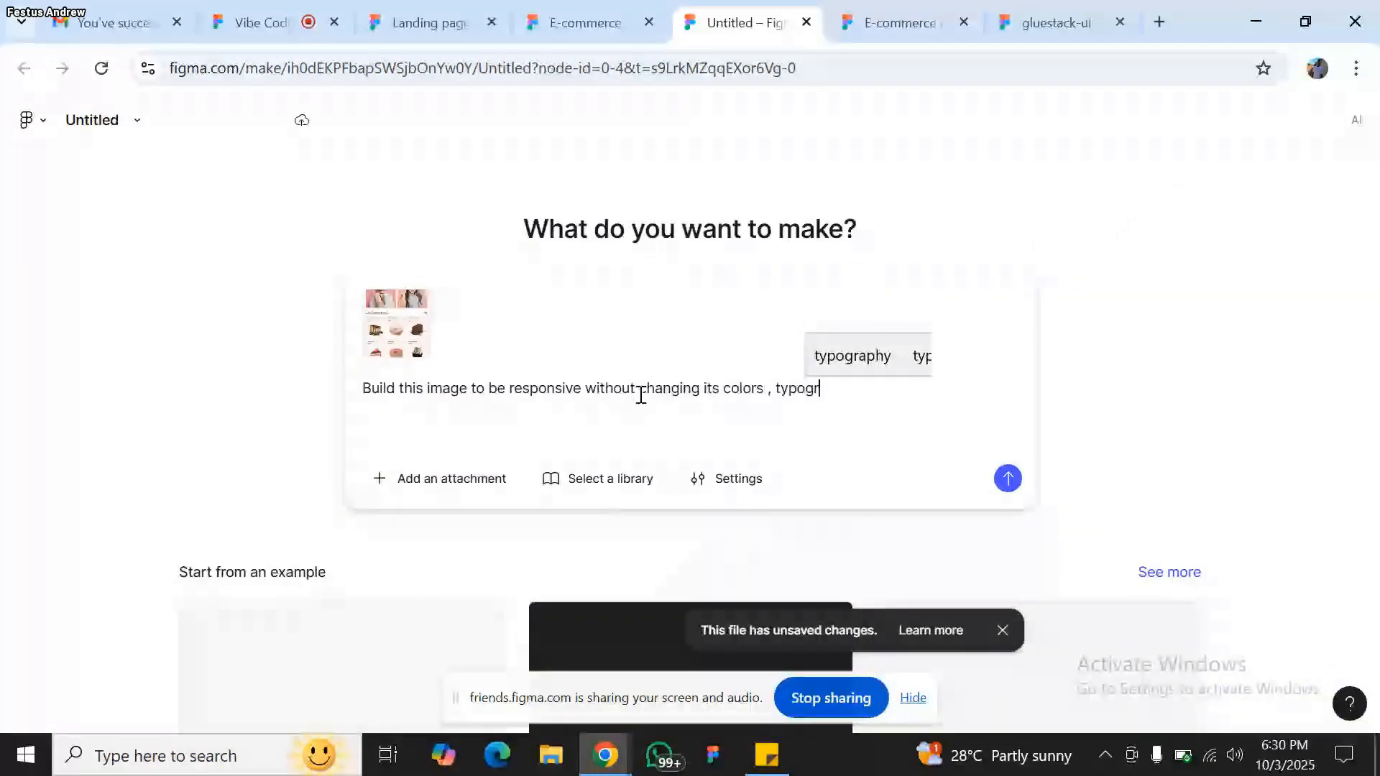
pyautogui.write('a')
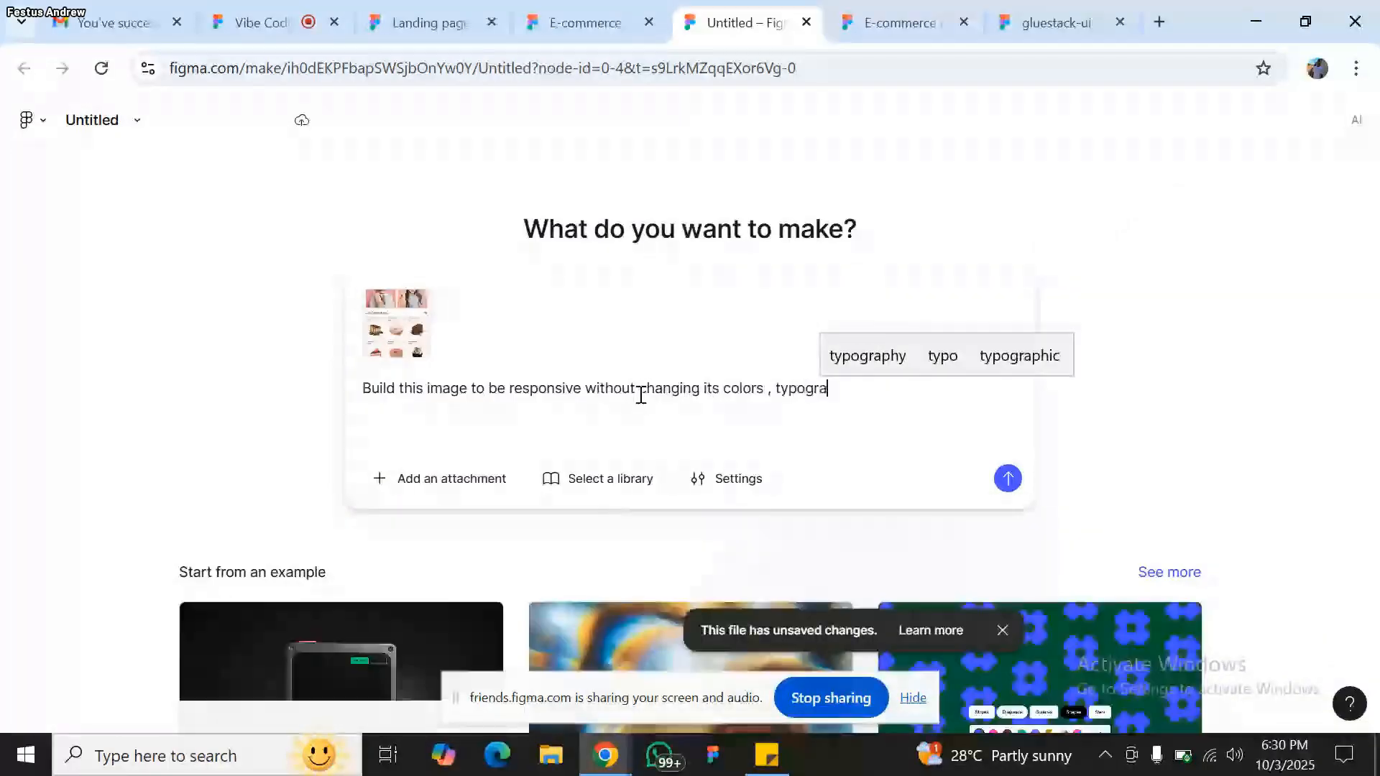
pyautogui.write('phy , and')
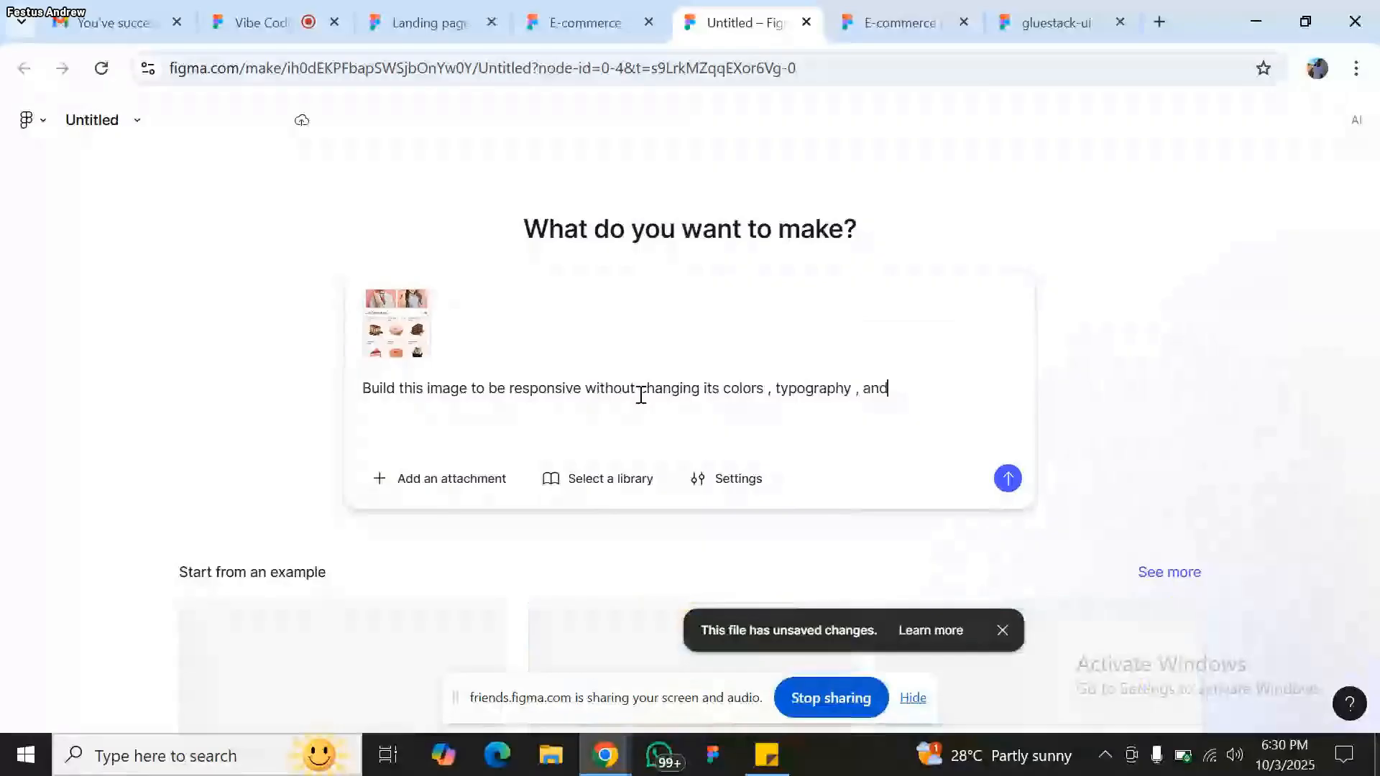
pyautogui.write(' layou')
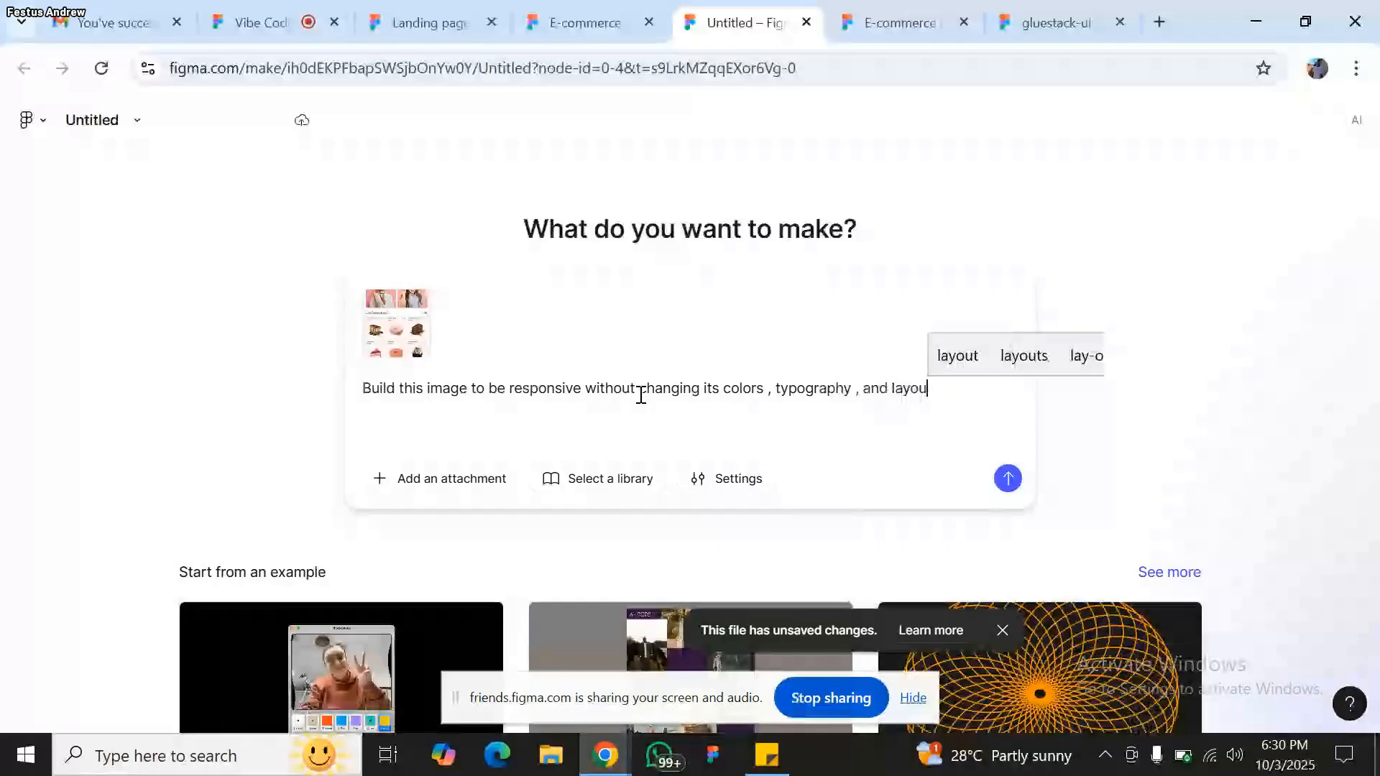
pyautogui.write('ts')
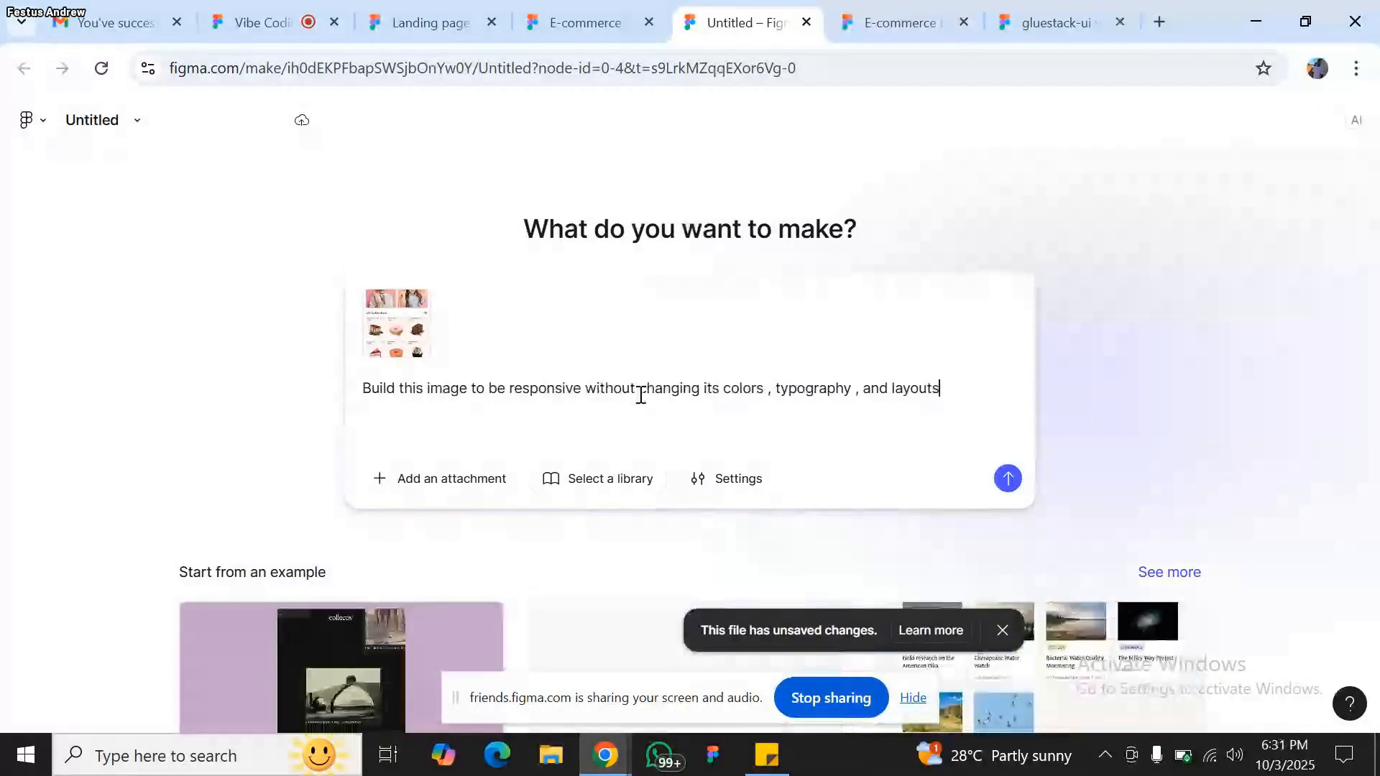
pyautogui.press('Return')
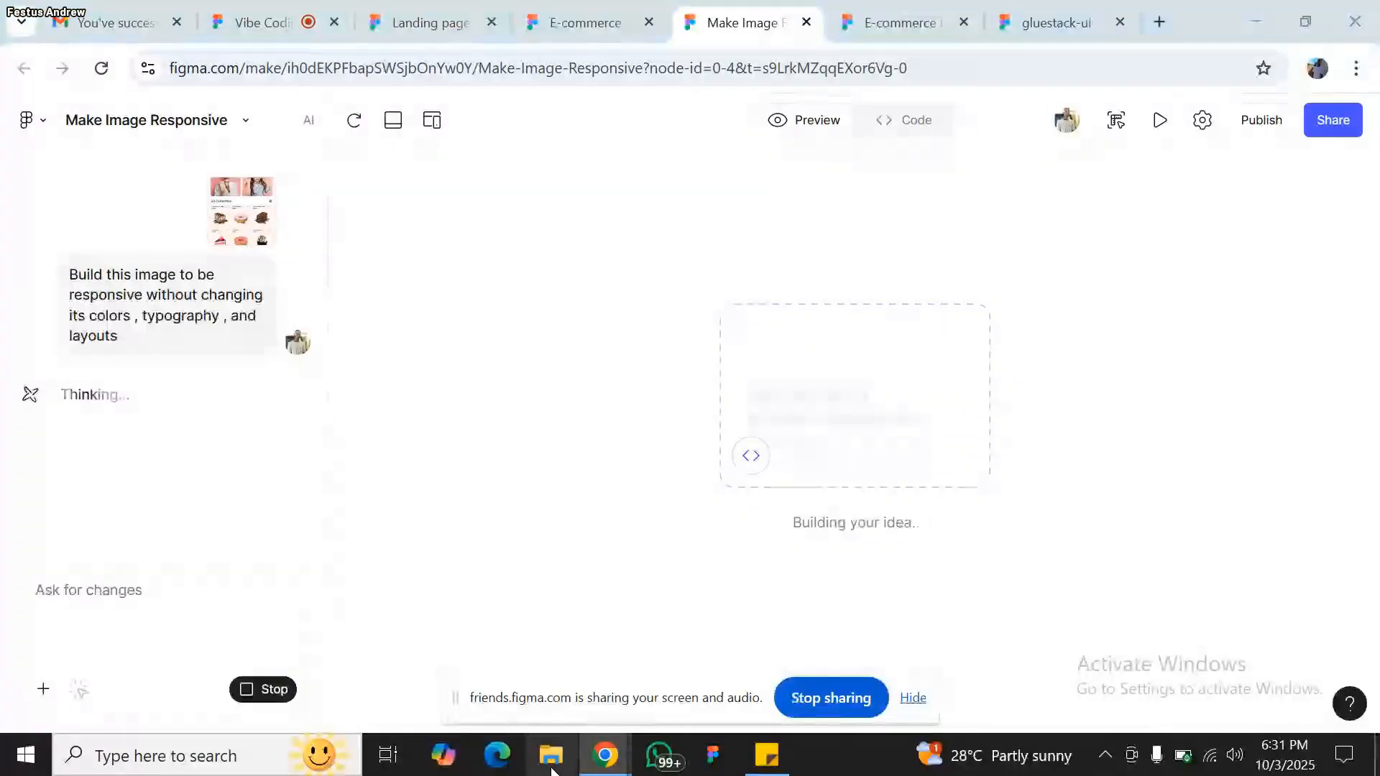
# - Switch to File Explorer and open the recent image "image 1 (1)" from Downloads
pyautogui.click(551, 767)
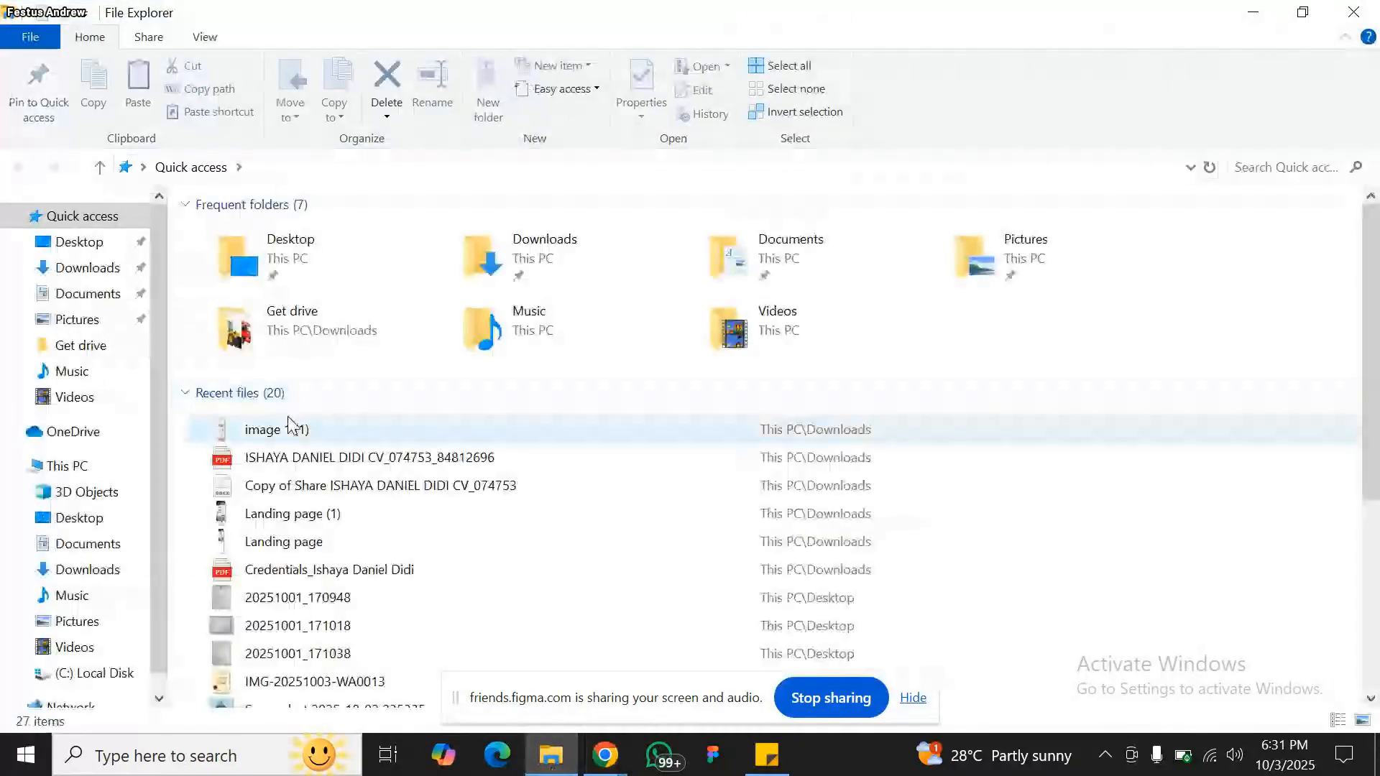
pyautogui.click(292, 430)
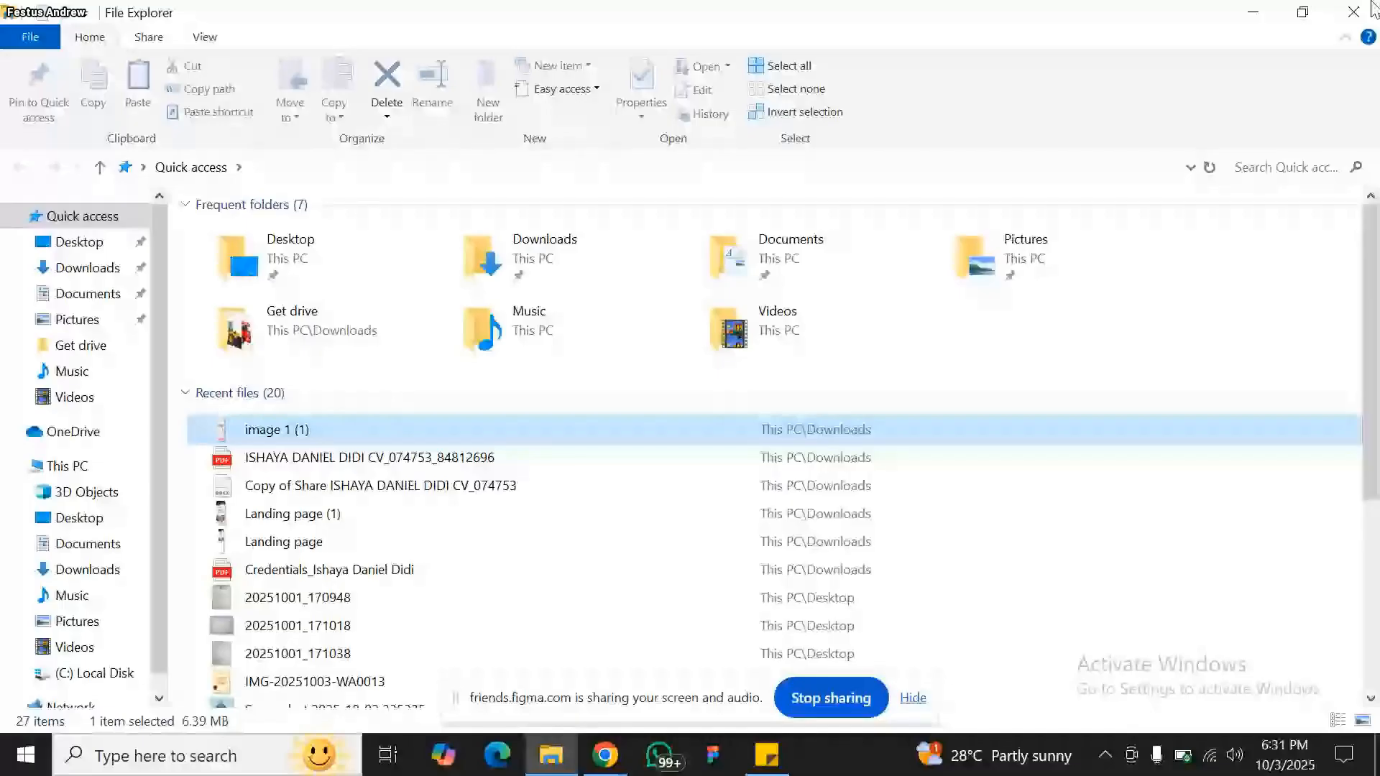
pyautogui.press('Return')
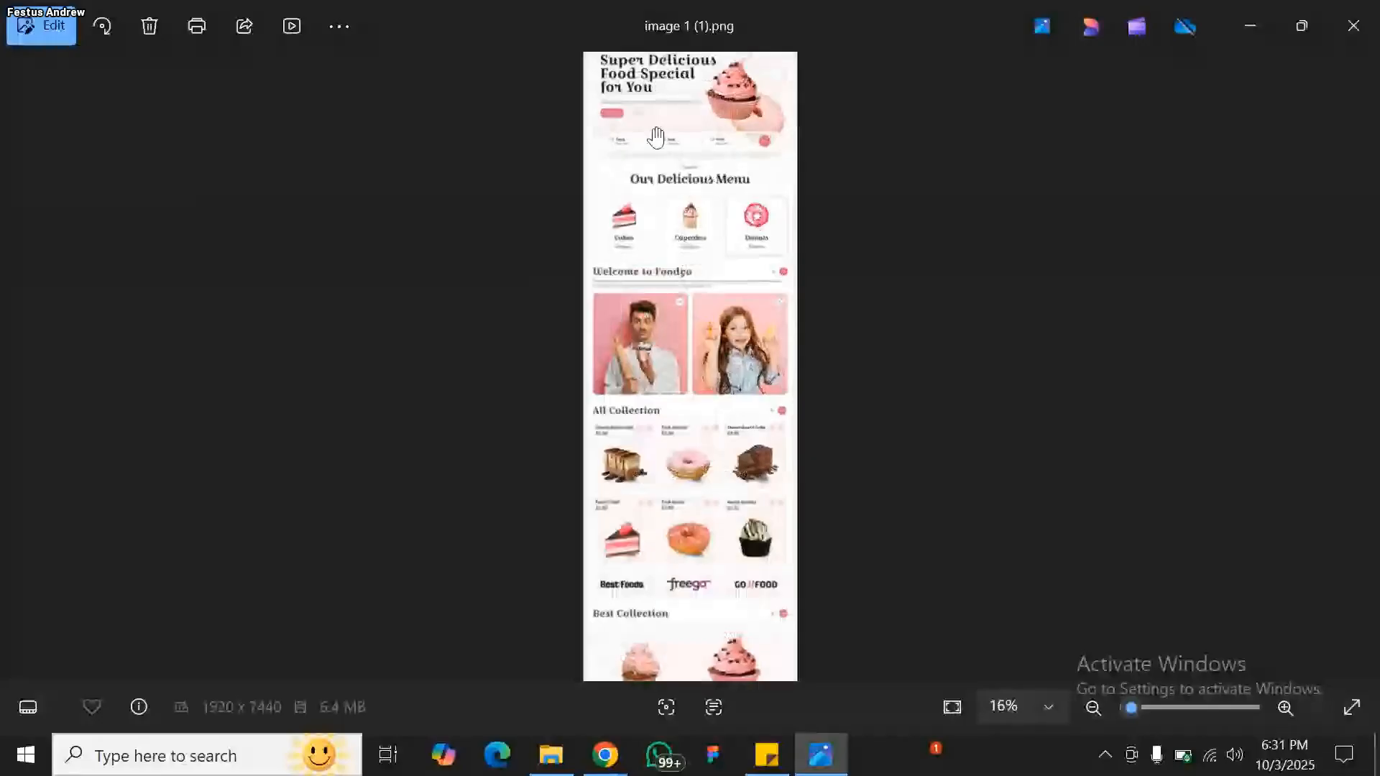
# - Examine the original design image from the hero and menu through the collections to the contact footer
pyautogui.scroll(2, 657, 137)
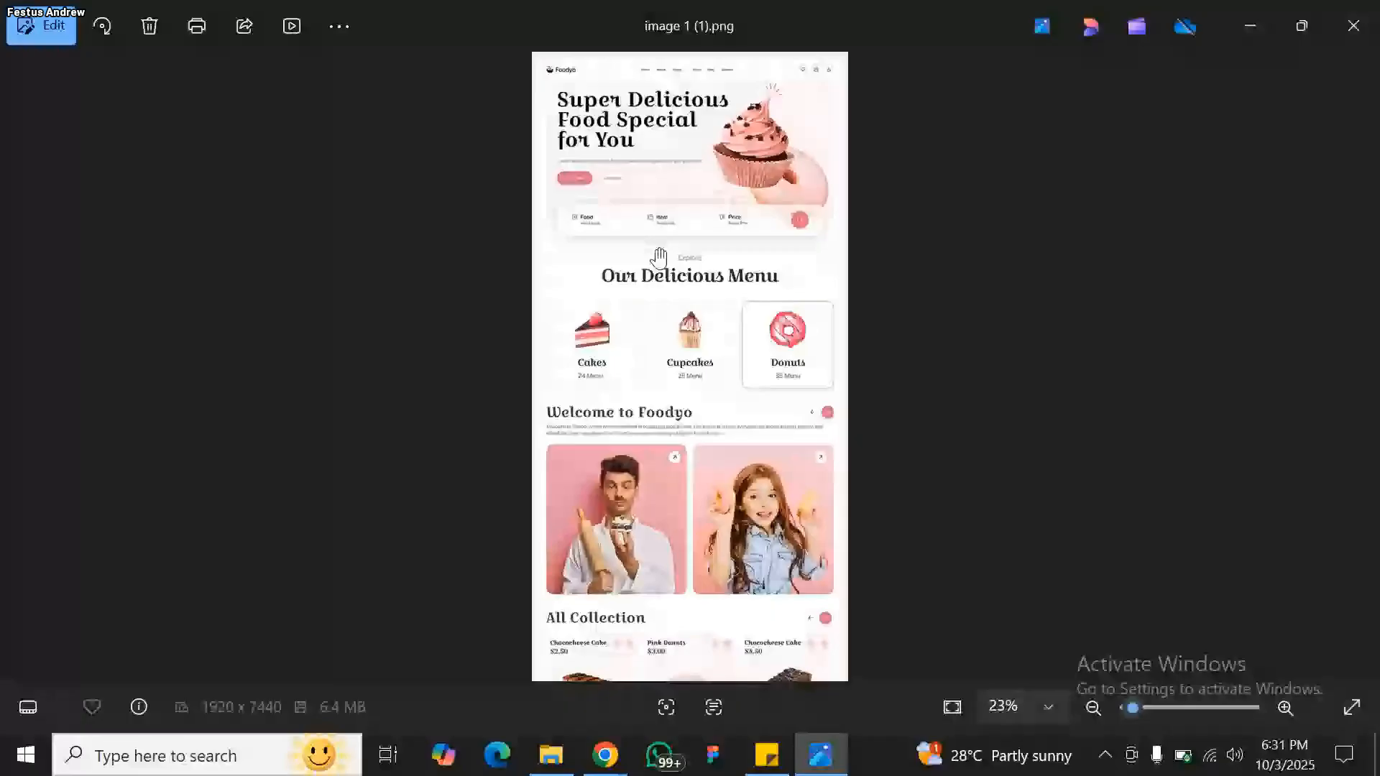
pyautogui.scroll(2, 659, 256)
pyautogui.scroll(1, 659, 256)
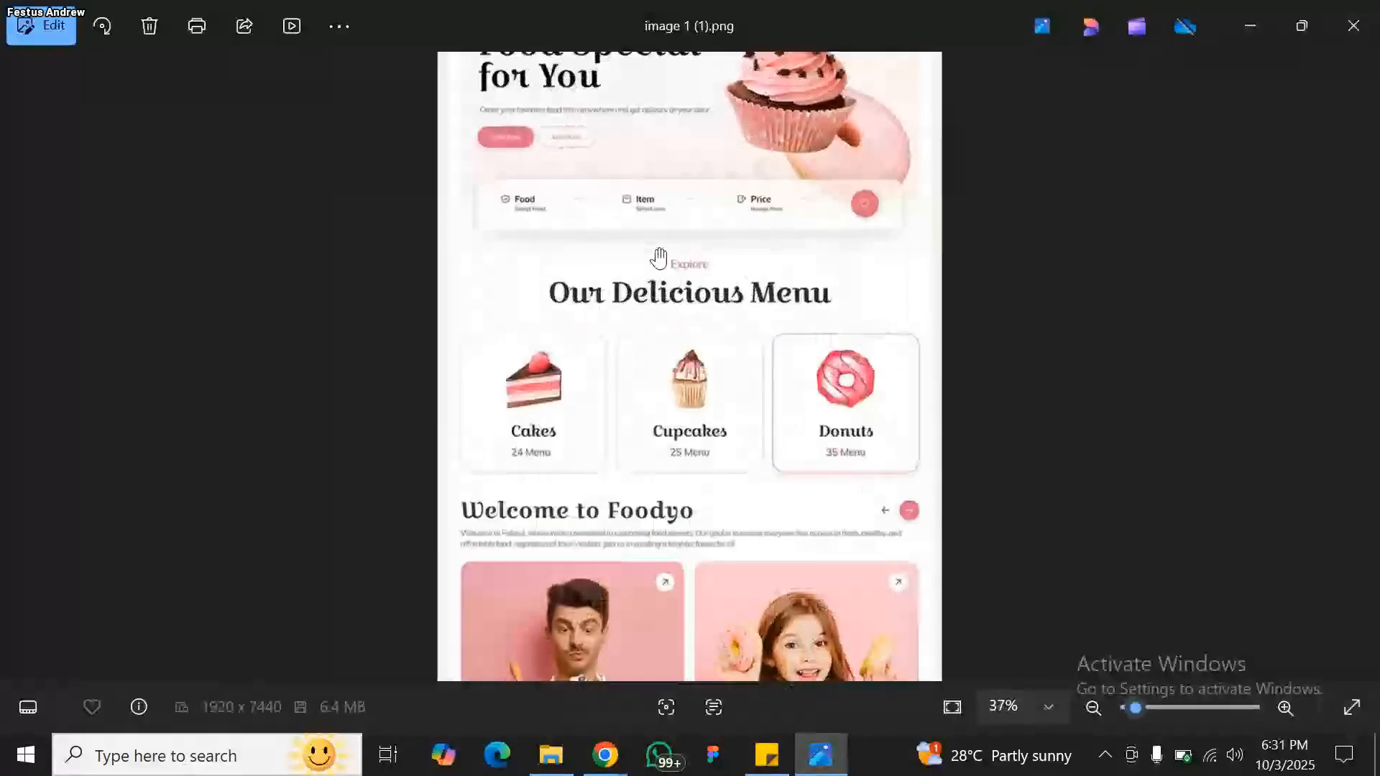
pyautogui.moveTo(659, 257)
pyautogui.mouseDown()
pyautogui.moveTo(654, 441)
pyautogui.moveTo(655, 246)
pyautogui.mouseUp()
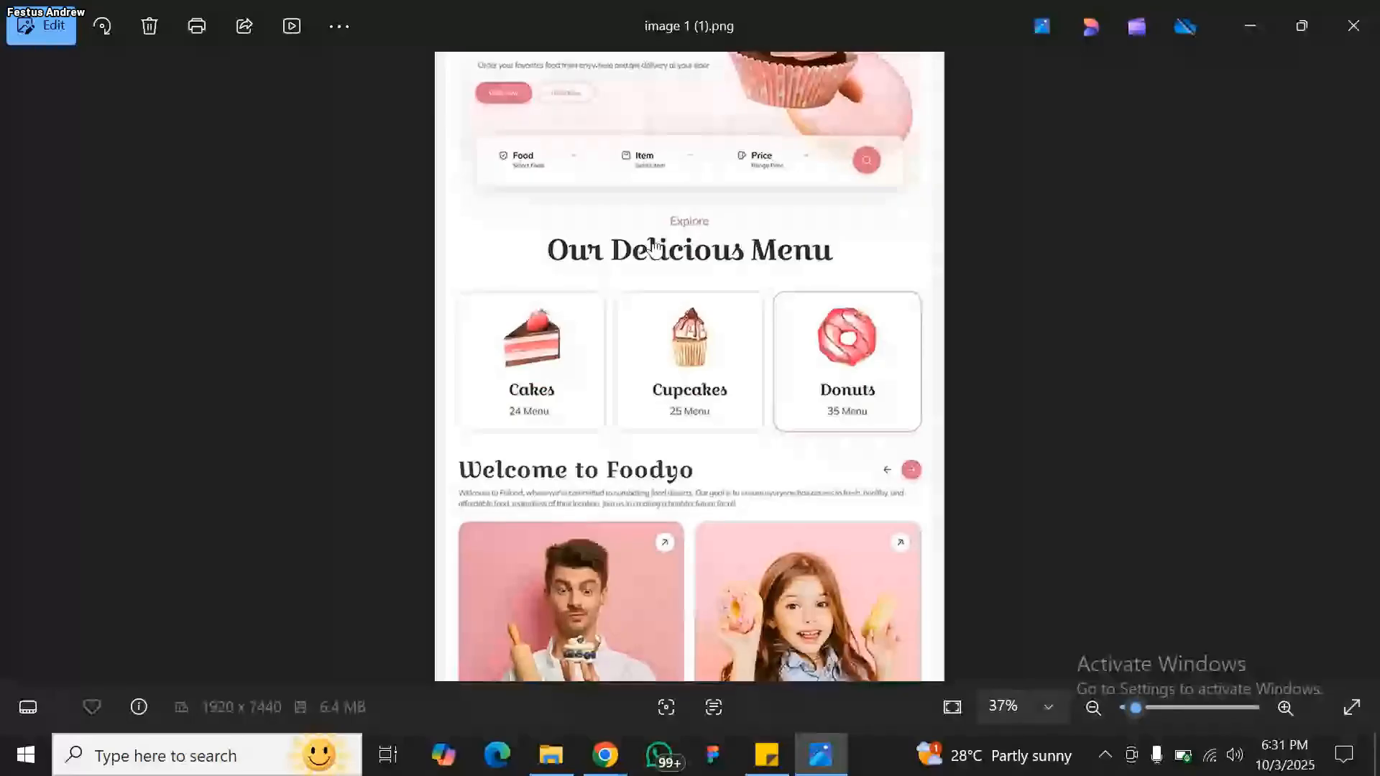
pyautogui.scroll(-6, 654, 246)
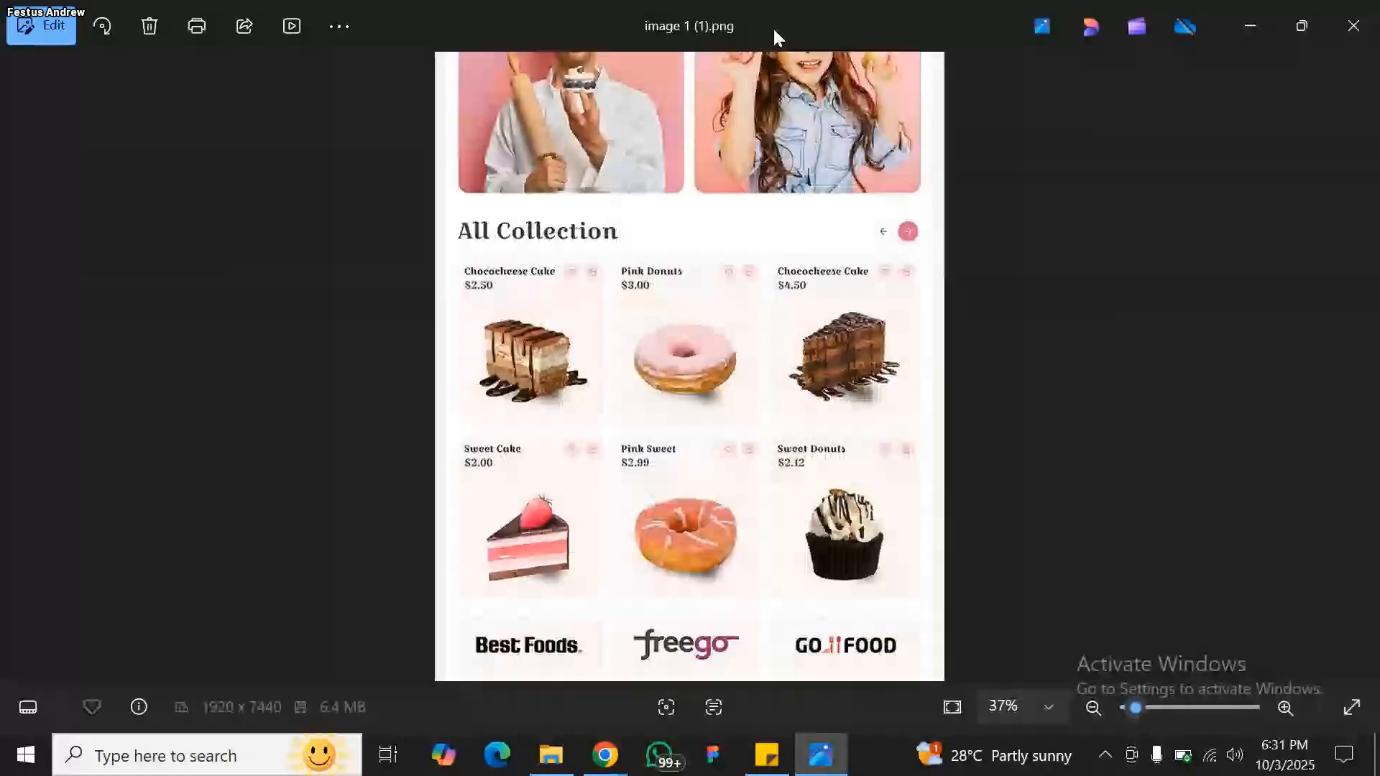
pyautogui.scroll(-3, 679, 340)
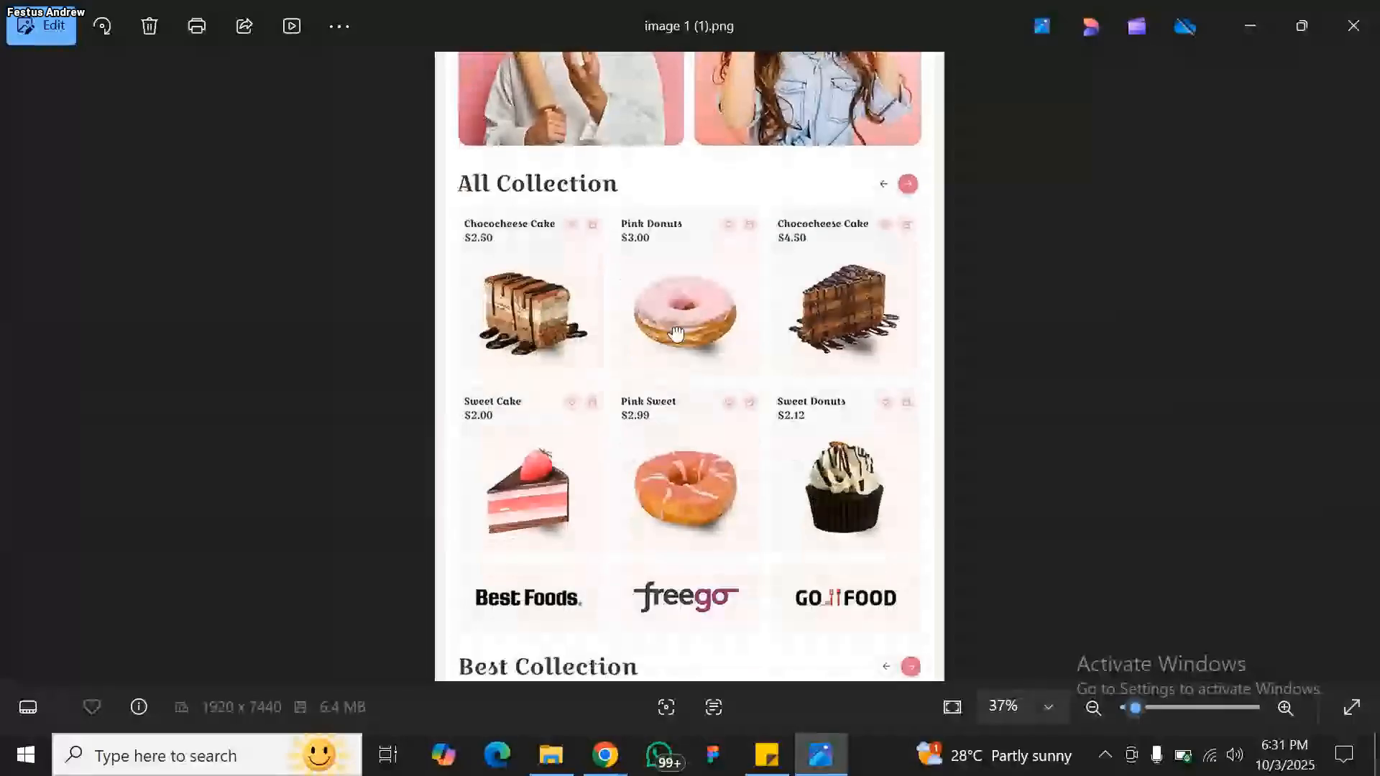
pyautogui.scroll(-2, 667, 404)
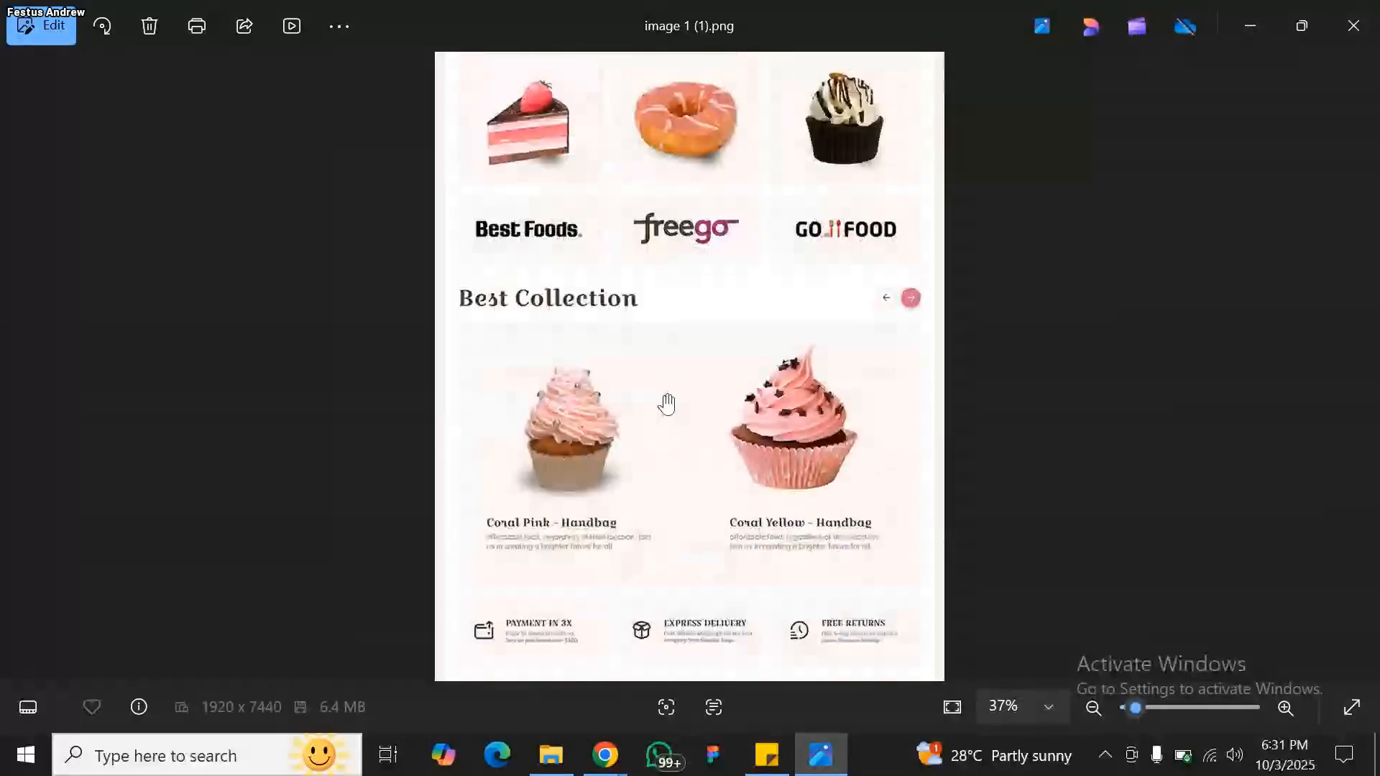
pyautogui.scroll(-2, 667, 404)
pyautogui.scroll(-1, 681, 467)
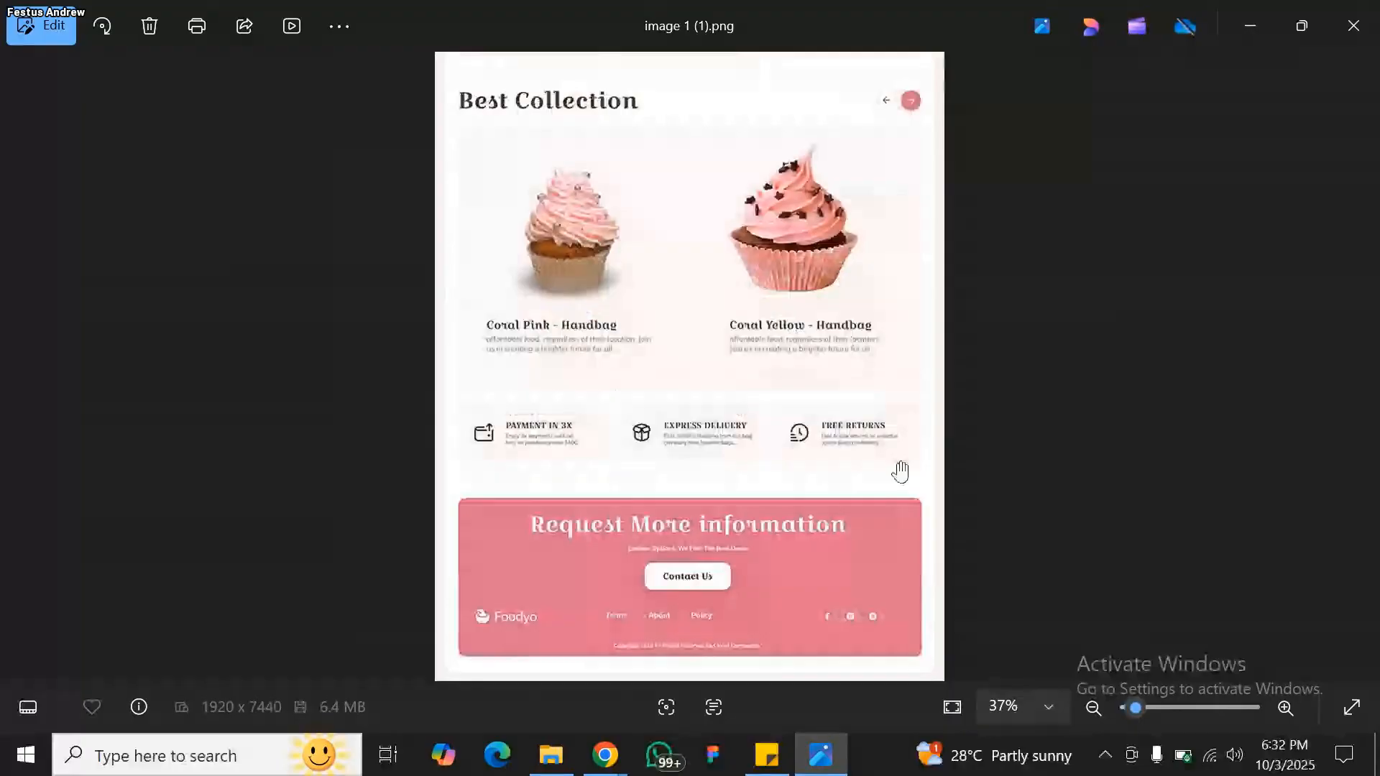
# - Return to the Make Image Responsive file in the browser and show its generated code
pyautogui.hotkey('alt', 'Tab')
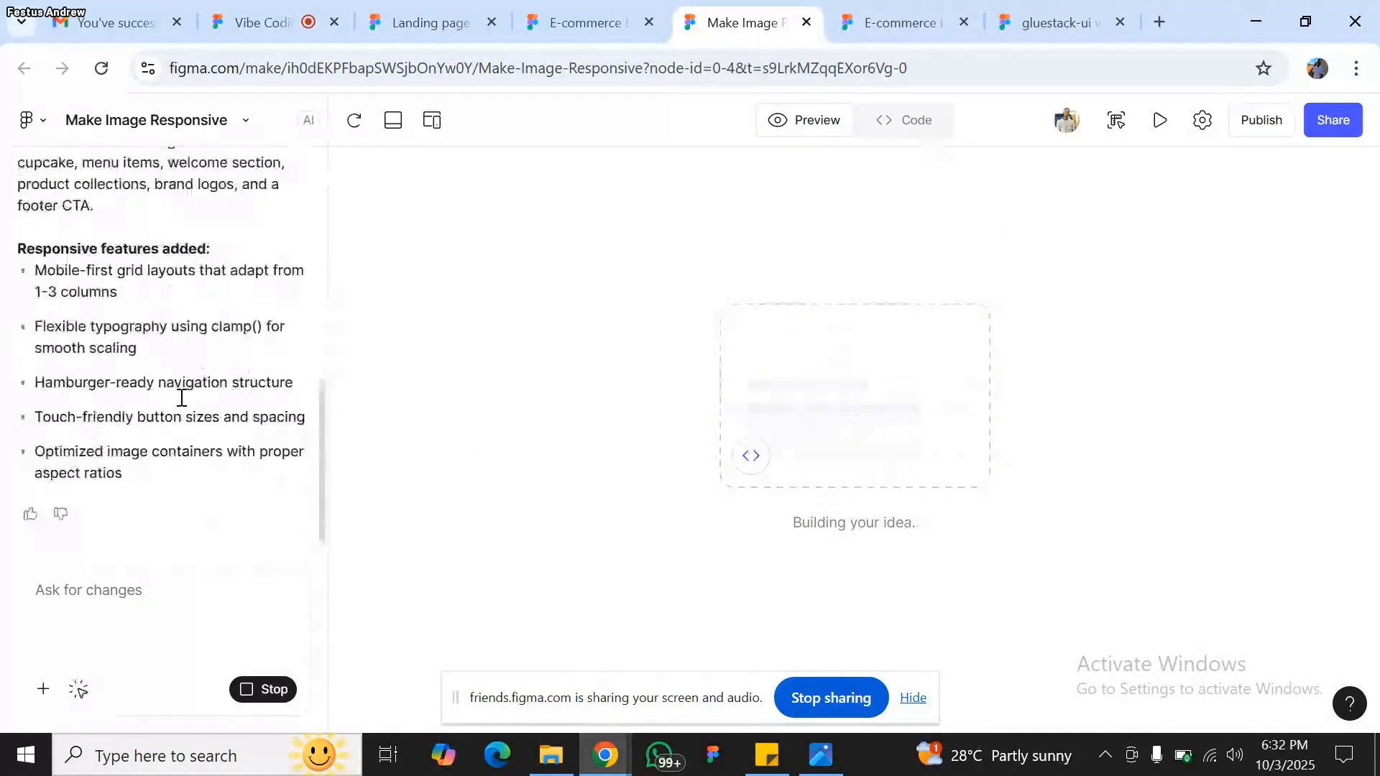
pyautogui.click(904, 130)
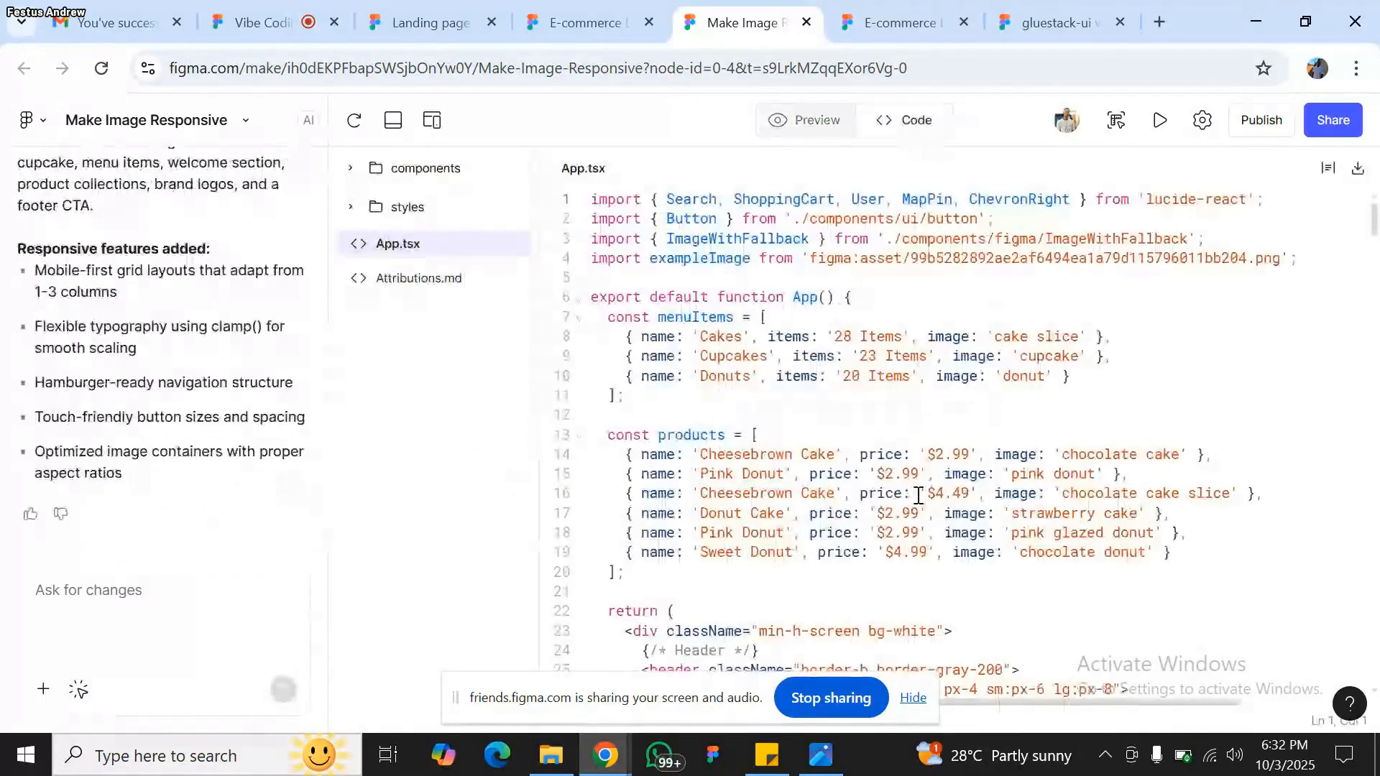
# - Read through the App.tsx code from the menu and product data down to the header and hero section
pyautogui.scroll(-2, 918, 496)
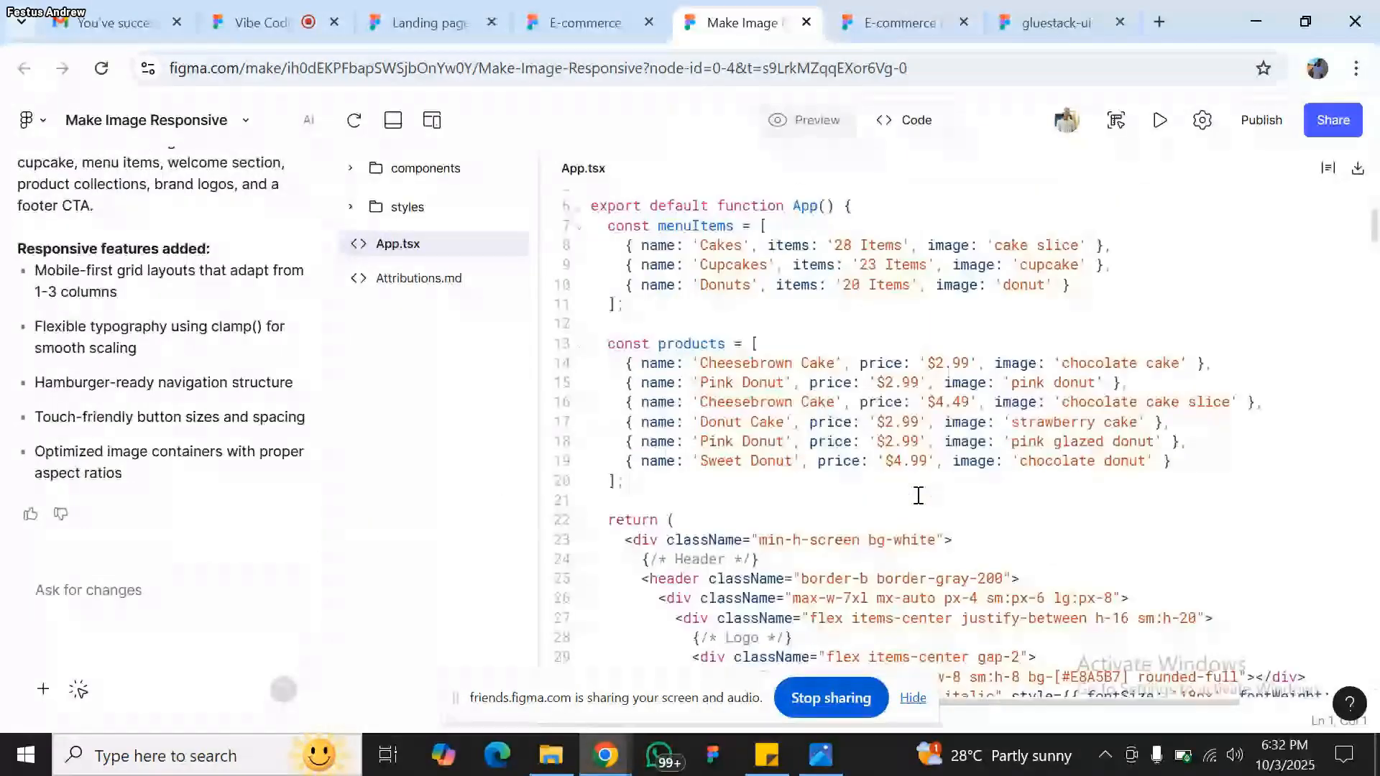
pyautogui.scroll(-10, 919, 496)
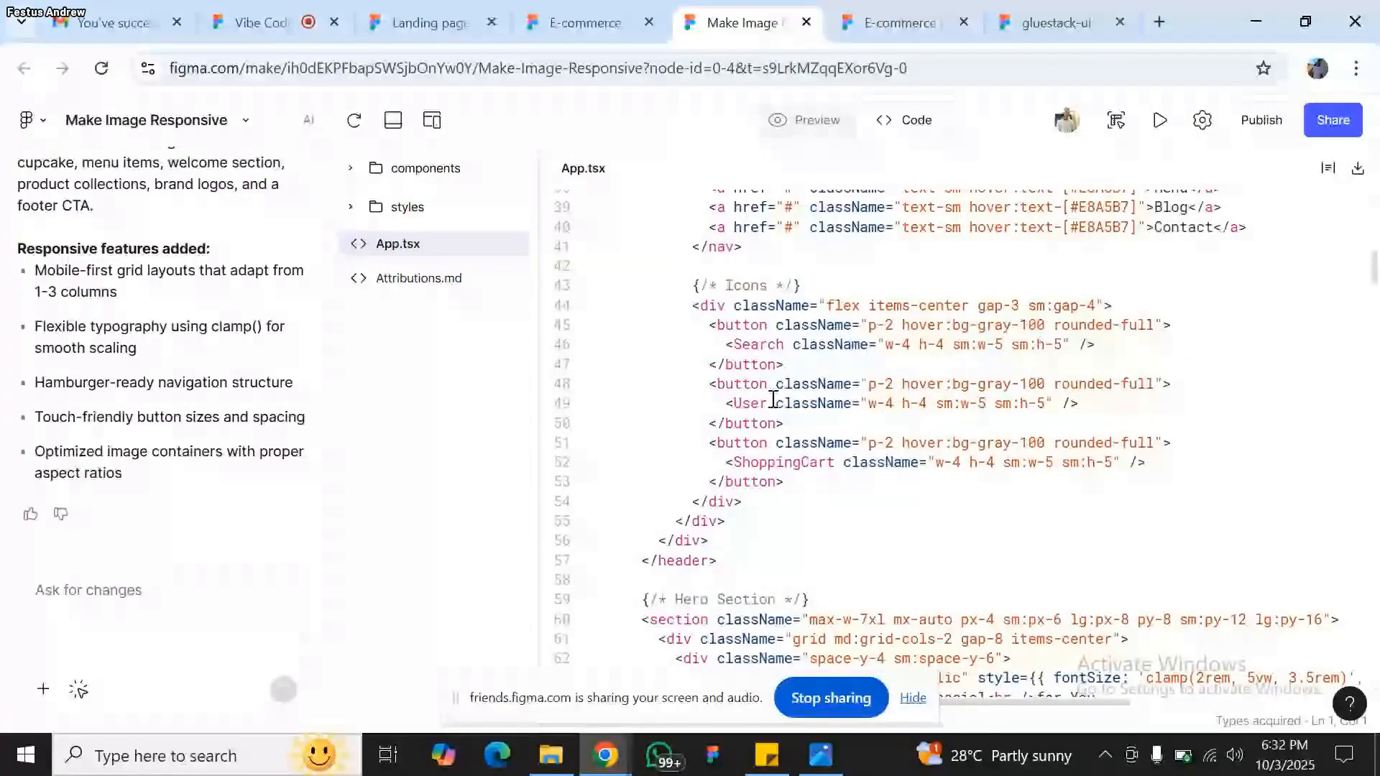
pyautogui.scroll(-2, 877, 527)
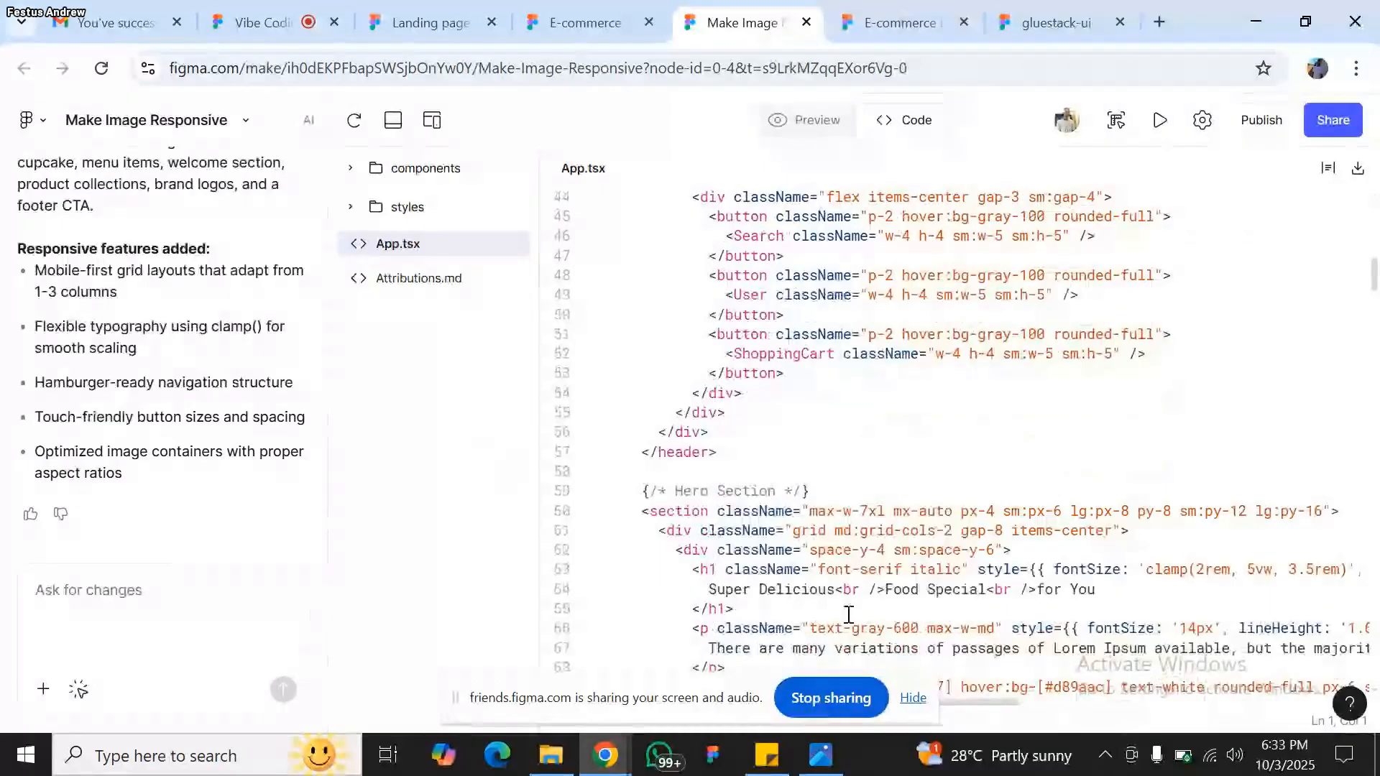
pyautogui.scroll(-2, 849, 615)
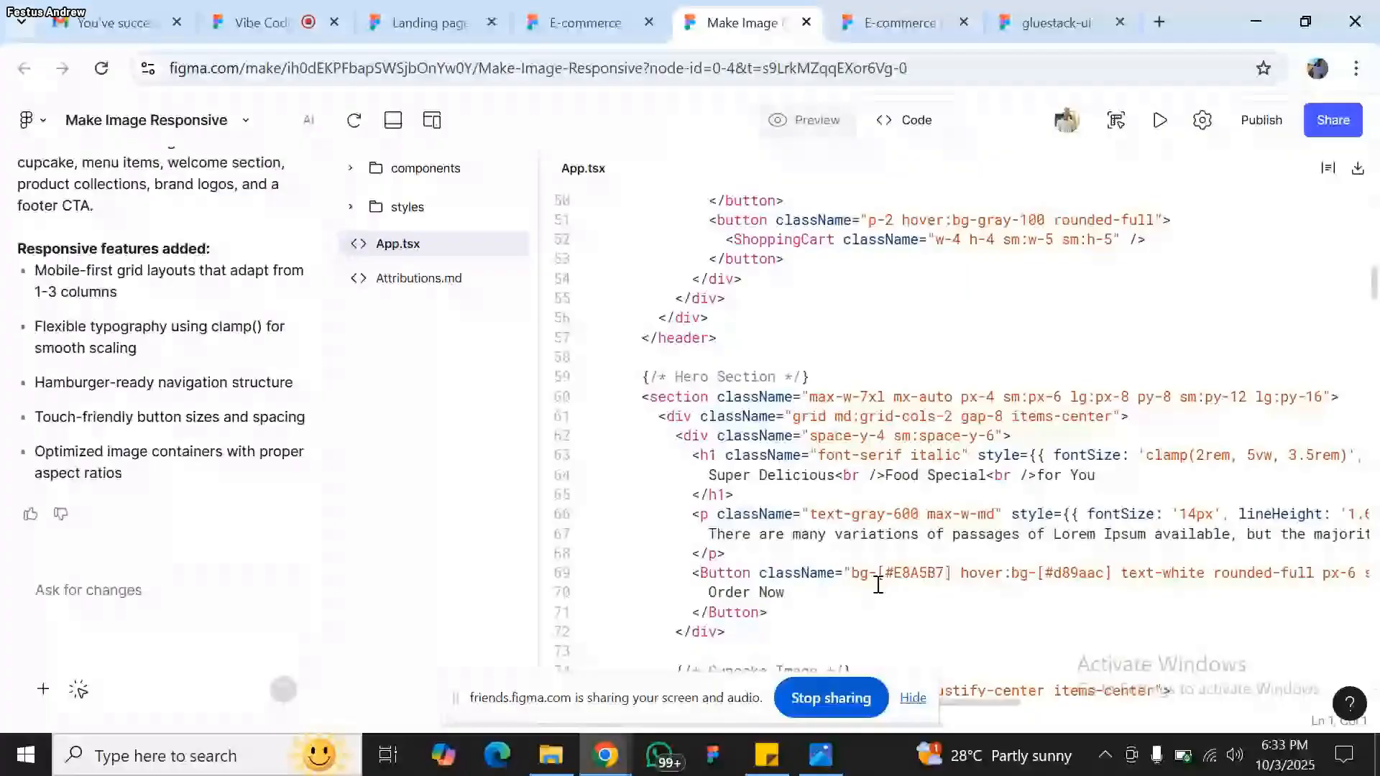
pyautogui.scroll(-1, 878, 585)
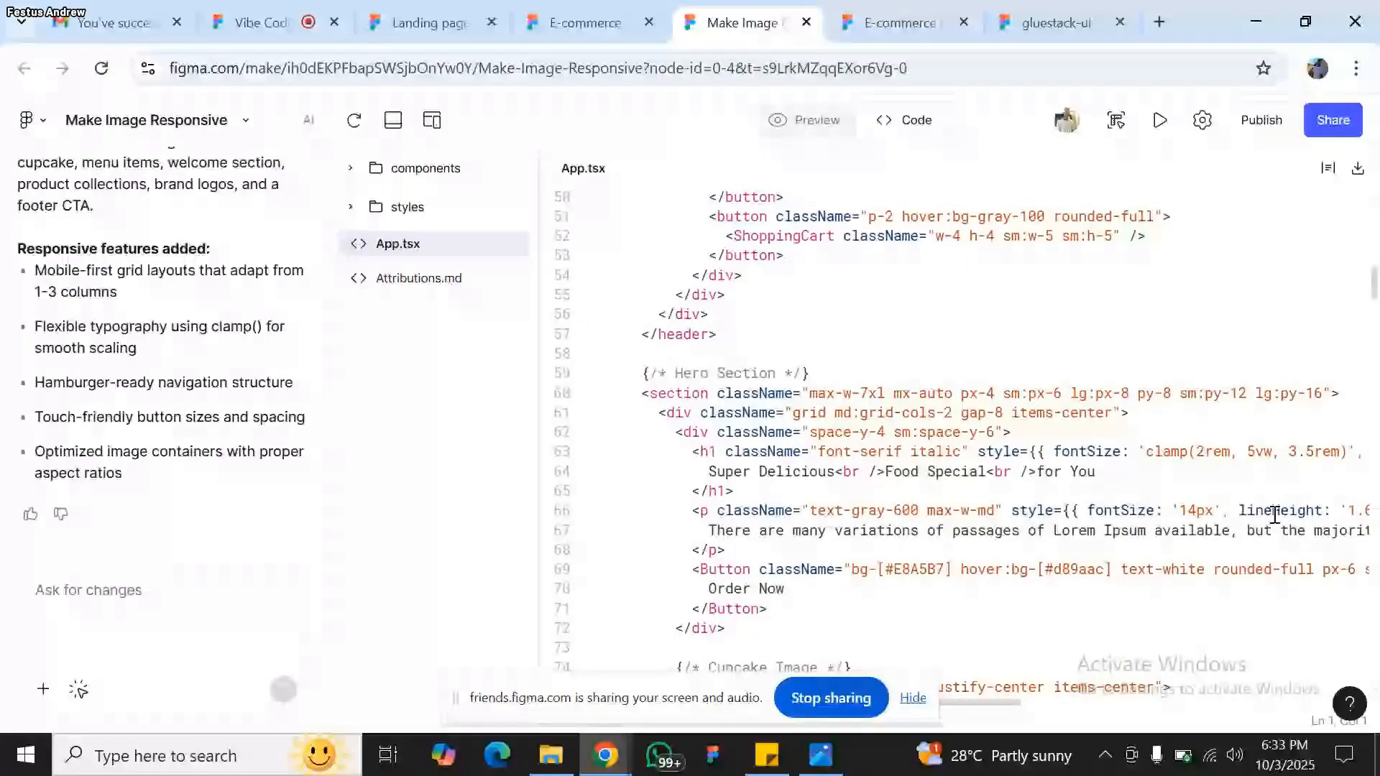
pyautogui.scroll(-2, 770, 221)
# - Switch back to the page preview and review the chat summary of the generated site and its responsive features
pyautogui.click(782, 121)
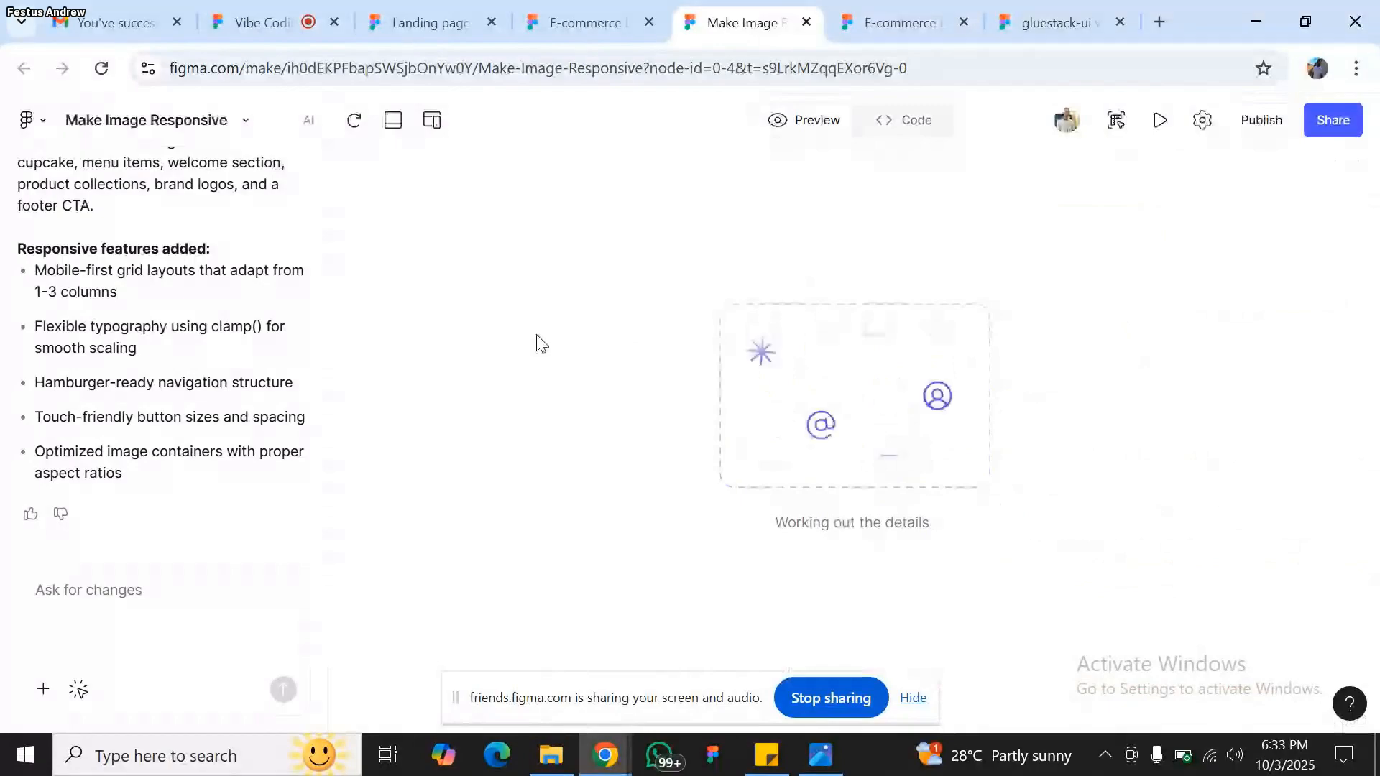
pyautogui.scroll(4, 144, 257)
pyautogui.scroll(-1, 144, 251)
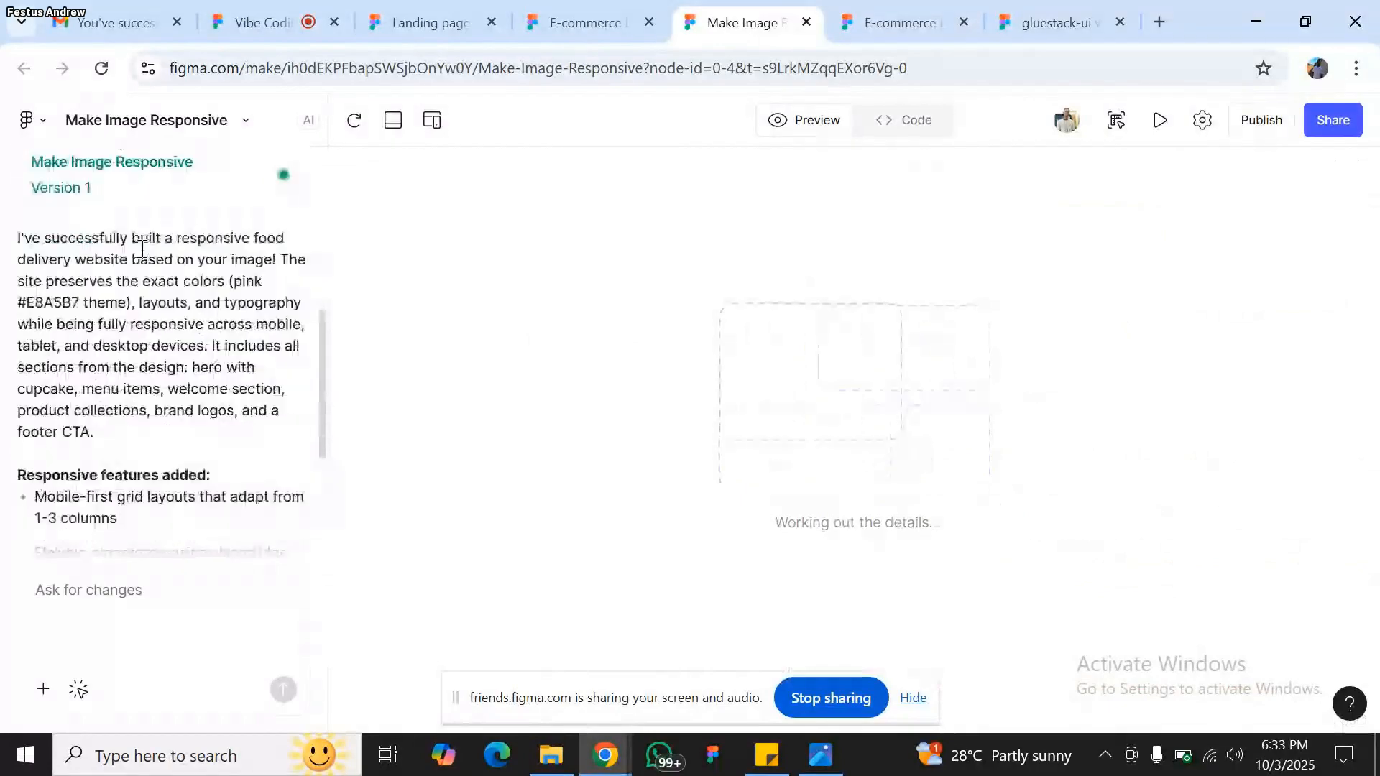
pyautogui.scroll(1, 142, 249)
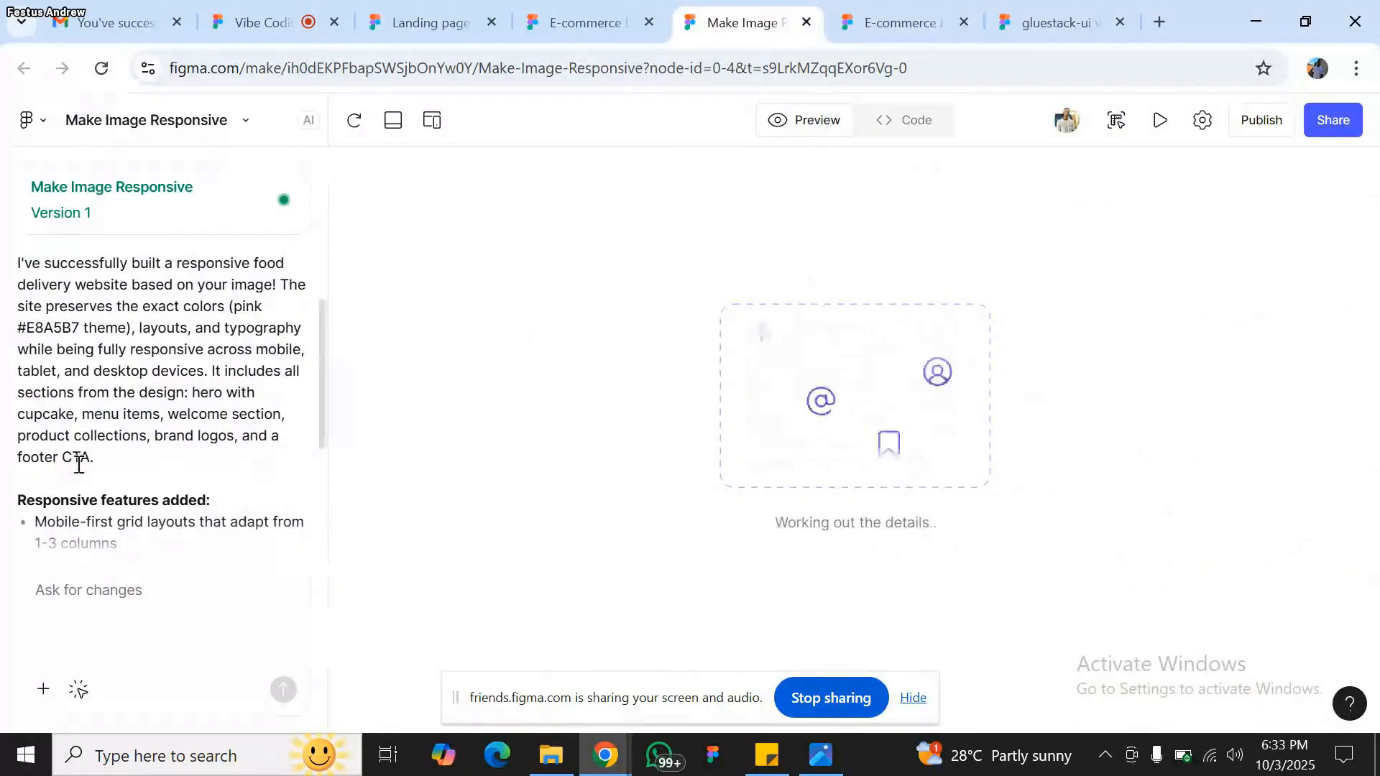
pyautogui.scroll(-1, 79, 464)
pyautogui.scroll(-3, 79, 464)
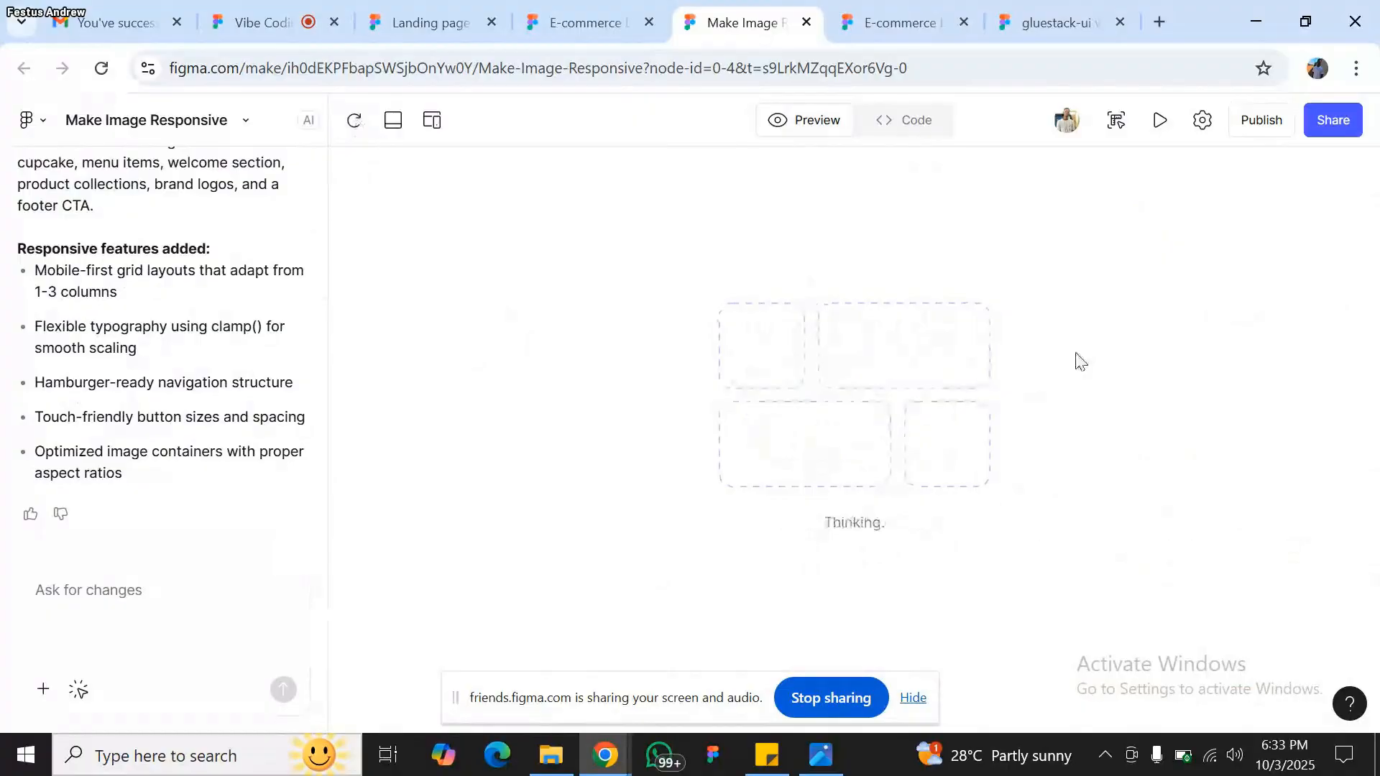
# - Return to the generated code and examine the root variables in globals.css from the styles folder
pyautogui.click(902, 121)
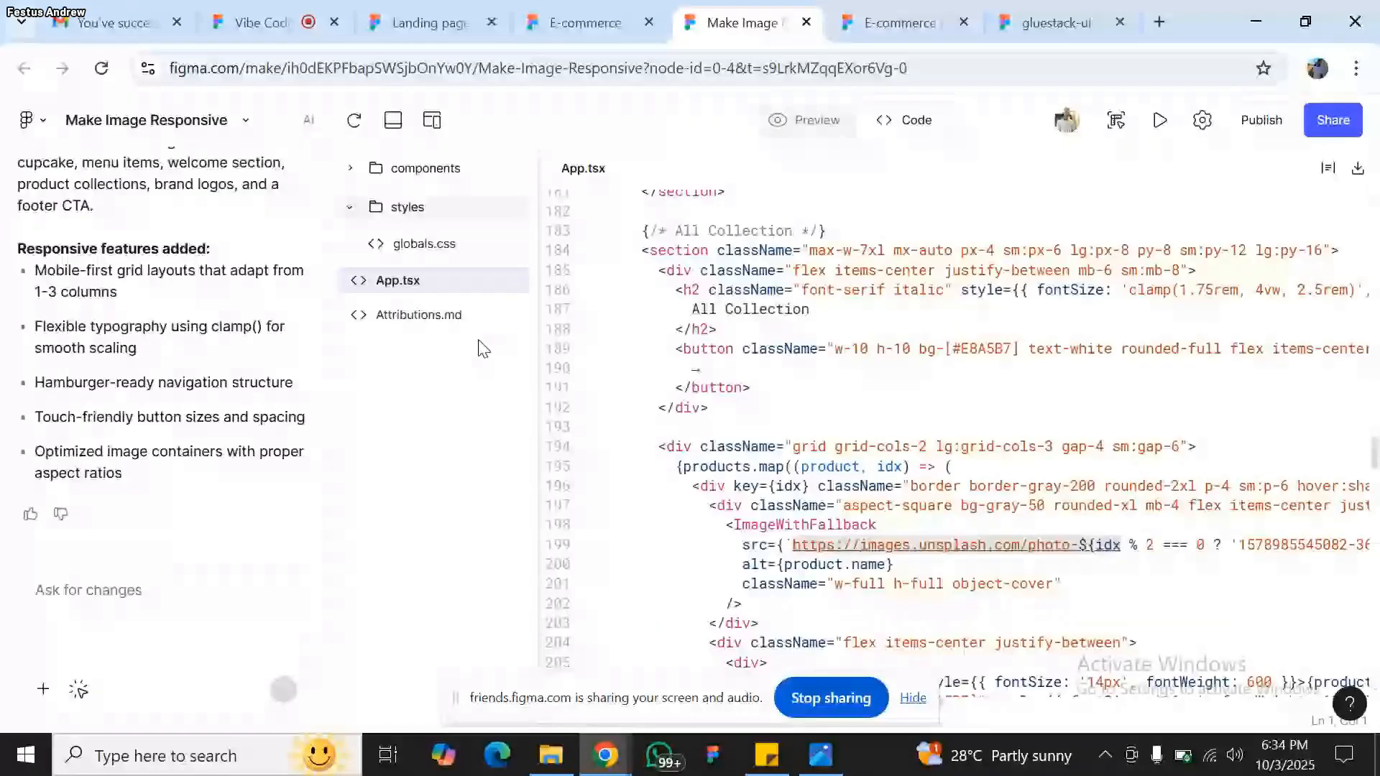
pyautogui.click(425, 247)
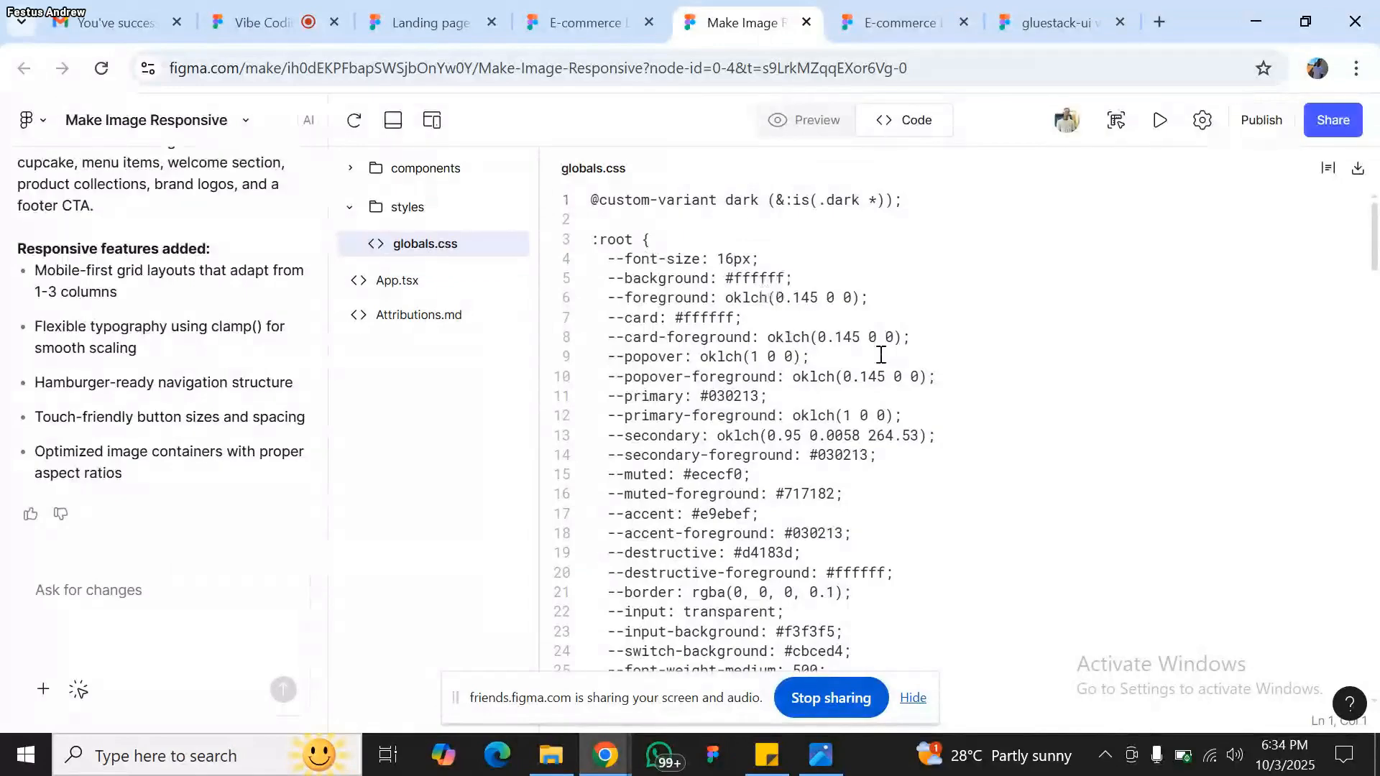
pyautogui.scroll(-1, 880, 355)
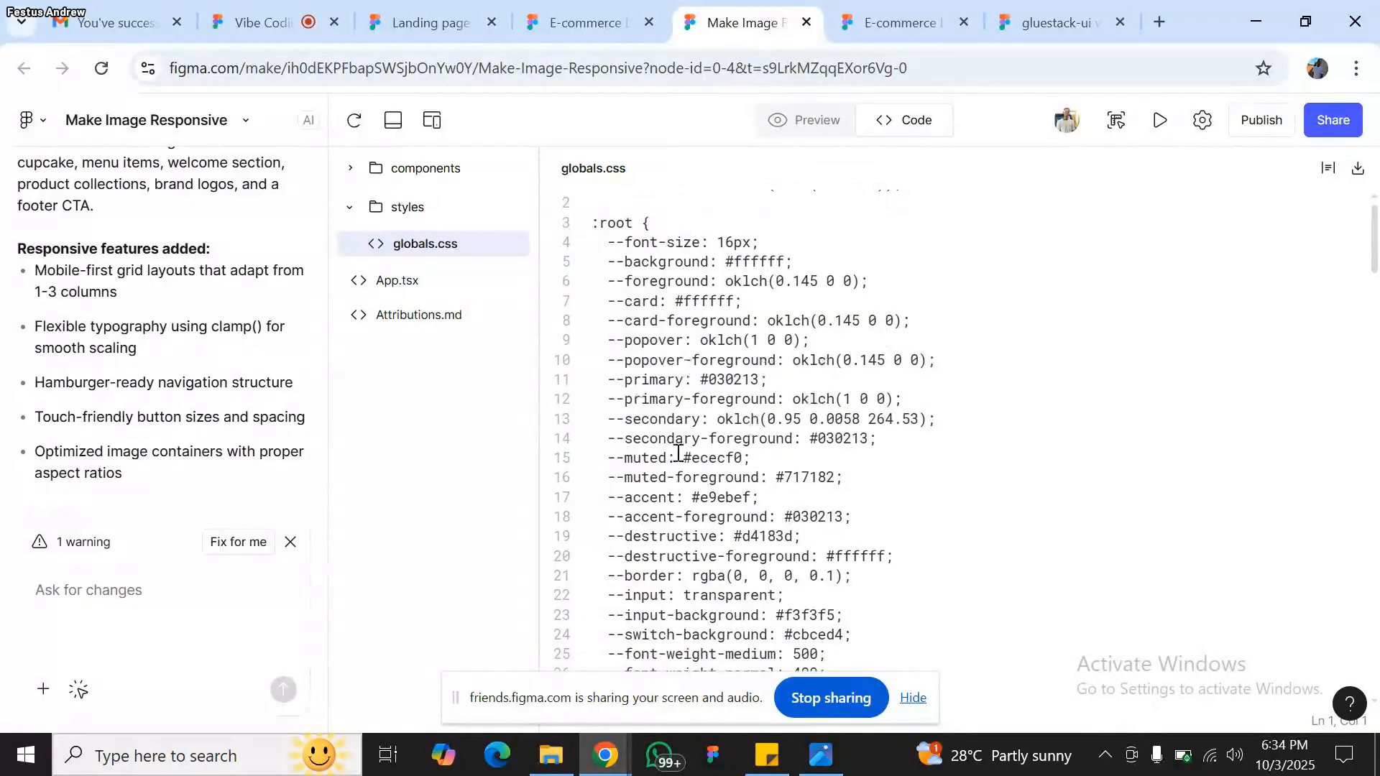
pyautogui.scroll(-2, 678, 453)
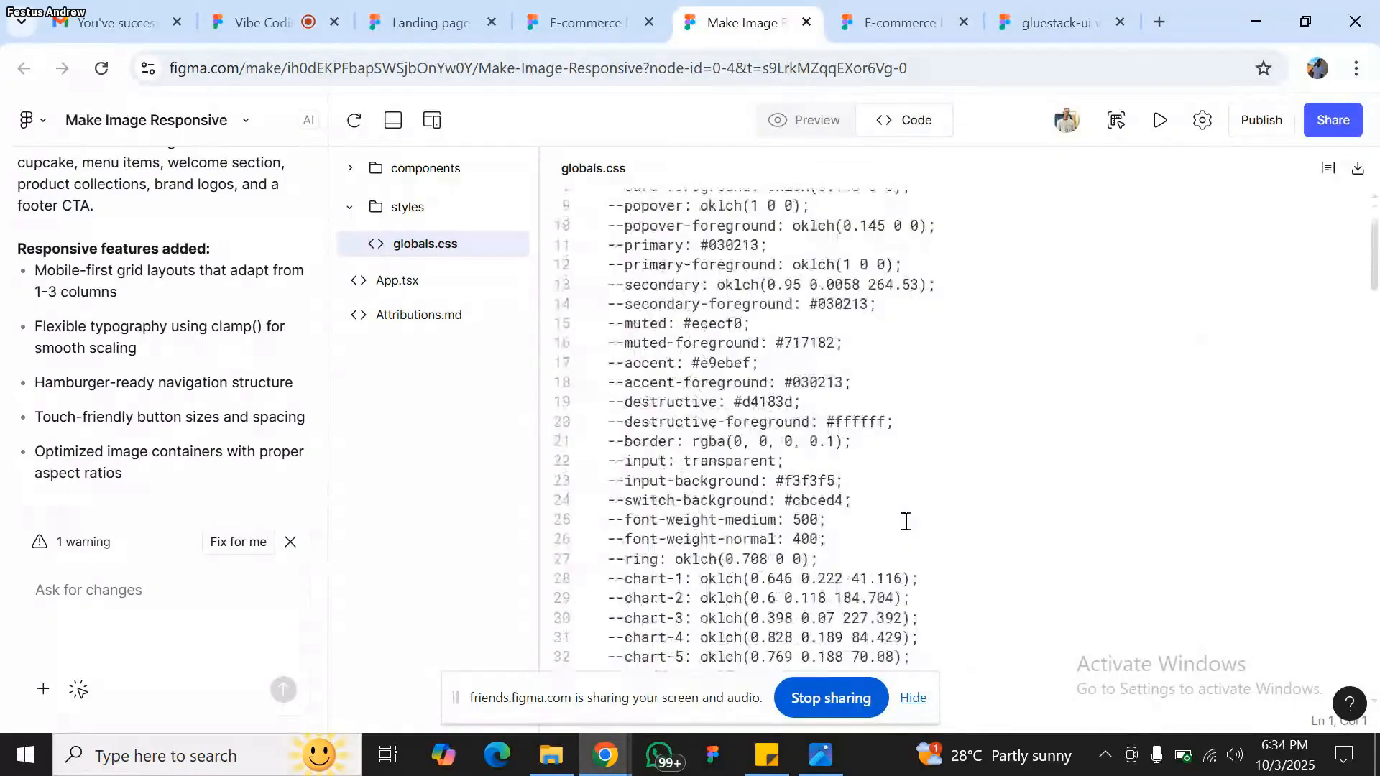
pyautogui.scroll(-1, 905, 522)
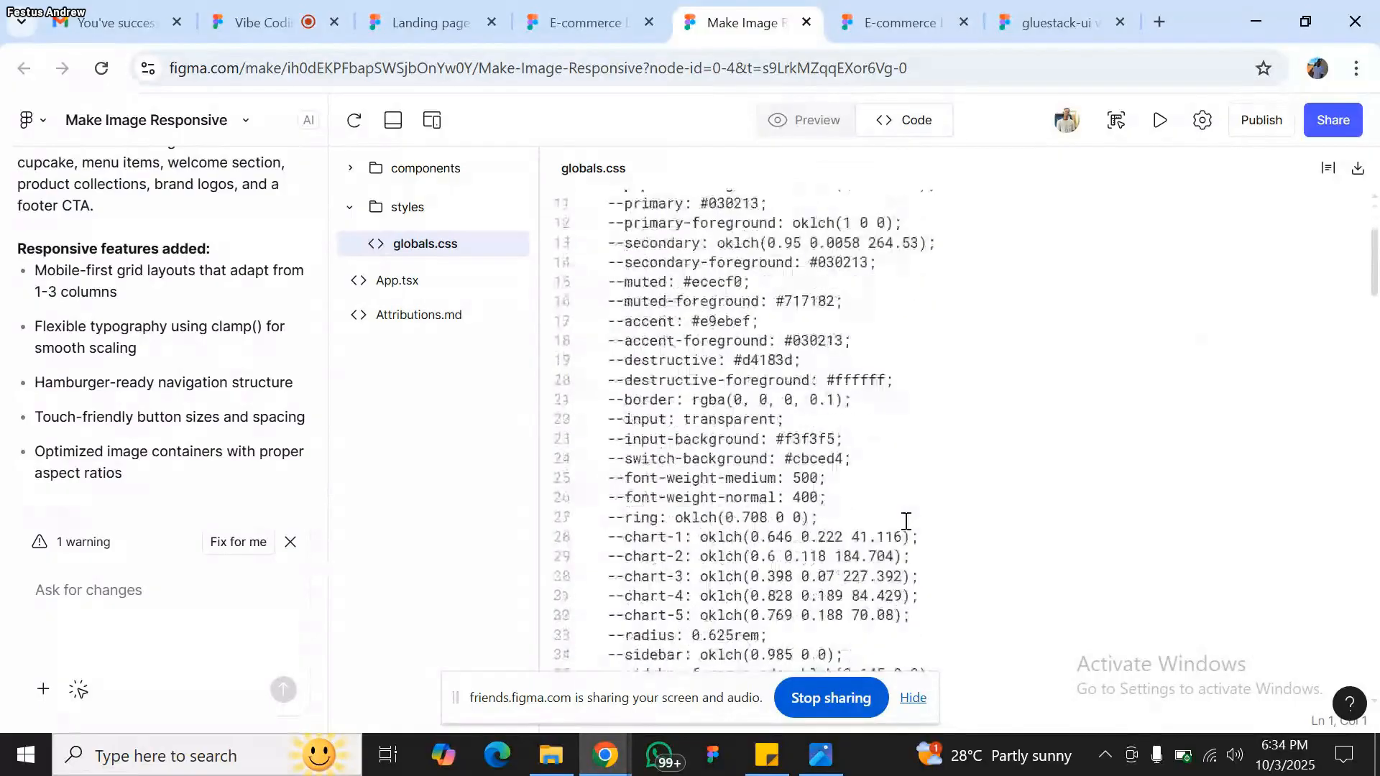
# - Show the preview of the generated Foodgo page and review it from the hero down to the footer
pyautogui.click(836, 121)
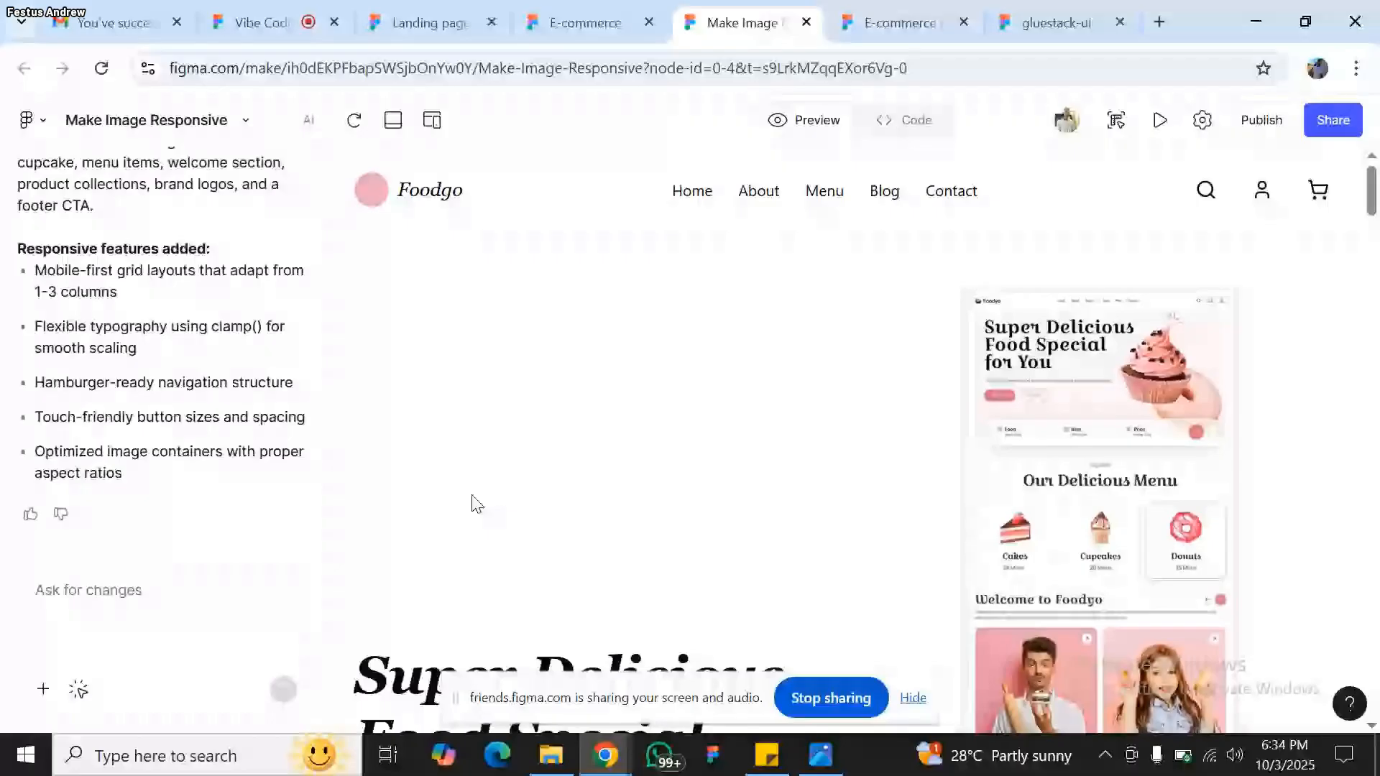
pyautogui.scroll(-5, 474, 503)
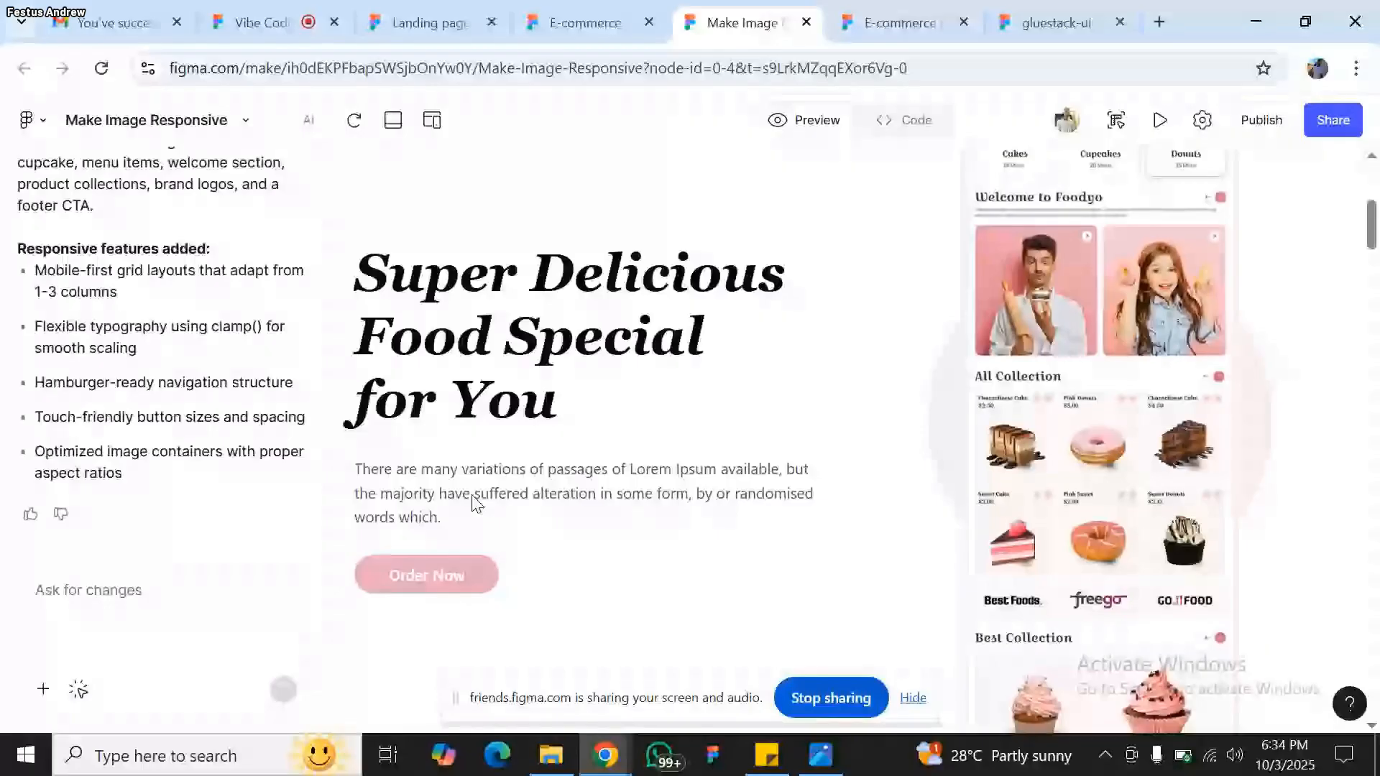
pyautogui.scroll(5, 564, 456)
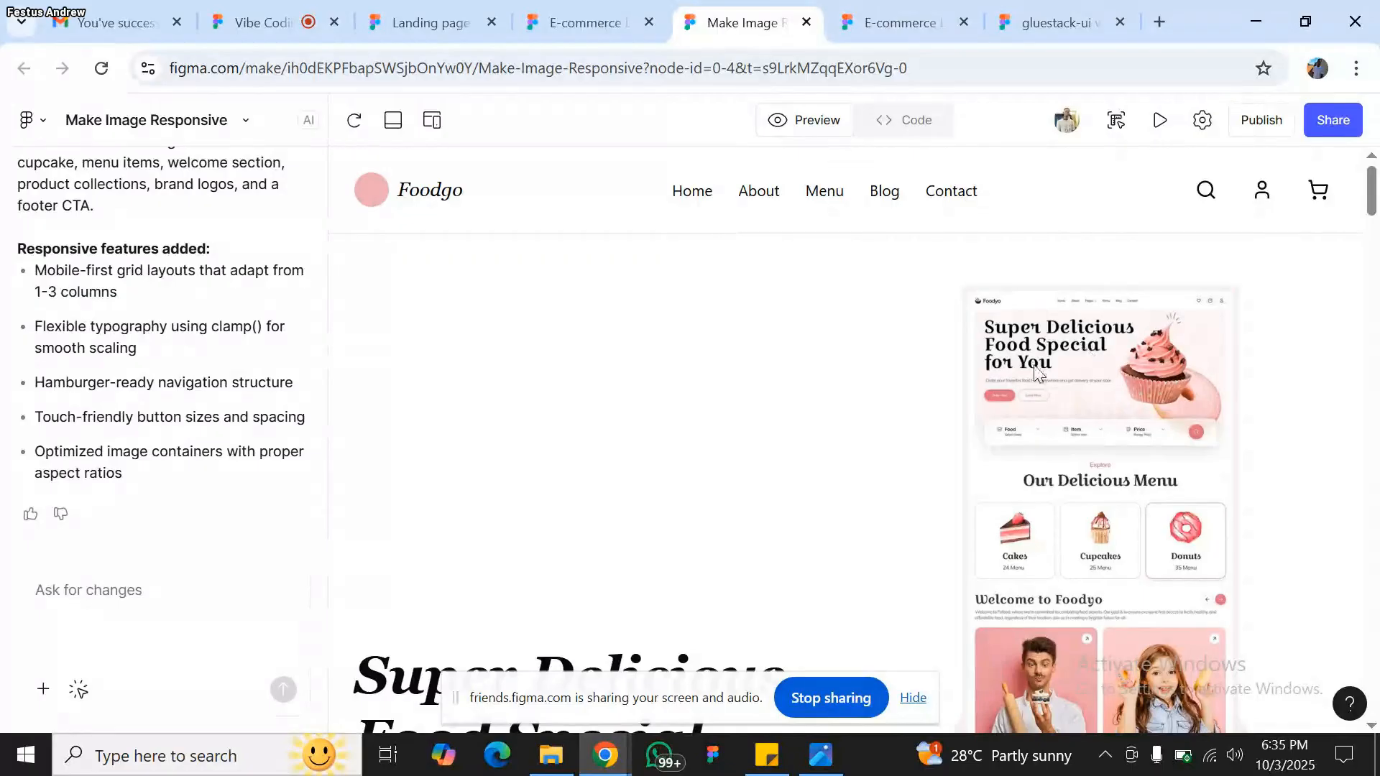
pyautogui.scroll(-2, 1035, 371)
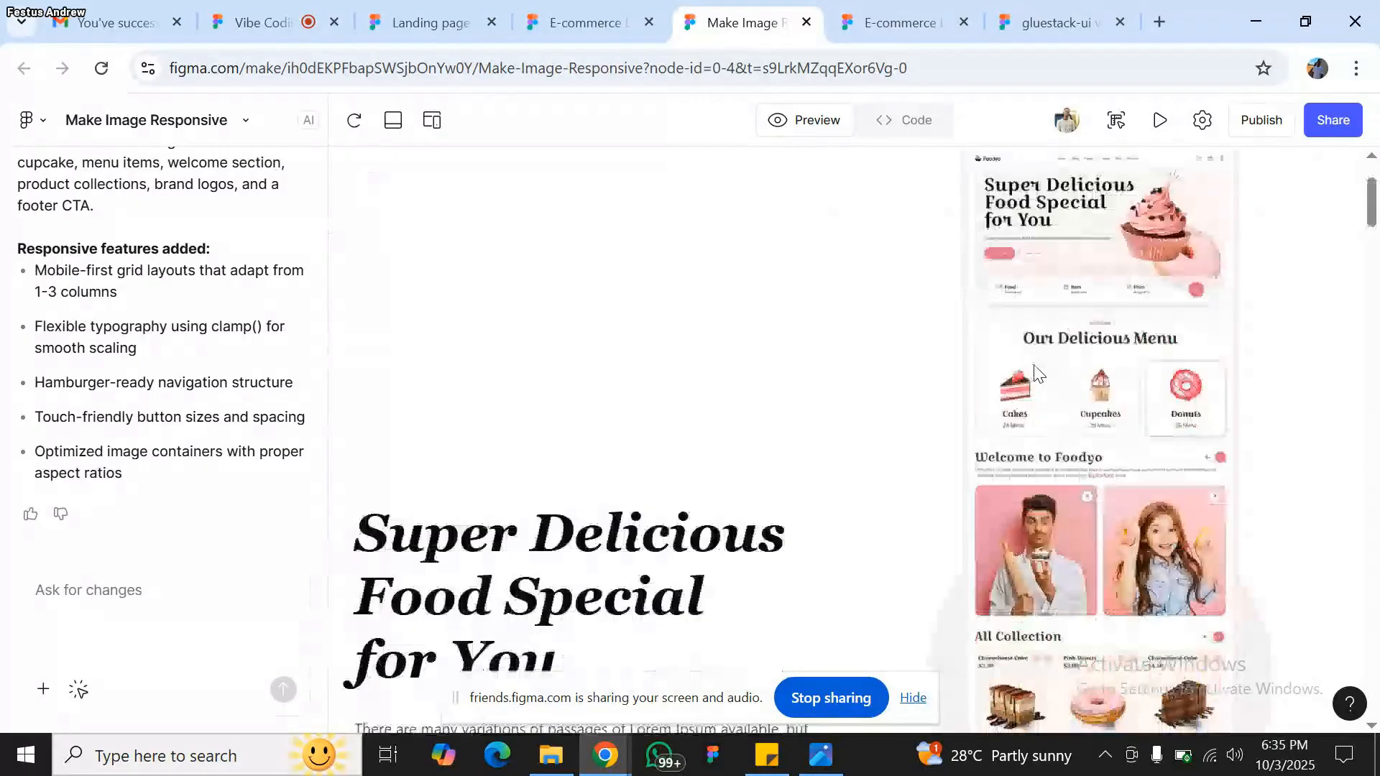
pyautogui.scroll(-10, 1079, 453)
pyautogui.scroll(-5, 1128, 537)
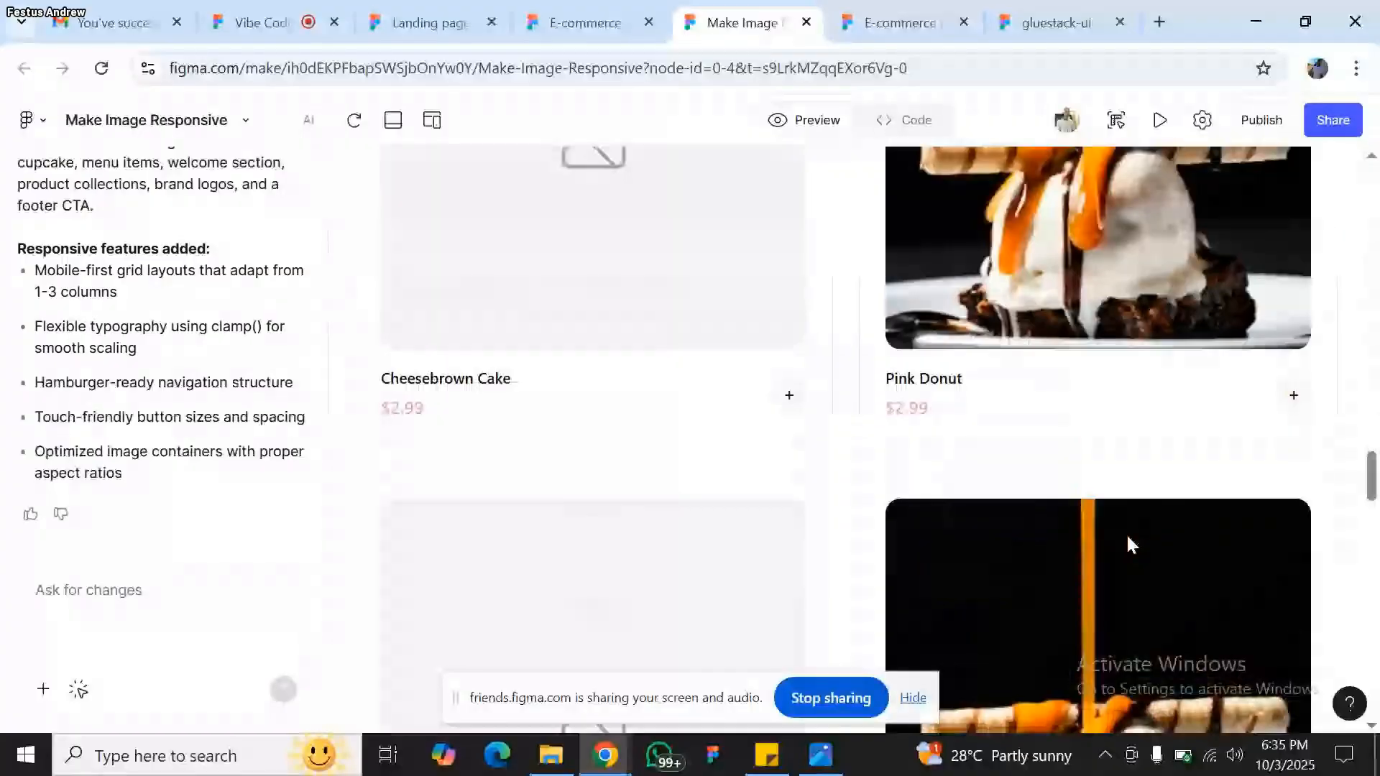
pyautogui.scroll(-10, 1127, 536)
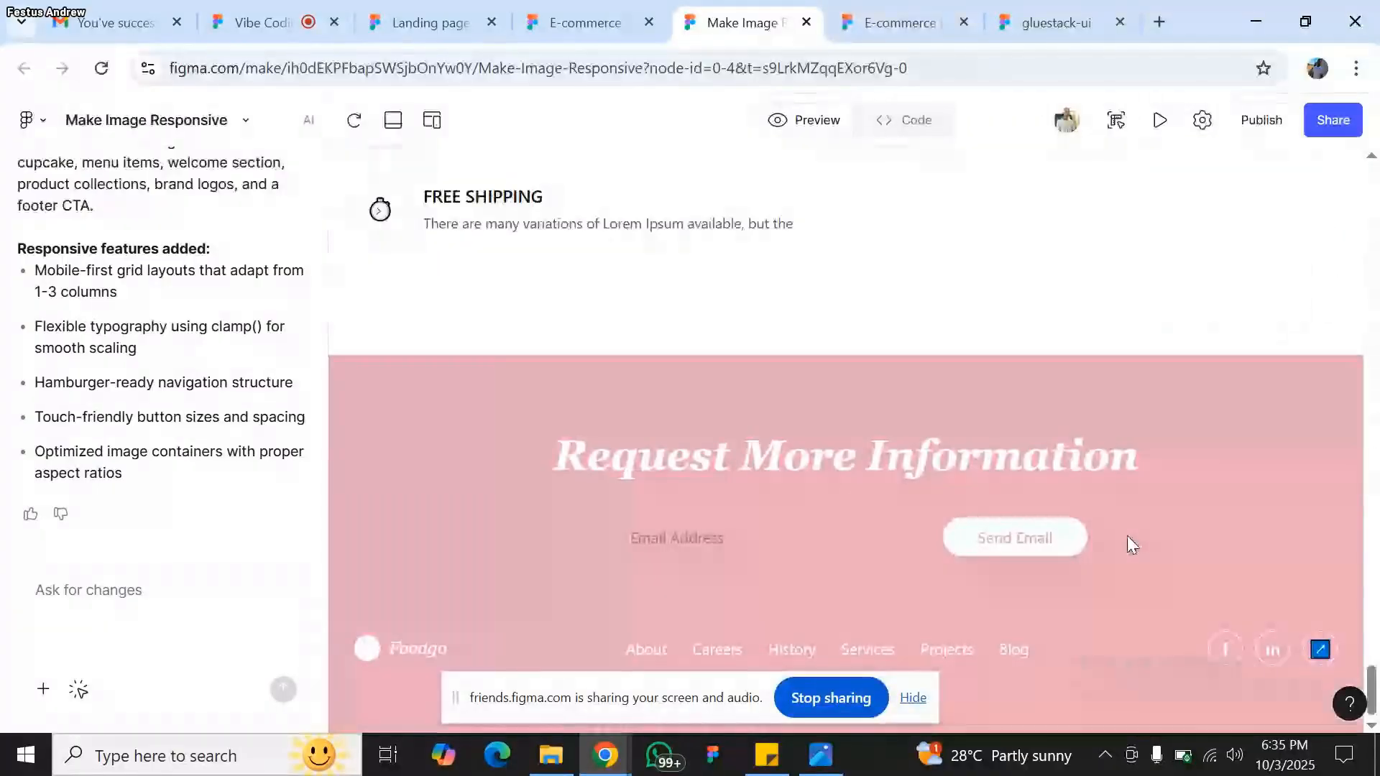
# - Recheck the generated page upward from the service features and product cards through the welcome and menu sections to the hero
pyautogui.scroll(5, 1127, 537)
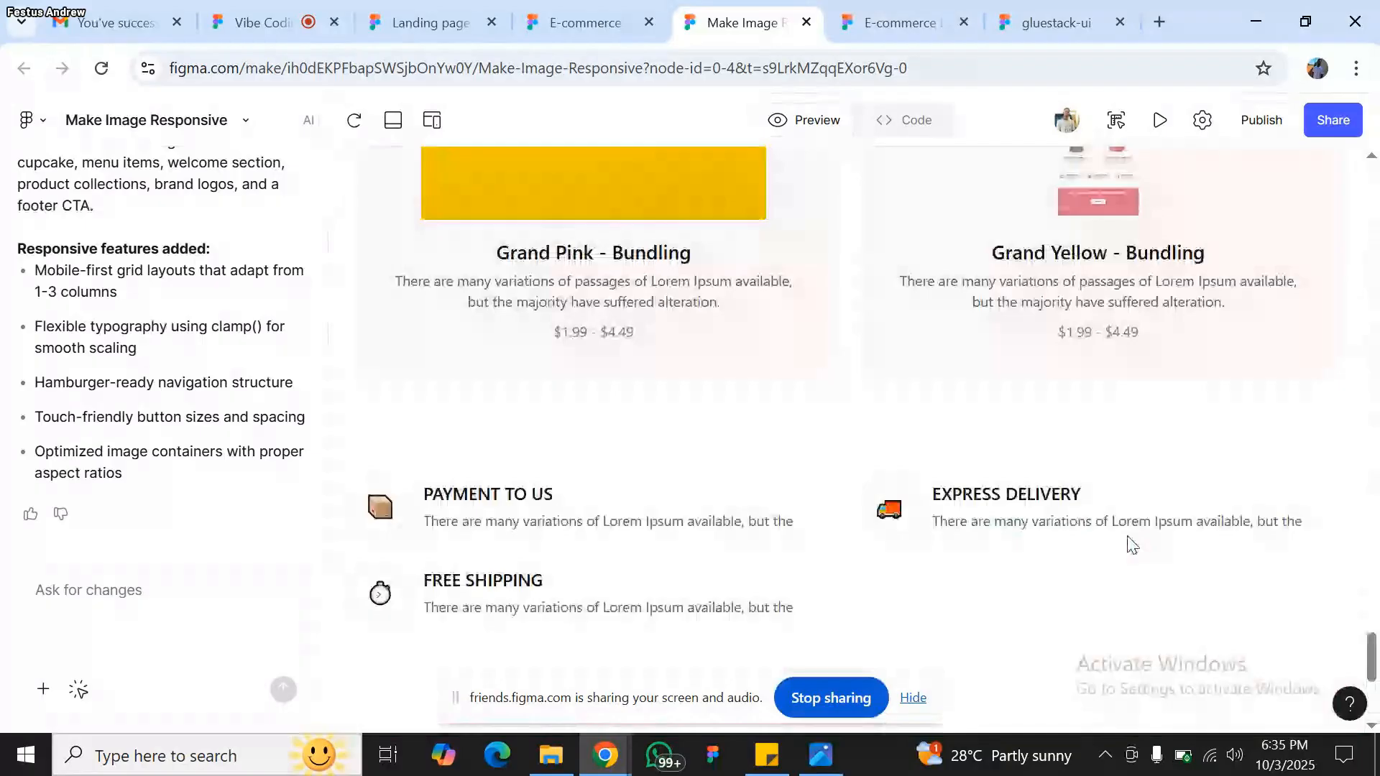
pyautogui.scroll(8, 1127, 540)
pyautogui.scroll(4, 1129, 539)
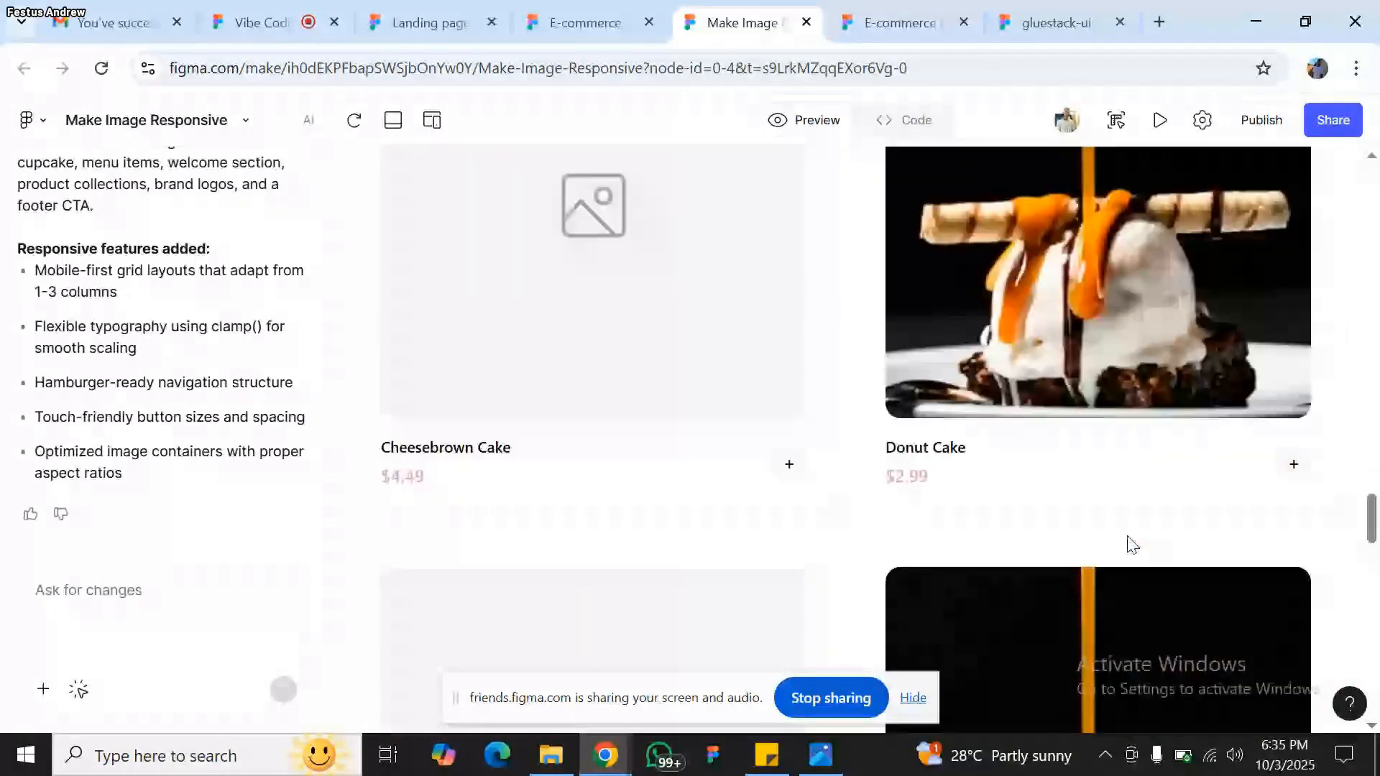
pyautogui.scroll(8, 1128, 539)
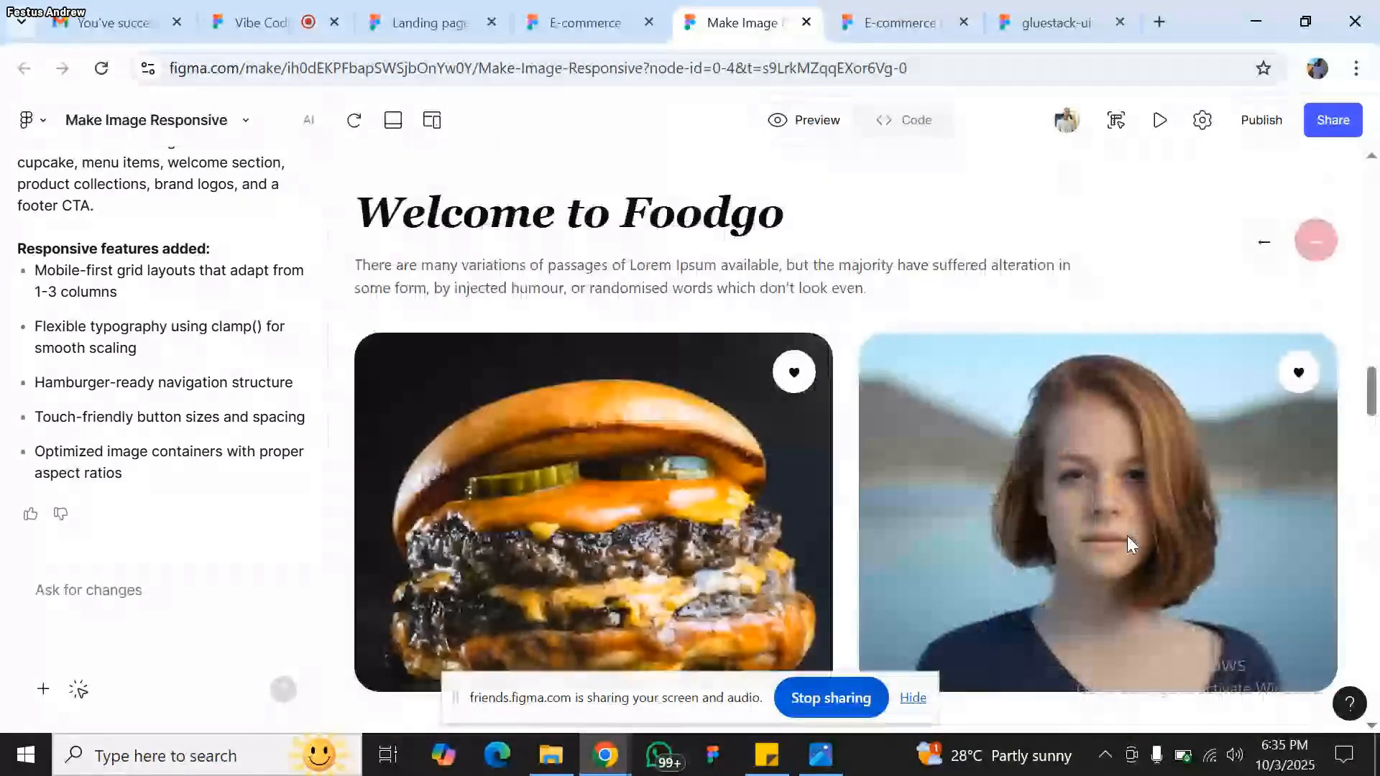
pyautogui.scroll(5, 1128, 545)
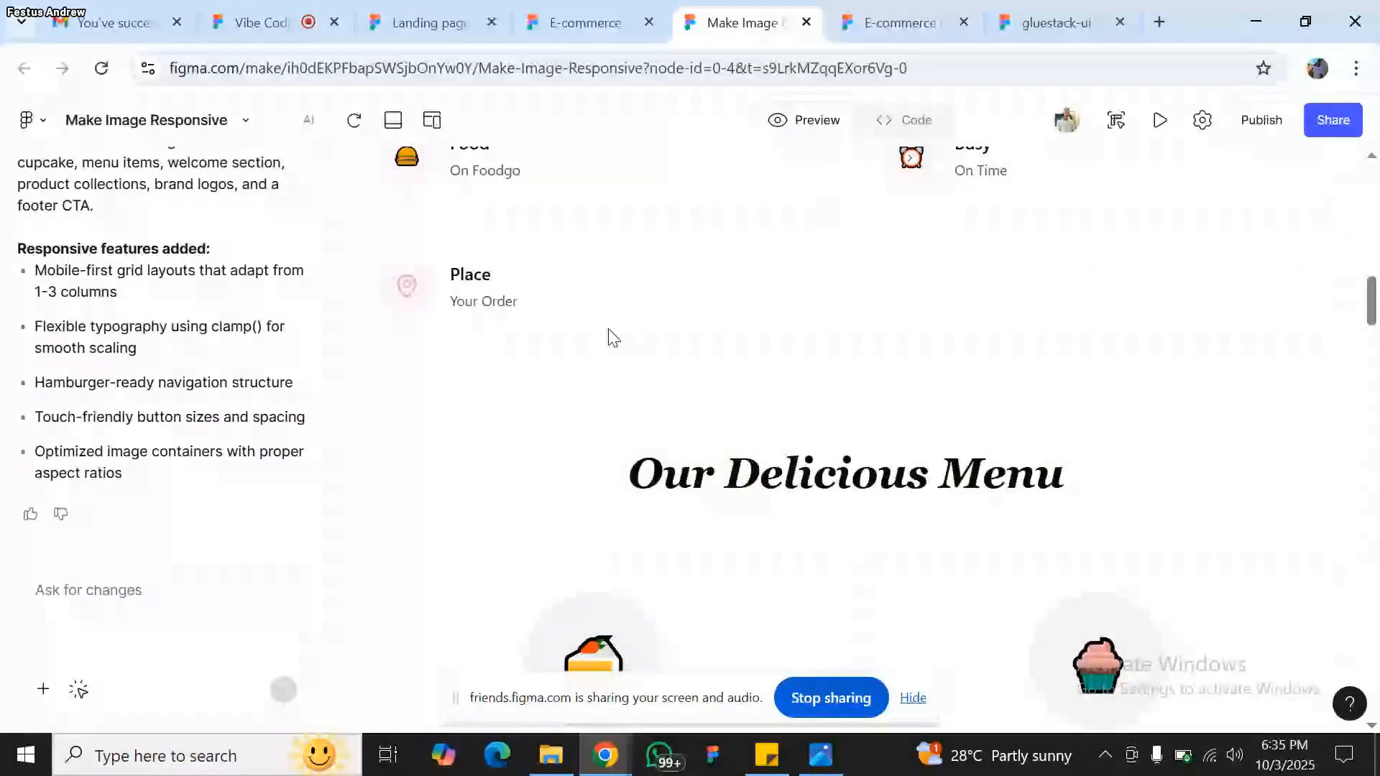
pyautogui.scroll(5, 611, 338)
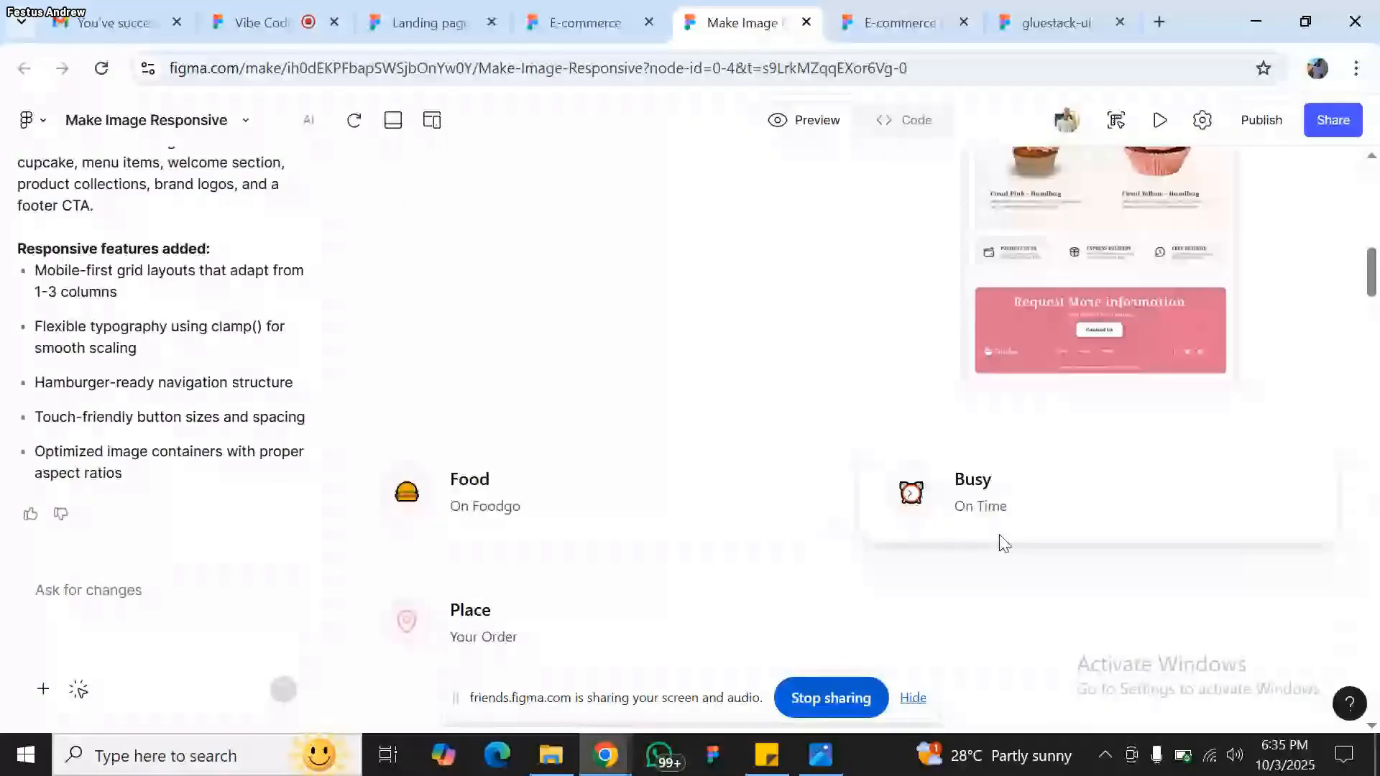
pyautogui.scroll(10, 745, 263)
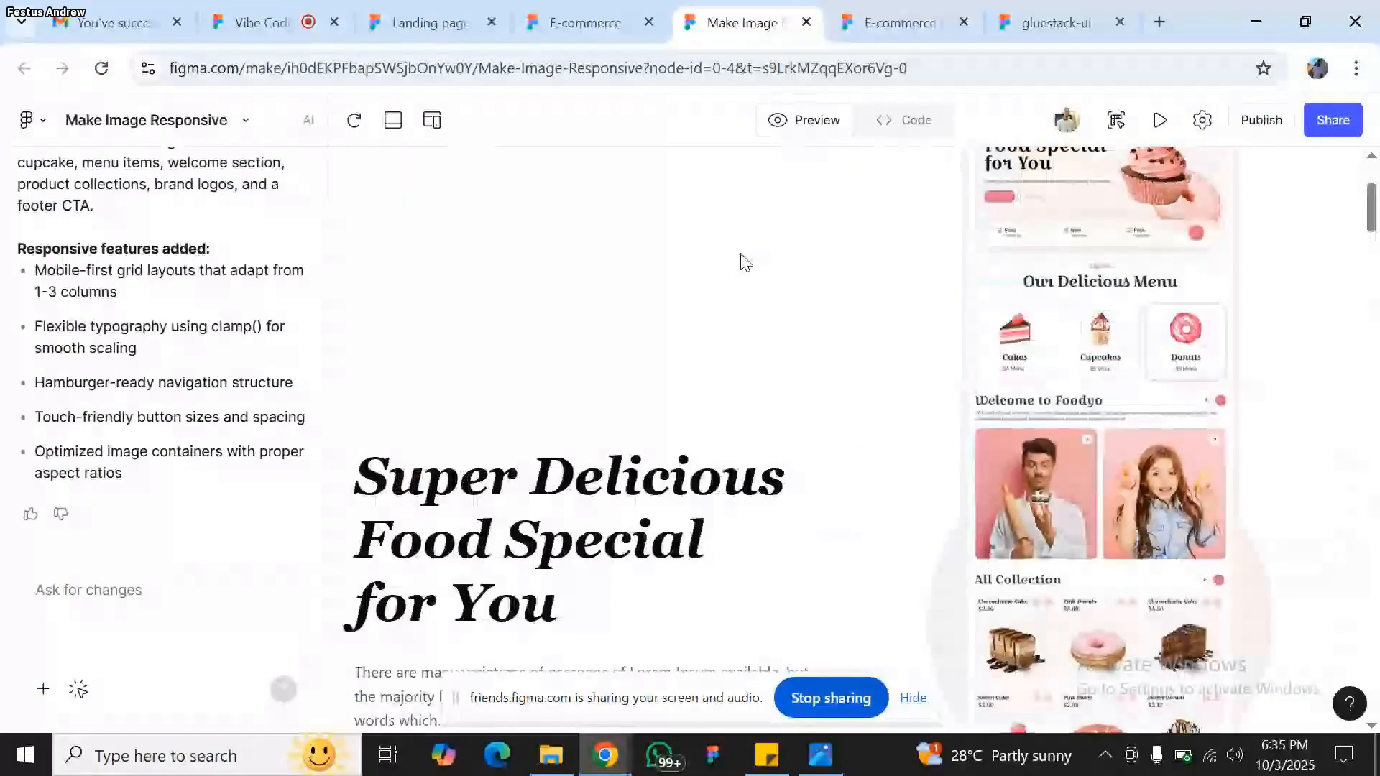
pyautogui.scroll(3, 746, 262)
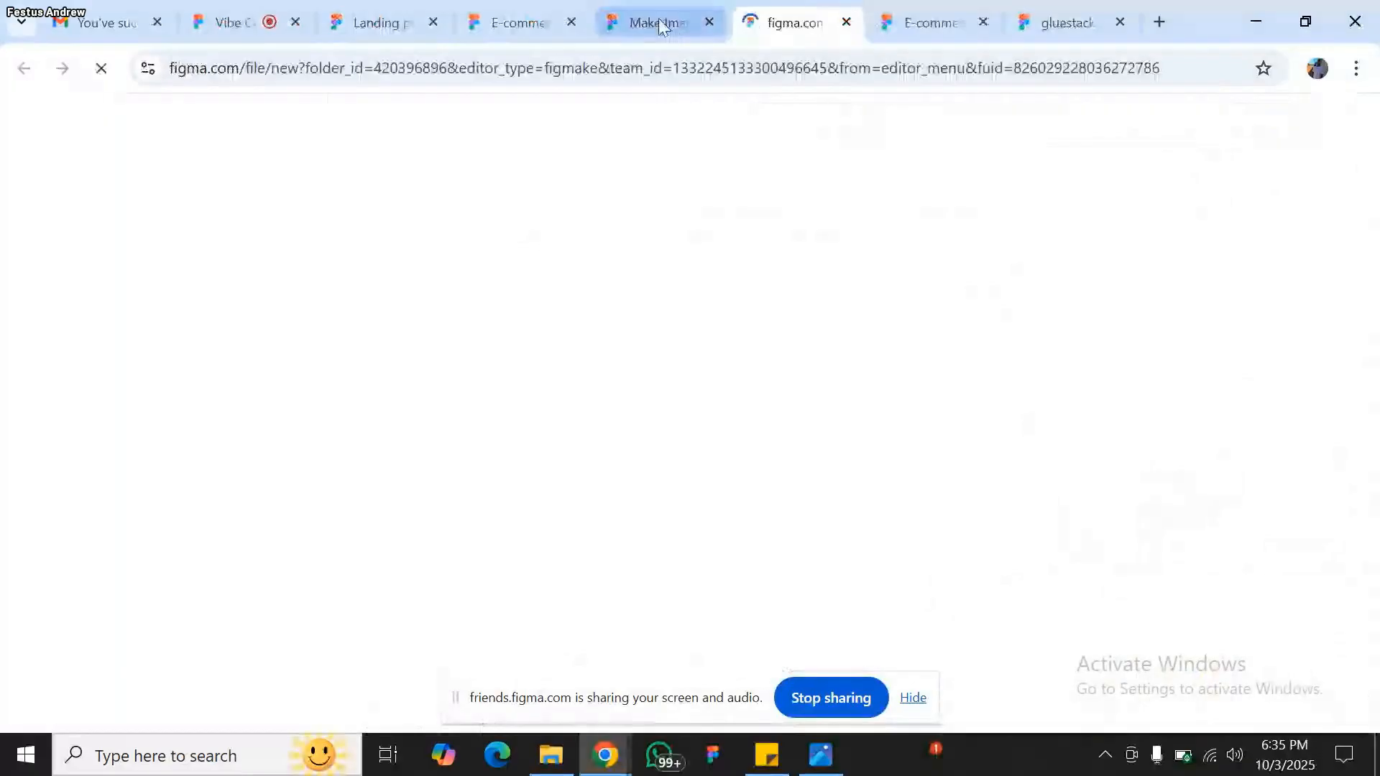
# - Switch to the Landing page design file and inspect the layers nested in its visible Landing page frame and Frame 4
pyautogui.click(658, 20)
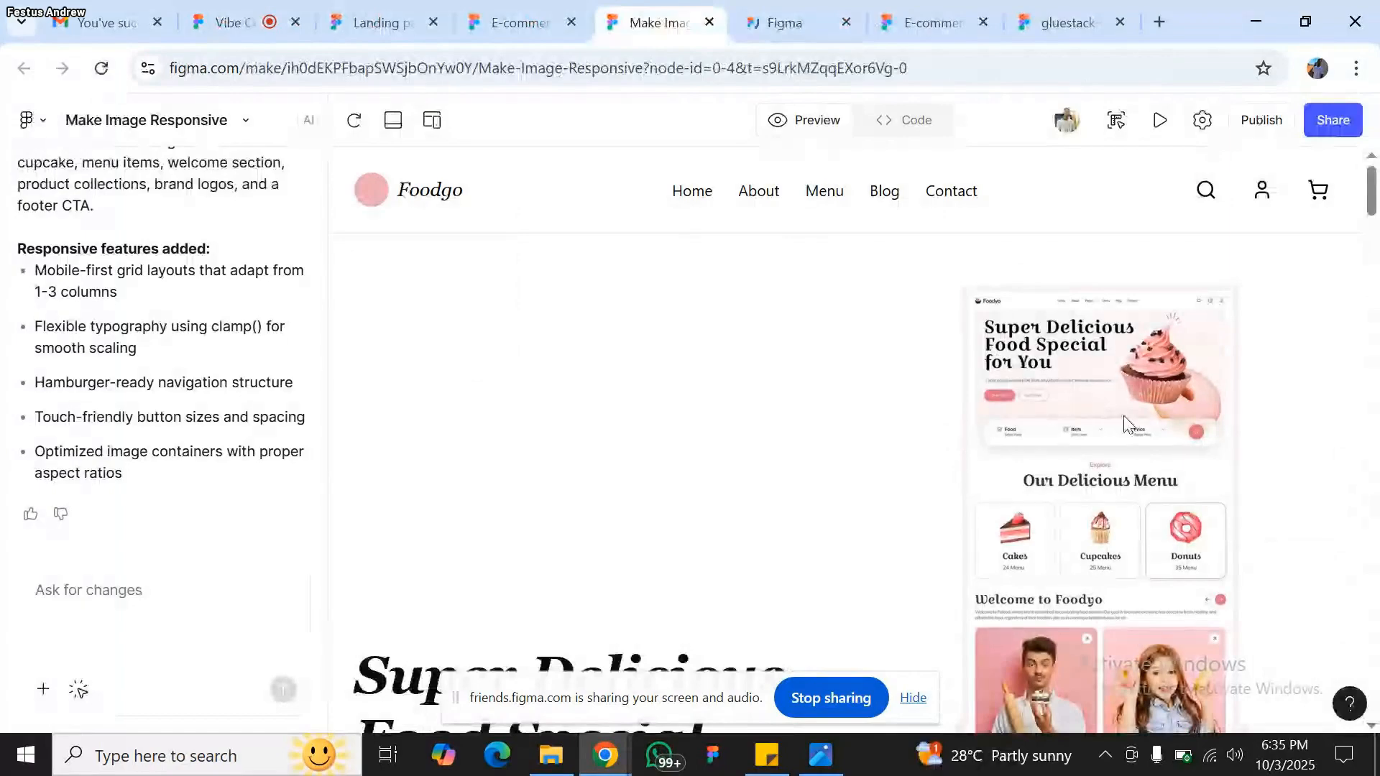
pyautogui.click(393, 10)
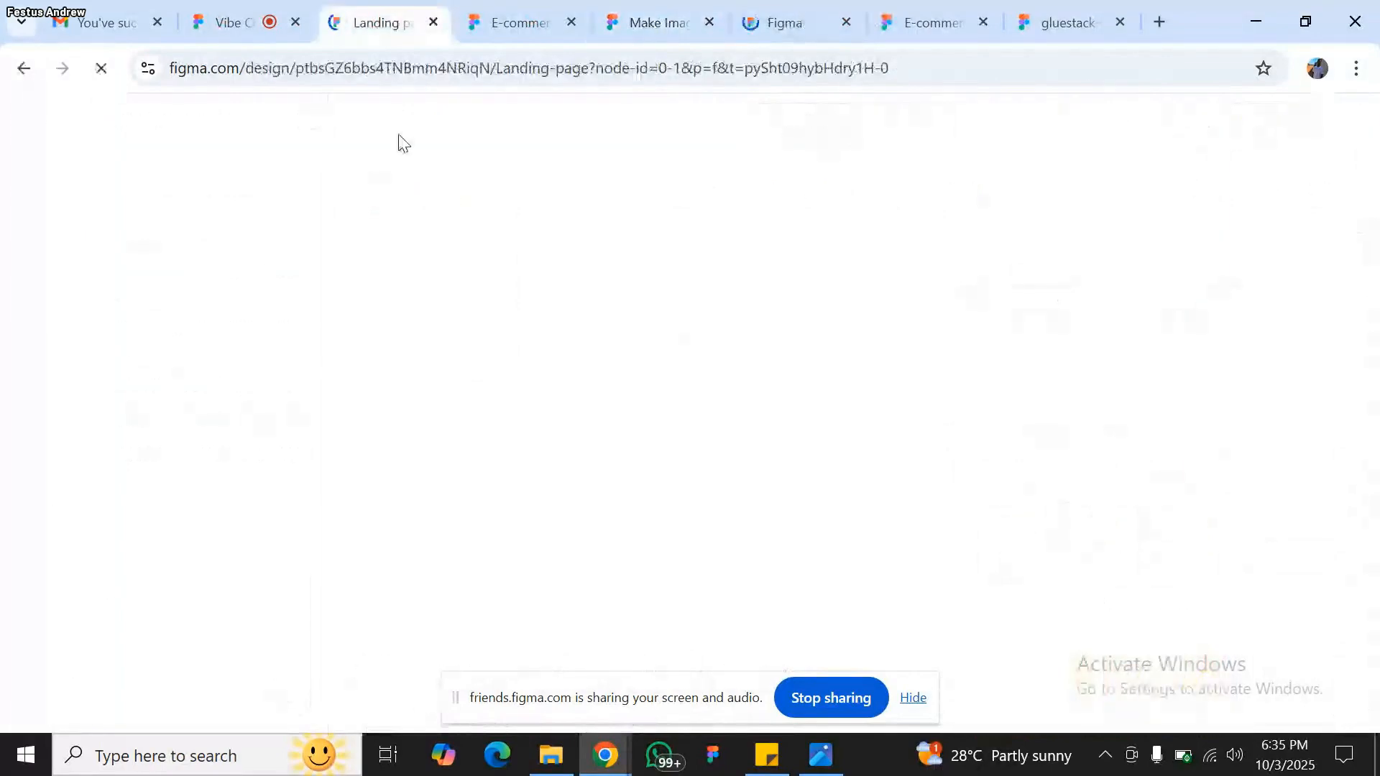
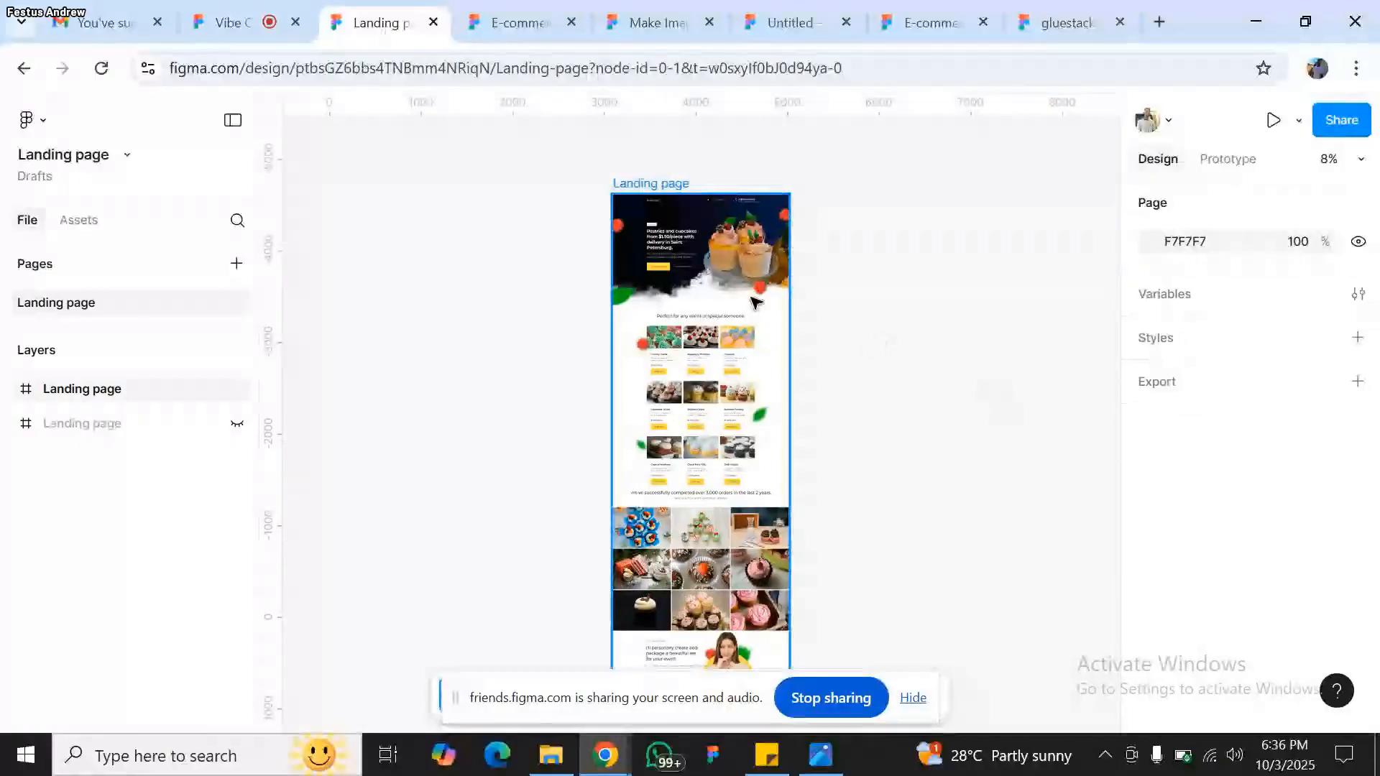
pyautogui.scroll(2, 755, 302)
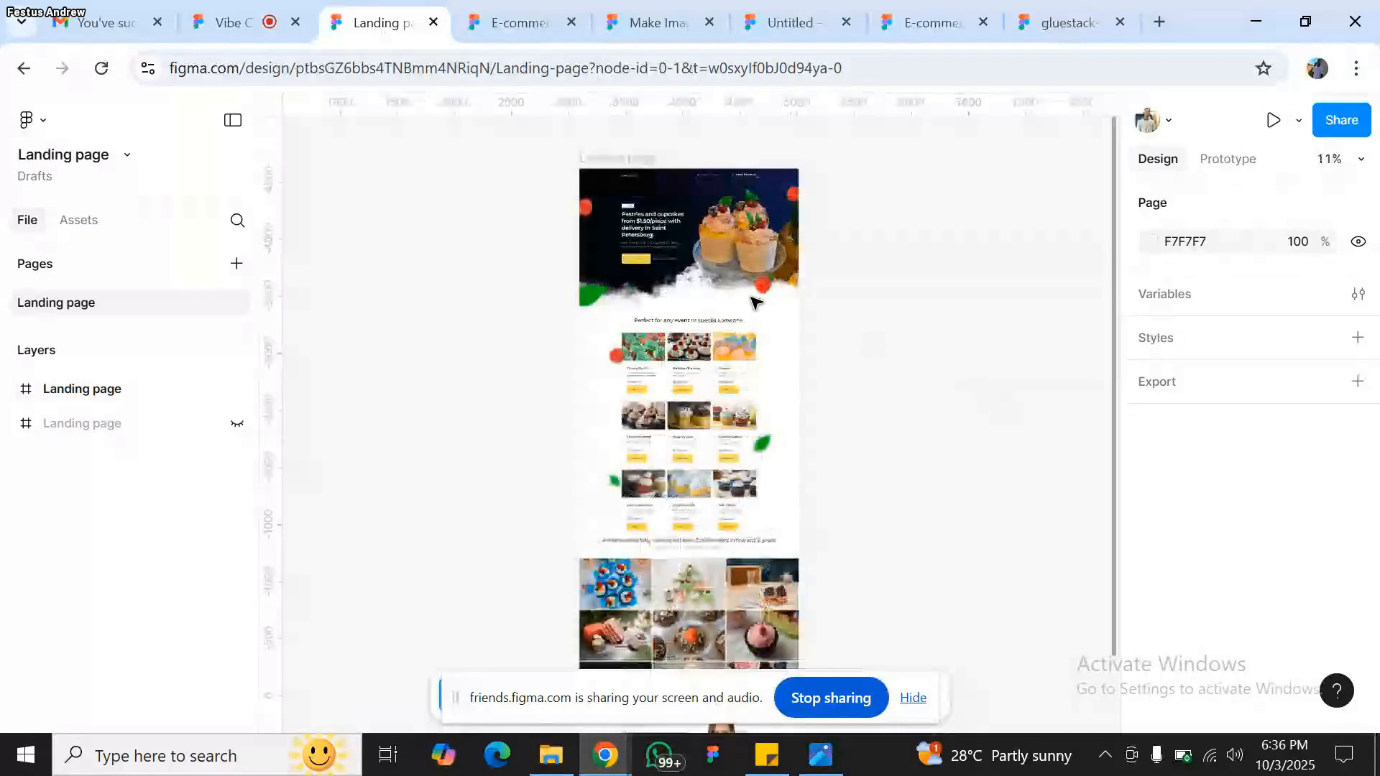
pyautogui.scroll(2, 755, 302)
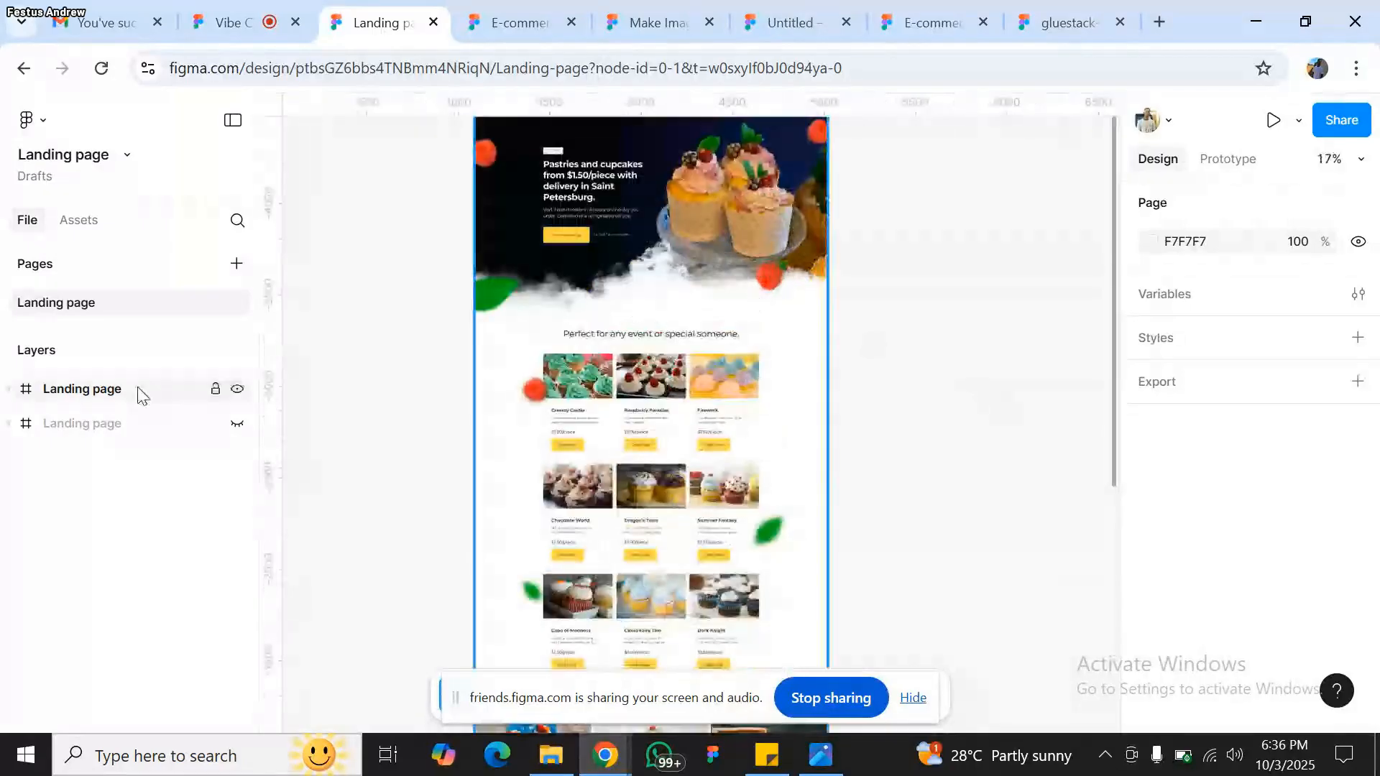
pyautogui.click(10, 390)
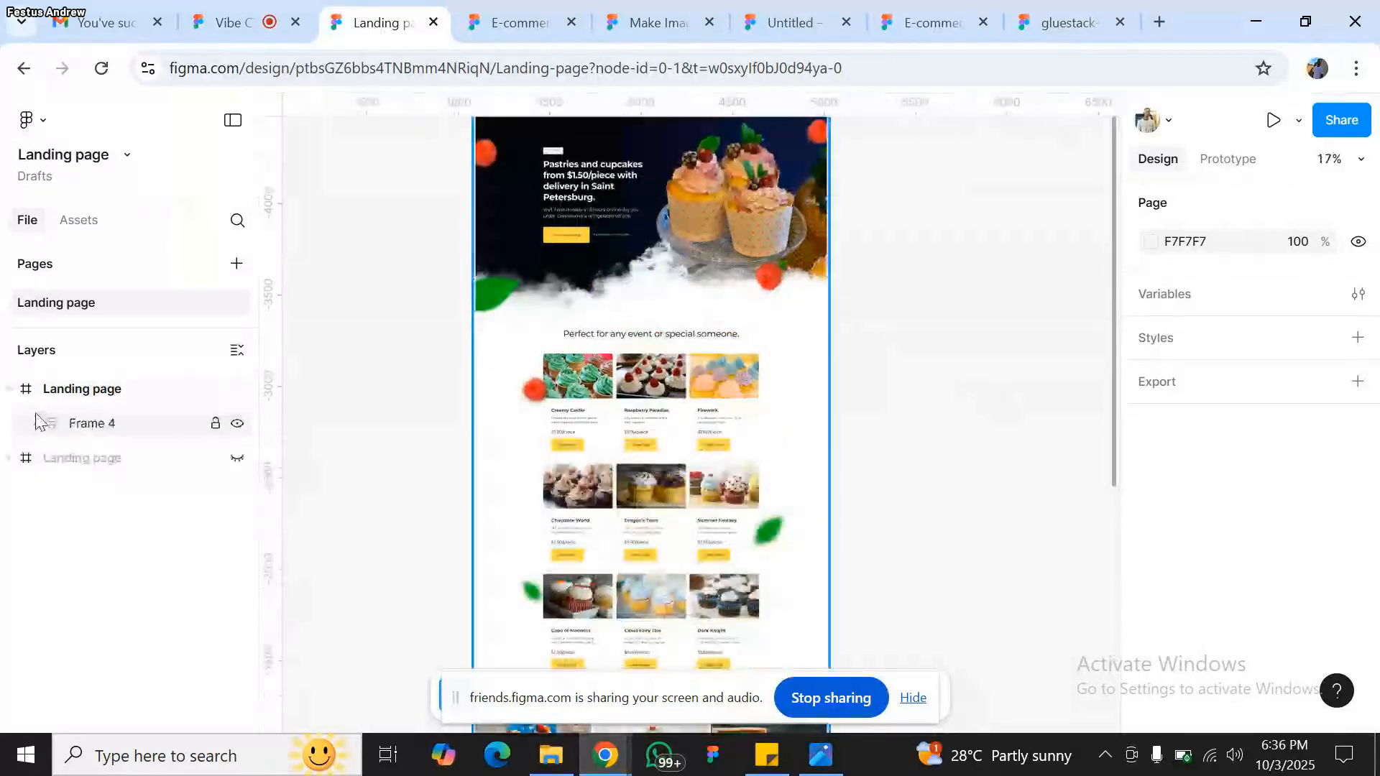
pyautogui.click(34, 422)
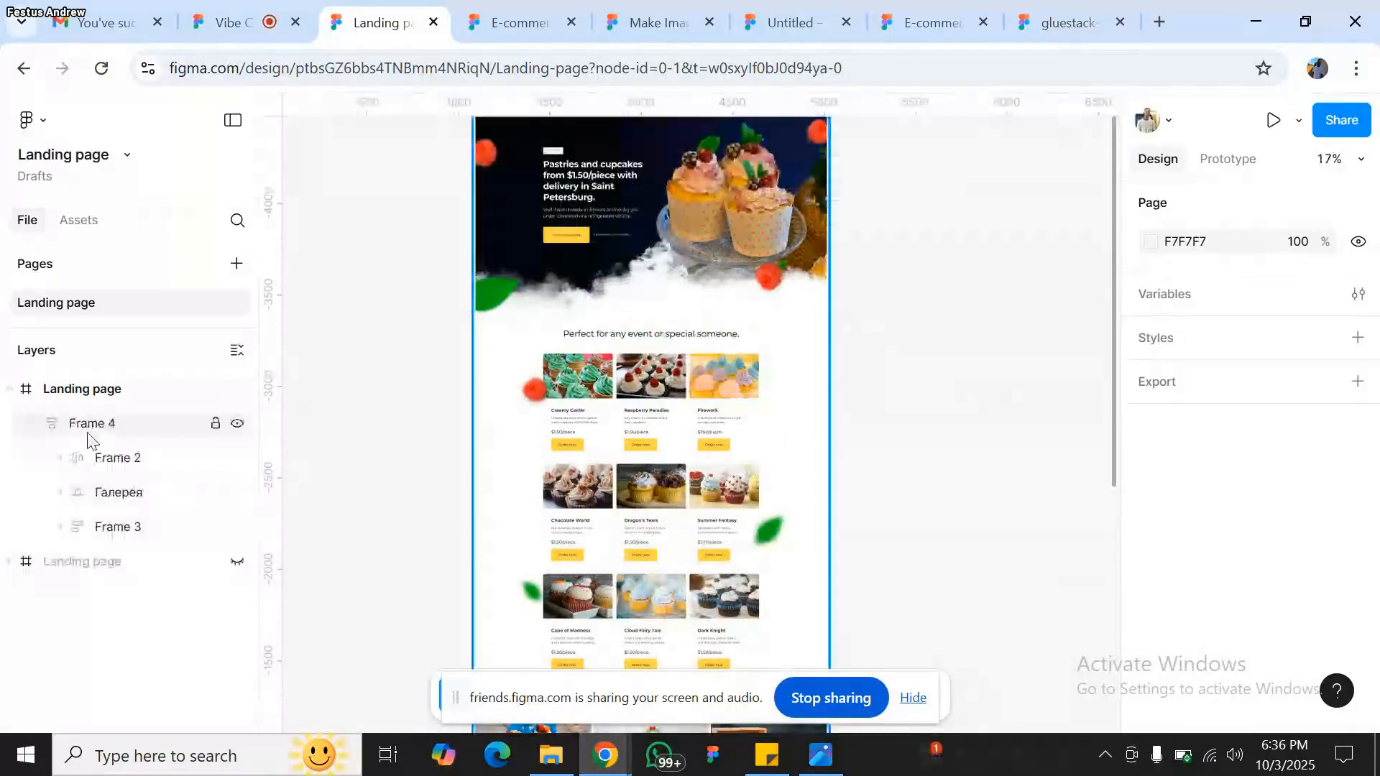
pyautogui.click(34, 423)
pyautogui.click(20, 388)
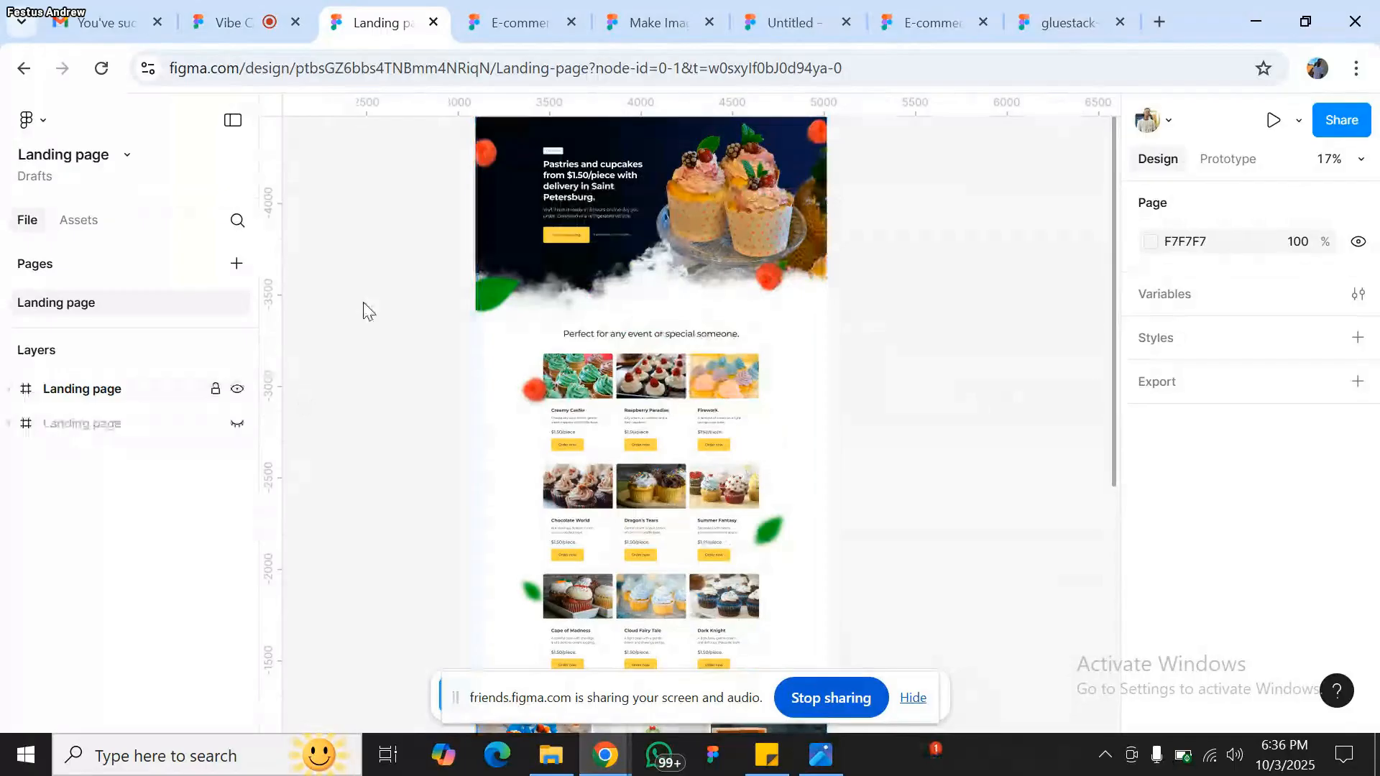
# - Run the AI Rename layers tool on the visible Landing page frame
pyautogui.scroll(1, 364, 302)
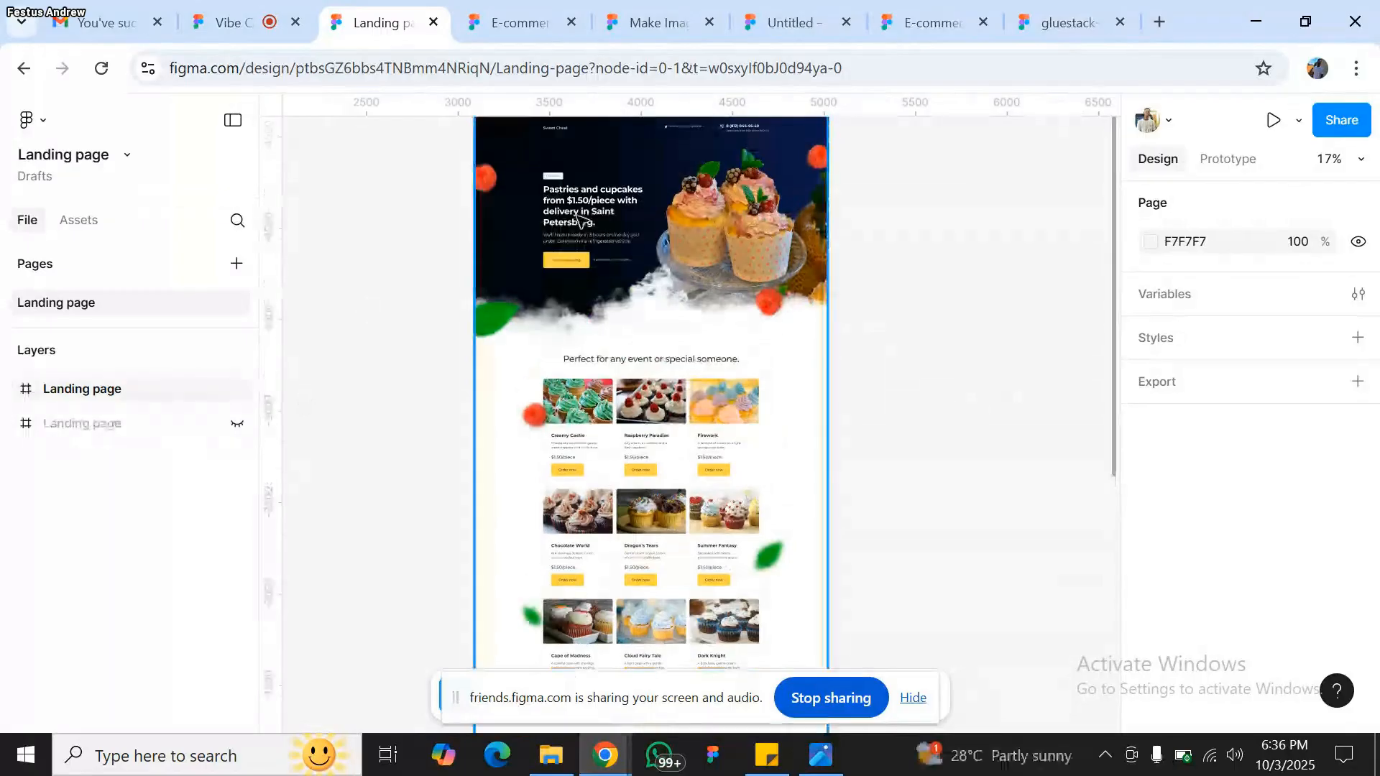
pyautogui.scroll(5, 624, 345)
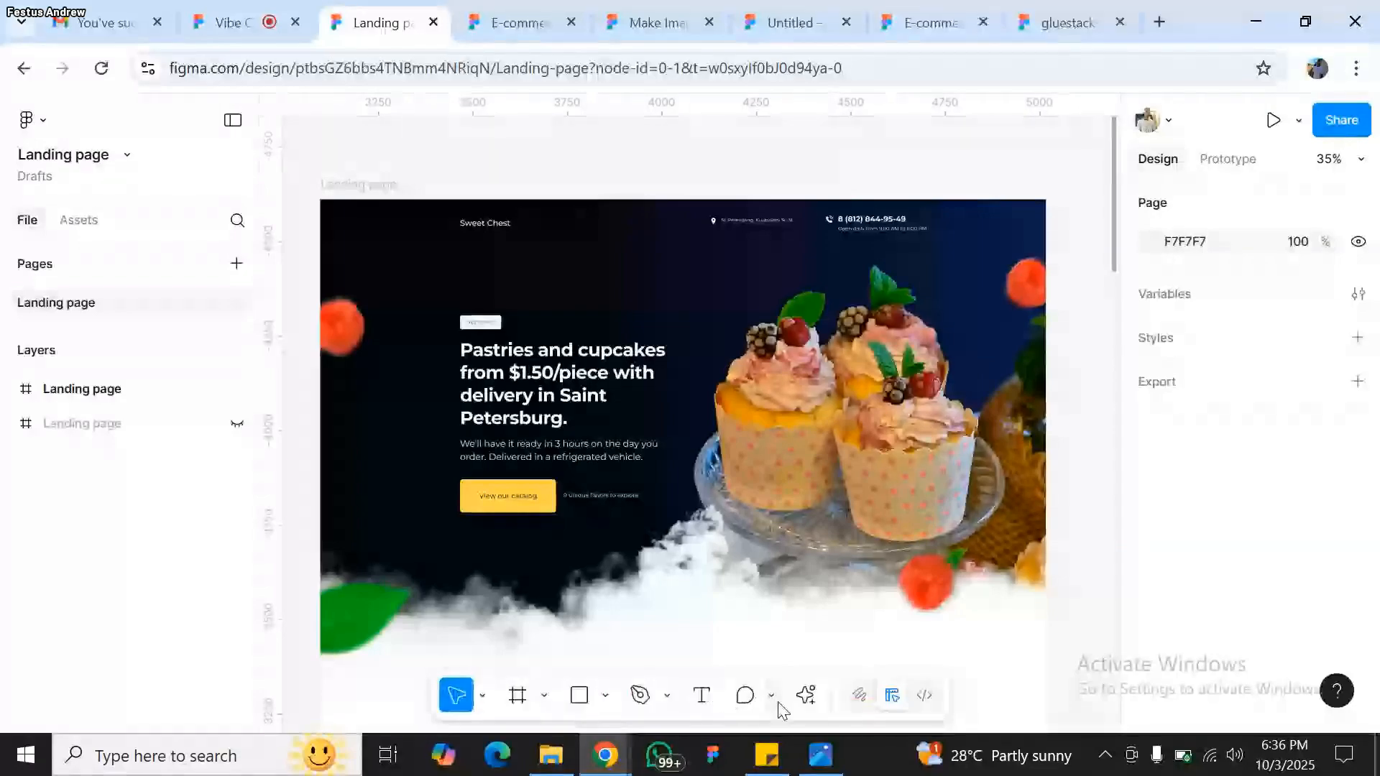
pyautogui.click(806, 695)
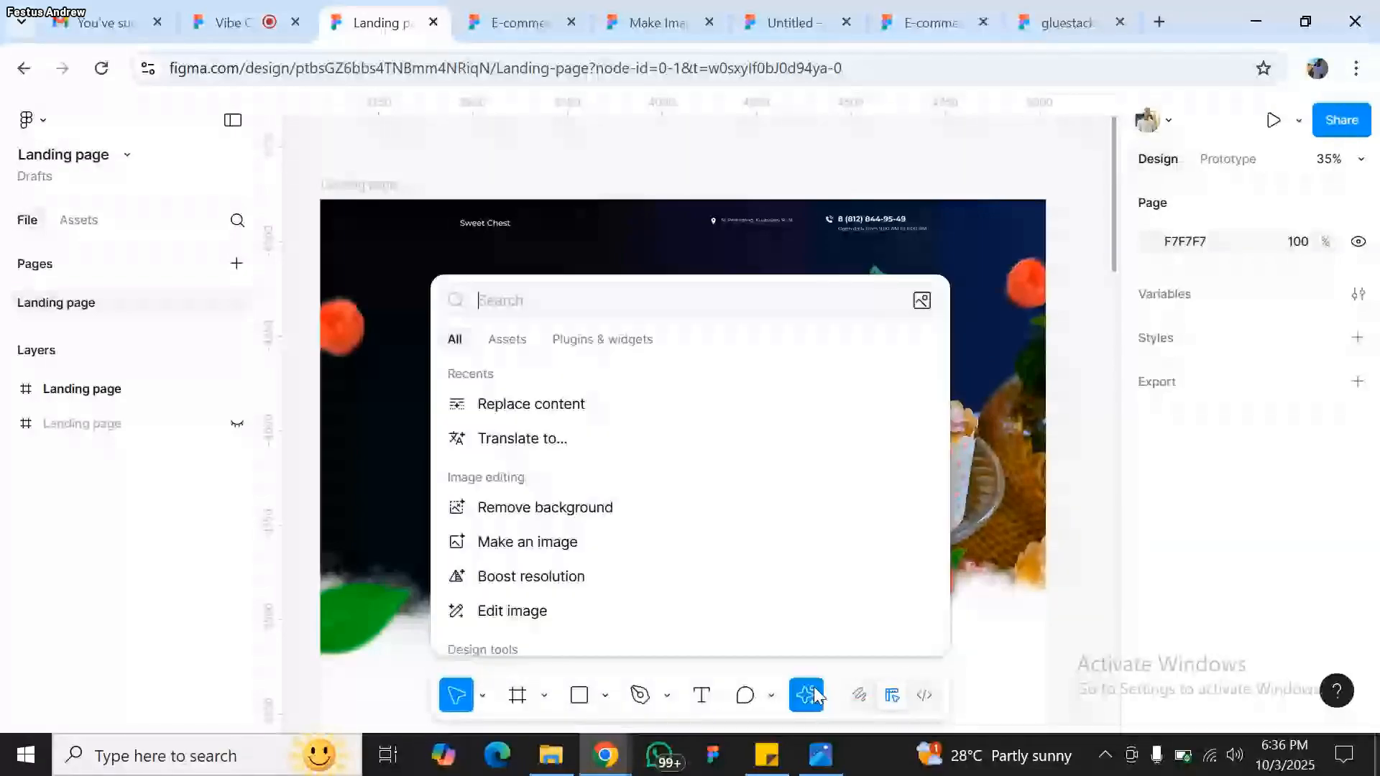
pyautogui.scroll(-1, 612, 530)
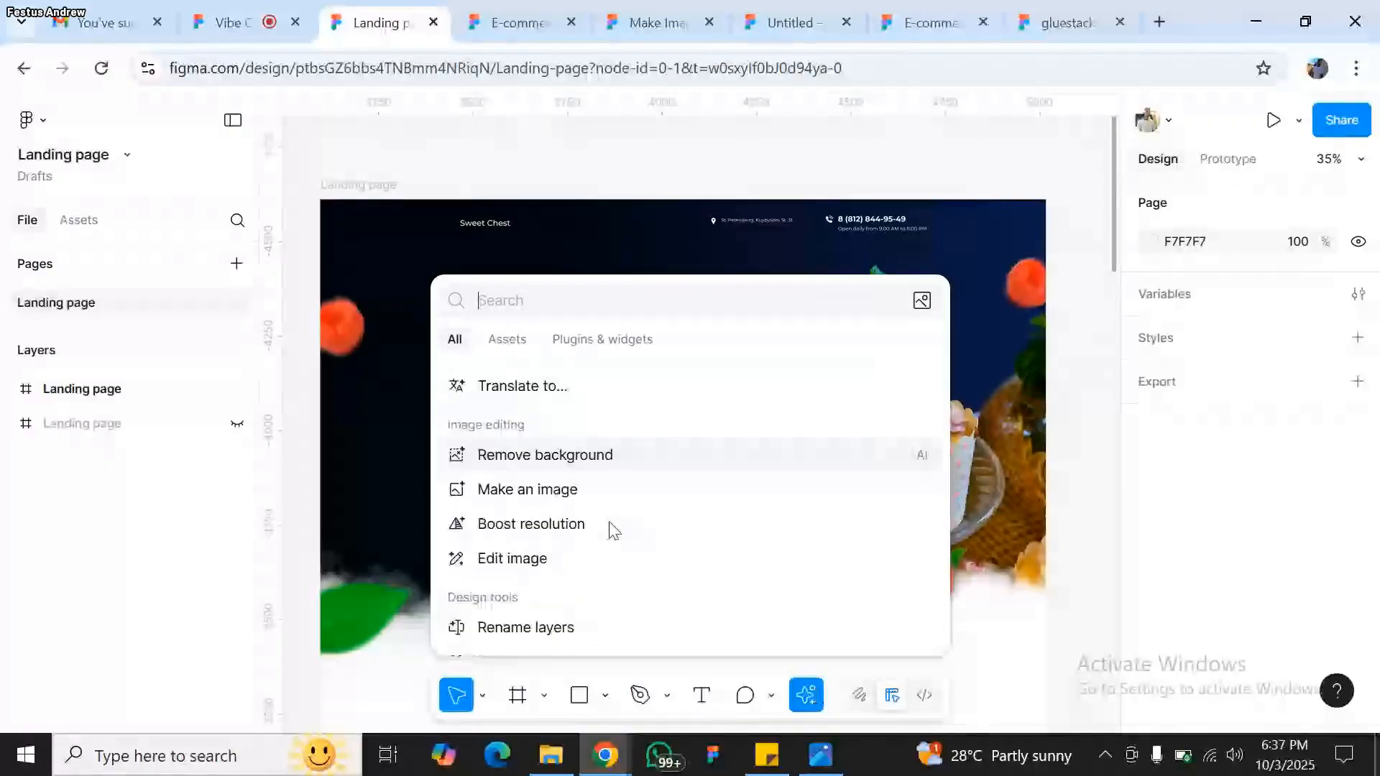
pyautogui.scroll(-4, 613, 530)
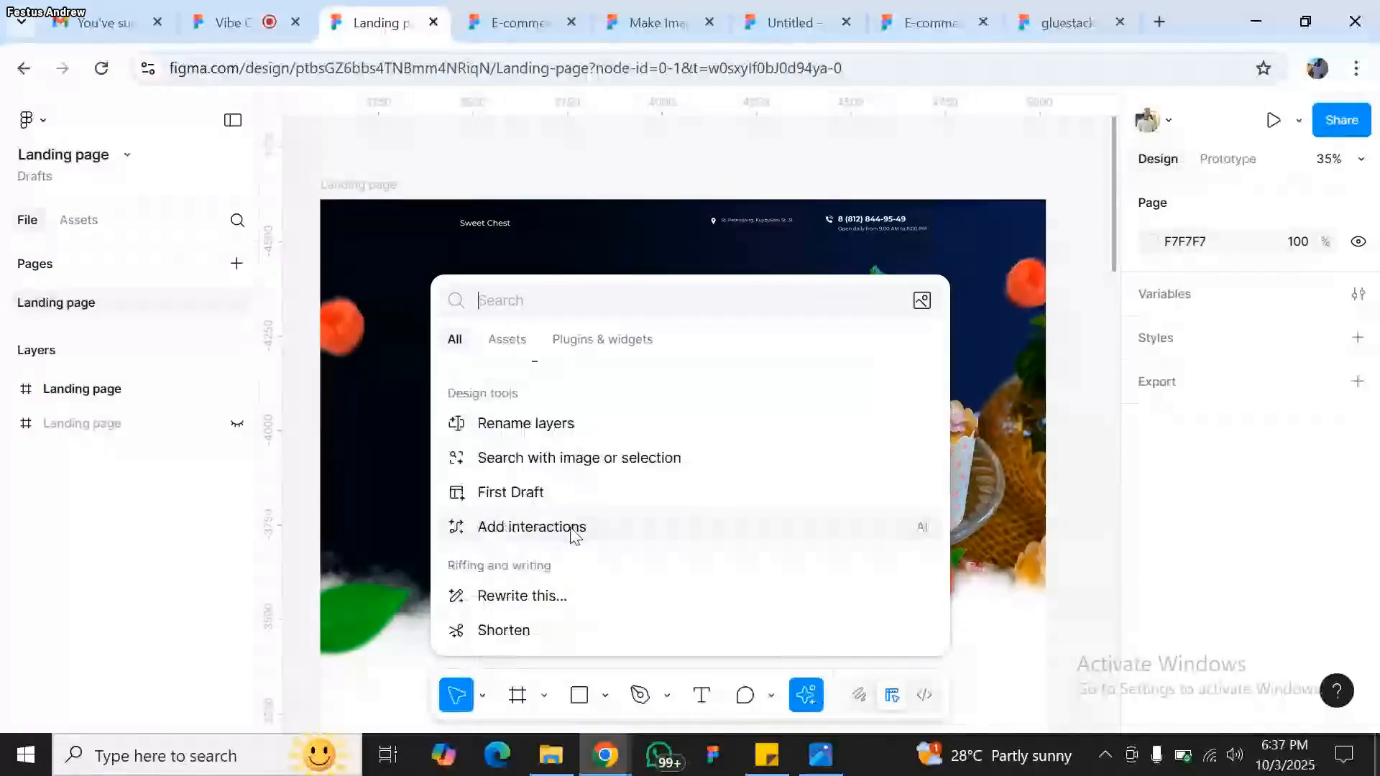
pyautogui.click(539, 424)
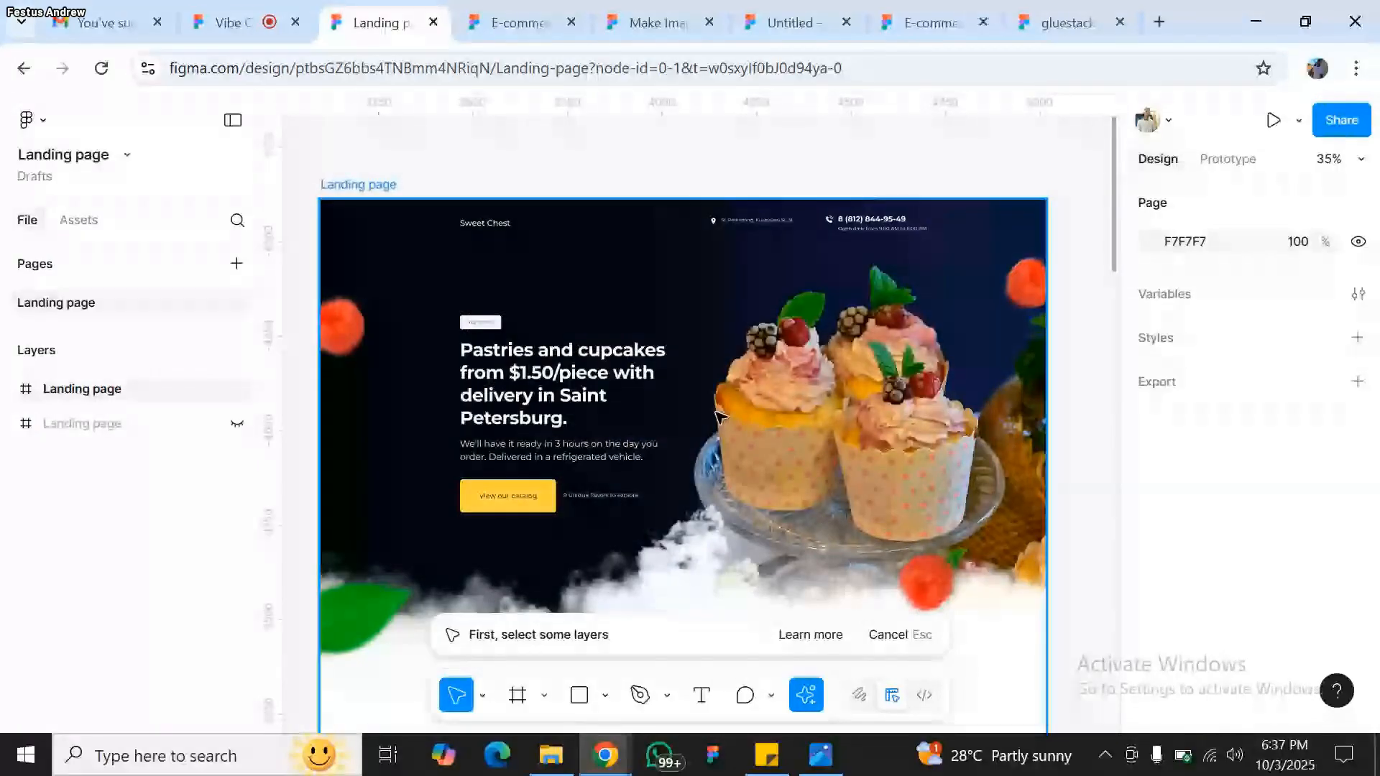
pyautogui.click(445, 219)
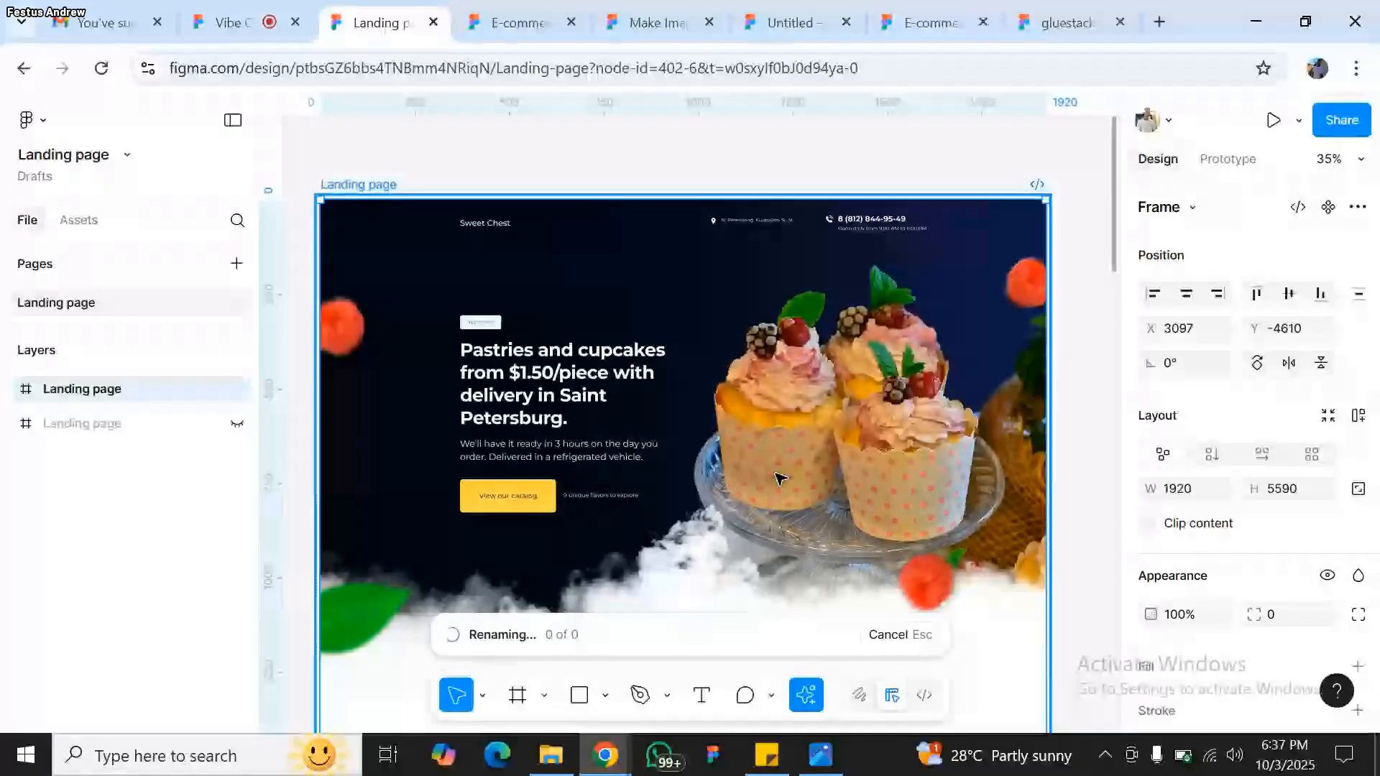
# - Examine the page design and the layers nested in the Landing page frame during renaming, and collapse the layer tree
pyautogui.scroll(-3, 780, 478)
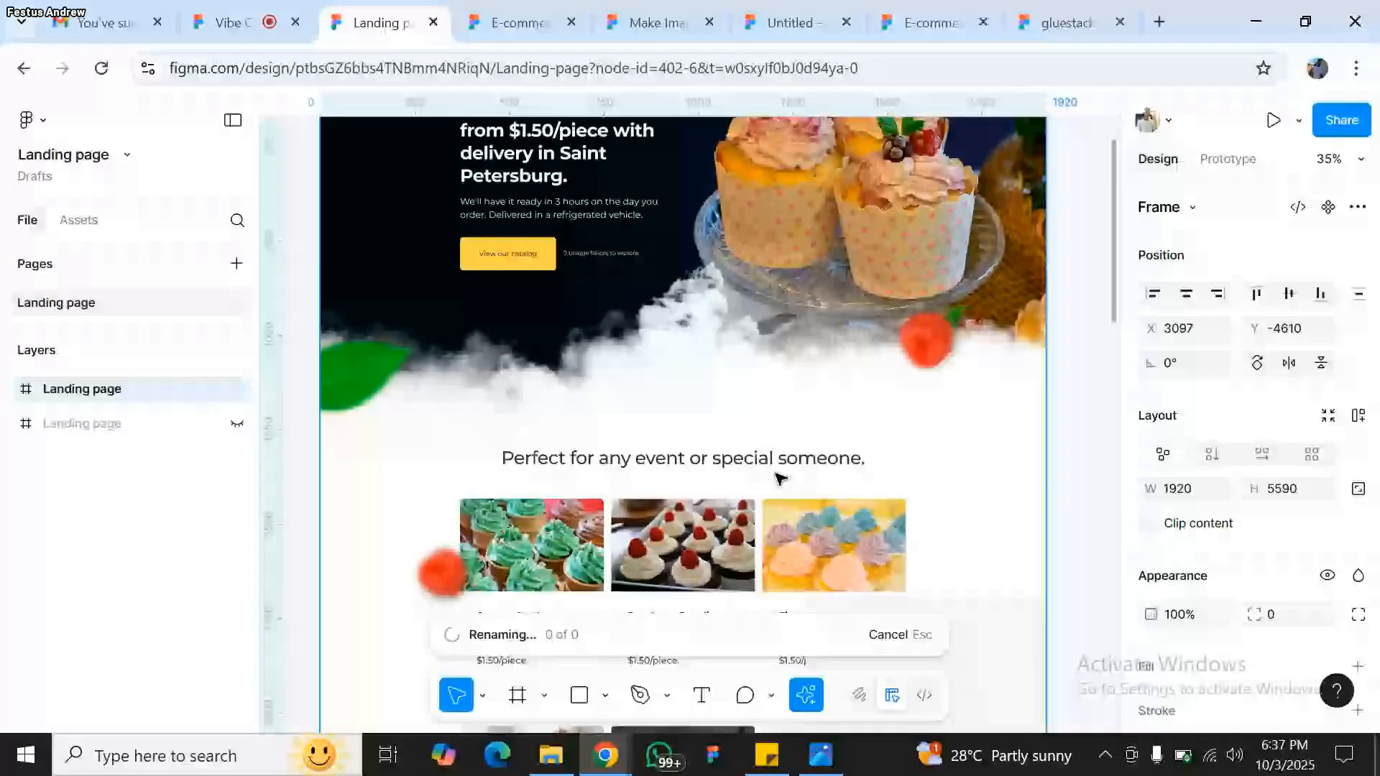
pyautogui.scroll(1, 806, 373)
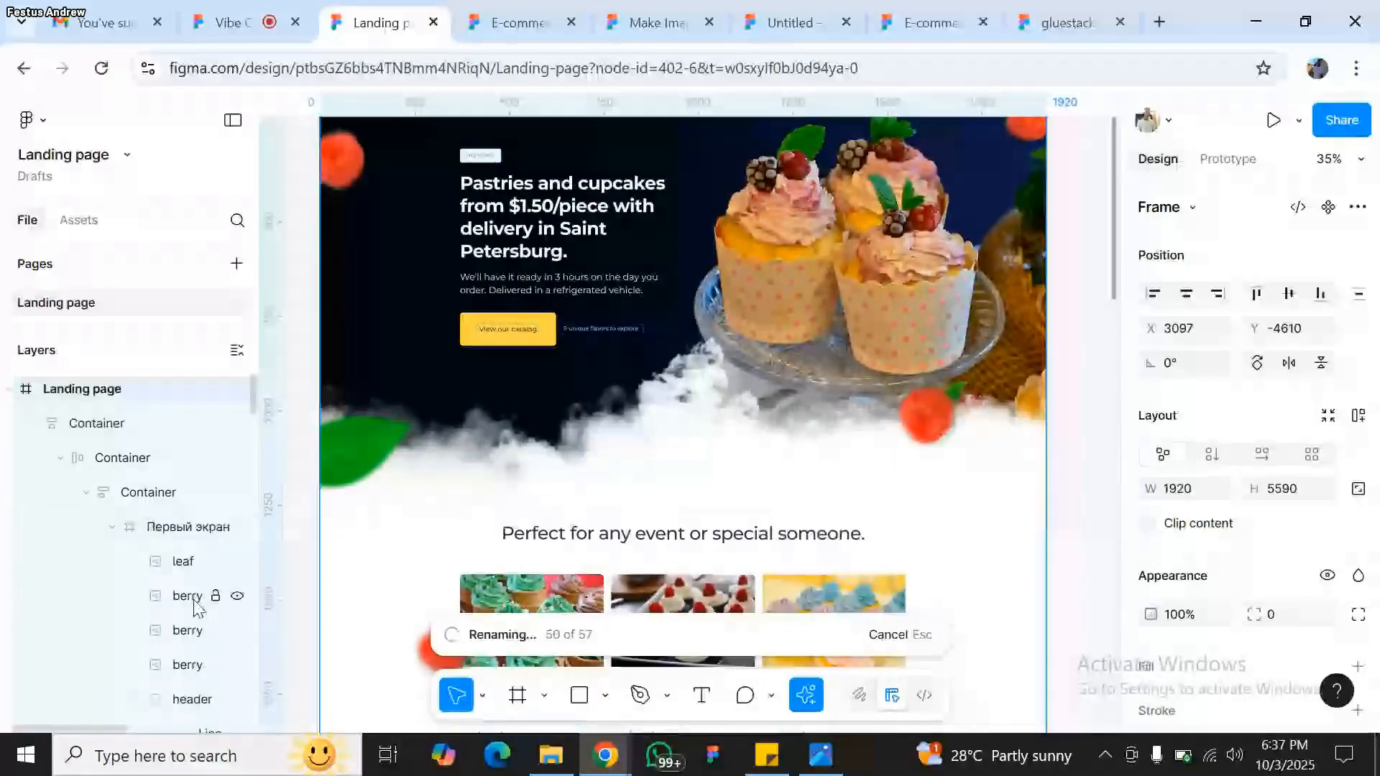
pyautogui.scroll(-3, 196, 606)
pyautogui.scroll(-4, 196, 606)
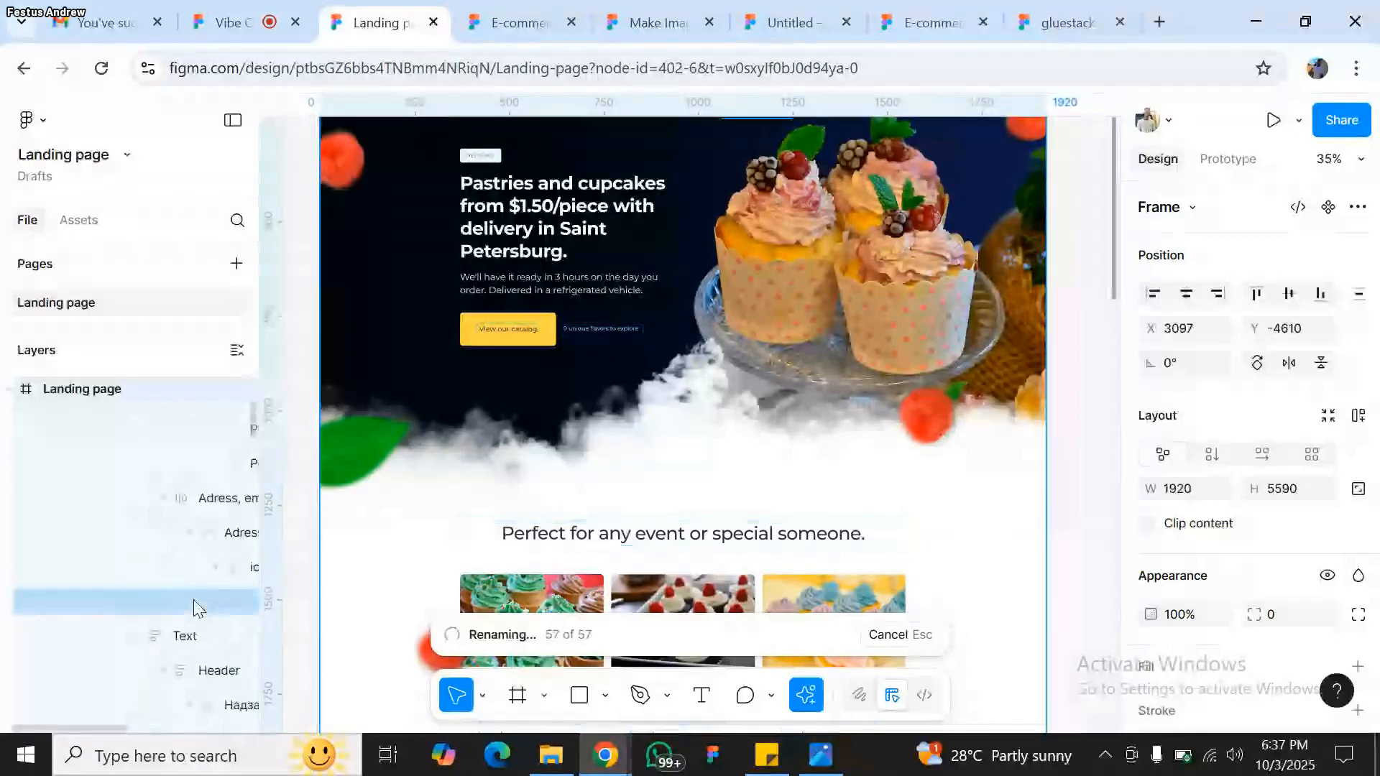
pyautogui.scroll(3, 705, 455)
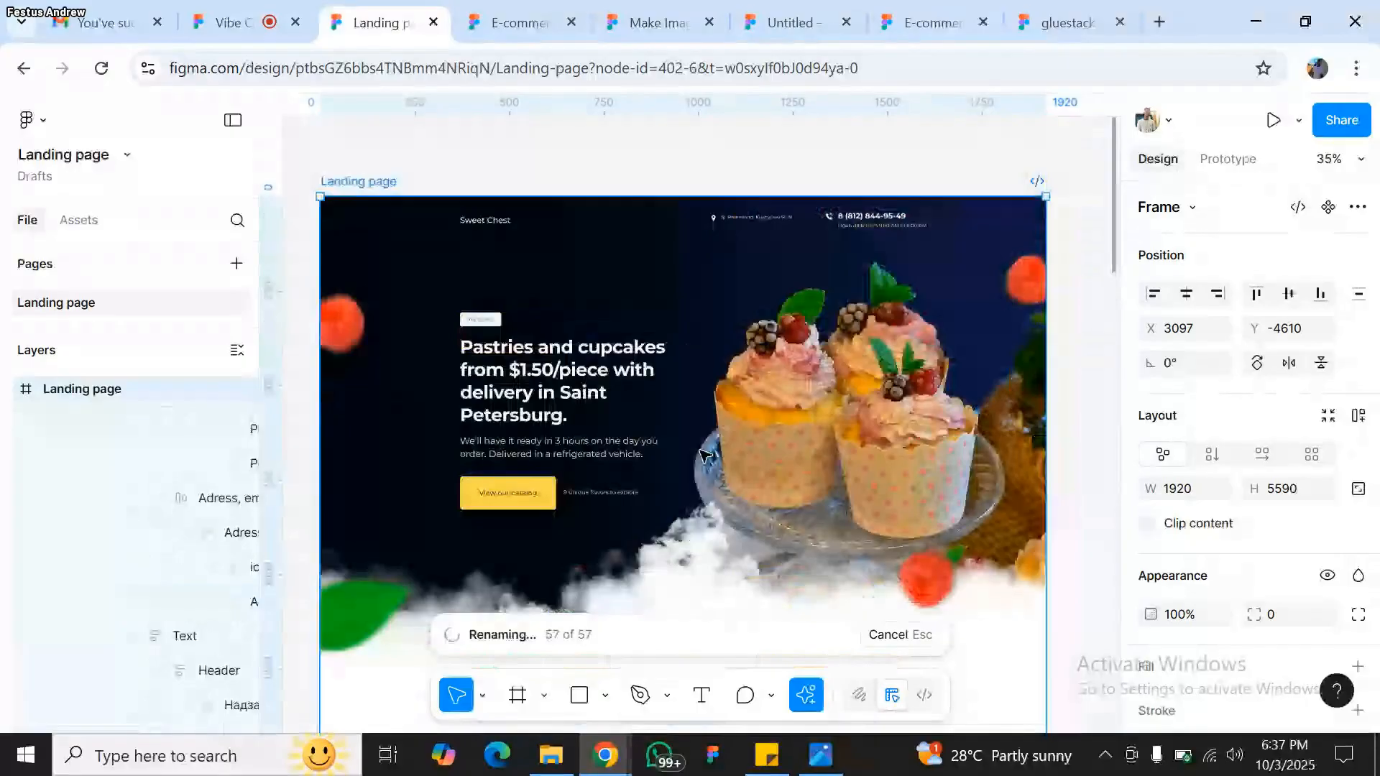
pyautogui.scroll(-2, 589, 344)
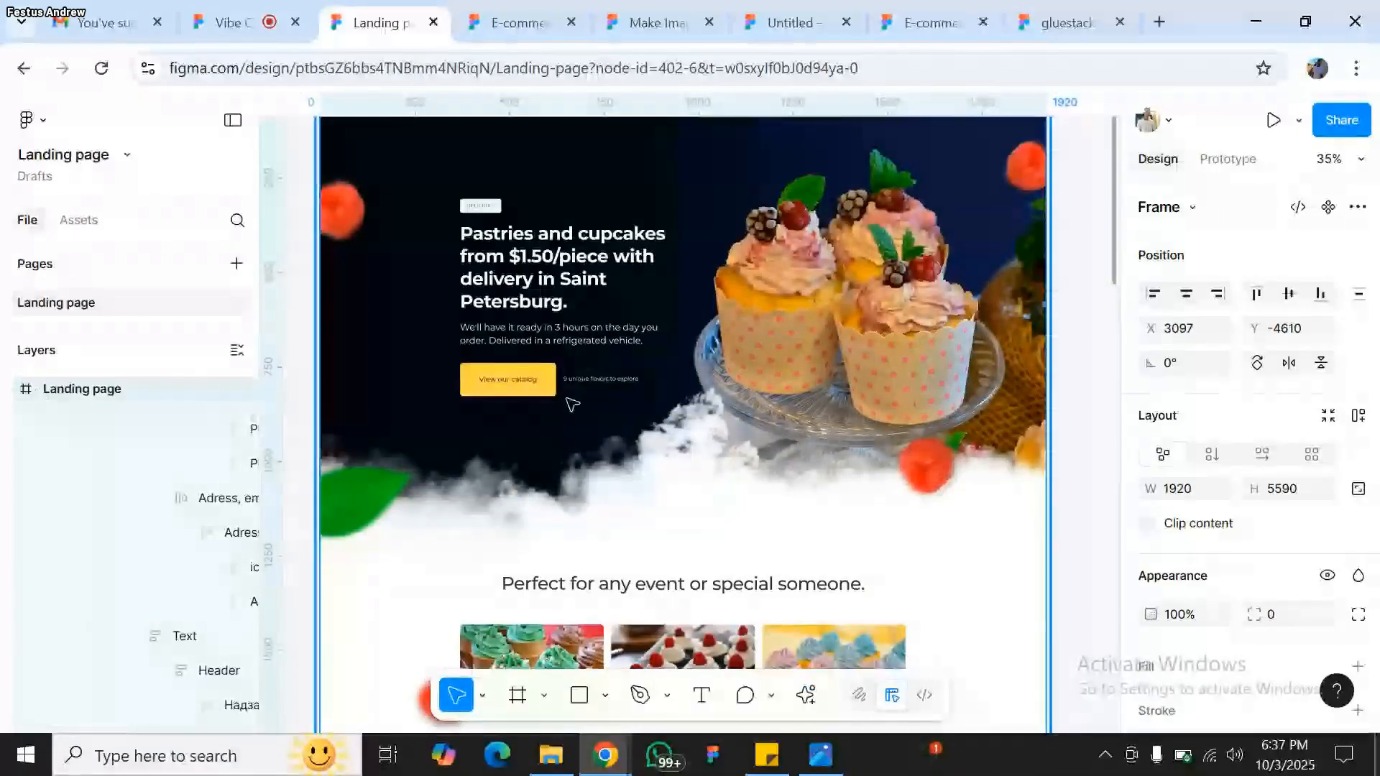
pyautogui.click(237, 351)
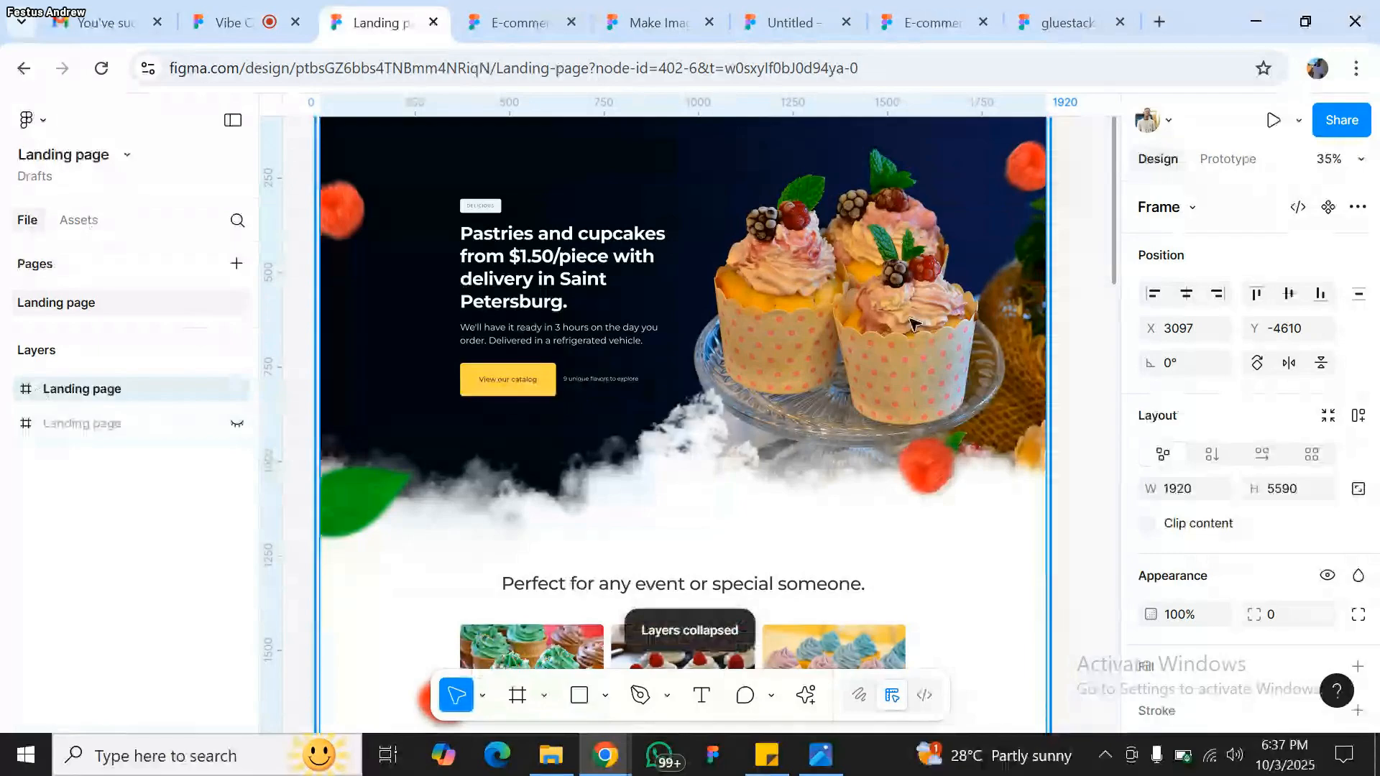
# - Apply Suggest auto layout to the Landing page frame
pyautogui.scroll(-3, 913, 325)
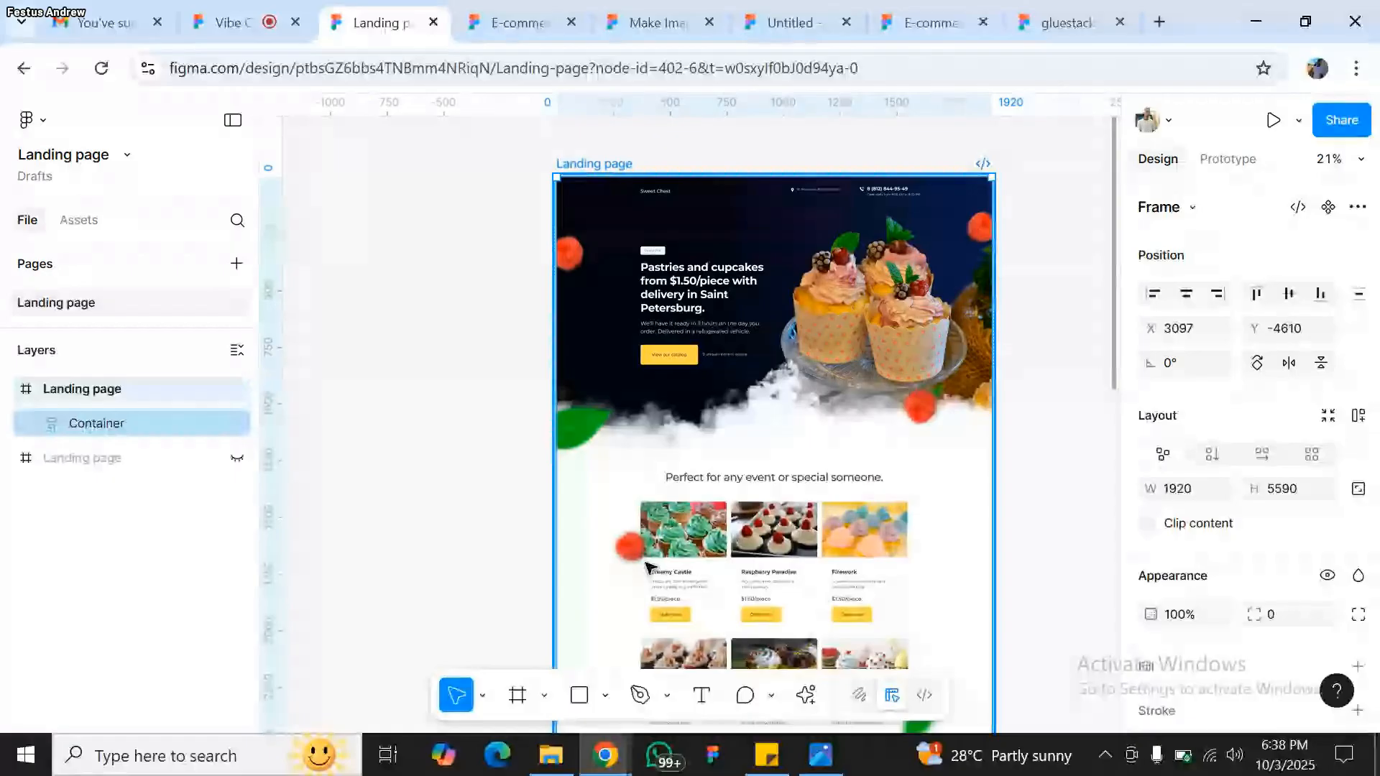
pyautogui.scroll(-3, 776, 599)
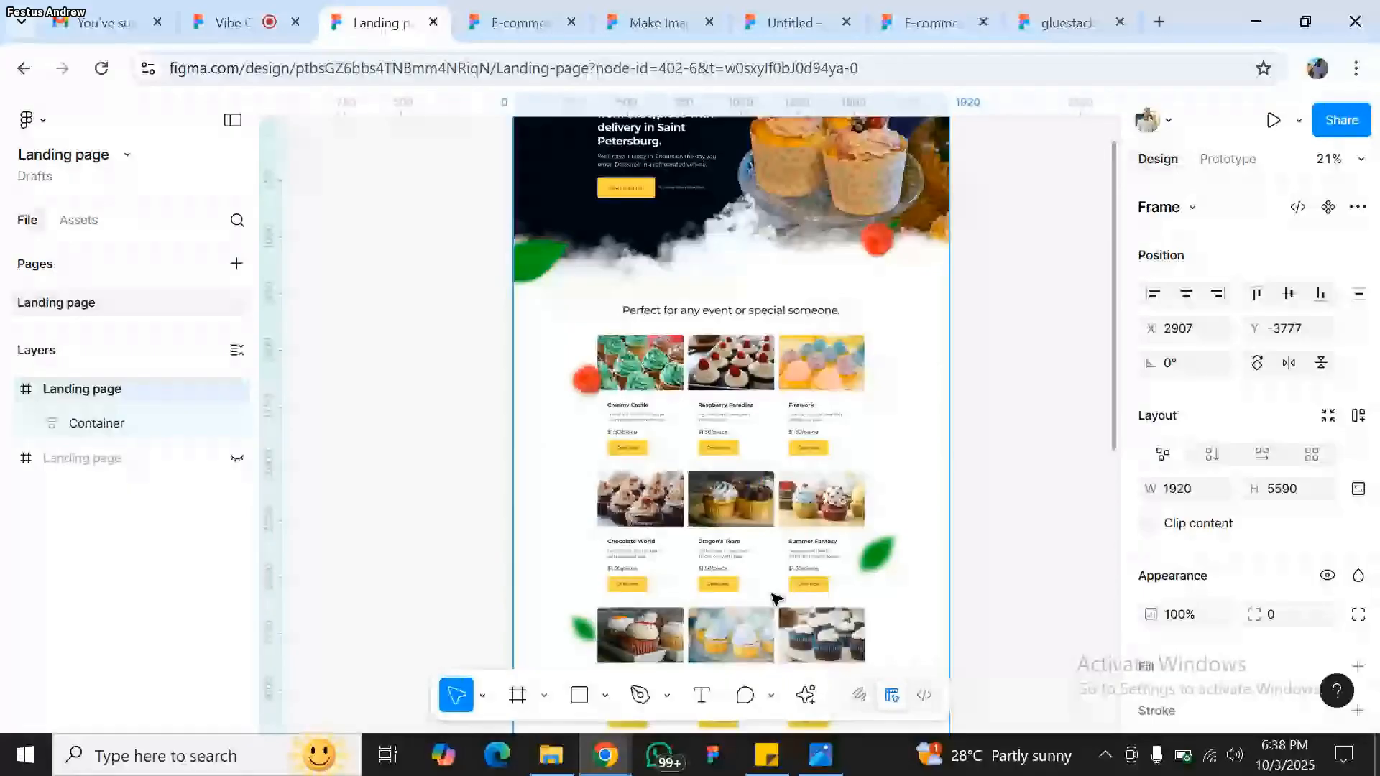
pyautogui.click(806, 696)
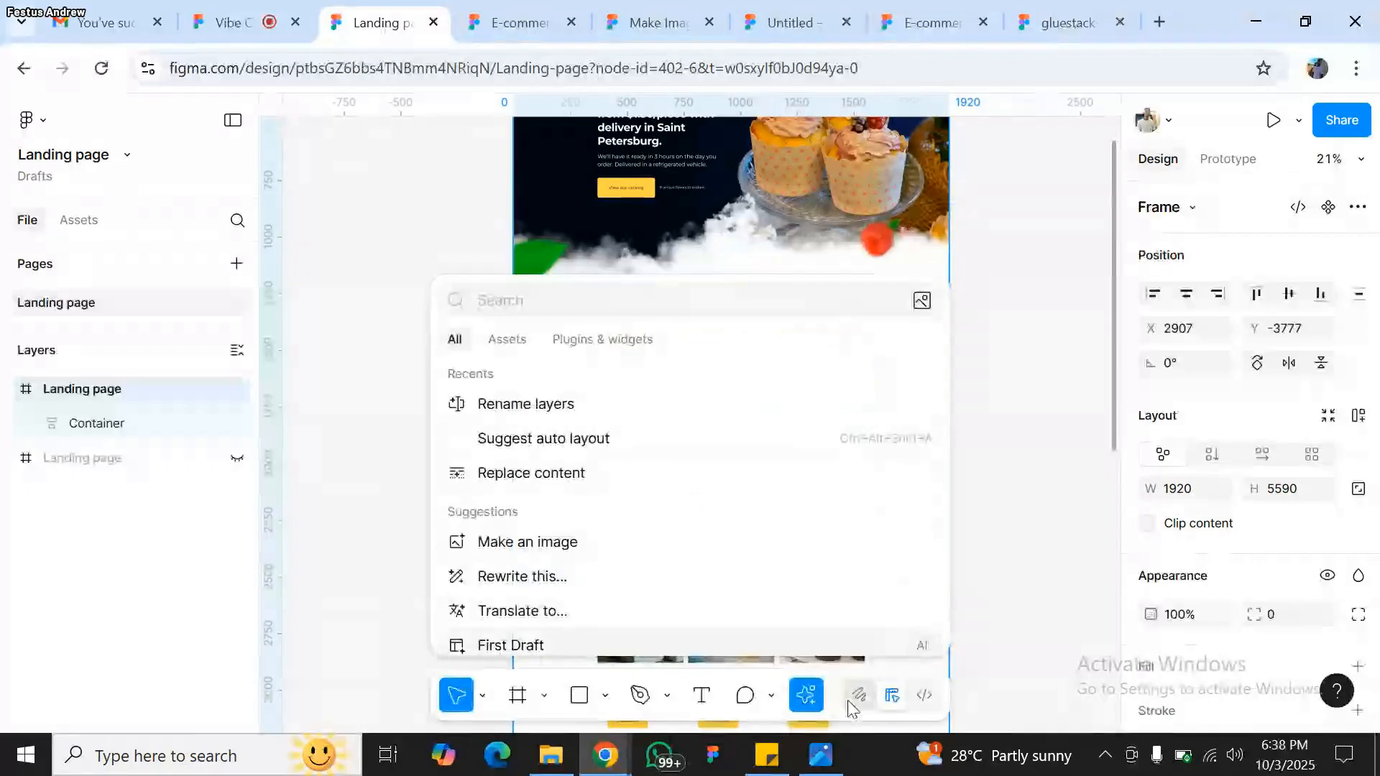
pyautogui.click(570, 448)
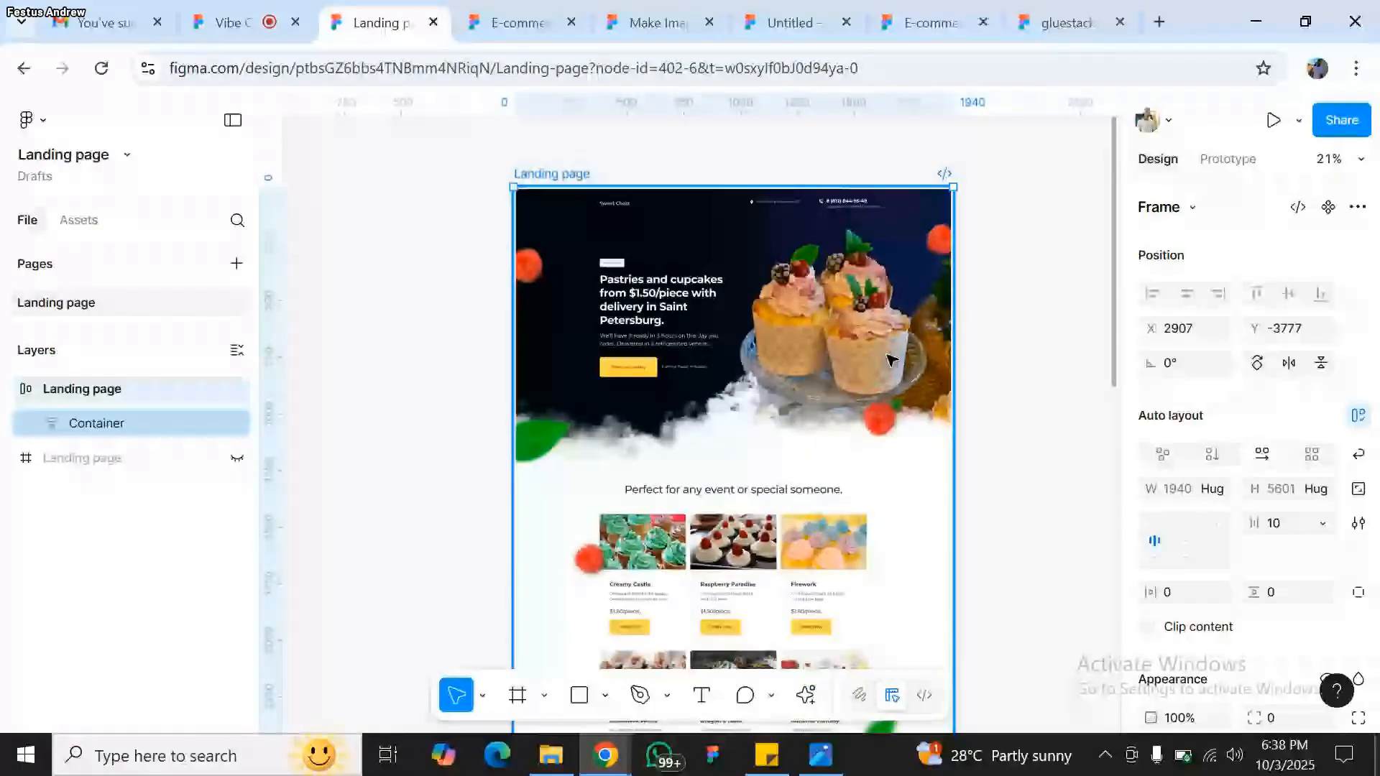
# - Try narrowing the auto-layout Landing page frame to about 1756 px wide to test how its content responds
pyautogui.moveTo(955, 255); pyautogui.dragTo(901, 254)
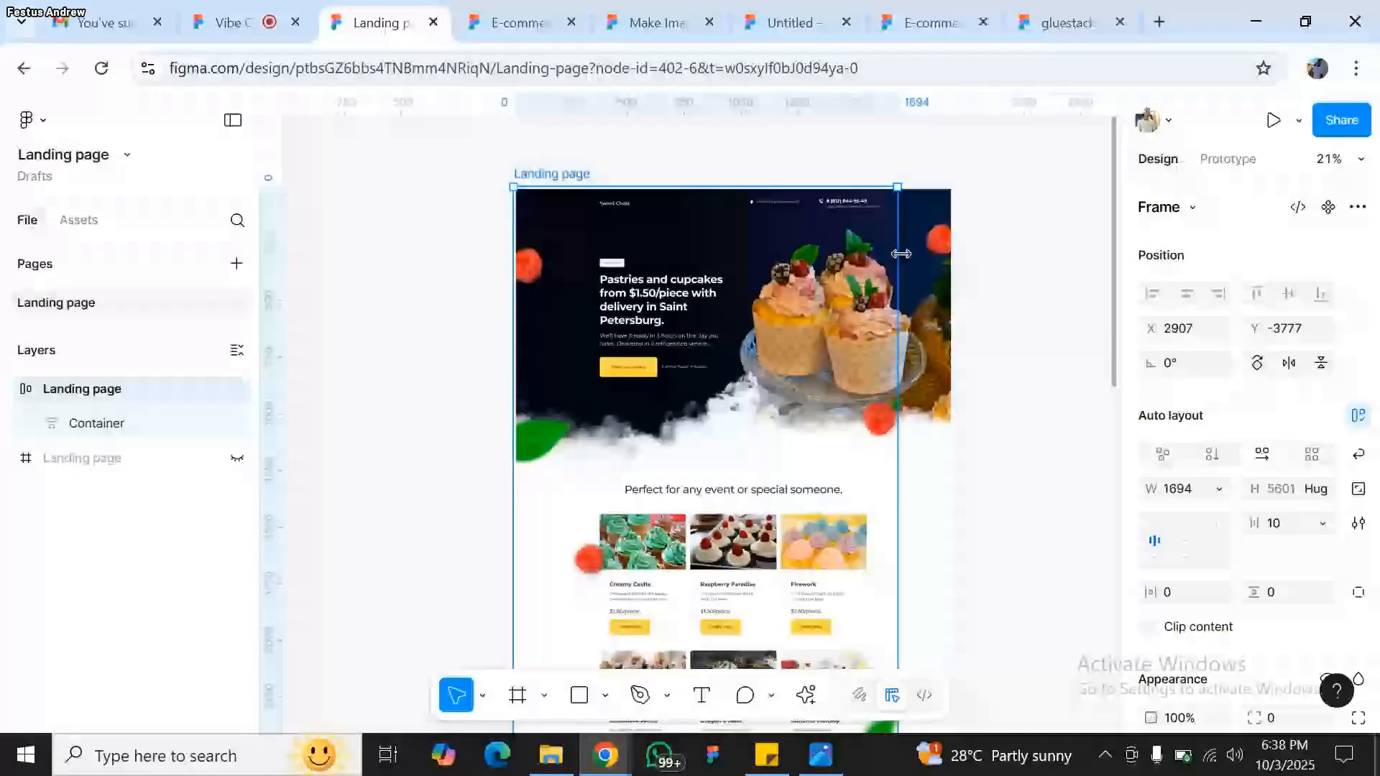
pyautogui.hotkey('ctrl', 'z')
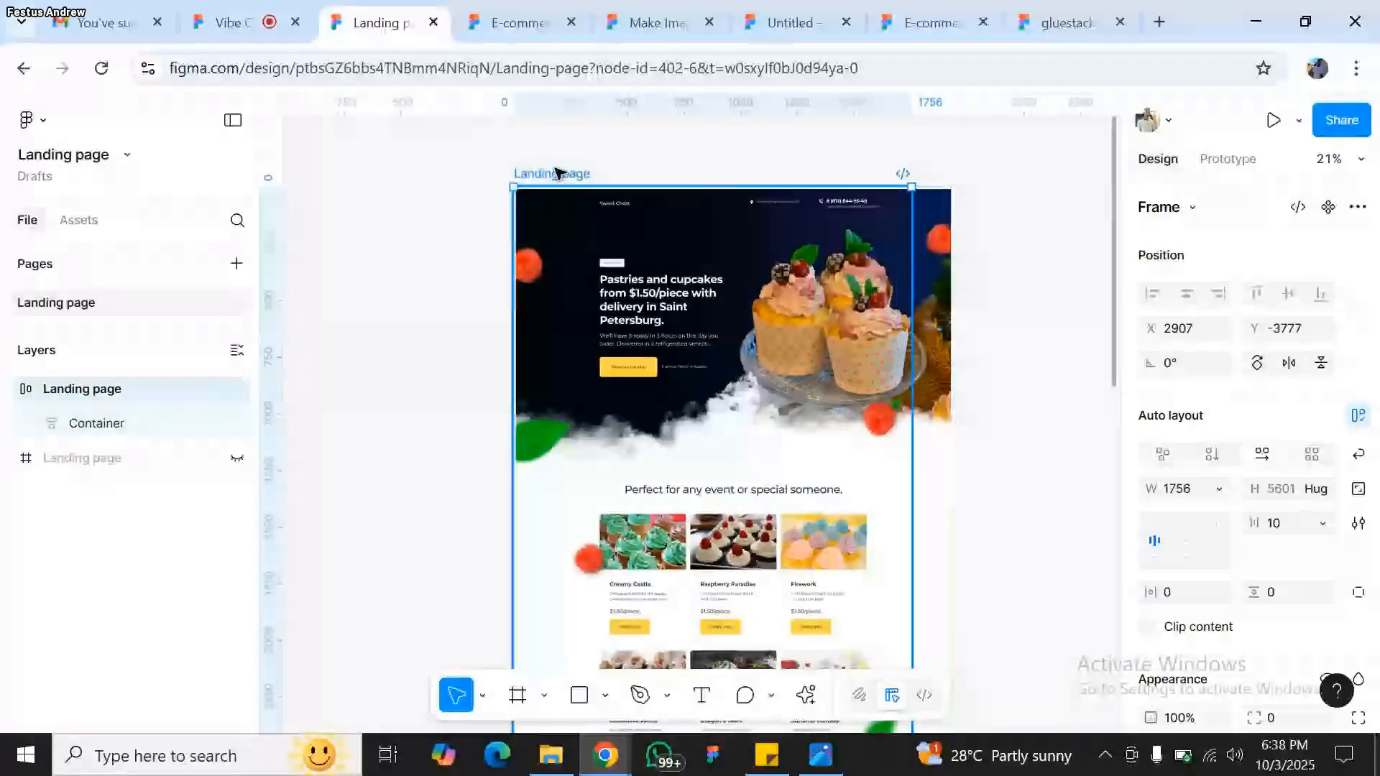
pyautogui.moveTo(953, 264); pyautogui.dragTo(914, 264)
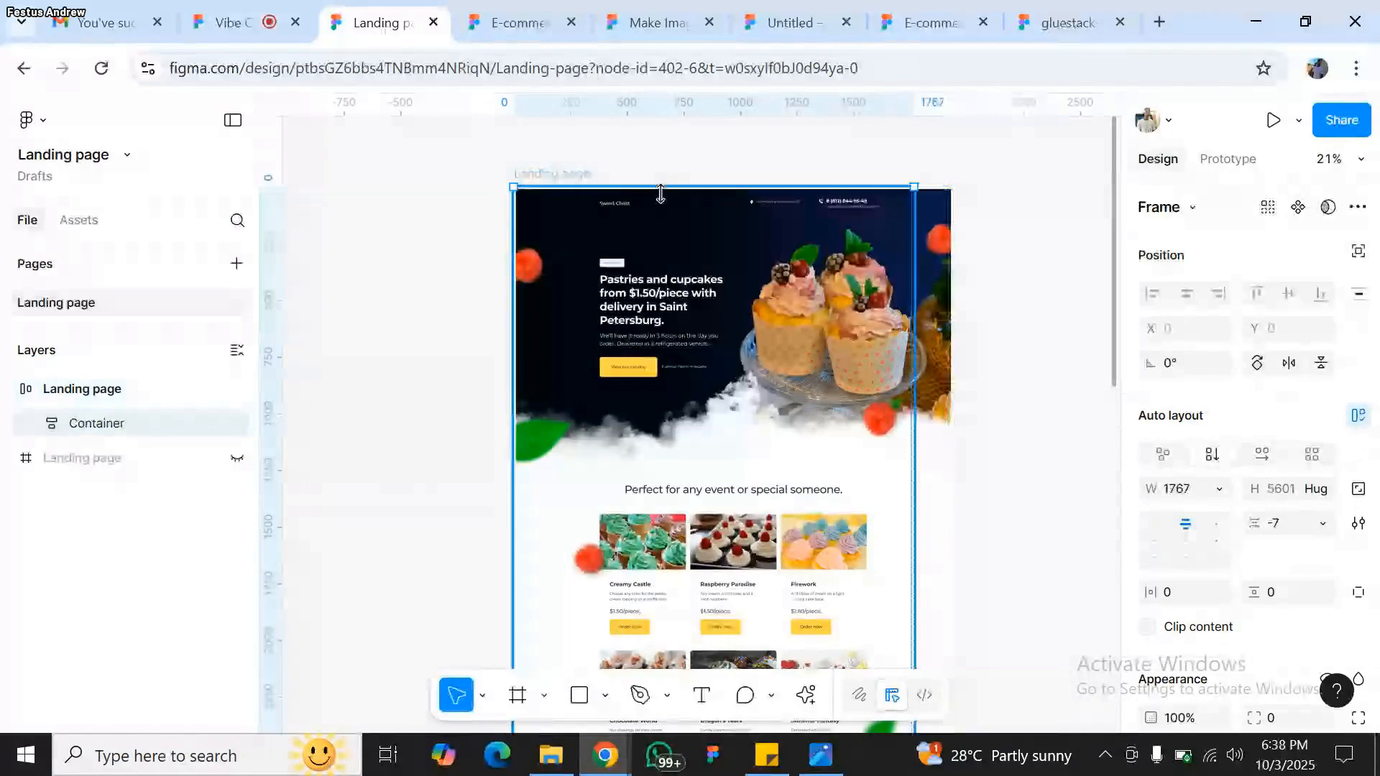
pyautogui.click(895, 289)
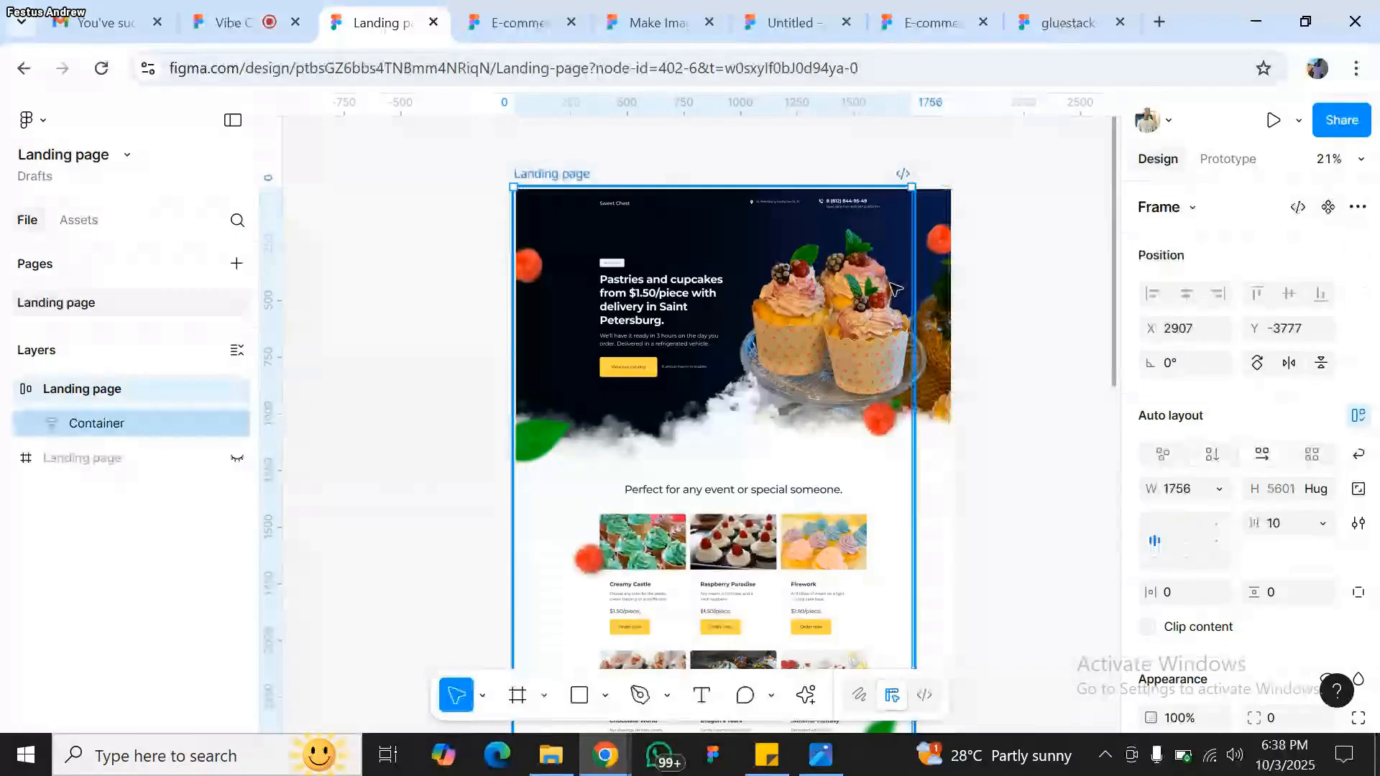
# - Try widening the innermost nested container to about 1920 px, and undo the width changes to the frame and its containers
pyautogui.doubleClick(902, 302)
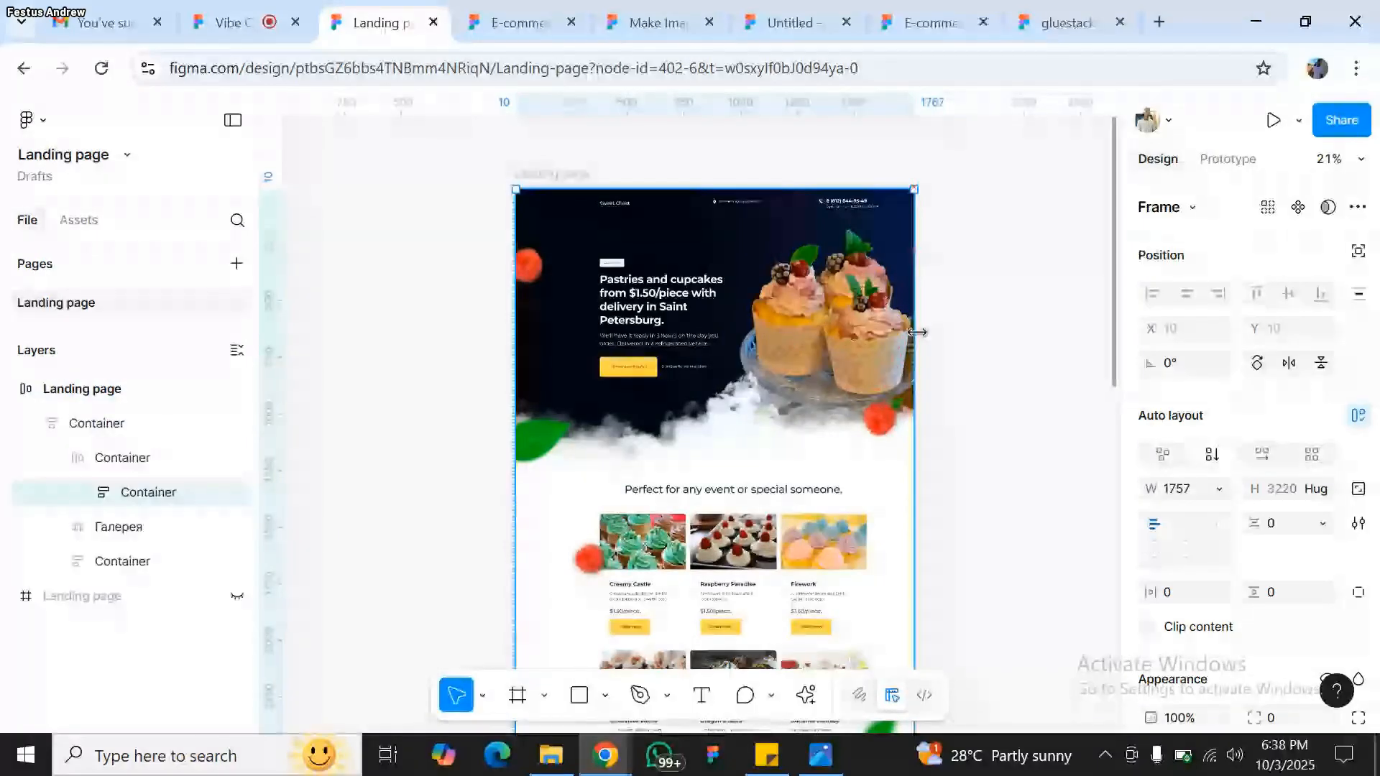
pyautogui.moveTo(915, 323)
pyautogui.mouseDown()
pyautogui.moveTo(942, 327)
pyautogui.moveTo(928, 330)
pyautogui.mouseUp()
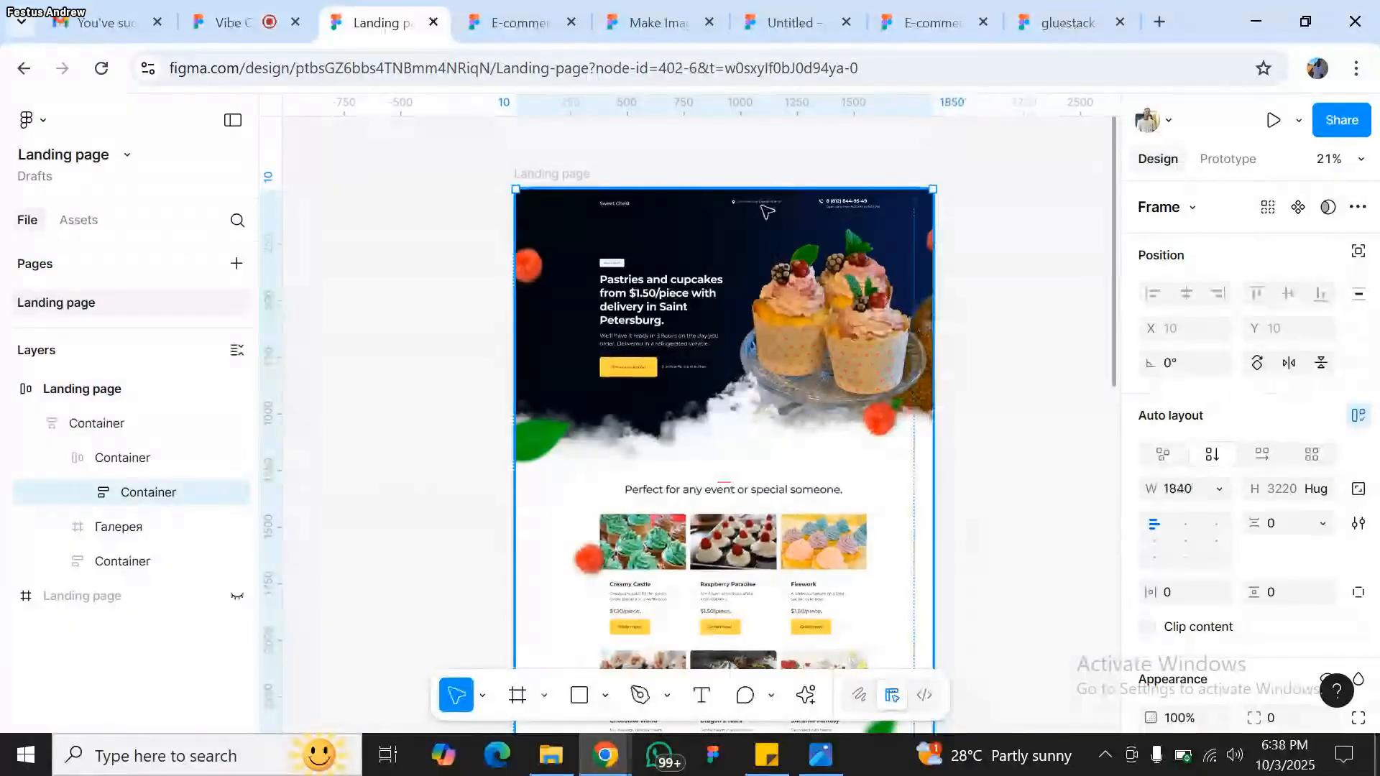
pyautogui.hotkey('ctrl', 'z')
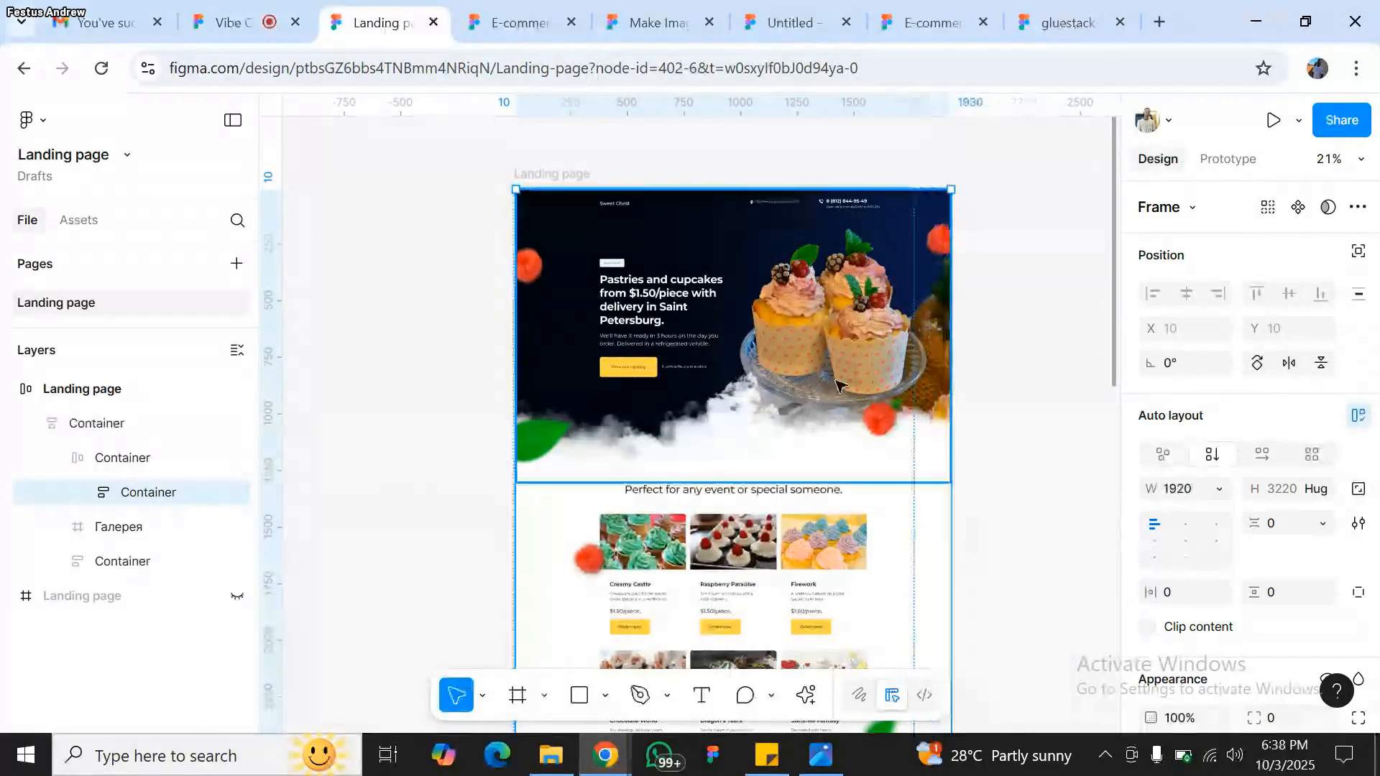
pyautogui.hotkey('ctrl', 'z')
pyautogui.hotkey('ctrl', 'z')
pyautogui.hotkey('ctrl', 'z')
pyautogui.hotkey('ctrl', 'z')
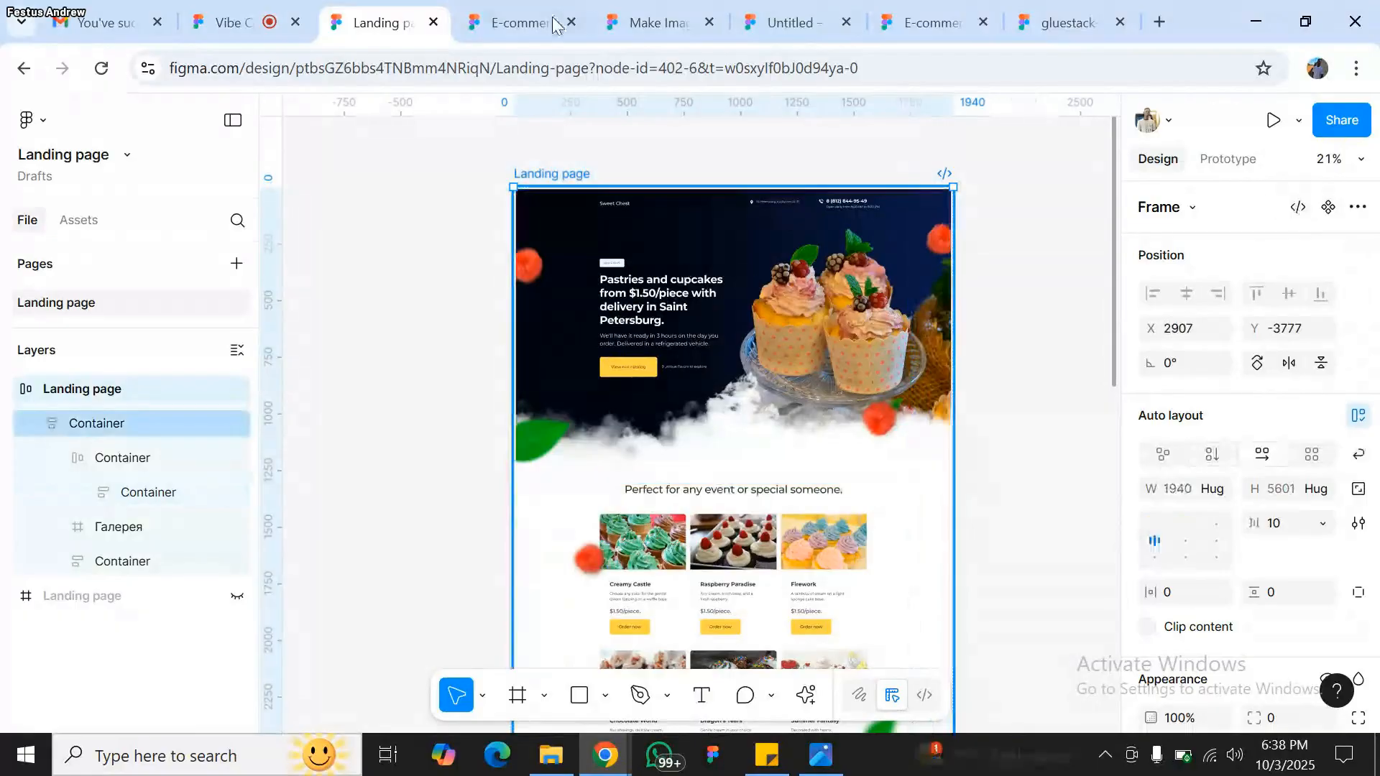
# - Copy the Landing page frame and paste it into the prompt of the untitled Figma Make file
pyautogui.press('Escape')
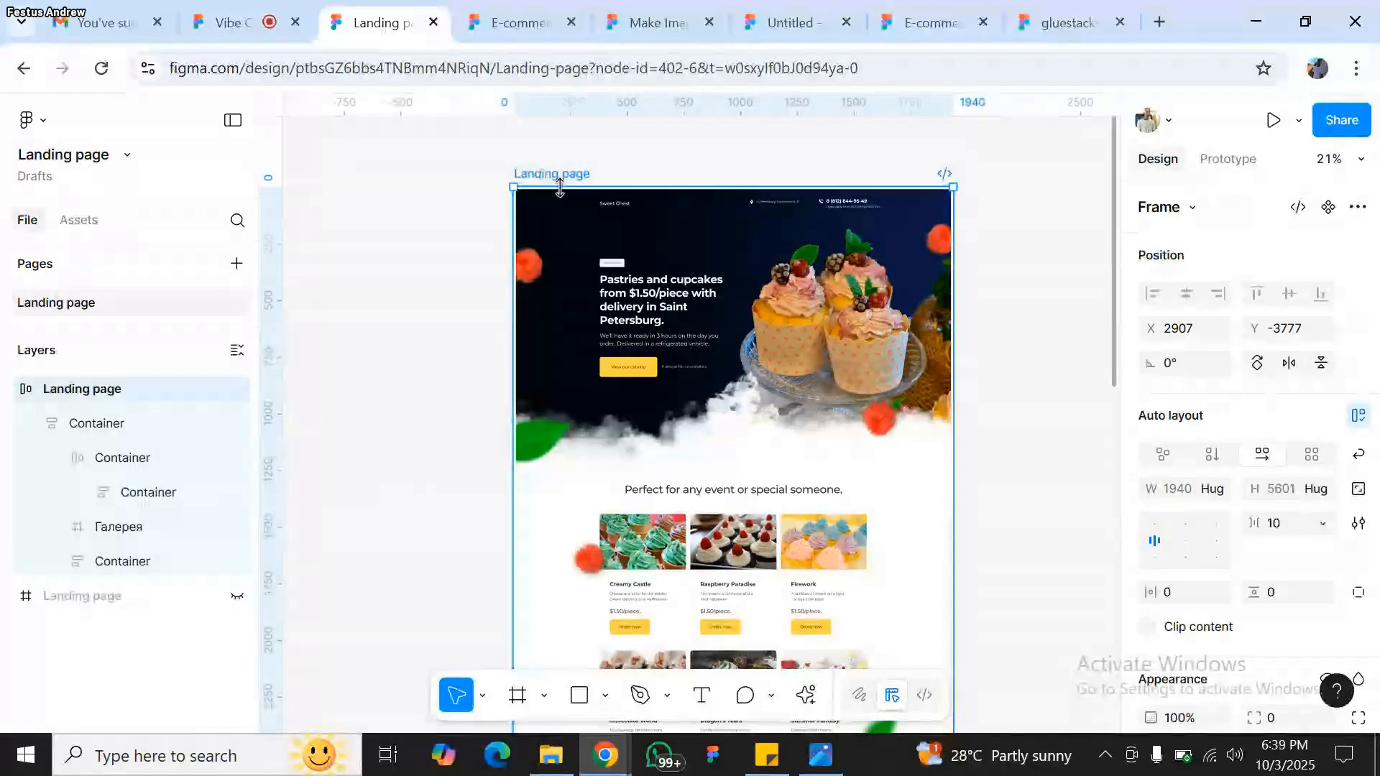
pyautogui.rightClick(568, 224)
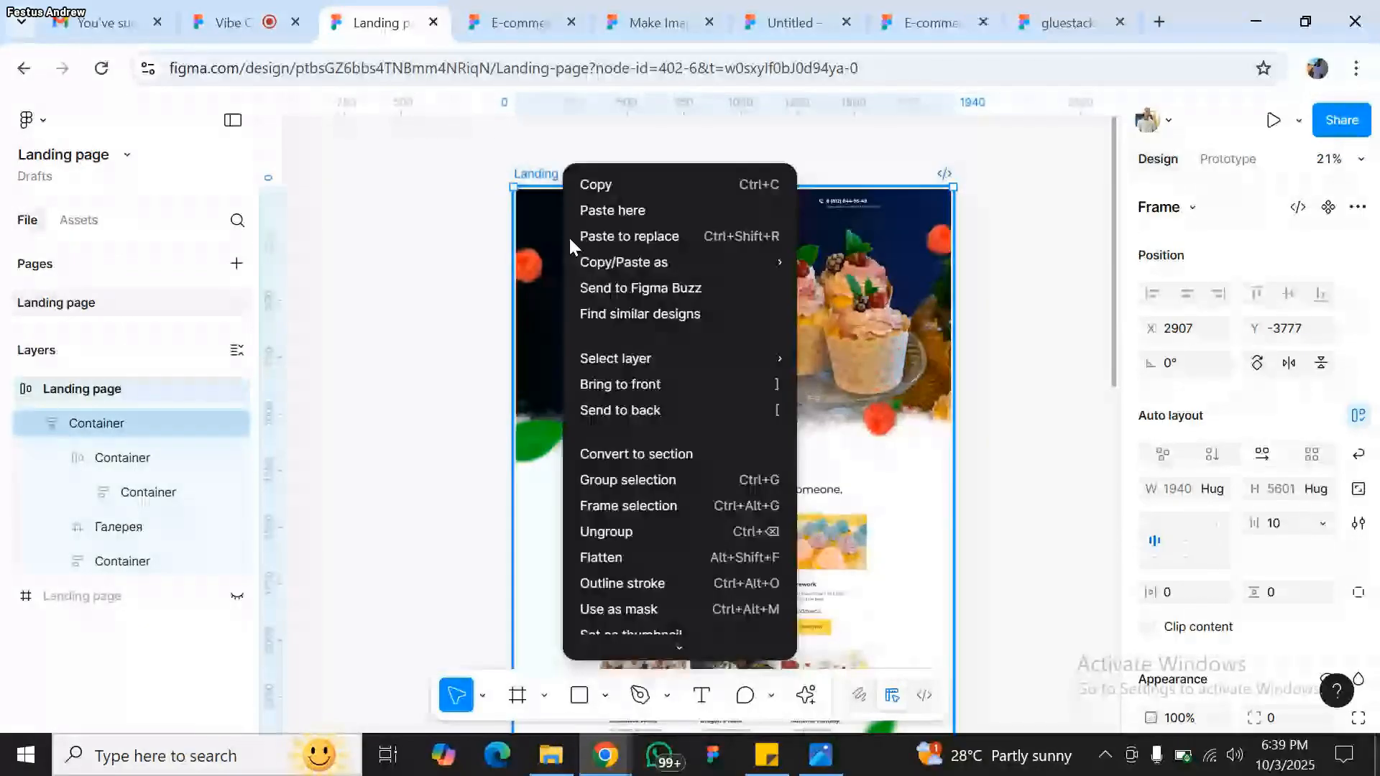
pyautogui.click(627, 189)
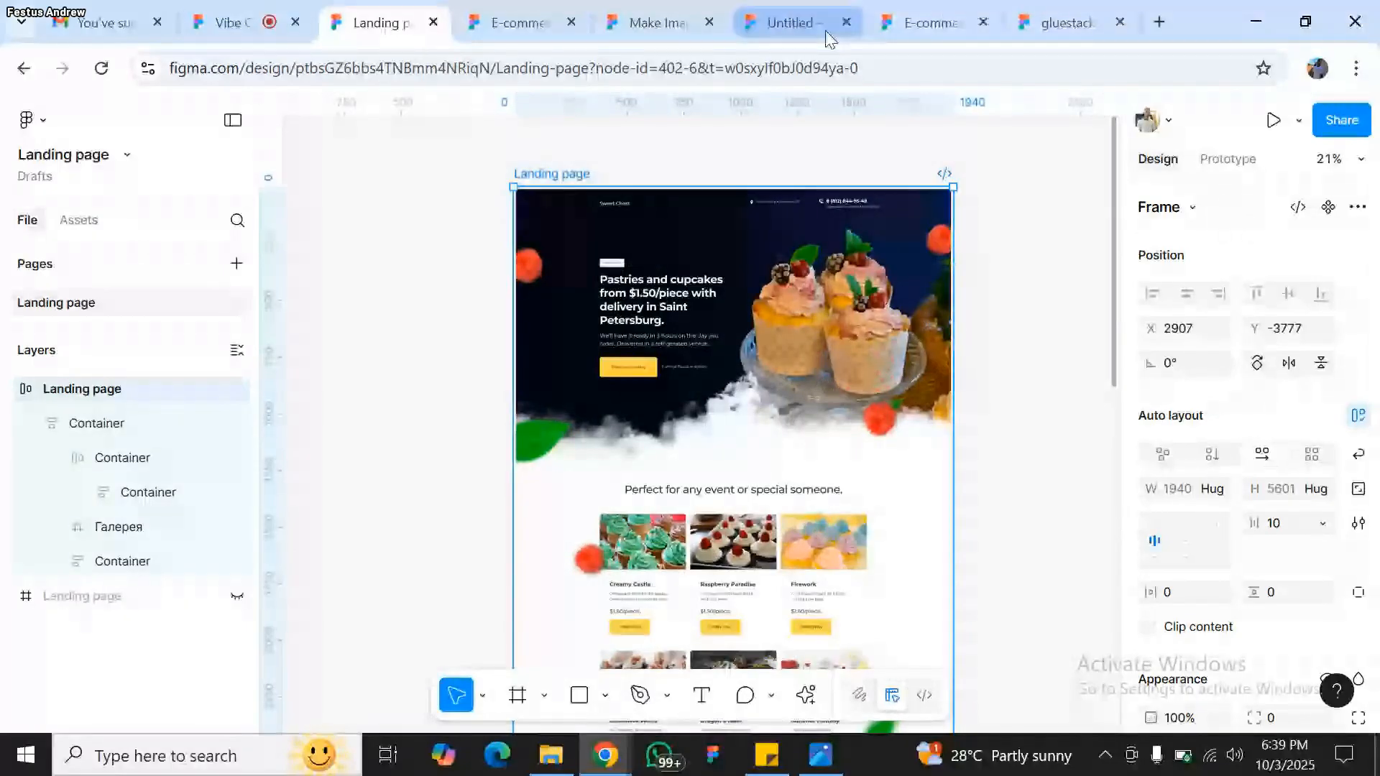
pyautogui.click(775, 9)
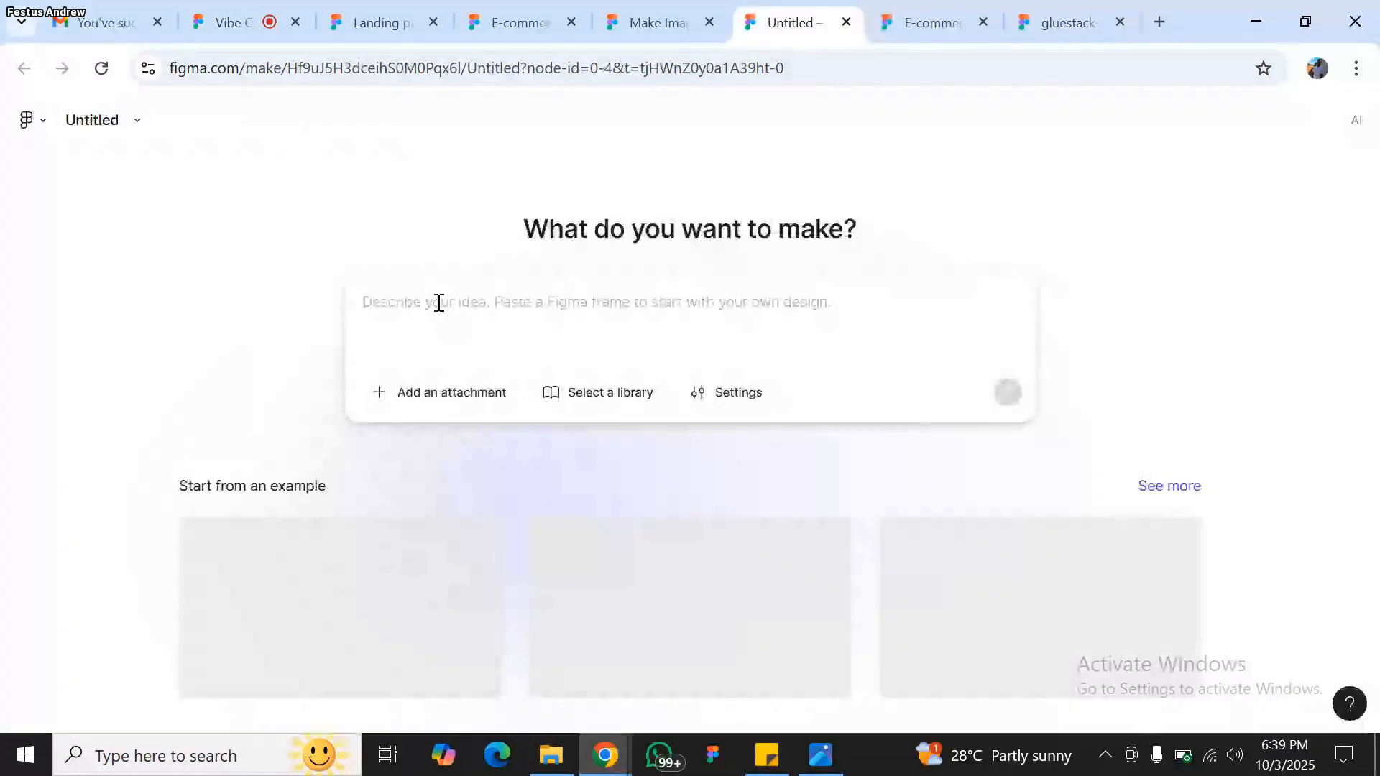
pyautogui.click(439, 302)
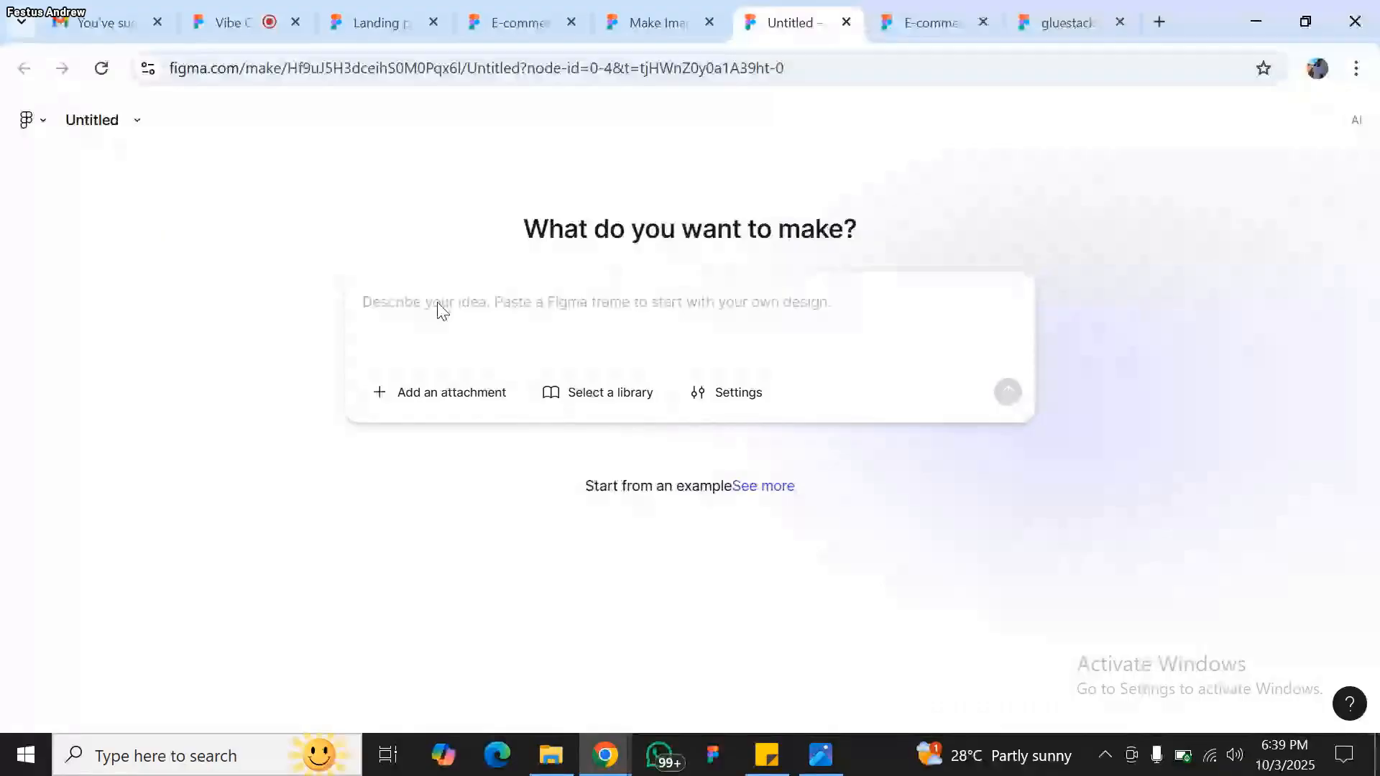
pyautogui.hotkey('ctrl', 'v')
# - Submit the prompt "Build without making any changes to the attached frame" with the pasted Landing page frame
pyautogui.write('Buil')
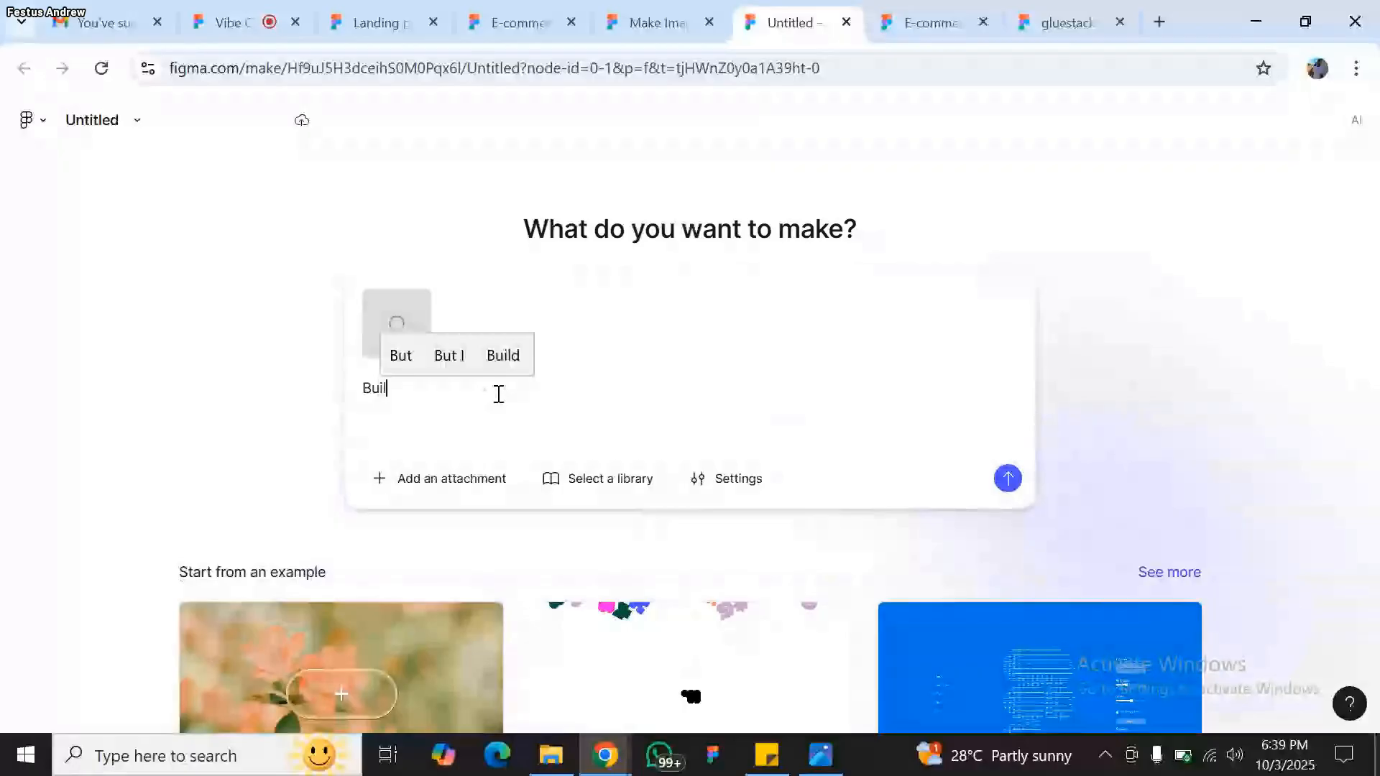
pyautogui.write('d')
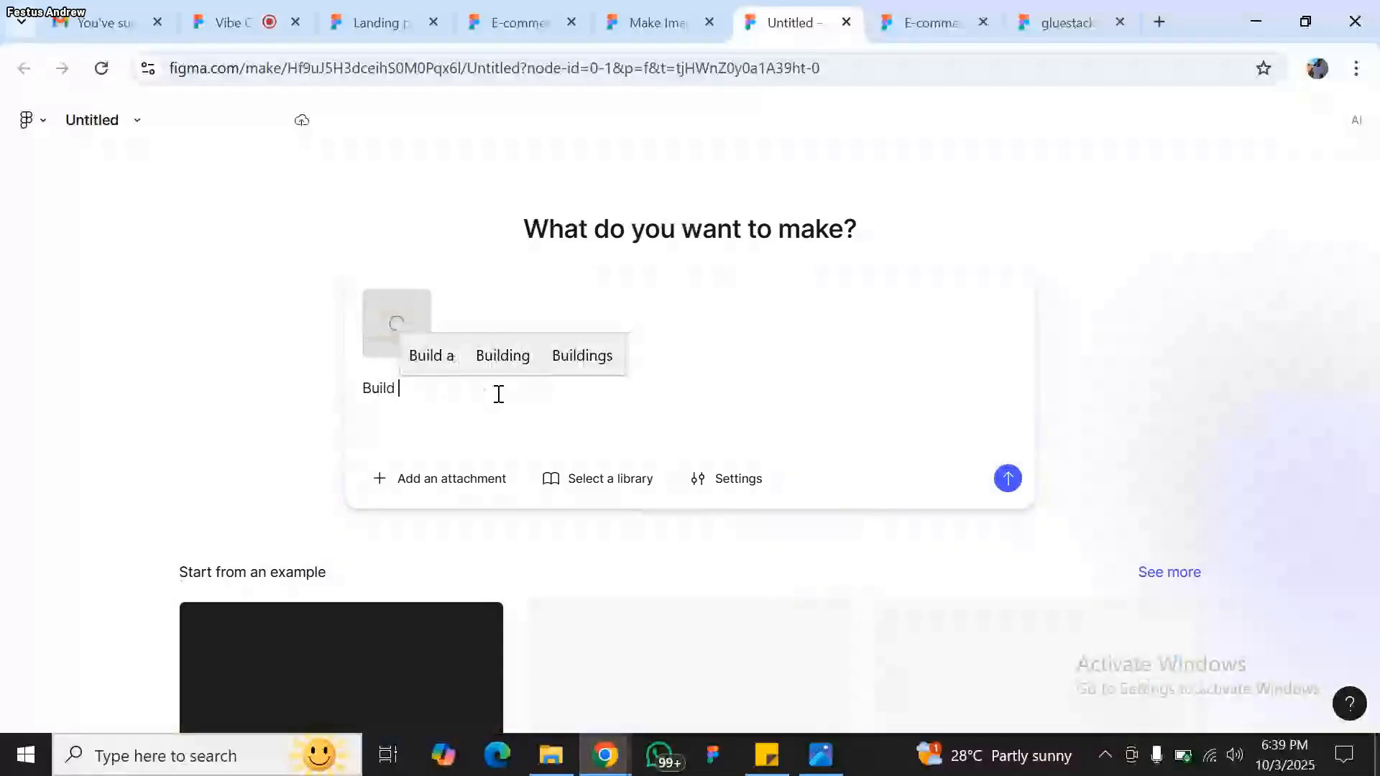
pyautogui.write('without')
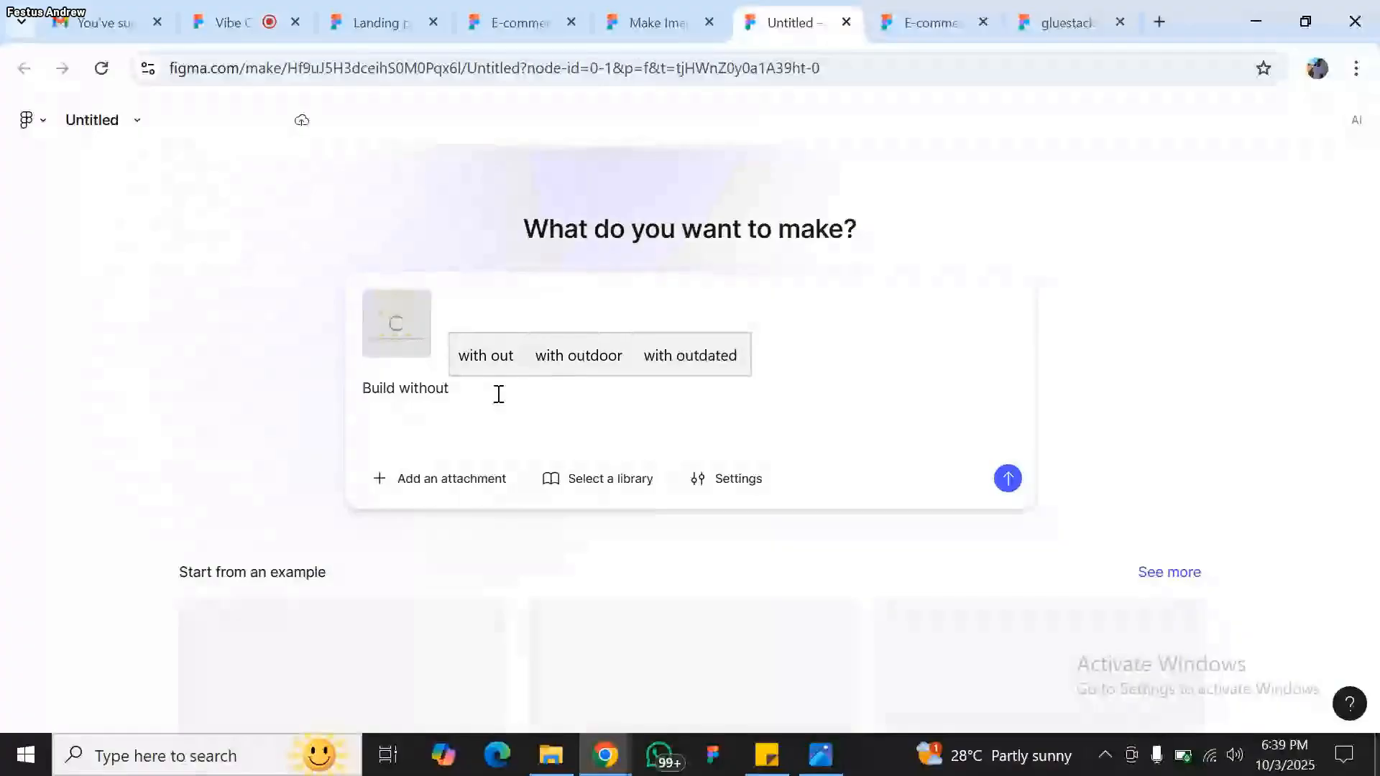
pyautogui.write('making any ')
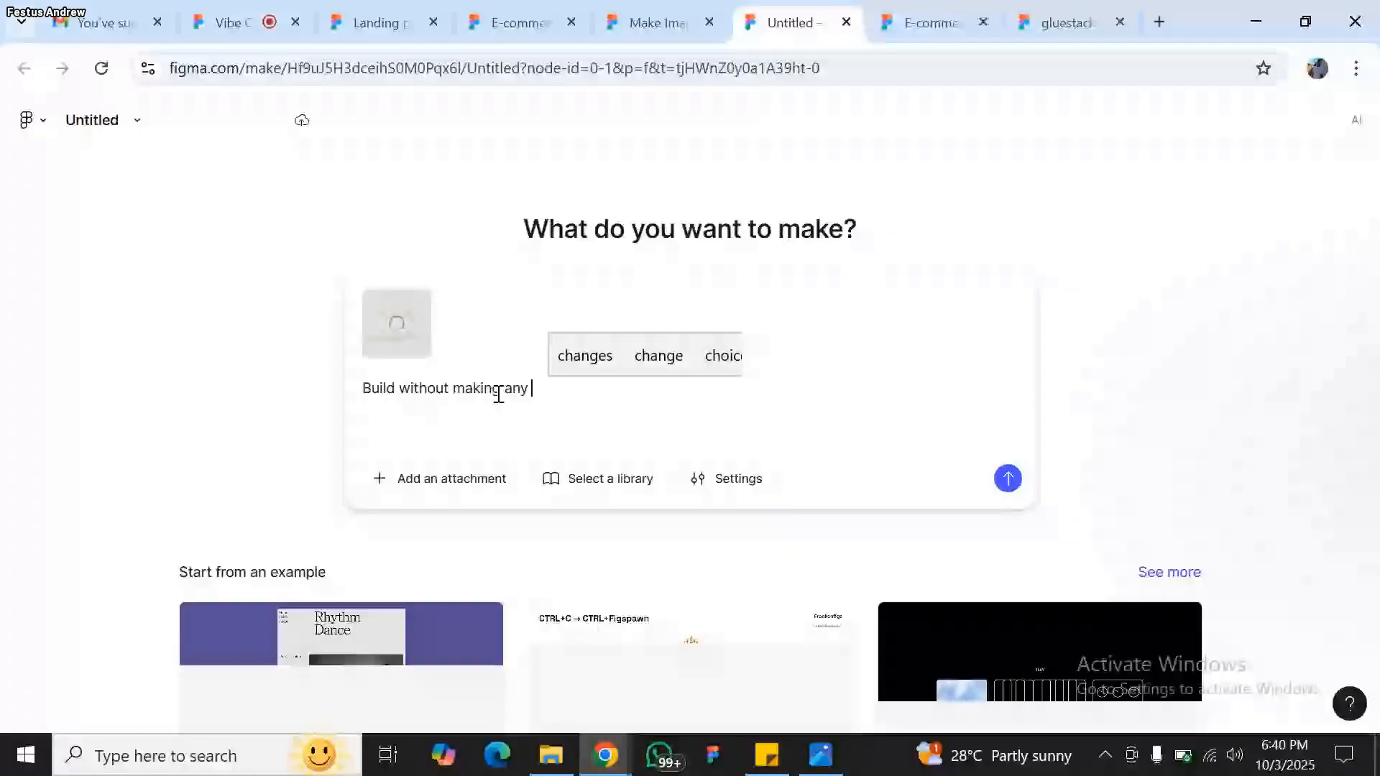
pyautogui.write('changes ')
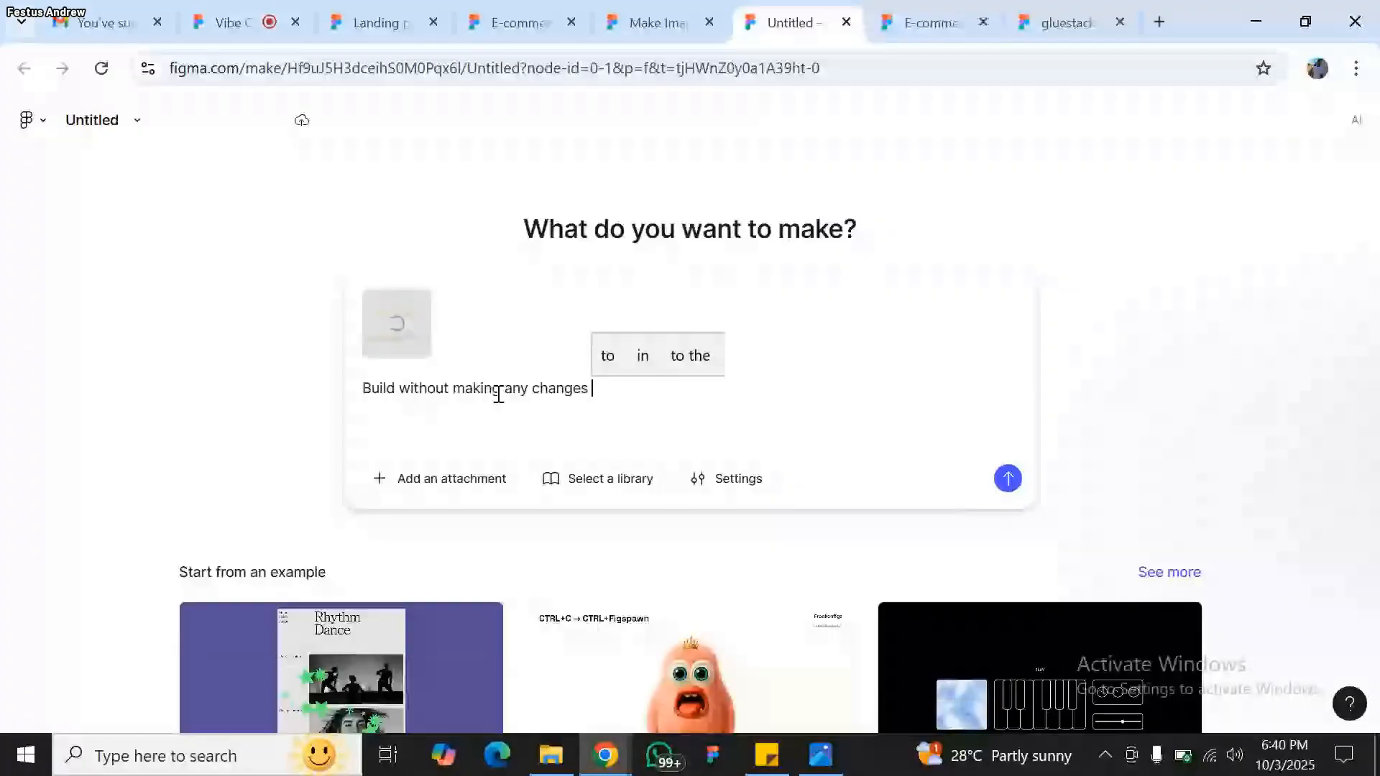
pyautogui.write('to the attached')
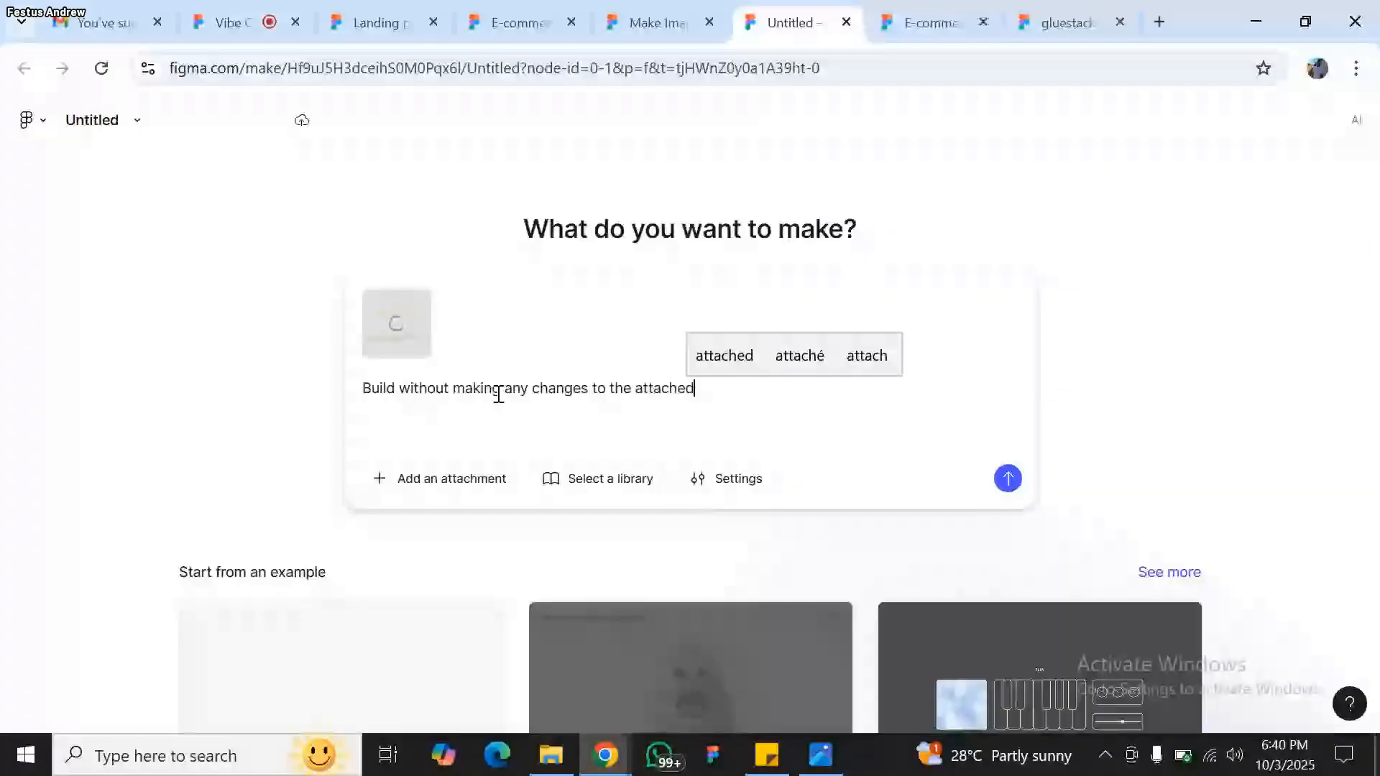
pyautogui.write(' fr')
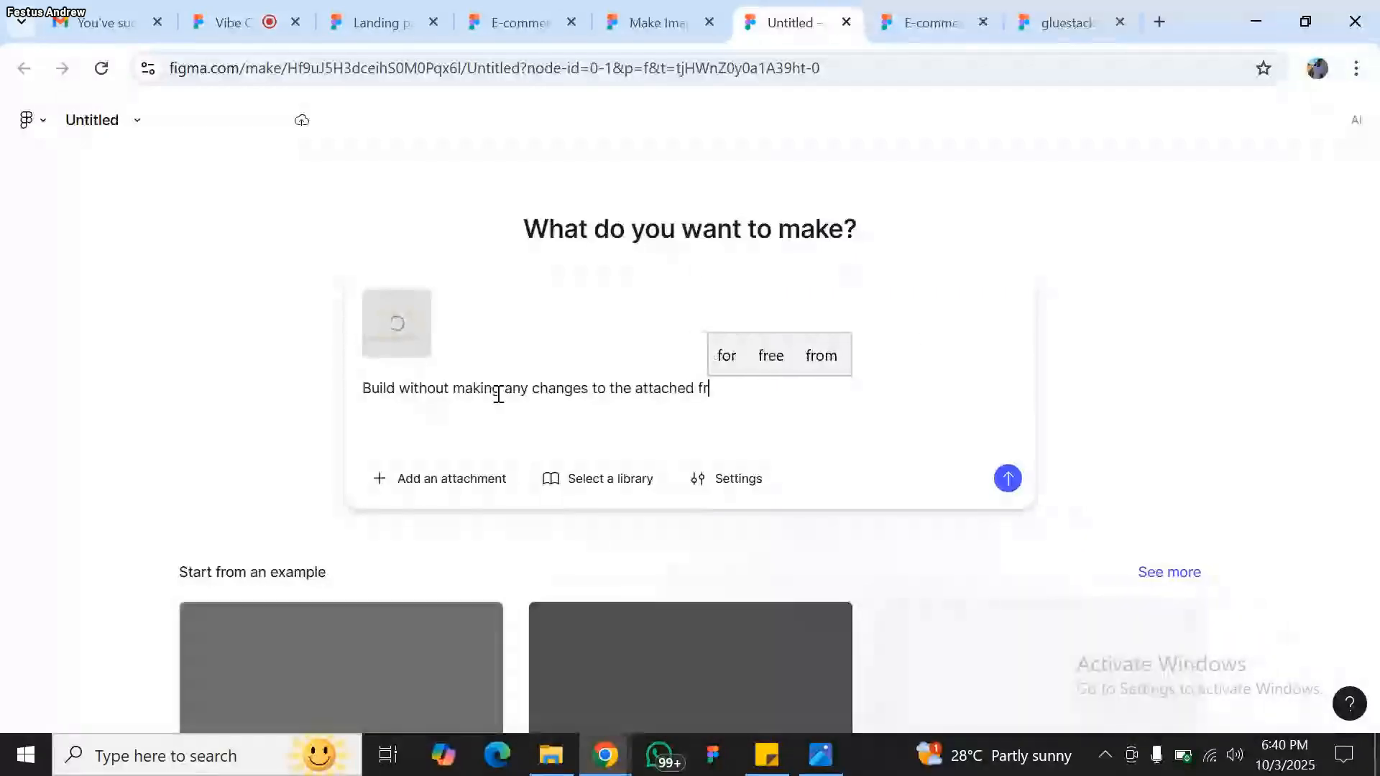
pyautogui.write('ame')
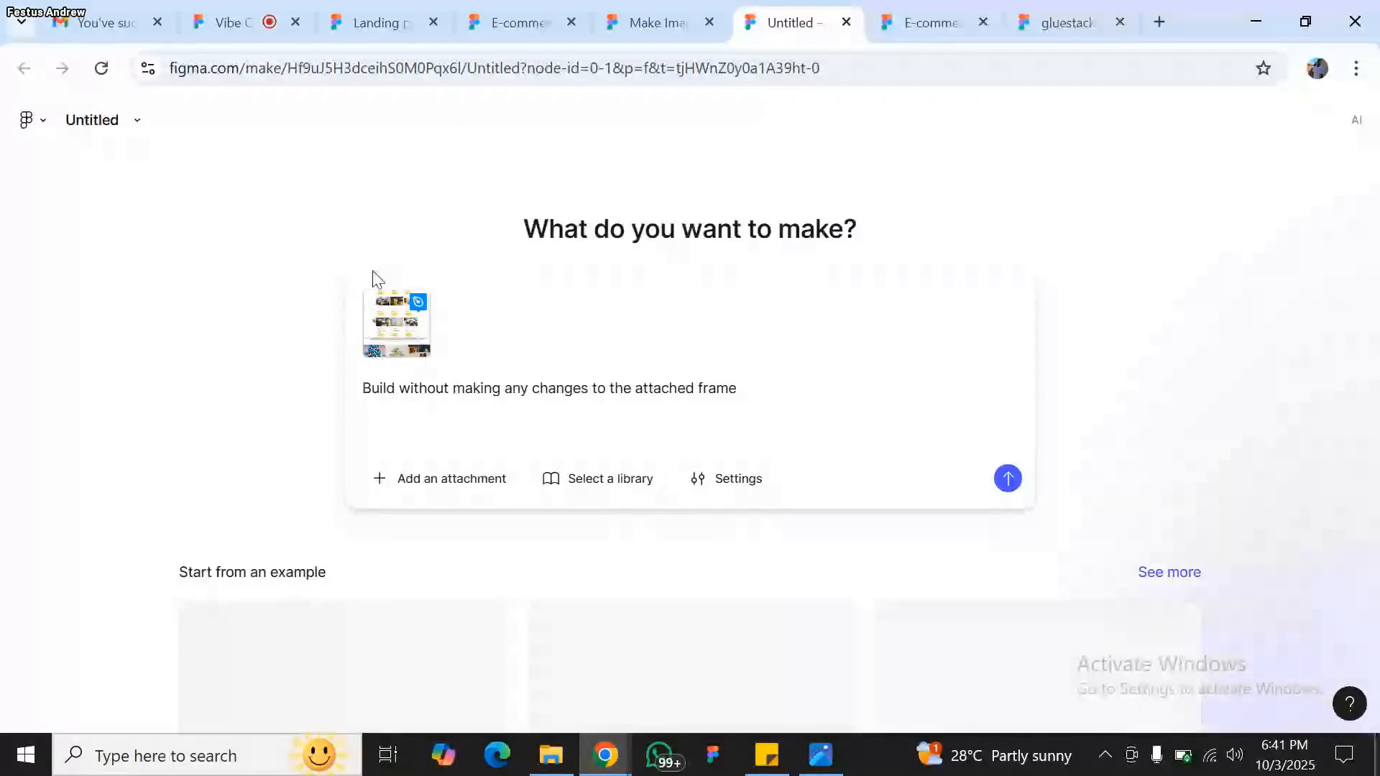
pyautogui.click(1008, 478)
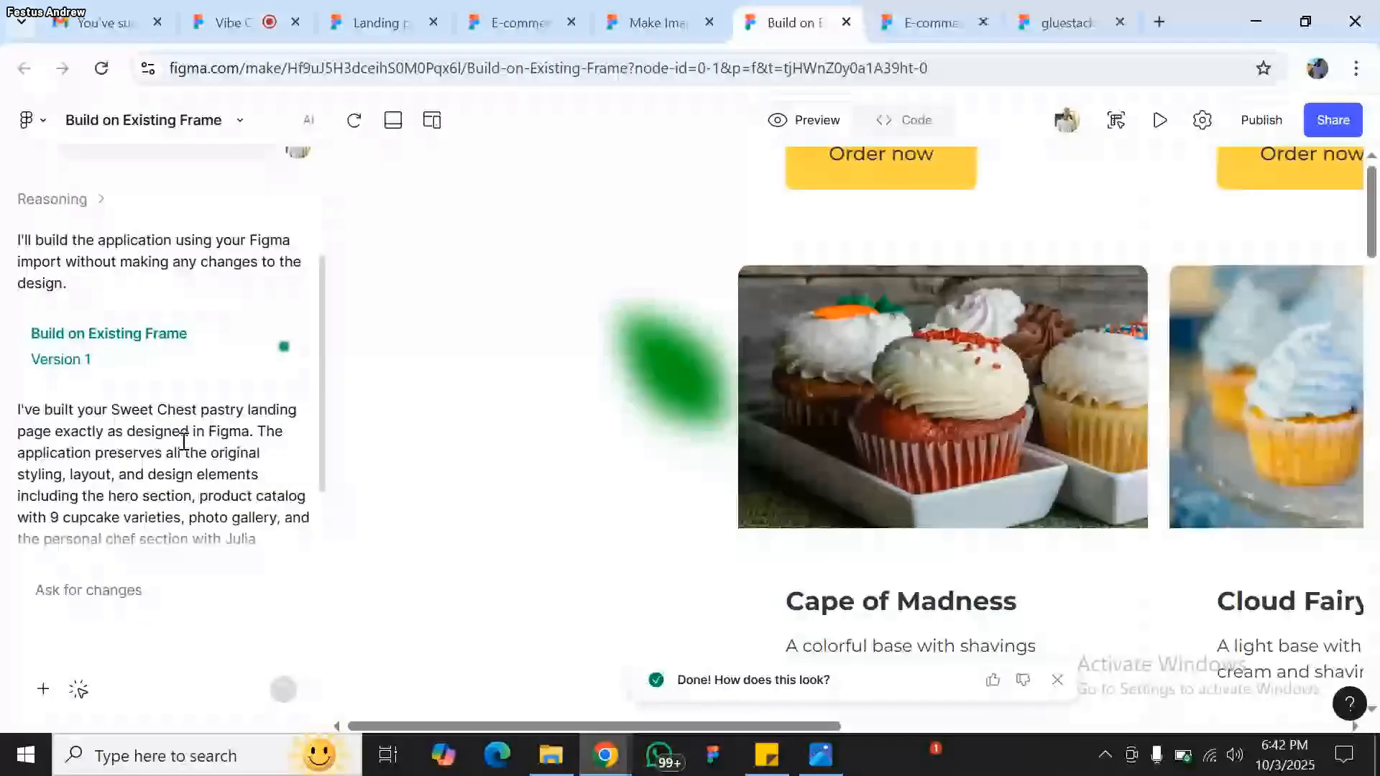
# - Dismiss the feedback prompt and examine the generated page's product cards, photo gallery and pastry chef section in the preview
pyautogui.hscroll(3, 468, 540)
pyautogui.hscroll(-1, 468, 541)
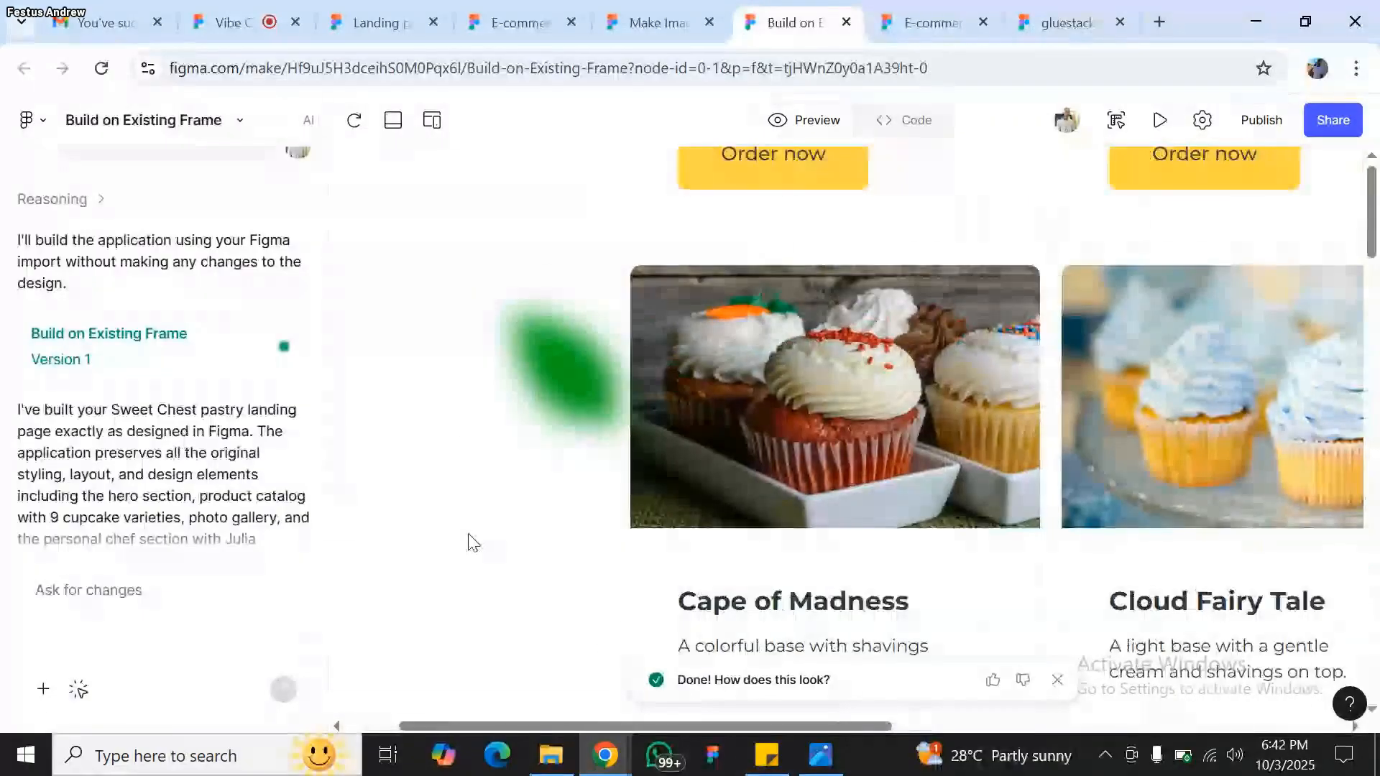
pyautogui.scroll(-5, 679, 453)
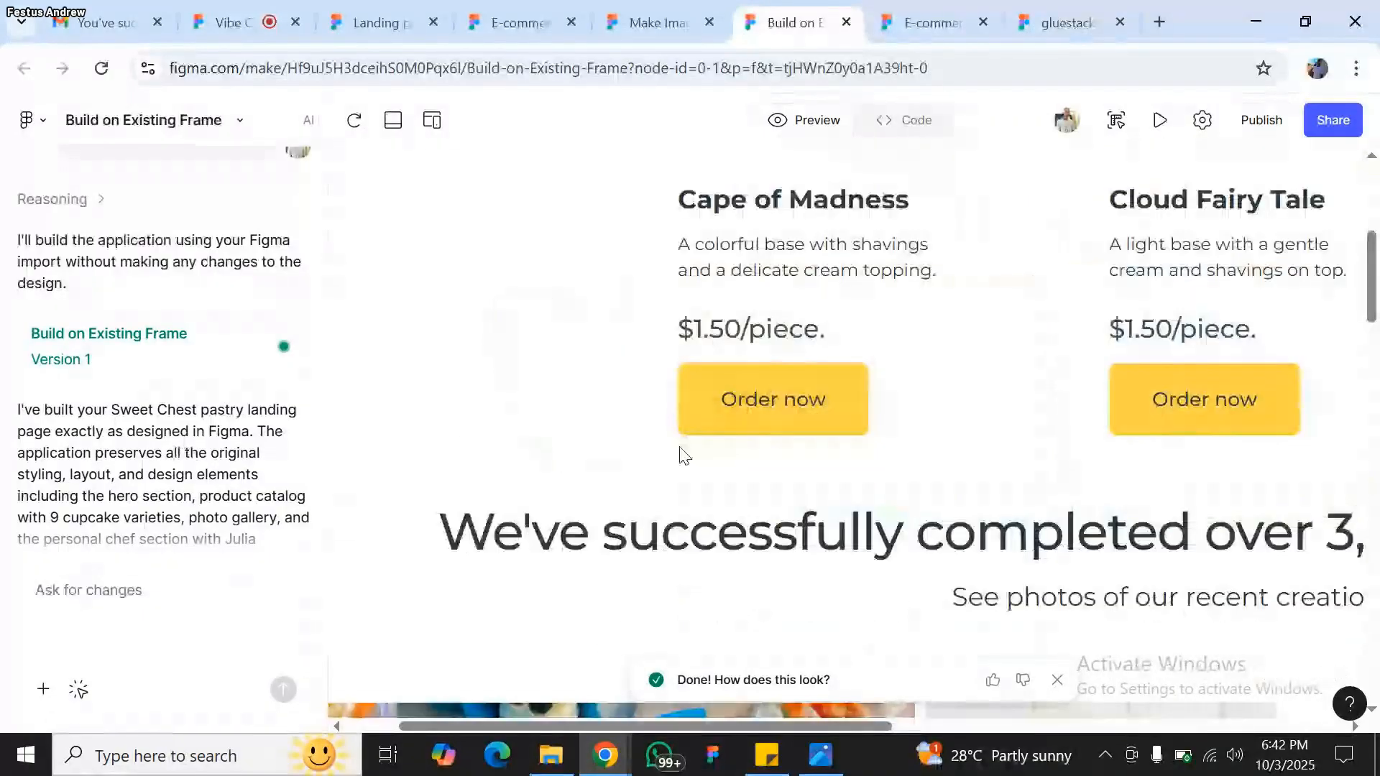
pyautogui.scroll(4, 680, 447)
pyautogui.scroll(-5, 679, 446)
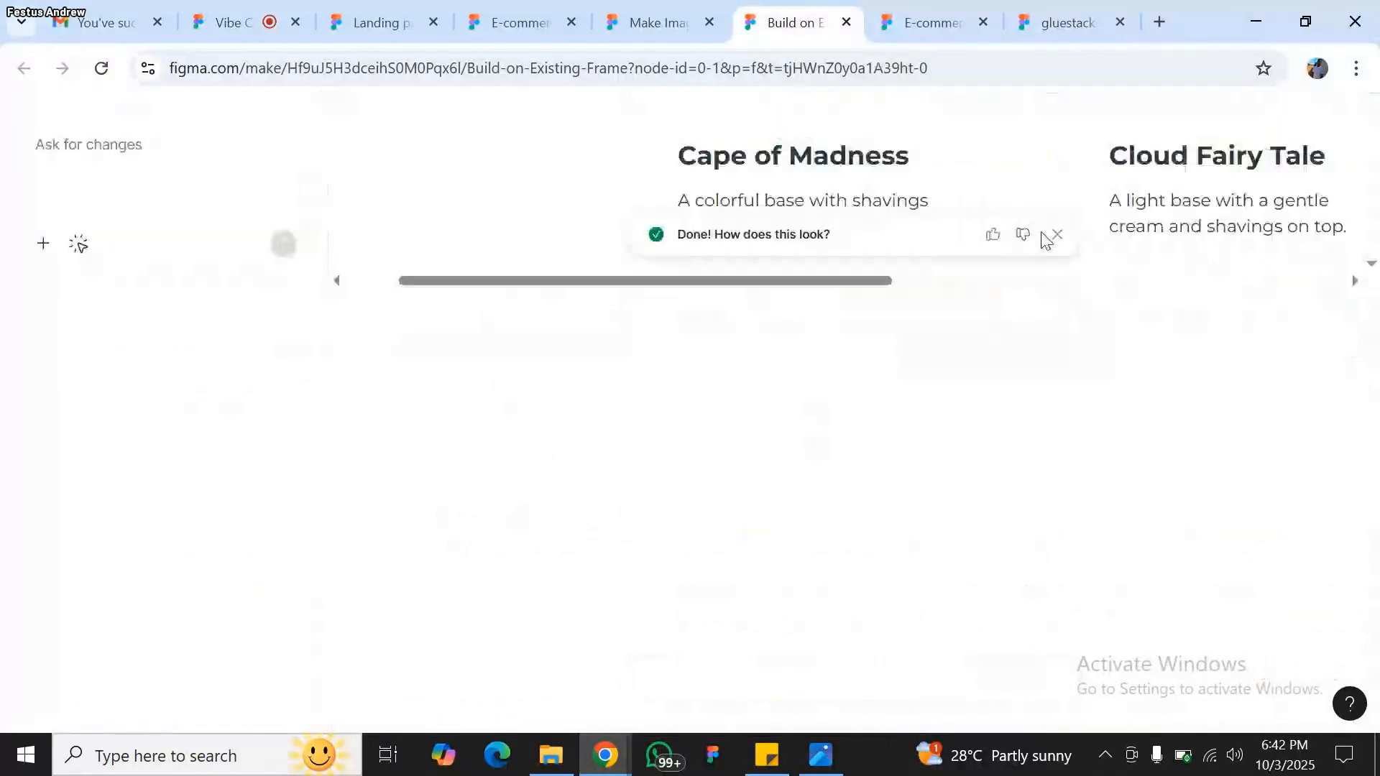
pyautogui.click(1057, 235)
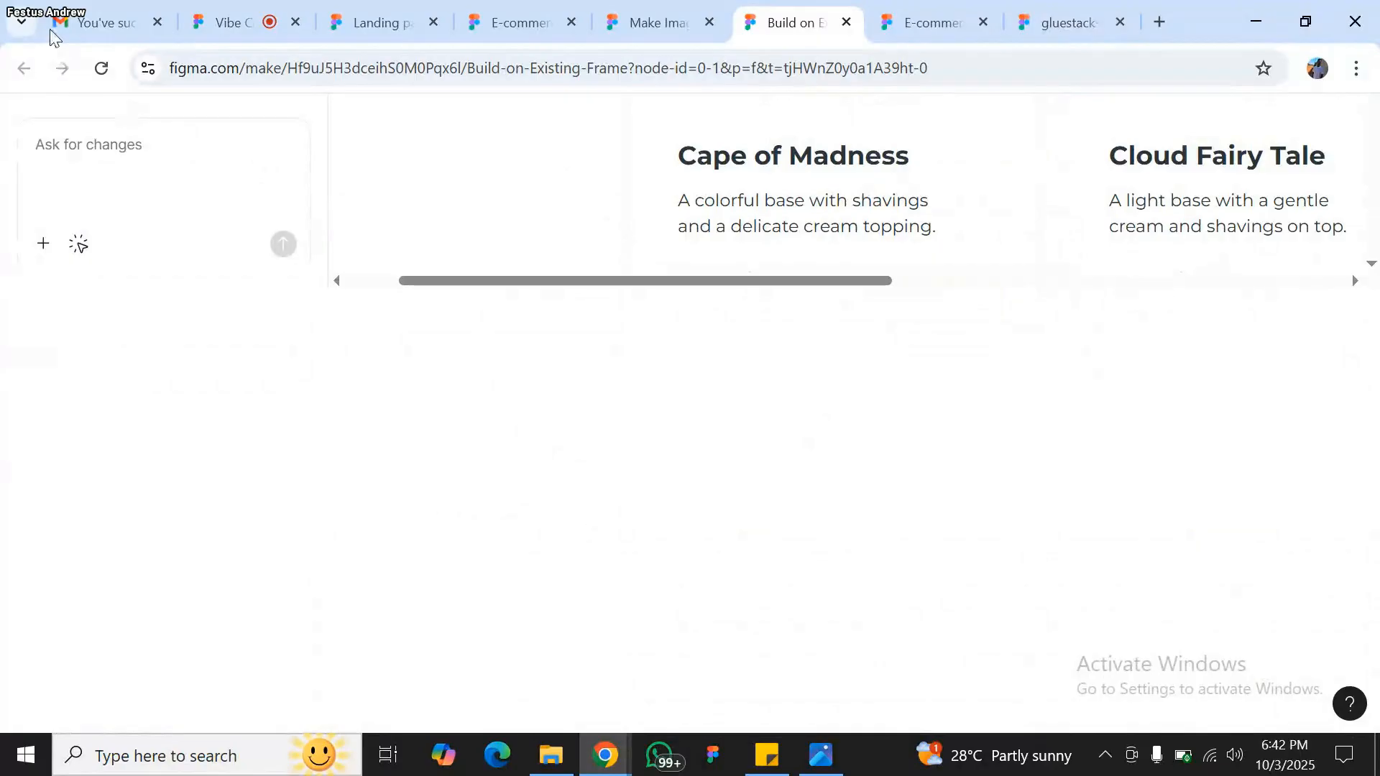
pyautogui.scroll(6, 307, 205)
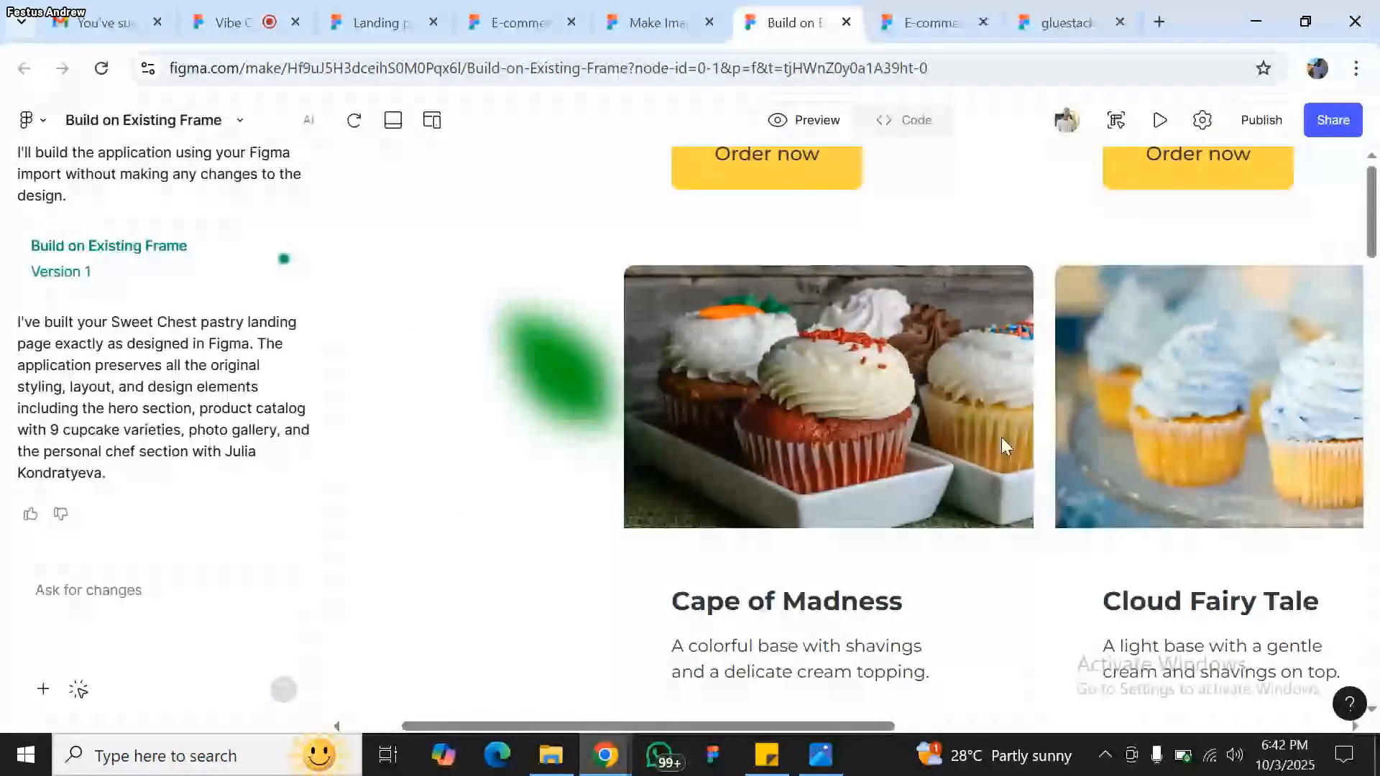
pyautogui.scroll(-5, 1004, 440)
pyautogui.scroll(-2, 1002, 439)
pyautogui.hscroll(5, 1002, 438)
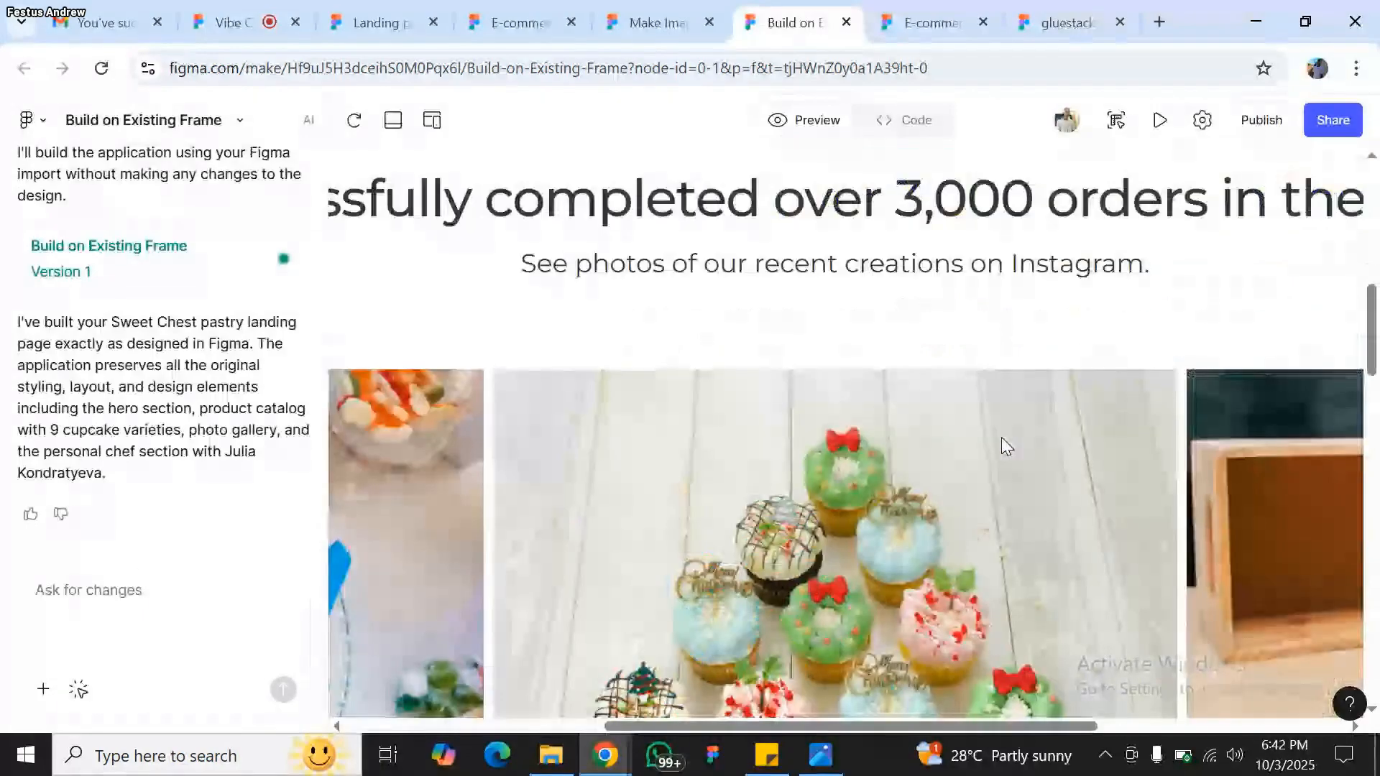
pyautogui.scroll(-10, 1002, 438)
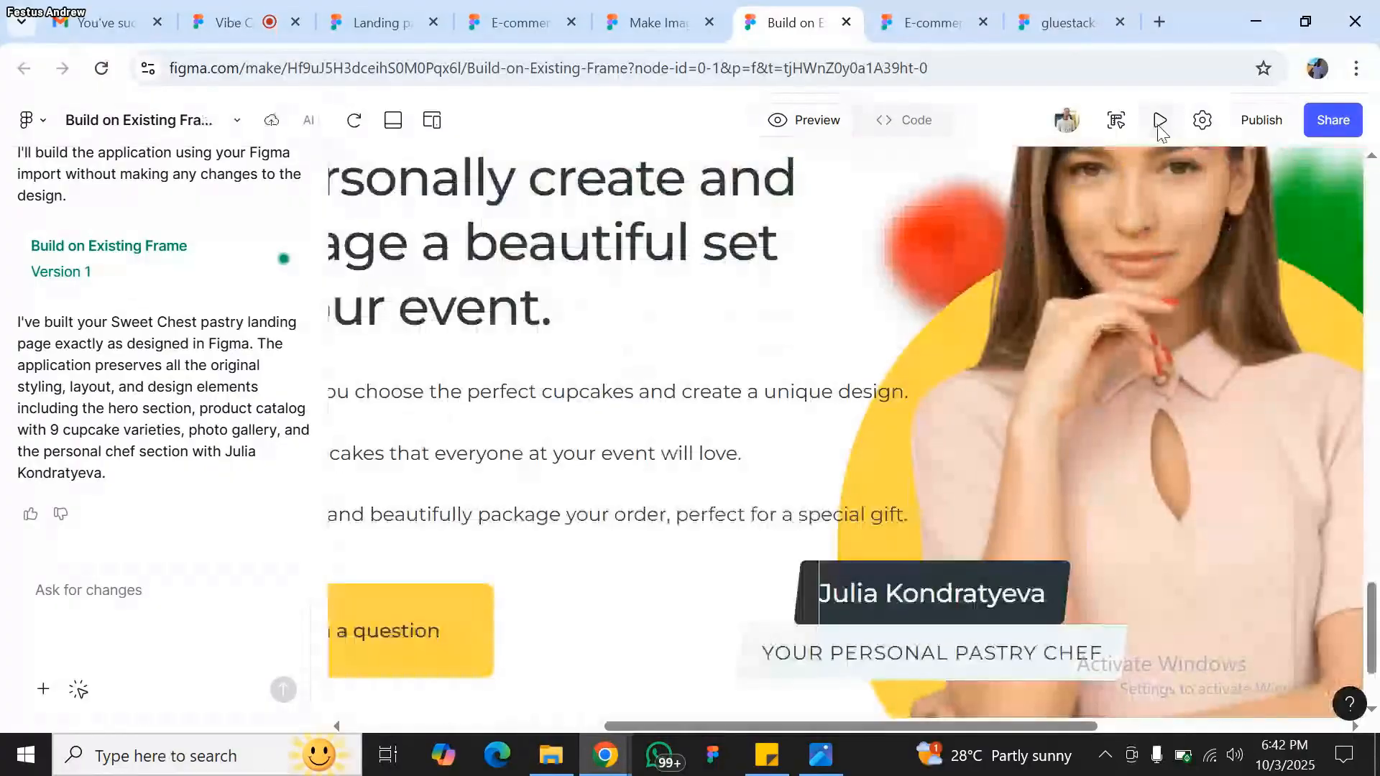
# - Open the generated page's full-screen preview, and review the original Landing page frame in the design file for comparison
pyautogui.click(1161, 121)
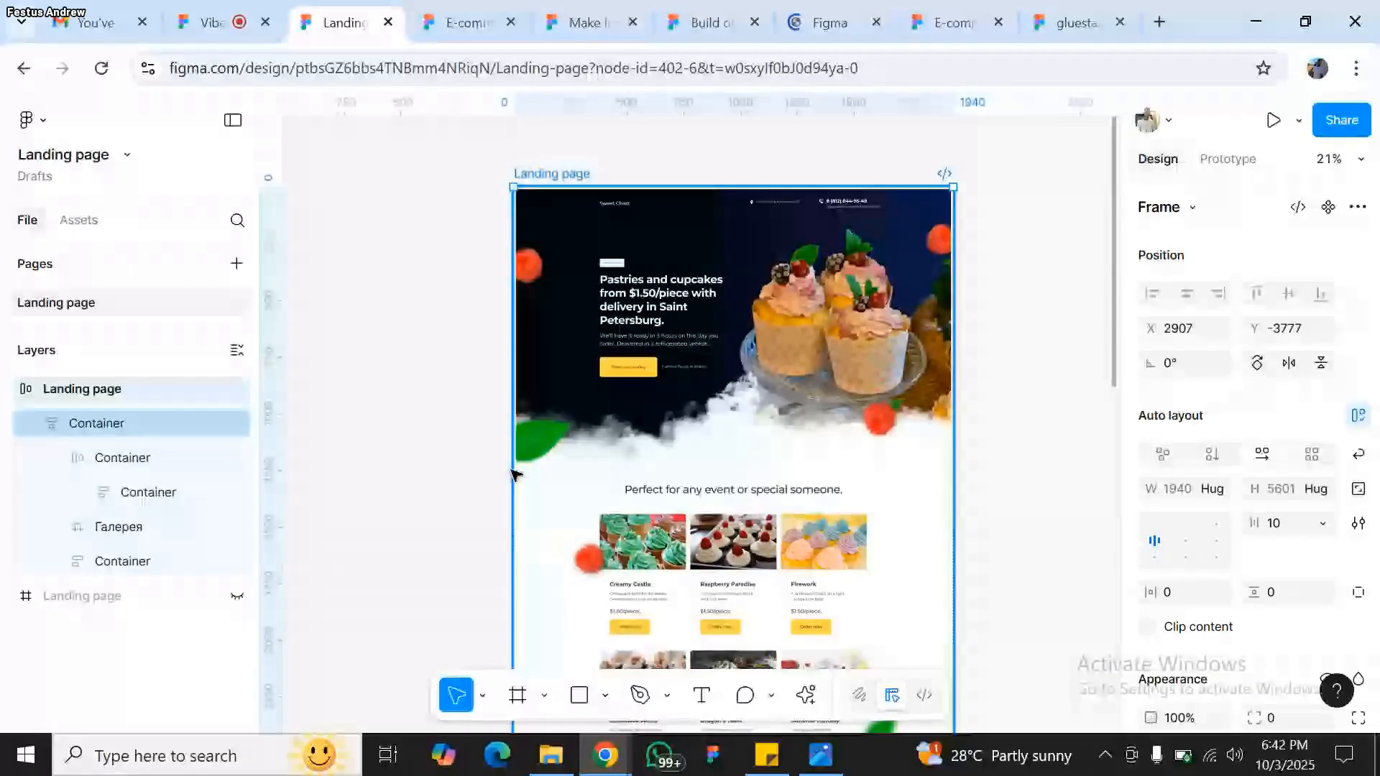
pyautogui.scroll(-3, 794, 423)
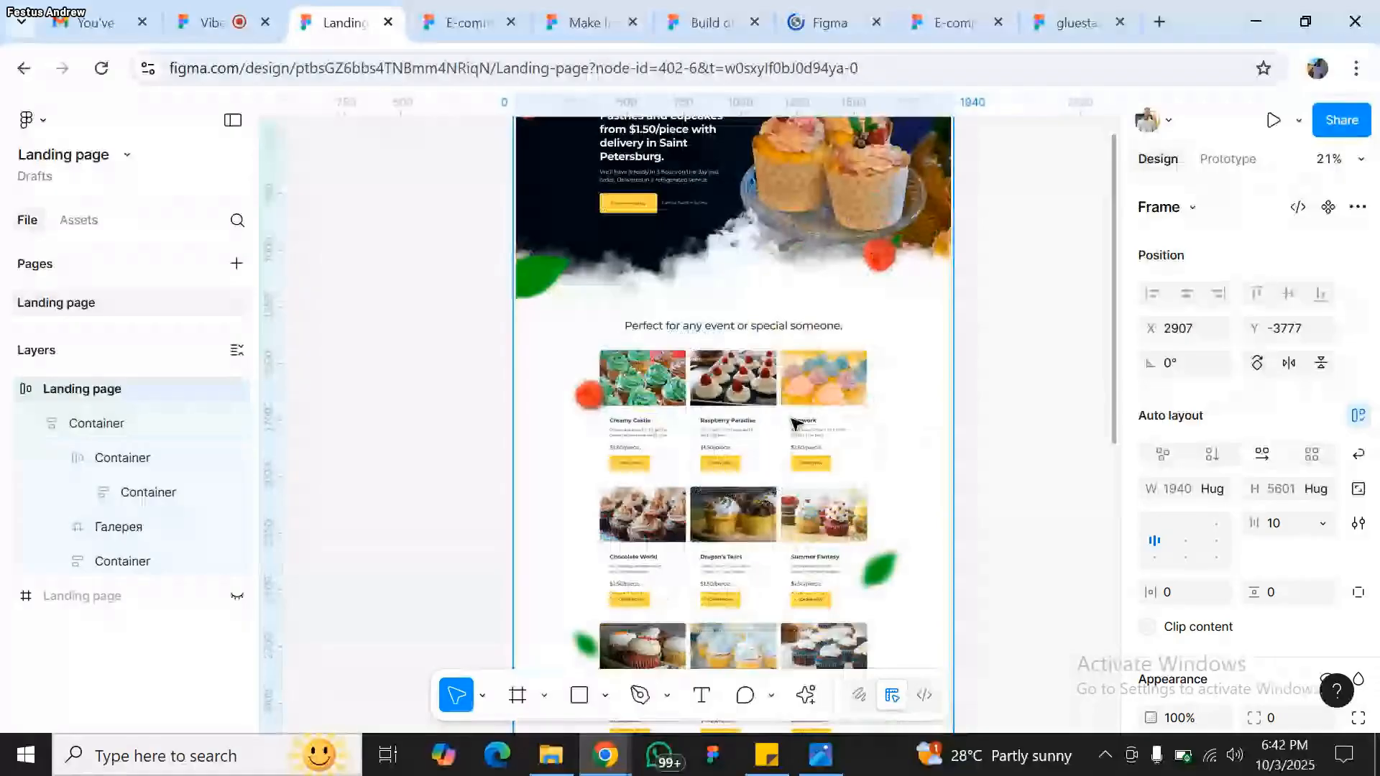
pyautogui.scroll(-10, 617, 611)
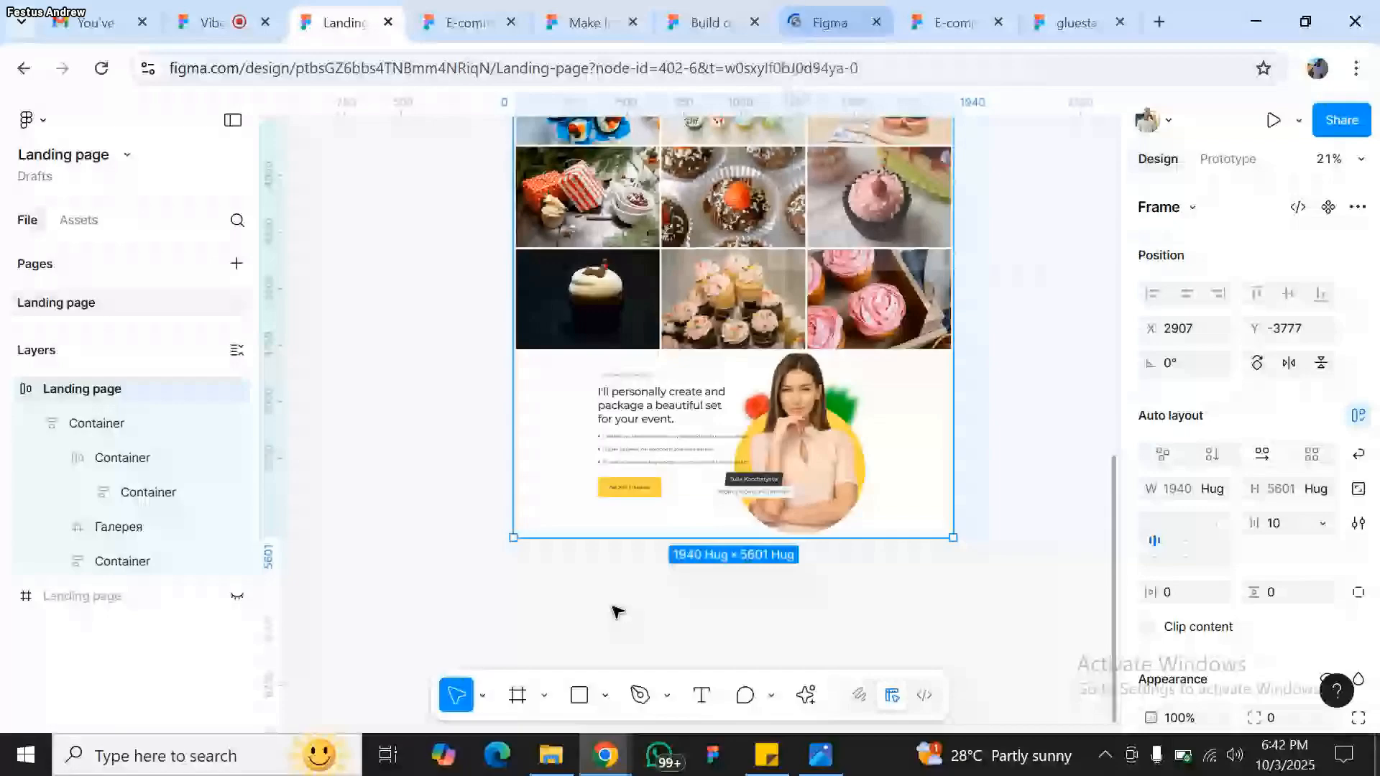
pyautogui.scroll(1, 679, 404)
pyautogui.scroll(5, 676, 275)
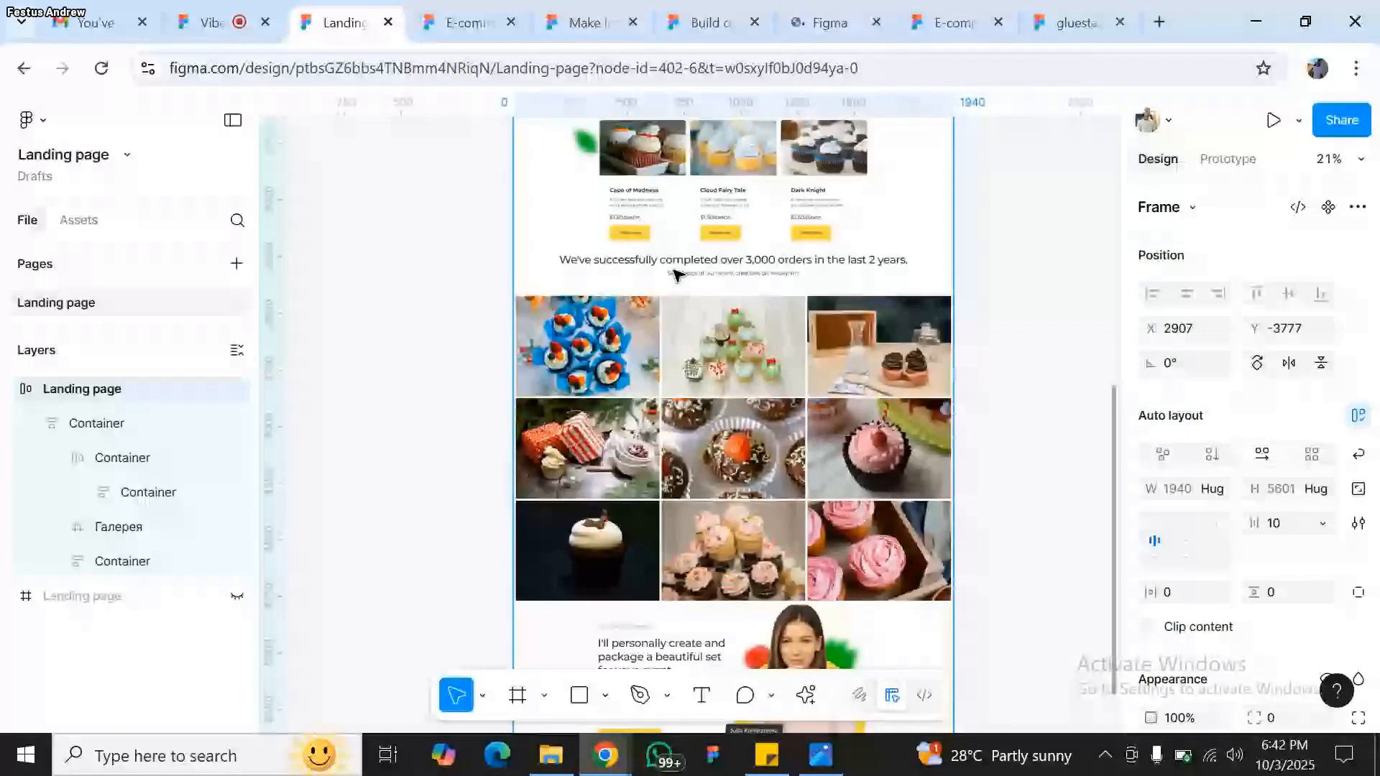
# - Examine the full-screen preview of Build on Existing Frame down to the pastry chef section, dismissing the feedback prompt
pyautogui.click(831, 20)
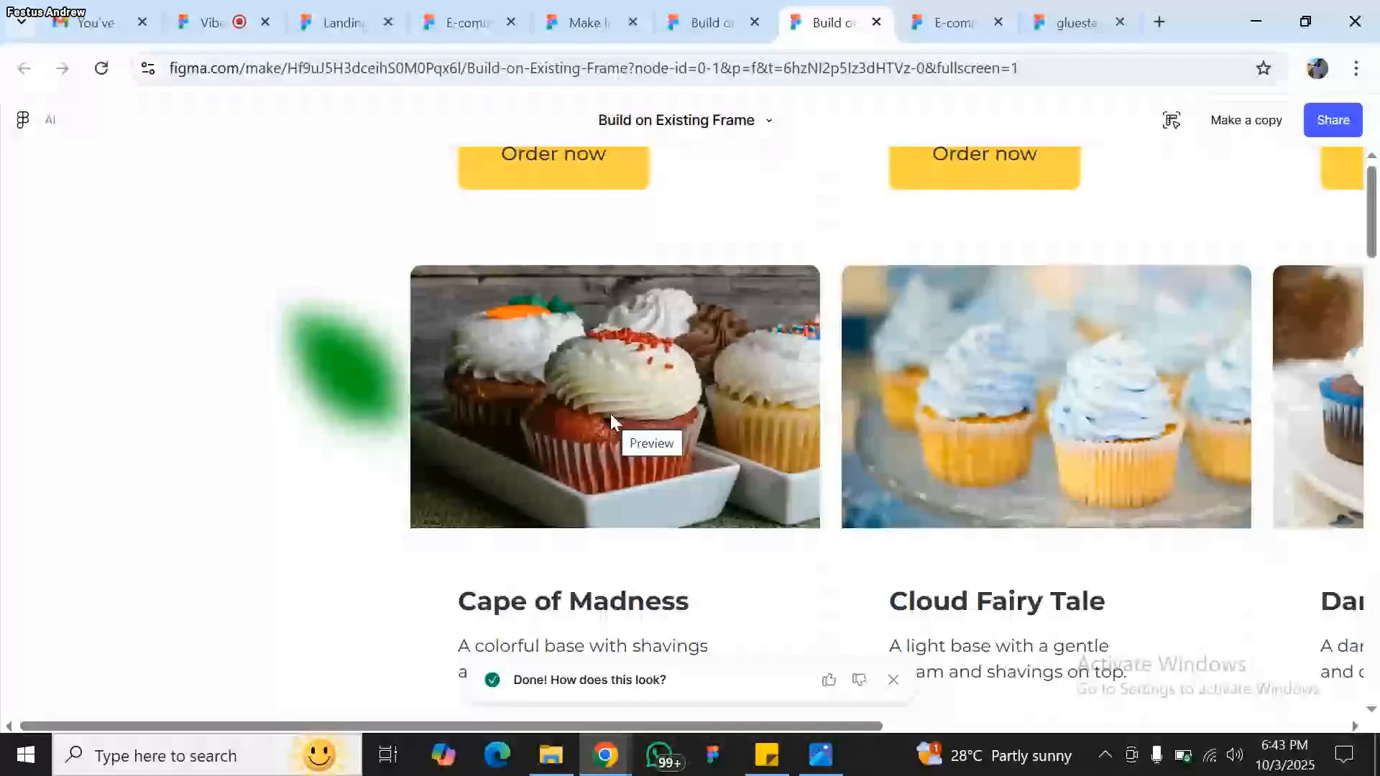
pyautogui.hscroll(1, 536, 364)
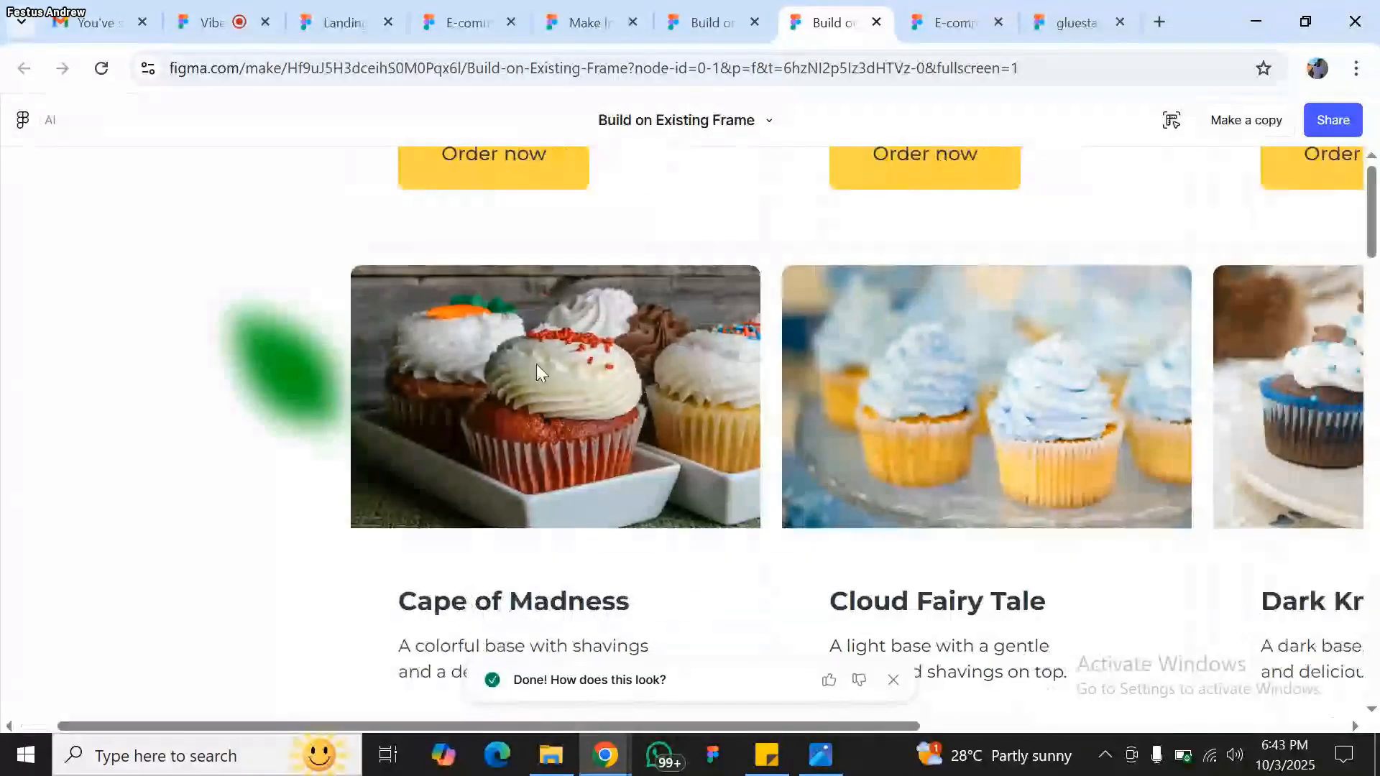
pyautogui.hscroll(8, 536, 364)
pyautogui.hscroll(-5, 537, 364)
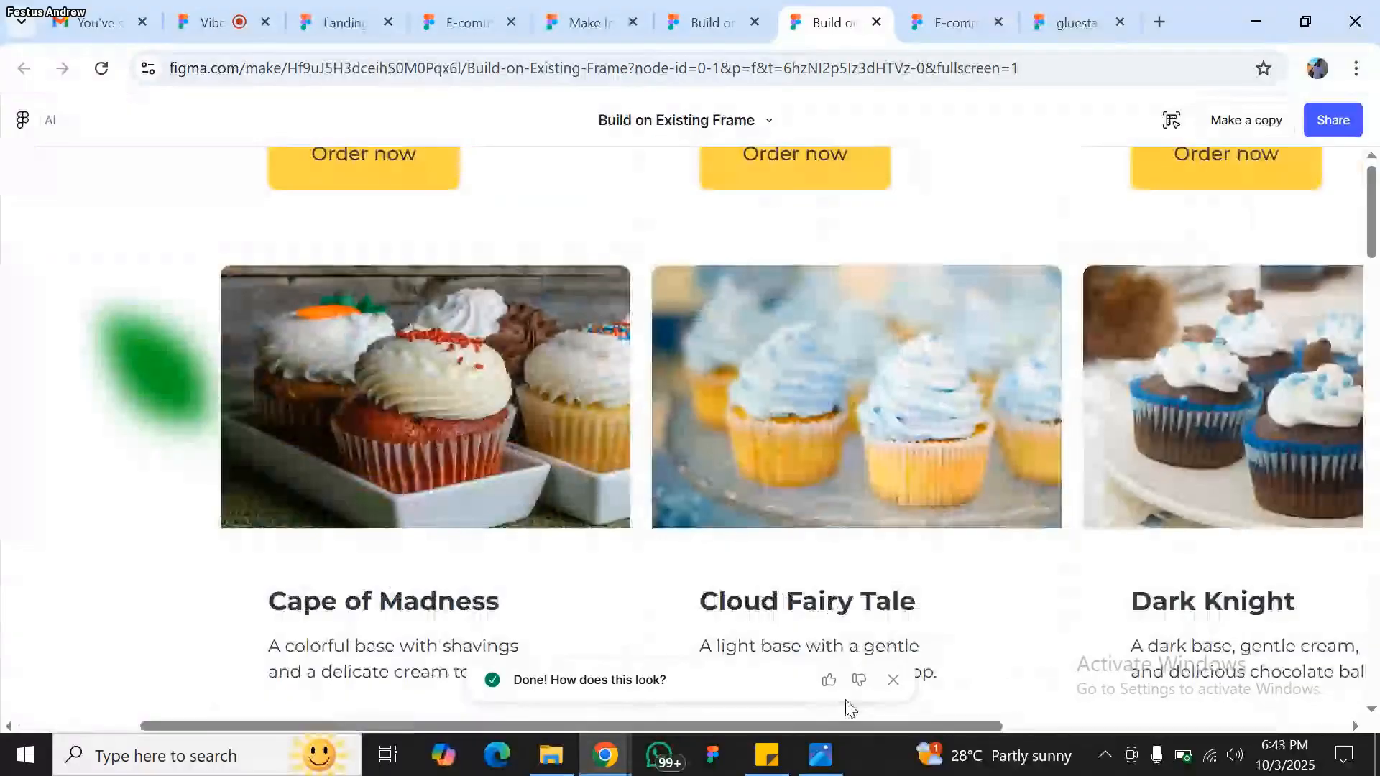
pyautogui.click(894, 680)
pyautogui.scroll(-10, 722, 381)
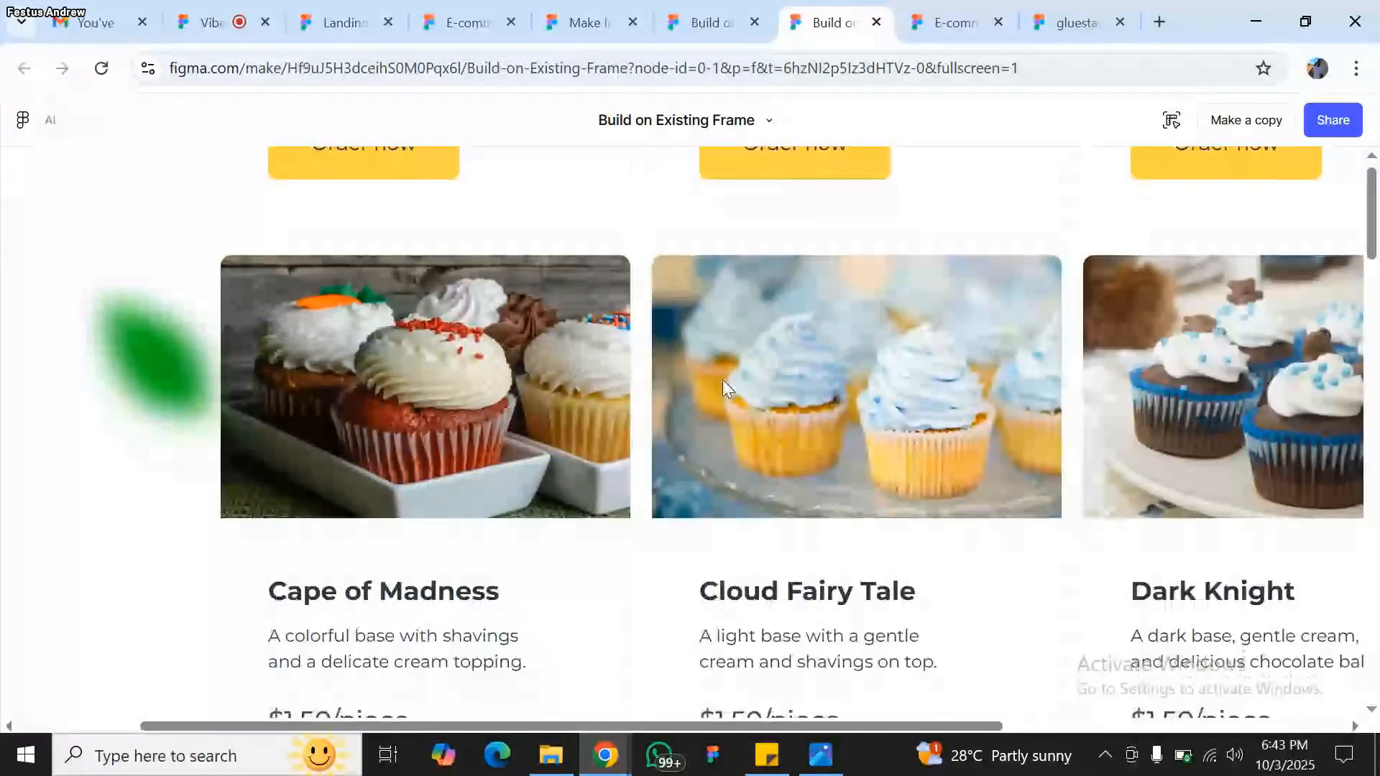
pyautogui.scroll(-5, 723, 380)
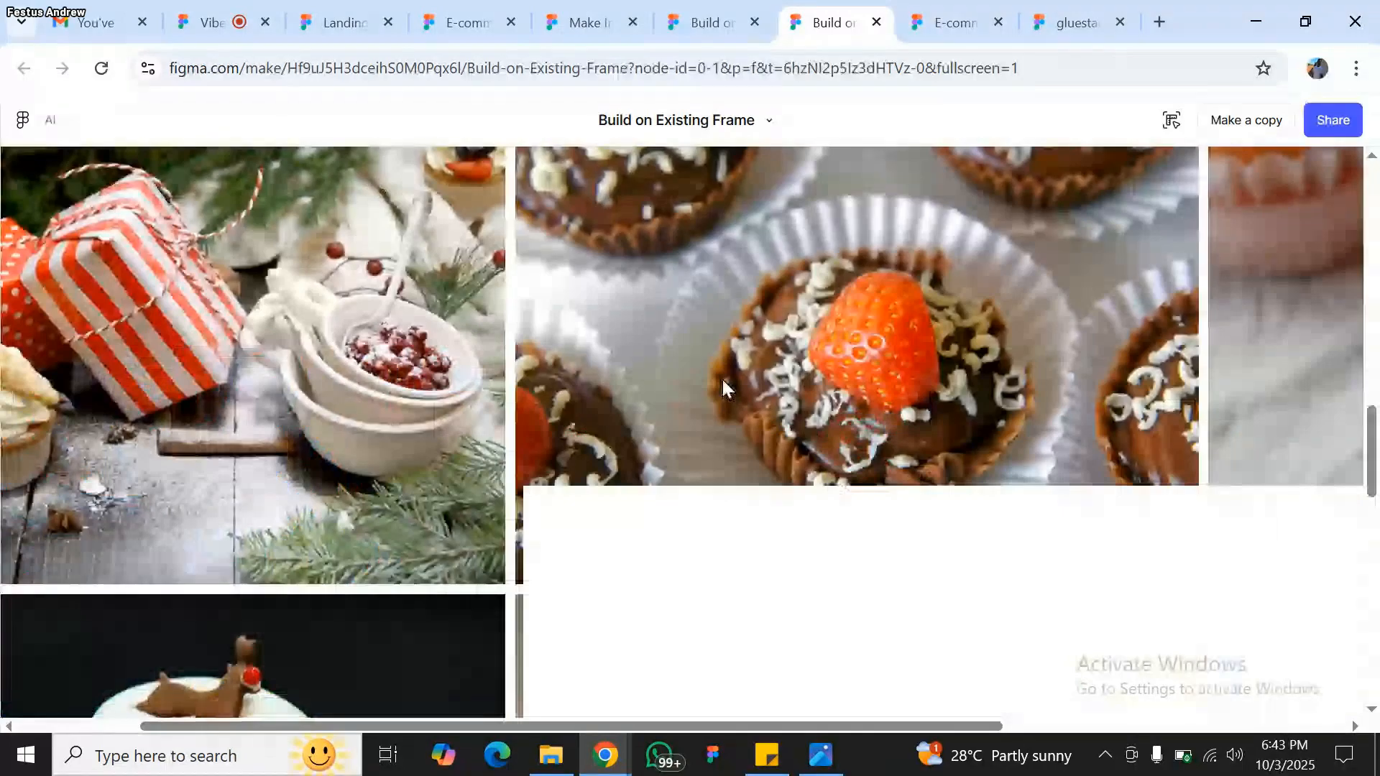
pyautogui.scroll(-10, 723, 379)
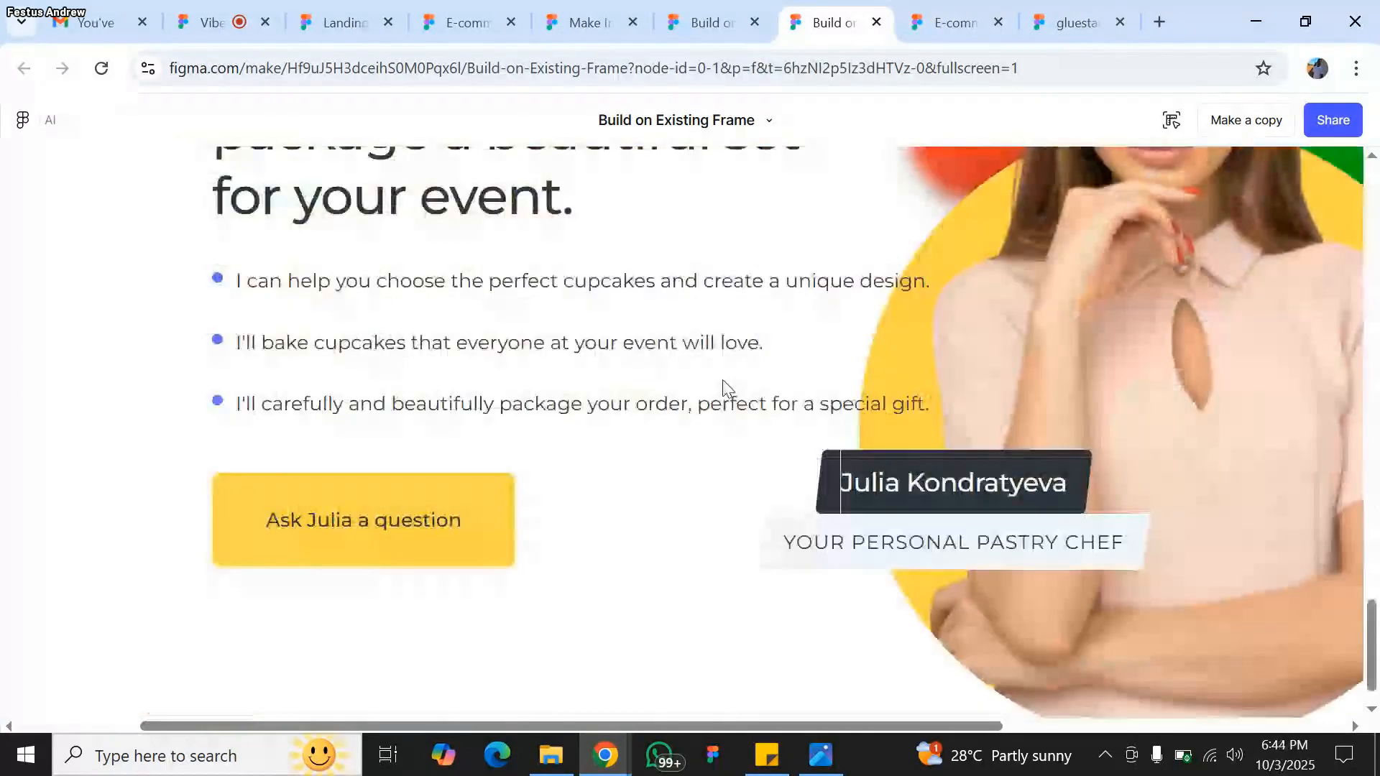
pyautogui.scroll(5, 723, 380)
# - Return to the Build on Existing Frame editor and send the follow-up prompt "The hero section is not visible"
pyautogui.click(703, 27)
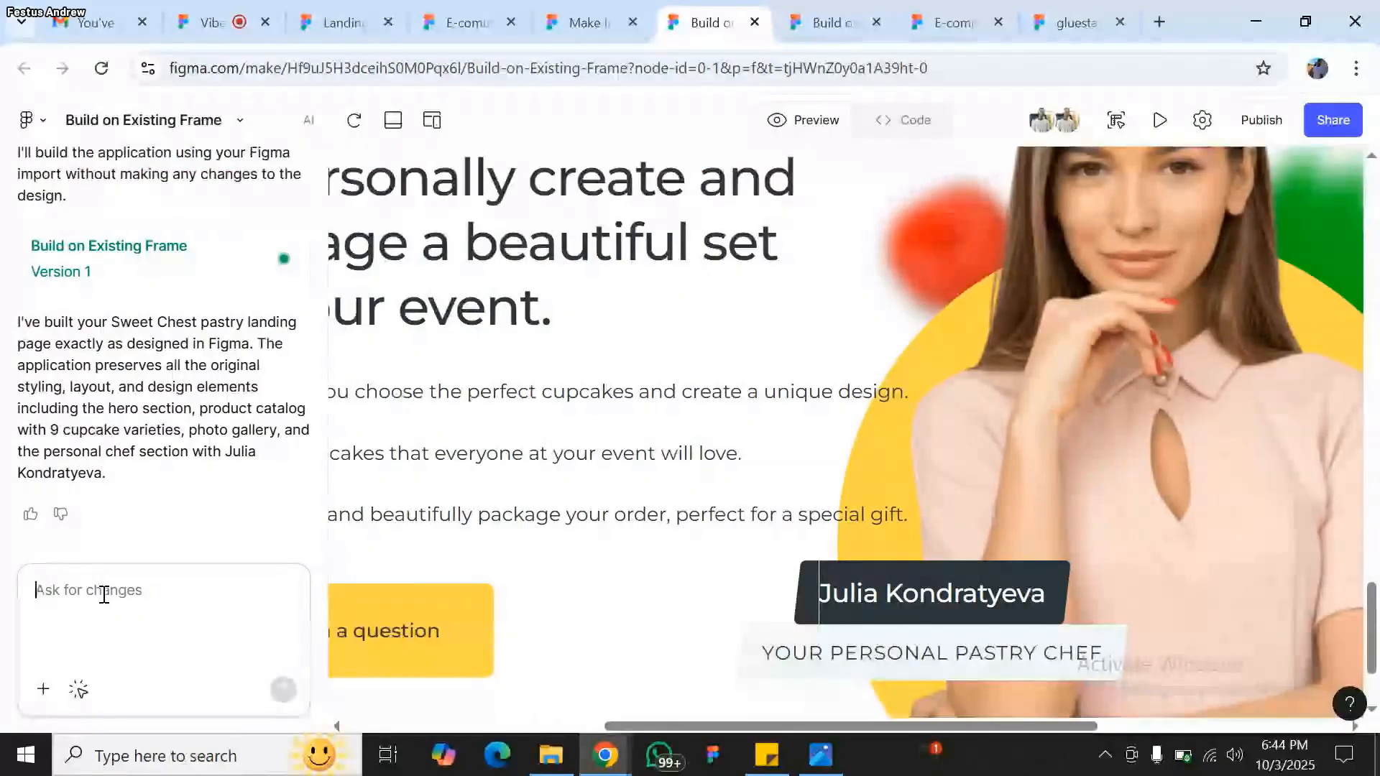
pyautogui.write('T')
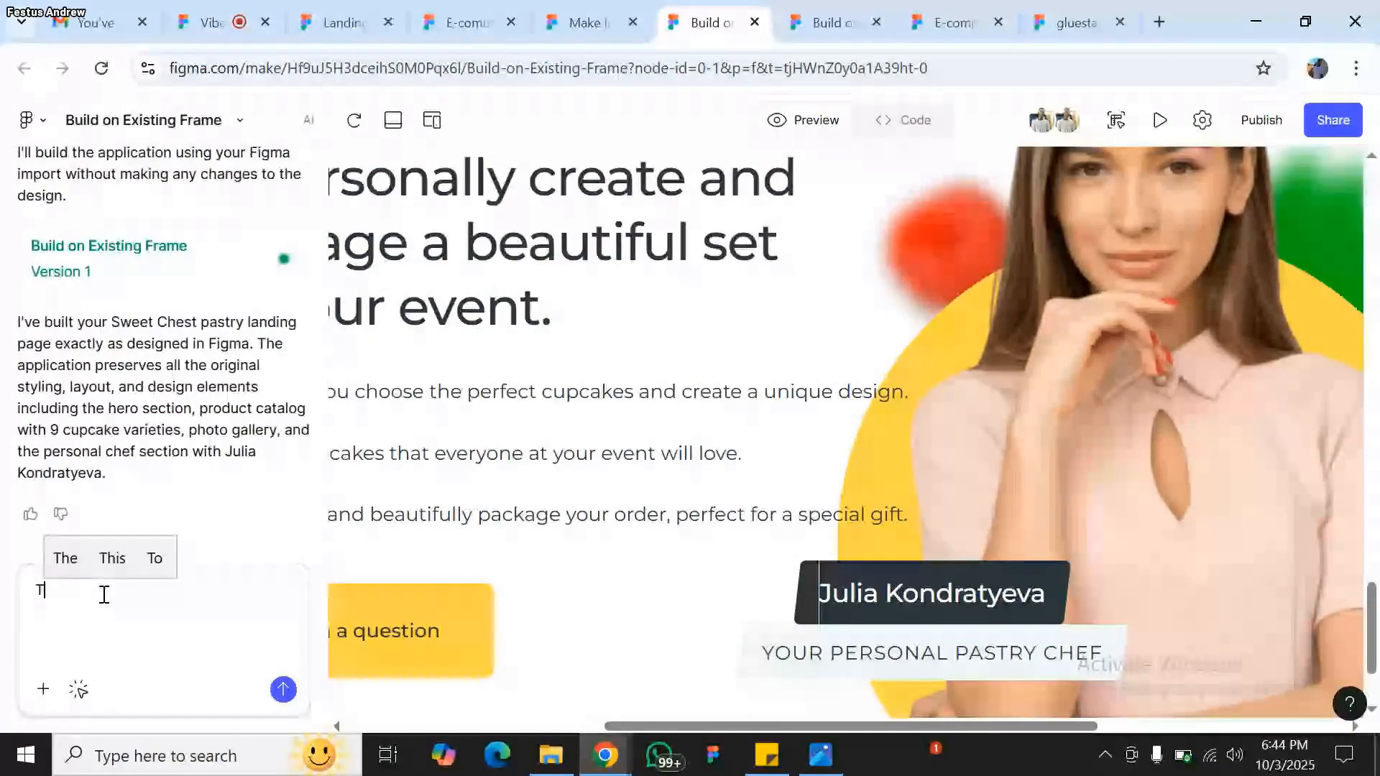
pyautogui.write('he hero')
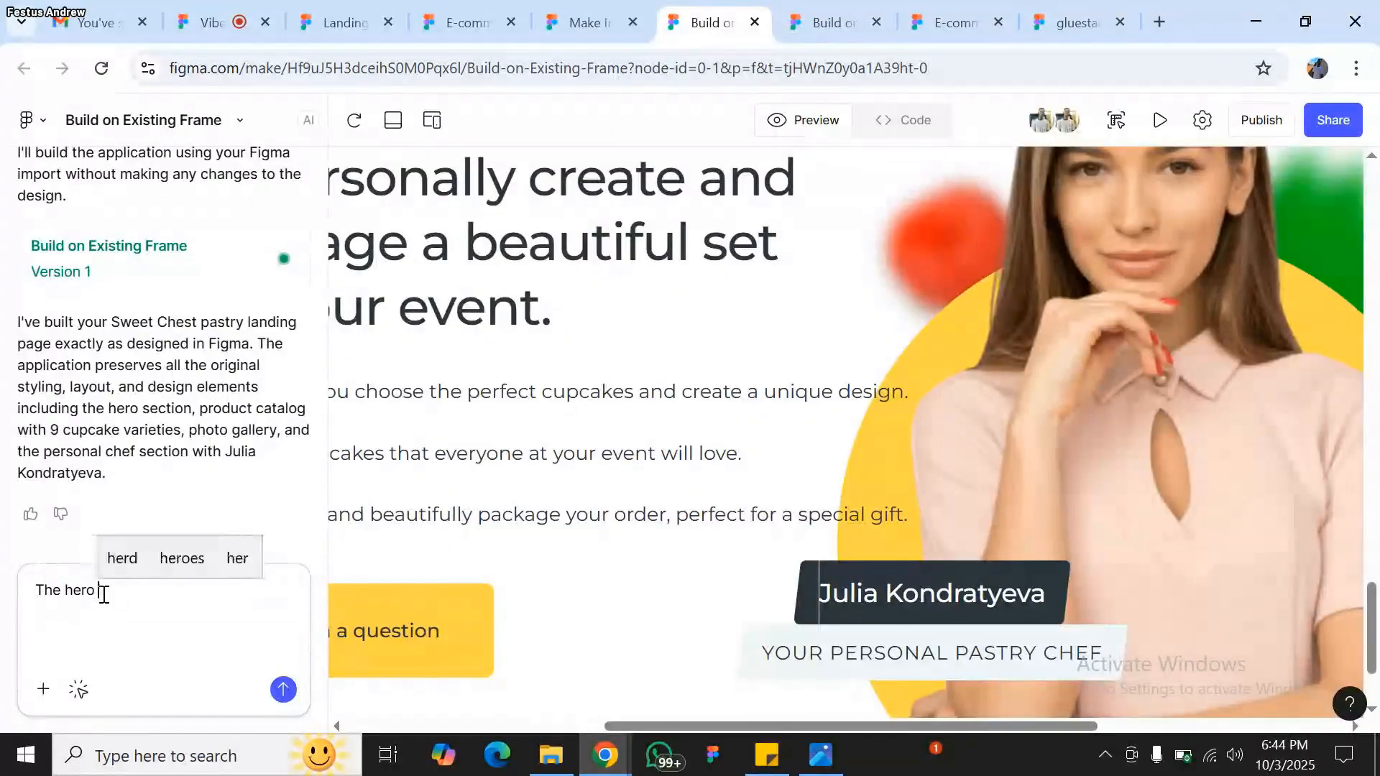
pyautogui.write(' section is ')
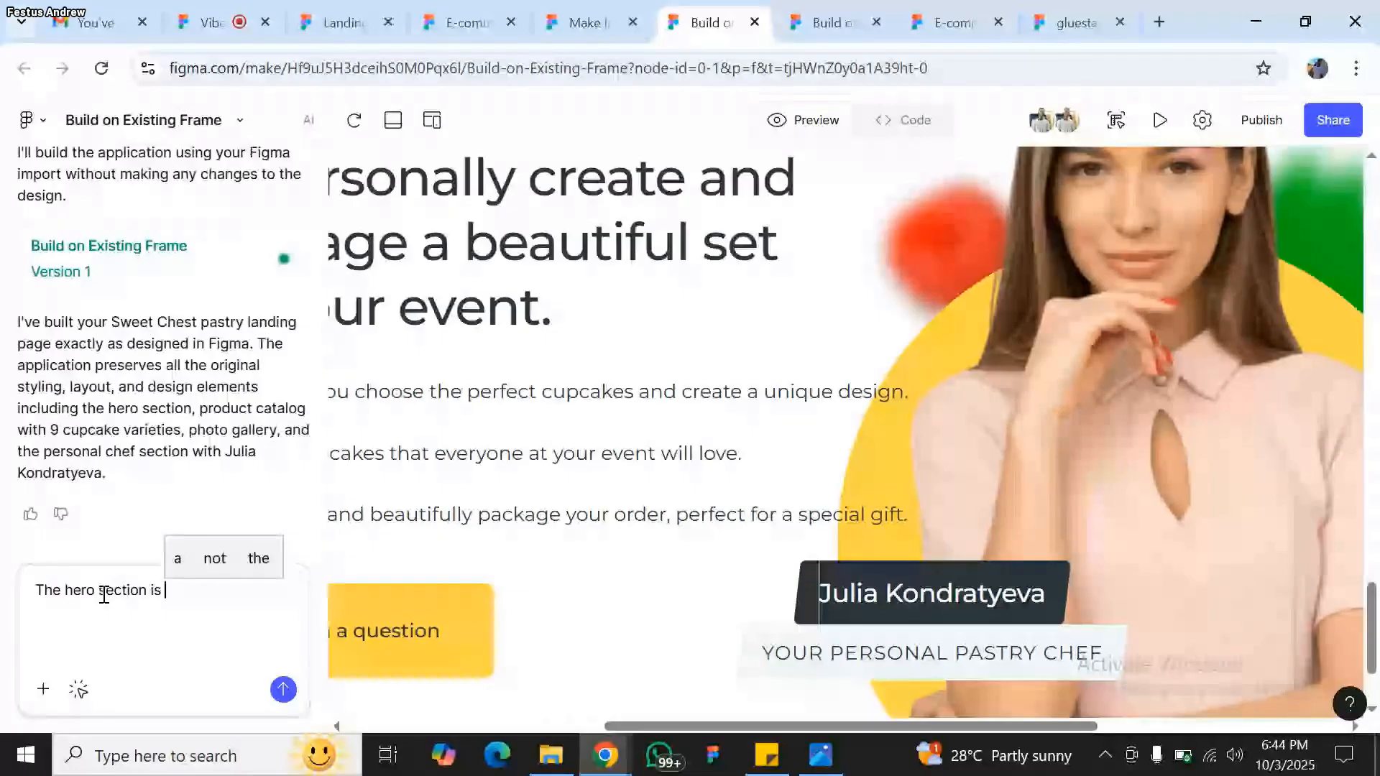
pyautogui.write('not visible')
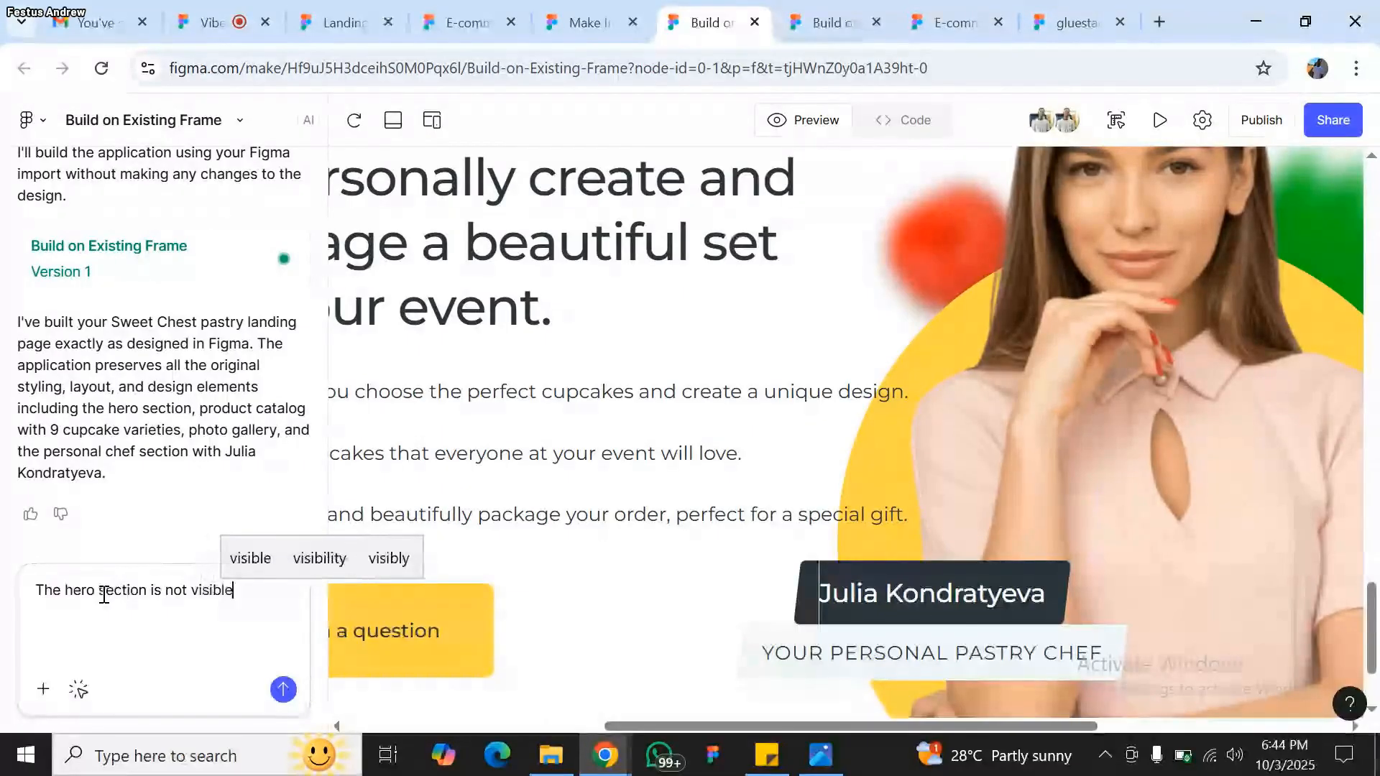
pyautogui.press('Return')
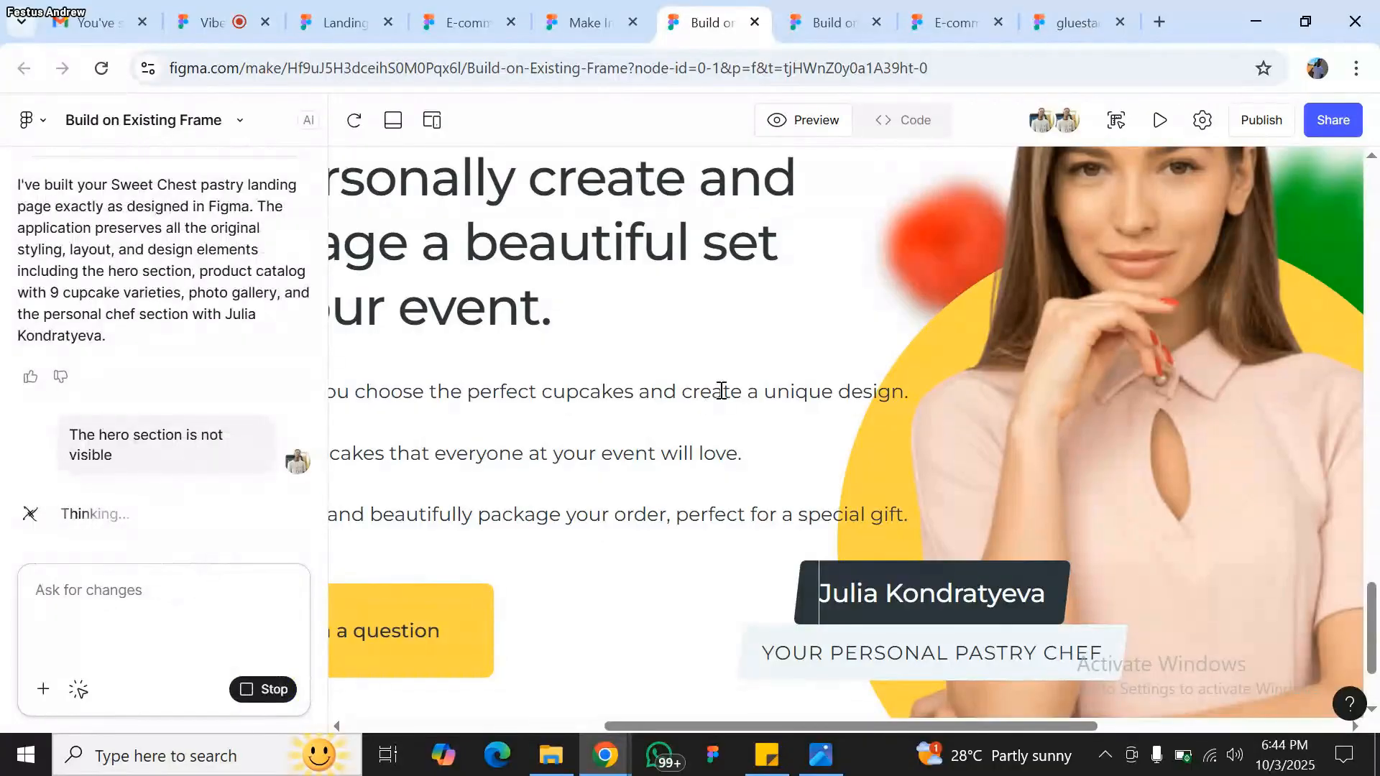
# - Show the generated page preview in the device-size view at iPhone 16 dimensions
pyautogui.scroll(7, 911, 316)
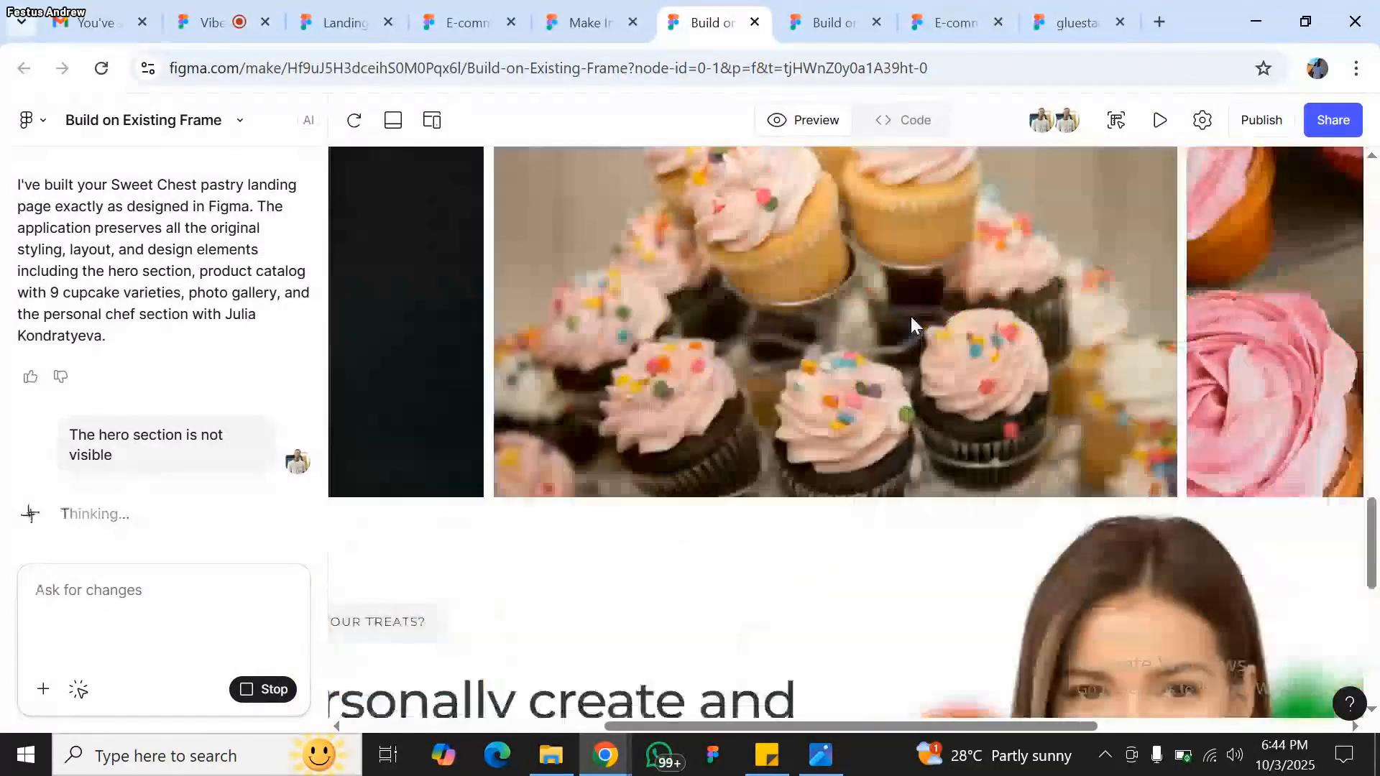
pyautogui.scroll(1, 911, 314)
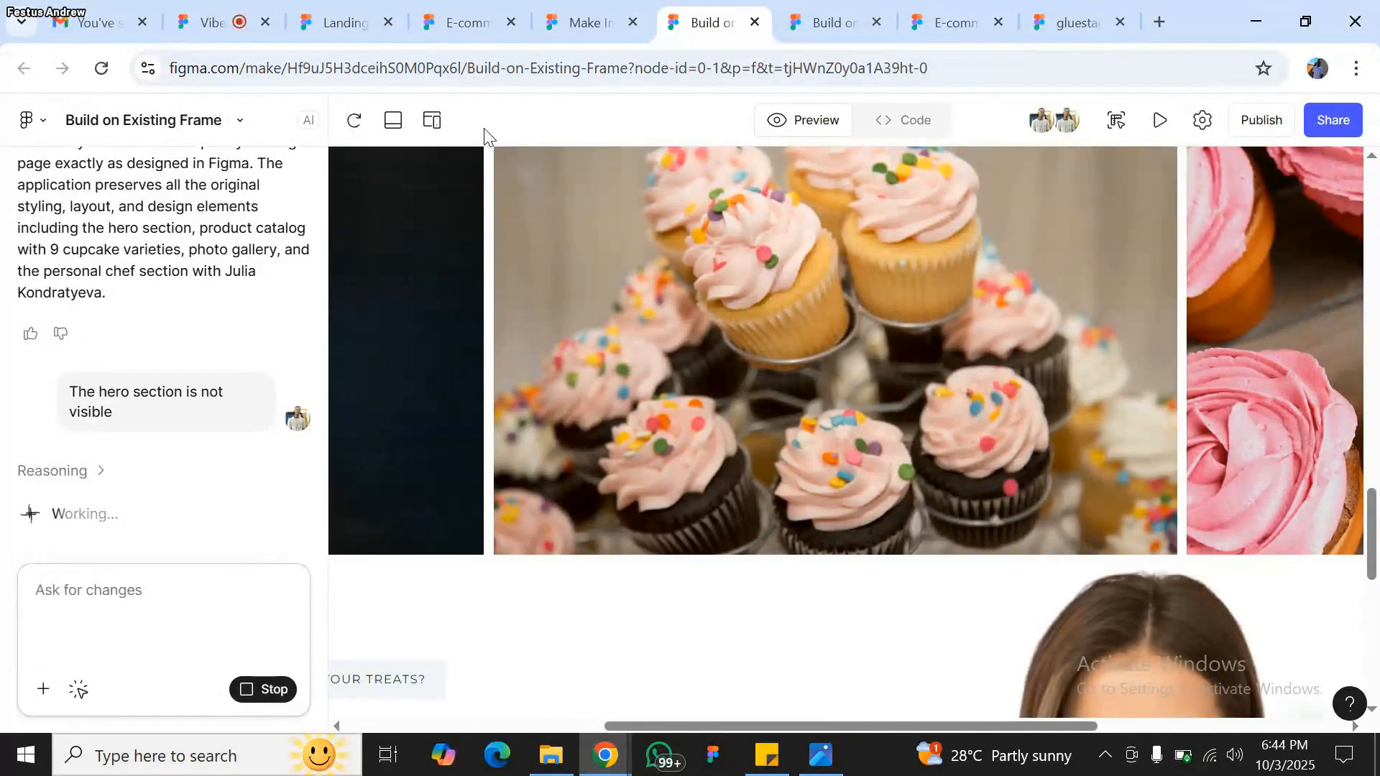
pyautogui.click(432, 122)
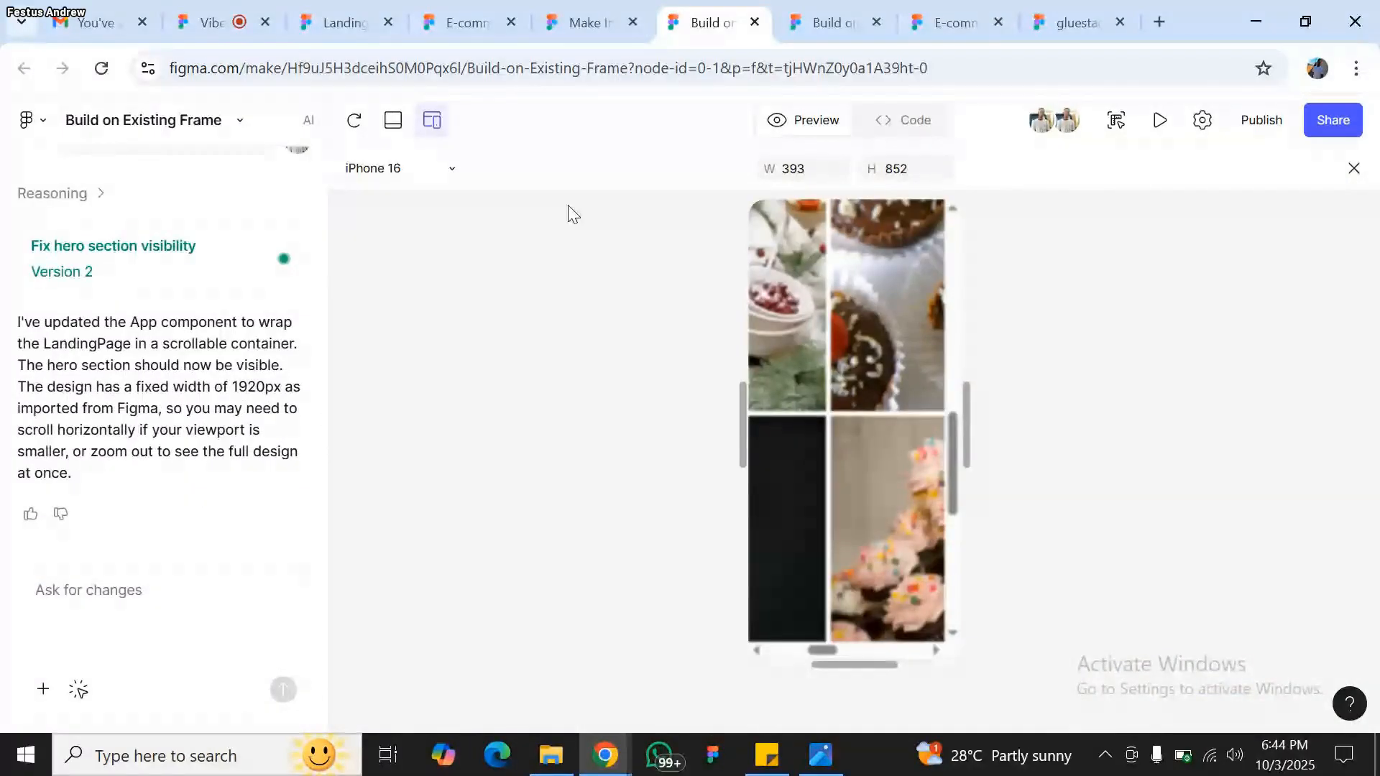
# - Preview the landing page at iPhone 16 Plus size, close the device preview, and inspect the full-width page up to its hero section
pyautogui.click(447, 167)
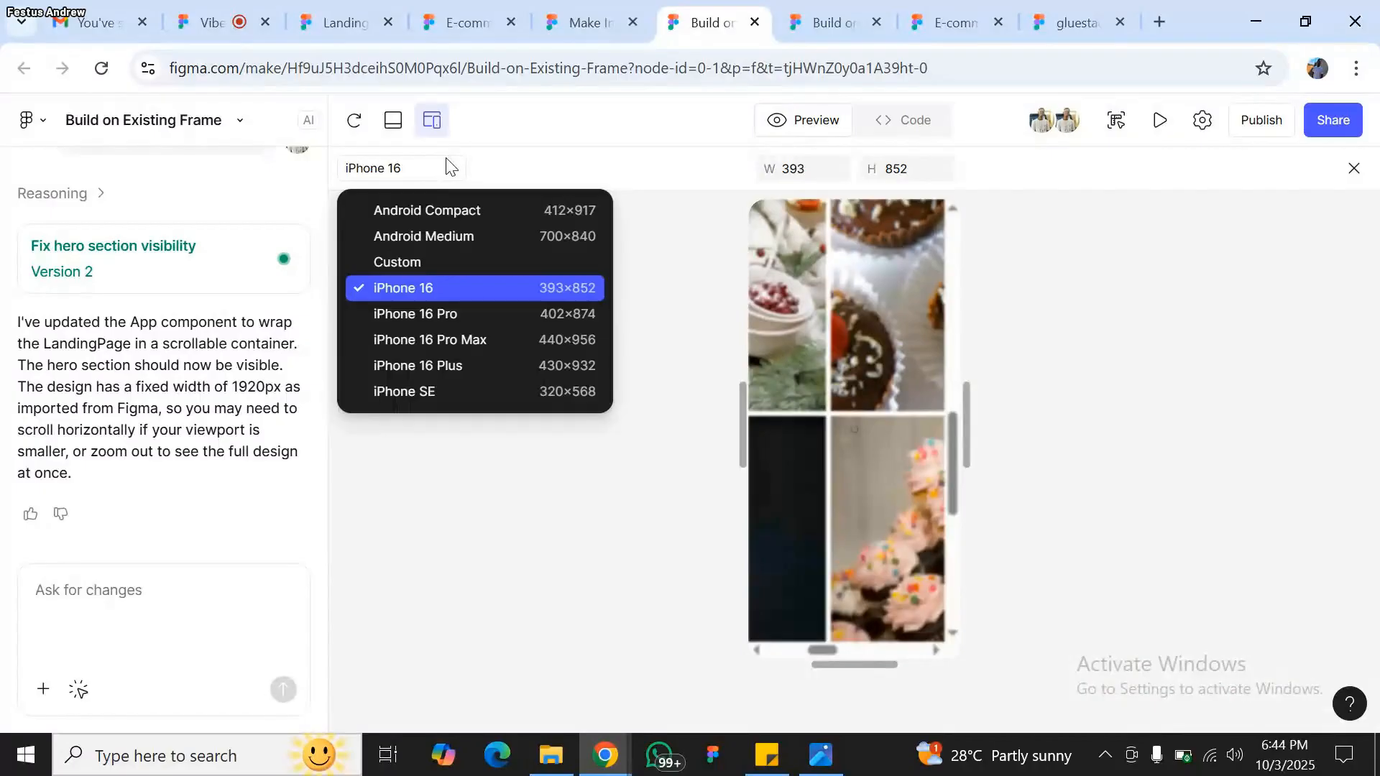
pyautogui.click(473, 365)
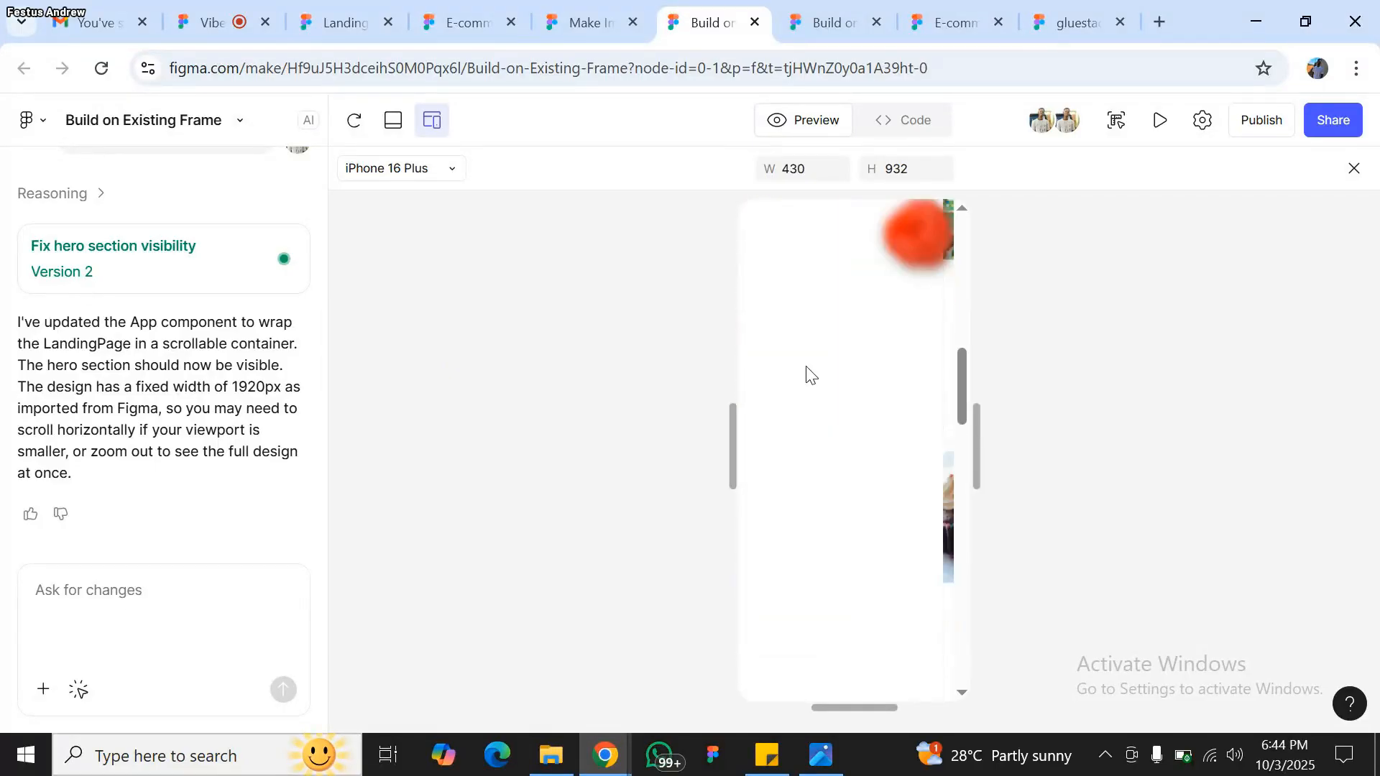
pyautogui.click(431, 122)
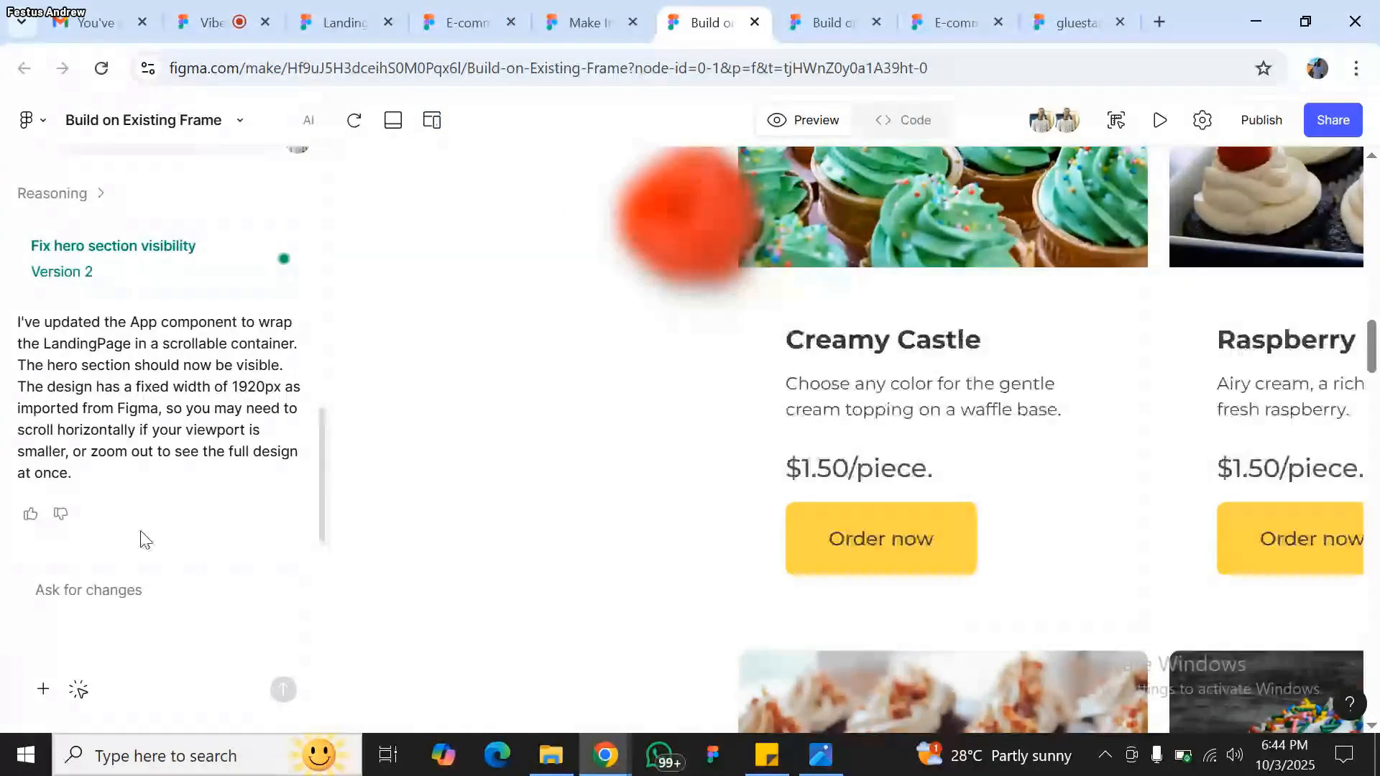
pyautogui.hscroll(10, 693, 370)
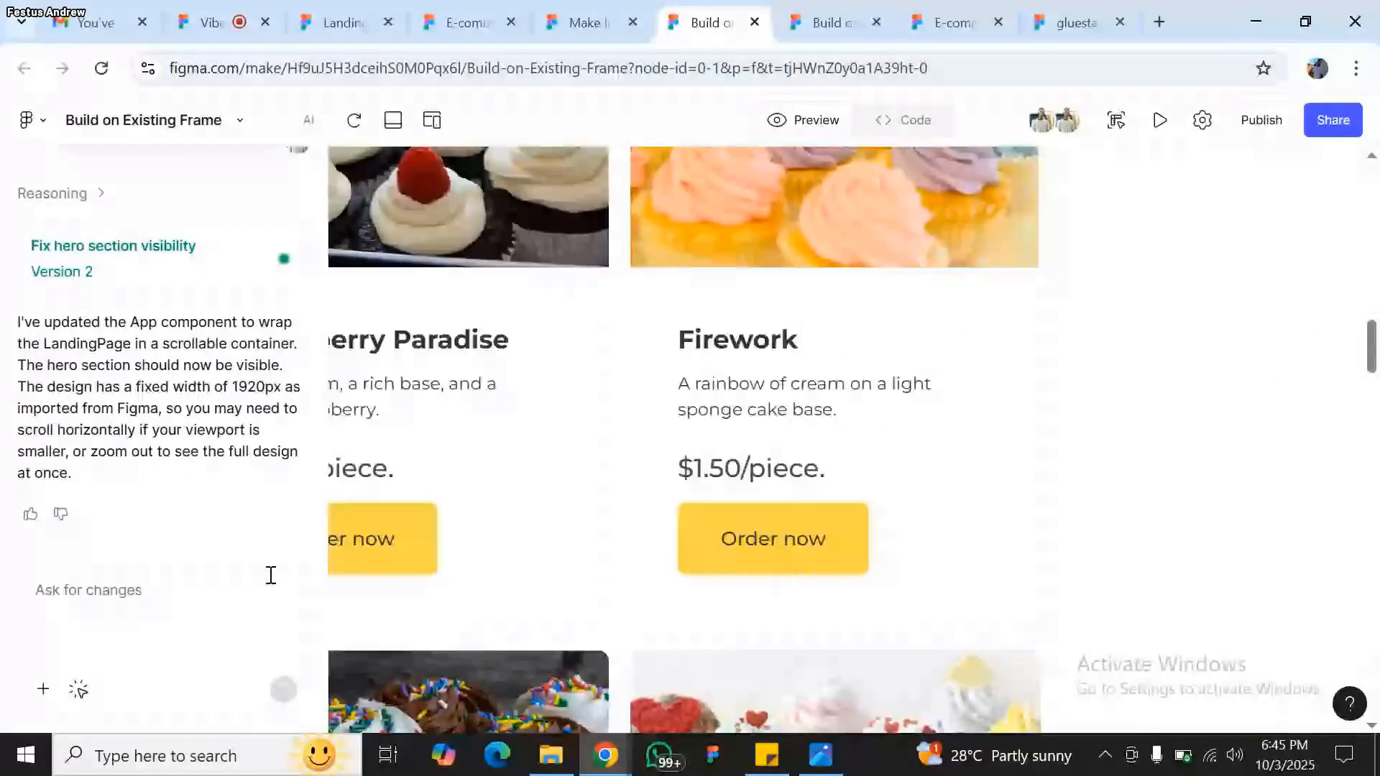
pyautogui.scroll(5, 659, 437)
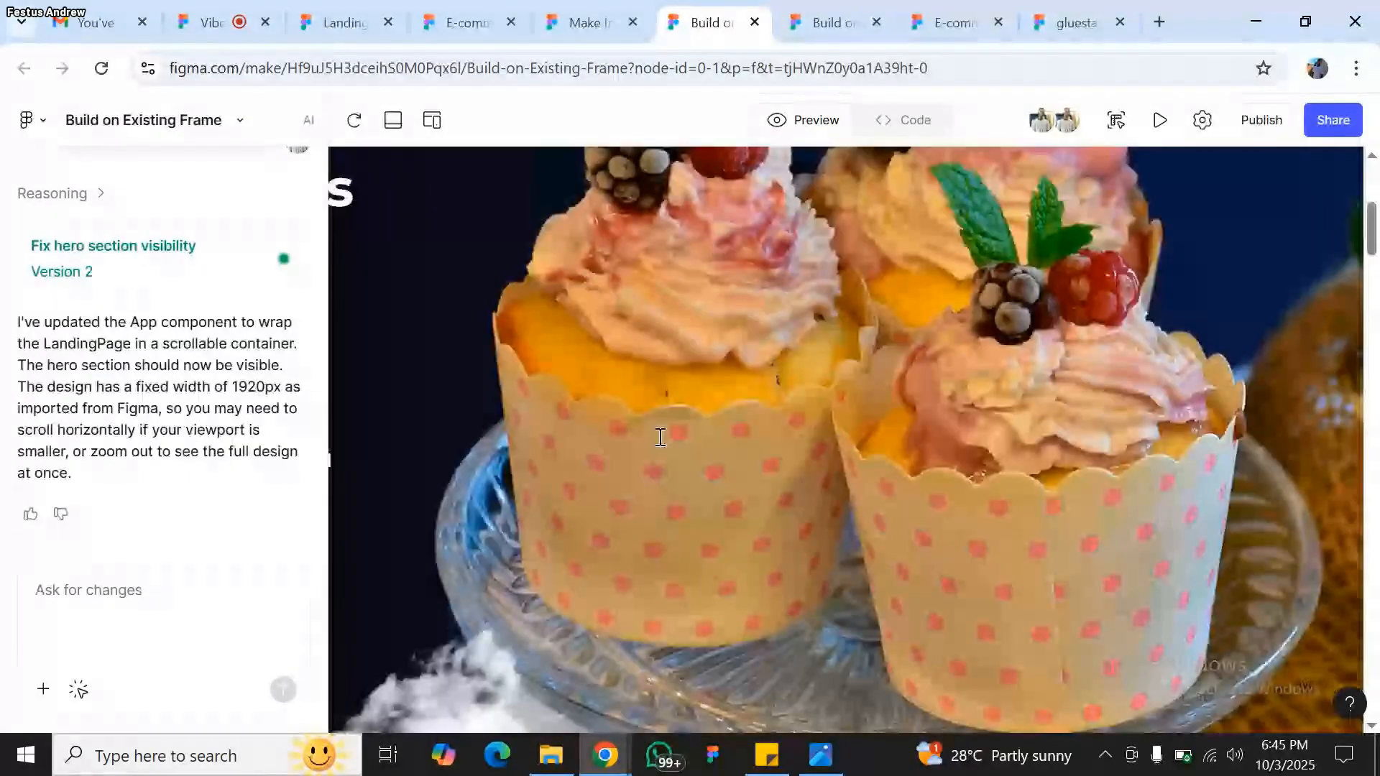
pyautogui.scroll(5, 660, 437)
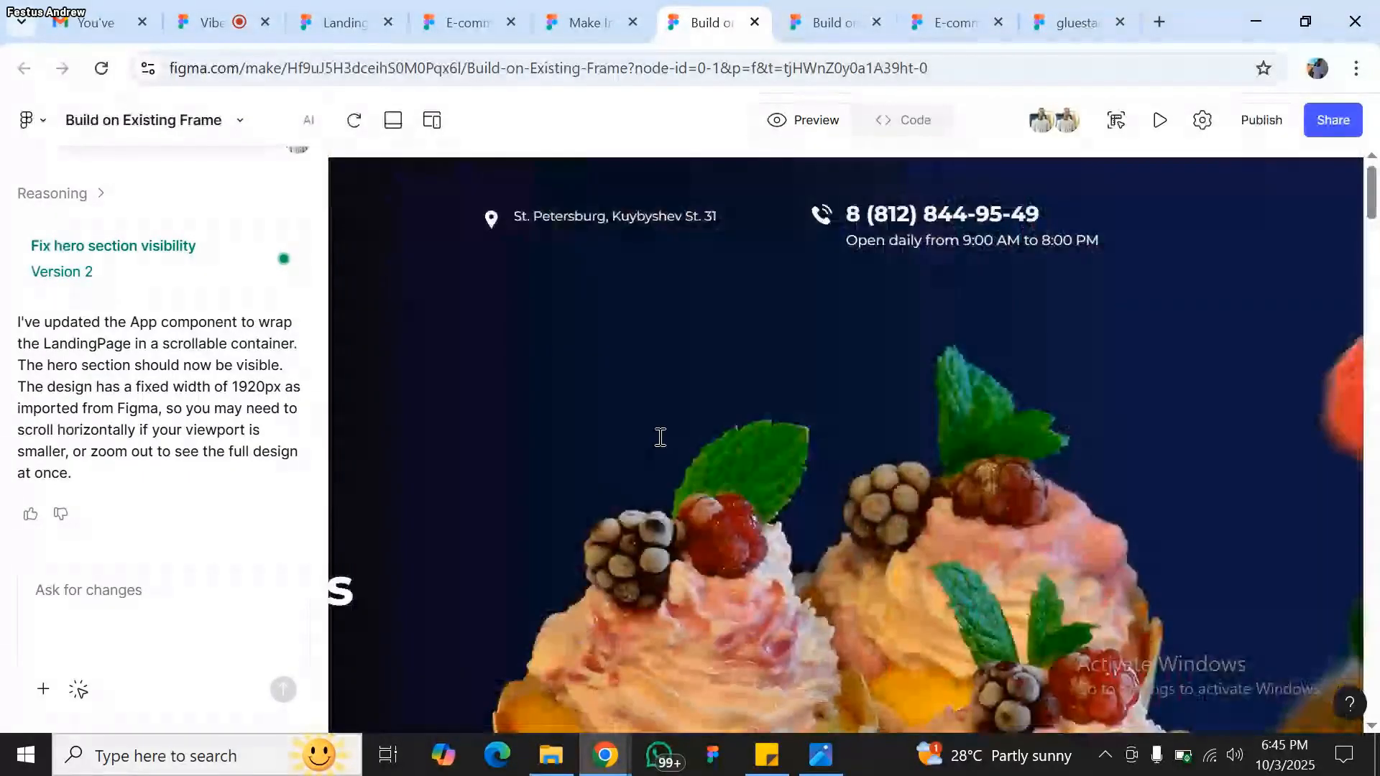
# - Review the full-screen version of the Build on Existing Frame page from the hero section through the catalog and gallery to the chef section
pyautogui.click(832, 6)
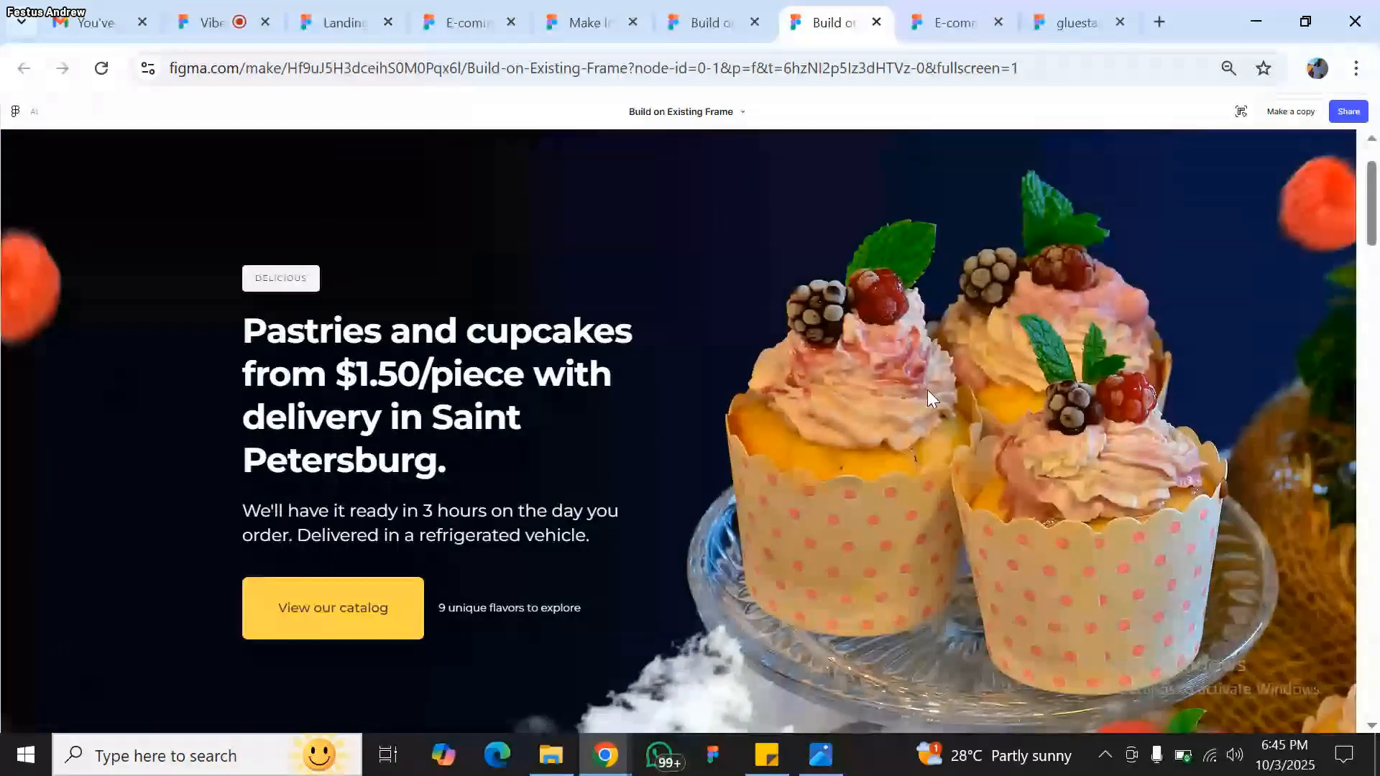
pyautogui.scroll(-8, 927, 390)
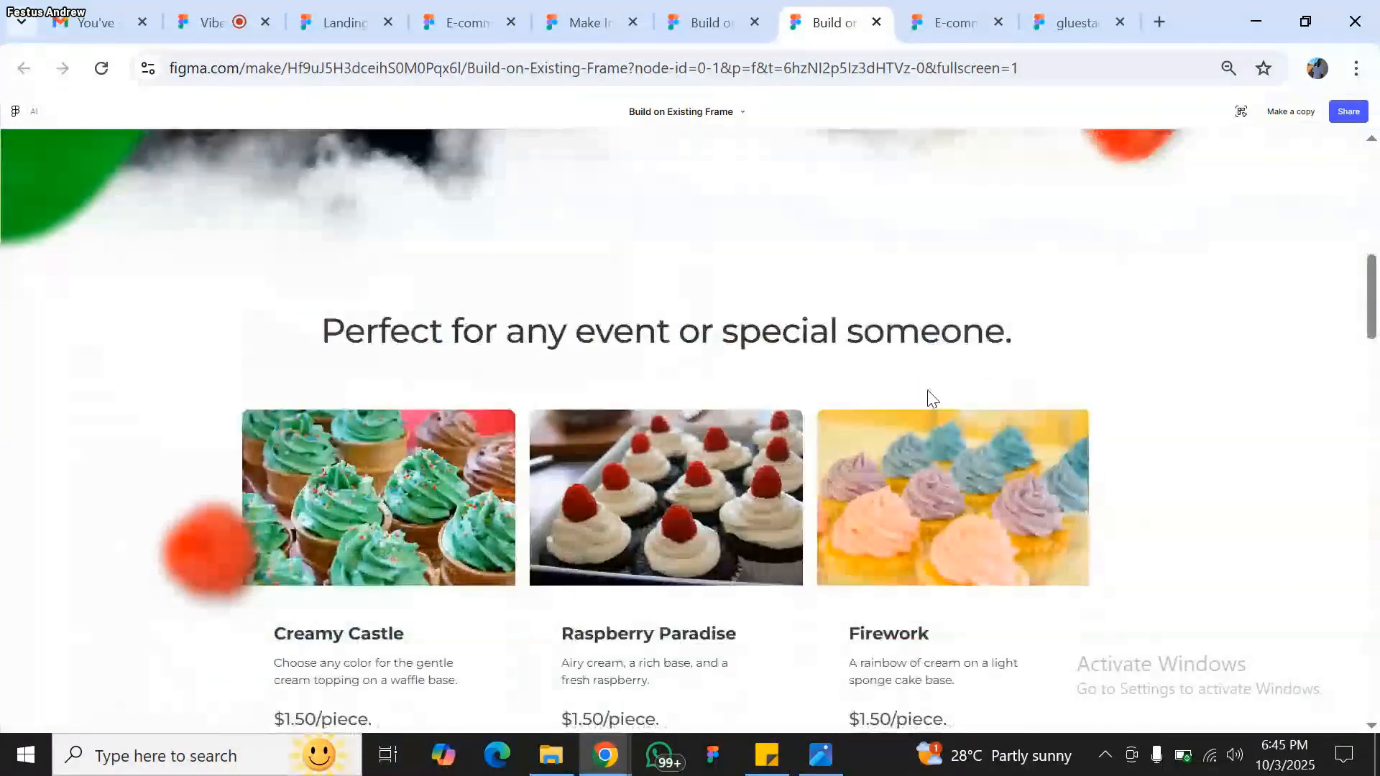
pyautogui.scroll(-4, 928, 389)
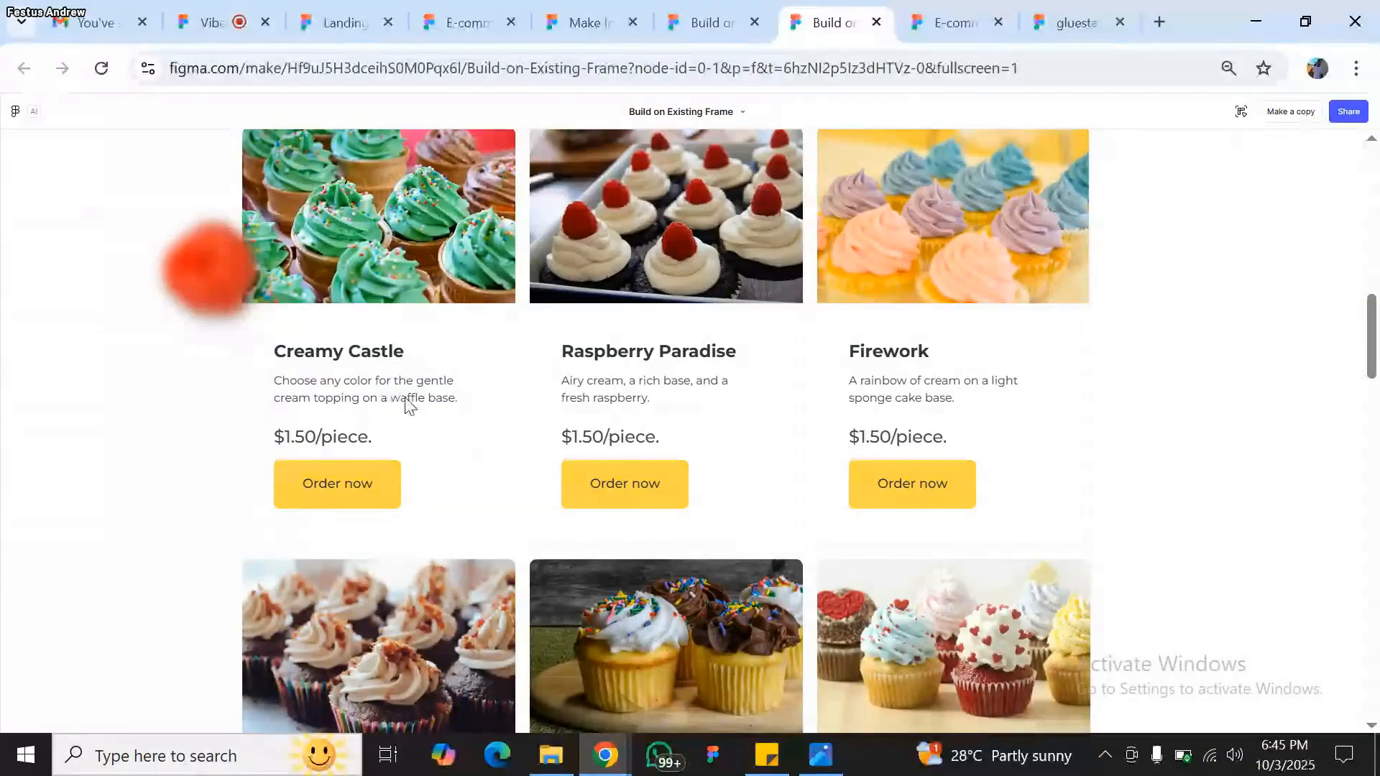
pyautogui.scroll(-5, 541, 509)
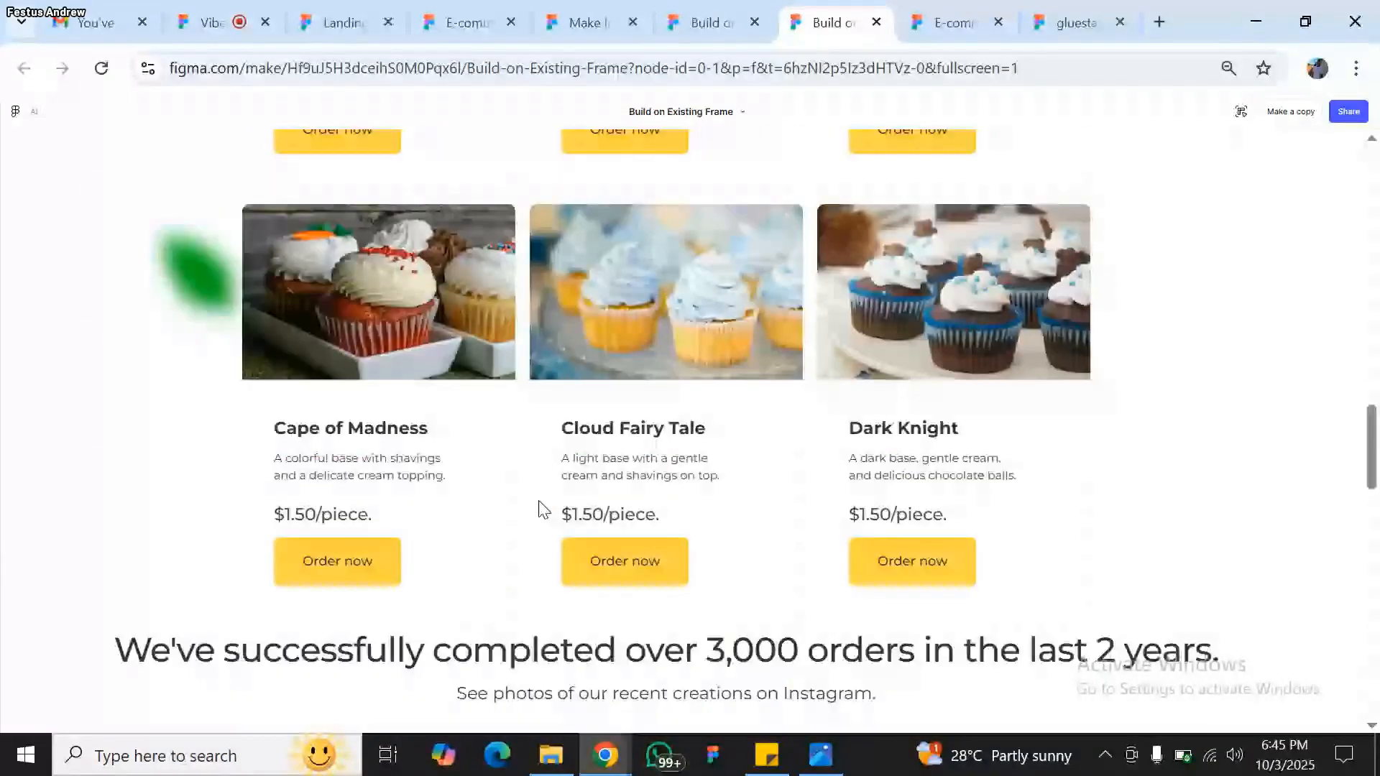
pyautogui.scroll(-20, 540, 510)
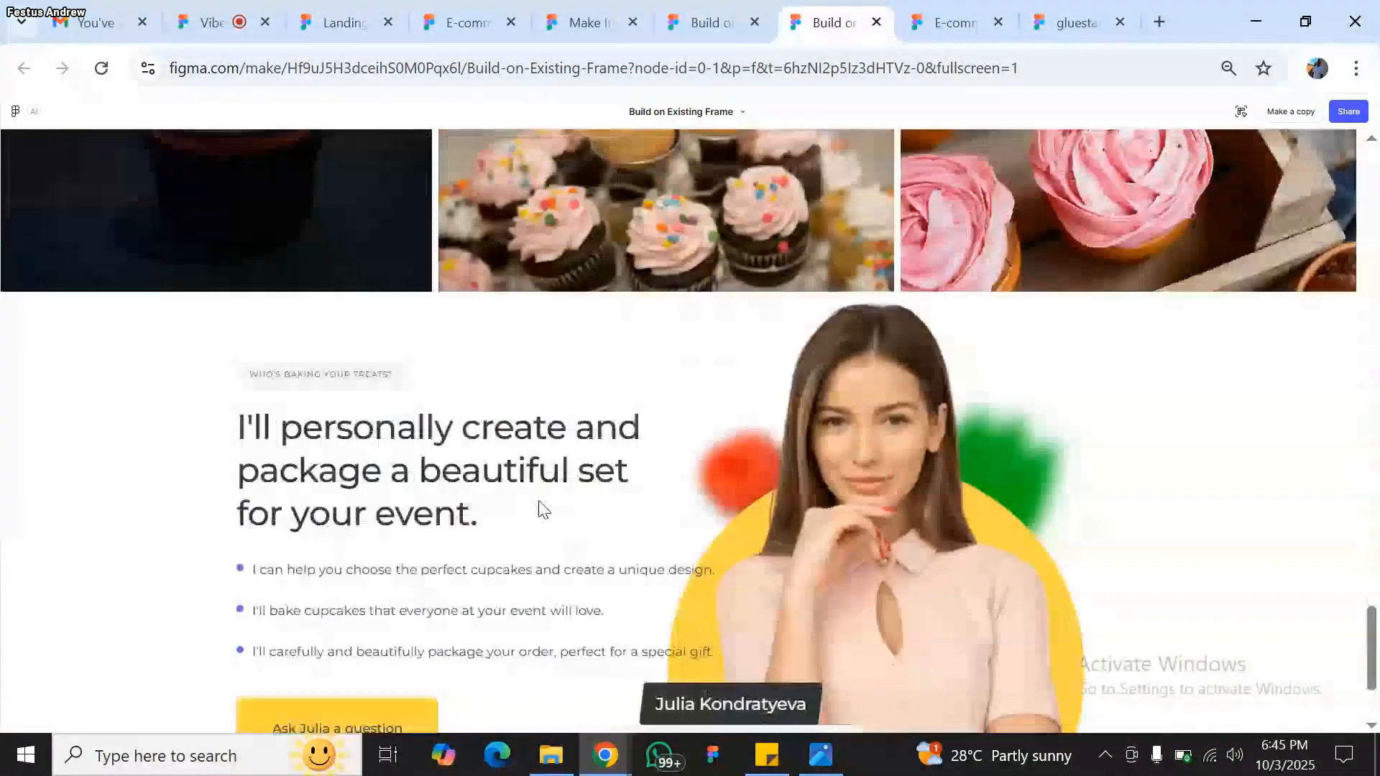
pyautogui.scroll(-2, 543, 509)
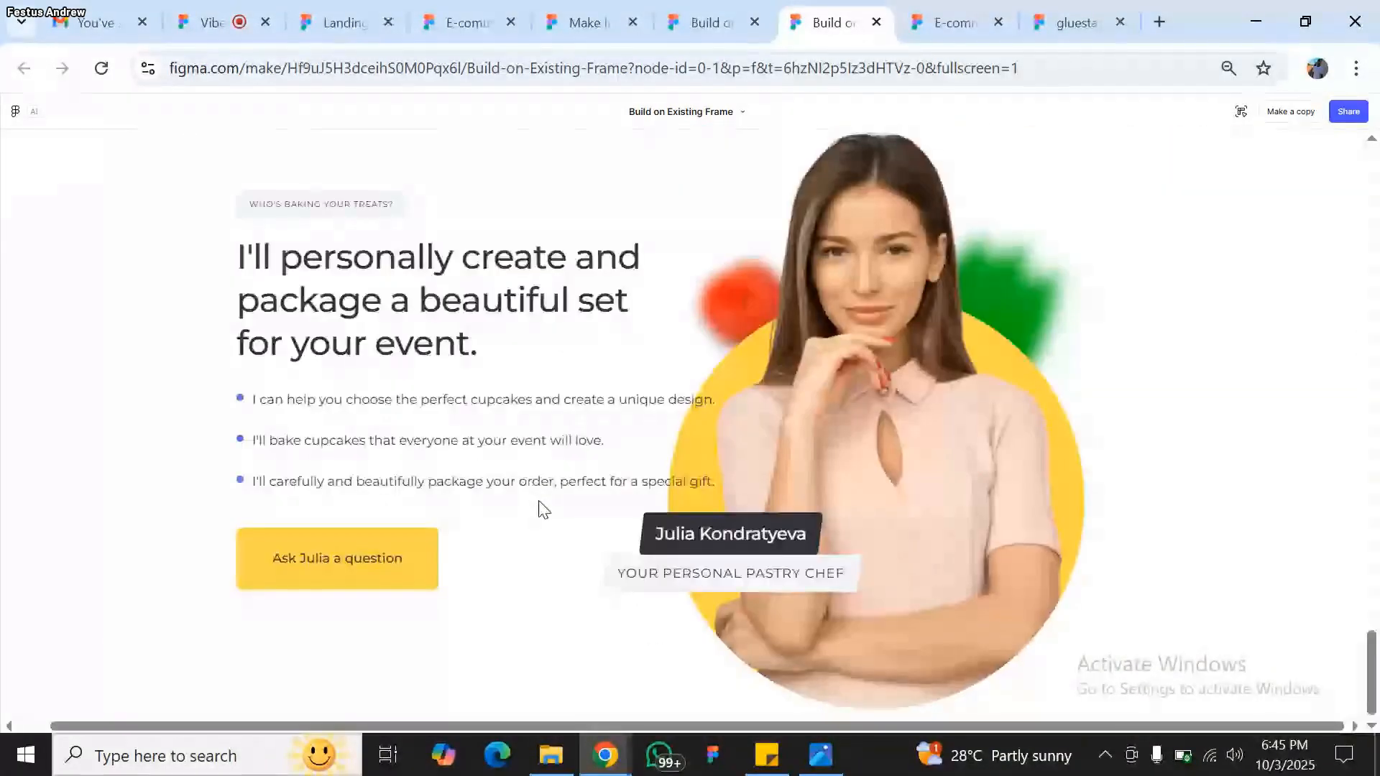
pyautogui.scroll(20, 543, 509)
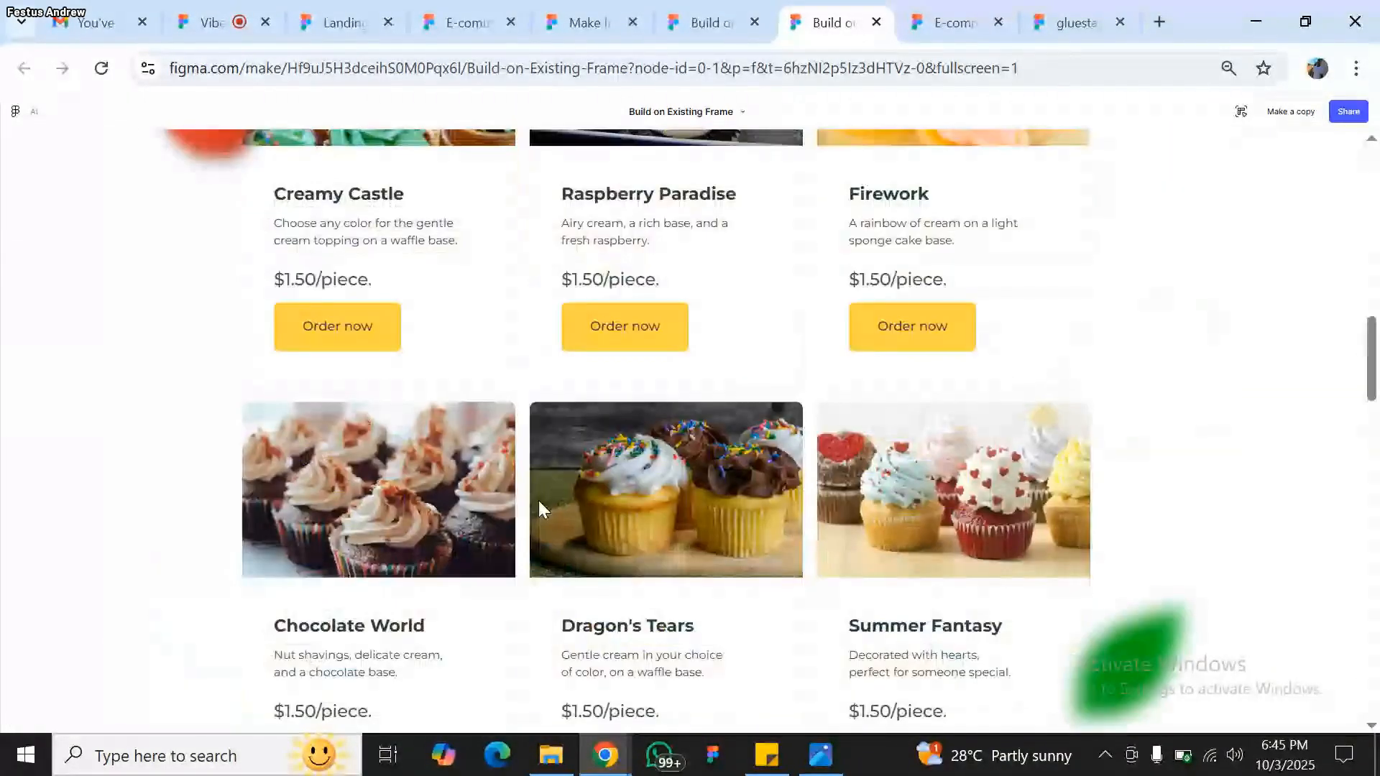
pyautogui.scroll(15, 538, 500)
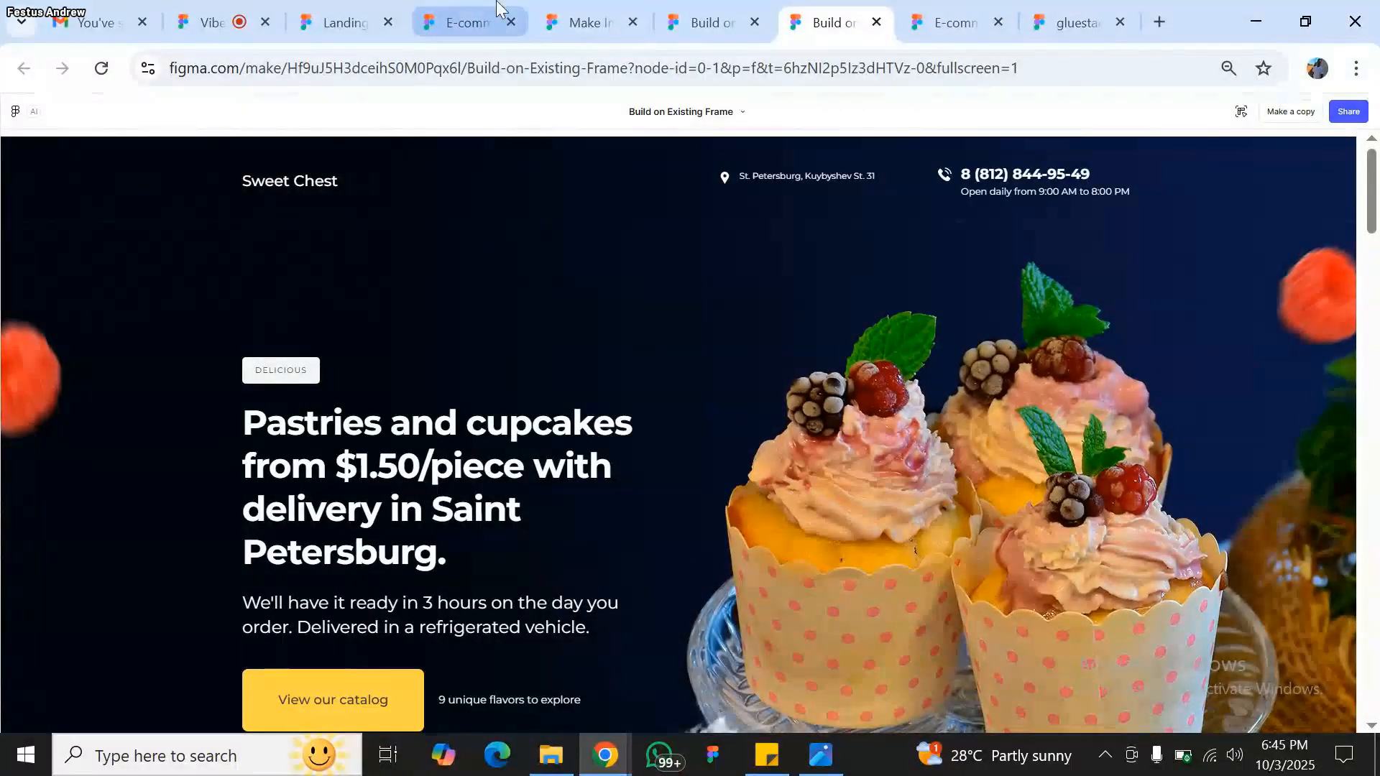
# - In the editable Build on Existing Frame file, send the AI chat the prompt "Make it responsive across devices"
pyautogui.click(689, 9)
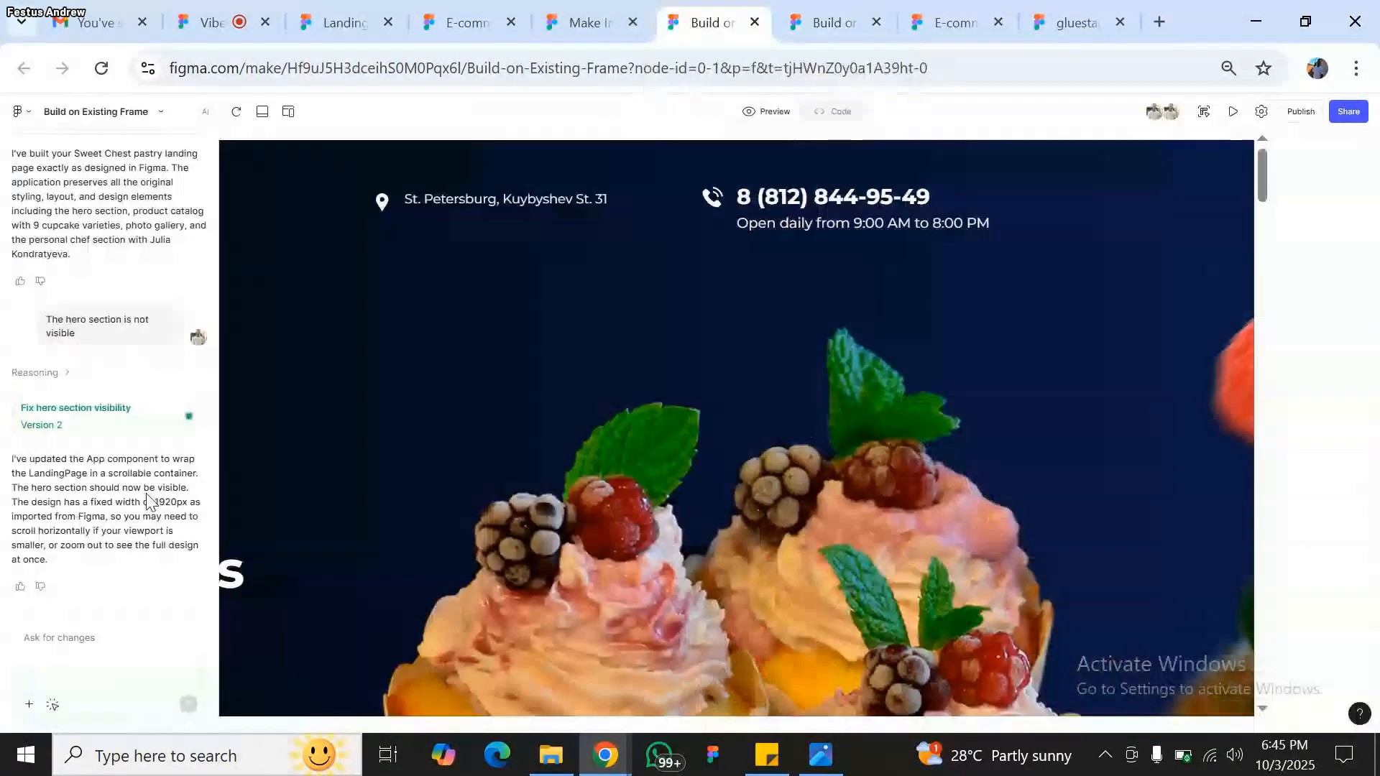
pyautogui.click(82, 640)
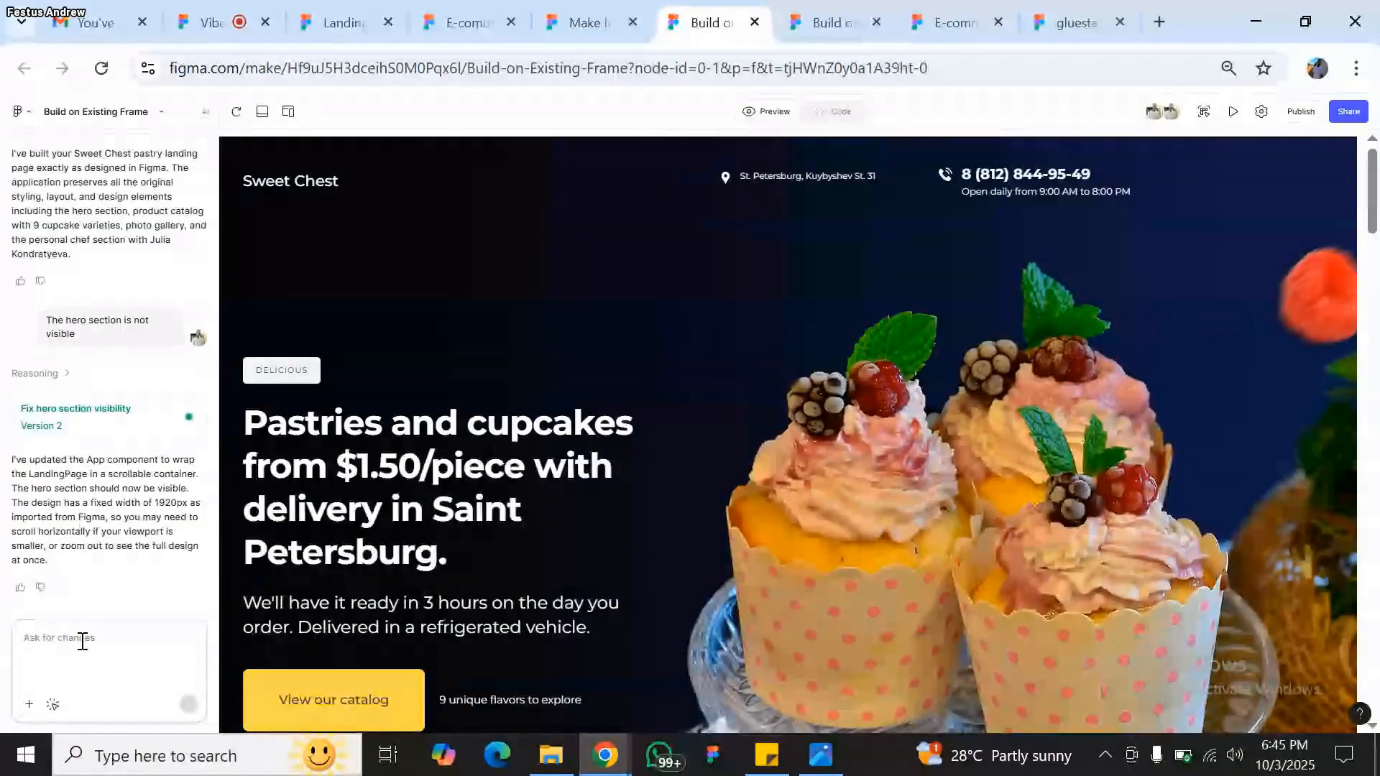
pyautogui.write('Ma')
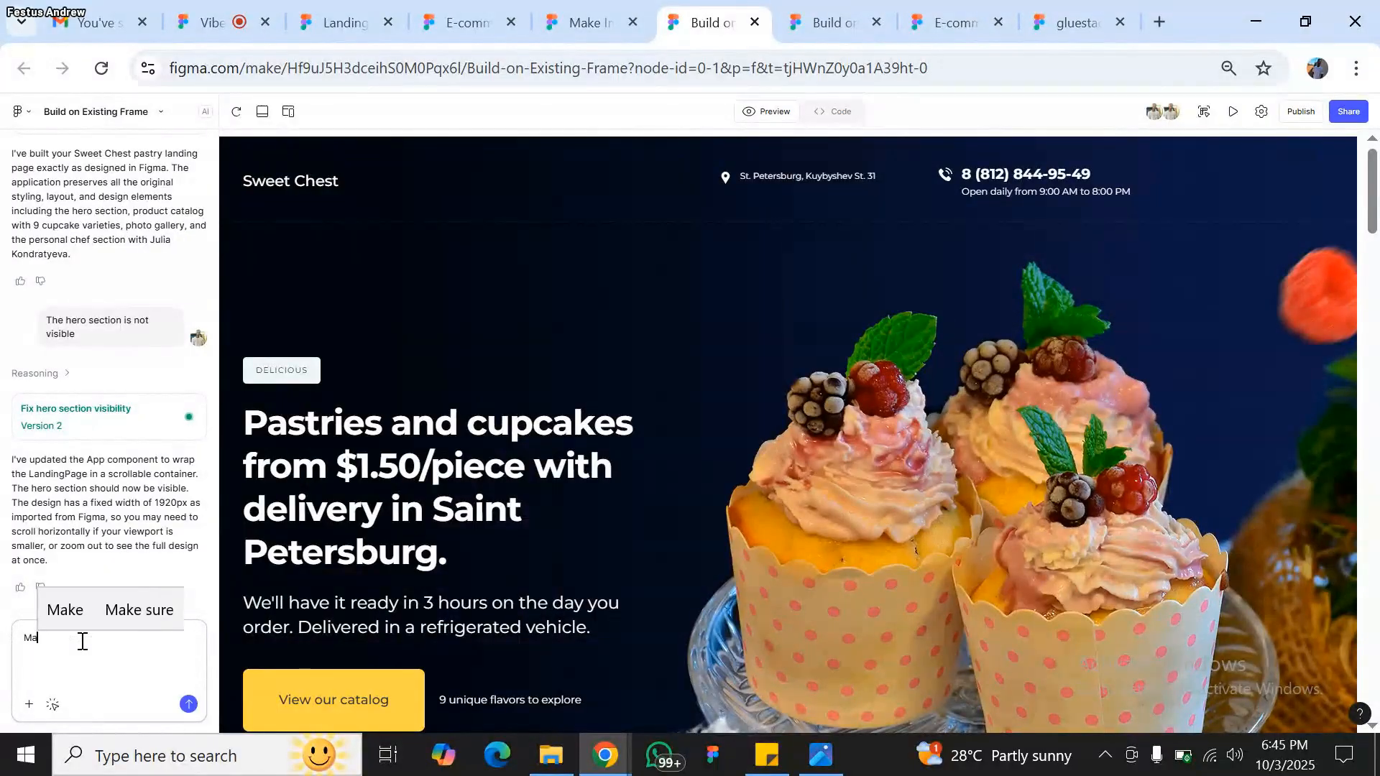
pyautogui.write('ke ')
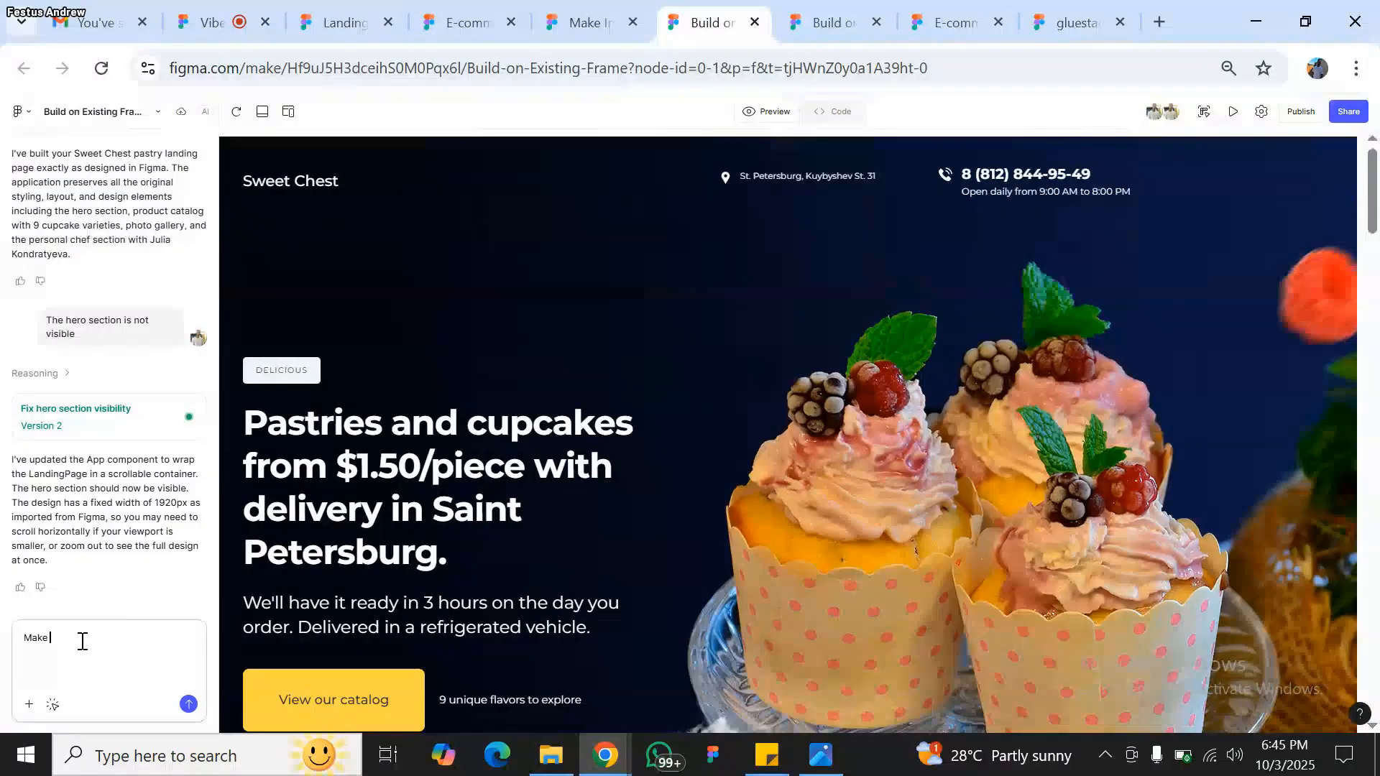
pyautogui.write('it ')
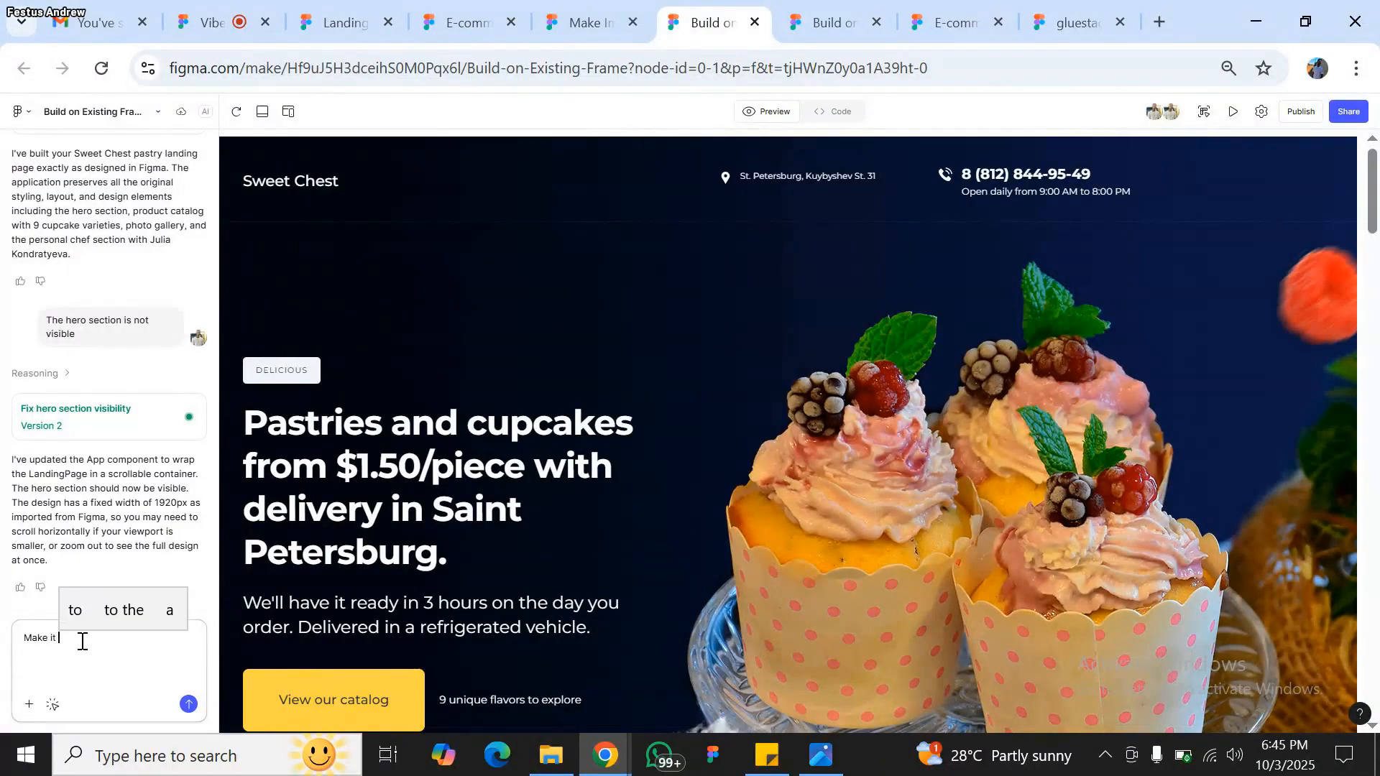
pyautogui.write('respon')
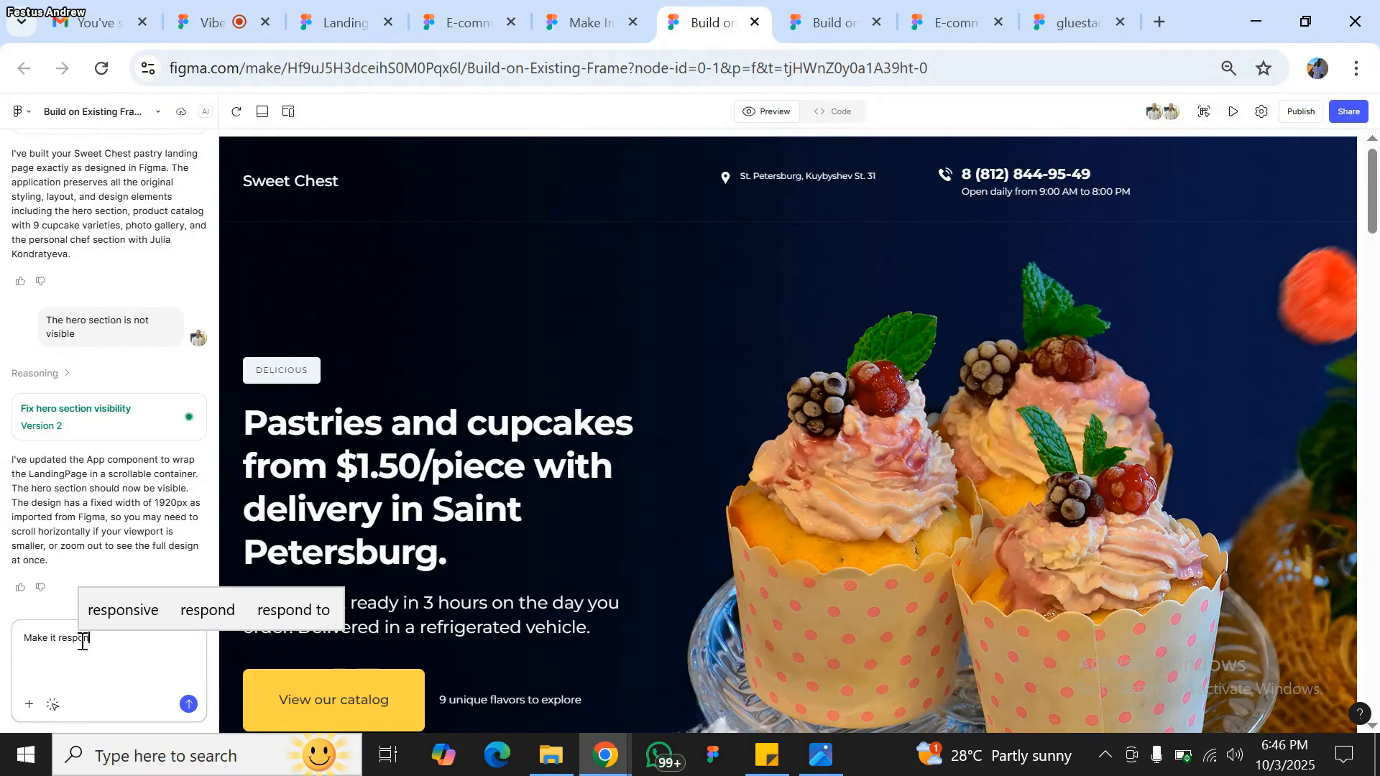
pyautogui.write('sive ac')
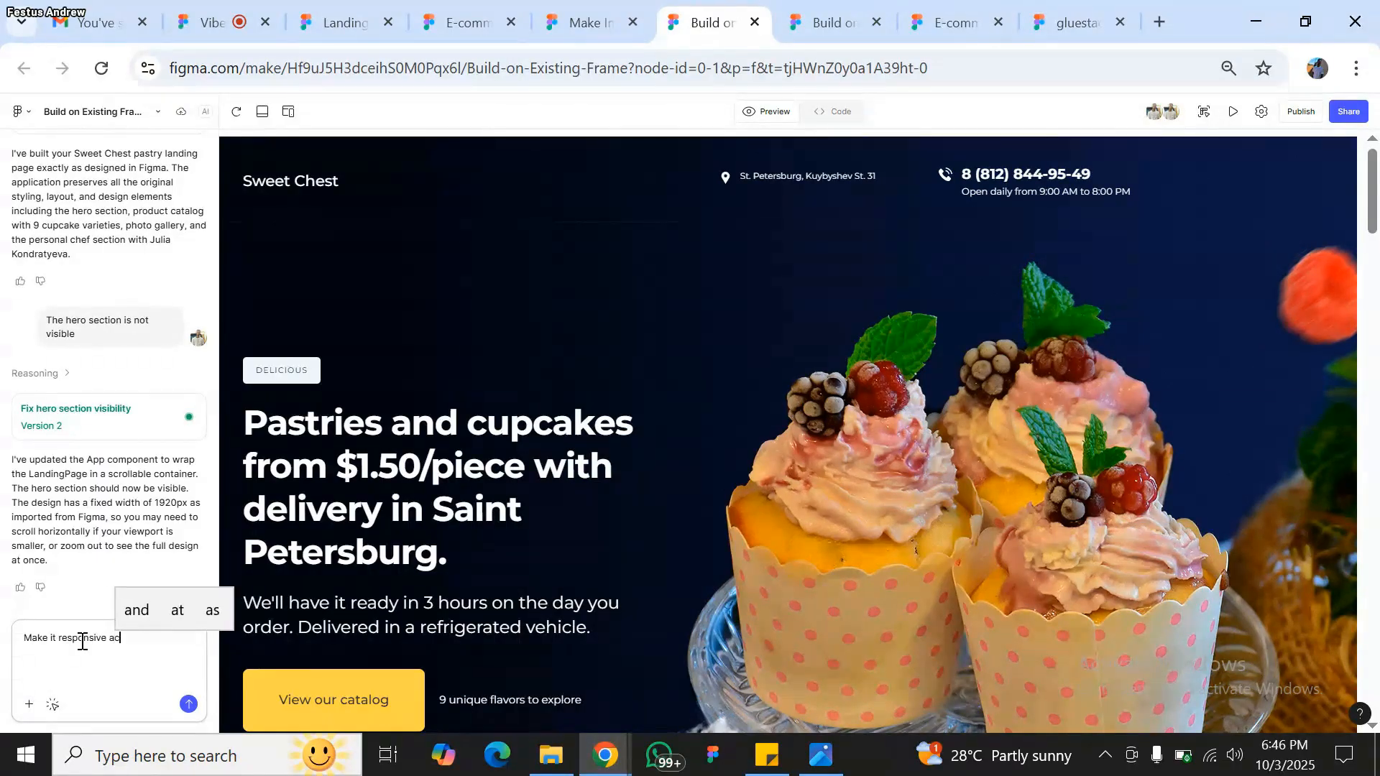
pyautogui.write('ross ')
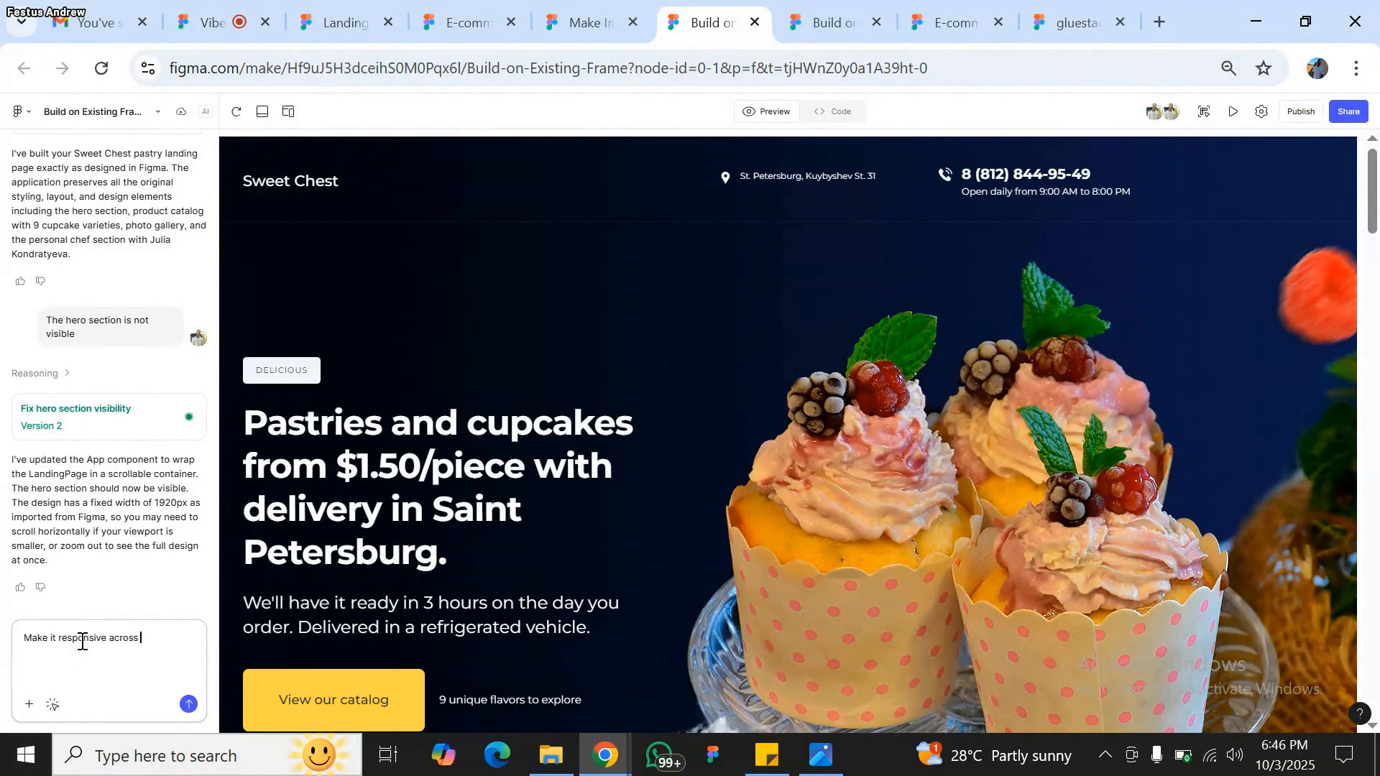
pyautogui.write('device')
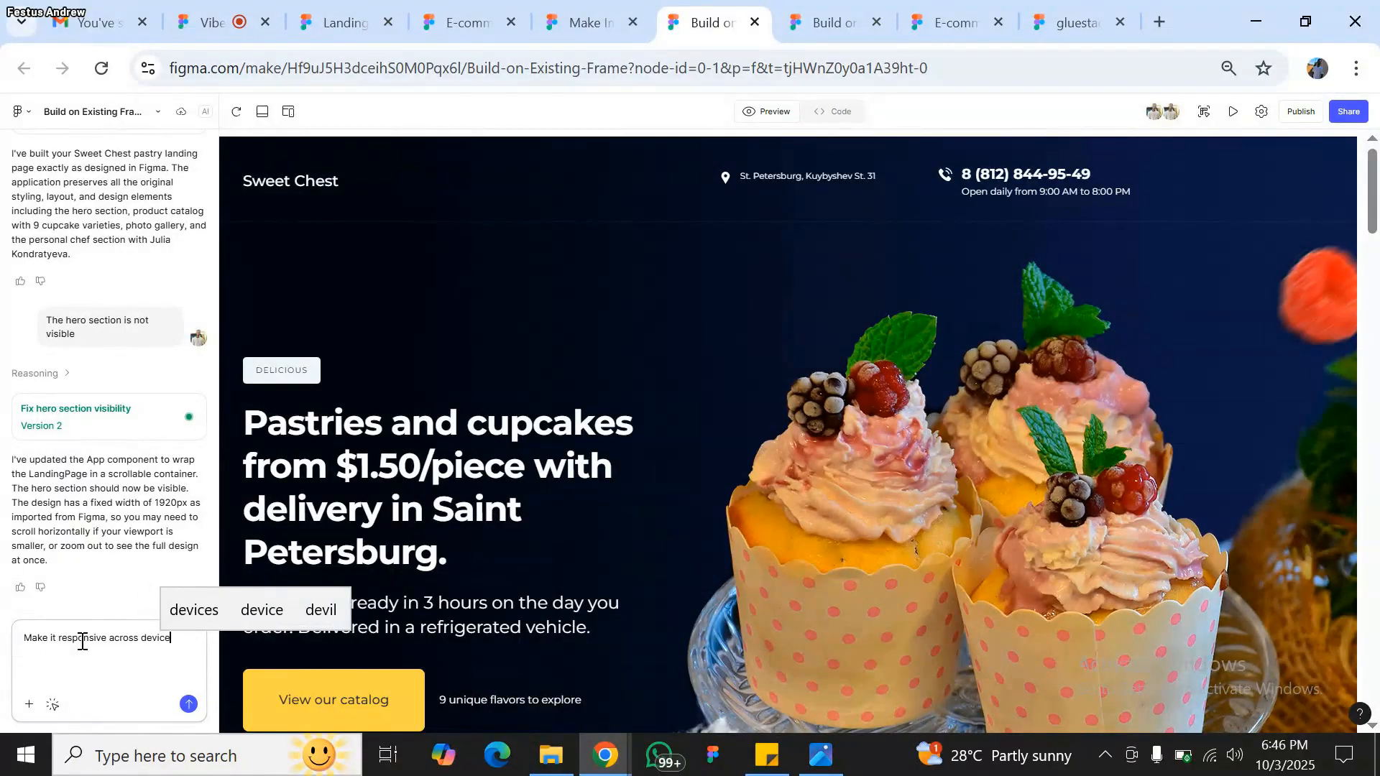
pyautogui.write('s')
pyautogui.press('Return')
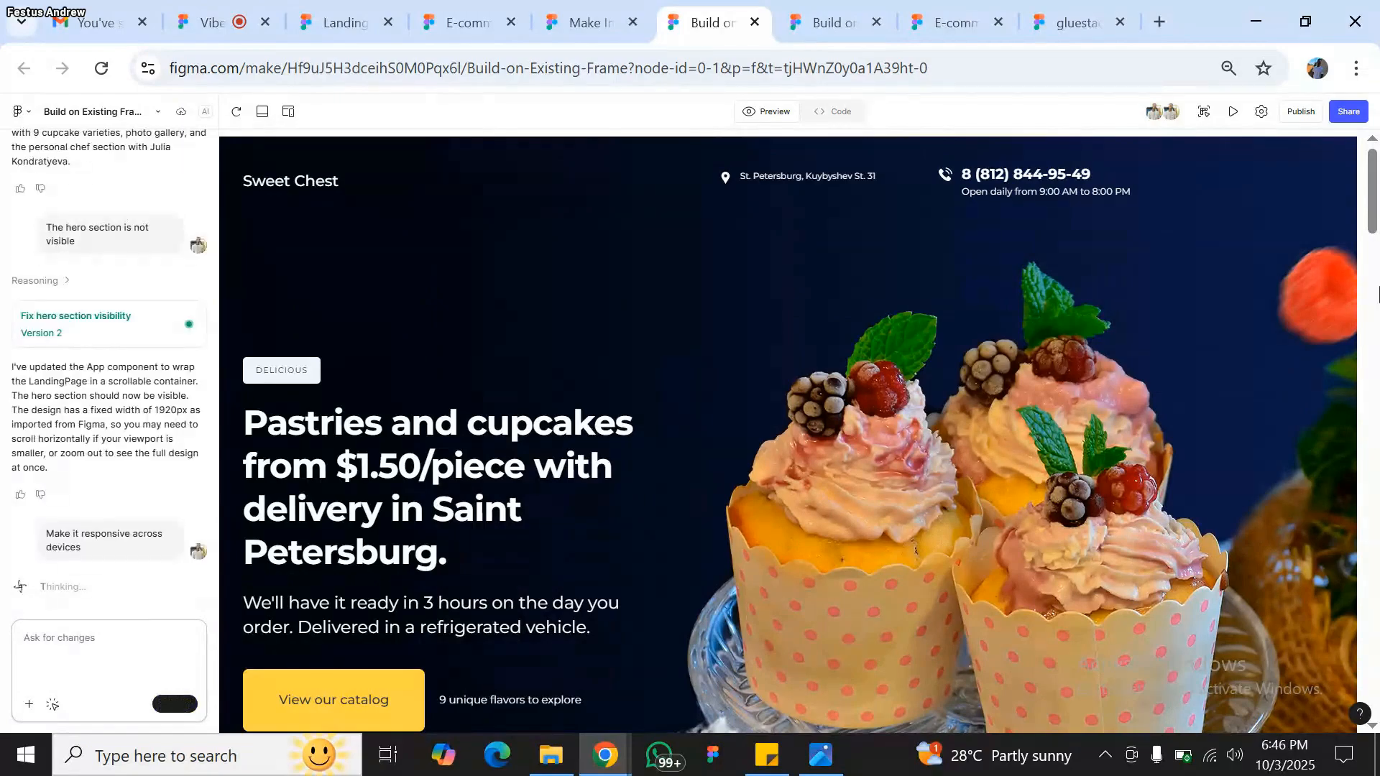
# - Reset the browser zoom to 100% and bring the latest prompt in the AI chat into view
pyautogui.click(1227, 68)
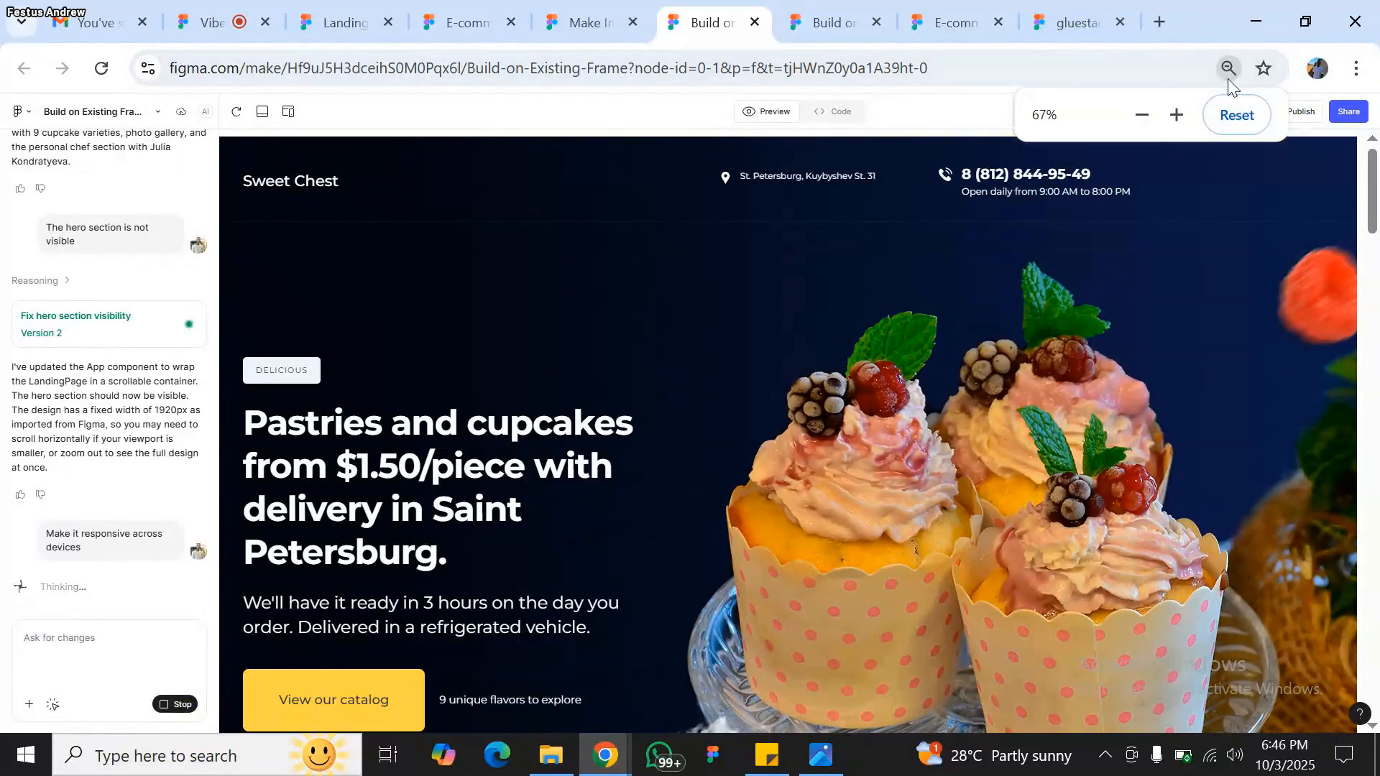
pyautogui.click(1236, 116)
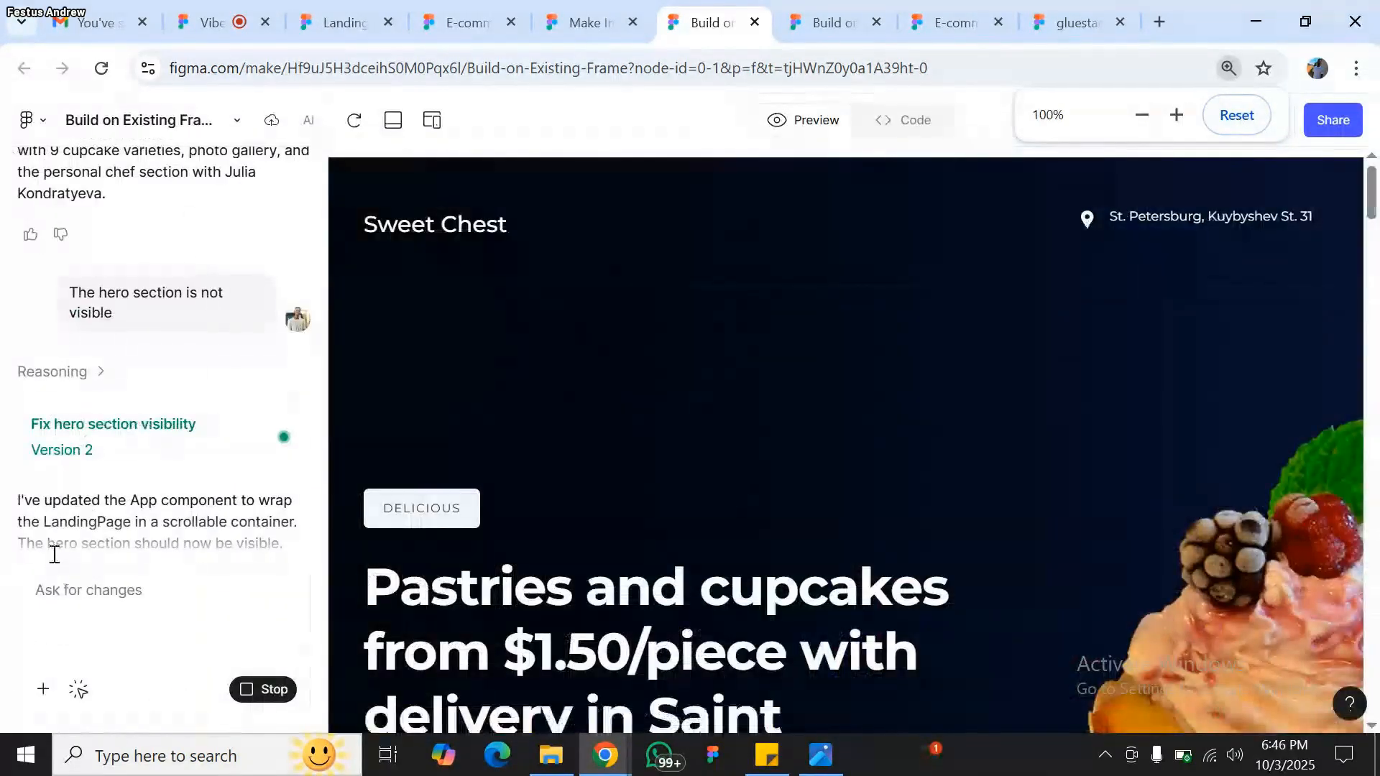
pyautogui.scroll(-5, 74, 378)
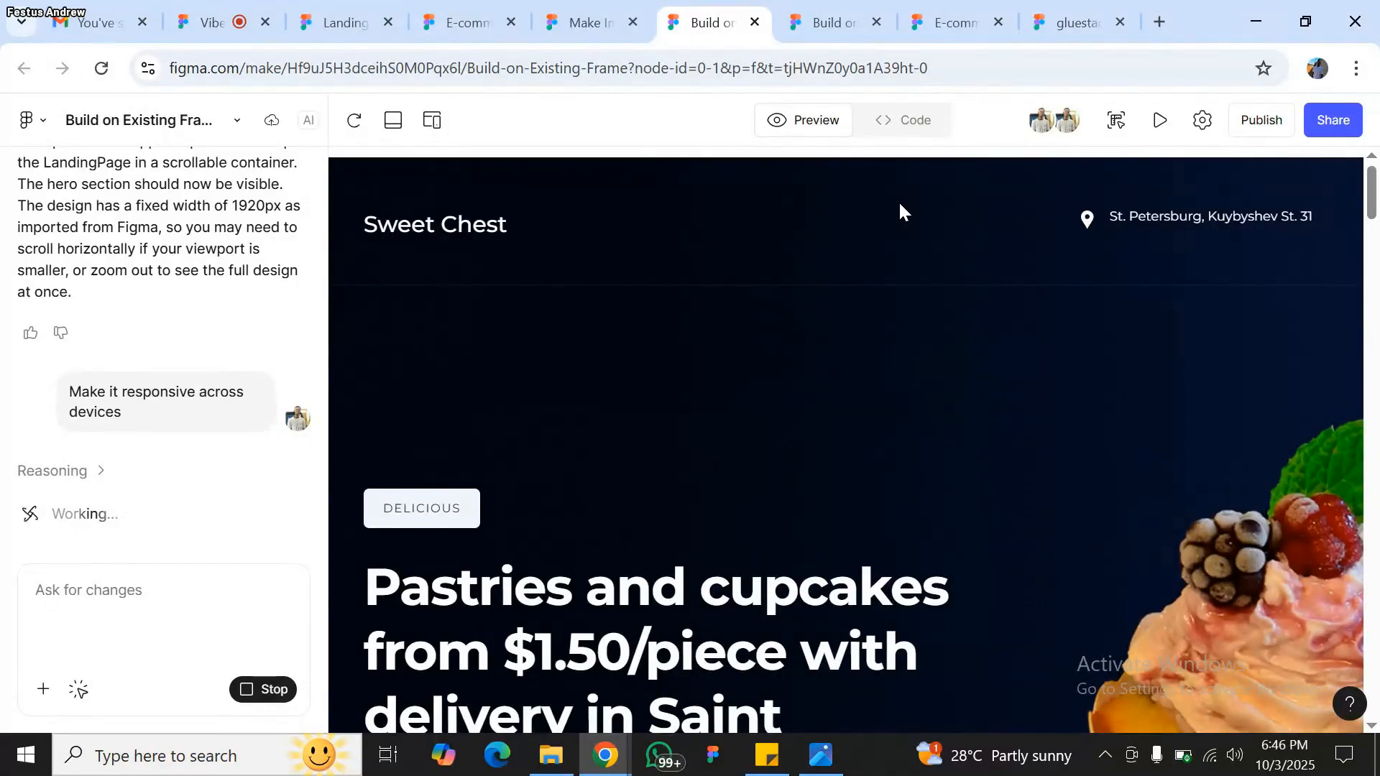
# - Examine the landing page preview from the hero through the cupcake catalog to the photo gallery, dismissing the unsaved-changes notice
pyautogui.hscroll(6, 1028, 316)
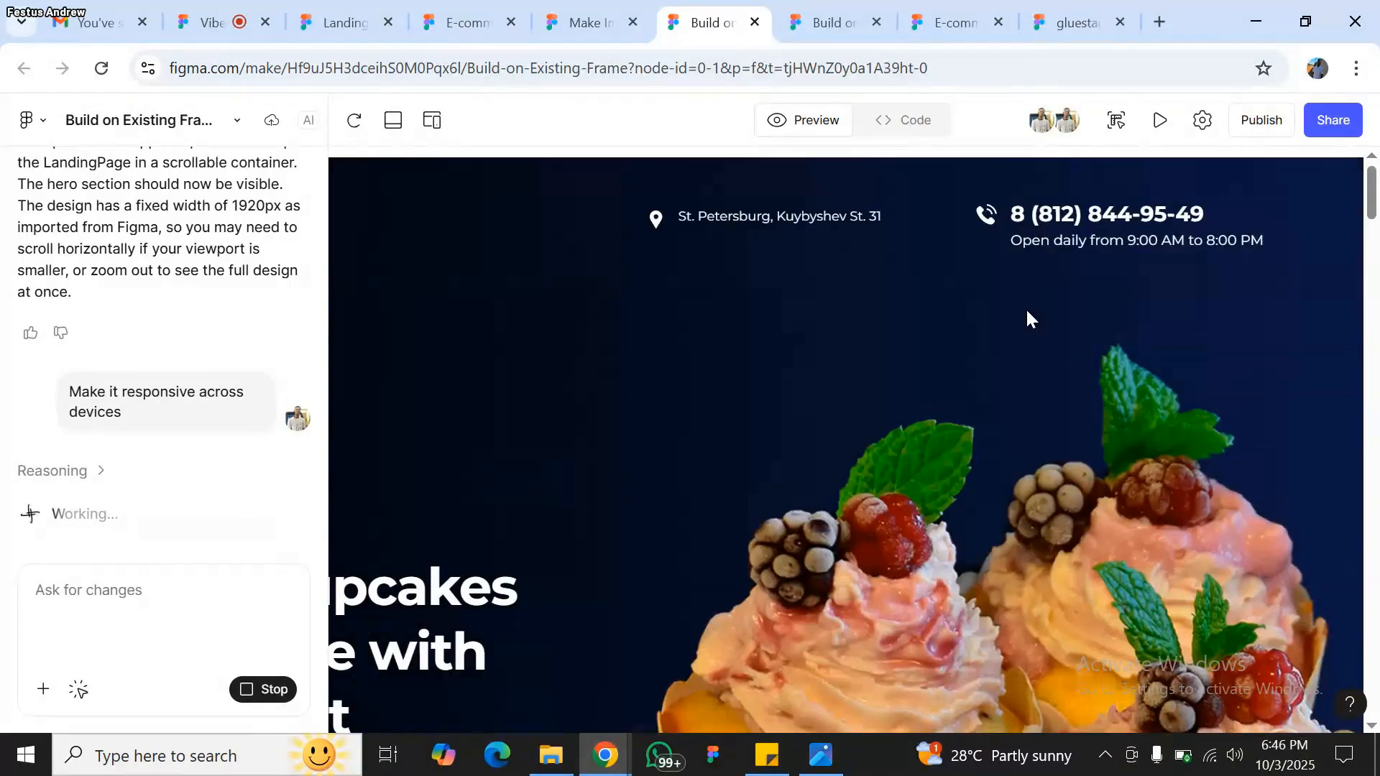
pyautogui.scroll(-10, 1027, 317)
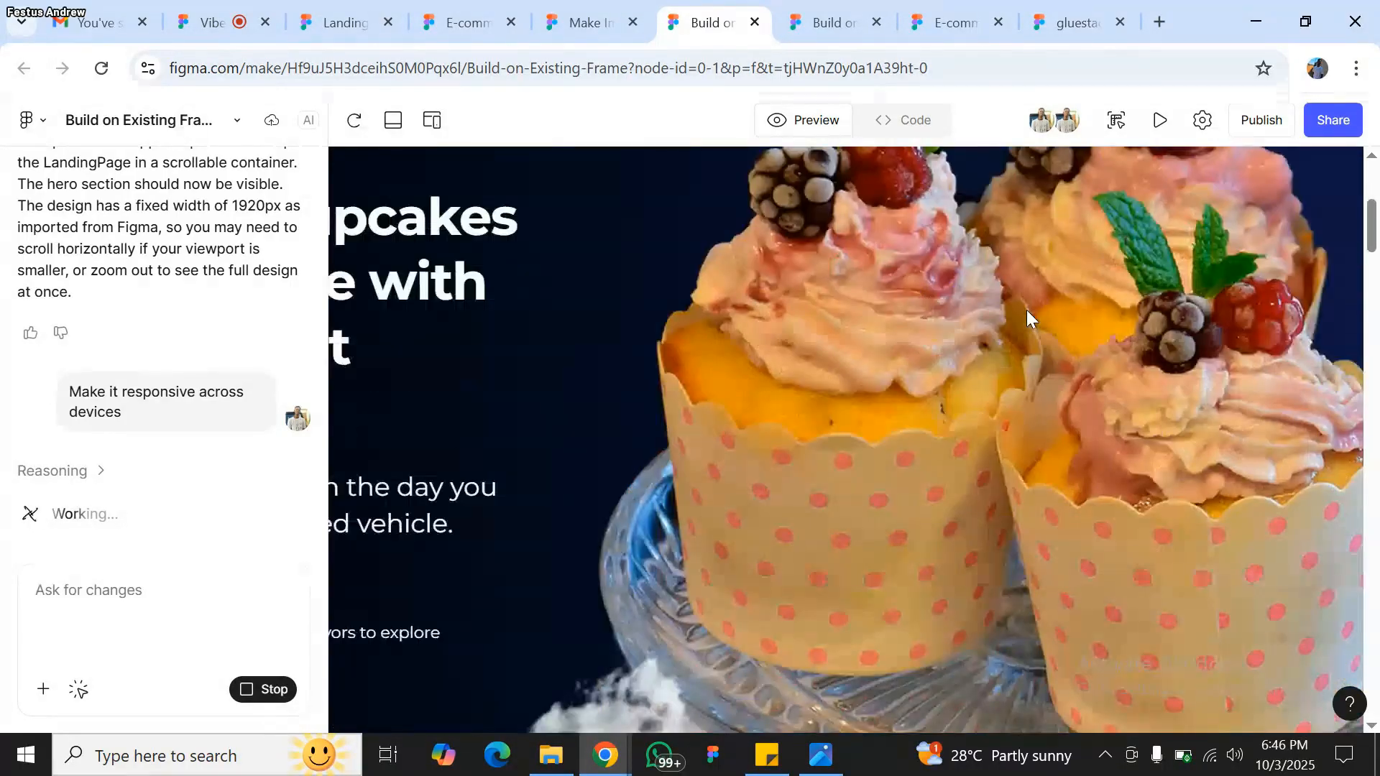
pyautogui.scroll(-8, 1028, 317)
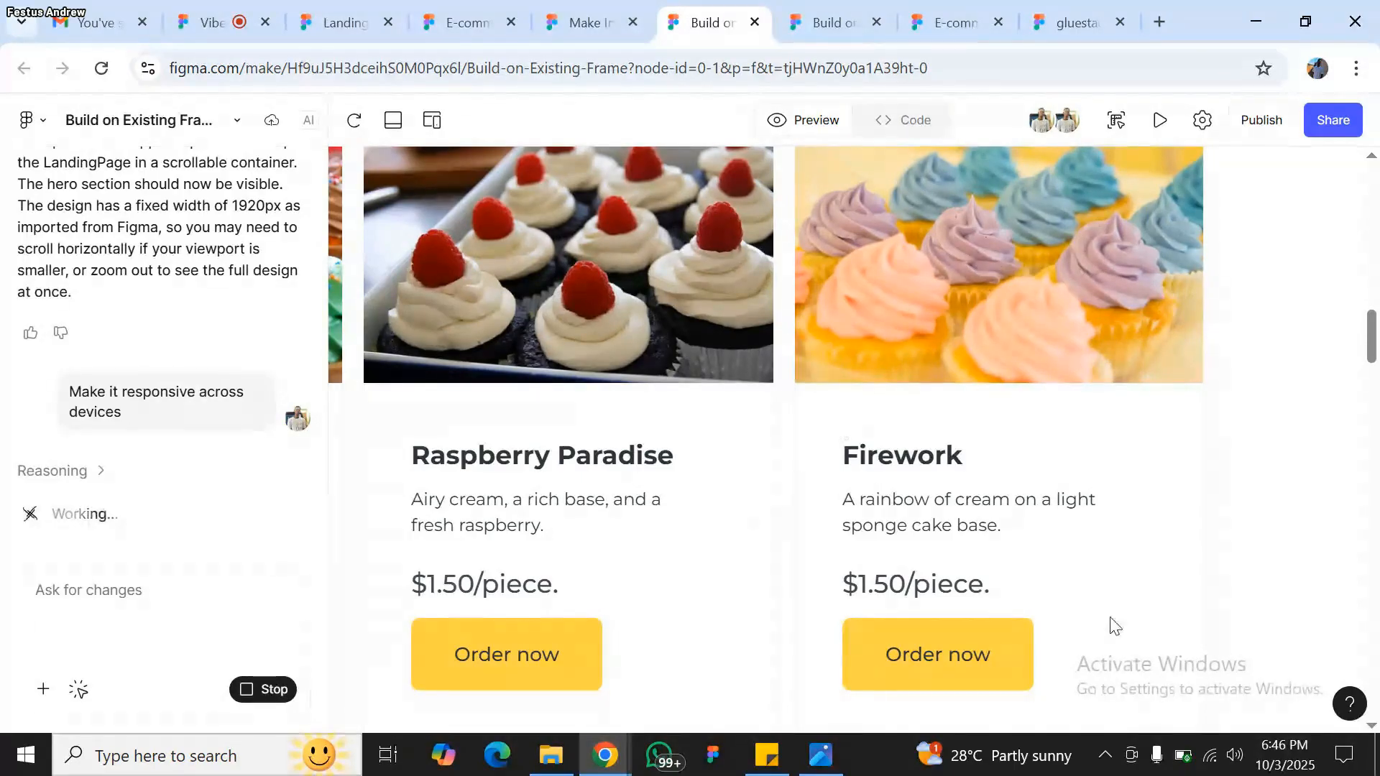
pyautogui.scroll(-5, 1114, 624)
pyautogui.scroll(-5, 727, 379)
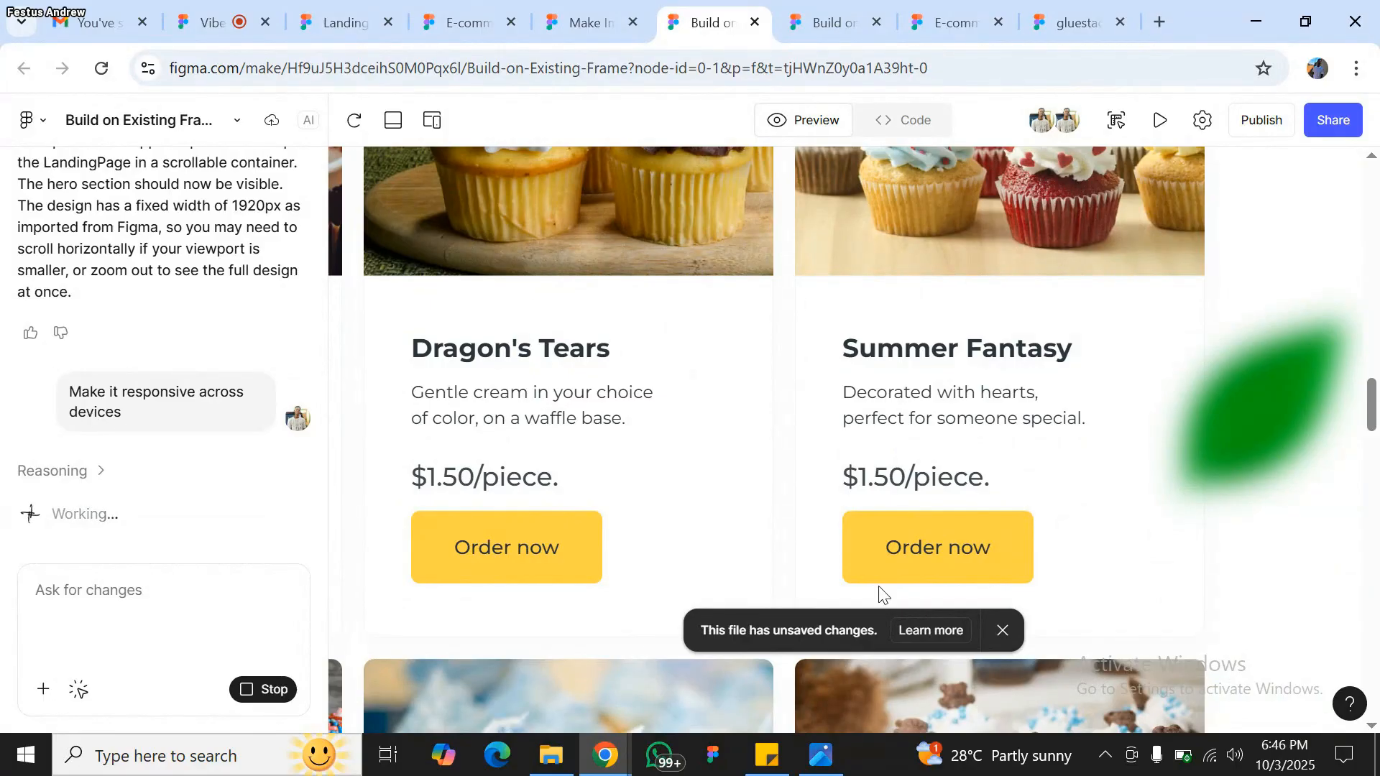
pyautogui.click(1003, 629)
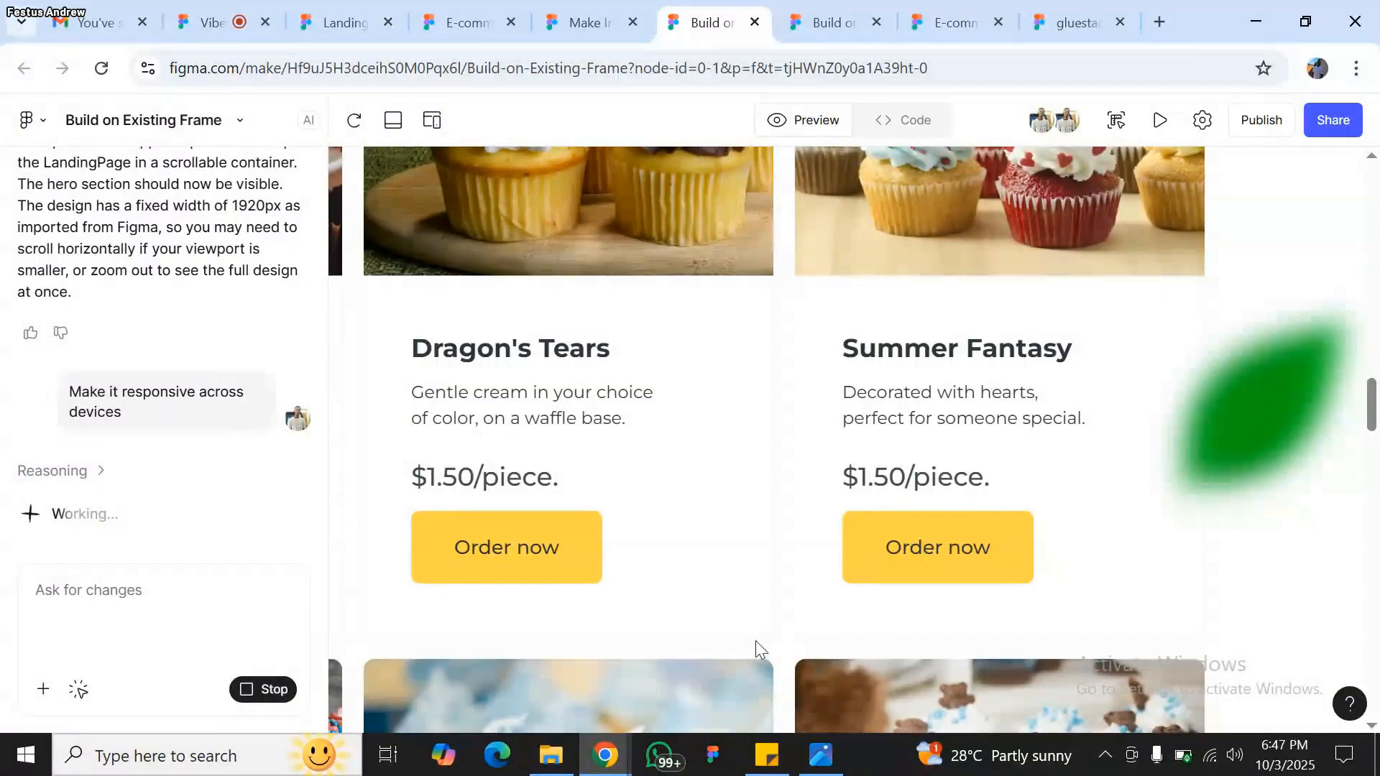
pyautogui.scroll(-2, 484, 585)
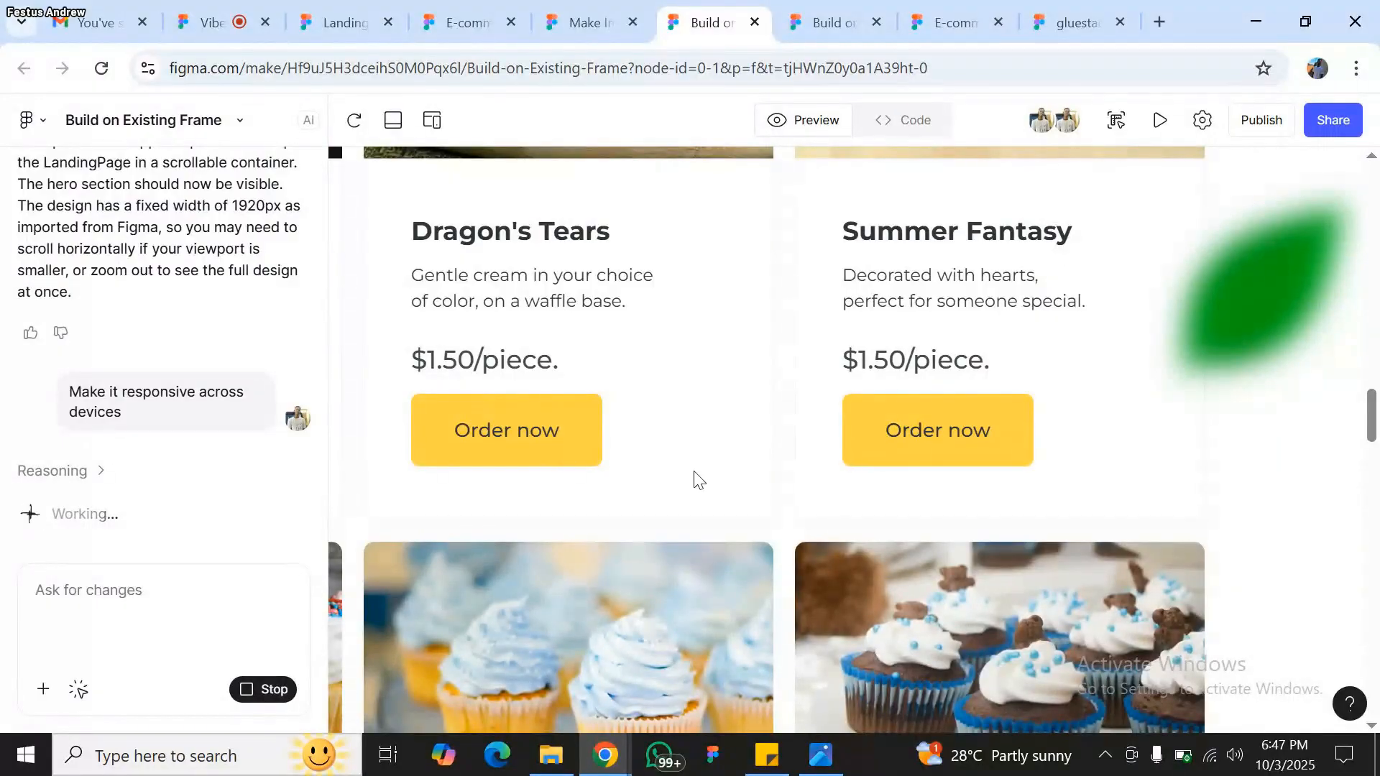
pyautogui.scroll(-3, 693, 472)
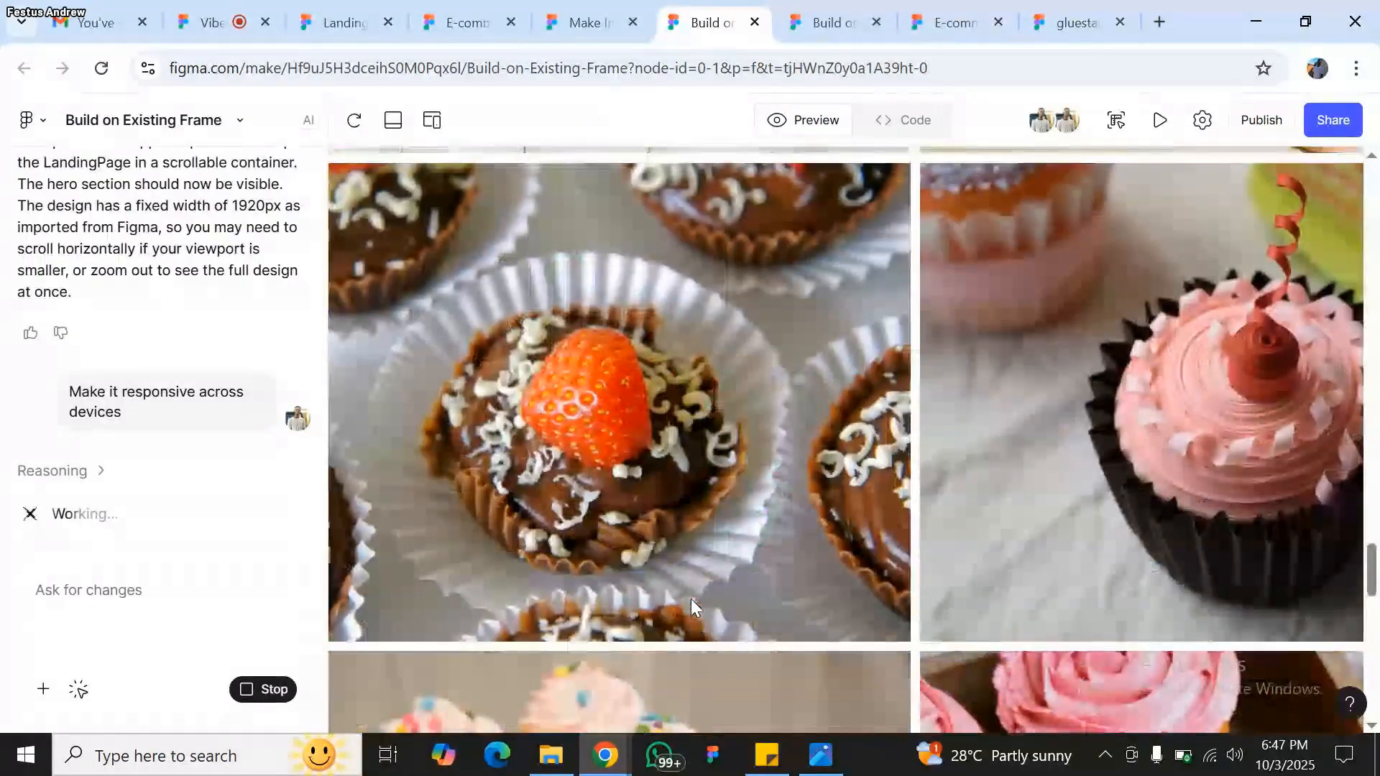
pyautogui.scroll(3, 580, 295)
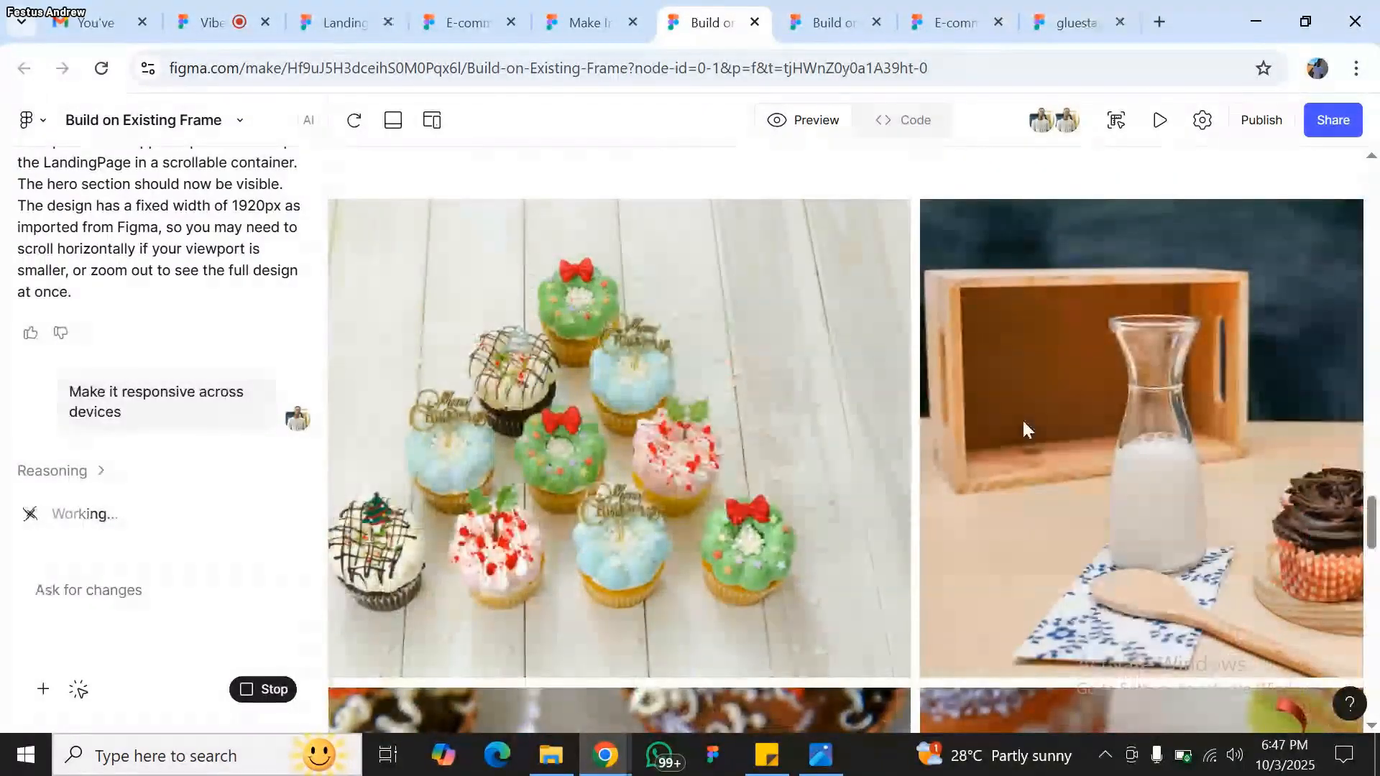
# - Review the landing page preview from the photo gallery back up through the cupcake catalog to the hero section
pyautogui.scroll(1, 1022, 420)
pyautogui.scroll(5, 1023, 425)
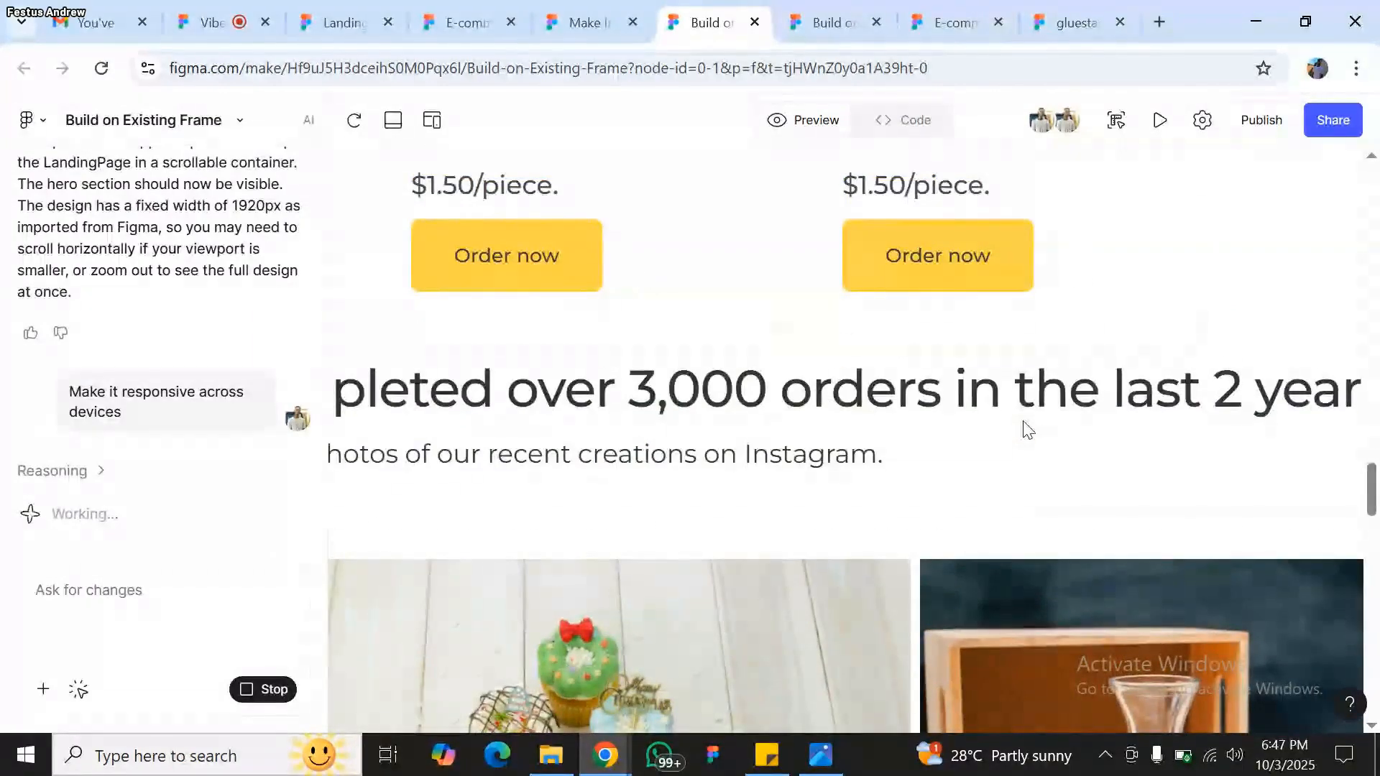
pyautogui.scroll(3, 1006, 388)
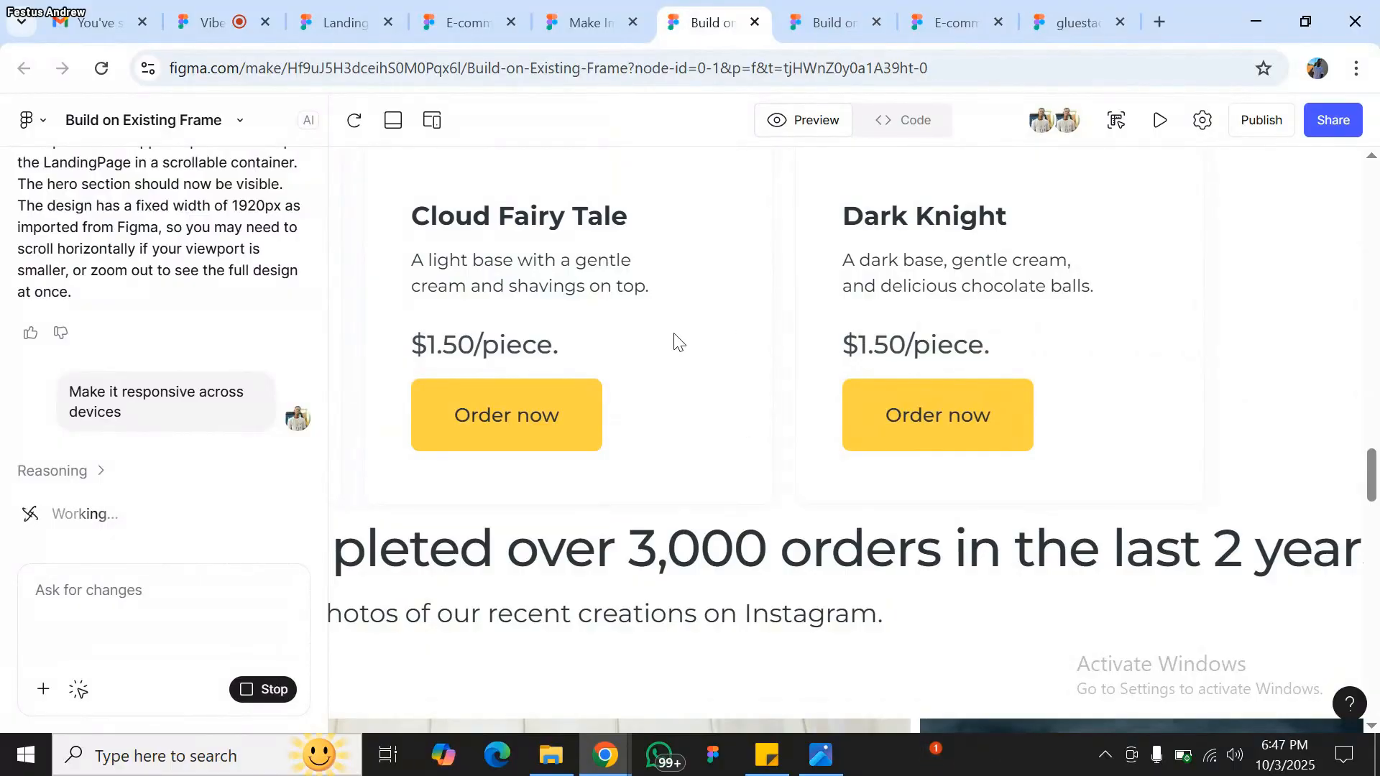
pyautogui.scroll(15, 617, 408)
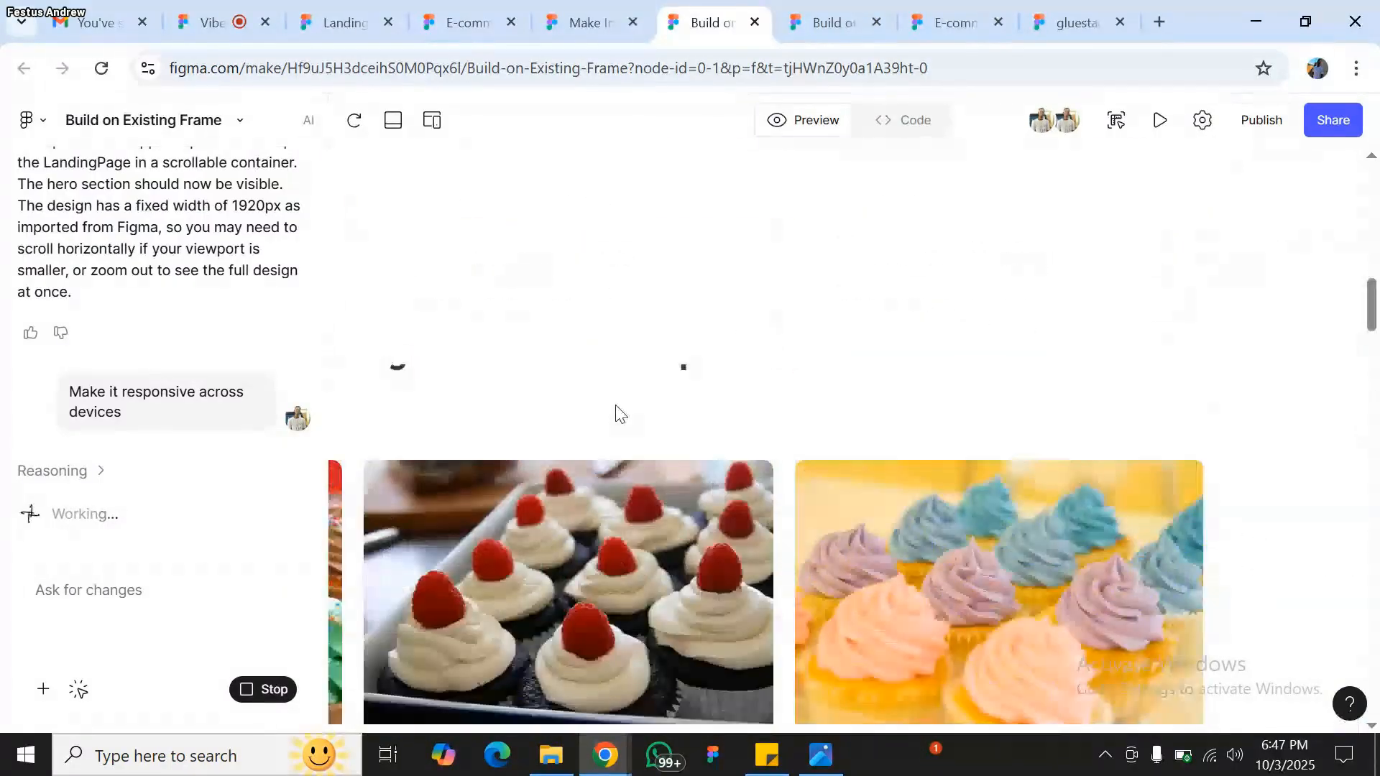
pyautogui.scroll(5, 616, 412)
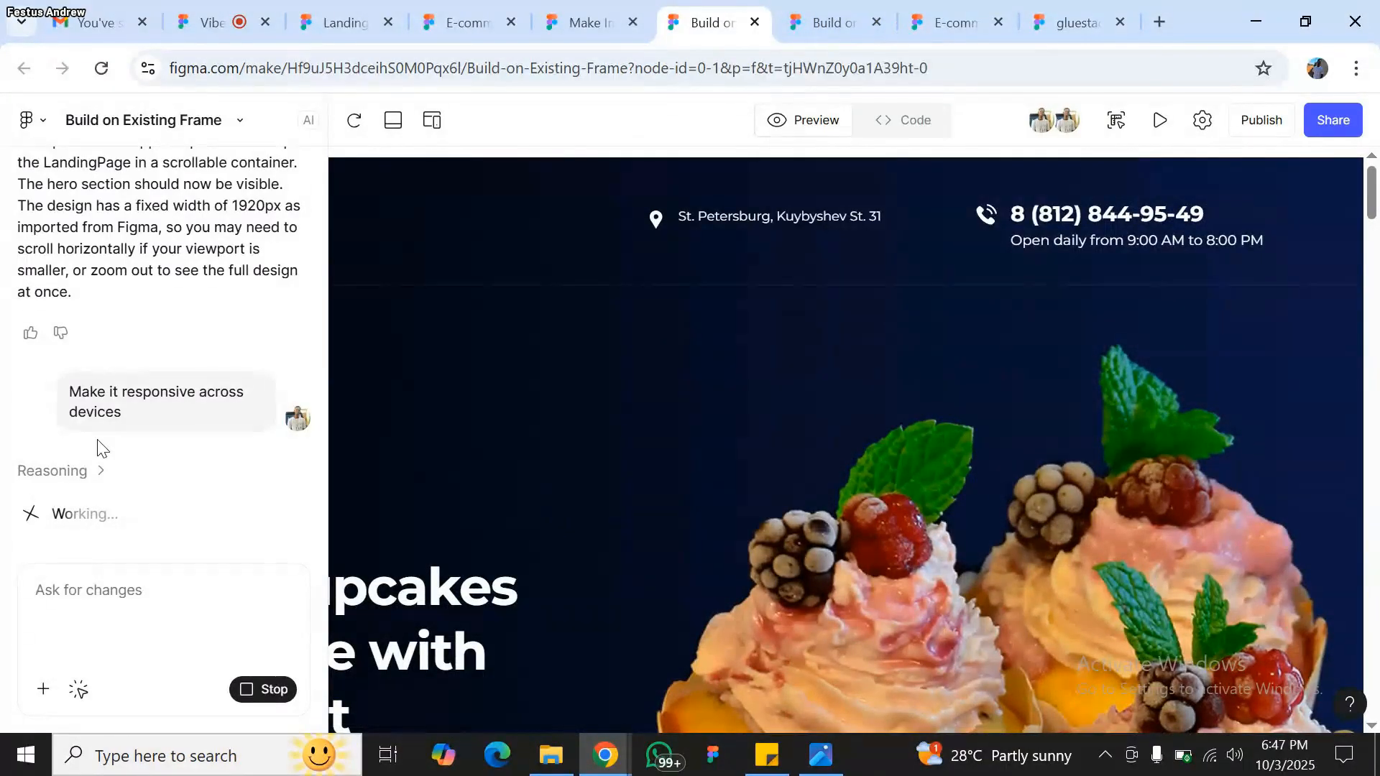
# - Switch to the full-screen version of the Build on Existing Frame page and review its hero section and first catalog row
pyautogui.click(821, 1)
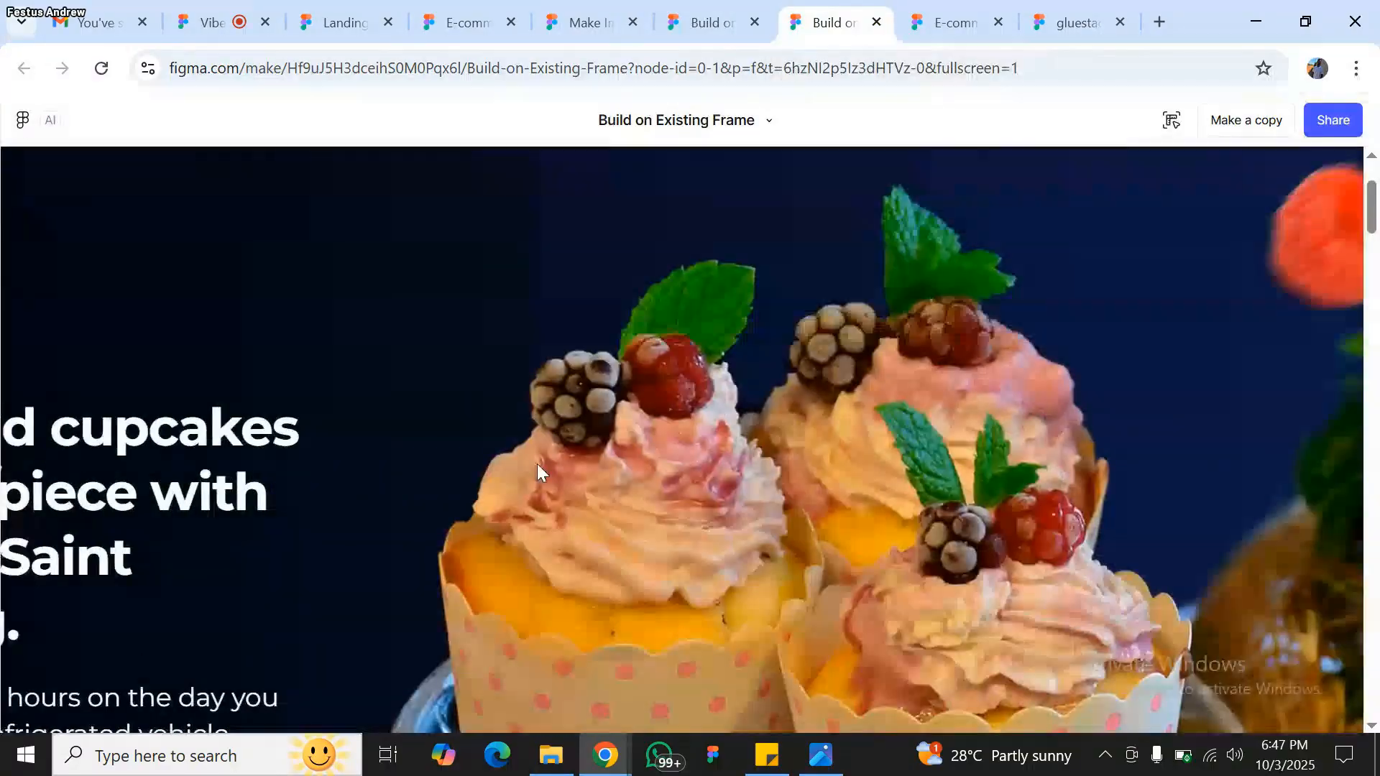
pyautogui.scroll(3, 539, 467)
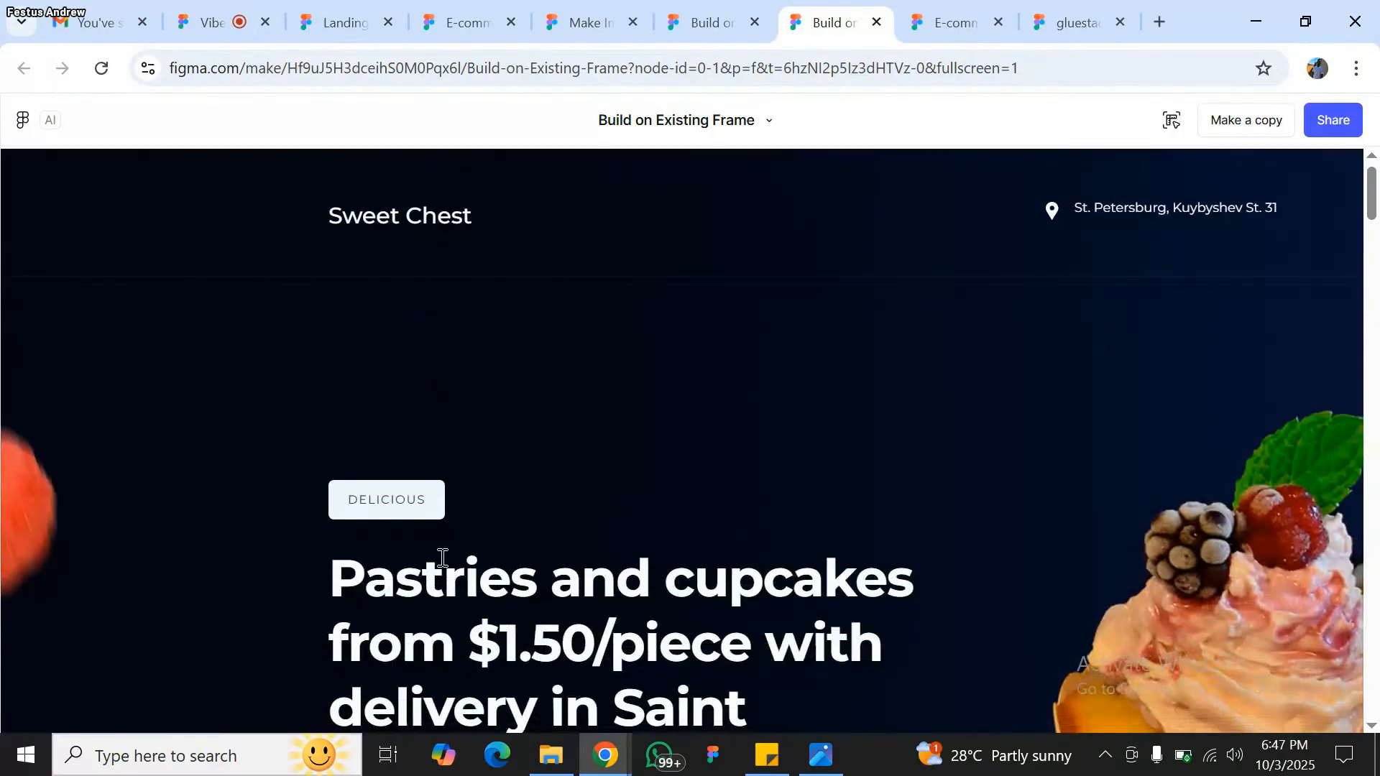
pyautogui.scroll(-3, 442, 557)
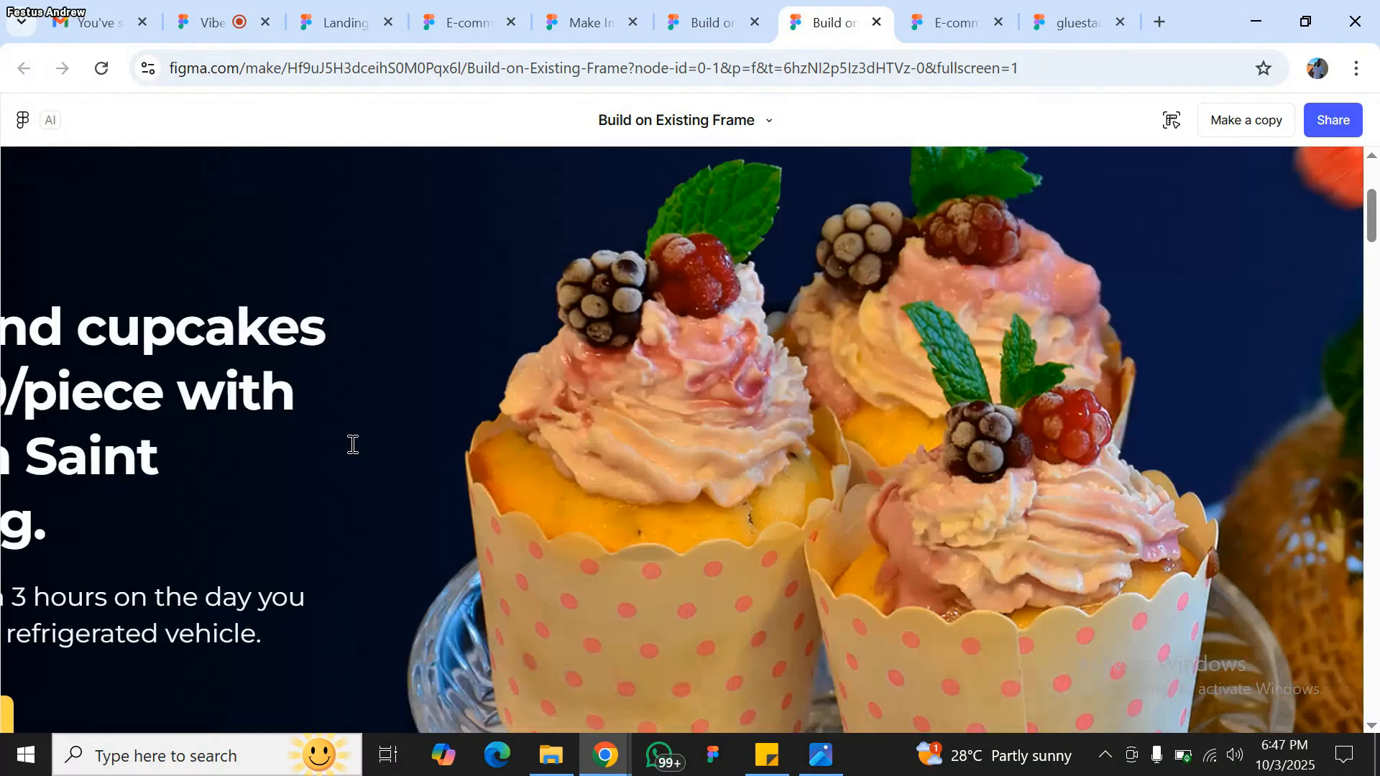
pyautogui.scroll(-10, 521, 579)
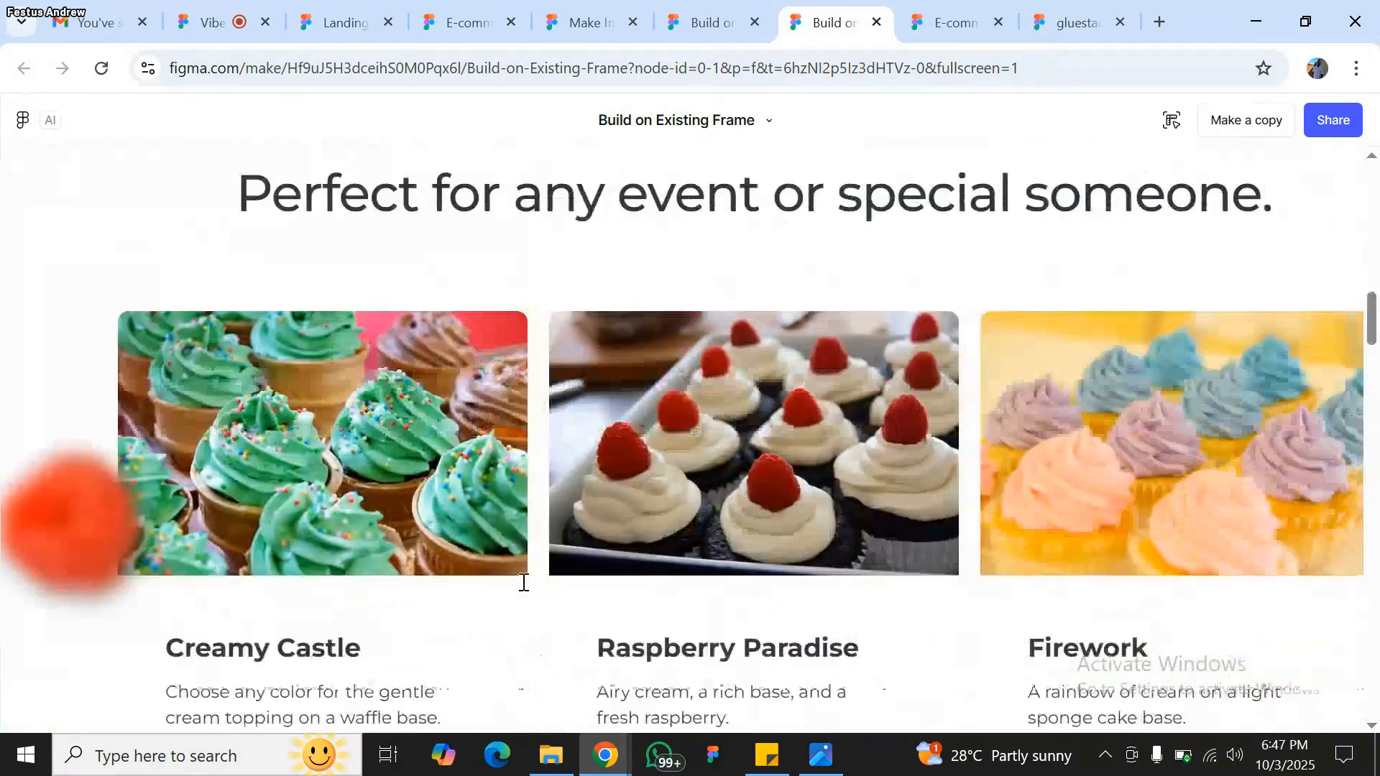
pyautogui.scroll(2, 524, 582)
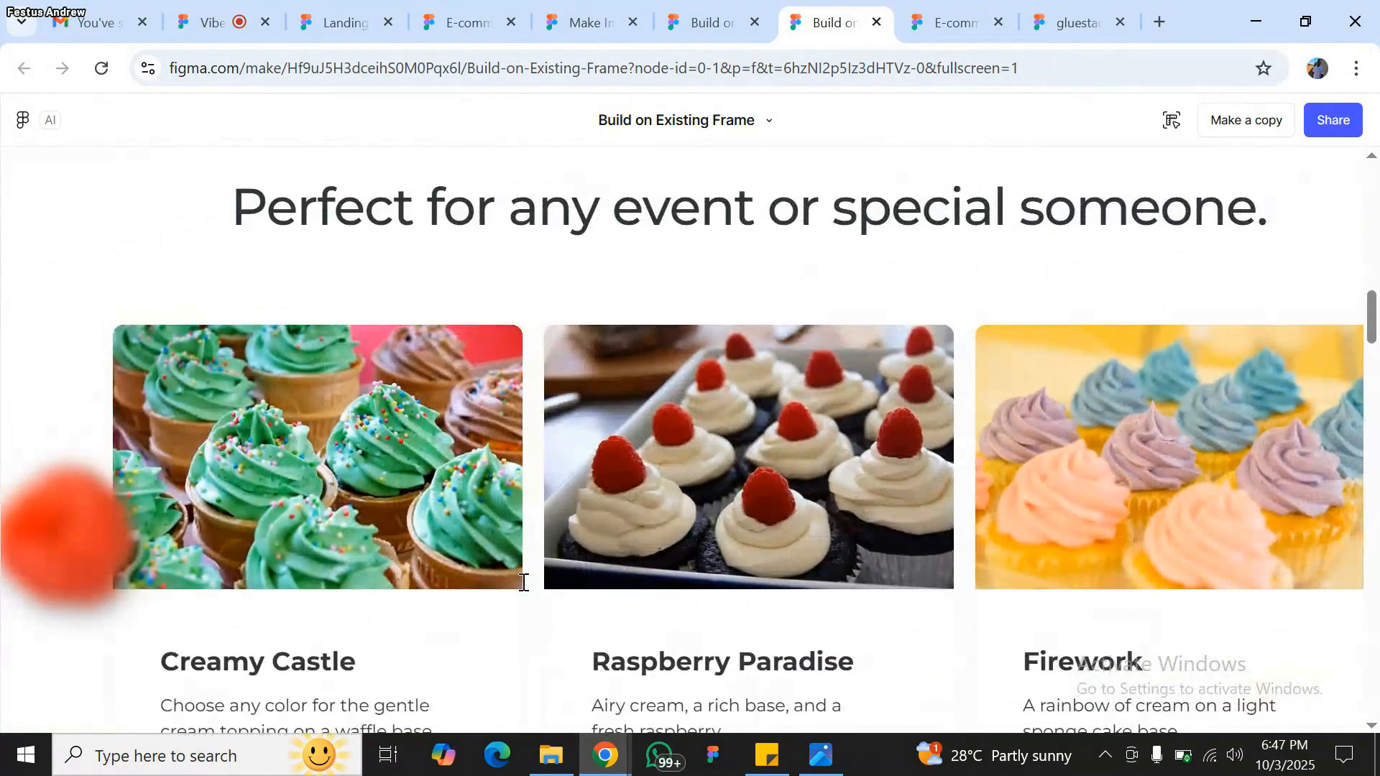
# - In the original Landing page design file, deselect the frame and examine the layout from the hero through the catalog and gallery to the chef section
pyautogui.click(330, 16)
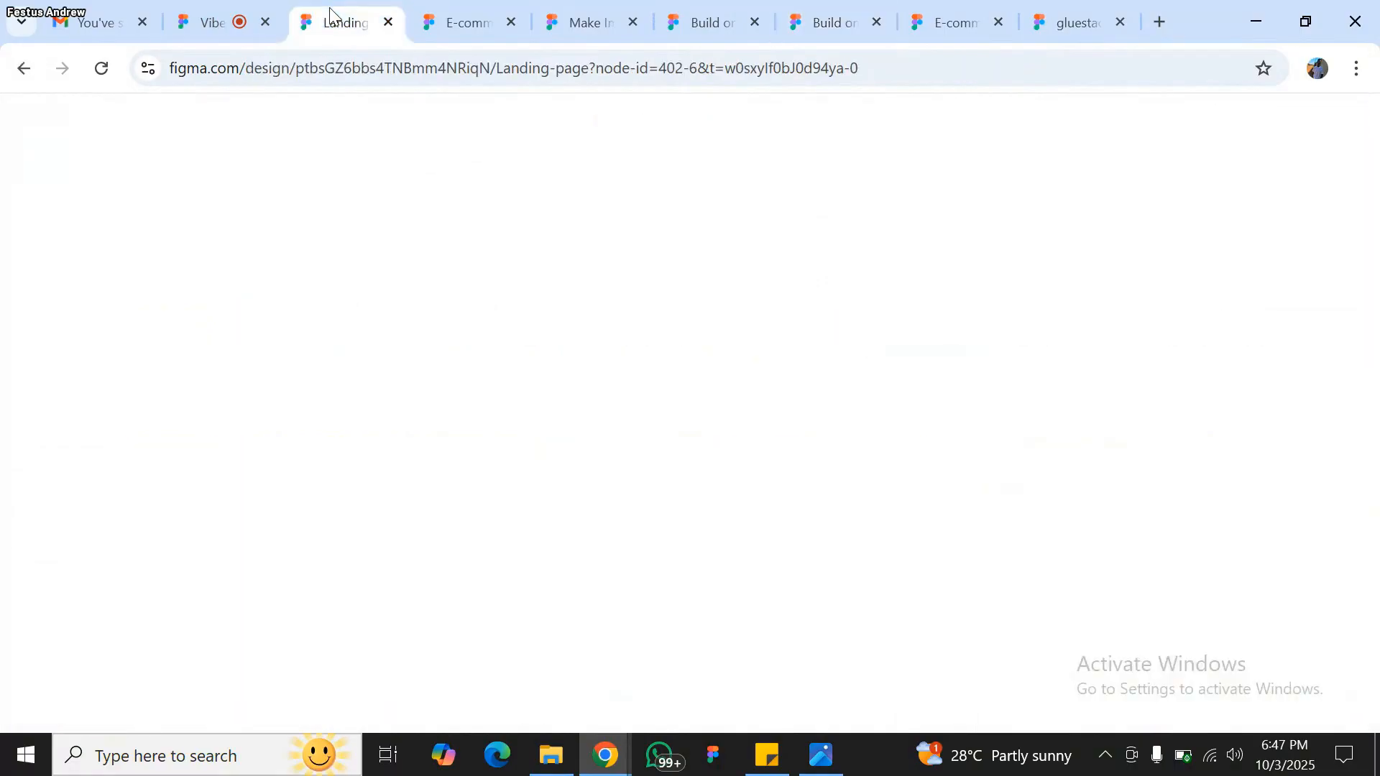
pyautogui.scroll(6, 718, 188)
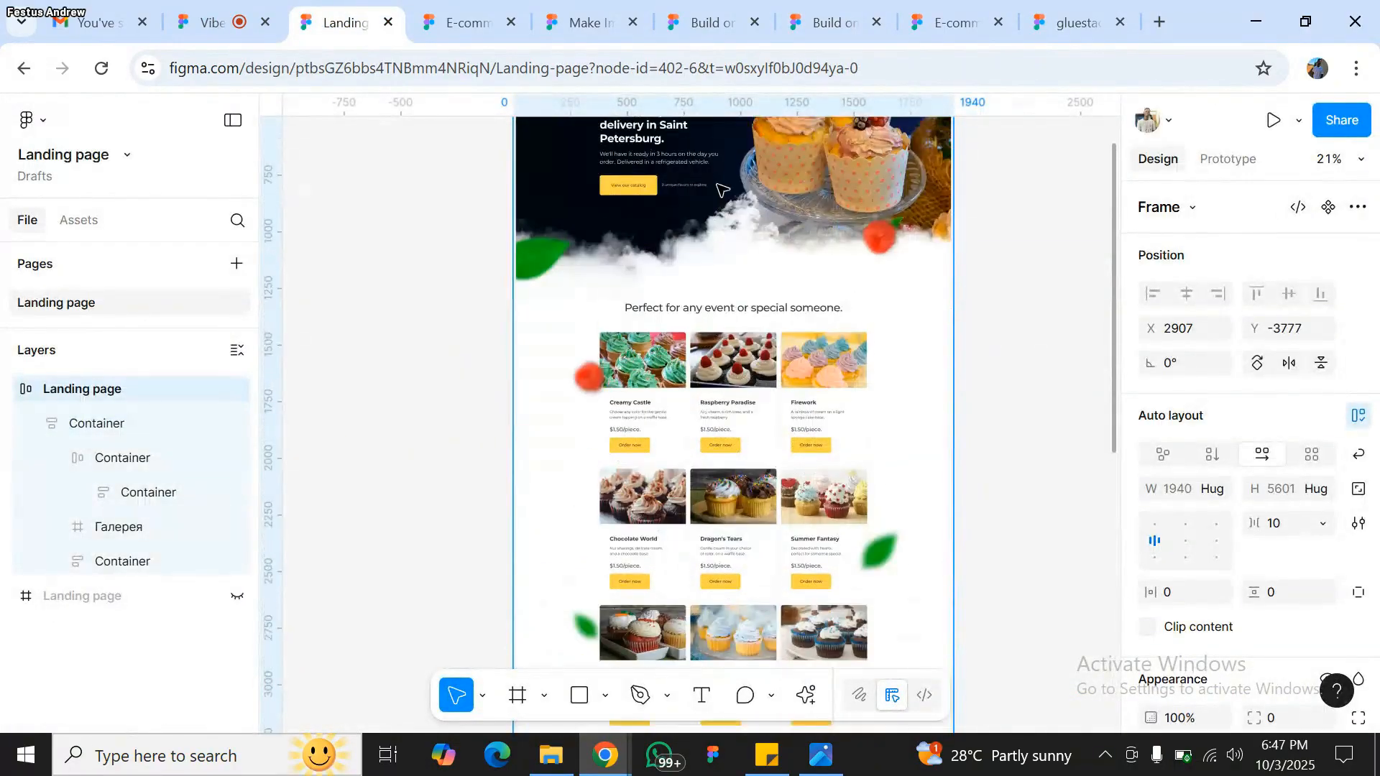
pyautogui.click(1057, 463)
pyautogui.scroll(1, 1057, 462)
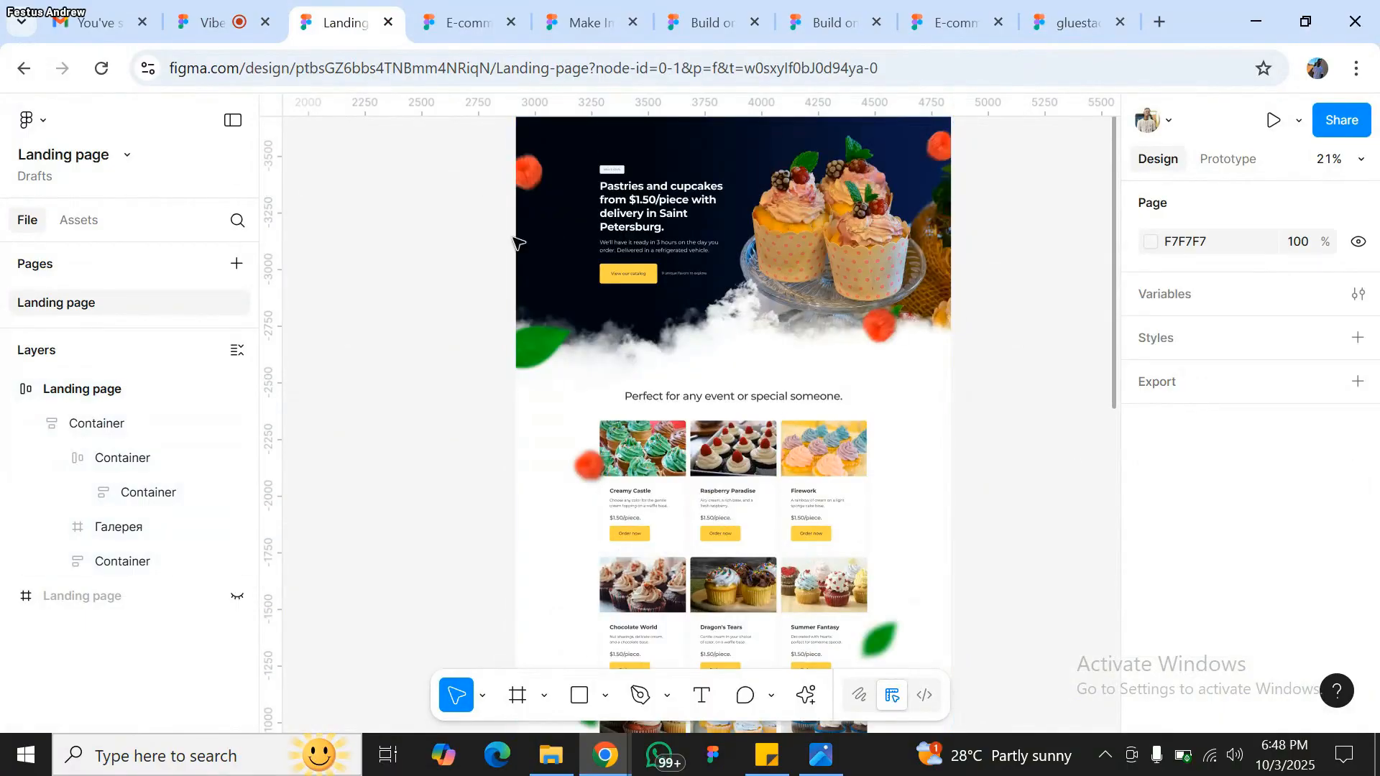
pyautogui.scroll(2, 538, 508)
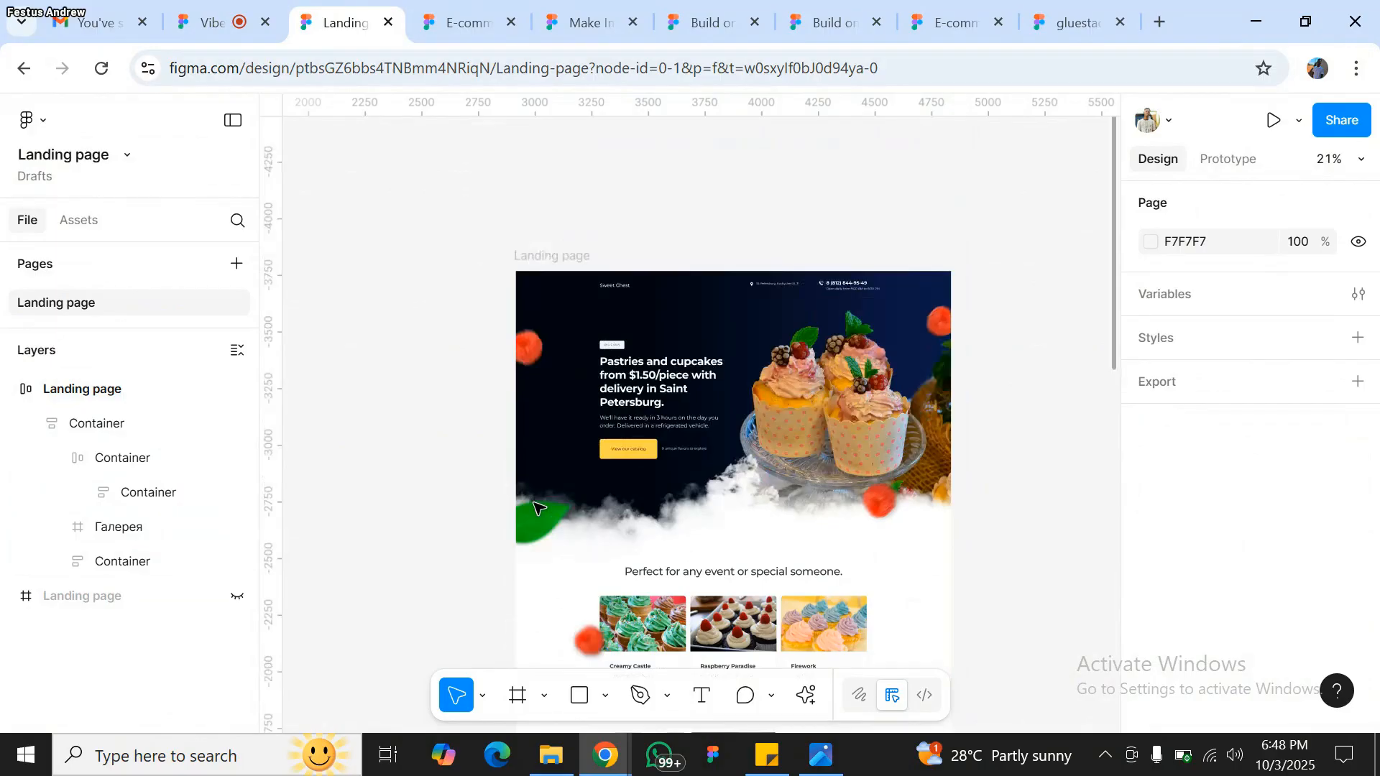
pyautogui.scroll(-2, 768, 586)
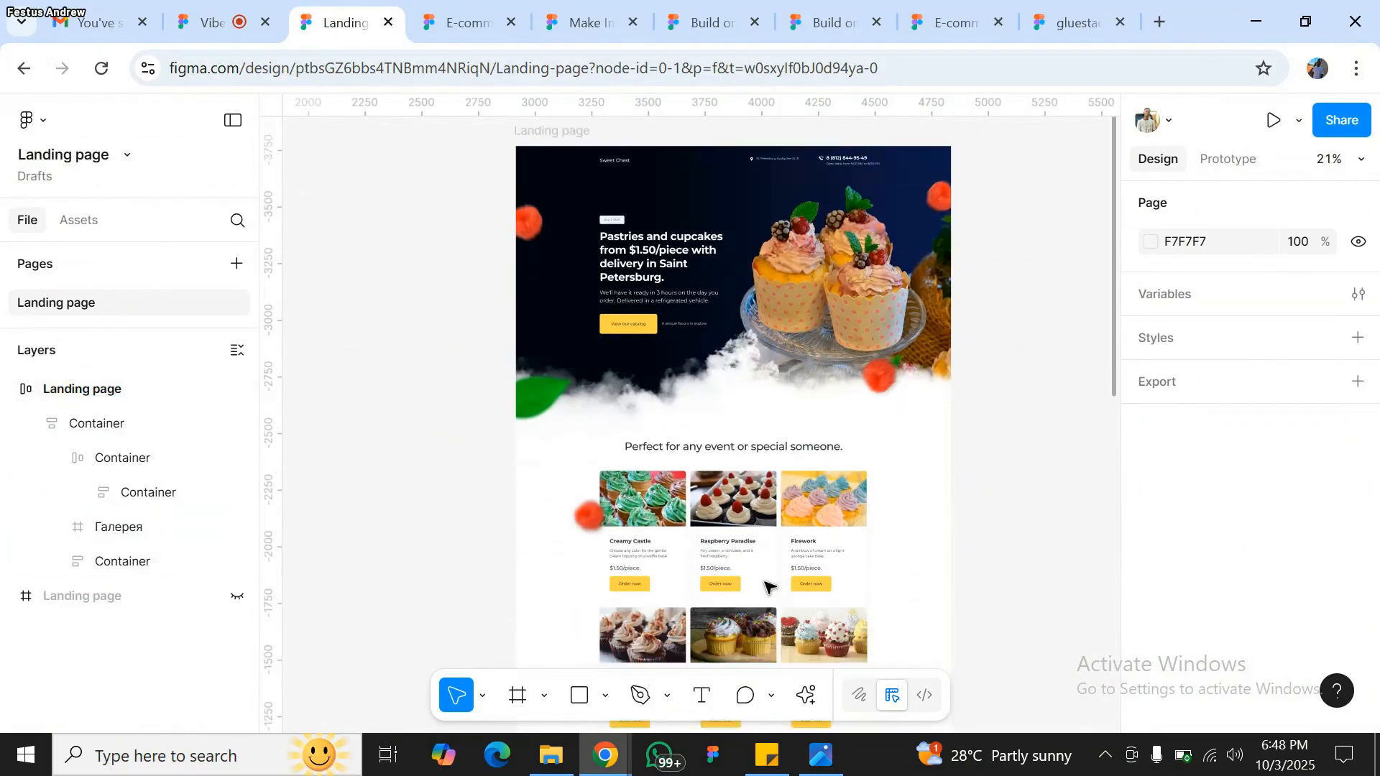
pyautogui.scroll(-2, 768, 585)
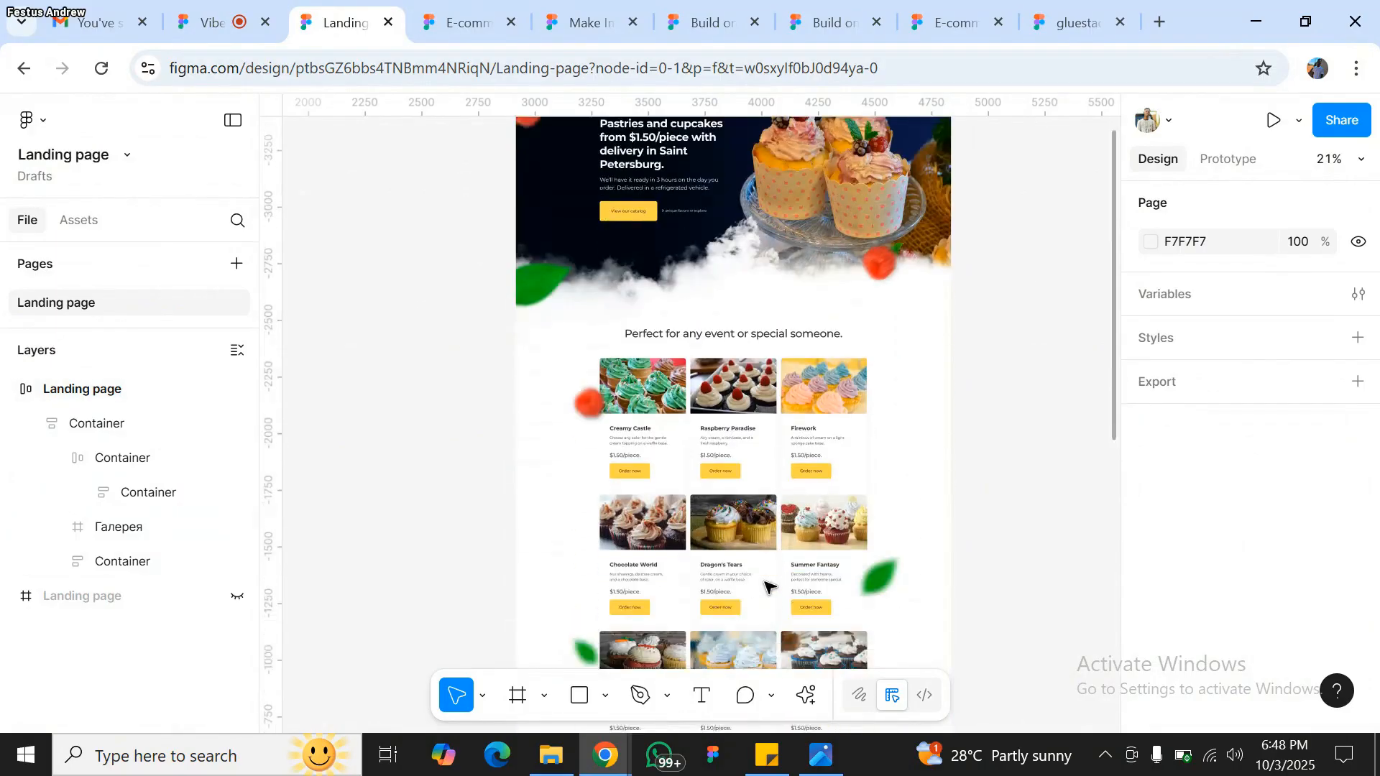
pyautogui.scroll(-5, 768, 586)
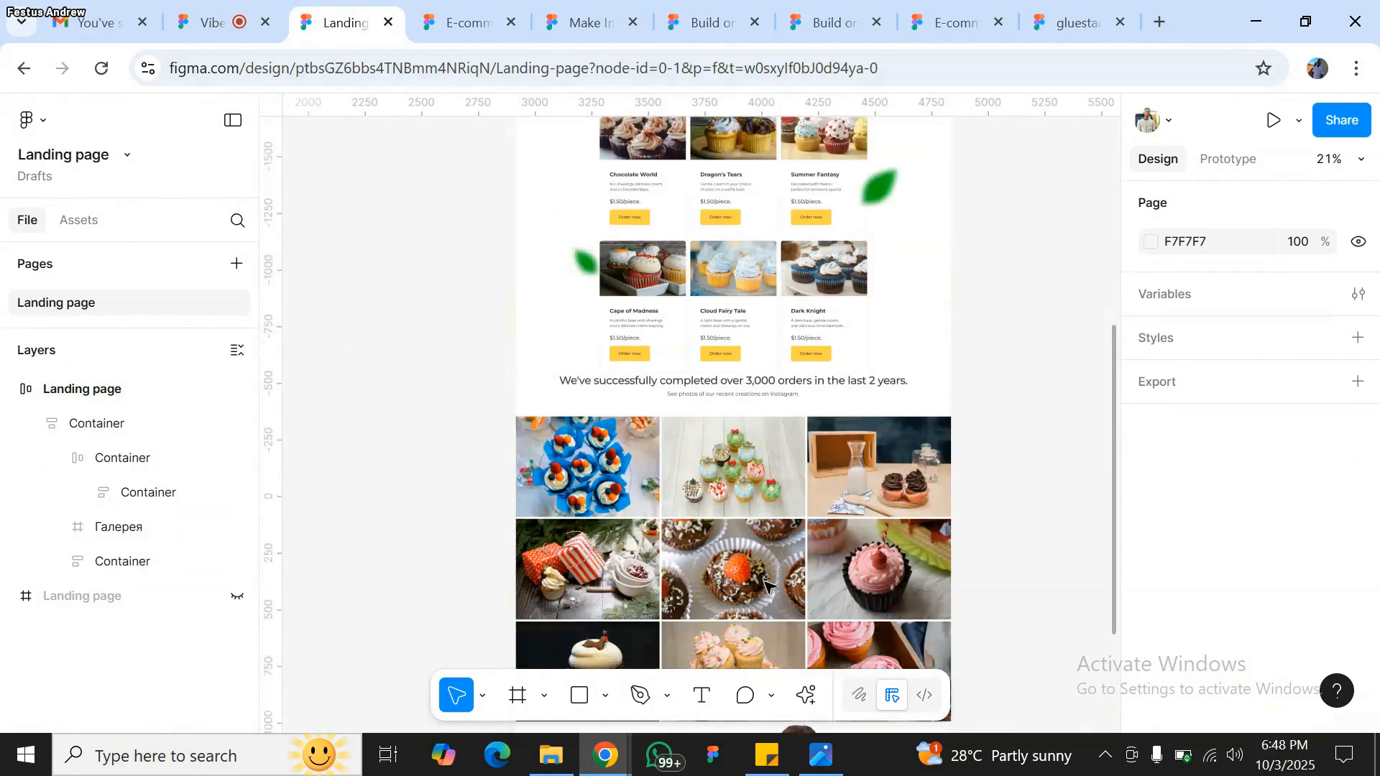
pyautogui.scroll(2, 768, 586)
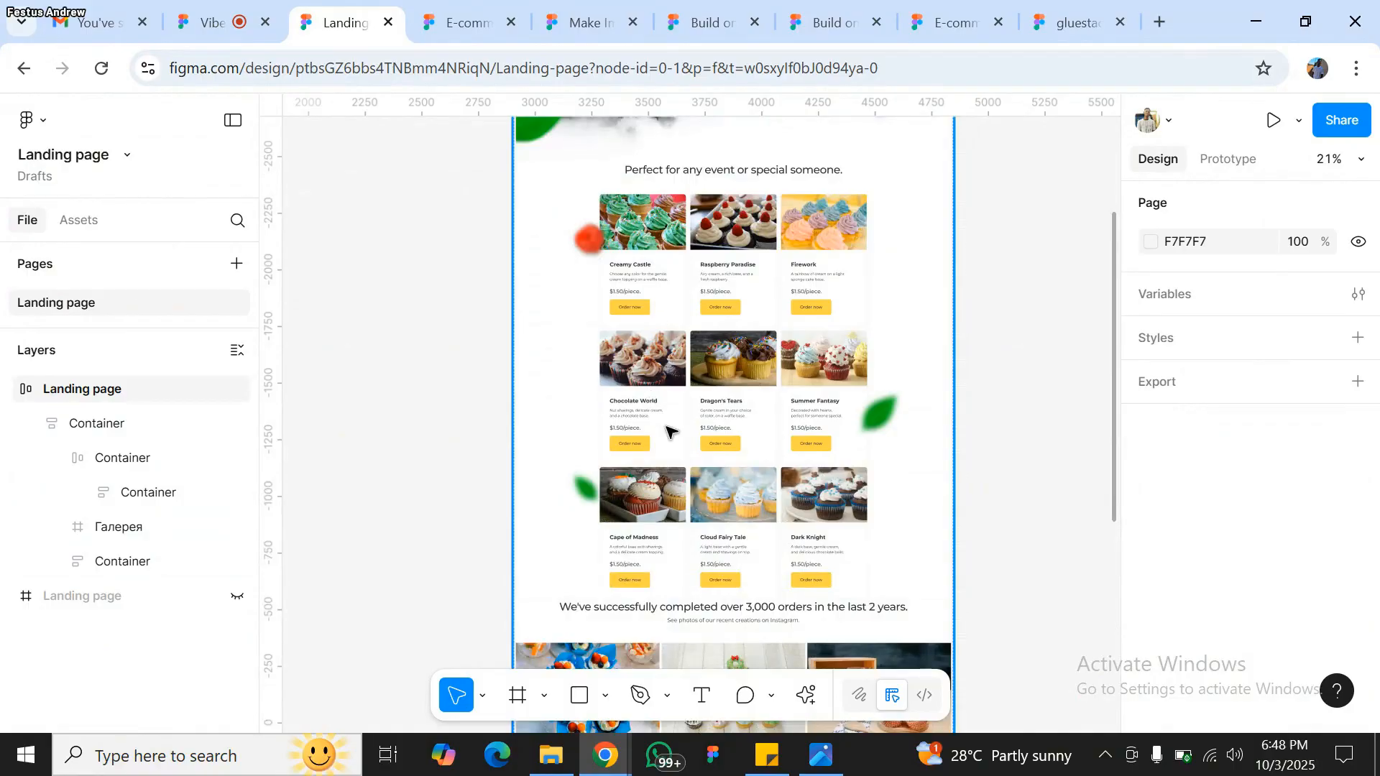
pyautogui.scroll(-1, 668, 431)
pyautogui.scroll(-5, 667, 430)
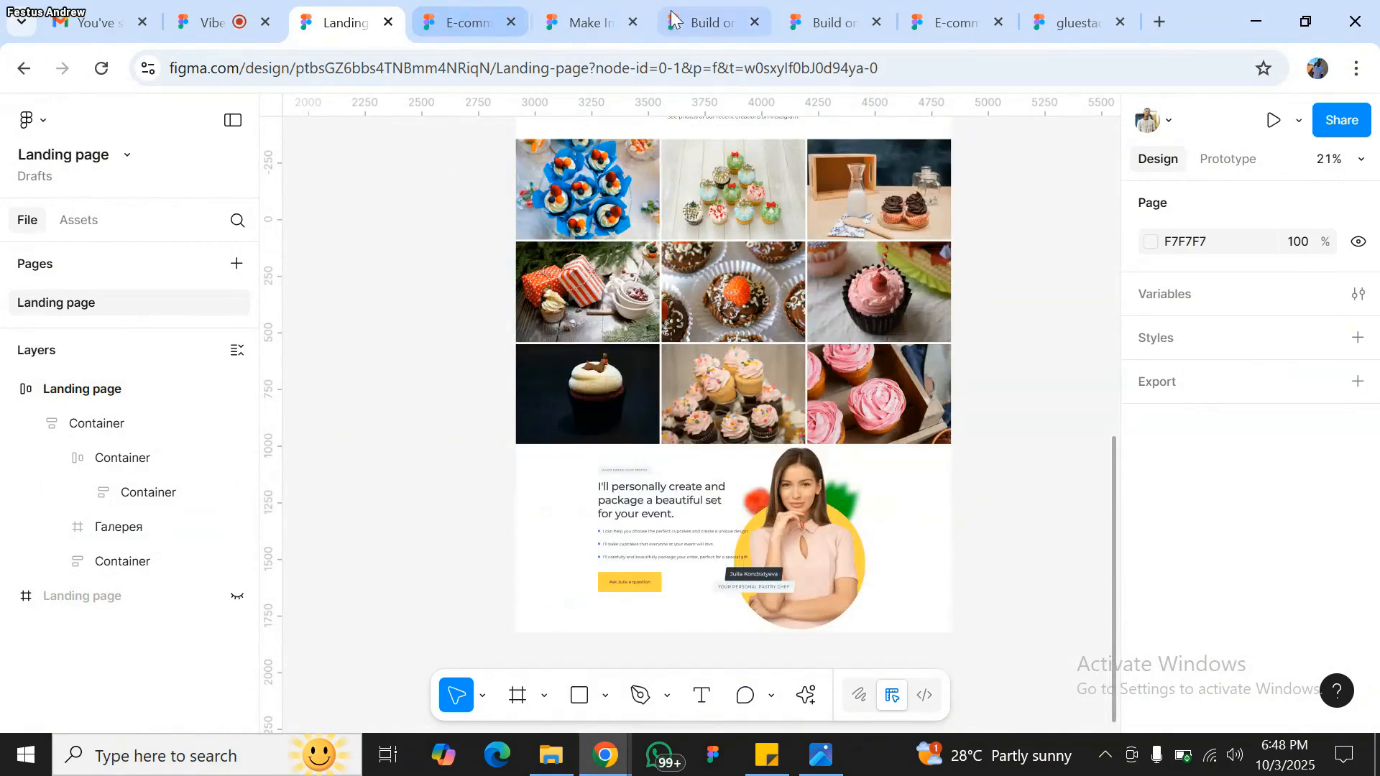
# - Return to the editable Build on Existing Frame file and read the AI's summary of the responsive changes
pyautogui.moveTo(811, 9)
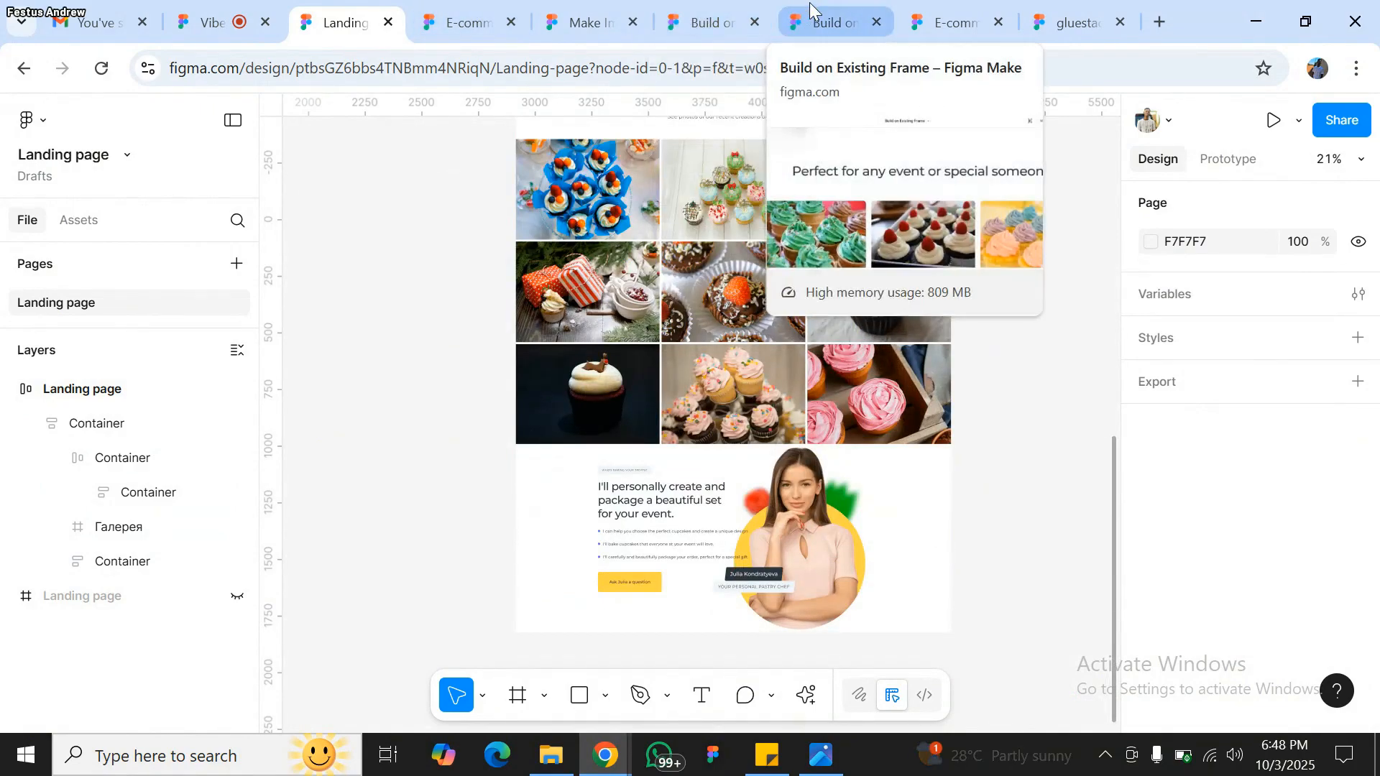
pyautogui.click(811, 10)
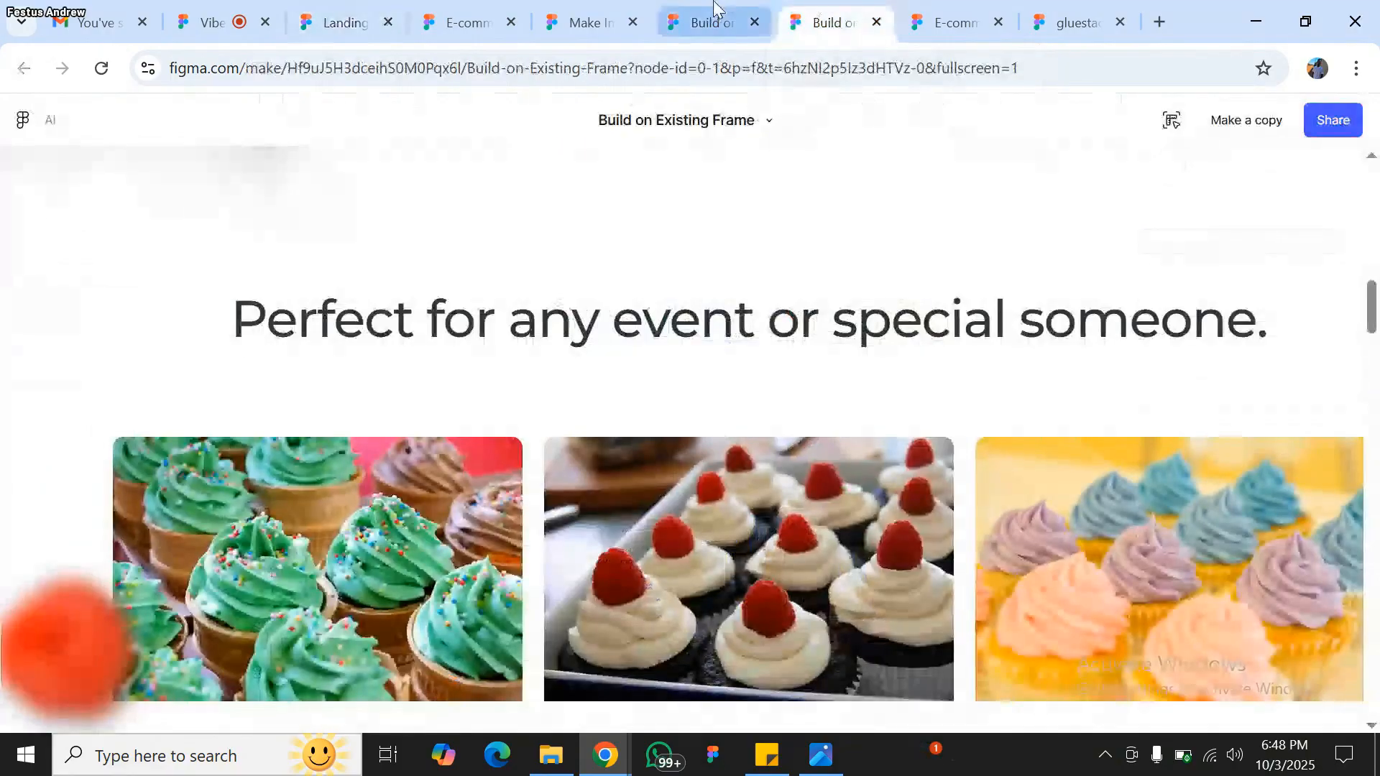
pyautogui.click(715, 10)
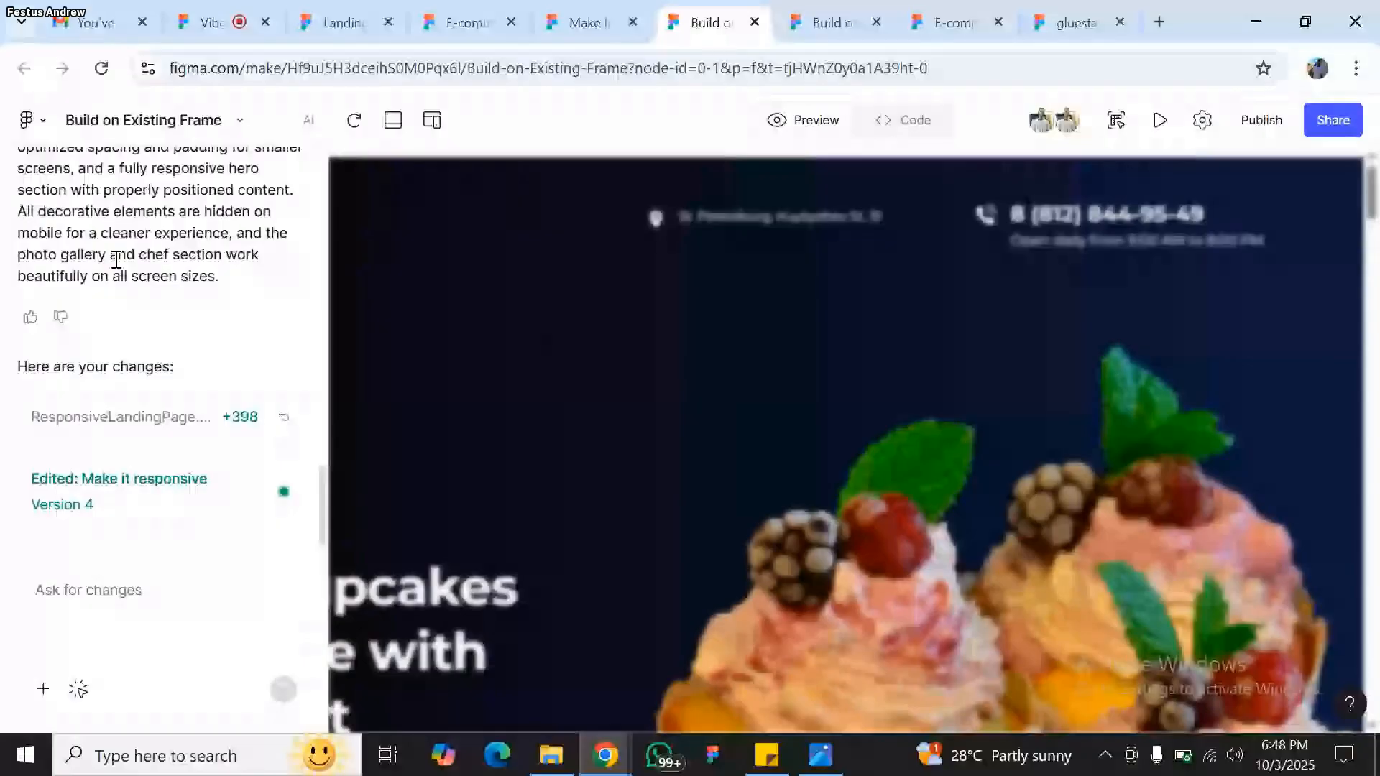
pyautogui.scroll(5, 116, 260)
pyautogui.scroll(-2, 265, 478)
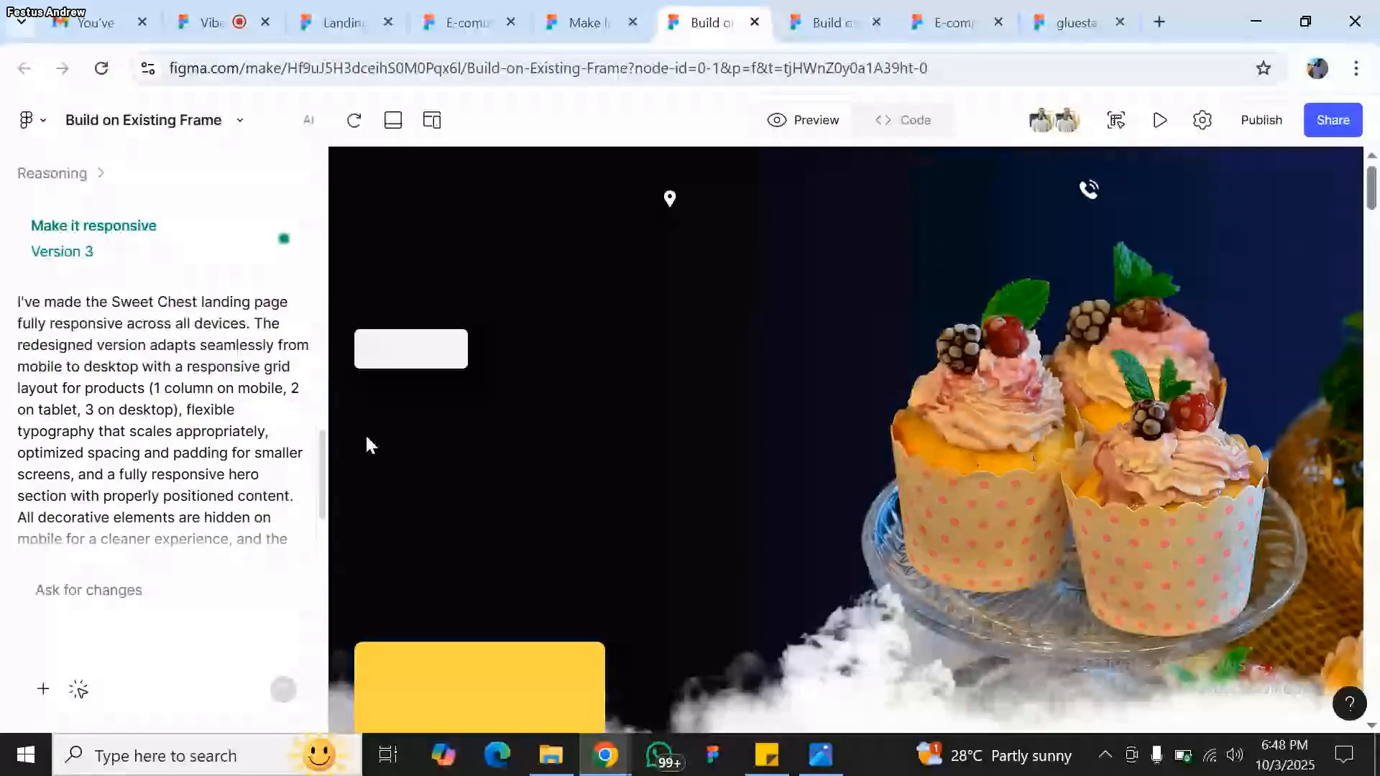
# - Examine the regenerated responsive preview from the hero section down through the cupcake catalog and back up
pyautogui.scroll(-6, 494, 476)
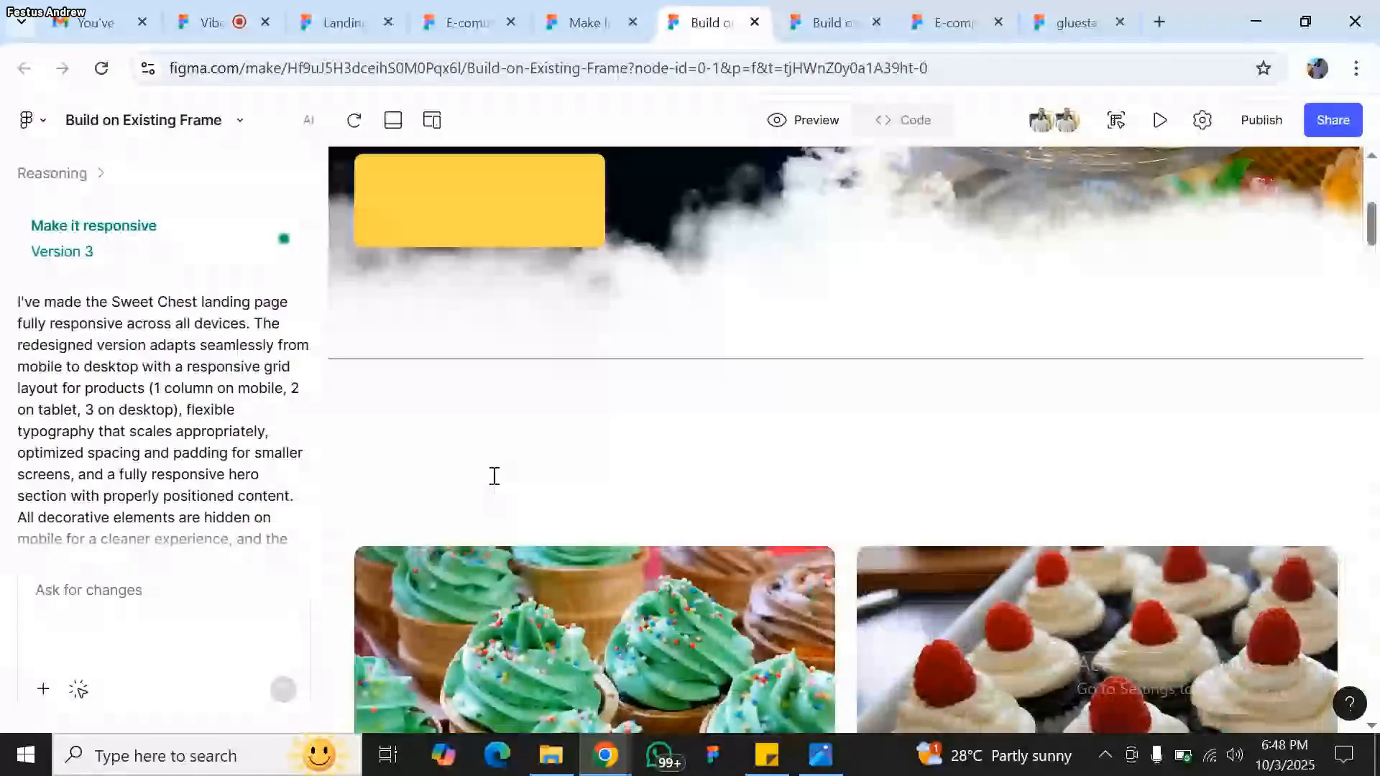
pyautogui.scroll(-5, 495, 476)
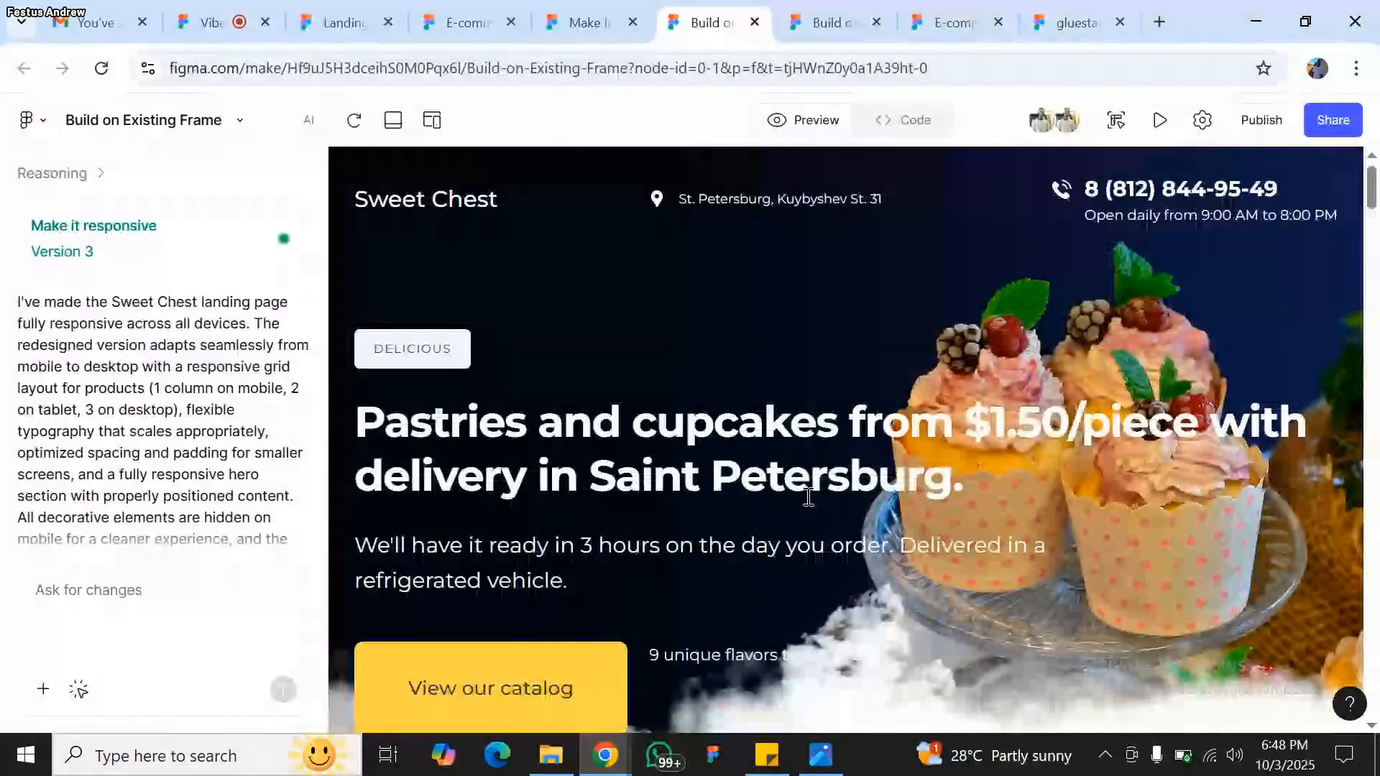
pyautogui.scroll(-3, 832, 515)
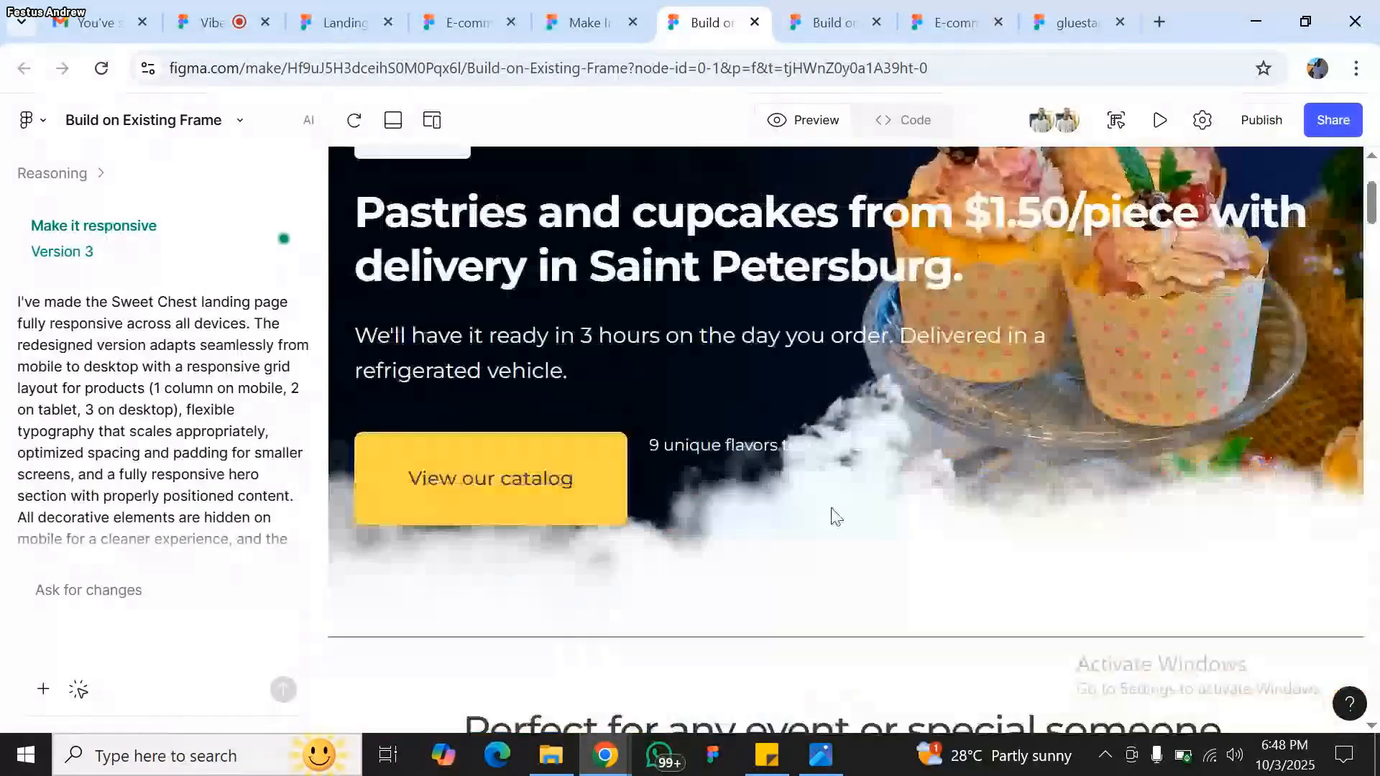
pyautogui.scroll(-10, 834, 515)
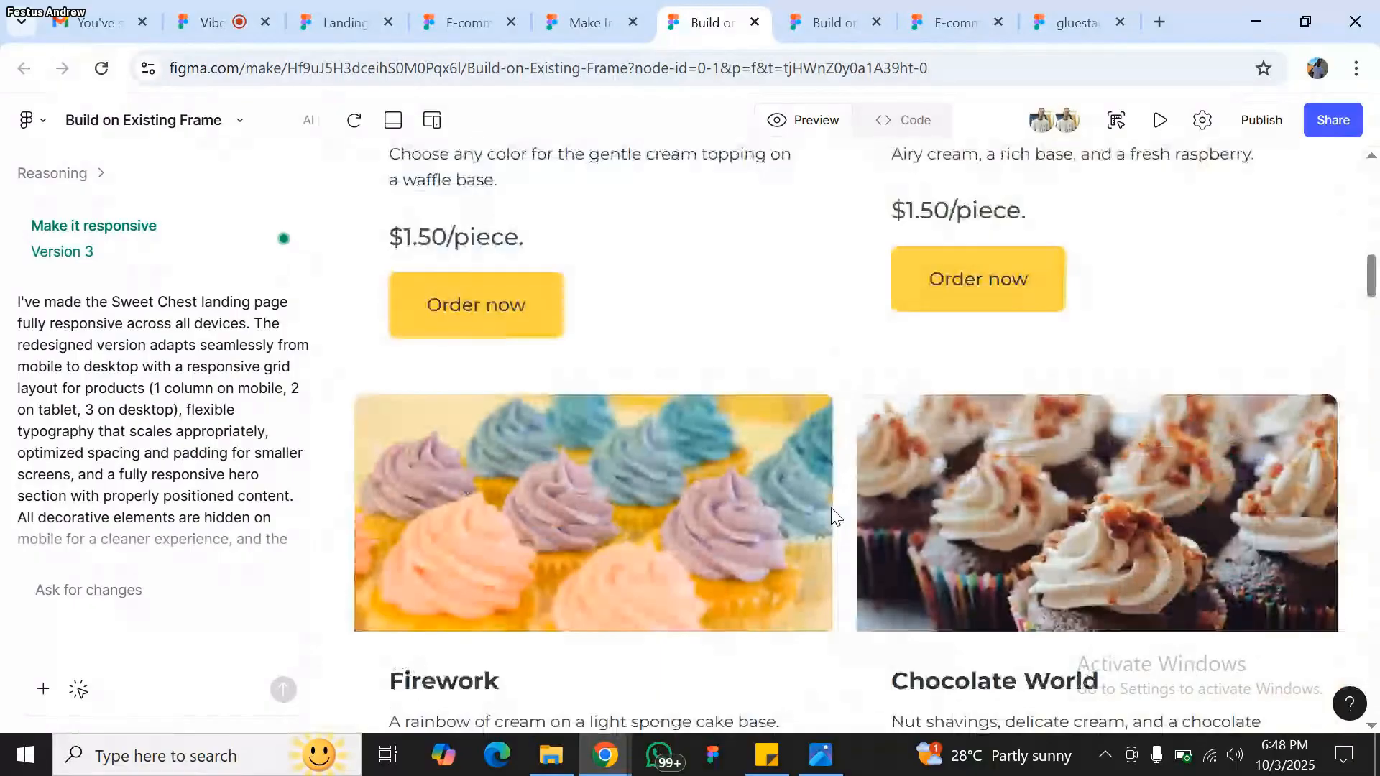
pyautogui.scroll(2, 832, 516)
pyautogui.scroll(3, 784, 266)
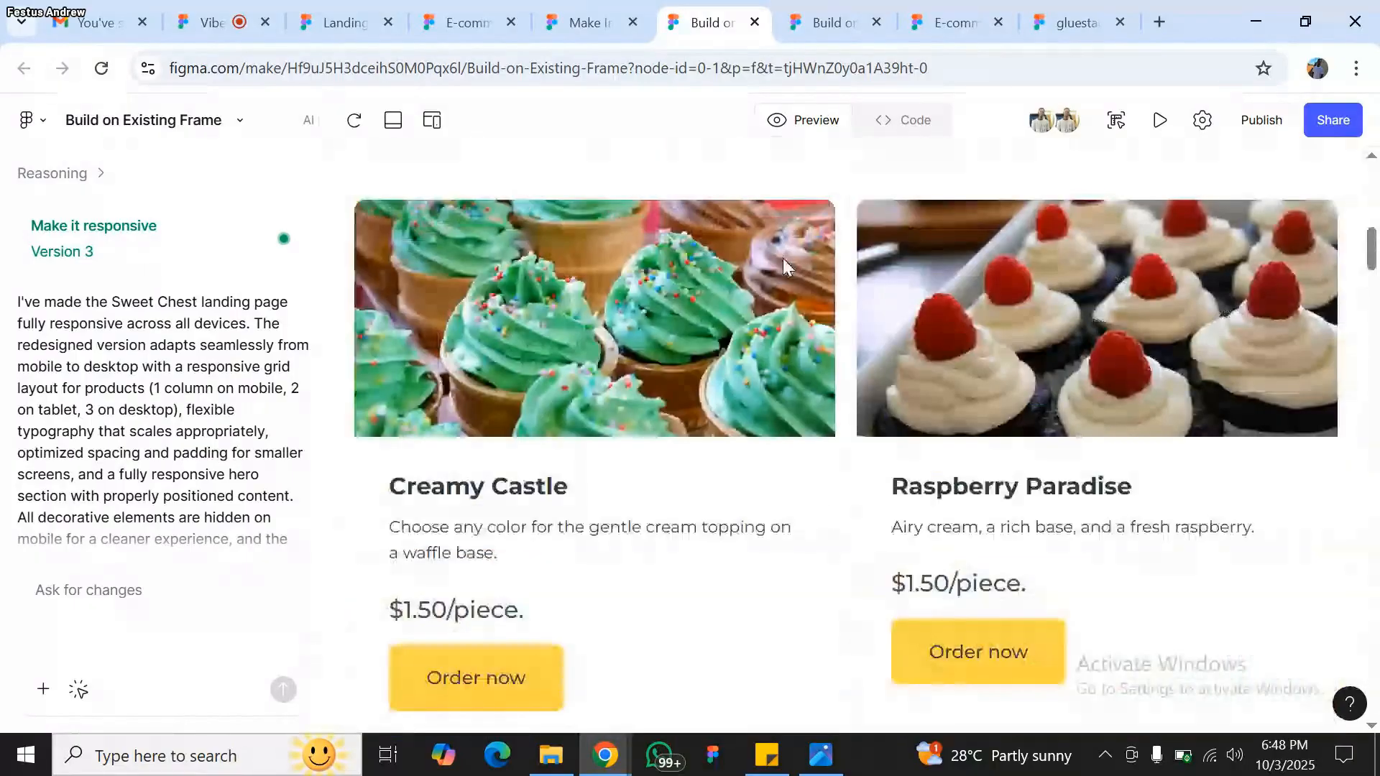
pyautogui.scroll(5, 784, 263)
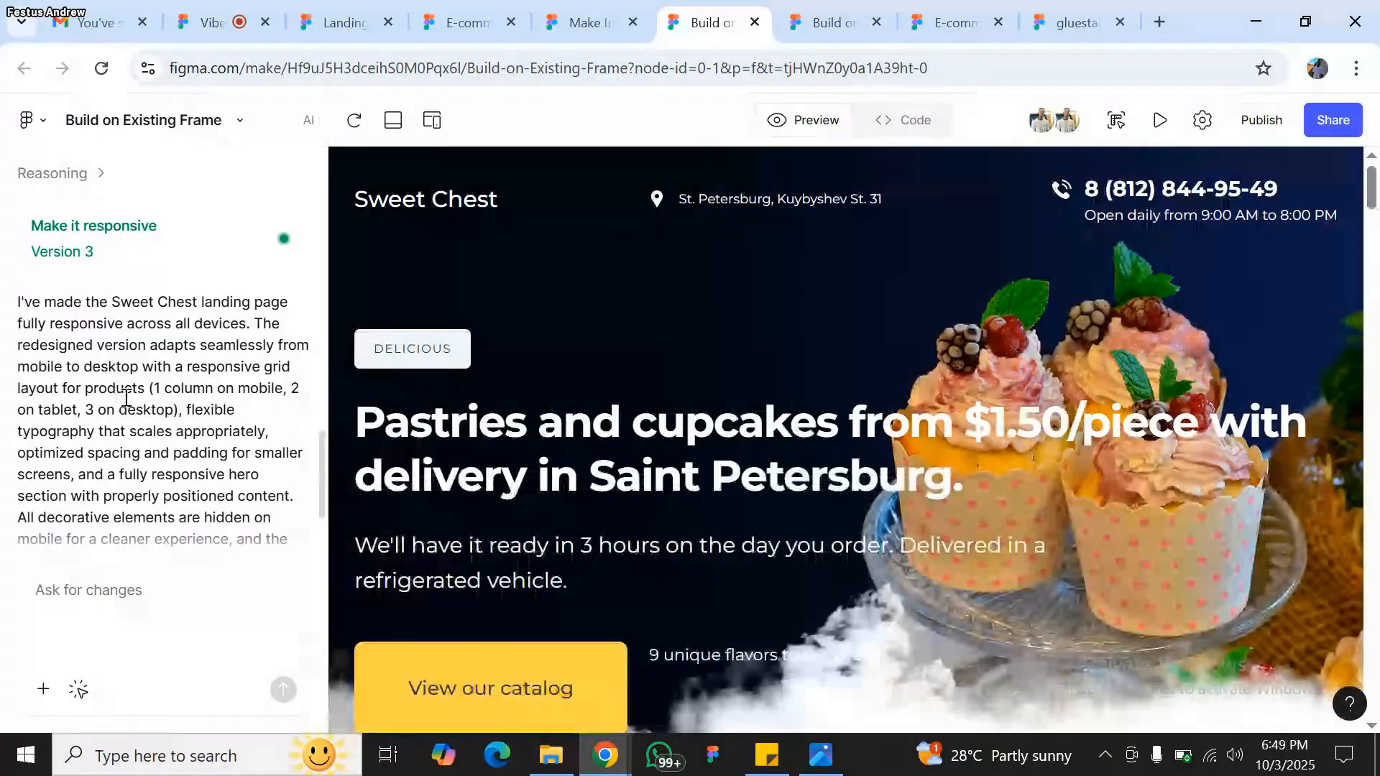
# - Compare the AI's description of the responsive version in the chat with the hero section in the preview
pyautogui.scroll(4, 126, 397)
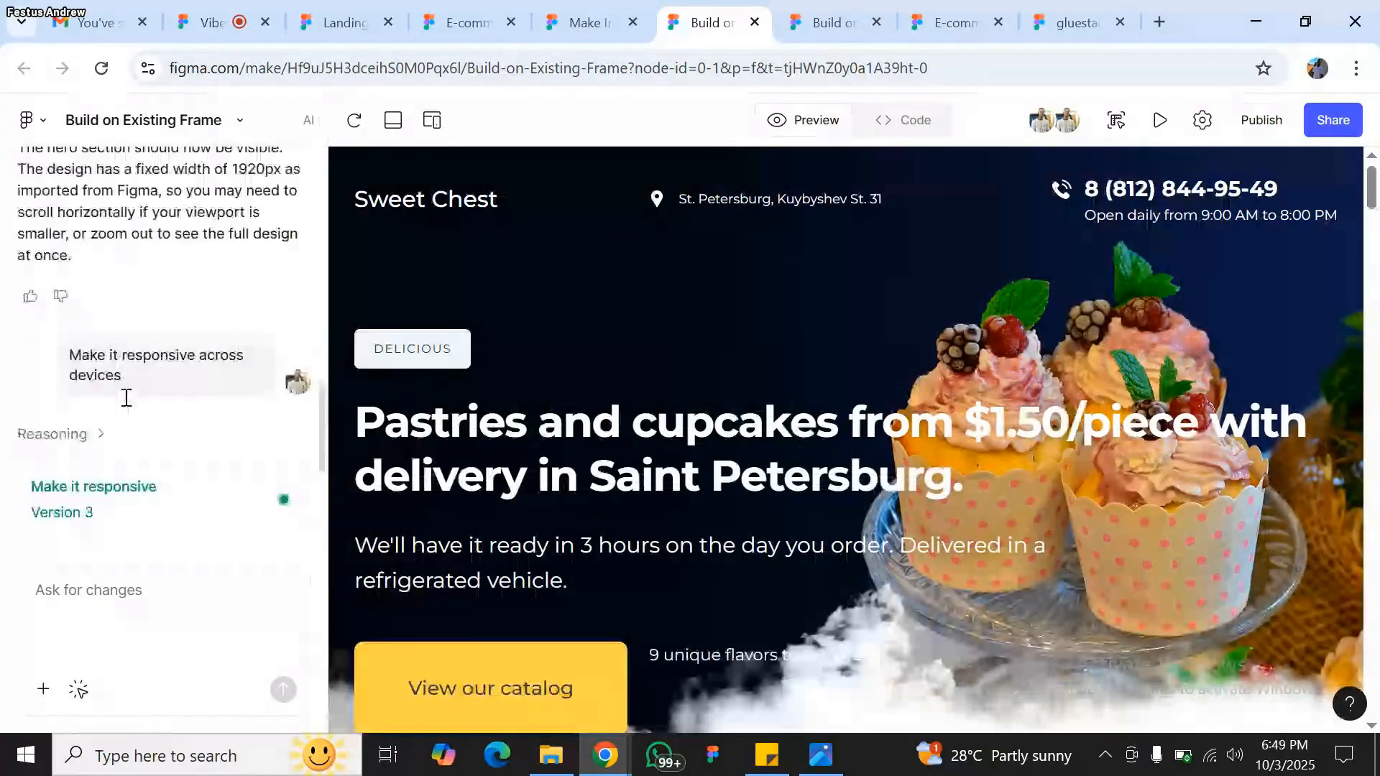
pyautogui.scroll(2, 127, 397)
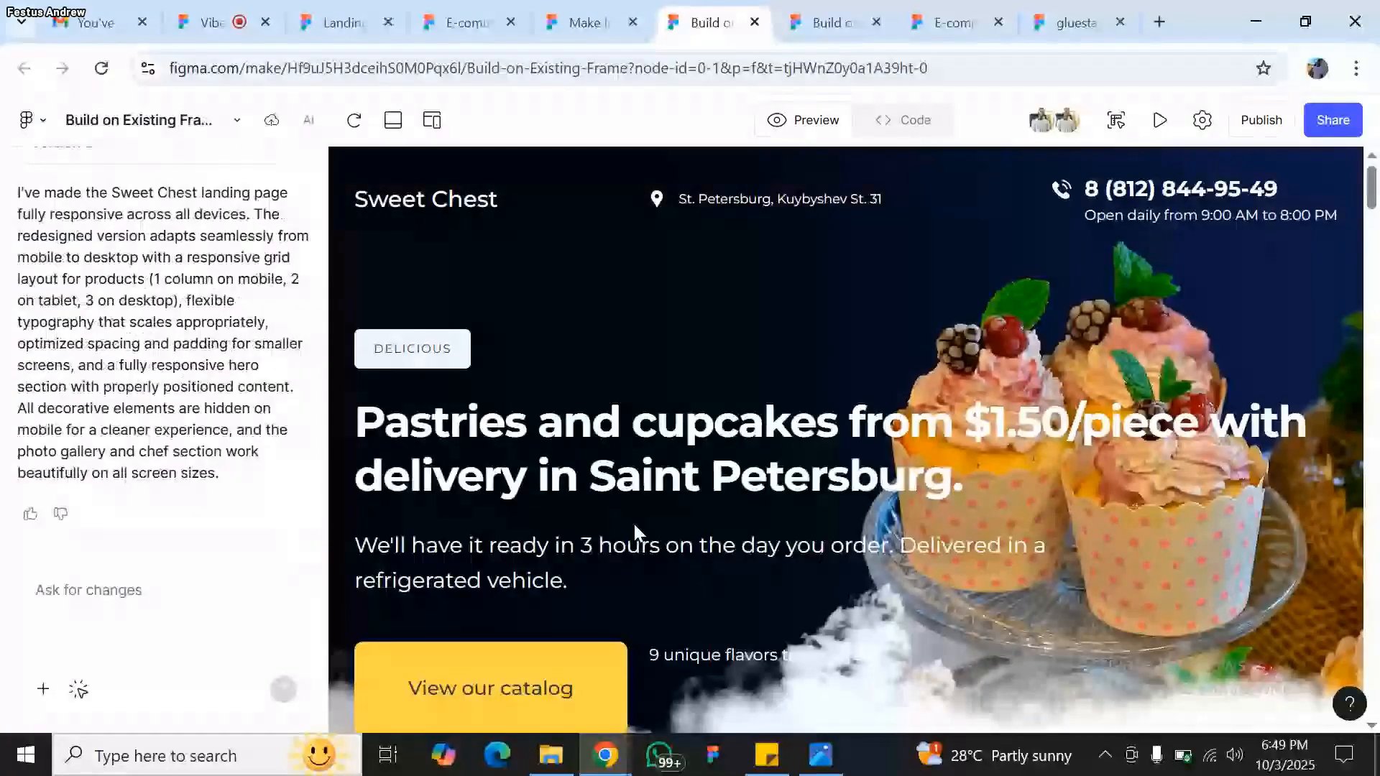
pyautogui.scroll(-3, 635, 530)
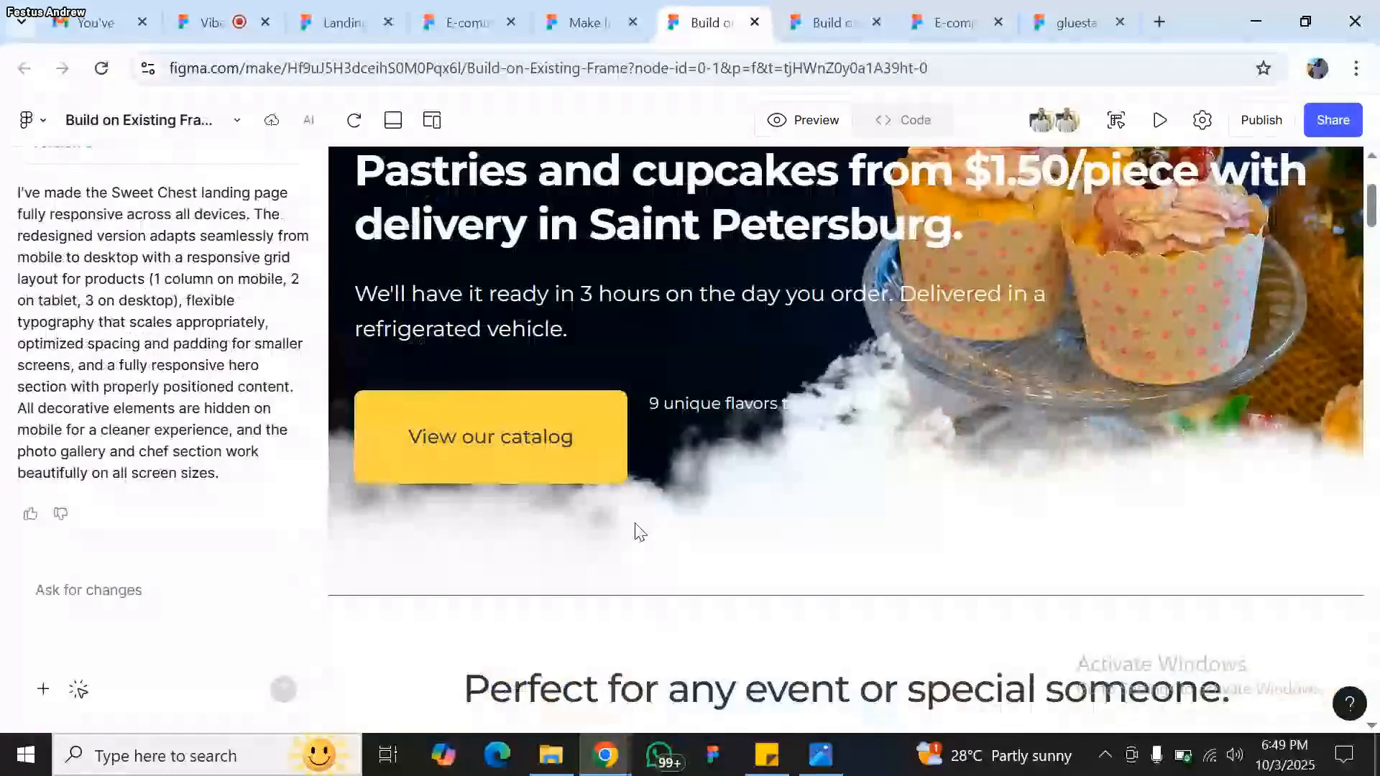
pyautogui.scroll(3, 1003, 449)
# - Restore Version 2, "Fix hero section visibility", from the AI chat history
pyautogui.scroll(3, 57, 250)
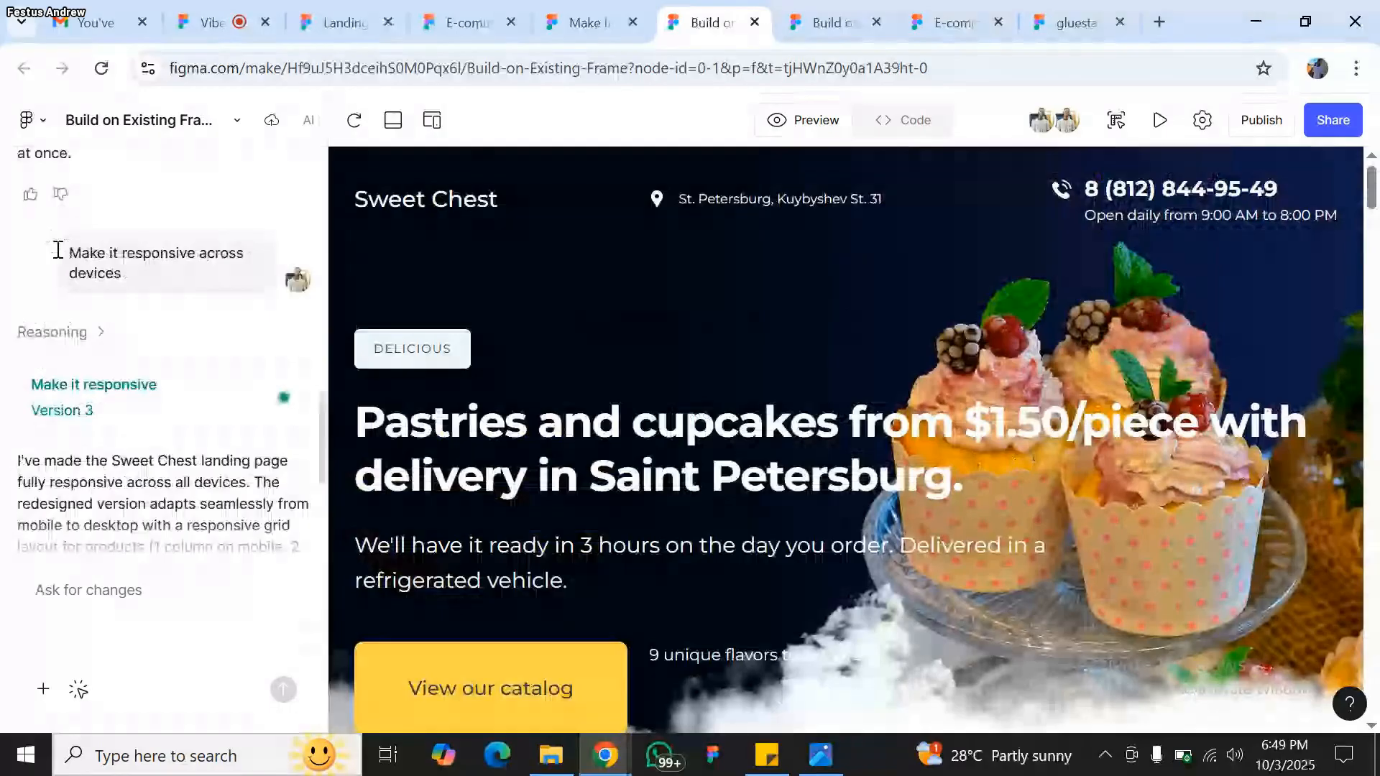
pyautogui.scroll(4, 58, 250)
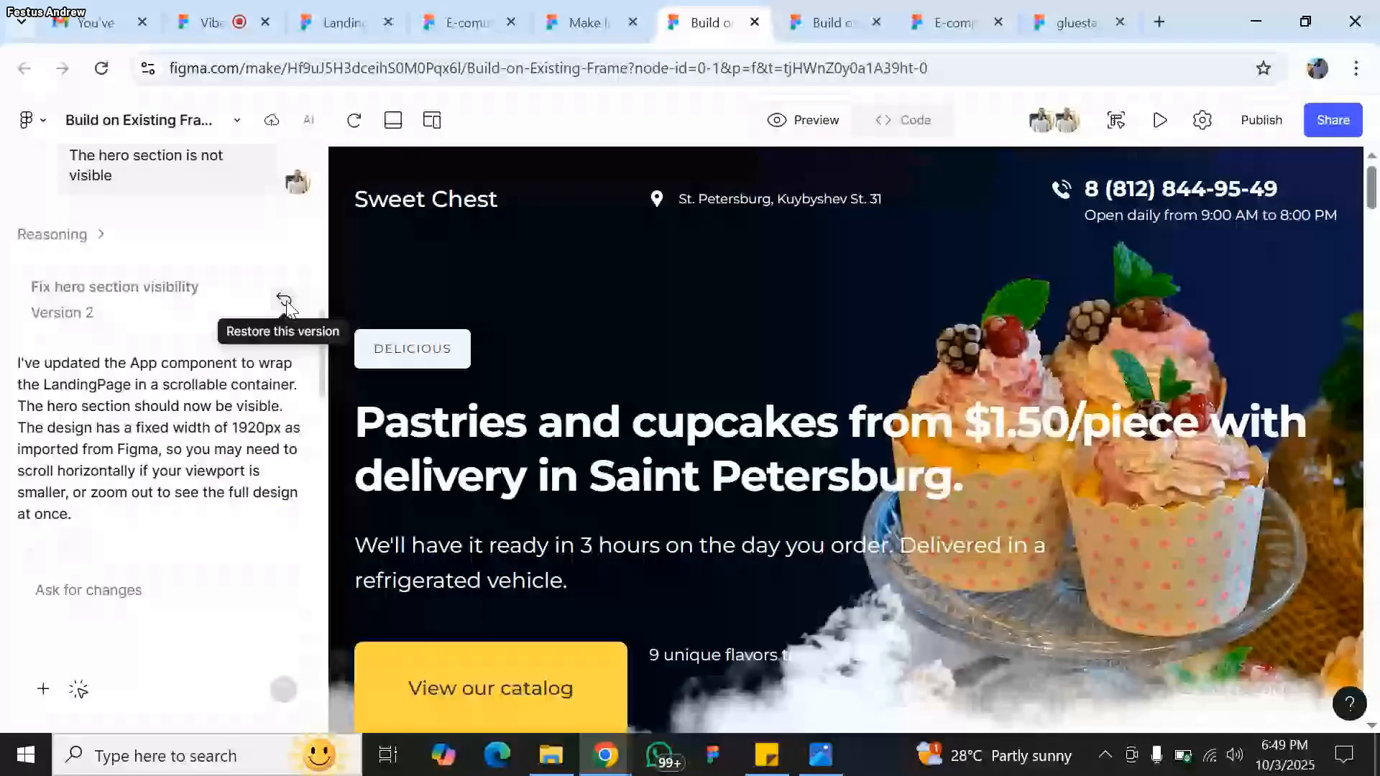
pyautogui.click(285, 300)
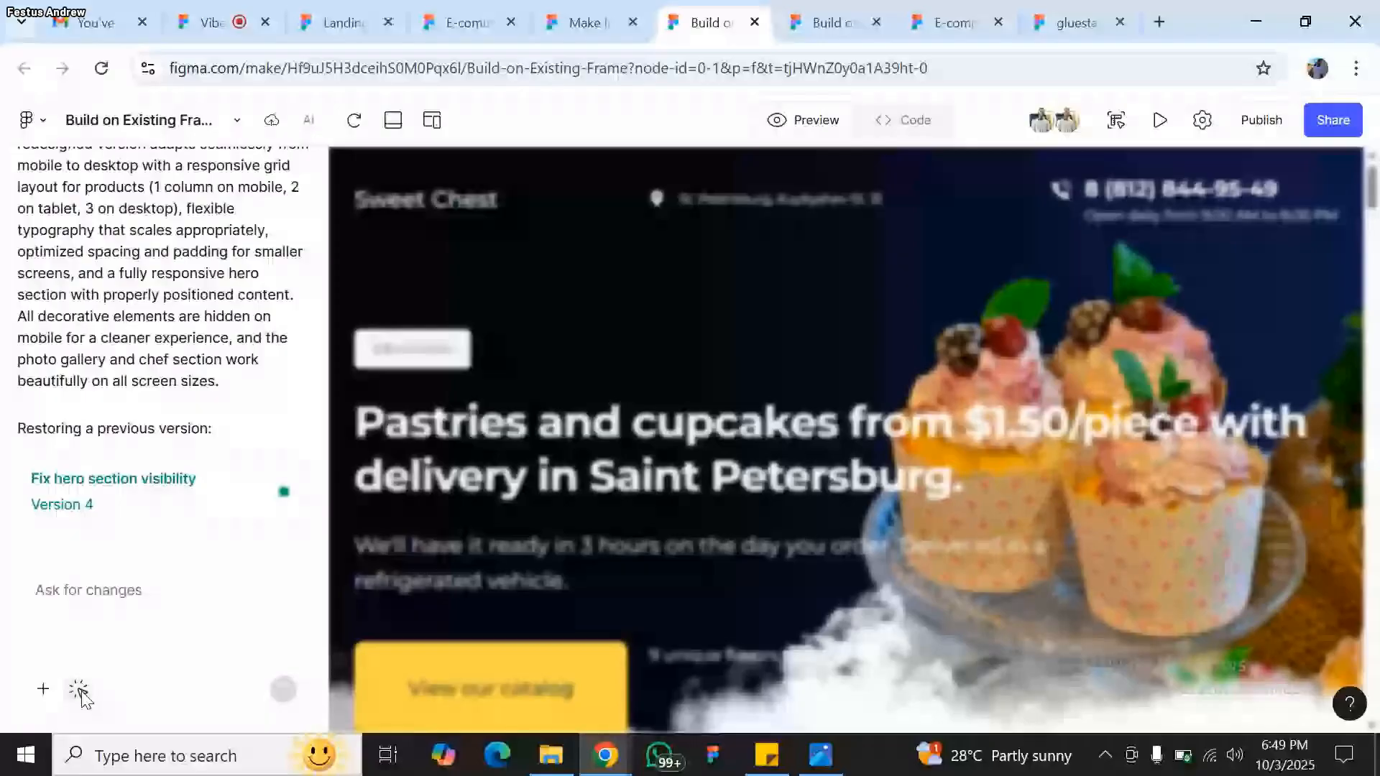
pyautogui.scroll(3, 287, 307)
pyautogui.scroll(-3, 286, 308)
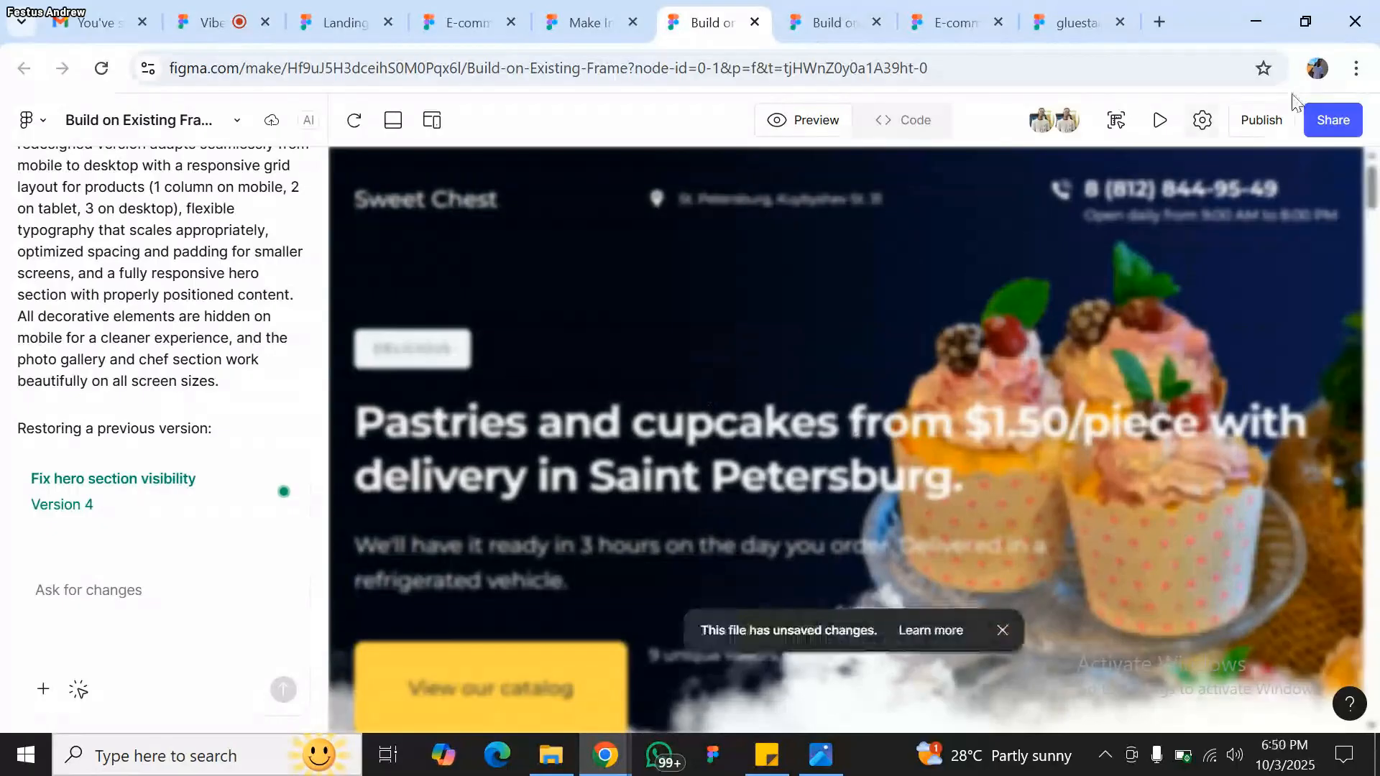
# - Dismiss the unsaved-changes notice and view the file's sharing options and publish settings
pyautogui.click(1002, 632)
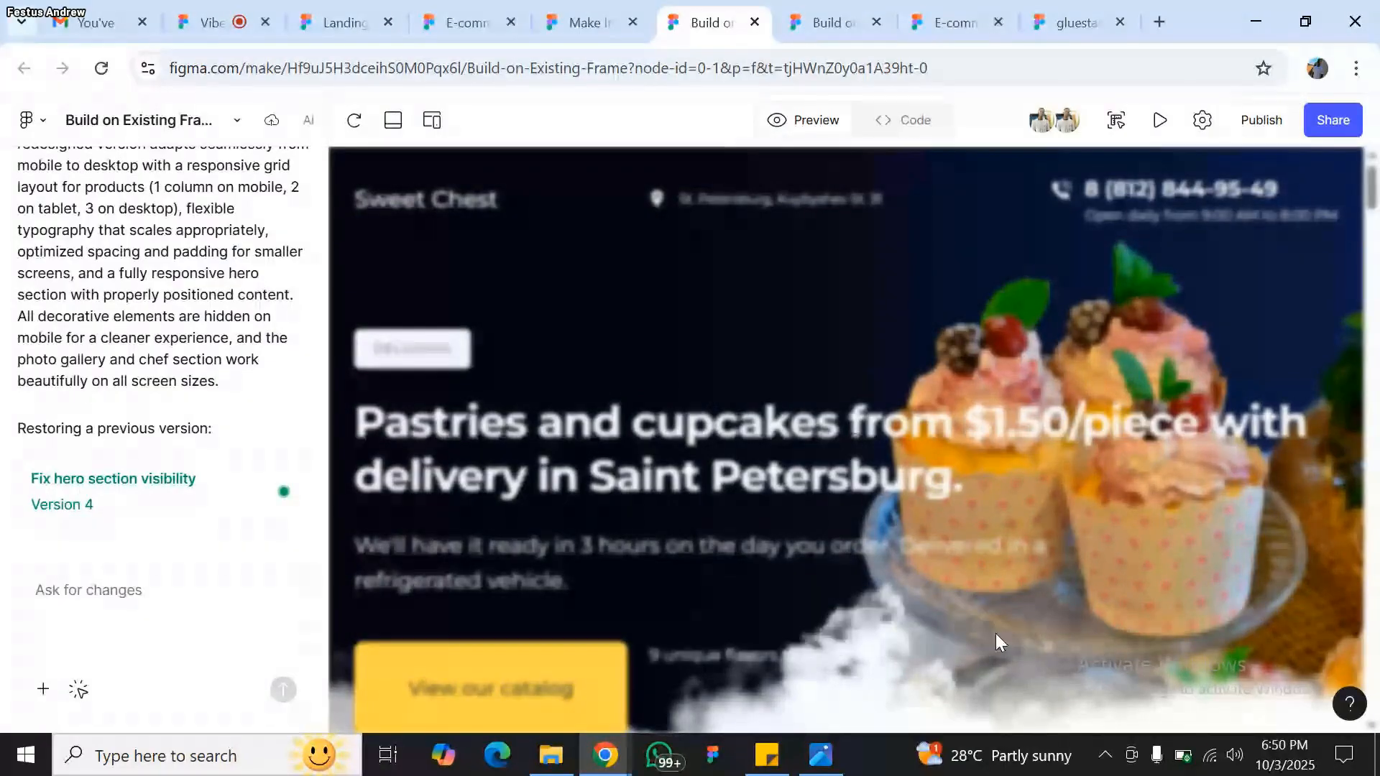
pyautogui.click(1321, 126)
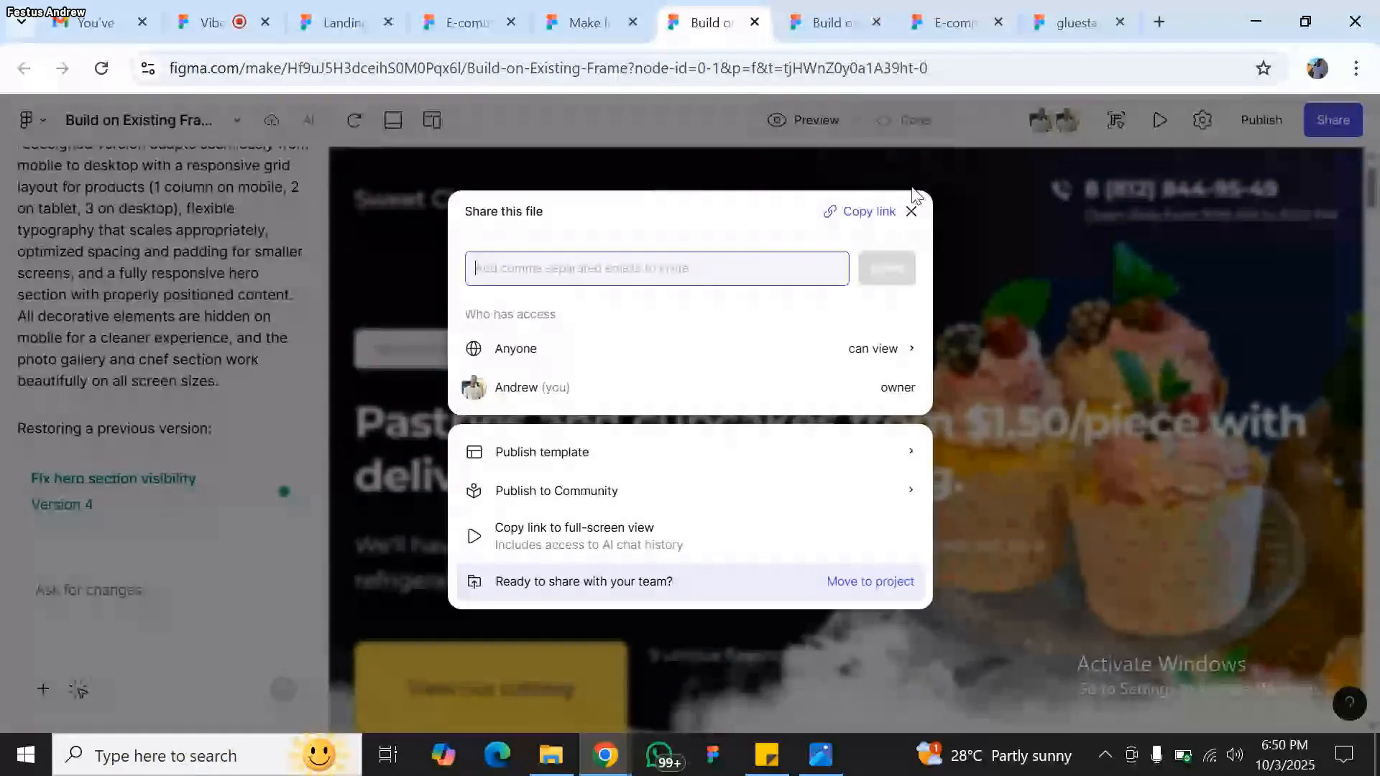
pyautogui.click(911, 210)
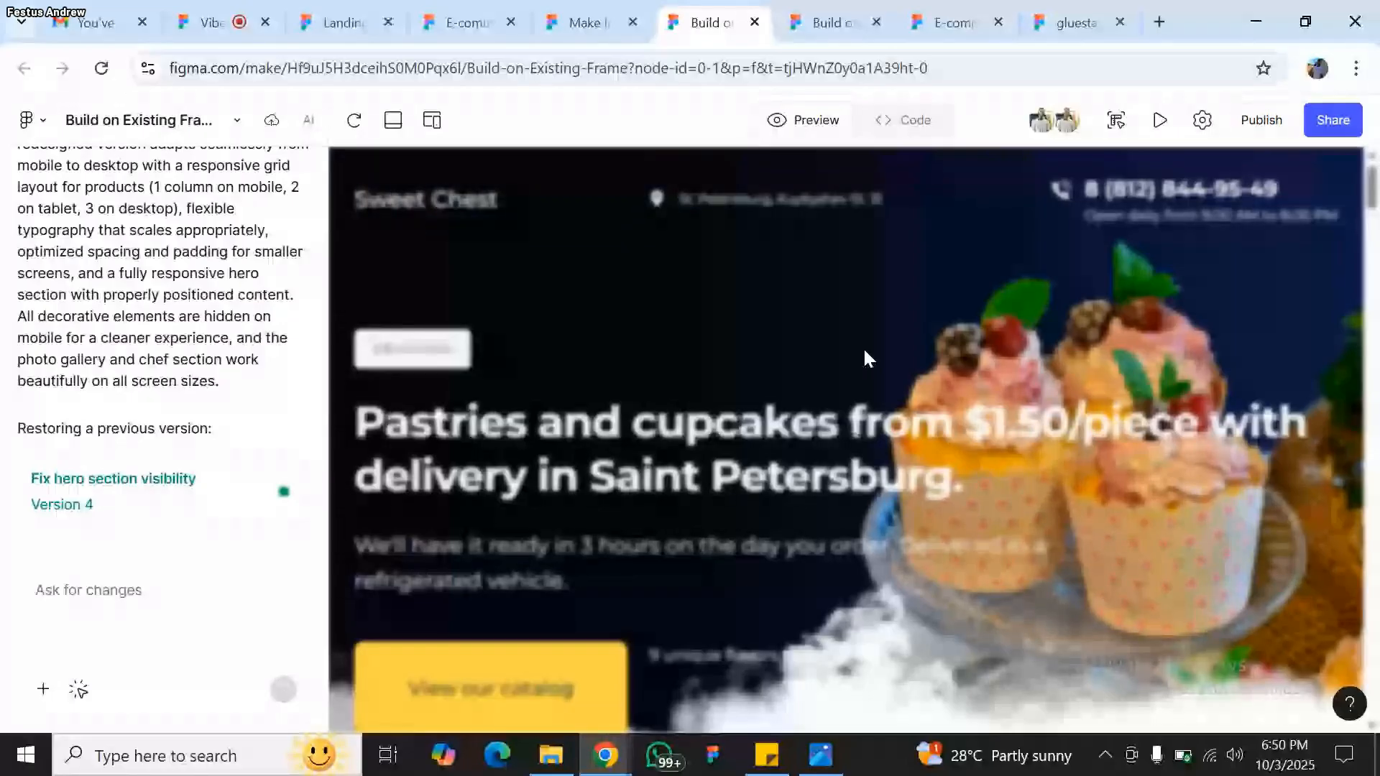
pyautogui.click(1251, 124)
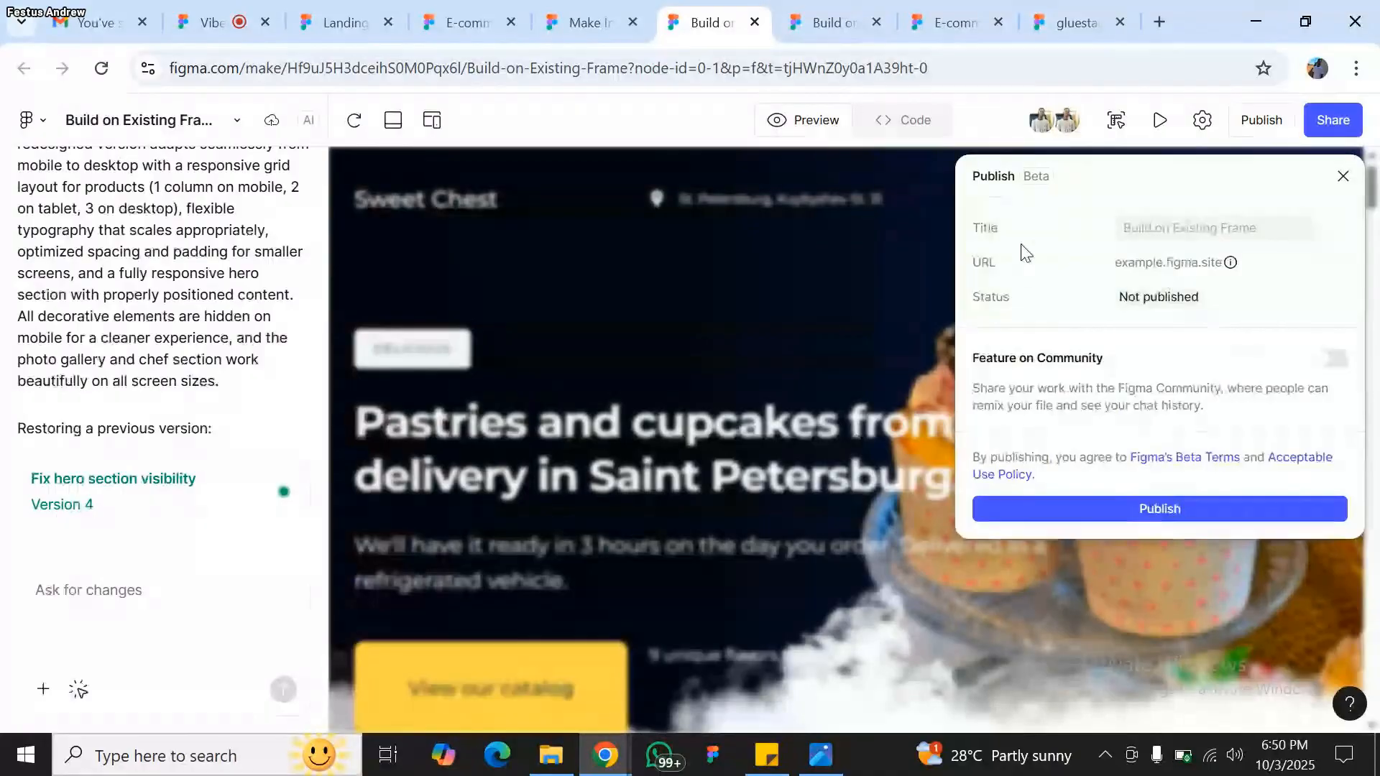
pyautogui.click(1344, 177)
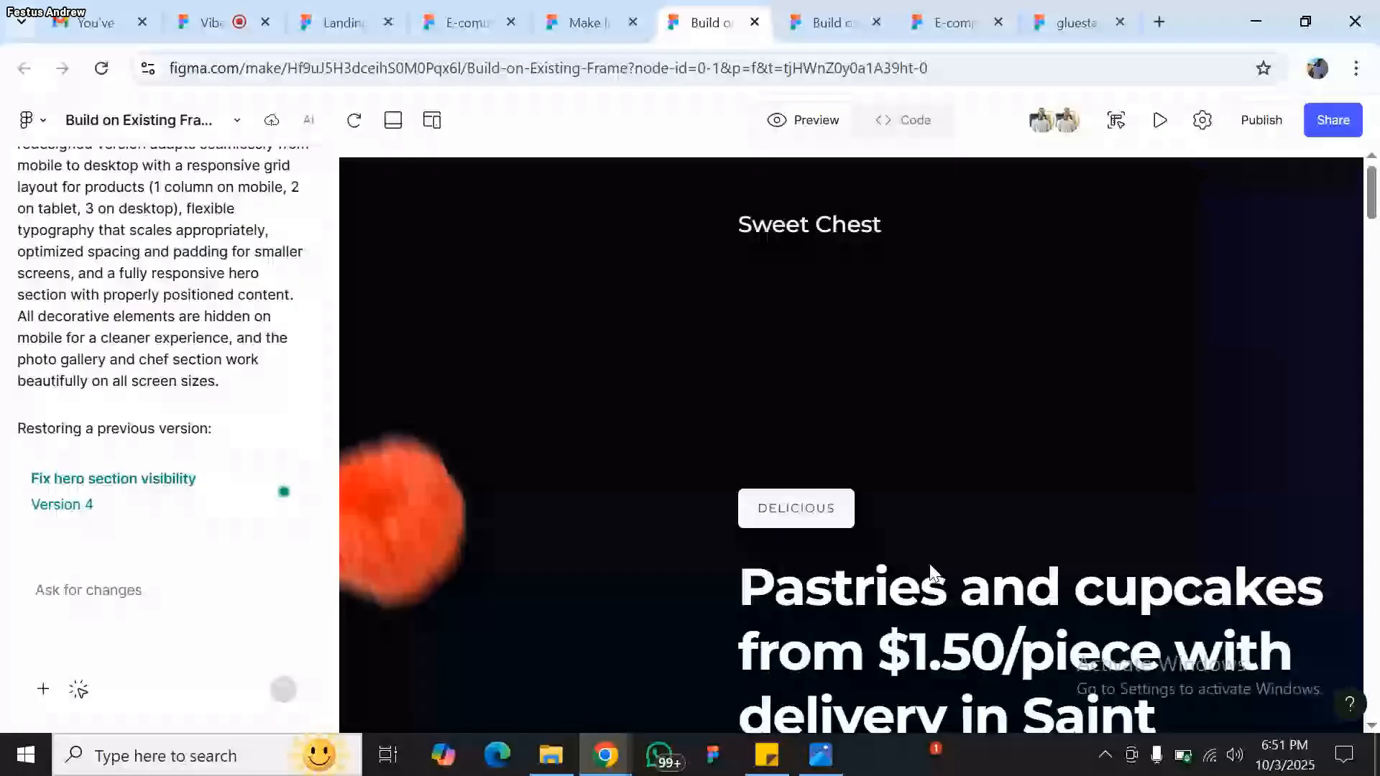
# - Check the restored landing page preview at a smaller page zoom, from the hero section to the cupcake catalog
pyautogui.hotkey('ctrl', '-')
pyautogui.hotkey('ctrl', '-')
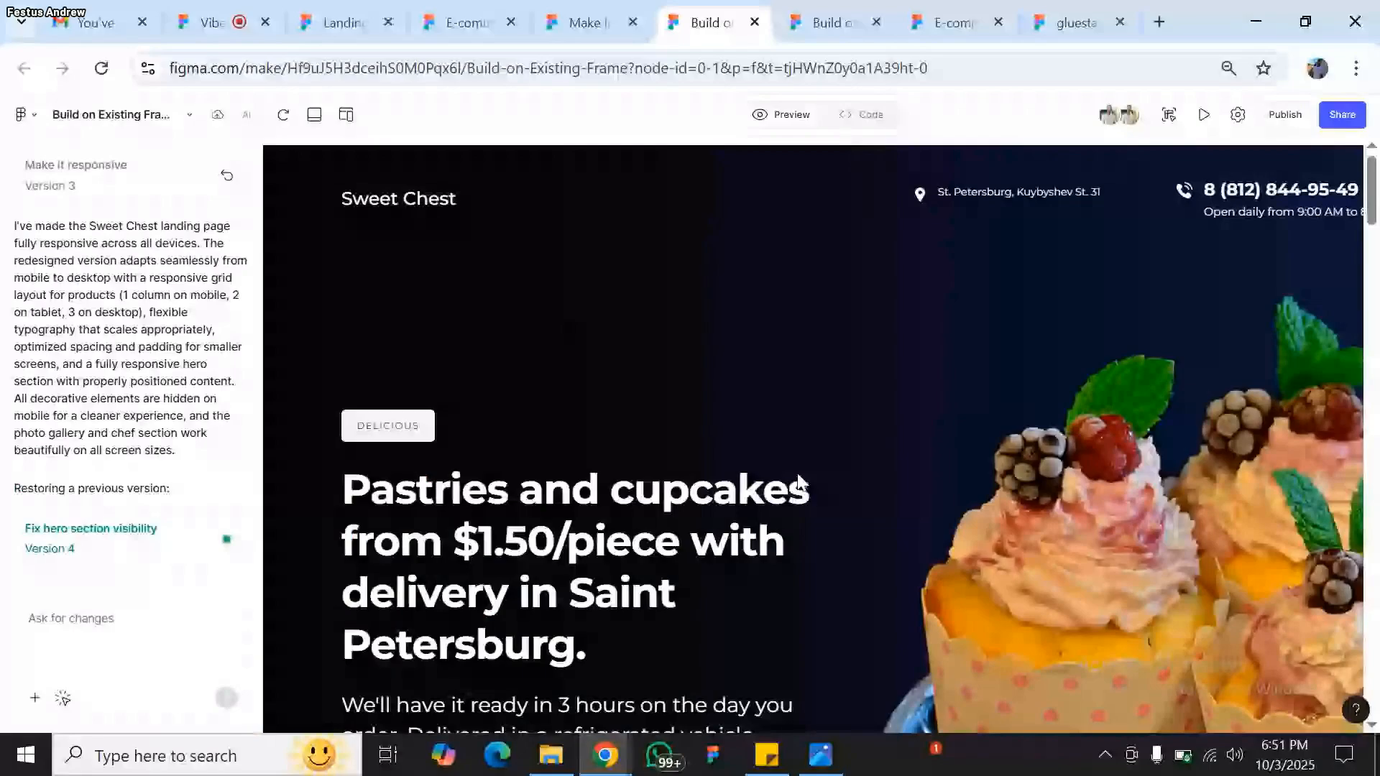
pyautogui.scroll(-10, 800, 483)
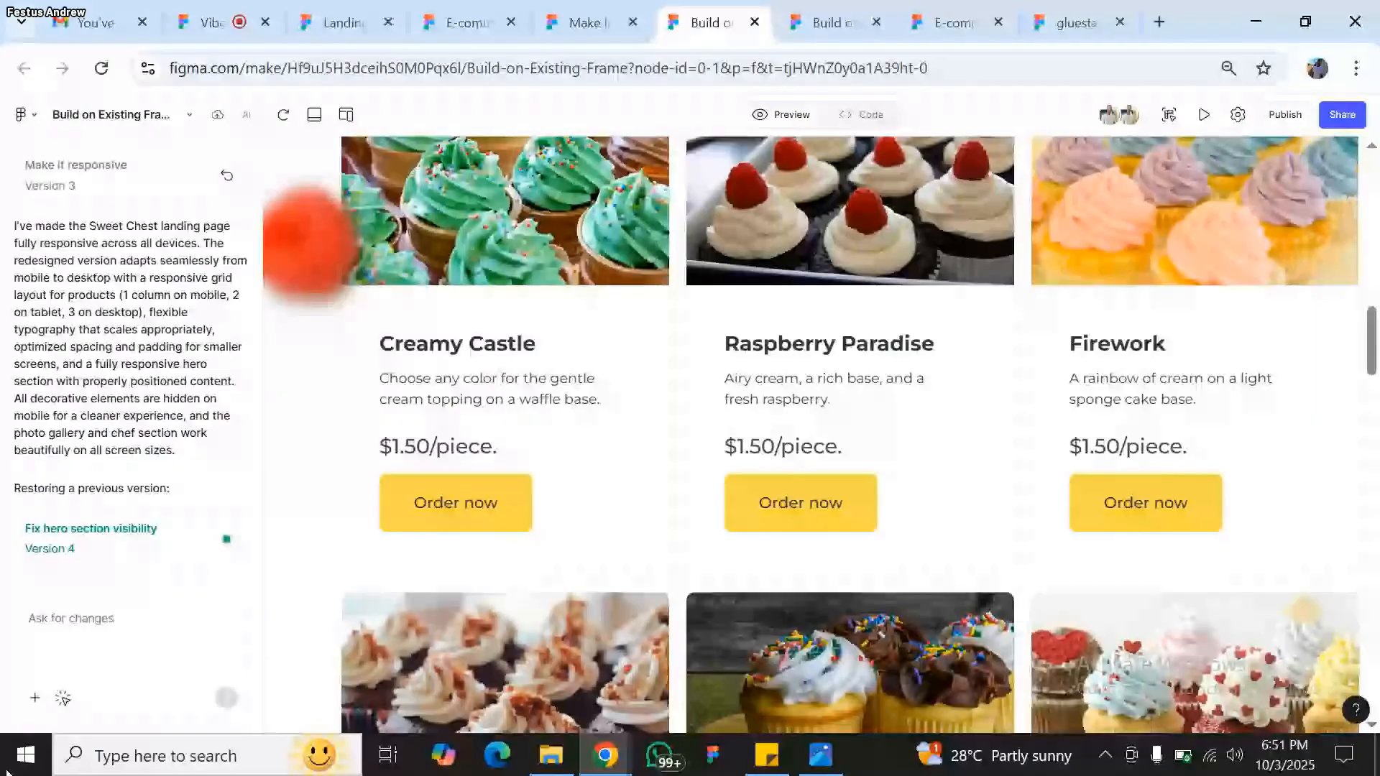
pyautogui.scroll(4, 368, 329)
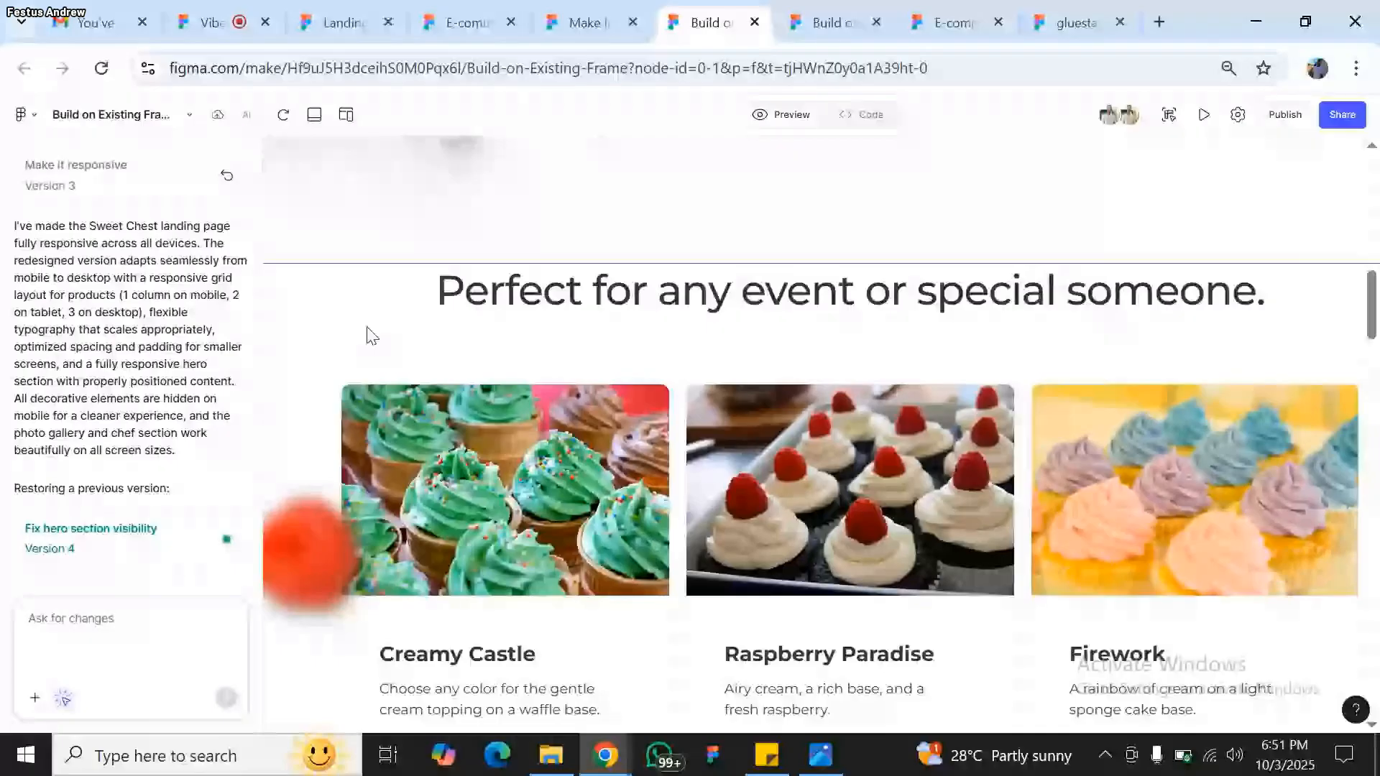
# - Select the cupcake catalog section in the preview and send the AI the prompt "Add micro interactions to the cards and buttons"
pyautogui.scroll(-12, 1202, 442)
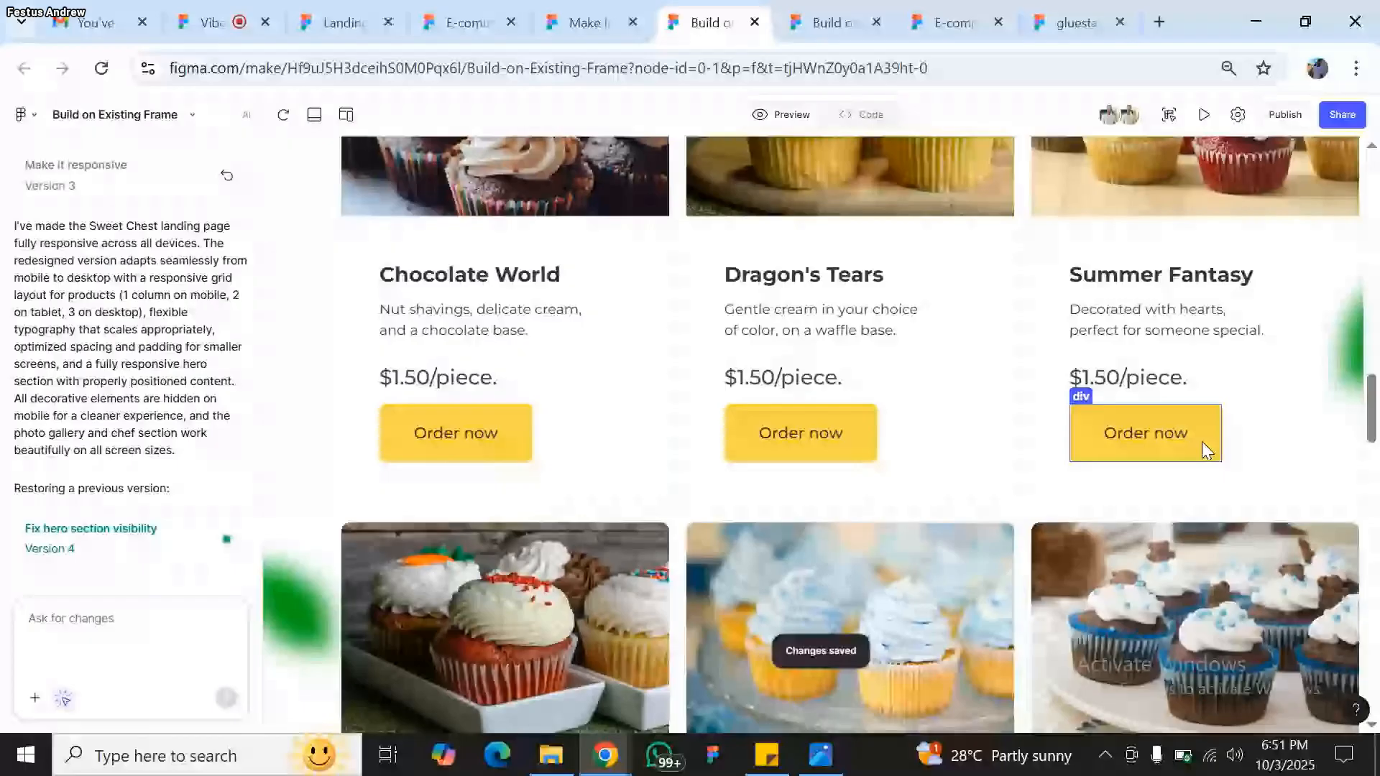
pyautogui.click(1202, 441)
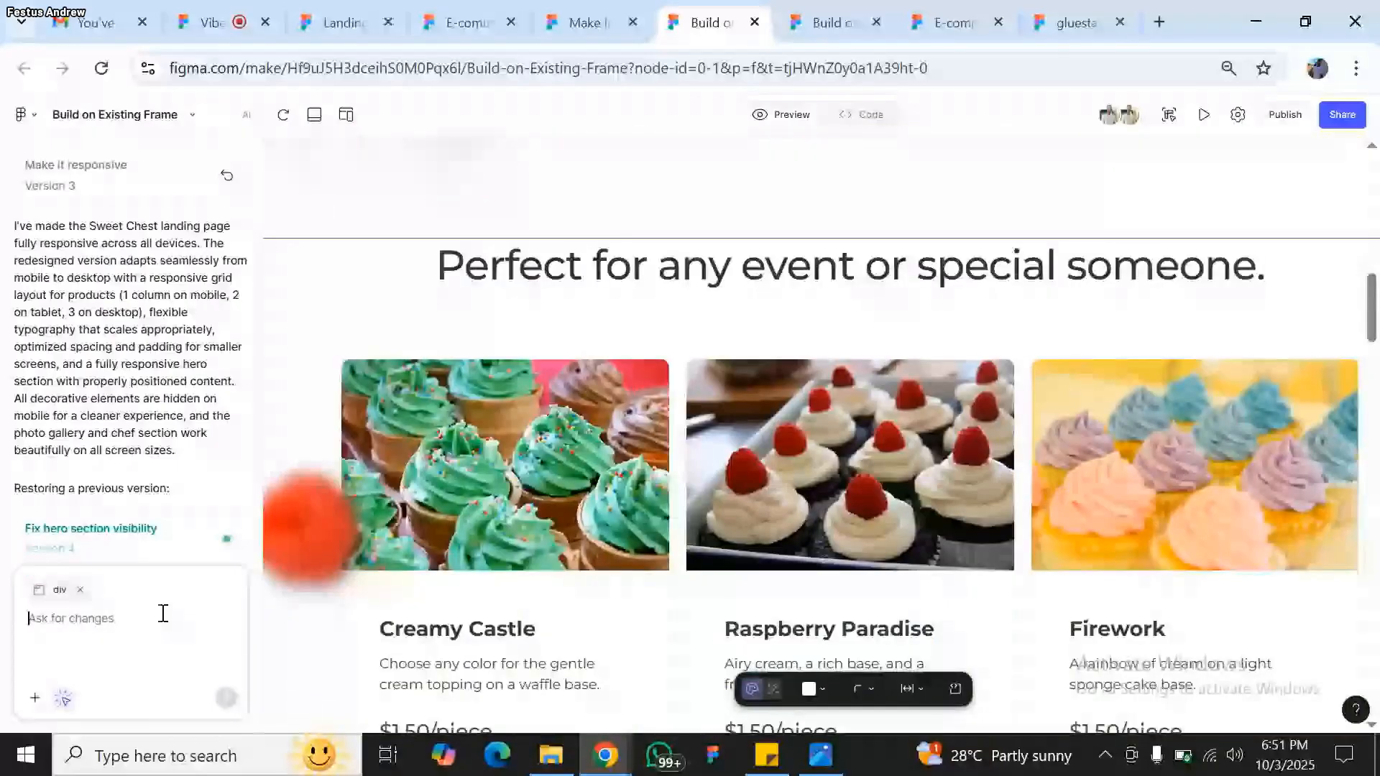
pyautogui.write('Add mic')
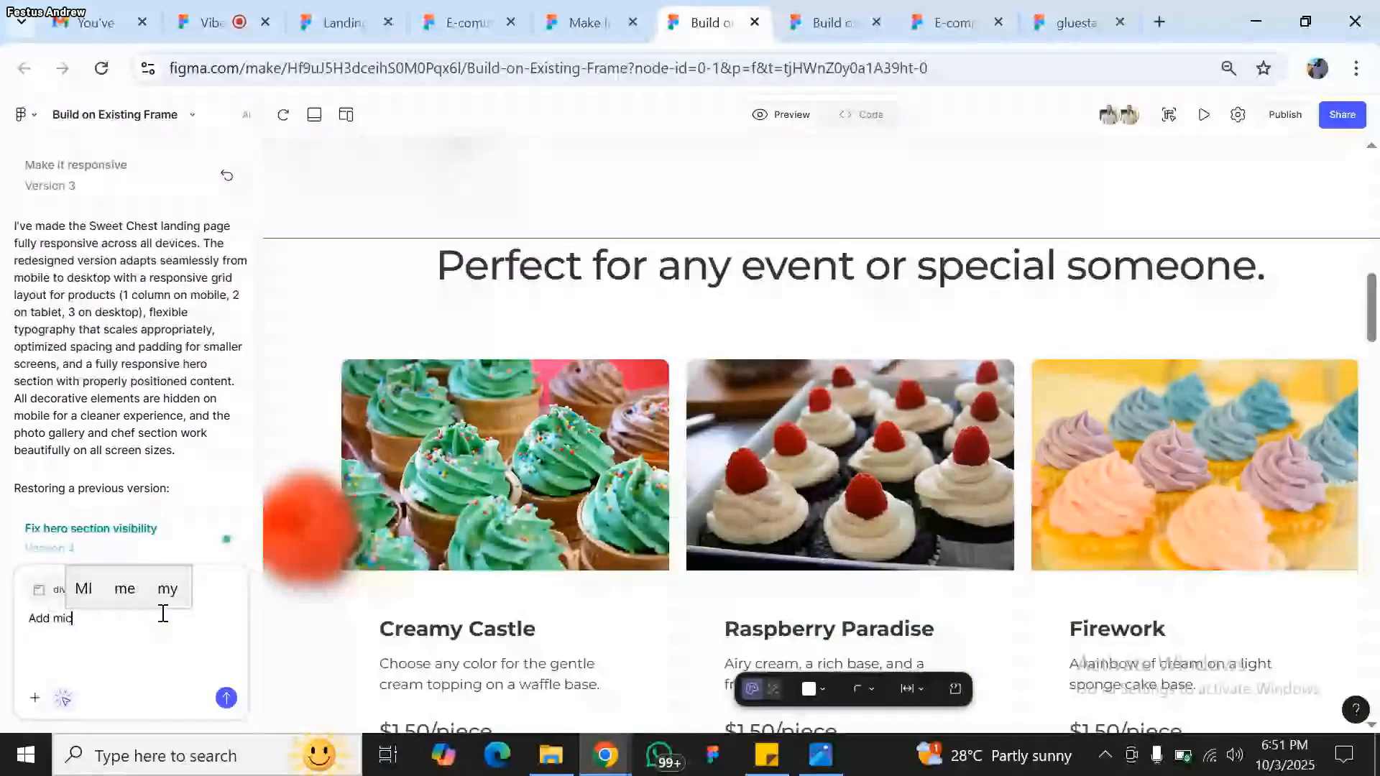
pyautogui.write('ro inte')
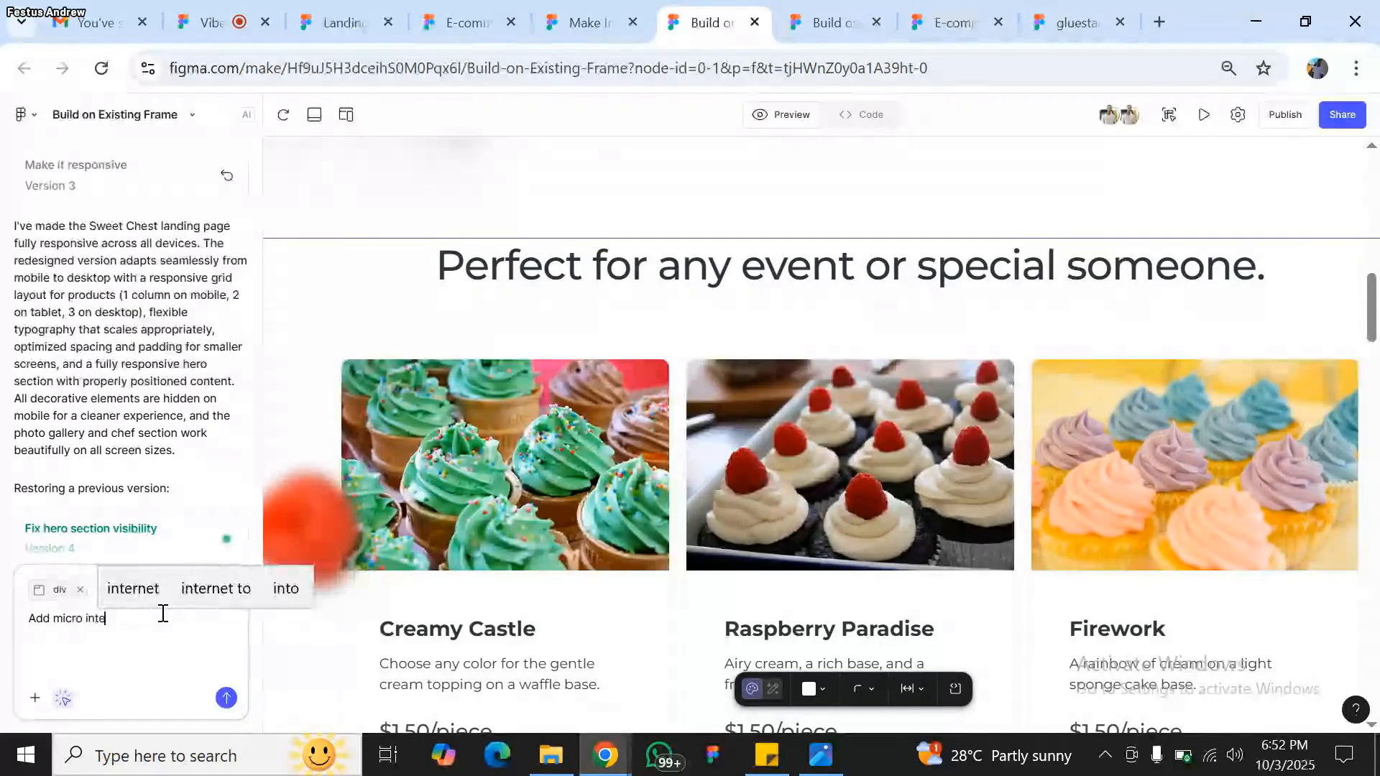
pyautogui.write('ractions to the cards a')
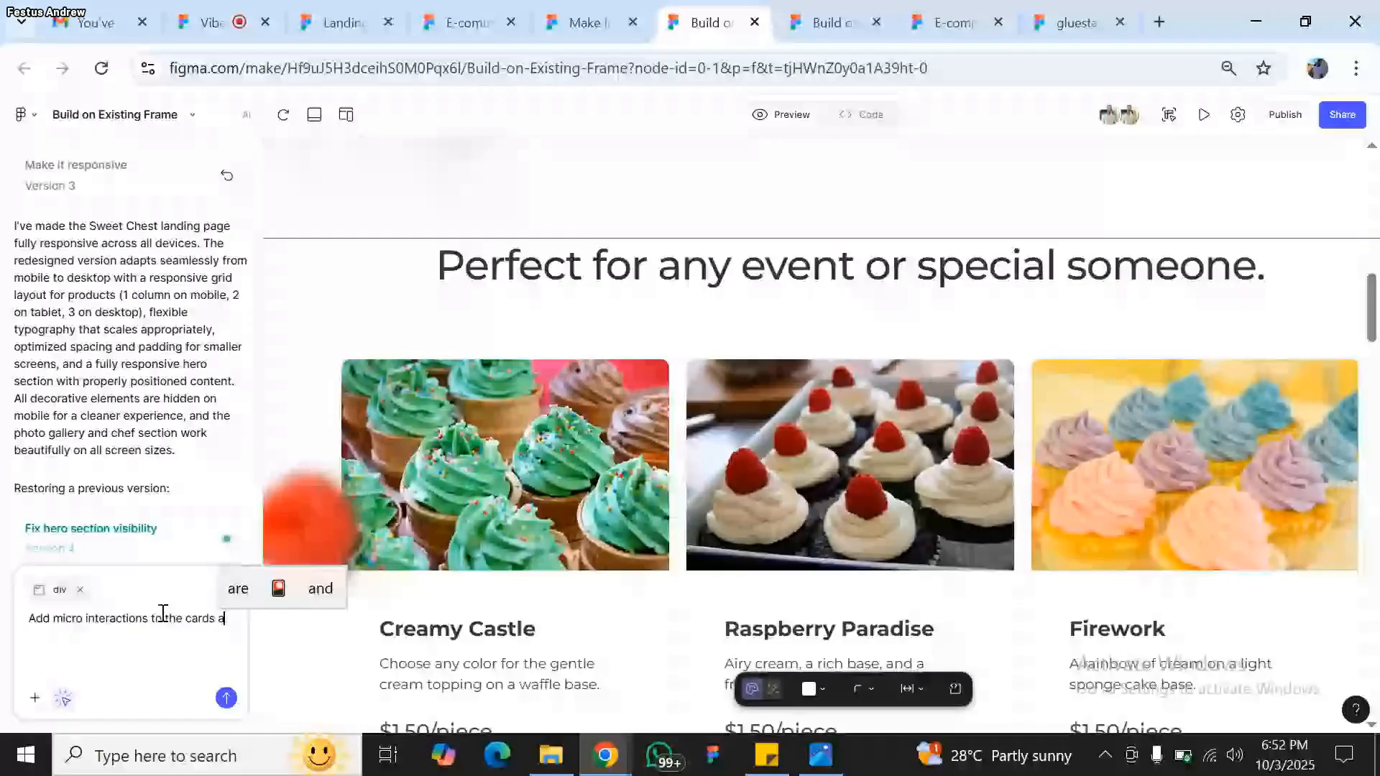
pyautogui.write('nd')
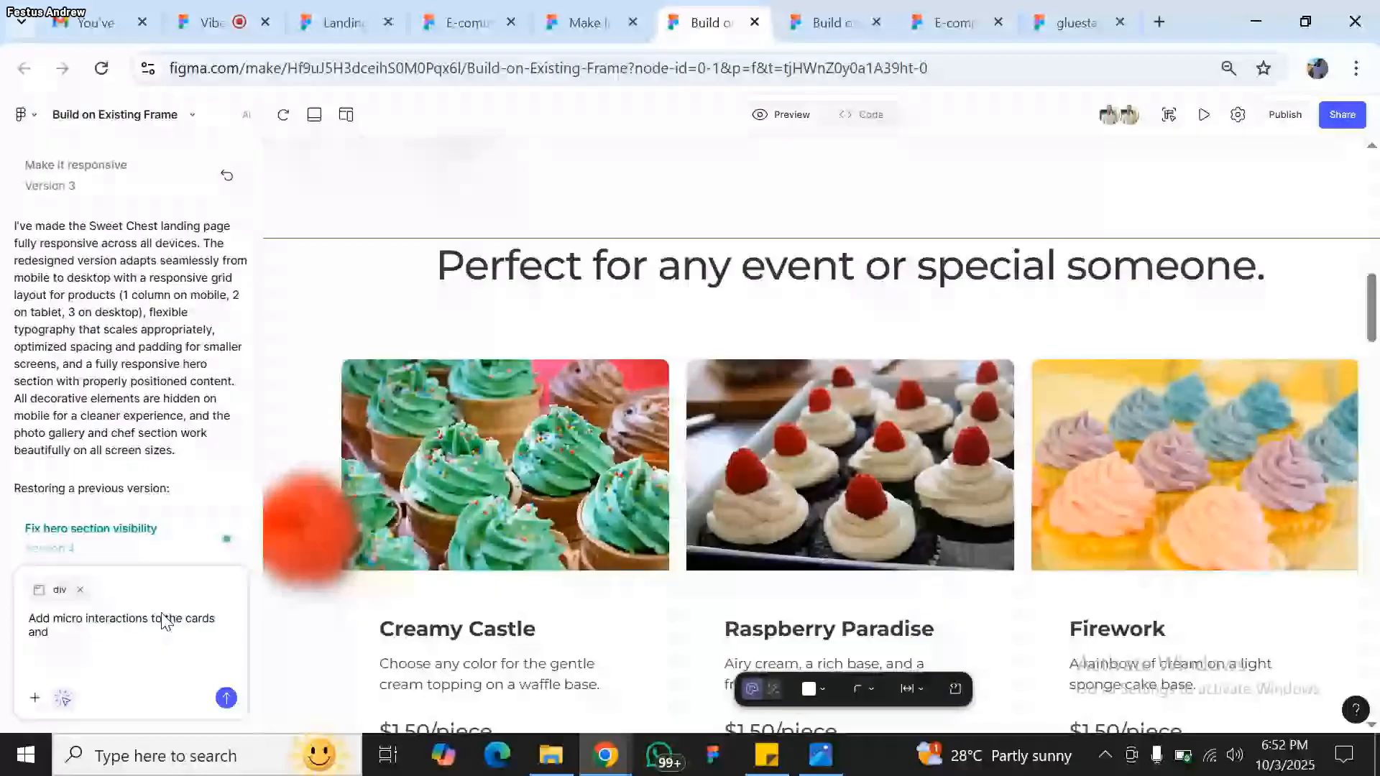
pyautogui.write(' buttons')
pyautogui.press('Return')
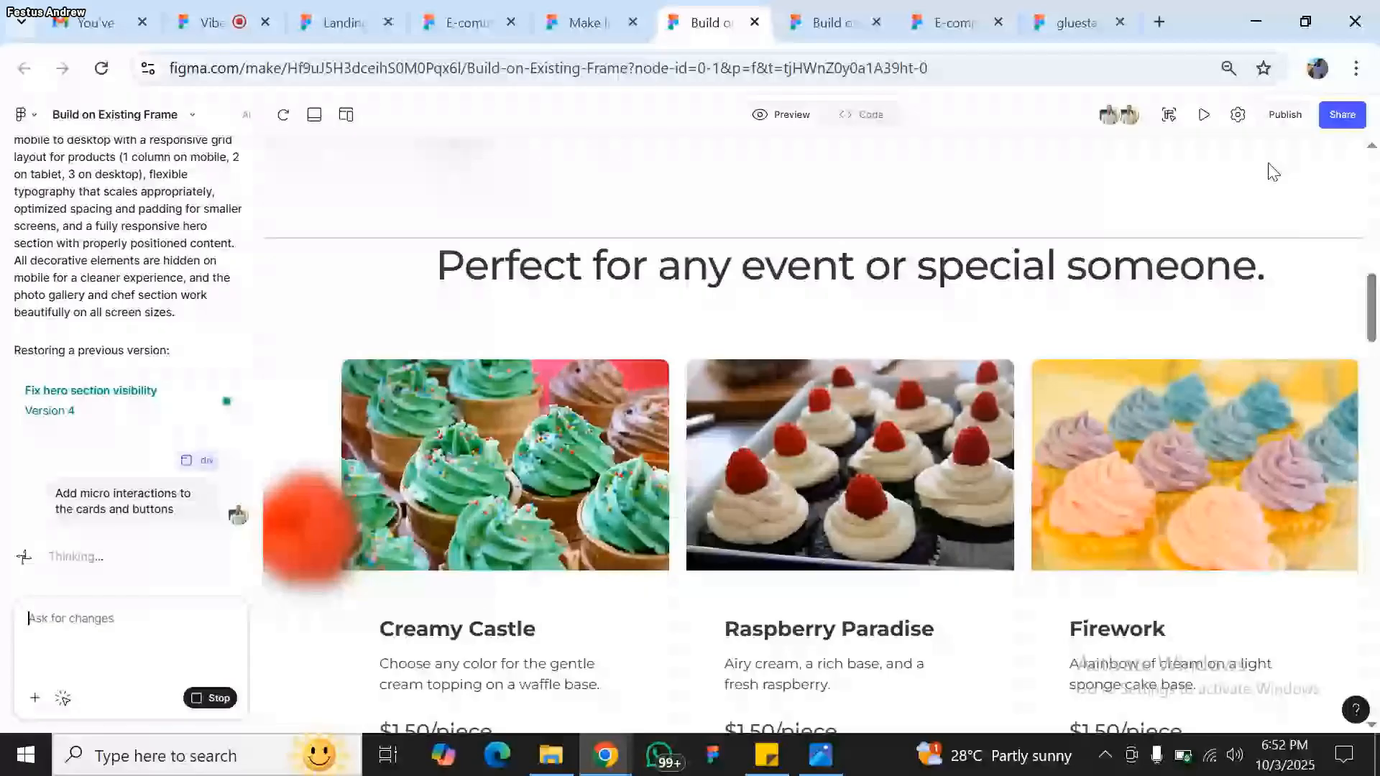
# - Reset the browser zoom to 100% and look over the catalog cards in the preview
pyautogui.click(1229, 69)
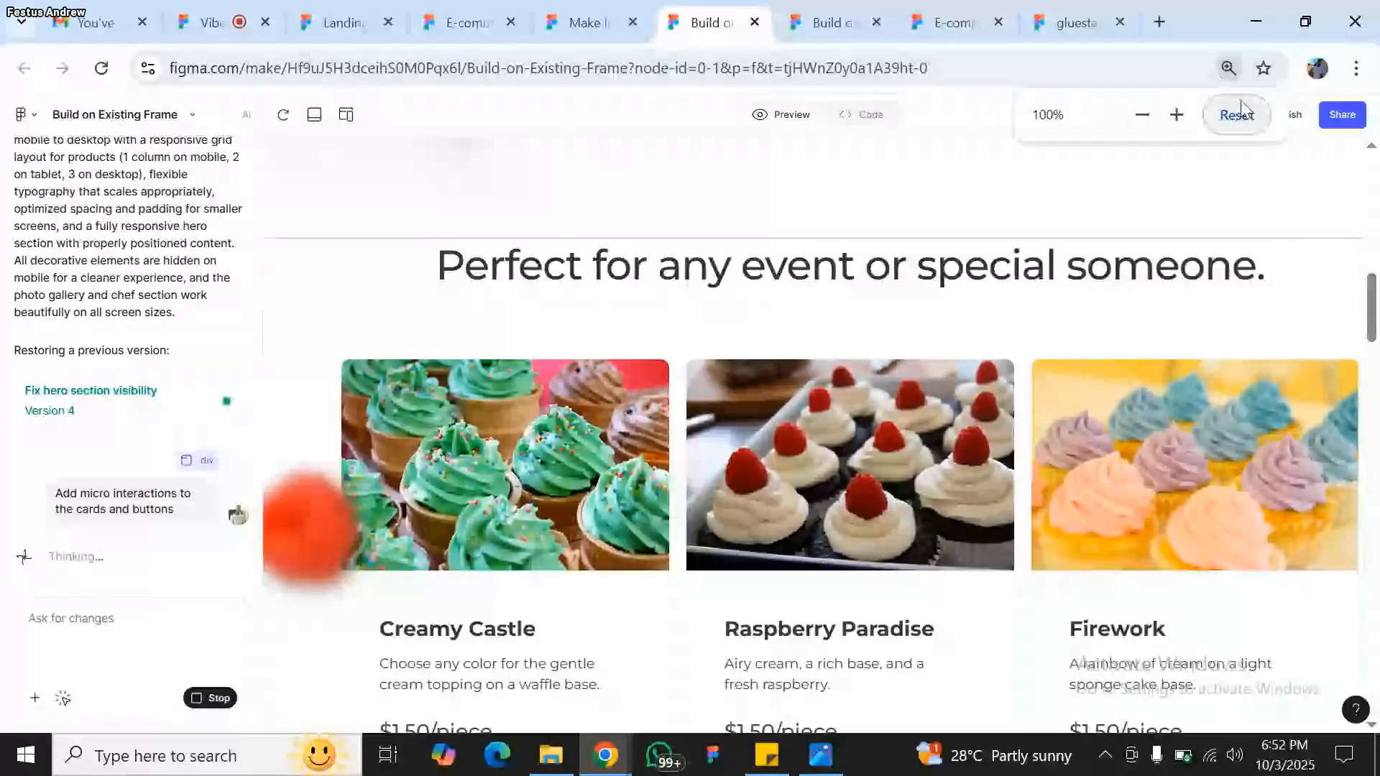
pyautogui.click(1237, 115)
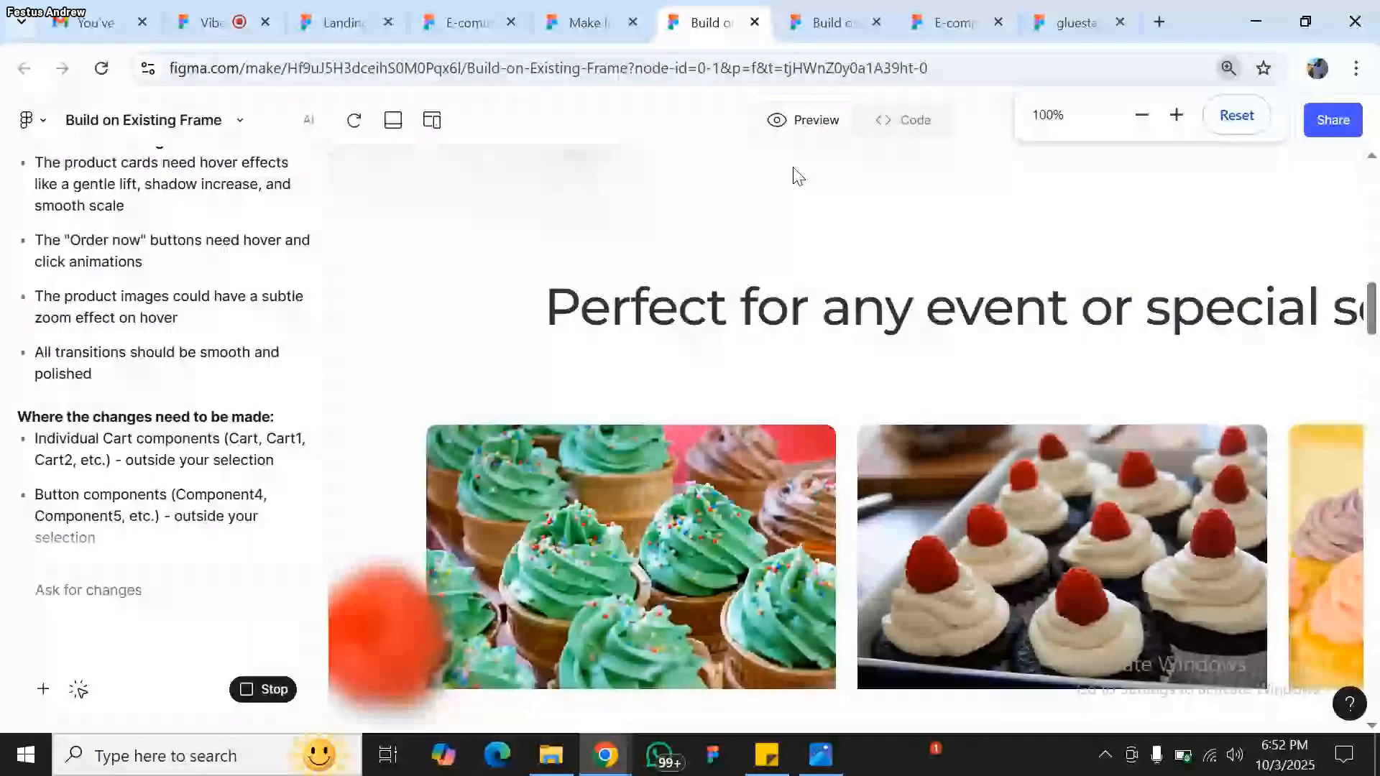
pyautogui.scroll(5, 119, 365)
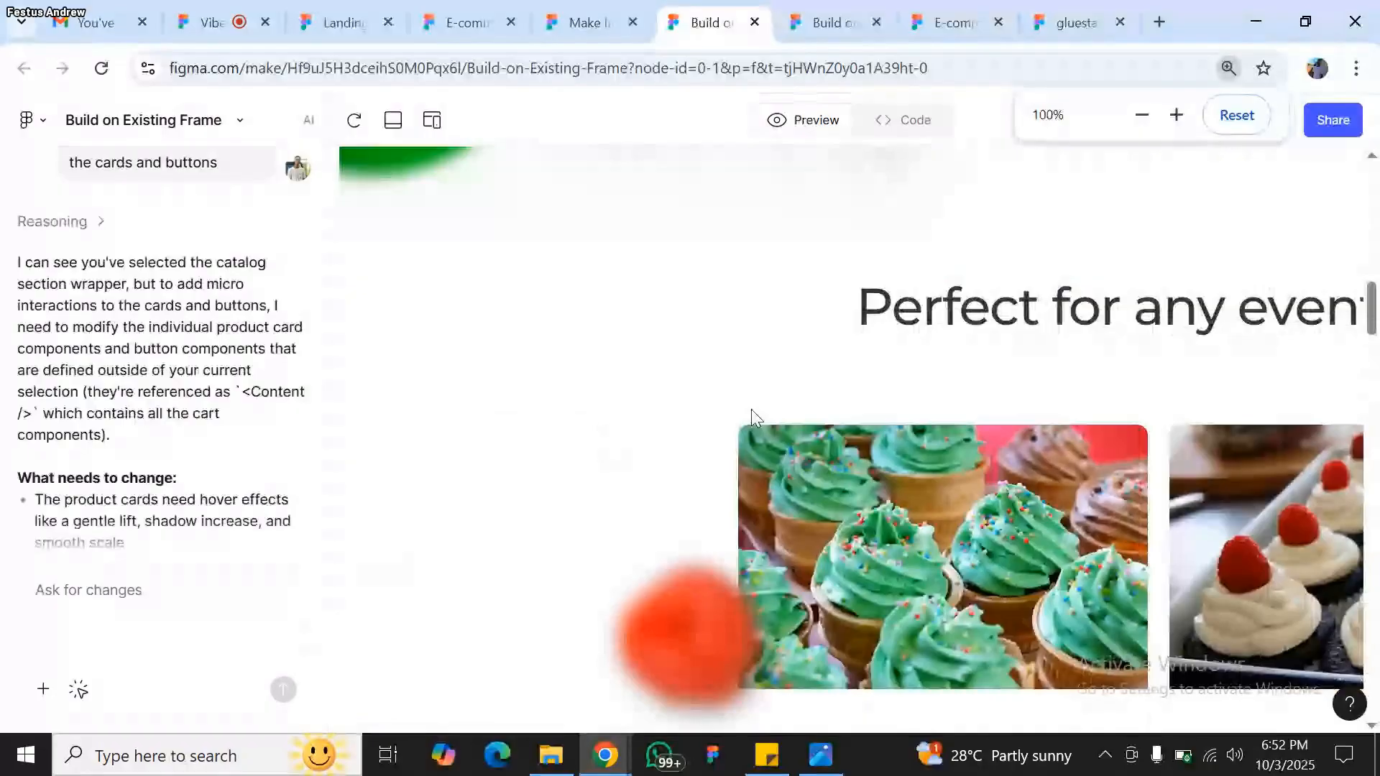
pyautogui.scroll(-5, 752, 408)
pyautogui.hscroll(5, 752, 408)
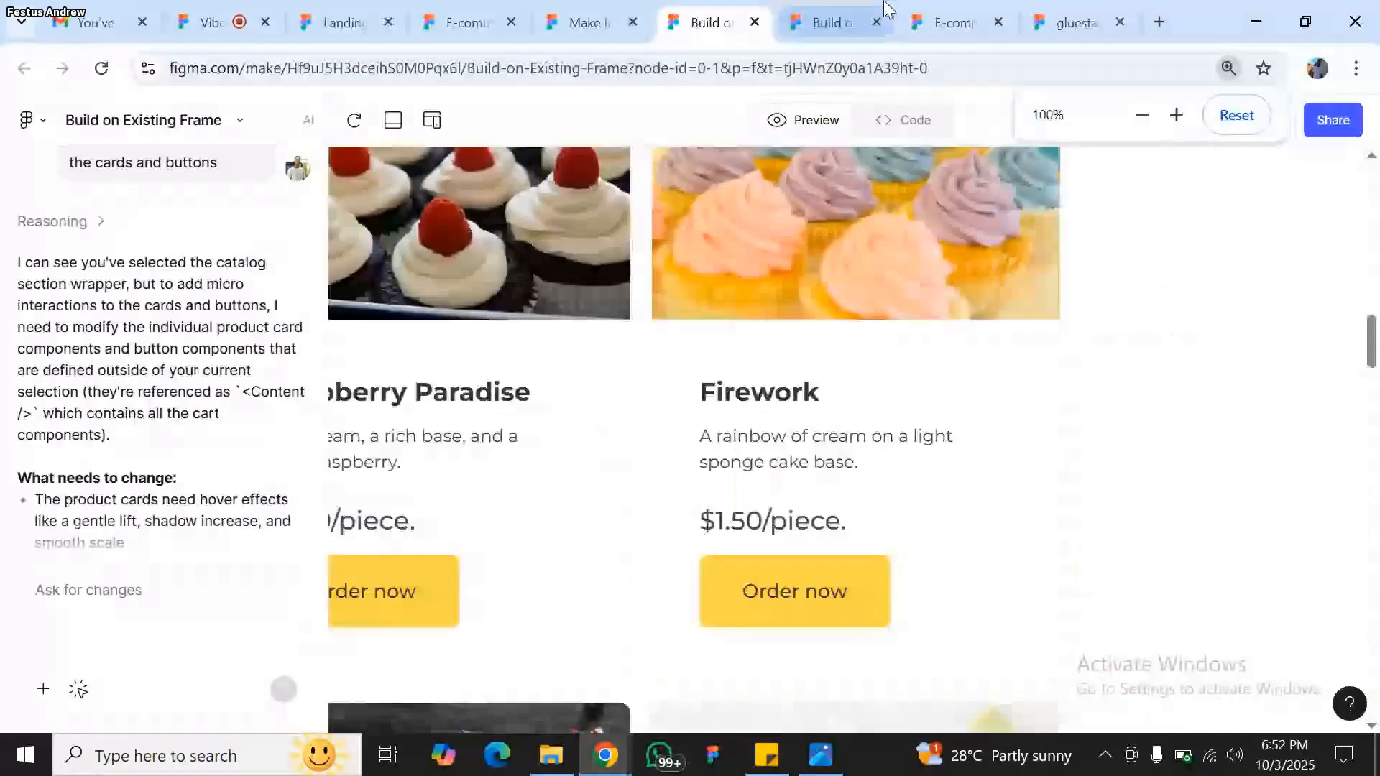
# - Switch to the full-screen view of Build on Existing Frame and check the catalog cards and Order now buttons there
pyautogui.click(889, 9)
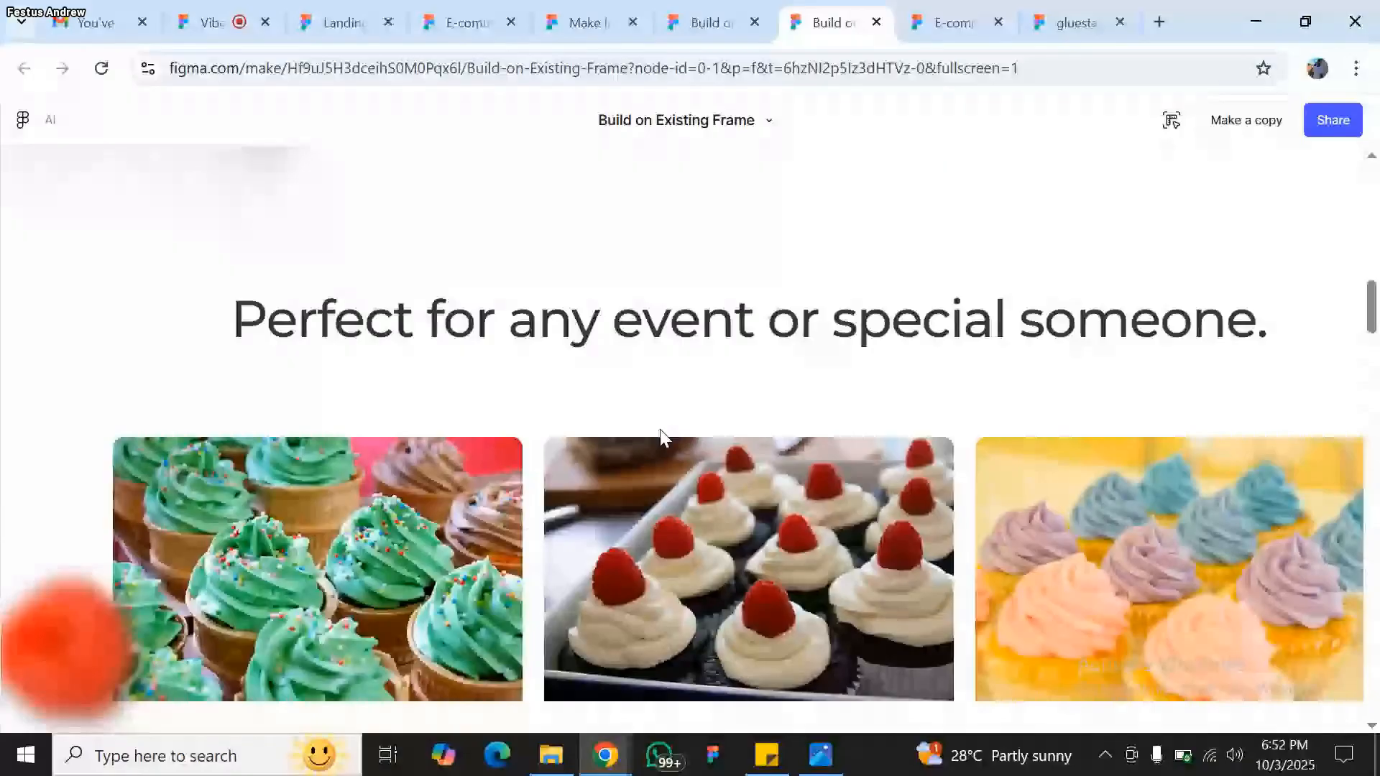
pyautogui.scroll(-5, 660, 429)
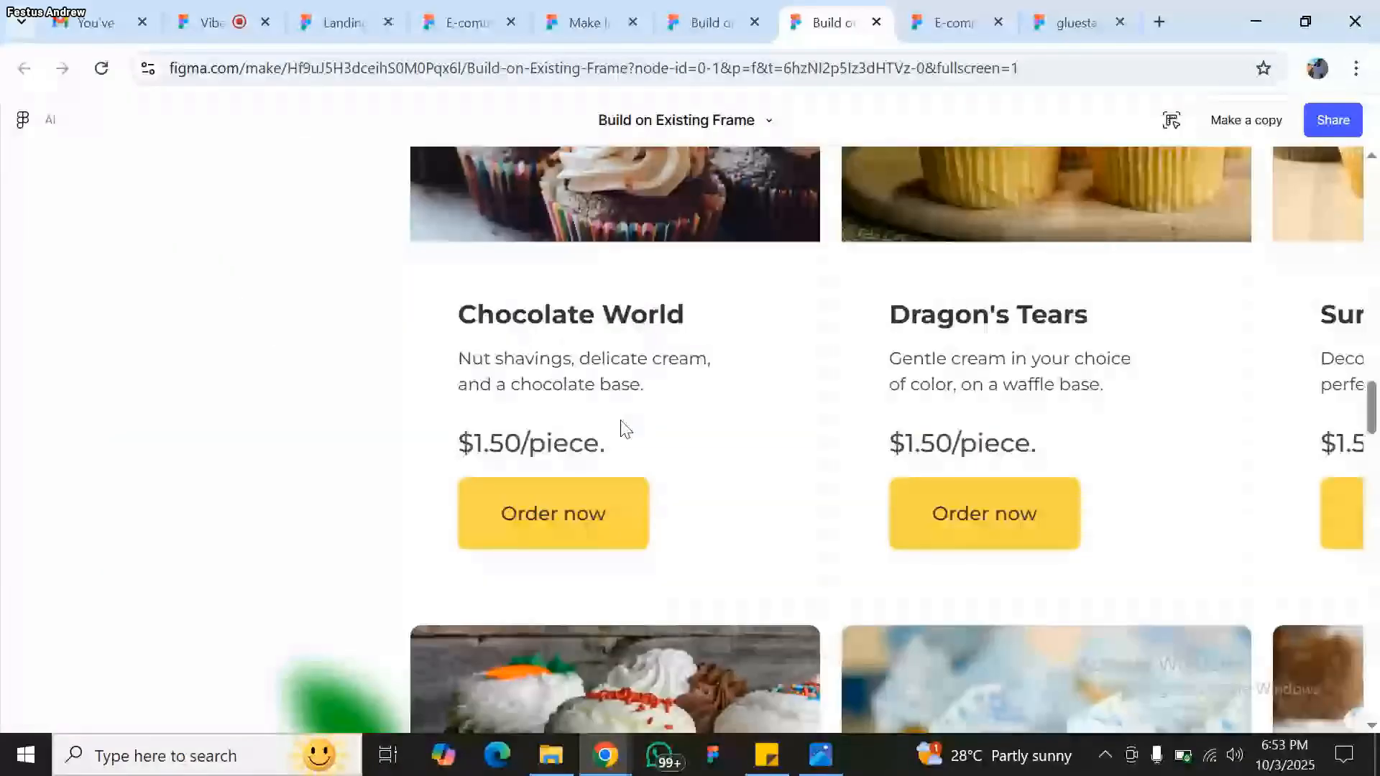
pyautogui.scroll(5, 702, 264)
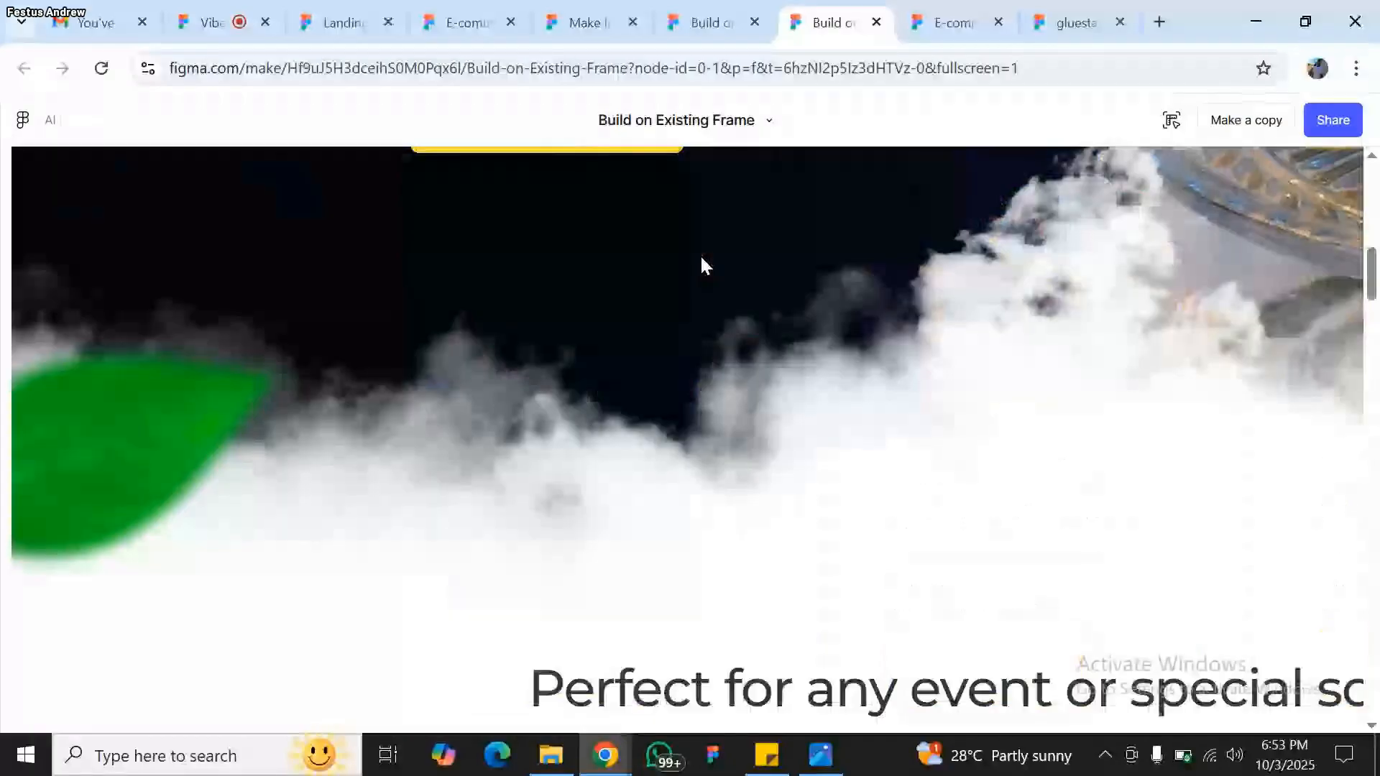
pyautogui.scroll(-5, 701, 264)
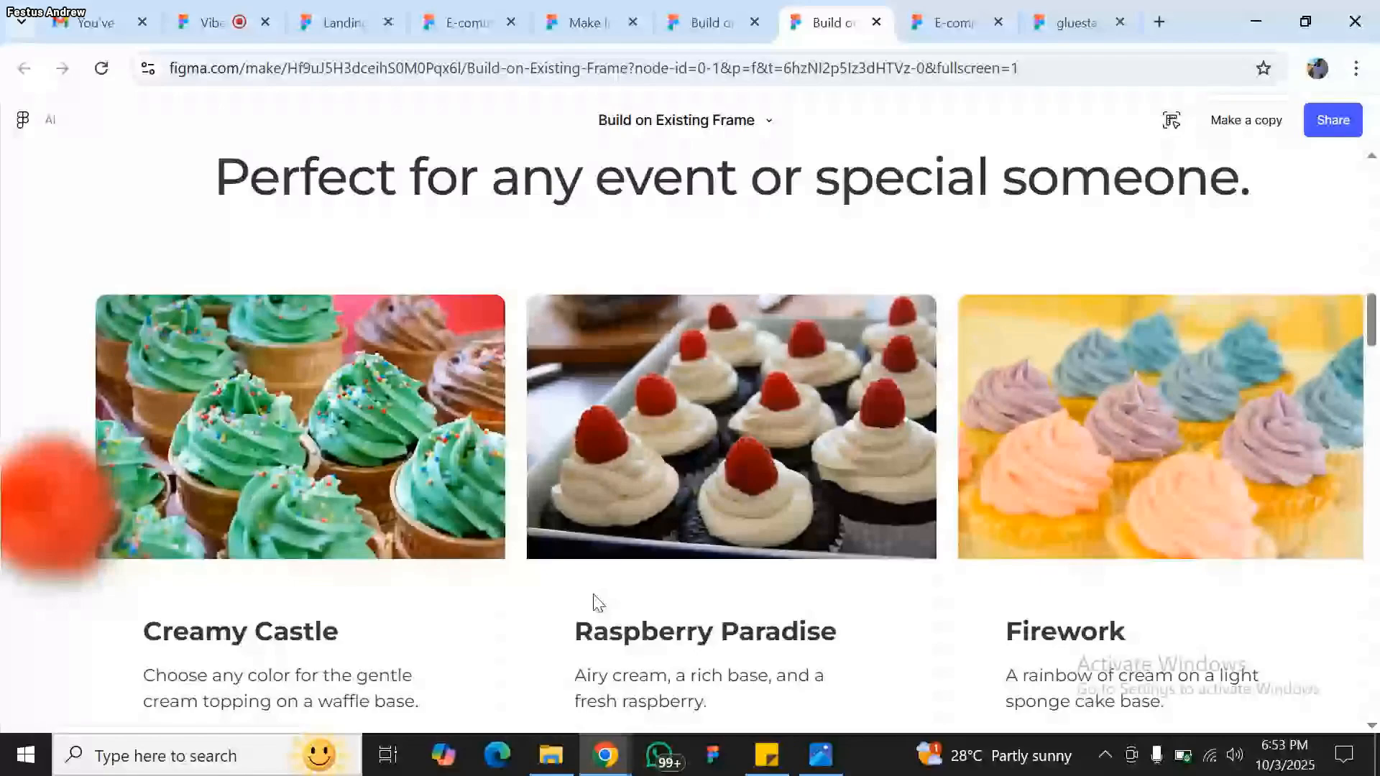
# - Return to the editable file and send the AI the prompt "Create hover interactions on the cards and buttons"
pyautogui.hotkey('ctrl', 'shift', 'Tab')
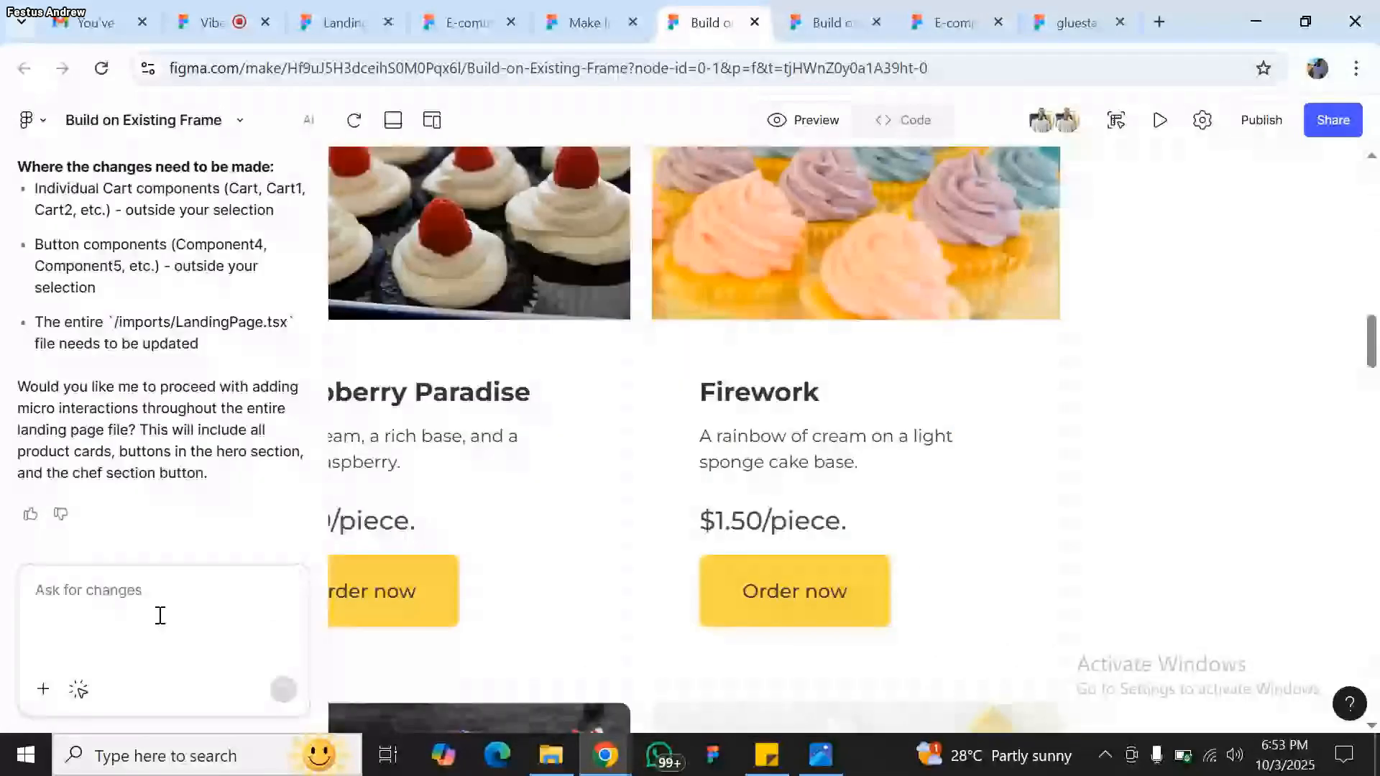
pyautogui.write('q')
pyautogui.press('BackSpace')
pyautogui.write('Cre')
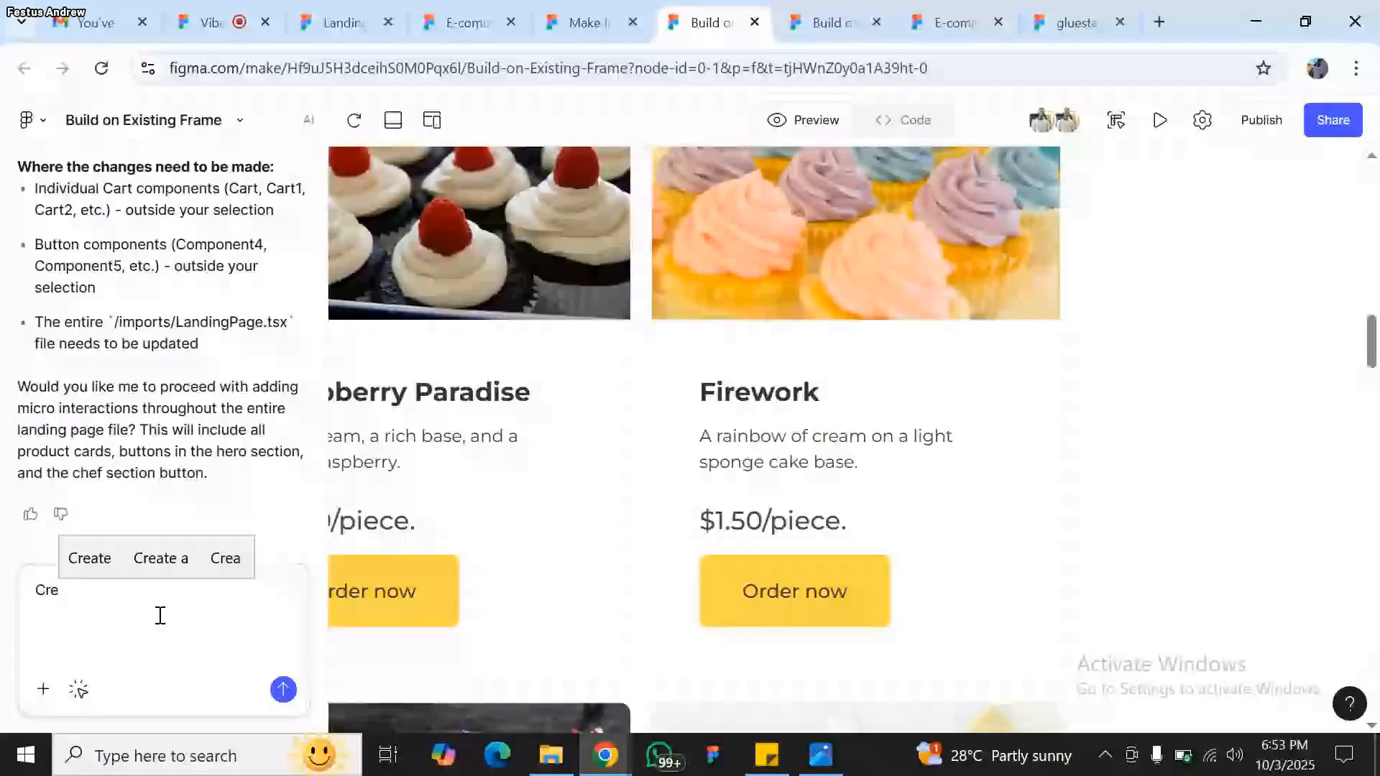
pyautogui.write('ate ho')
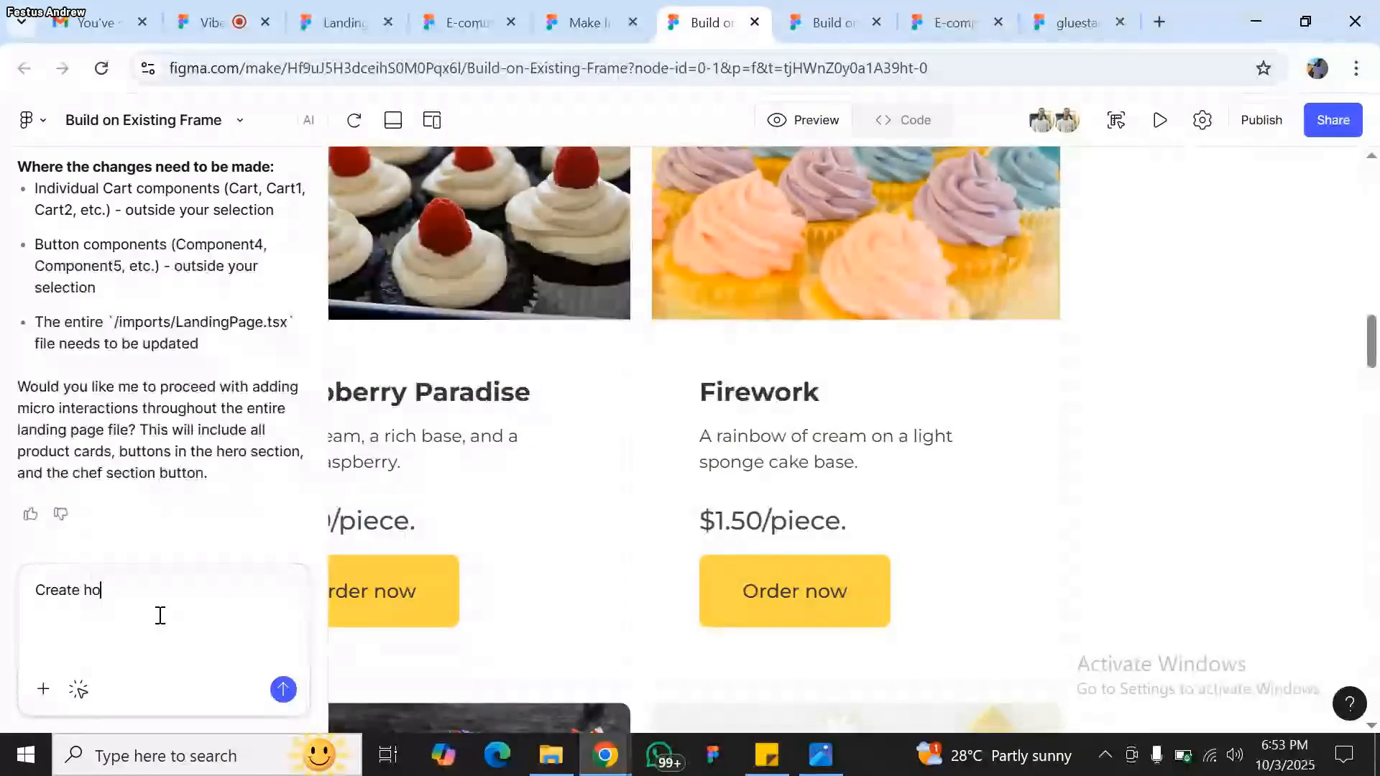
pyautogui.write('ver int')
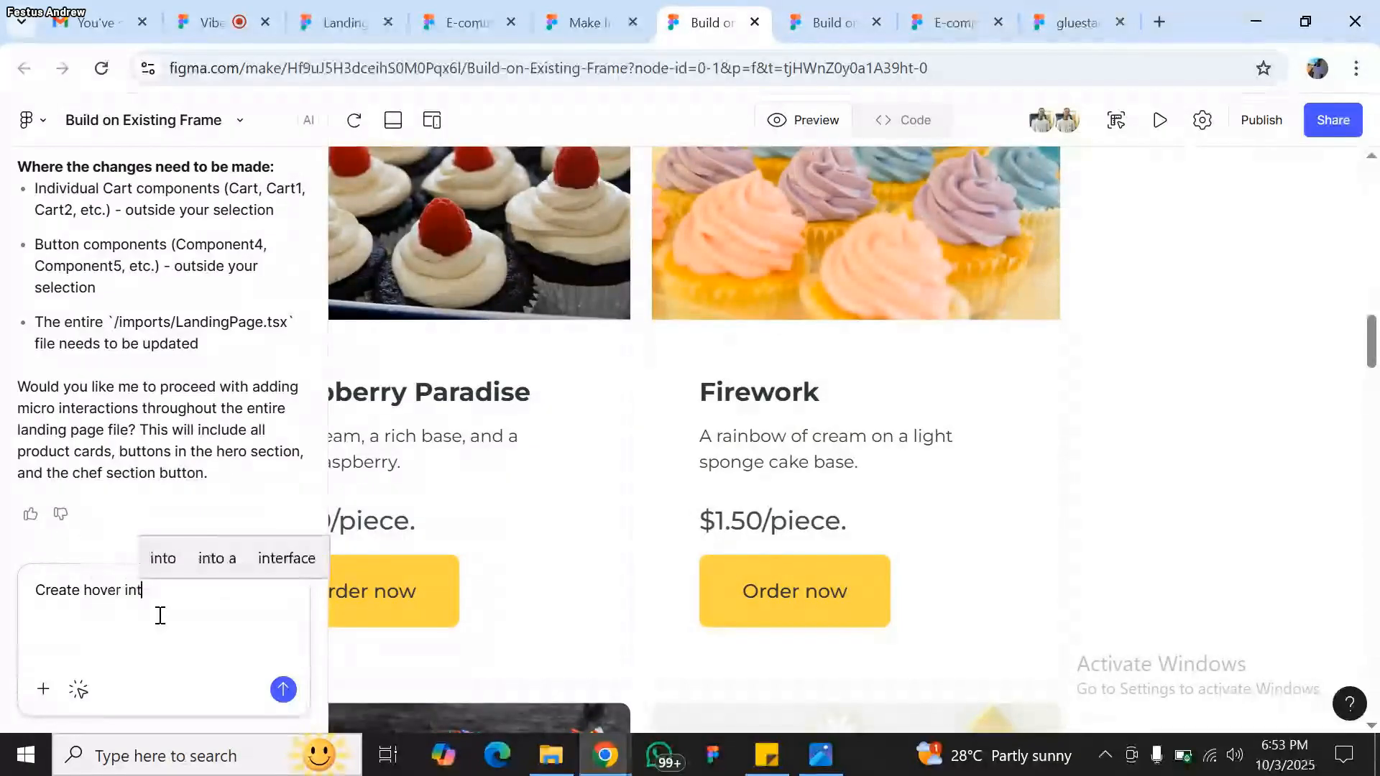
pyautogui.write('erractions o')
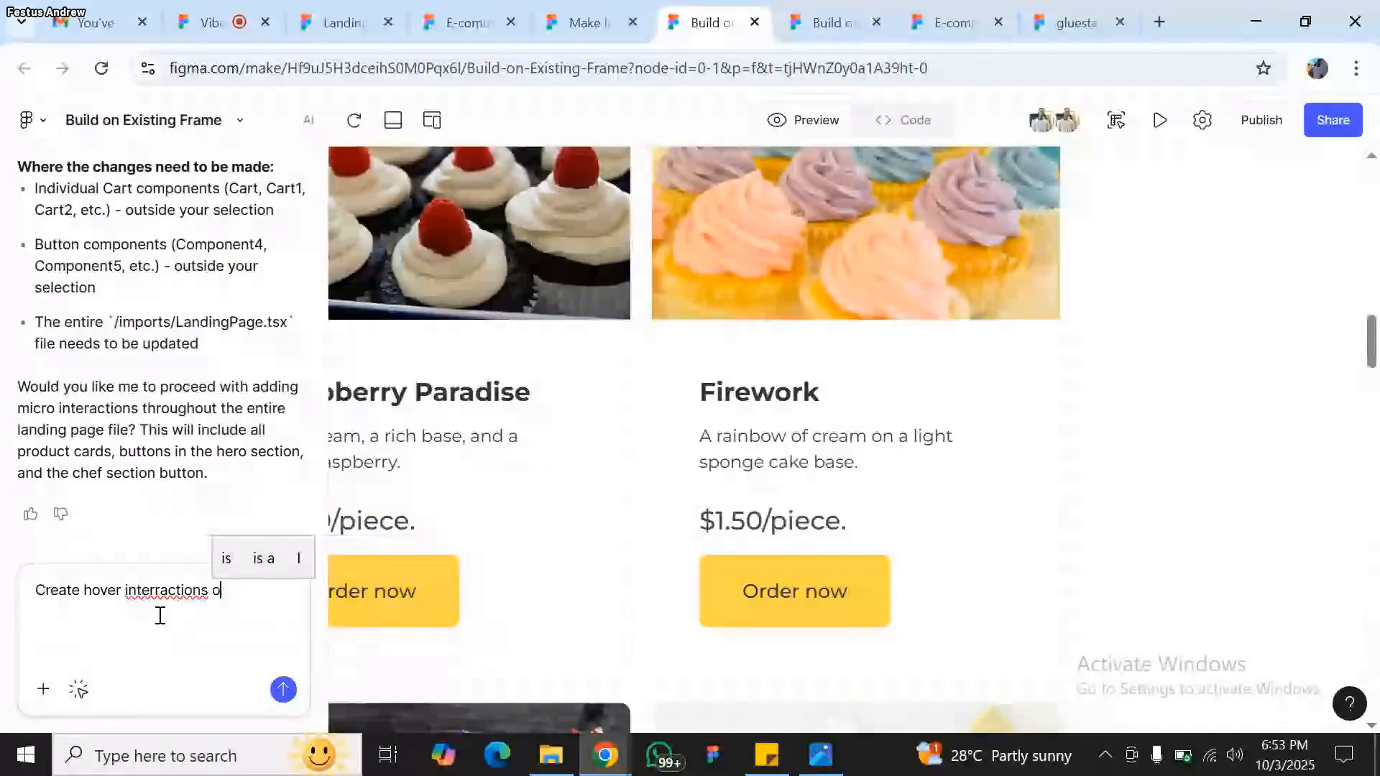
pyautogui.write('n  the bcards an')
pyautogui.press('BackSpace')
pyautogui.write('d')
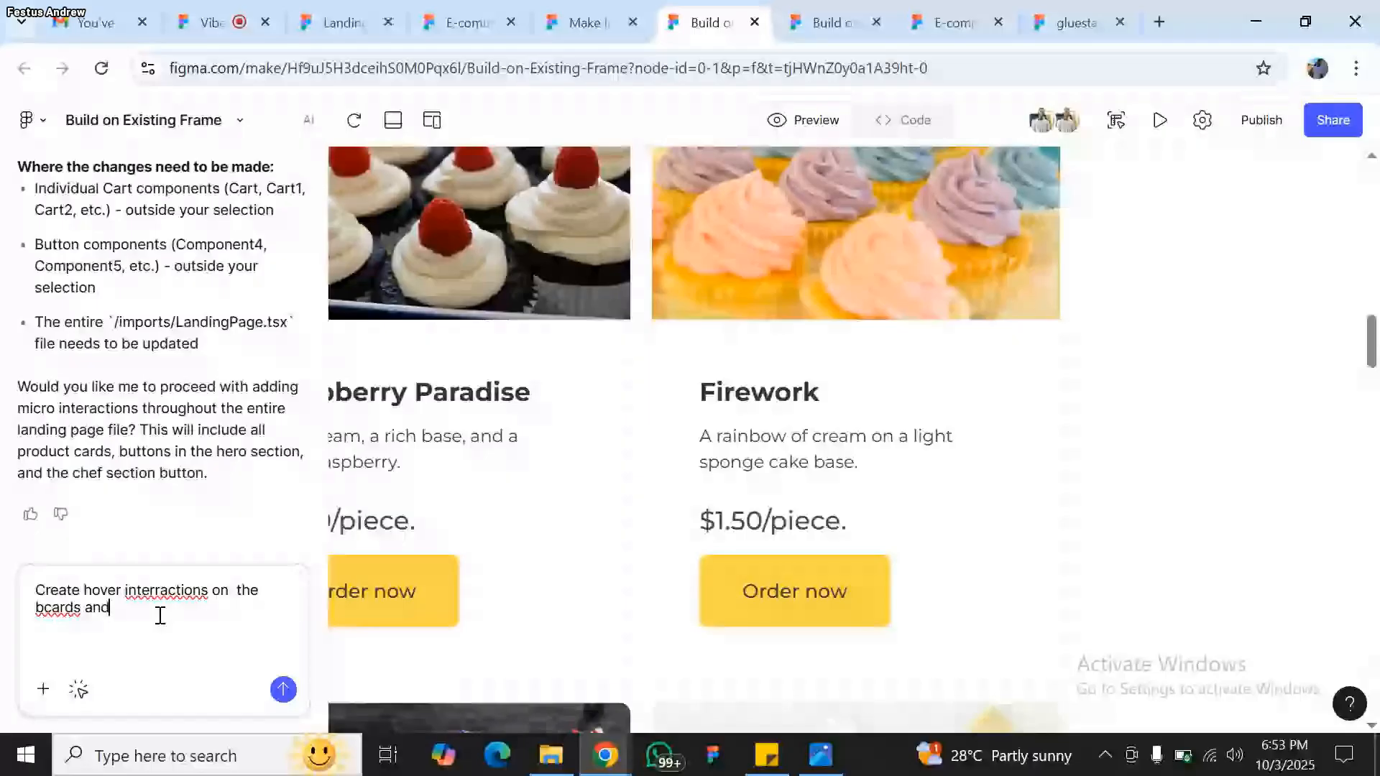
pyautogui.write(' bu')
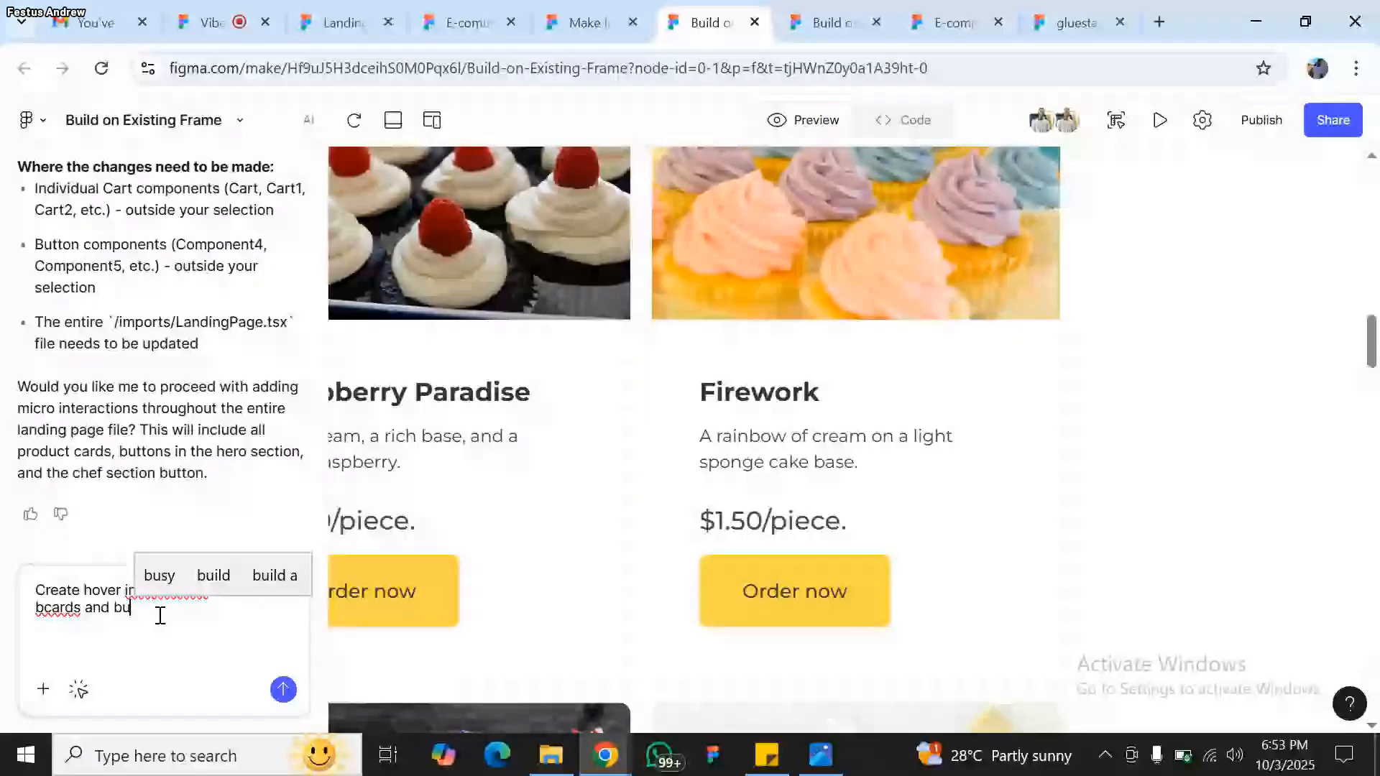
pyautogui.write('ttons')
pyautogui.click(45, 607)
pyautogui.press('BackSpace')
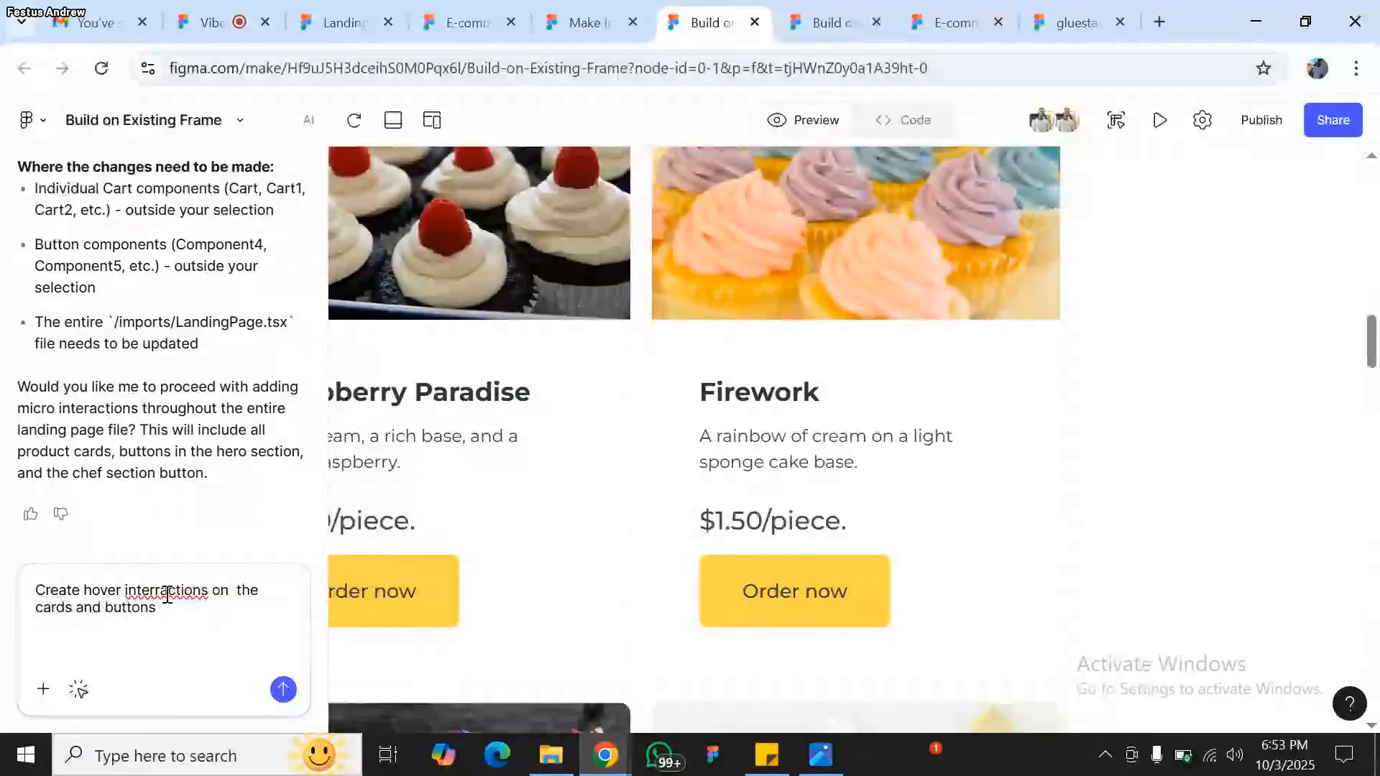
pyautogui.press('Return')
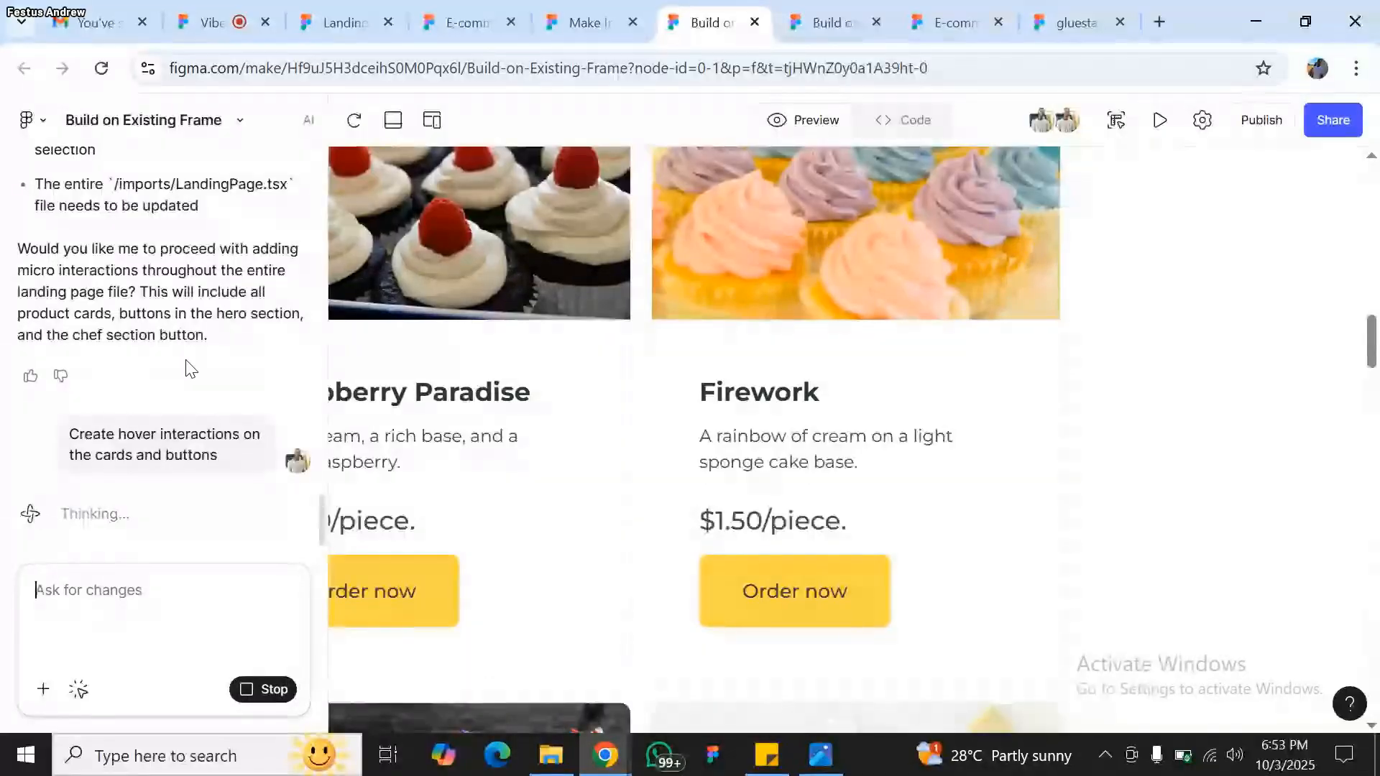
# - Reduce the browser zoom and view the catalog cards in the preview while the AI rewrites the landing page file
pyautogui.scroll(-1, 939, 356)
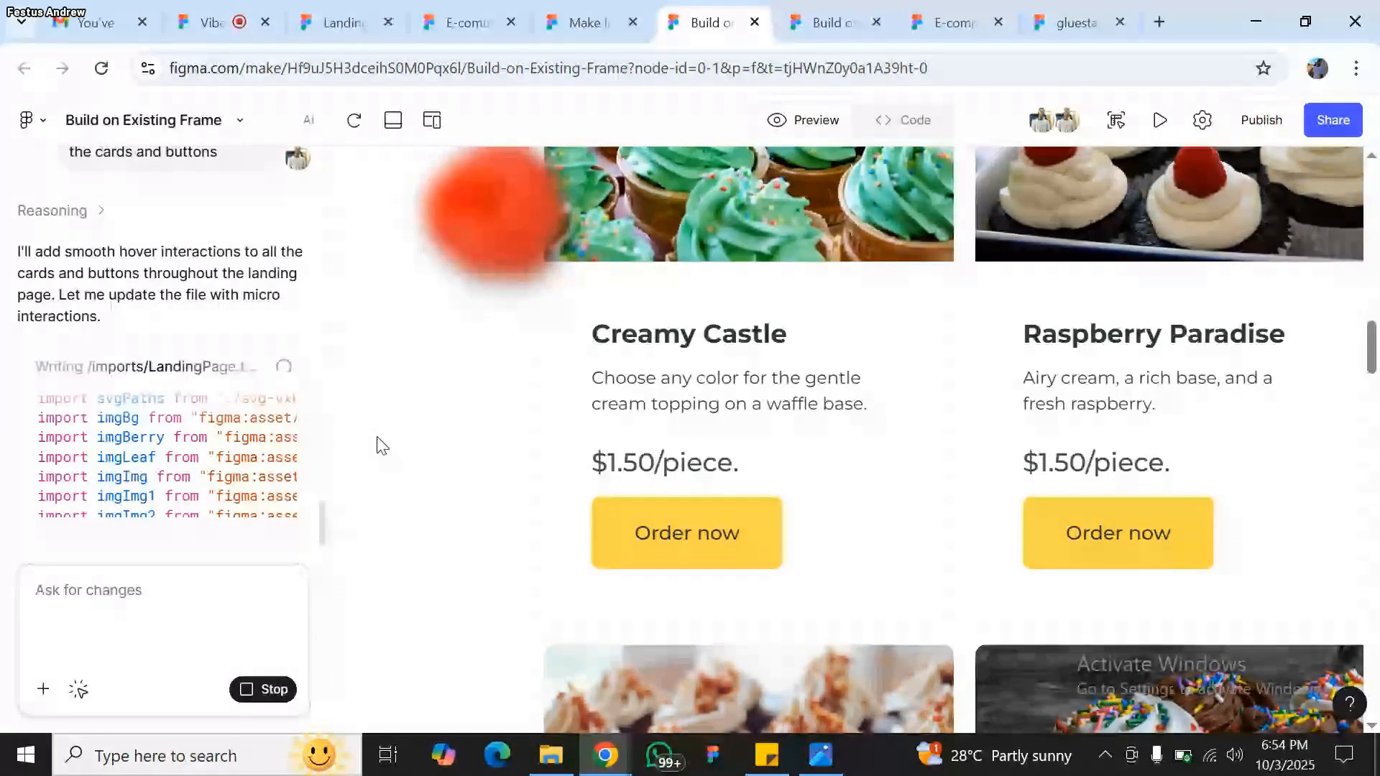
pyautogui.hotkey('ctrl', '-')
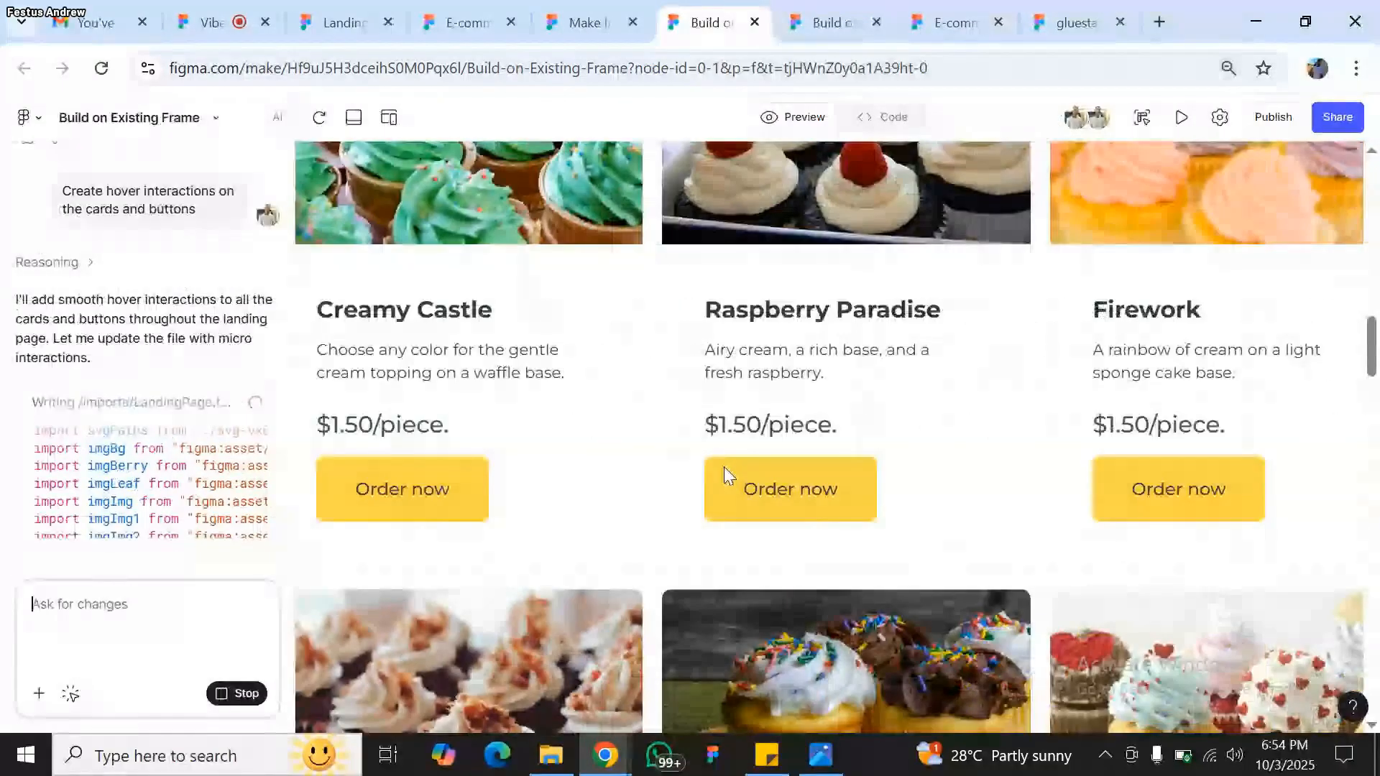
pyautogui.scroll(4, 723, 468)
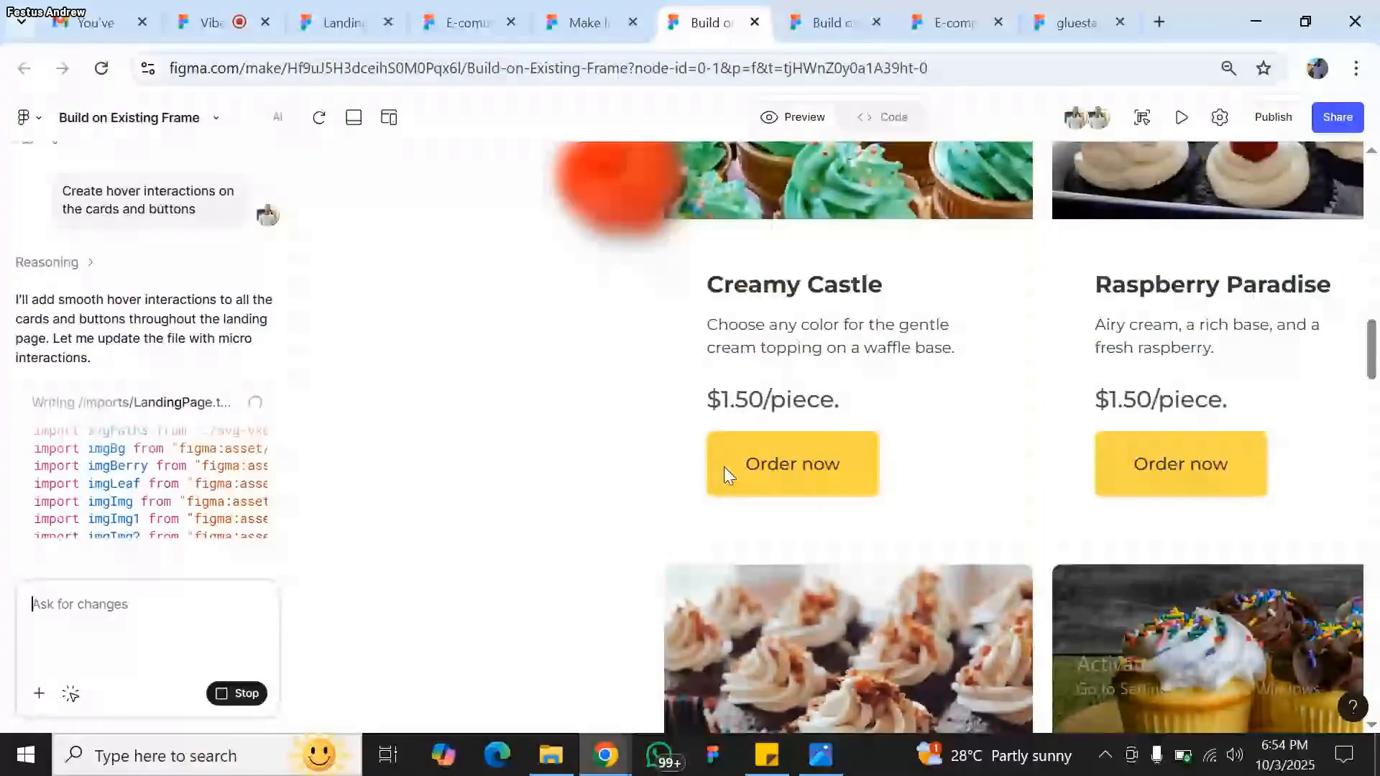
# - Look through the landing page preview from the remaining catalog cards and Instagram photos down to the baker section
pyautogui.scroll(-9, 723, 467)
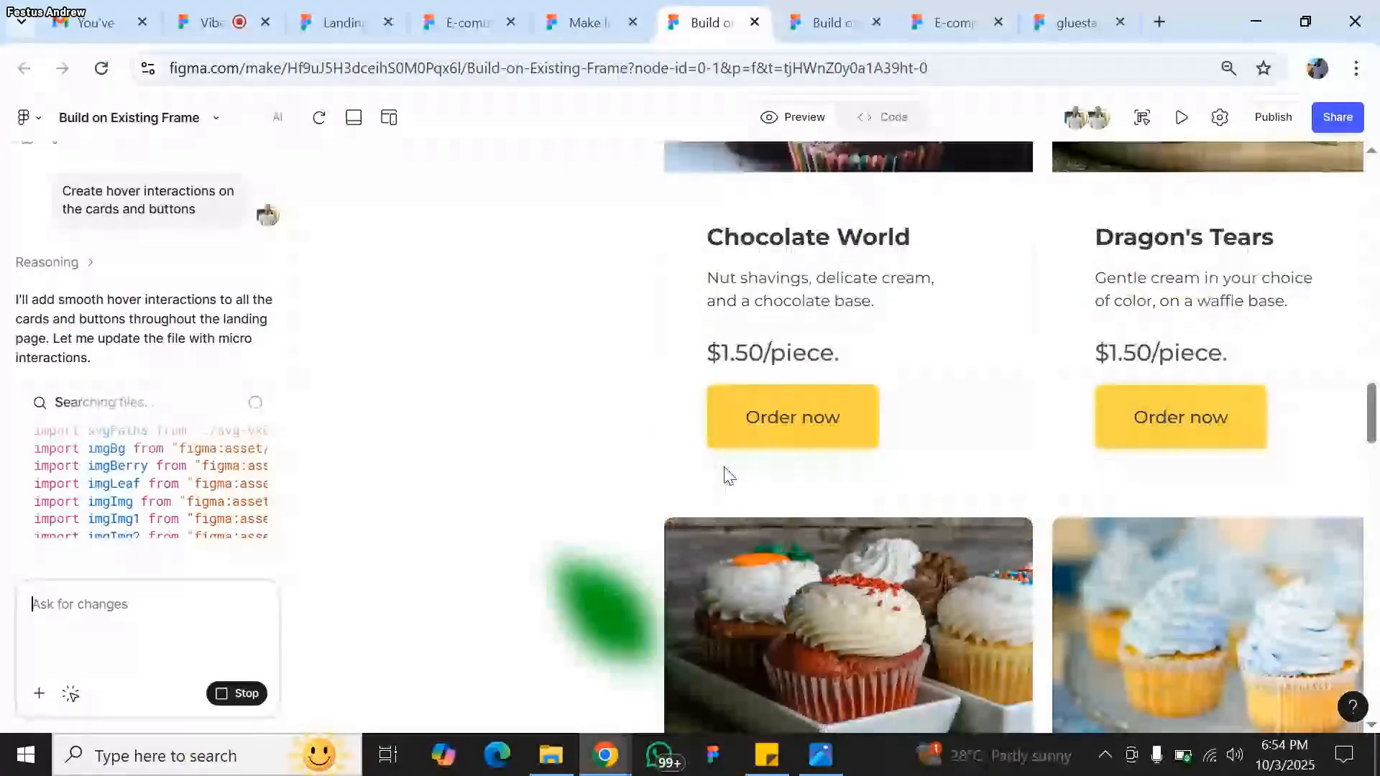
pyautogui.scroll(-1, 727, 475)
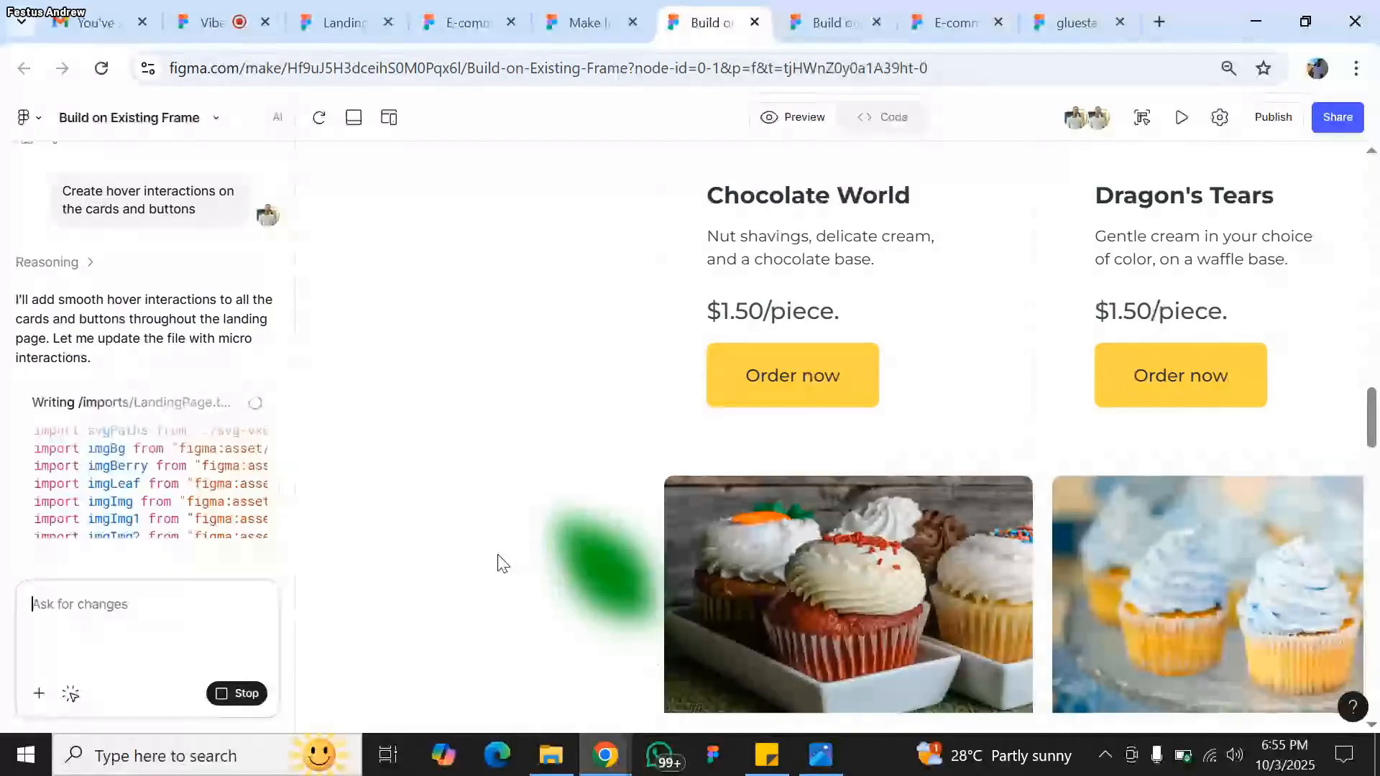
pyautogui.hscroll(7, 1125, 498)
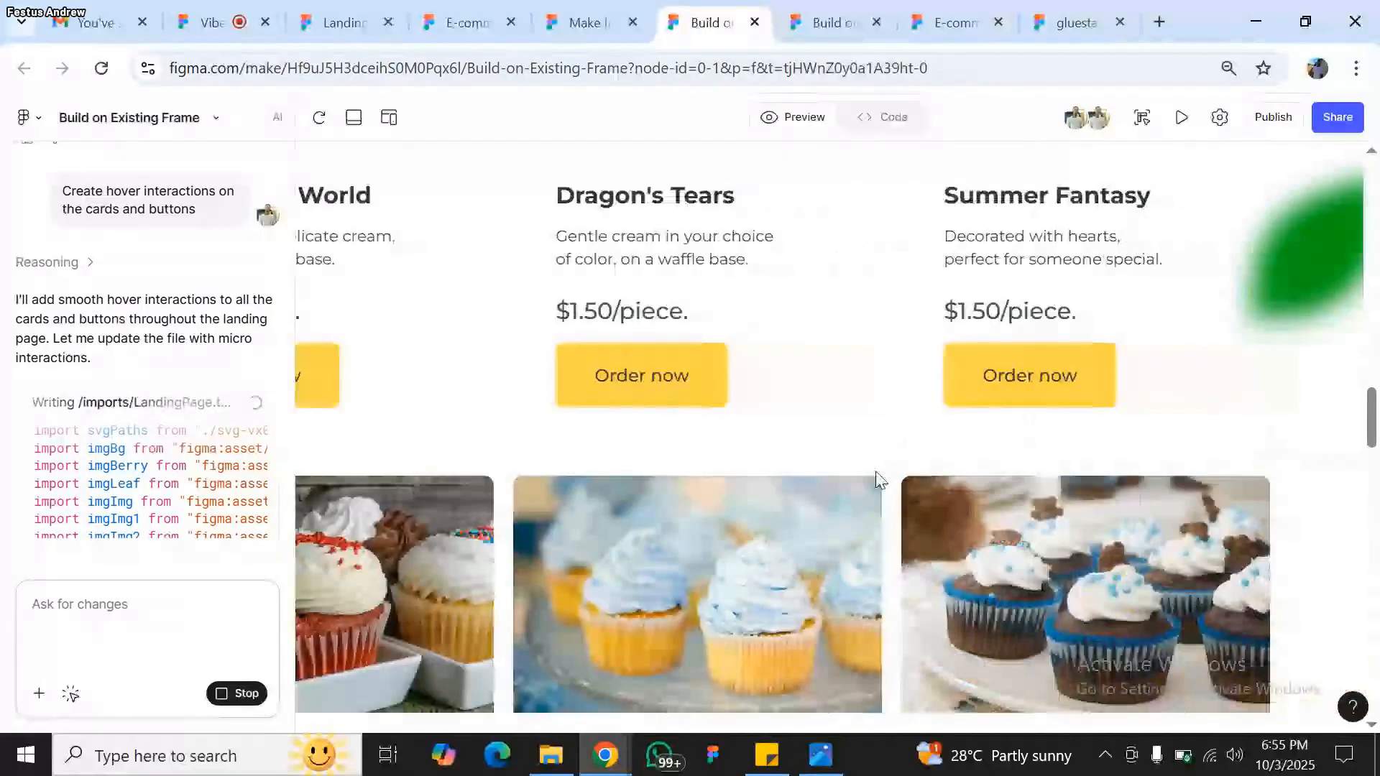
pyautogui.hscroll(-2, 878, 478)
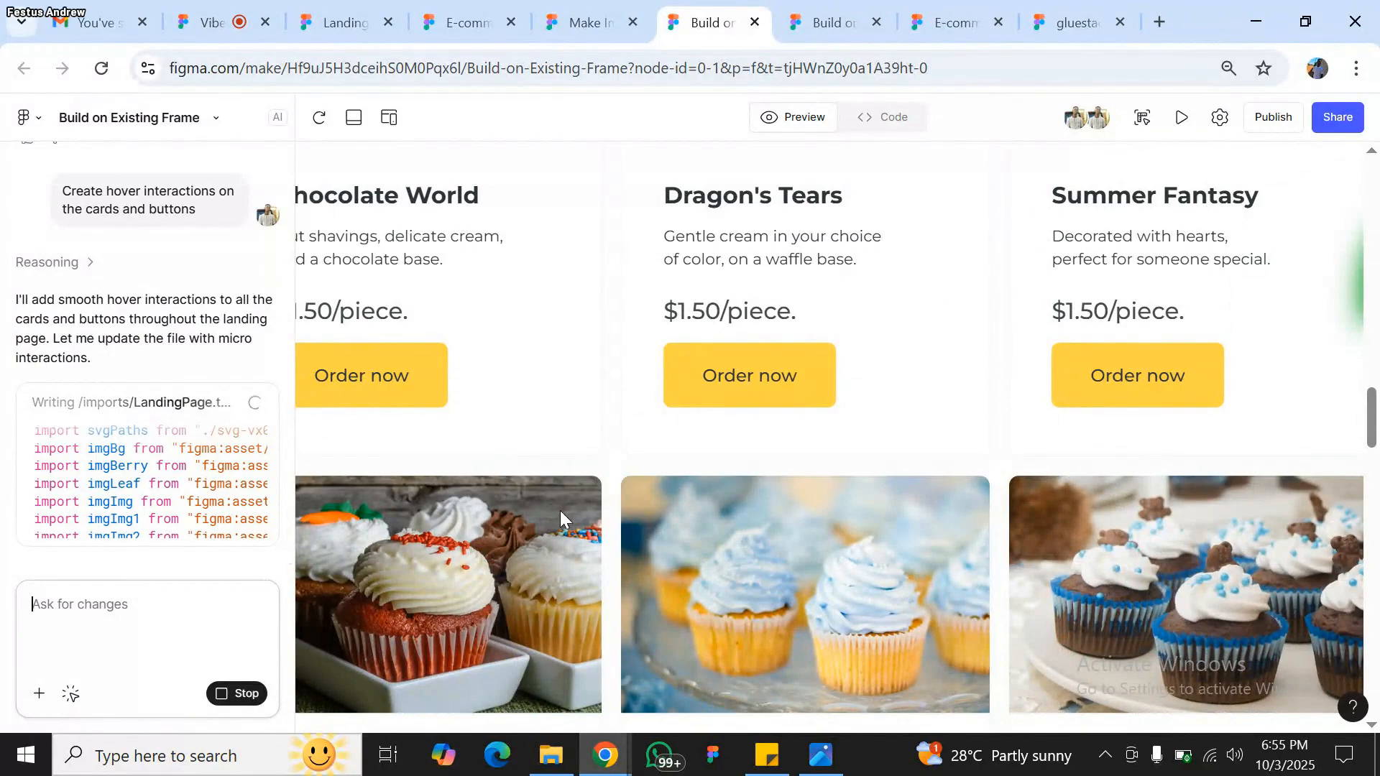
pyautogui.scroll(-3, 559, 511)
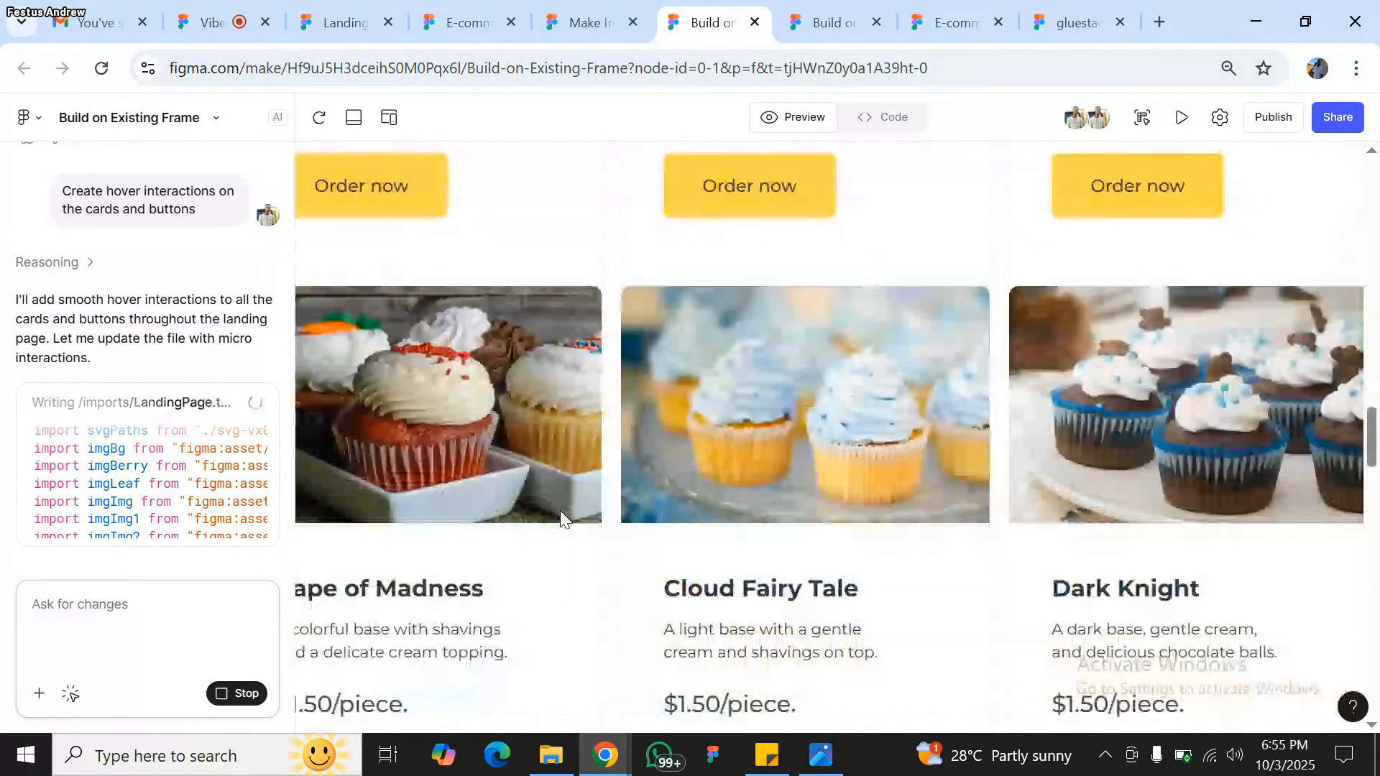
pyautogui.scroll(-9, 559, 510)
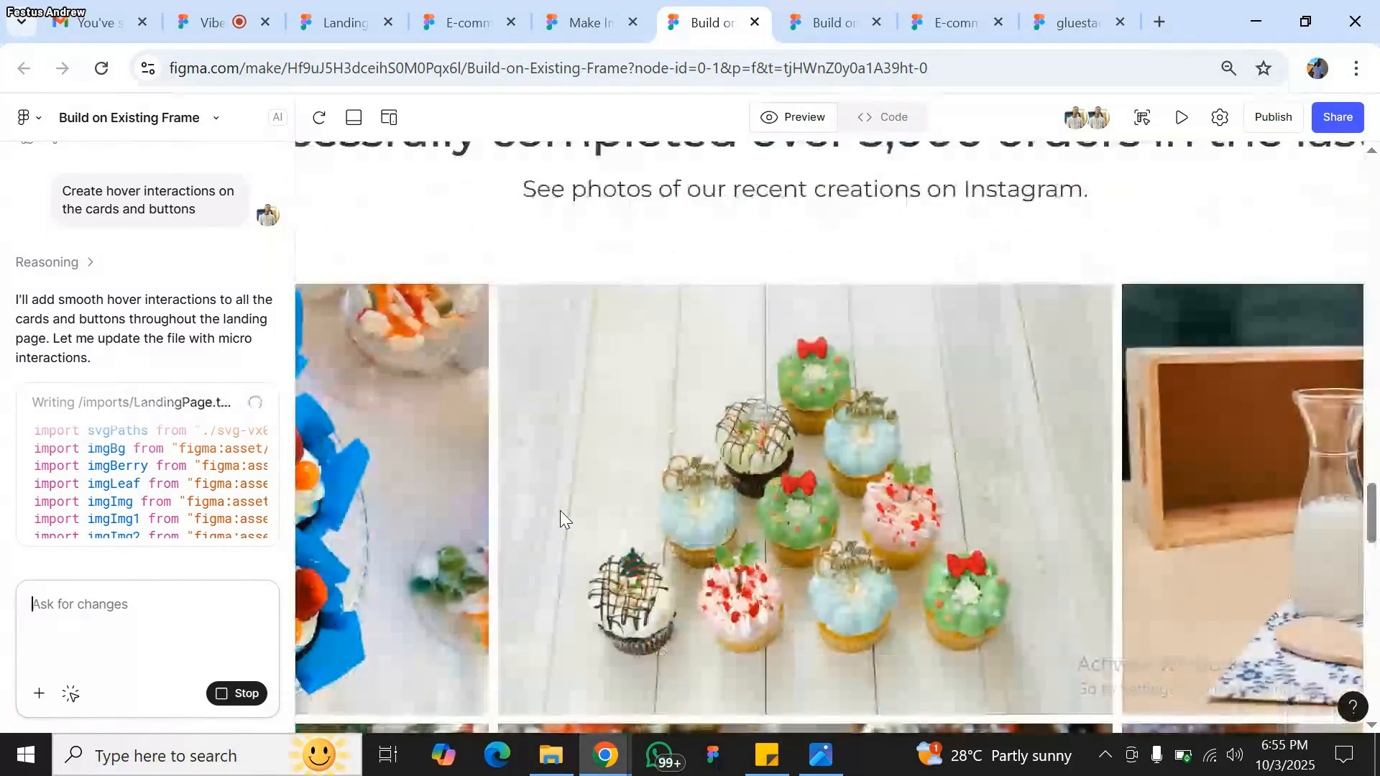
pyautogui.scroll(-8, 561, 516)
pyautogui.scroll(-10, 561, 513)
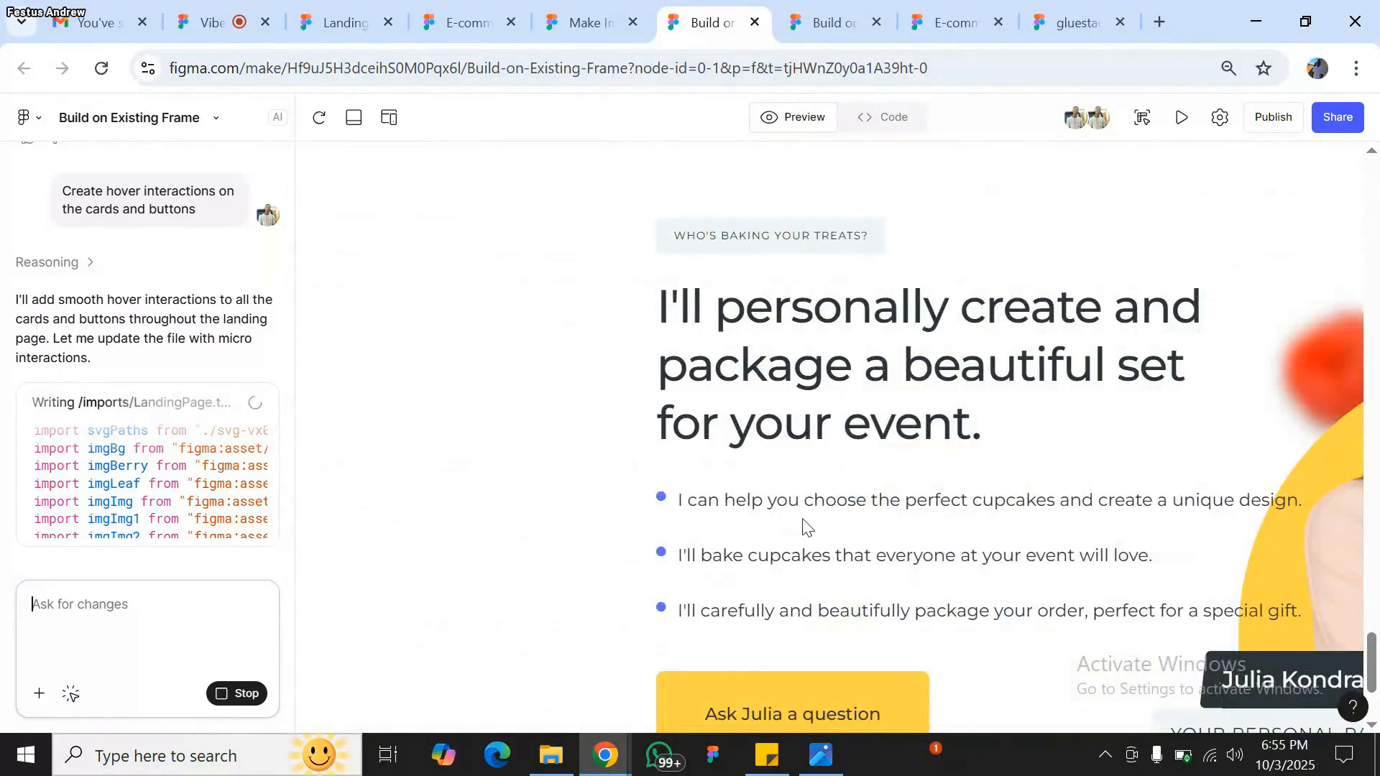
pyautogui.scroll(-3, 806, 526)
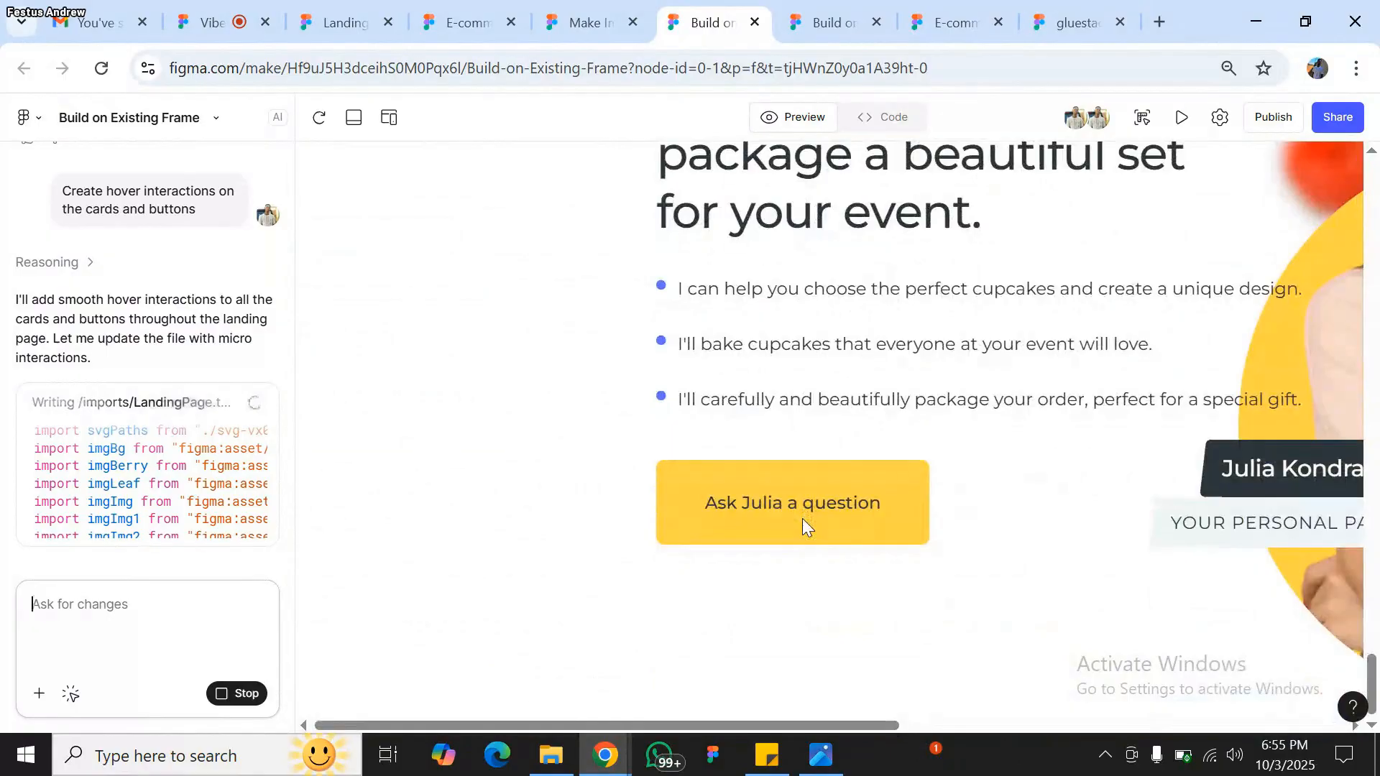
# - Examine the baker's portrait and the cupcake photo gallery while the AI finishes adding hover interactions
pyautogui.scroll(4, 802, 519)
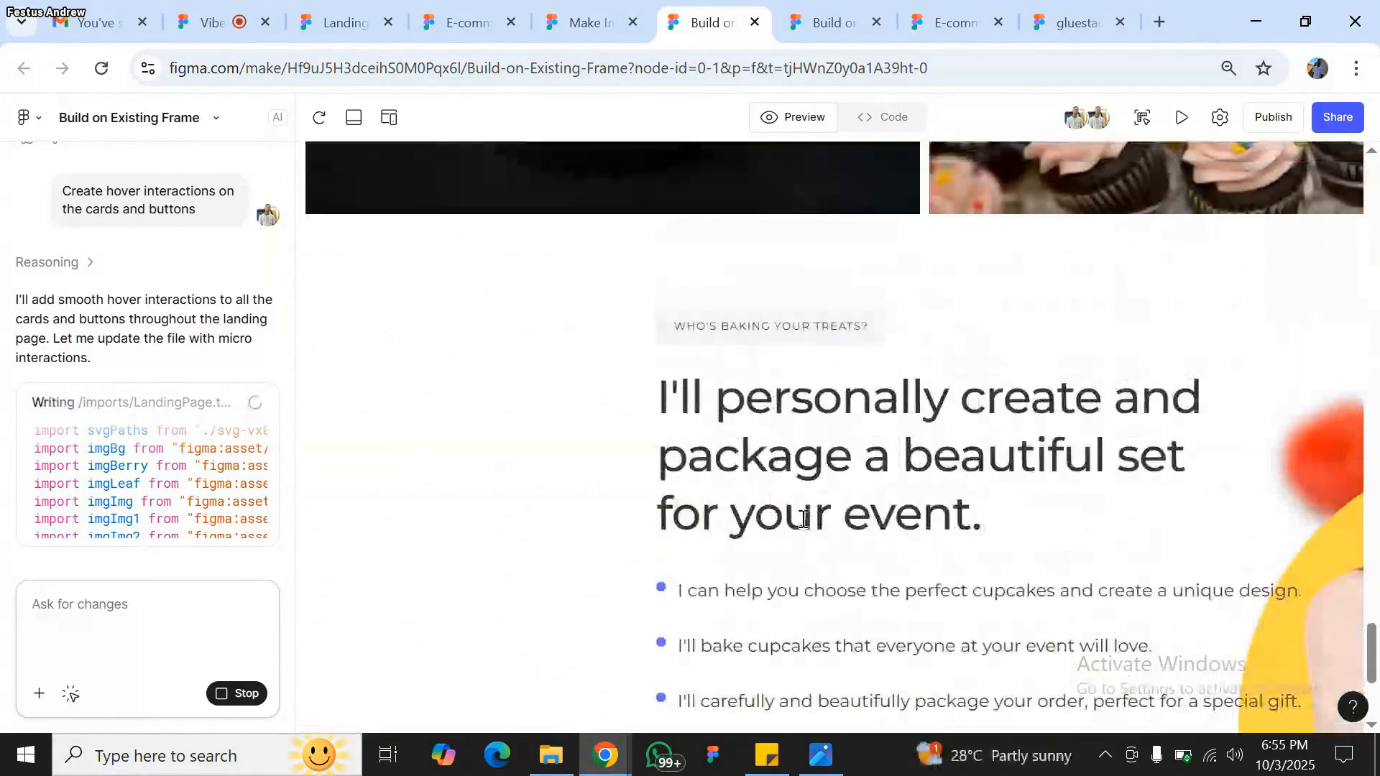
pyautogui.hscroll(5, 804, 524)
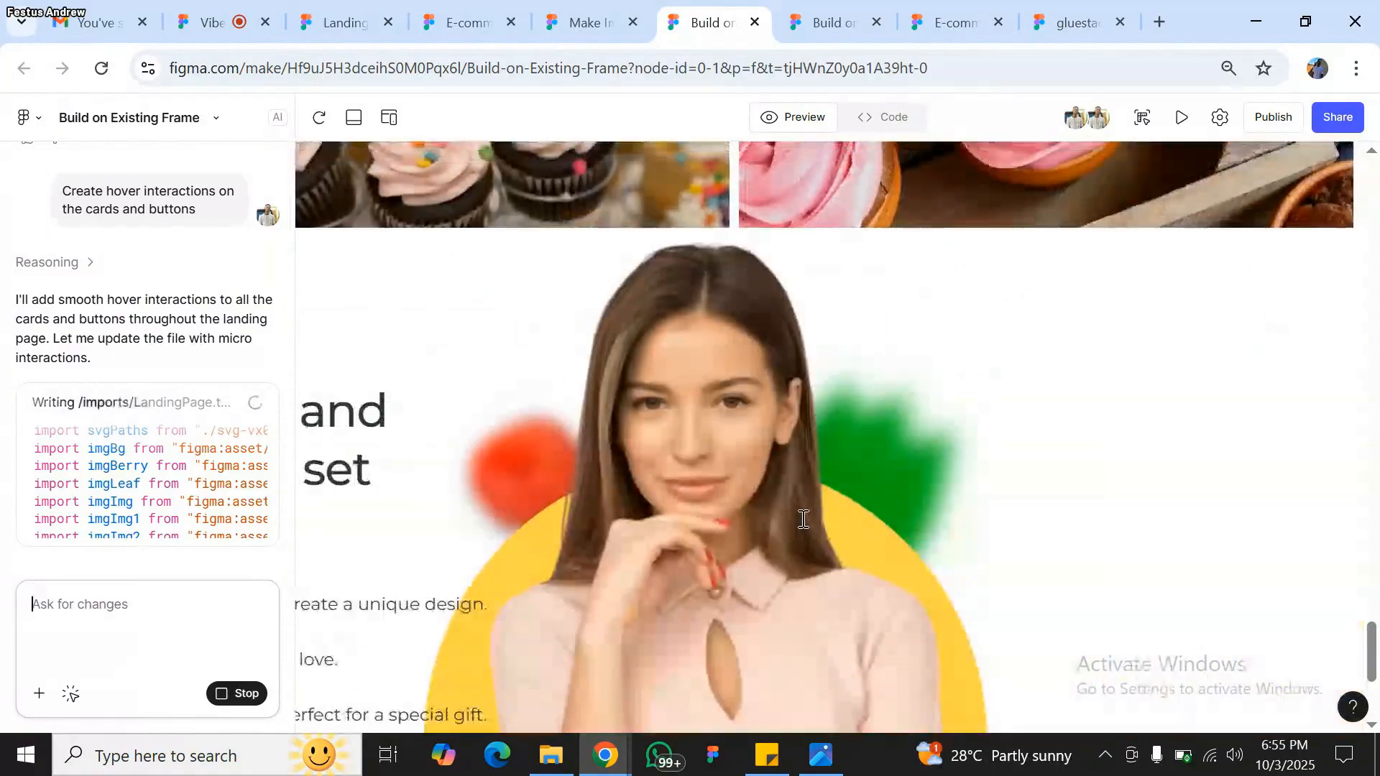
pyautogui.scroll(5, 804, 520)
pyautogui.scroll(3, 804, 519)
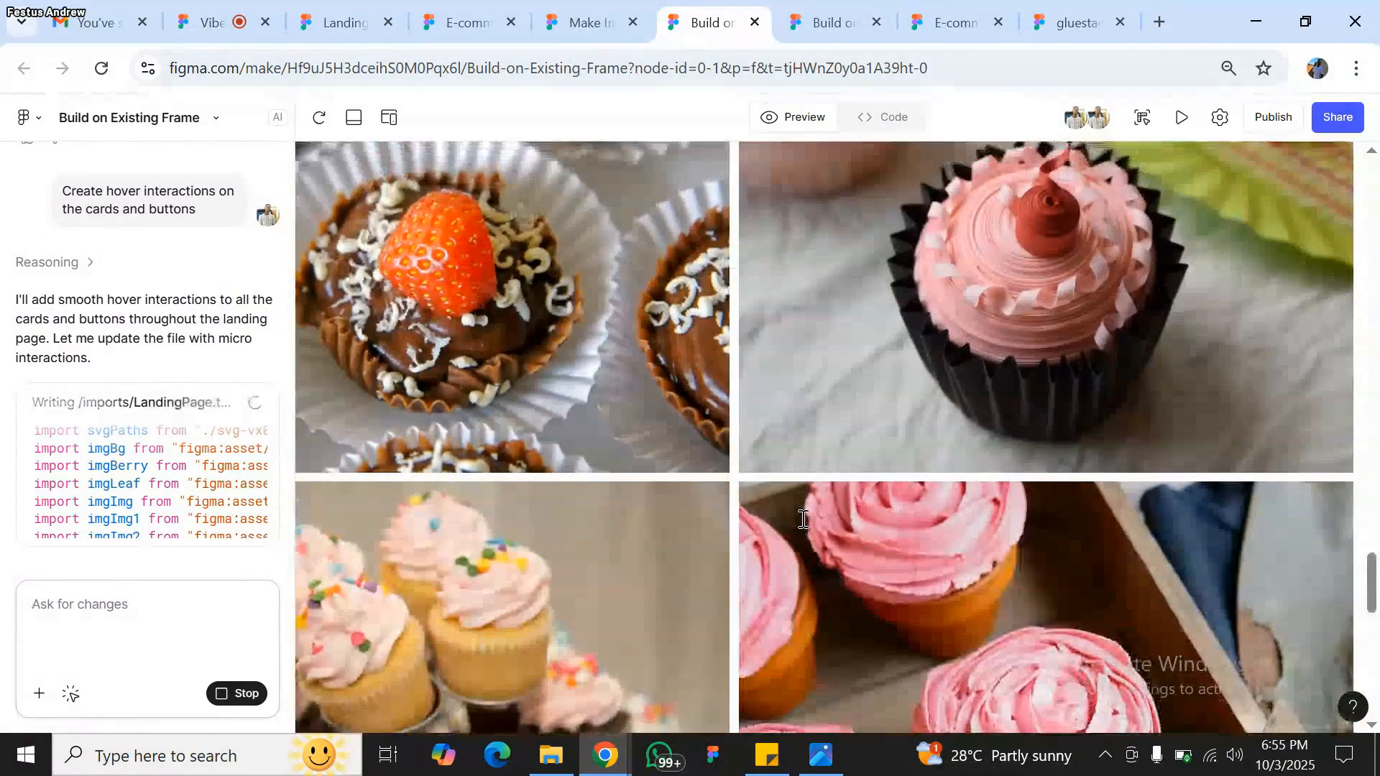
pyautogui.scroll(5, 804, 519)
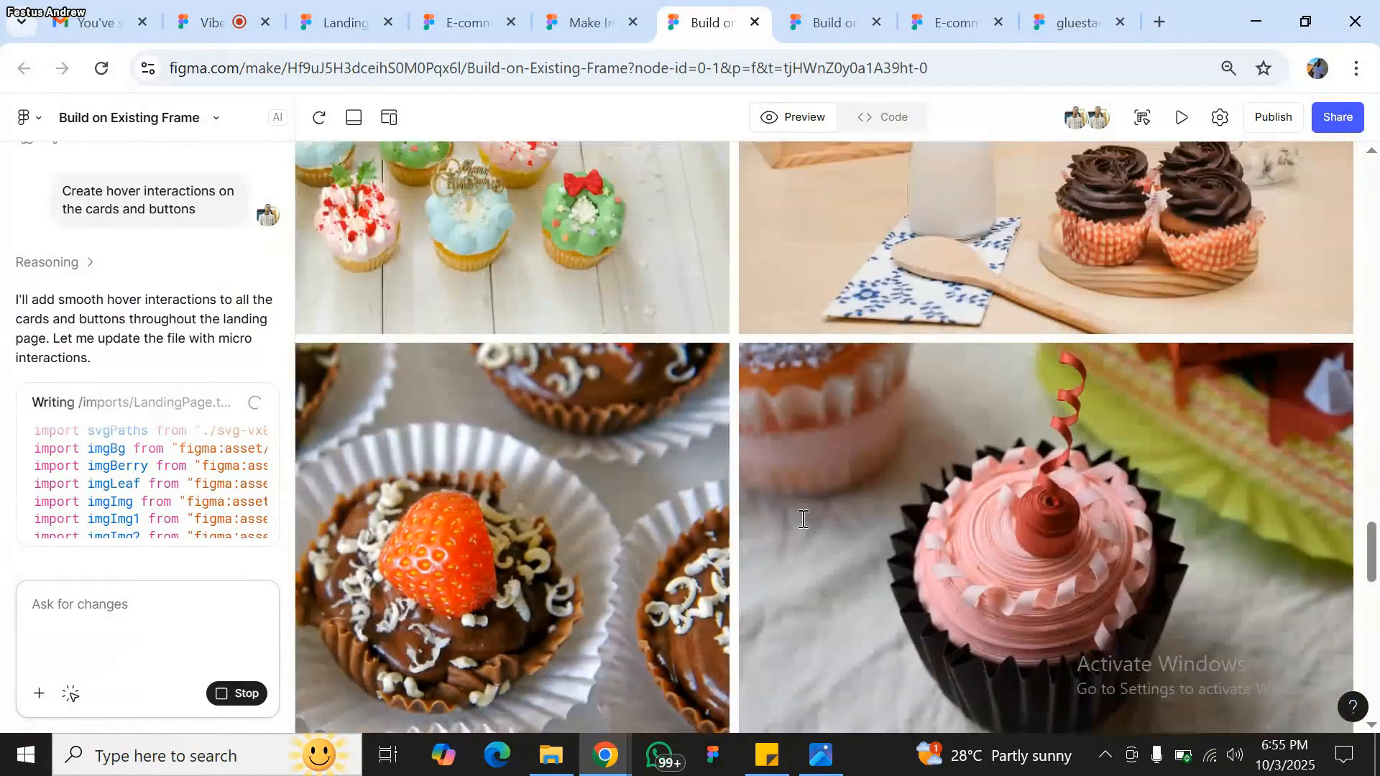
pyautogui.scroll(7, 803, 519)
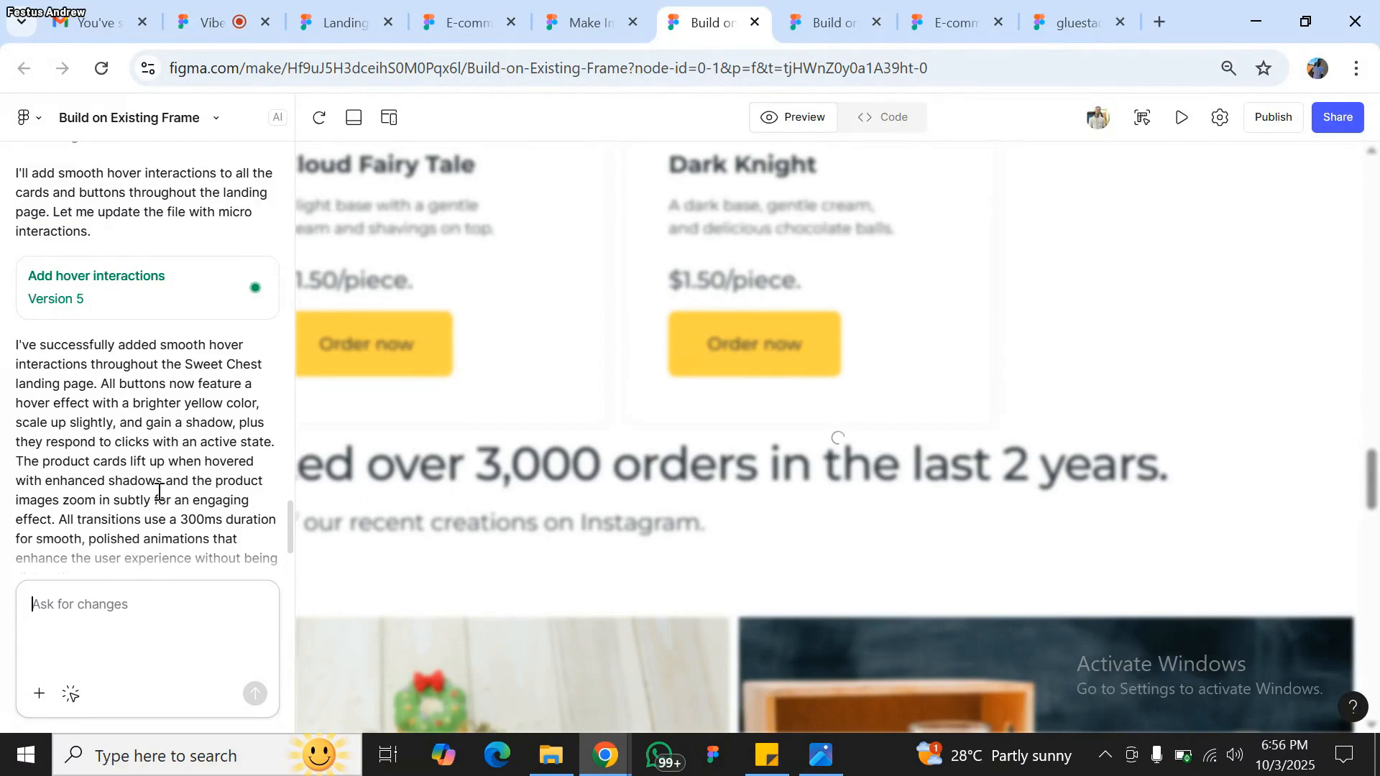
# - Check the new hover effects on the catalog cards and Order now buttons from Cape of Madness up to Creamy Castle
pyautogui.hscroll(-10, 745, 477)
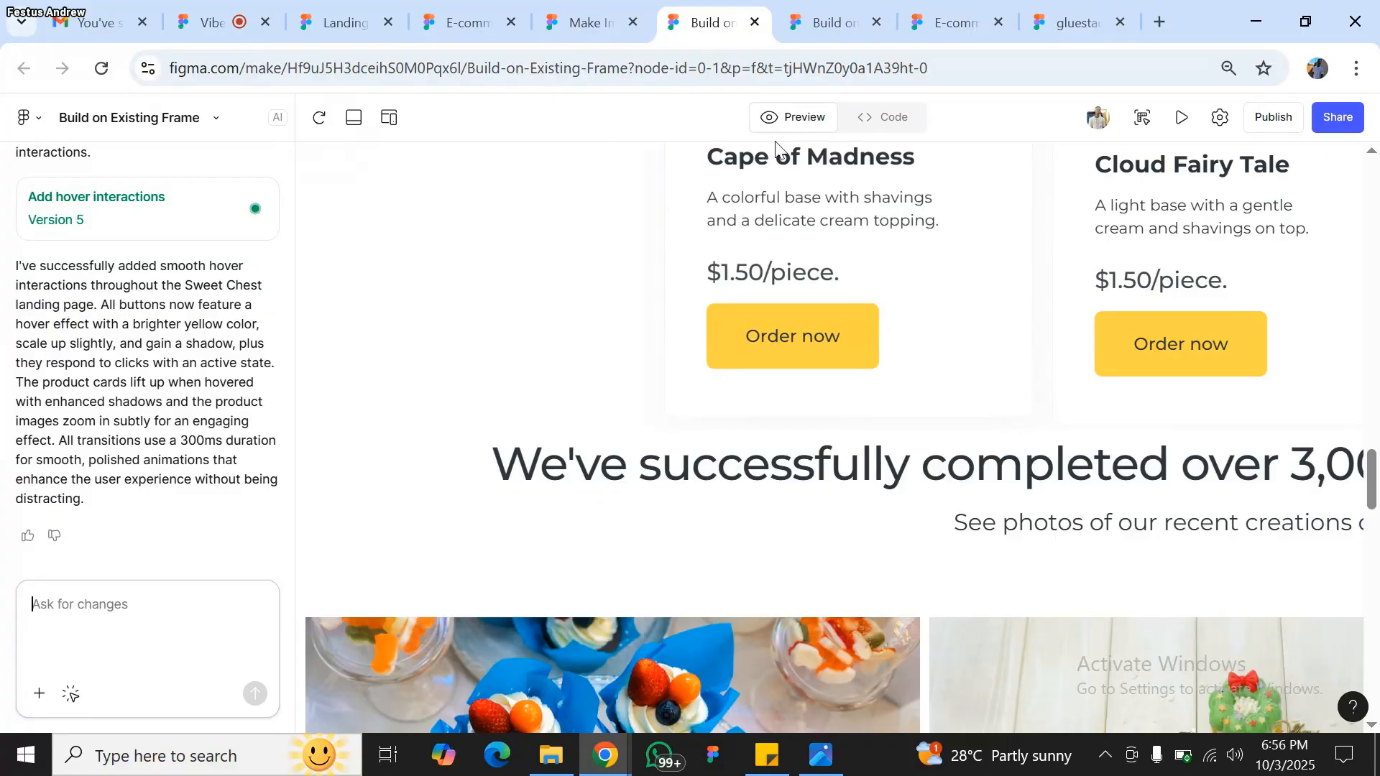
pyautogui.scroll(5, 786, 280)
pyautogui.scroll(3, 786, 280)
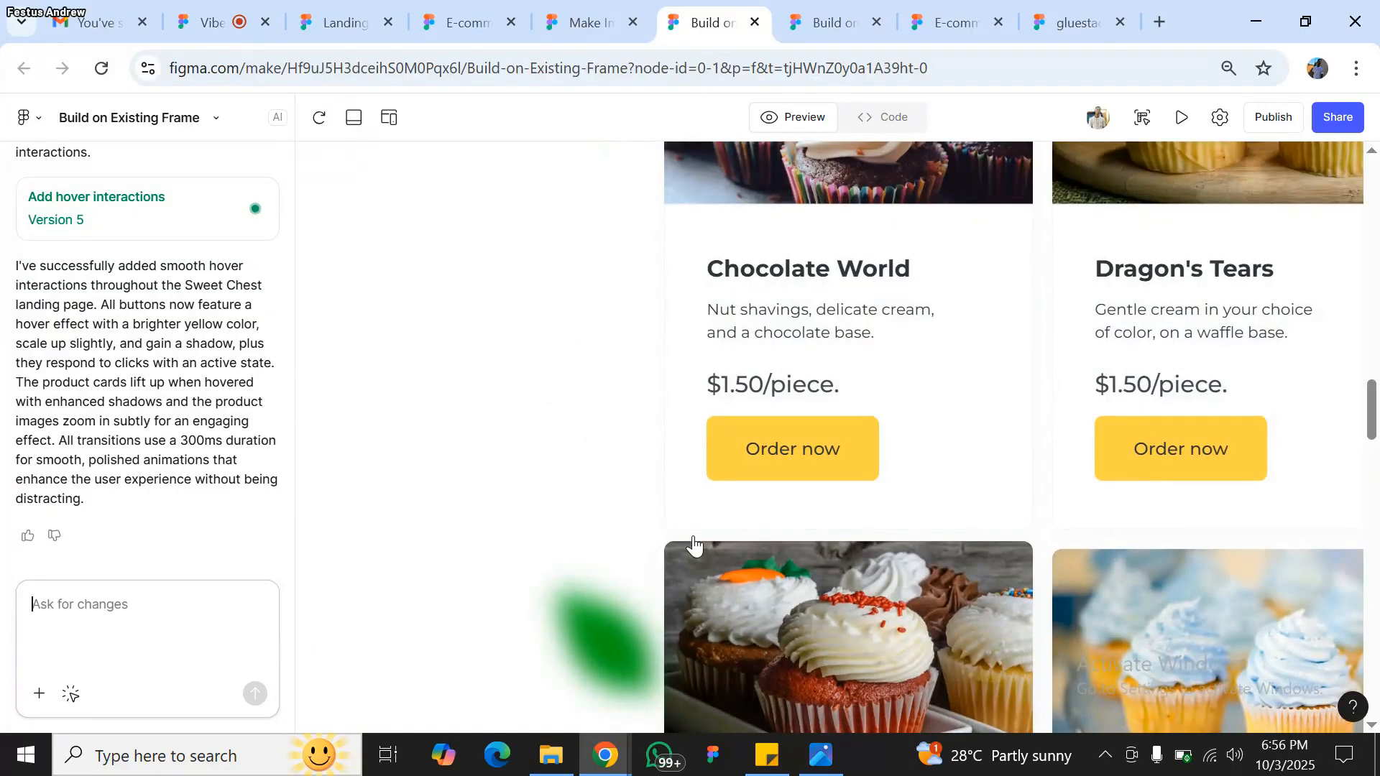
pyautogui.scroll(-2, 692, 550)
pyautogui.scroll(-4, 729, 555)
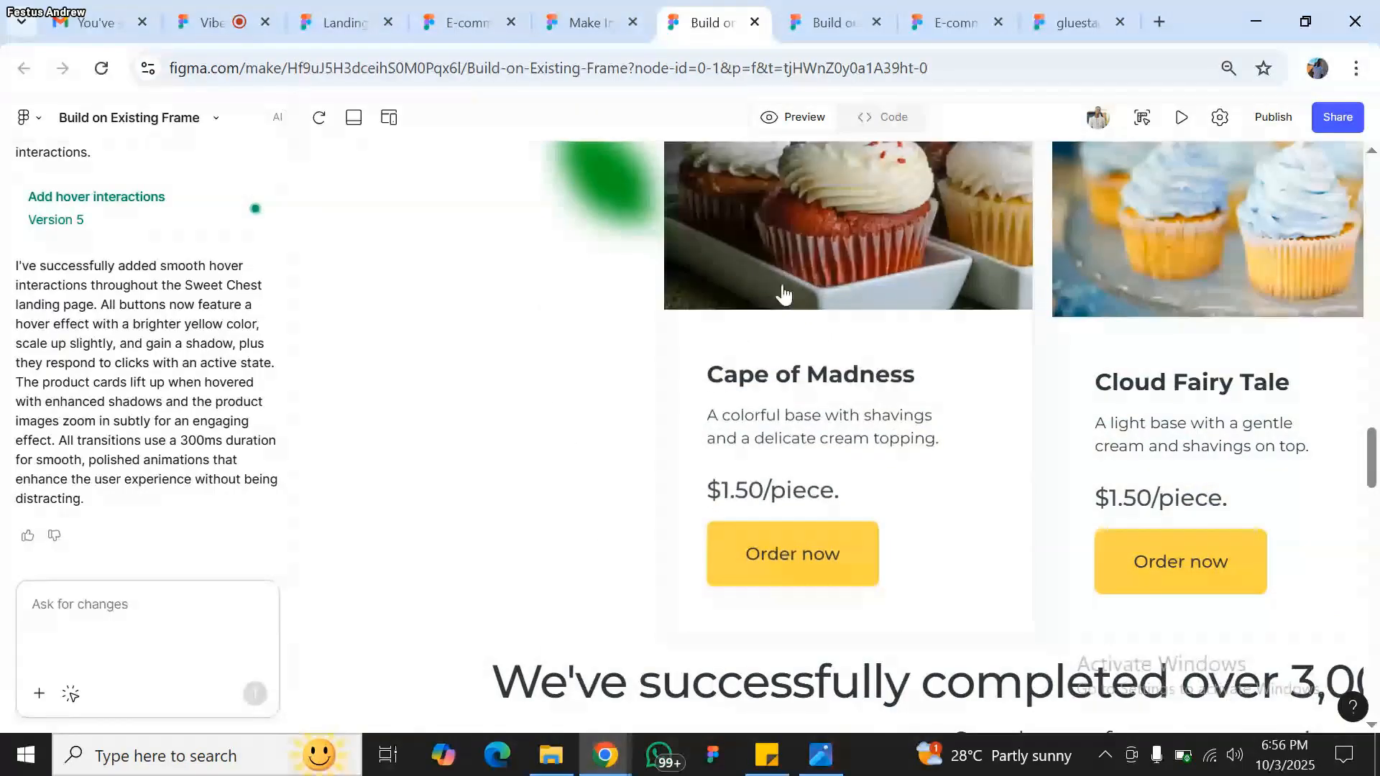
pyautogui.scroll(4, 595, 336)
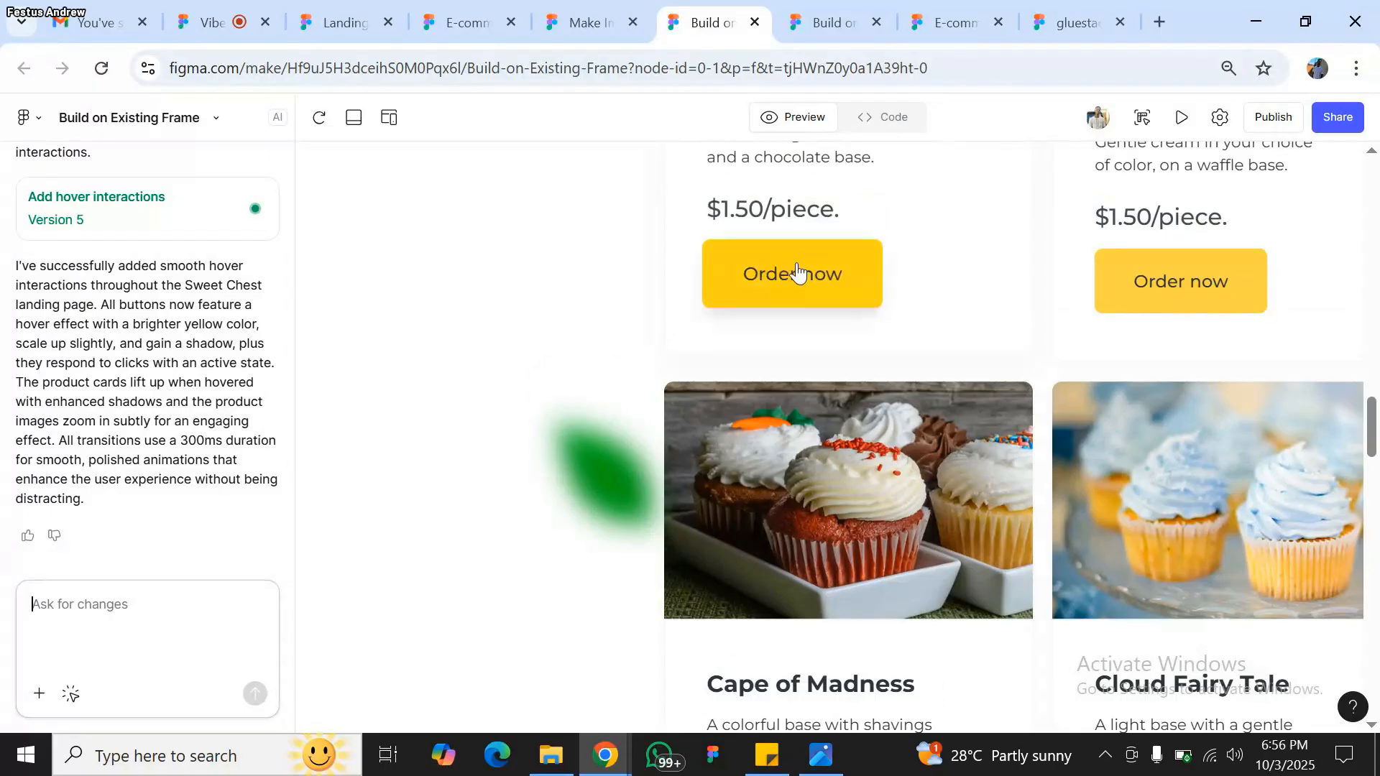
pyautogui.scroll(5, 796, 270)
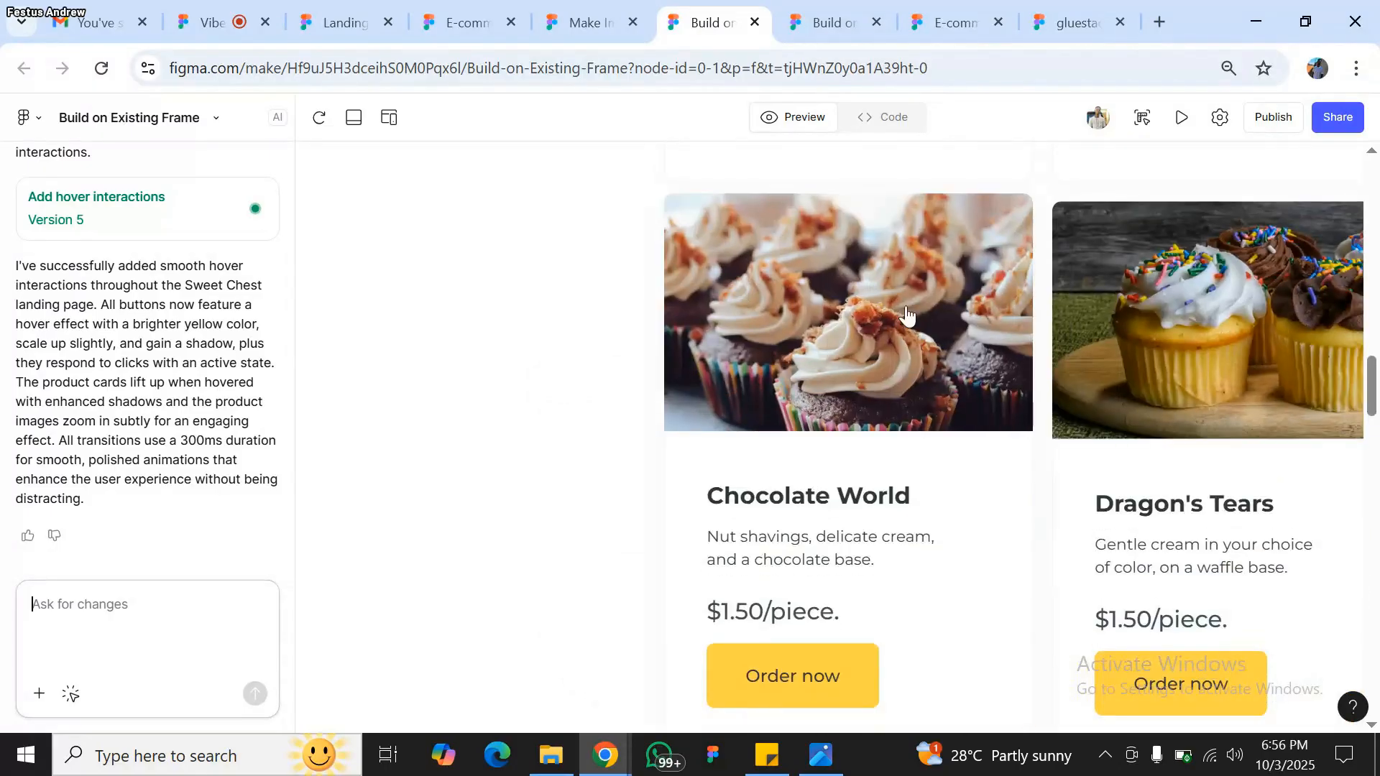
pyautogui.scroll(3, 702, 206)
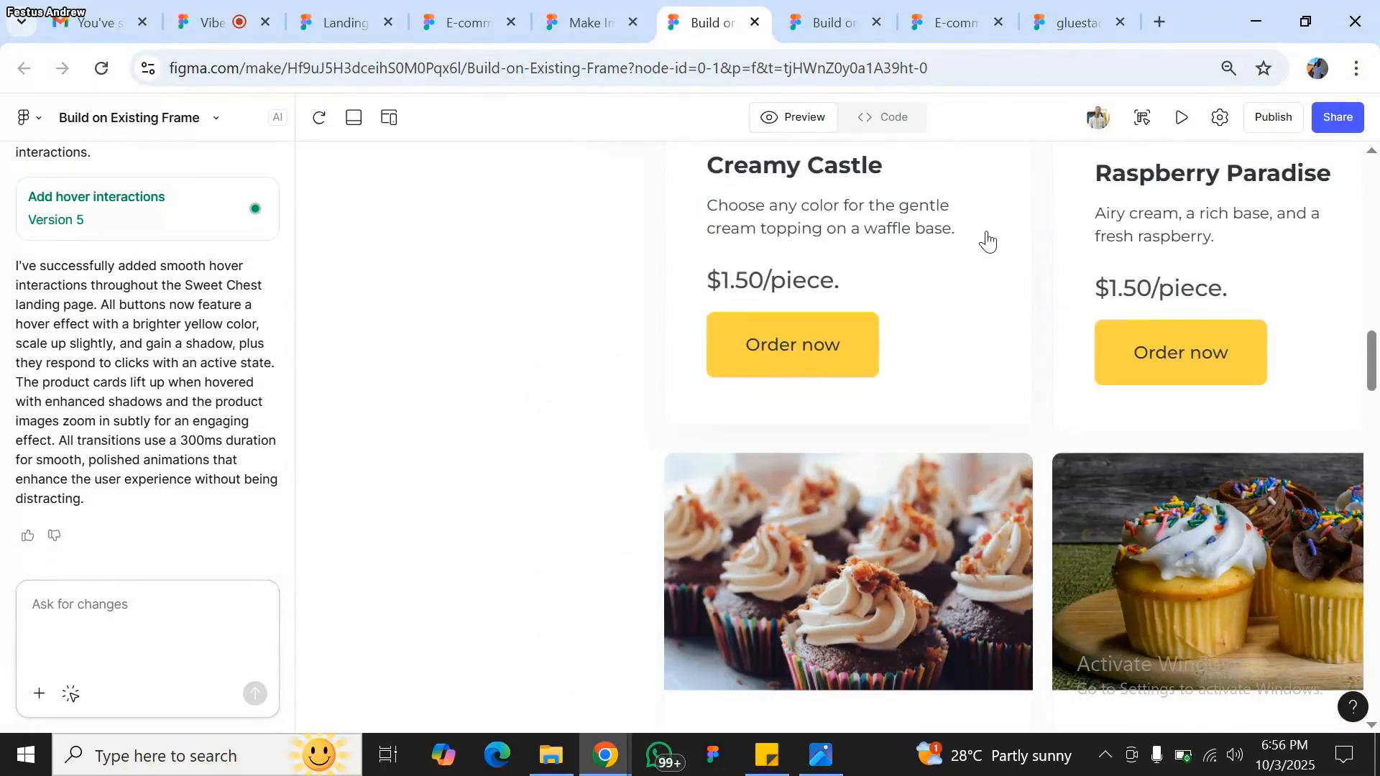
pyautogui.scroll(5, 988, 241)
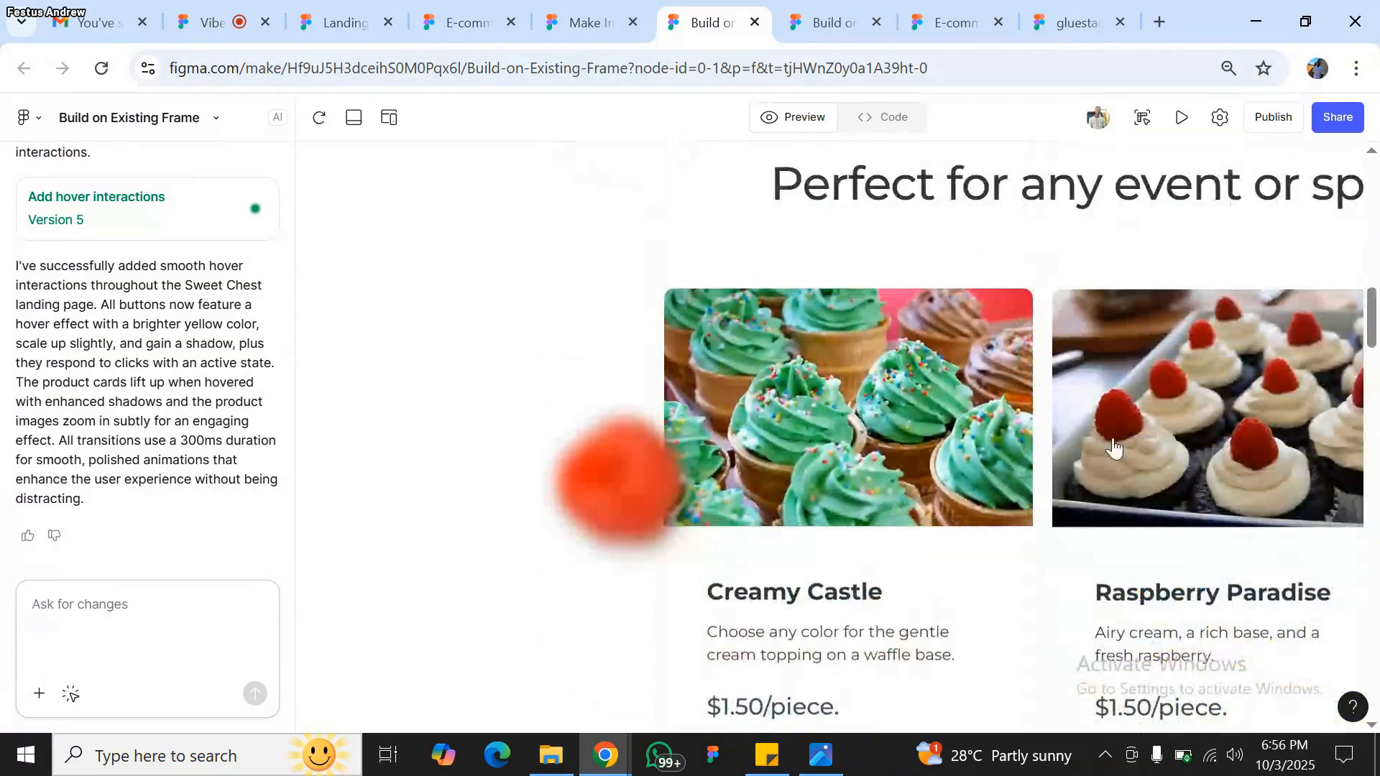
# - Check the Raspberry Paradise and Firework cards, plus the hero section with its View our catalog button, in the preview
pyautogui.hscroll(10, 586, 400)
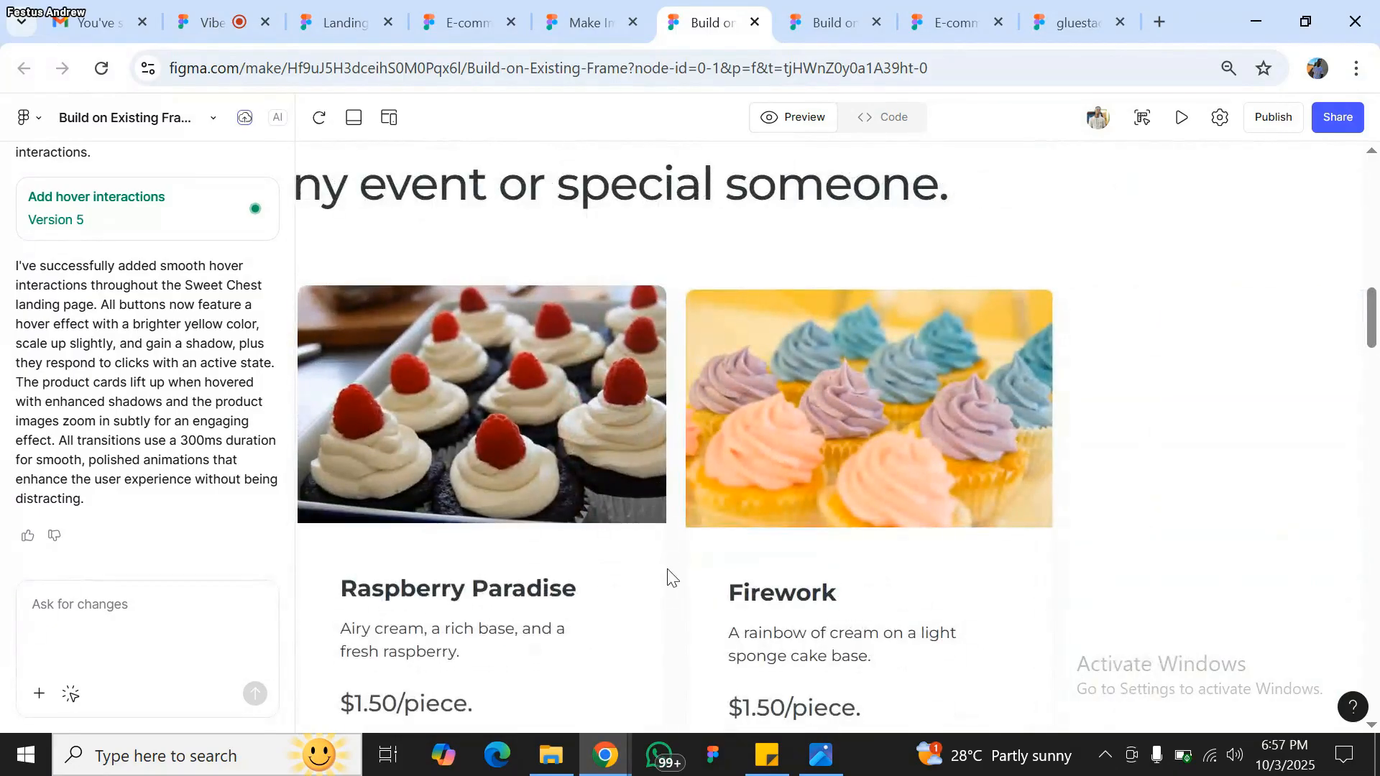
pyautogui.hscroll(-1, 668, 575)
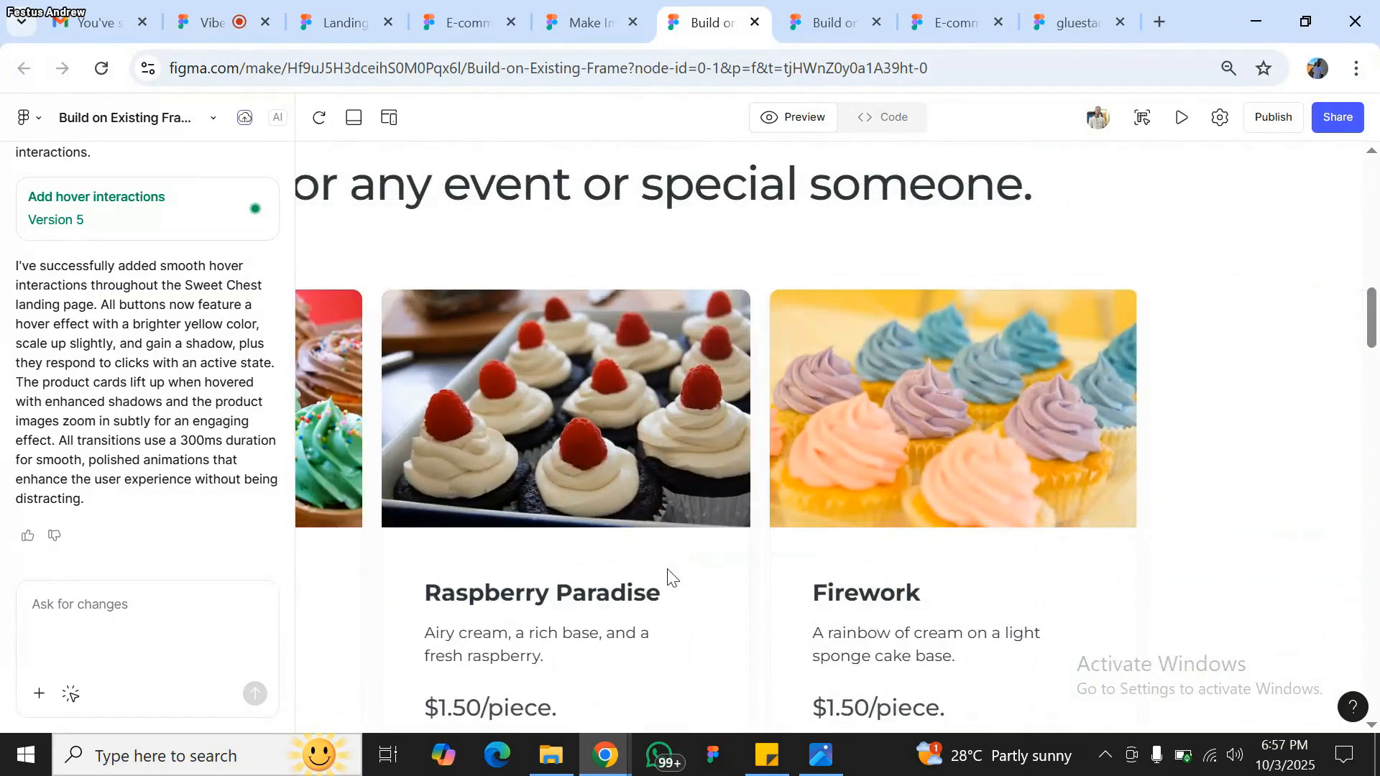
pyautogui.hscroll(-2, 668, 575)
pyautogui.scroll(10, 668, 575)
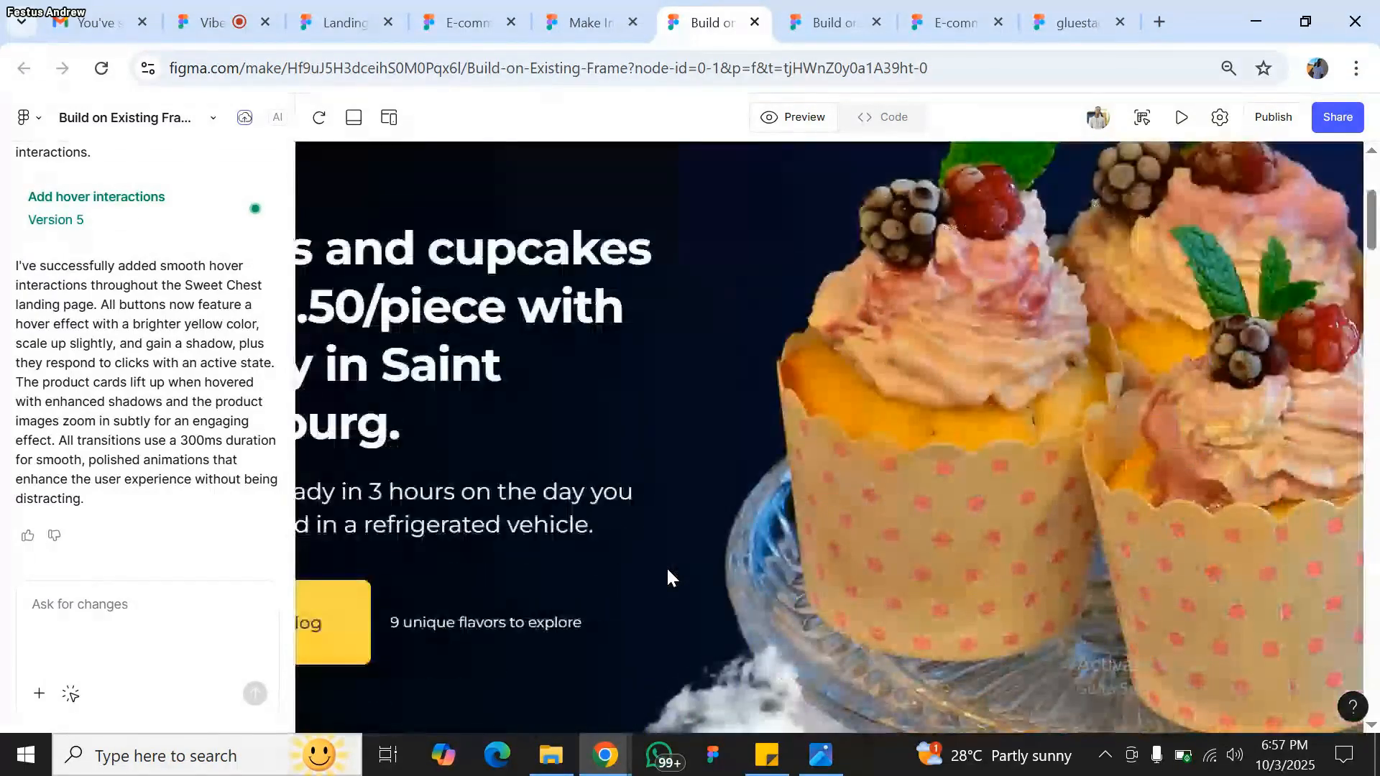
pyautogui.scroll(-1, 668, 576)
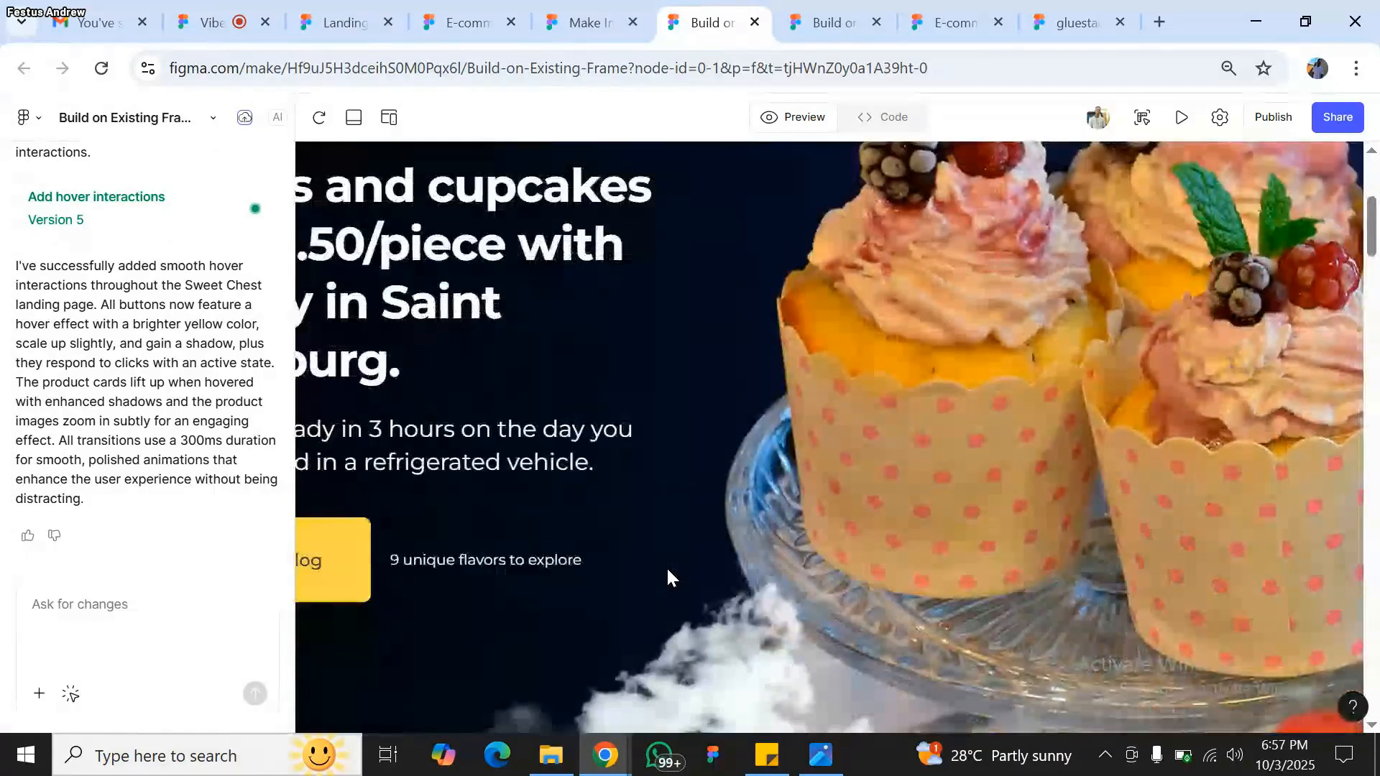
pyautogui.hscroll(-3, 667, 575)
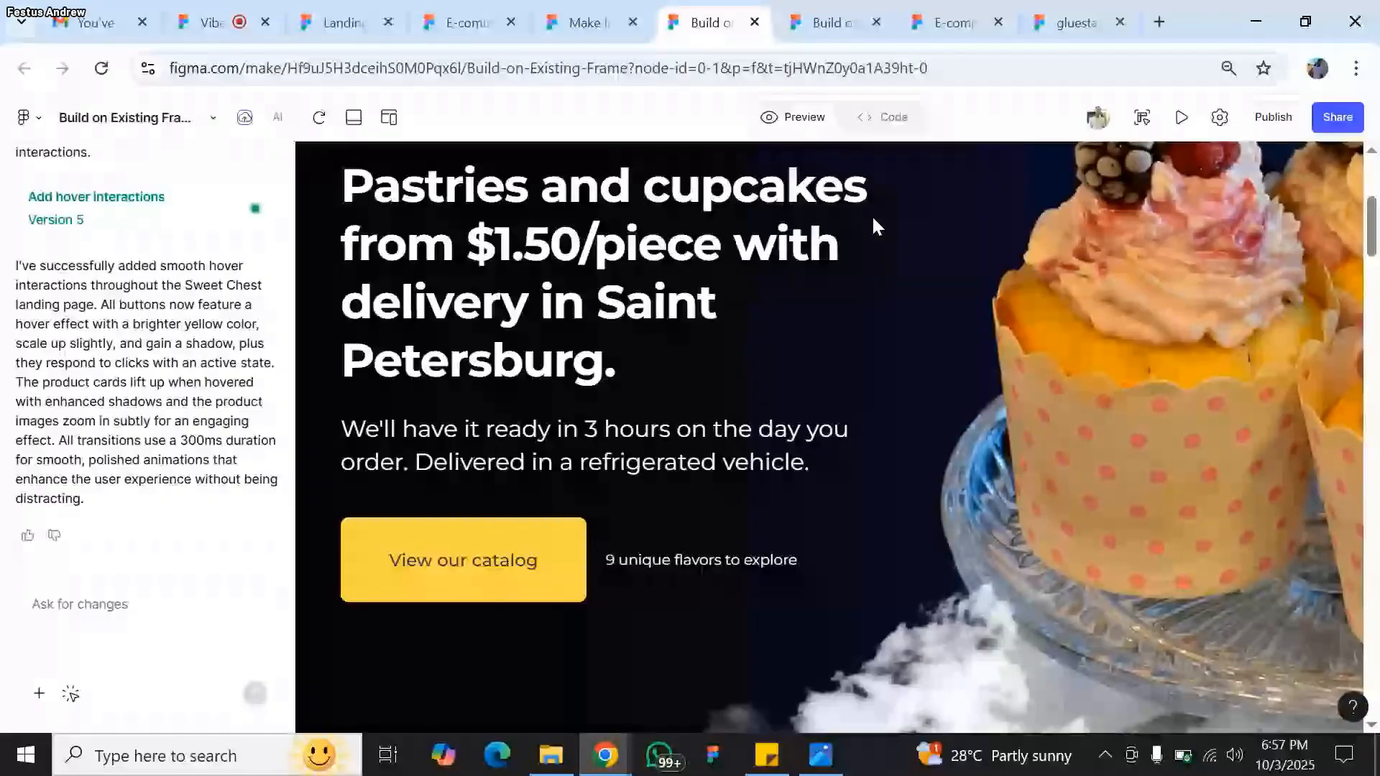
# - Publish Build on Existing Frame to its figma.site address and open the live site
pyautogui.click(1273, 118)
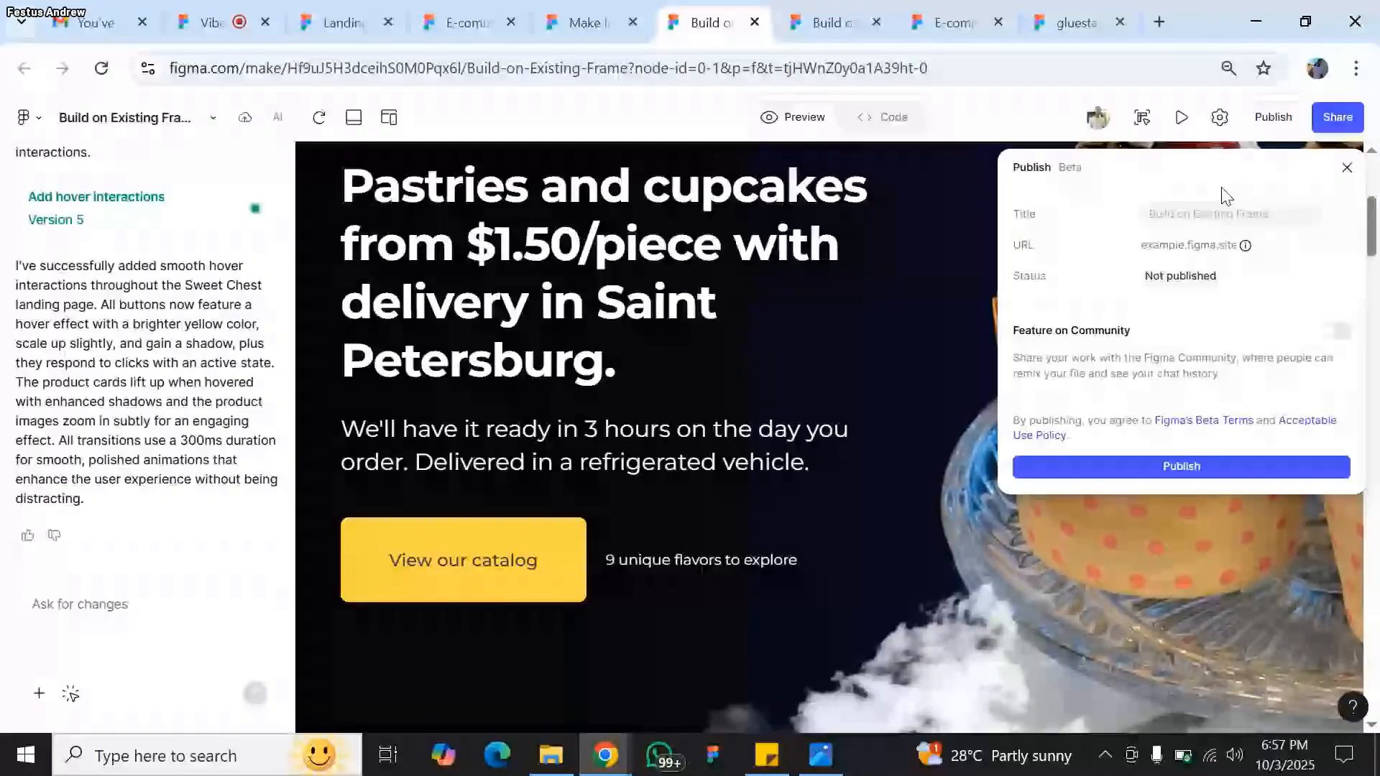
pyautogui.click(1196, 471)
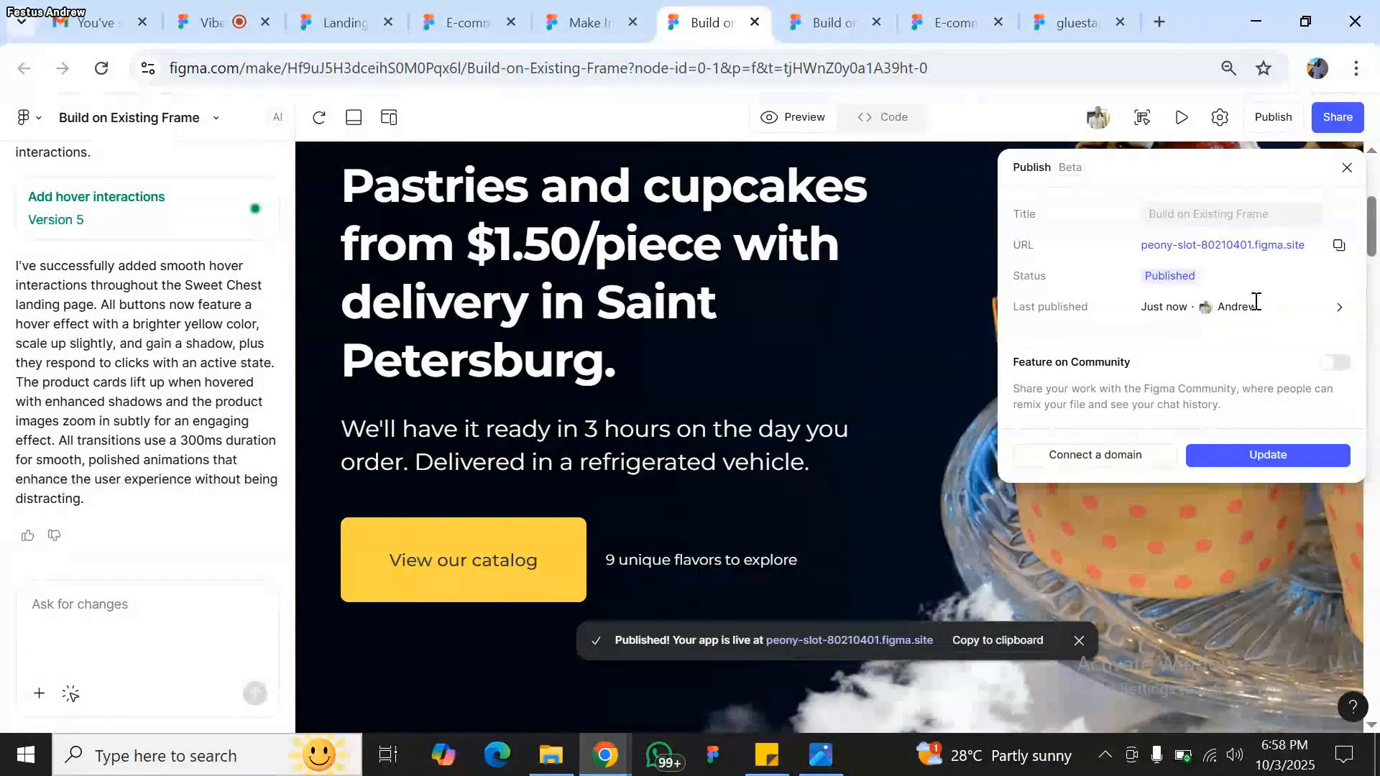
pyautogui.click(1284, 255)
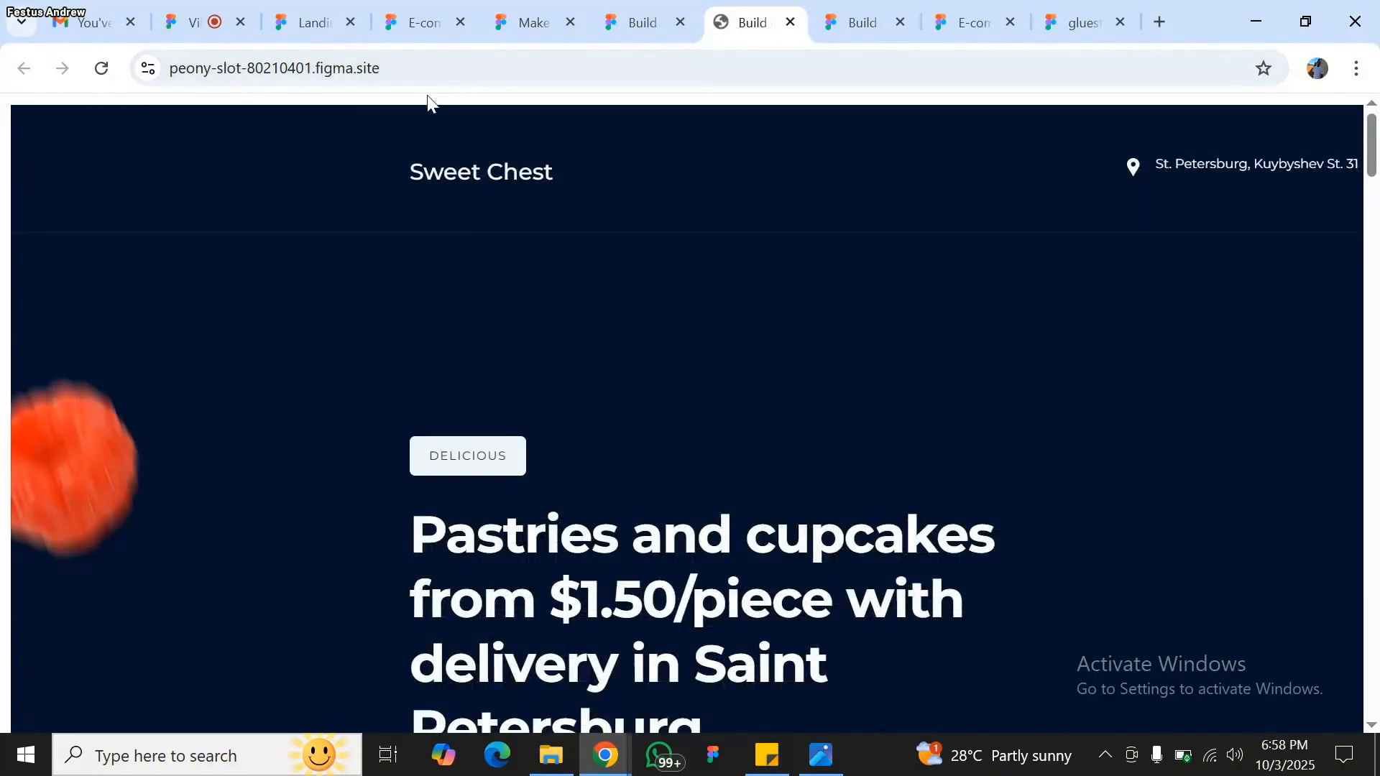
# - Look over the header and hero section of the published Sweet Chest site across its full width
pyautogui.hscroll(8, 718, 363)
pyautogui.hscroll(-7, 719, 363)
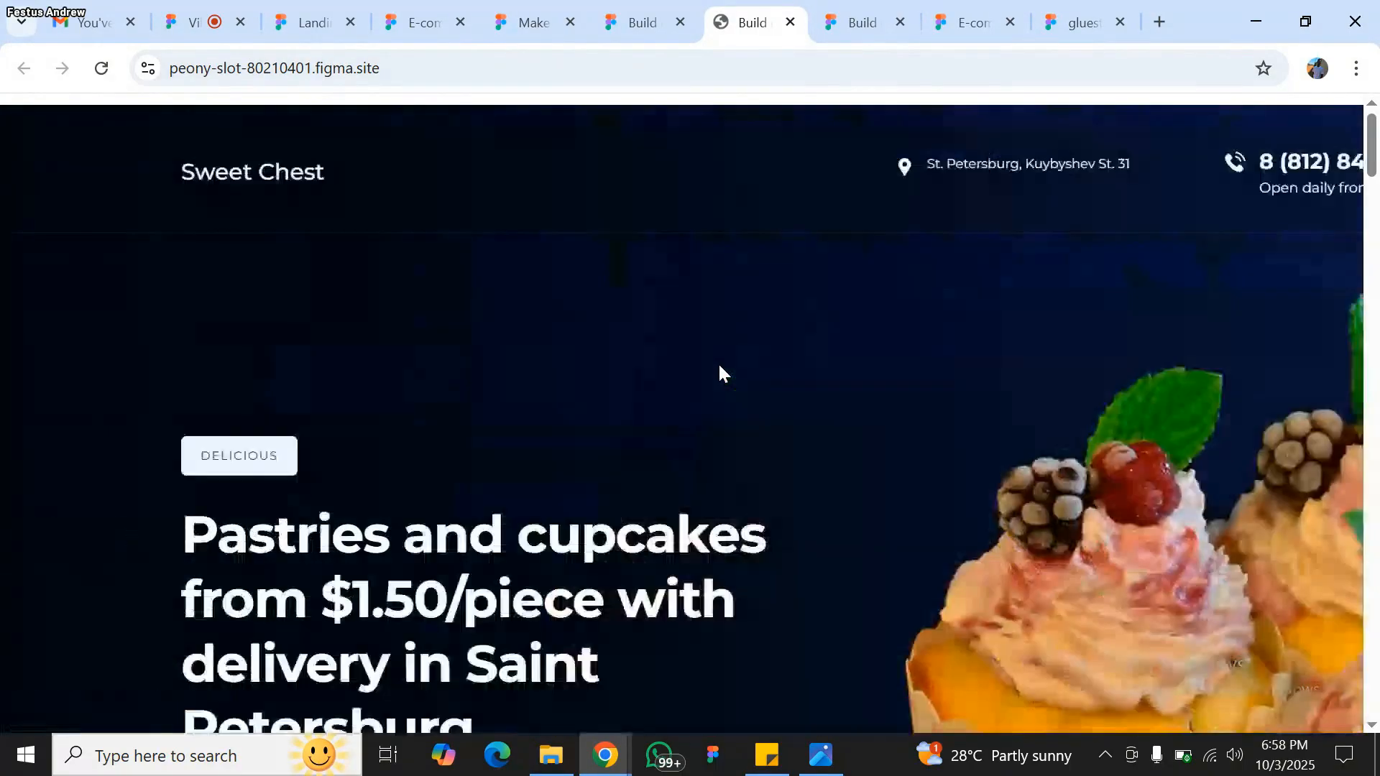
pyautogui.scroll(-5, 718, 363)
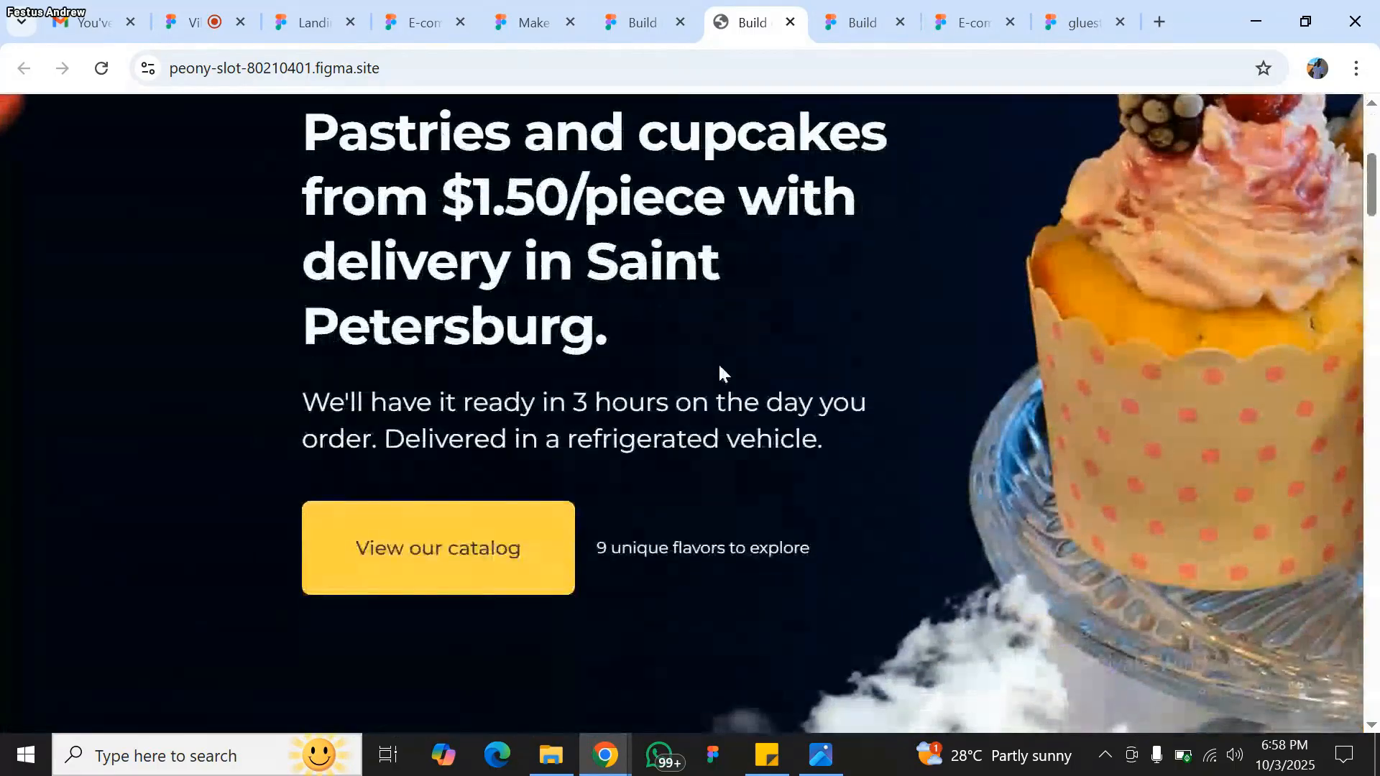
pyautogui.hscroll(8, 719, 373)
pyautogui.hscroll(-3, 719, 364)
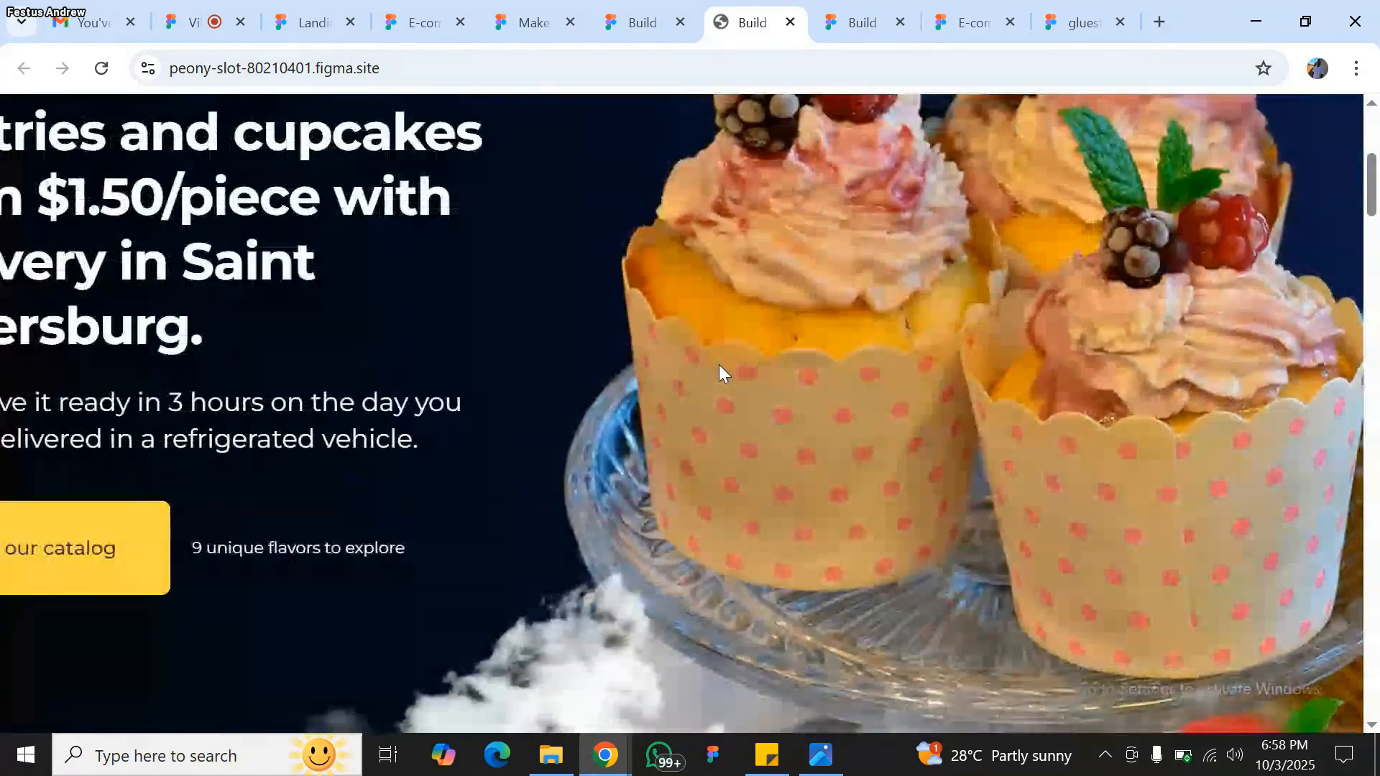
pyautogui.hscroll(-6, 718, 364)
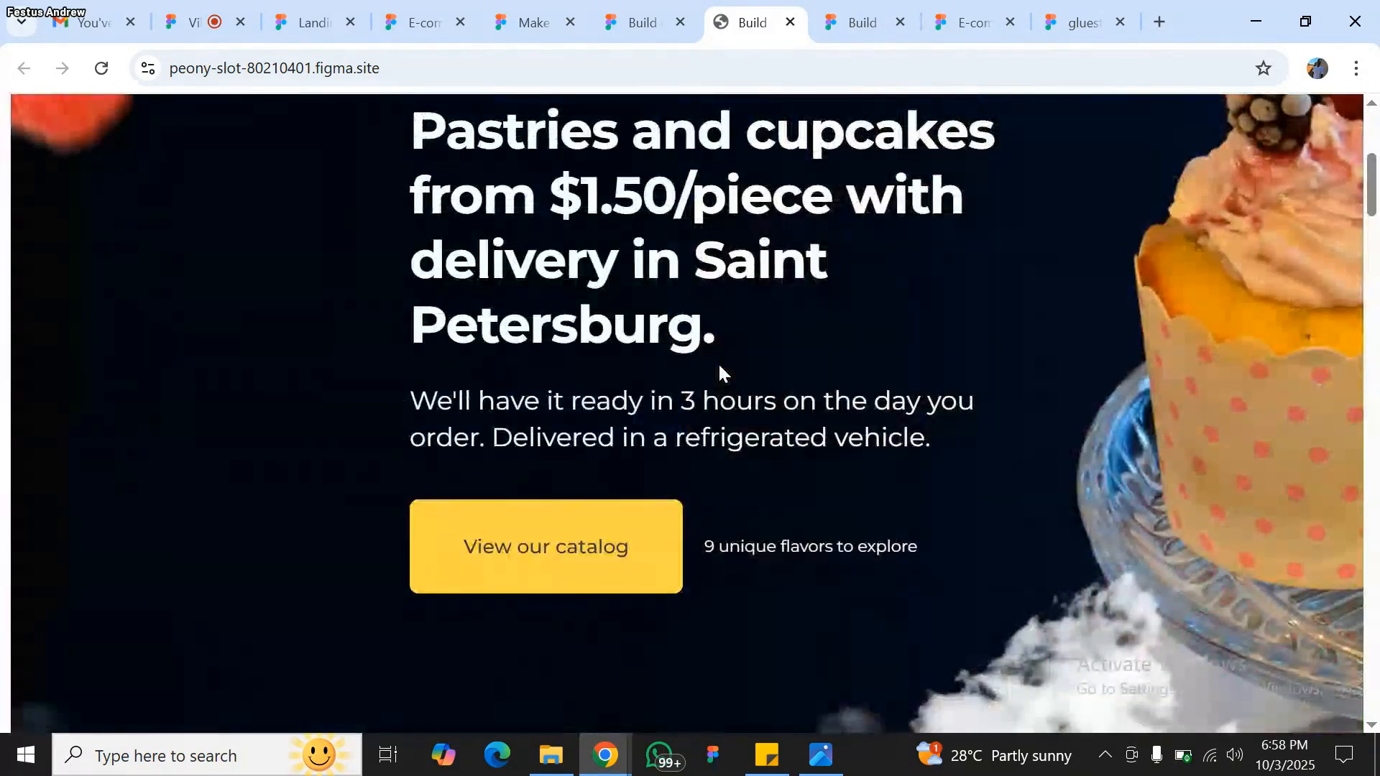
# - Inspect the catalog cards and the "Perfect for any event or special someone." section on the published site
pyautogui.scroll(-10, 719, 365)
pyautogui.scroll(-2, 719, 364)
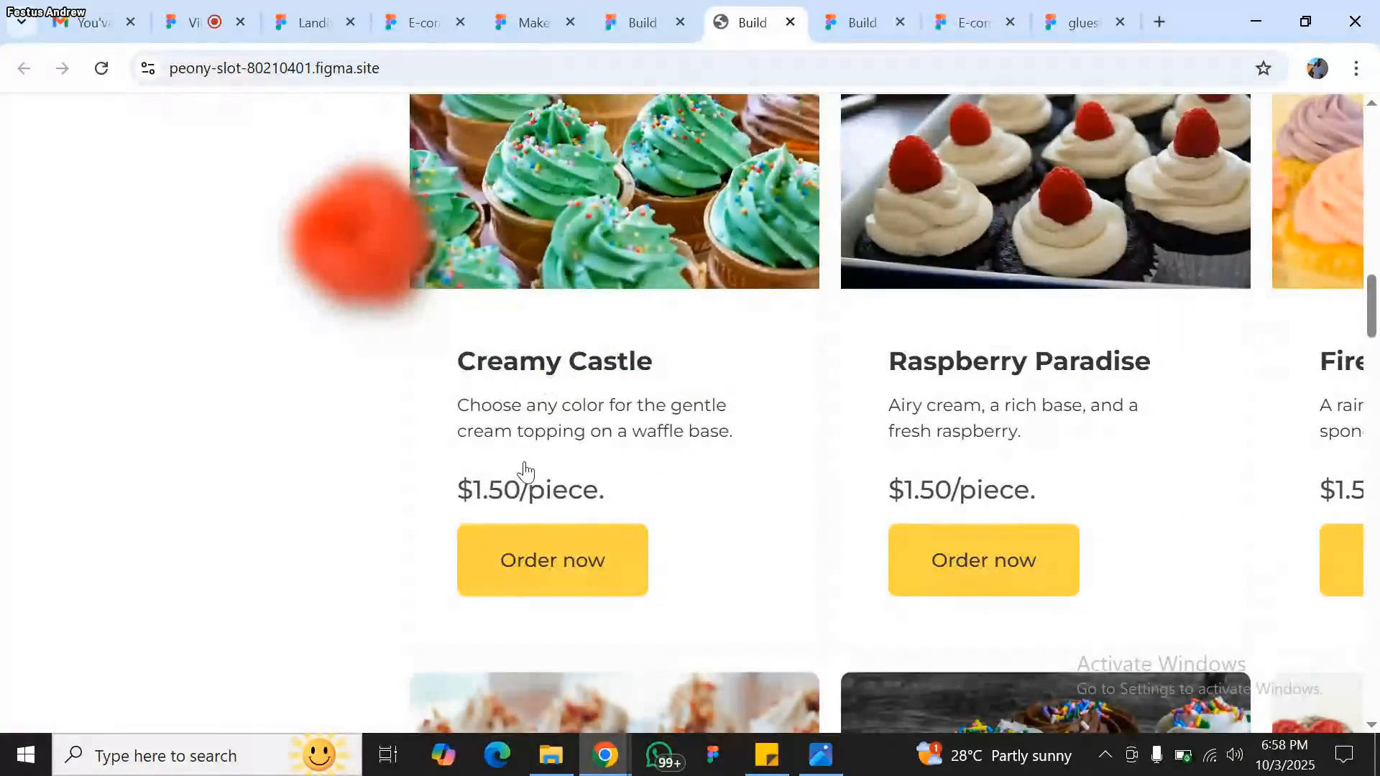
pyautogui.scroll(7, 985, 348)
pyautogui.hscroll(4, 985, 348)
pyautogui.hscroll(-3, 986, 347)
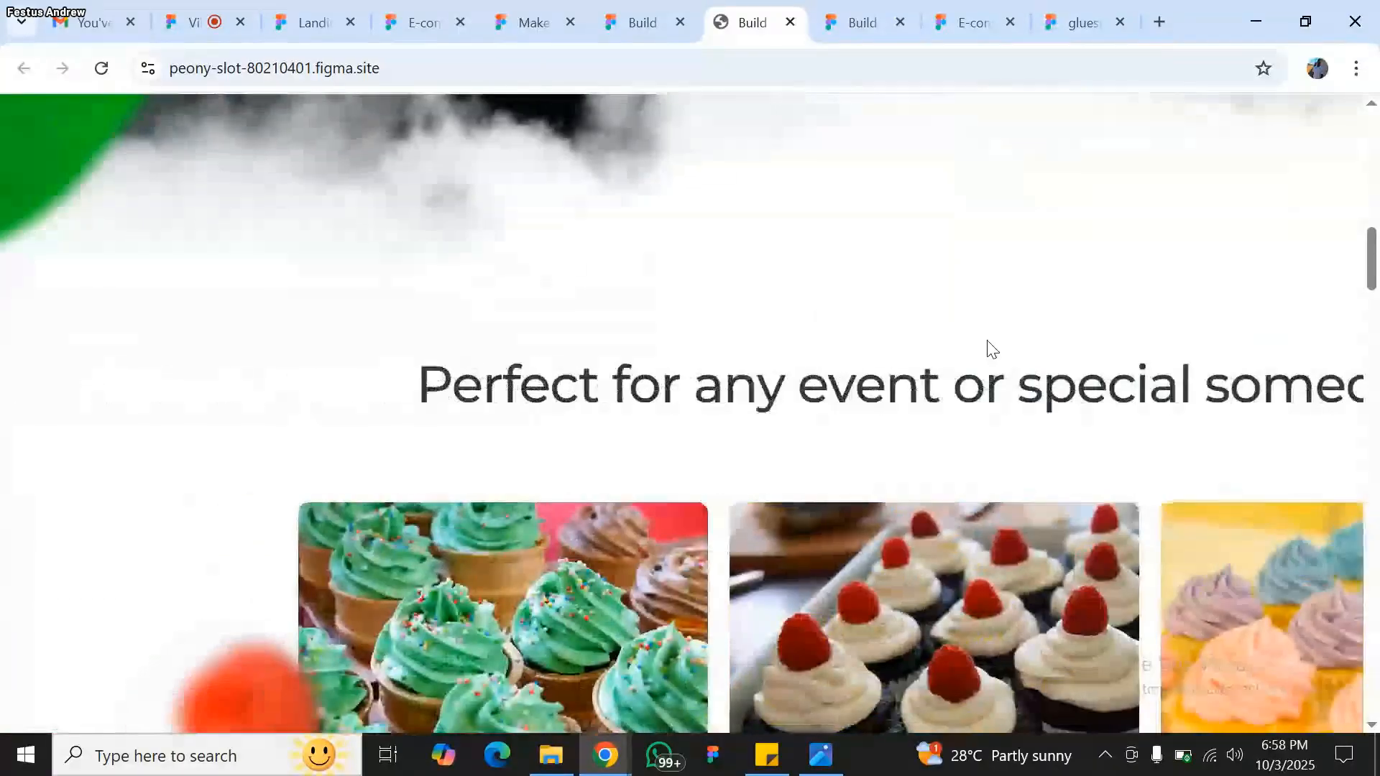
pyautogui.hscroll(3, 986, 348)
pyautogui.hscroll(-3, 992, 349)
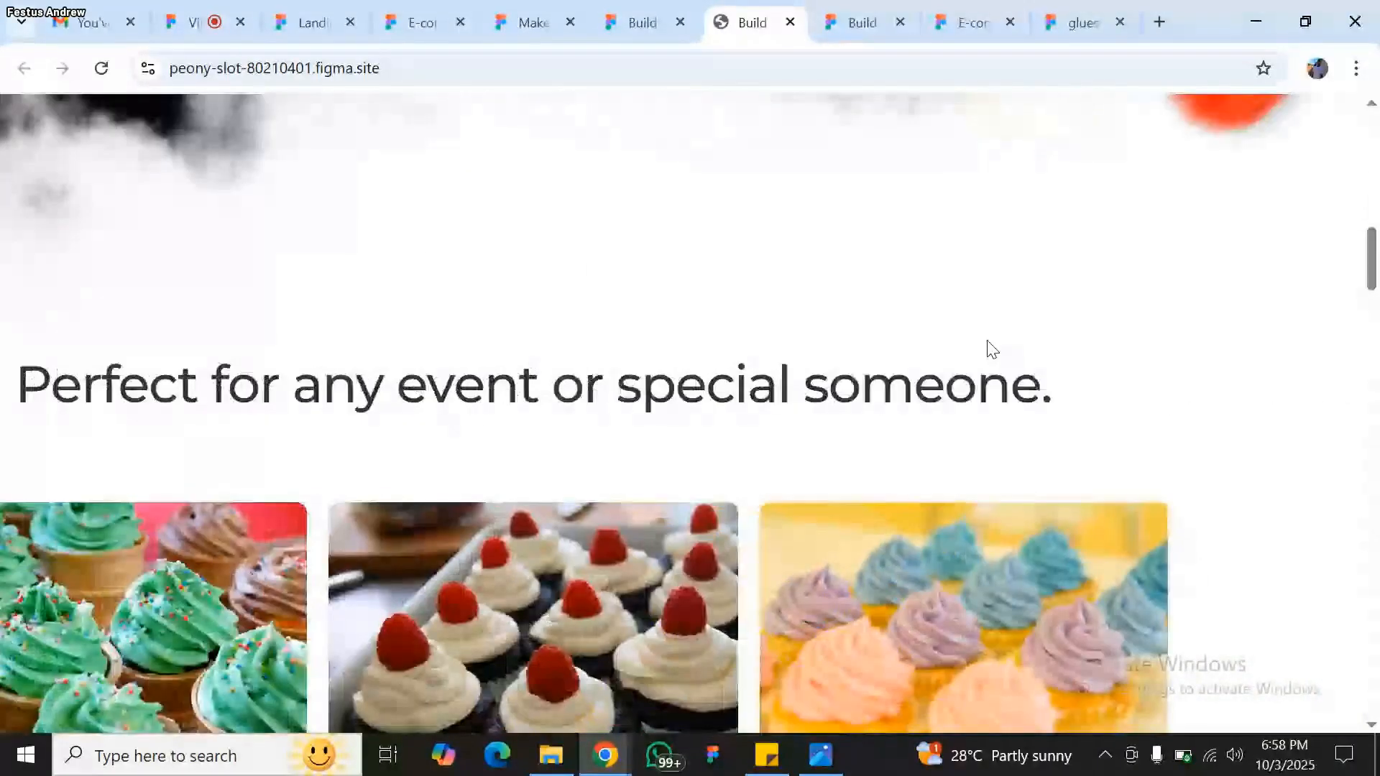
# - Look over the remaining cupcake cards, the recent creations photo gallery and the personal pastry chef section of the published site
pyautogui.scroll(-5, 992, 349)
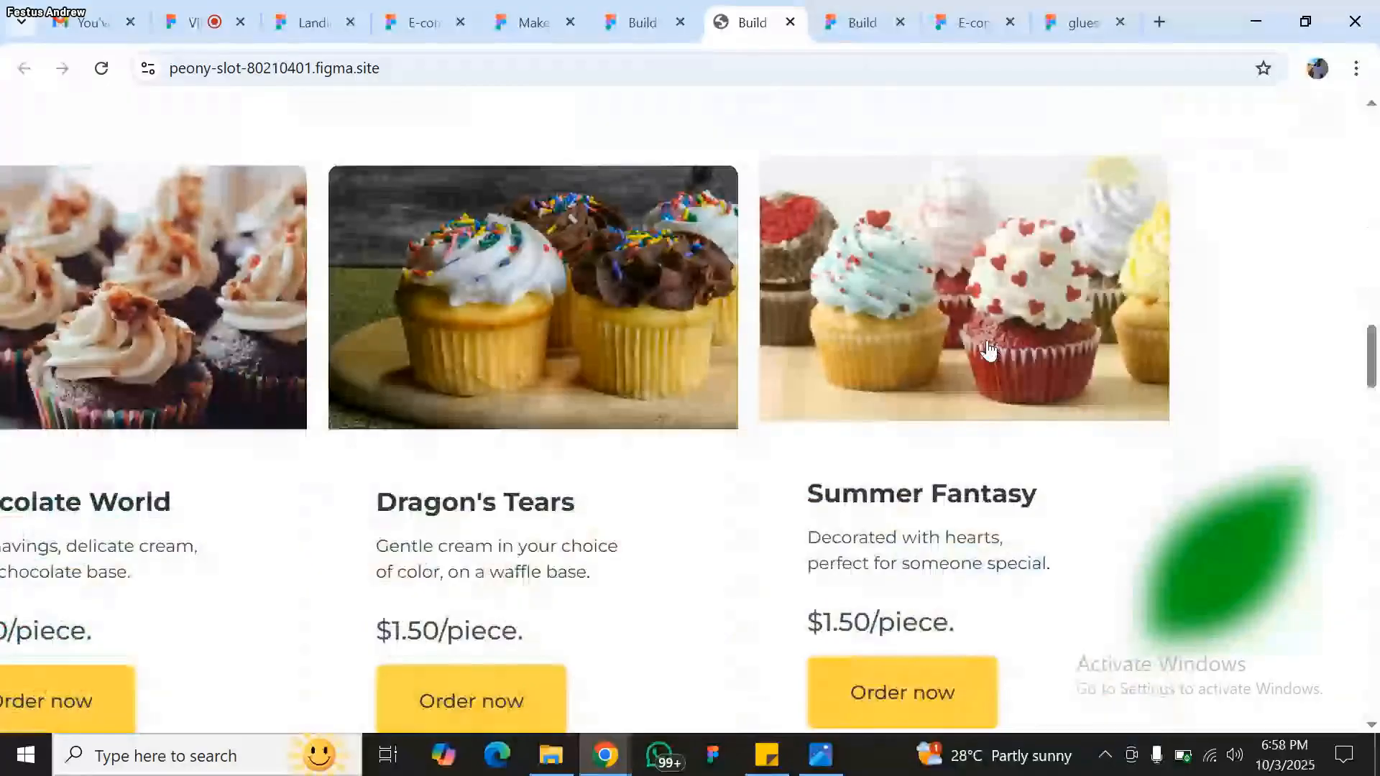
pyautogui.scroll(-12, 989, 350)
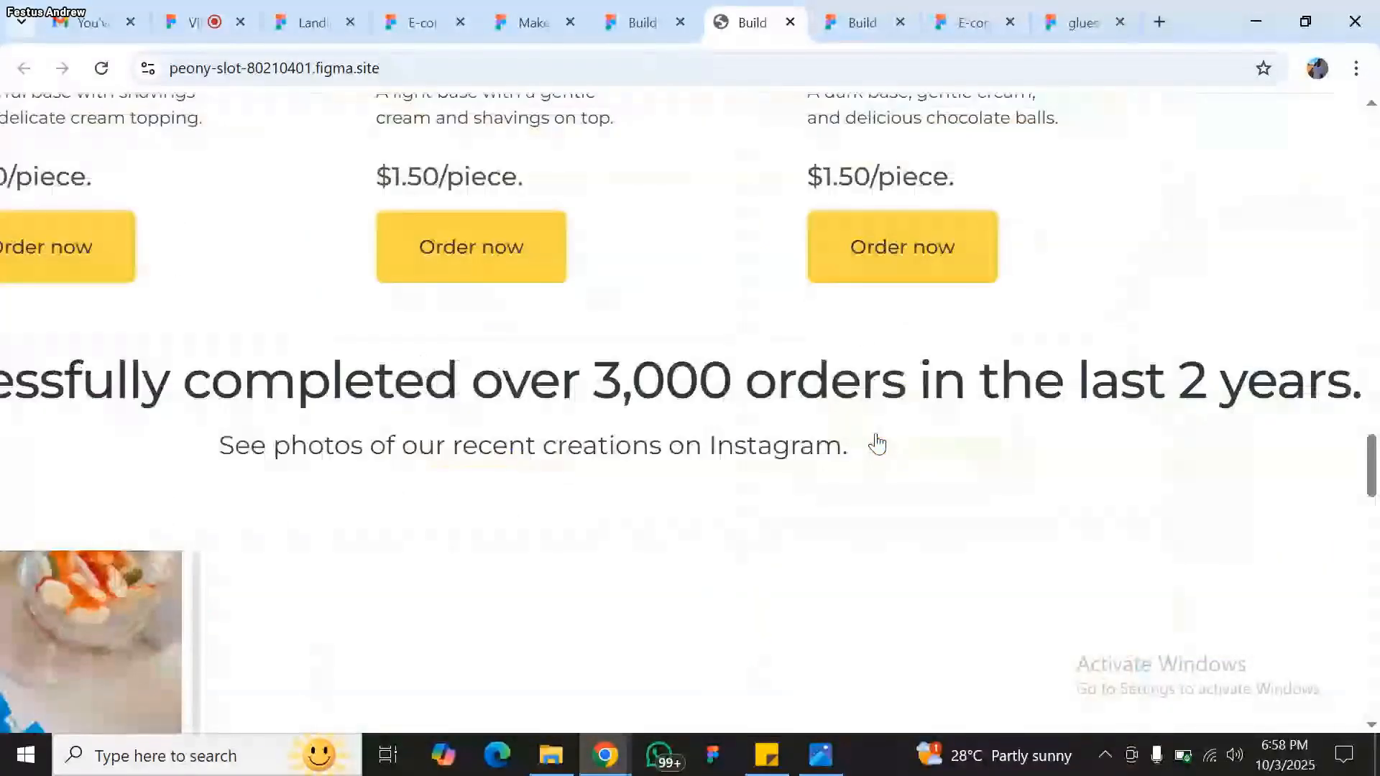
pyautogui.scroll(-3, 877, 444)
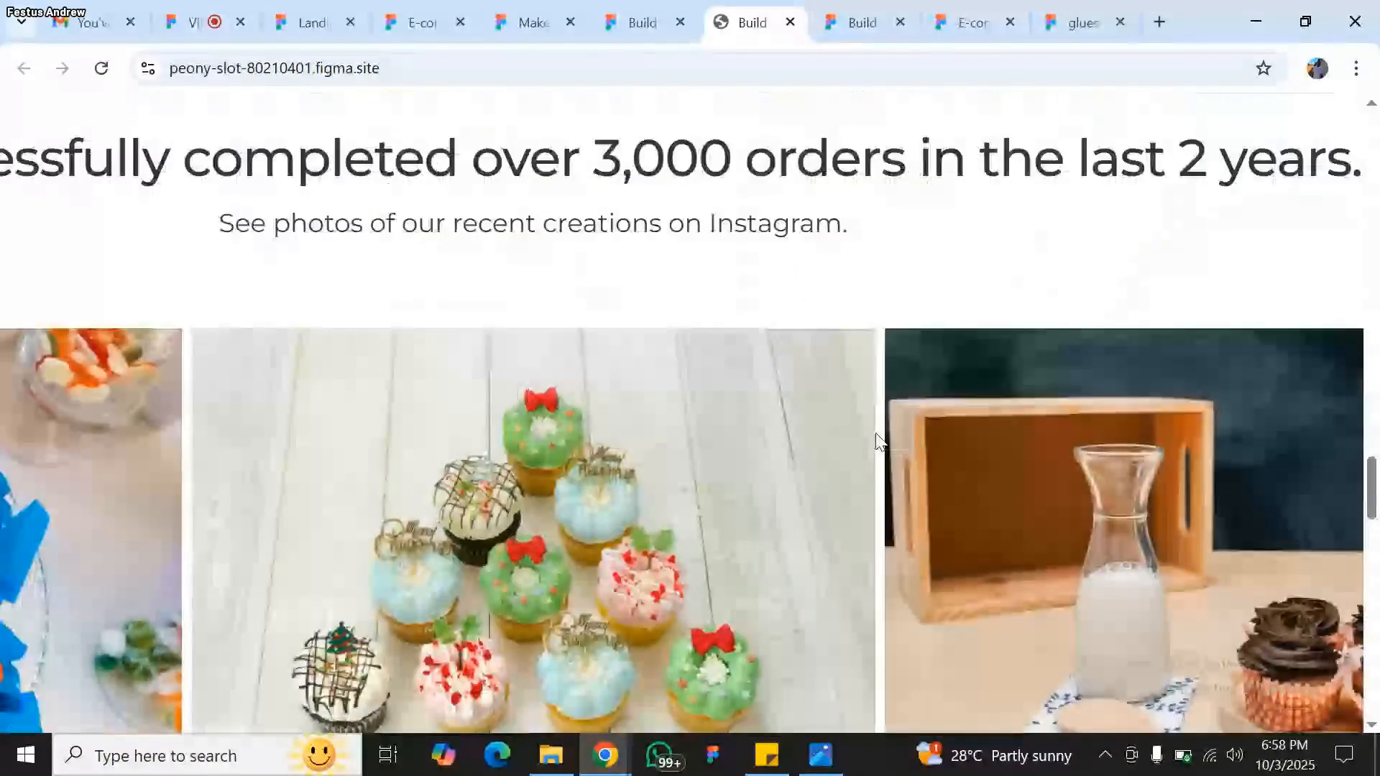
pyautogui.scroll(-1, 876, 434)
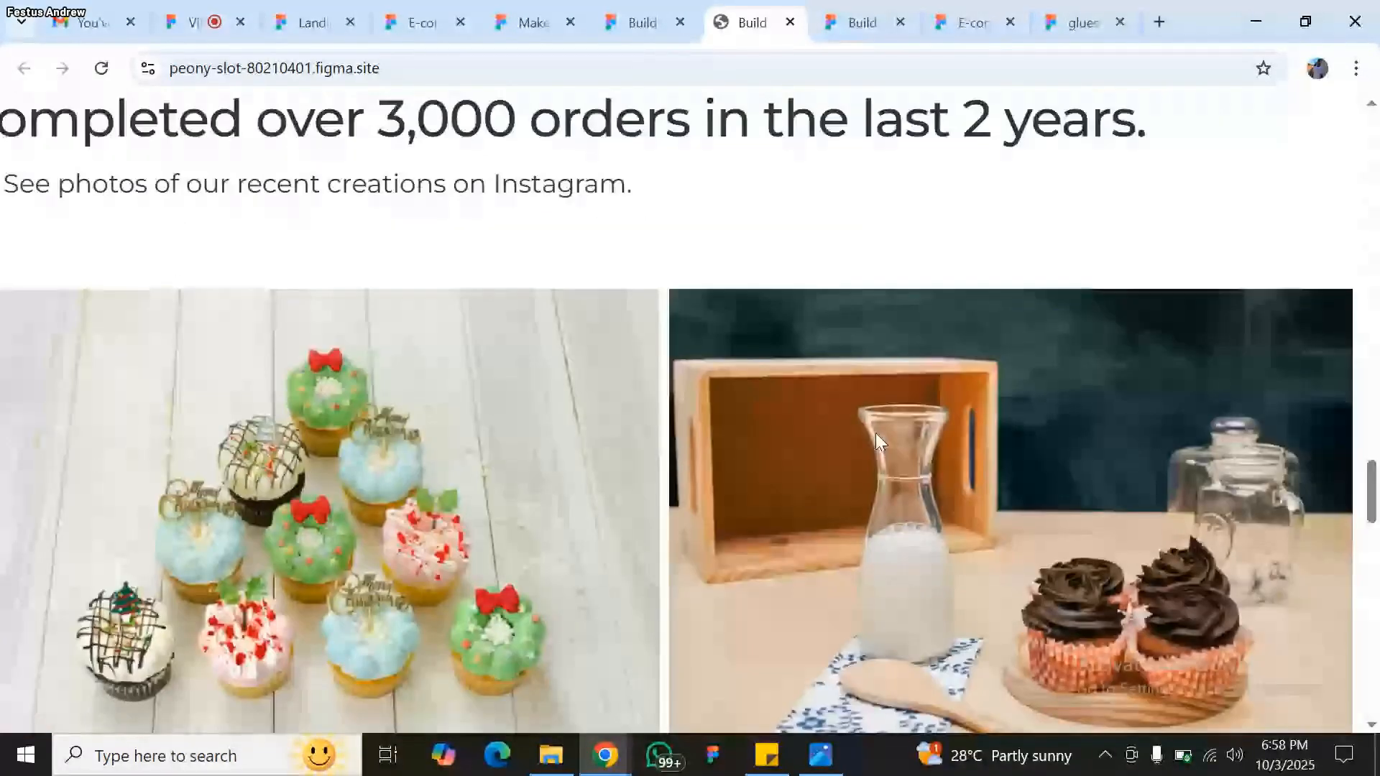
pyautogui.scroll(-8, 876, 433)
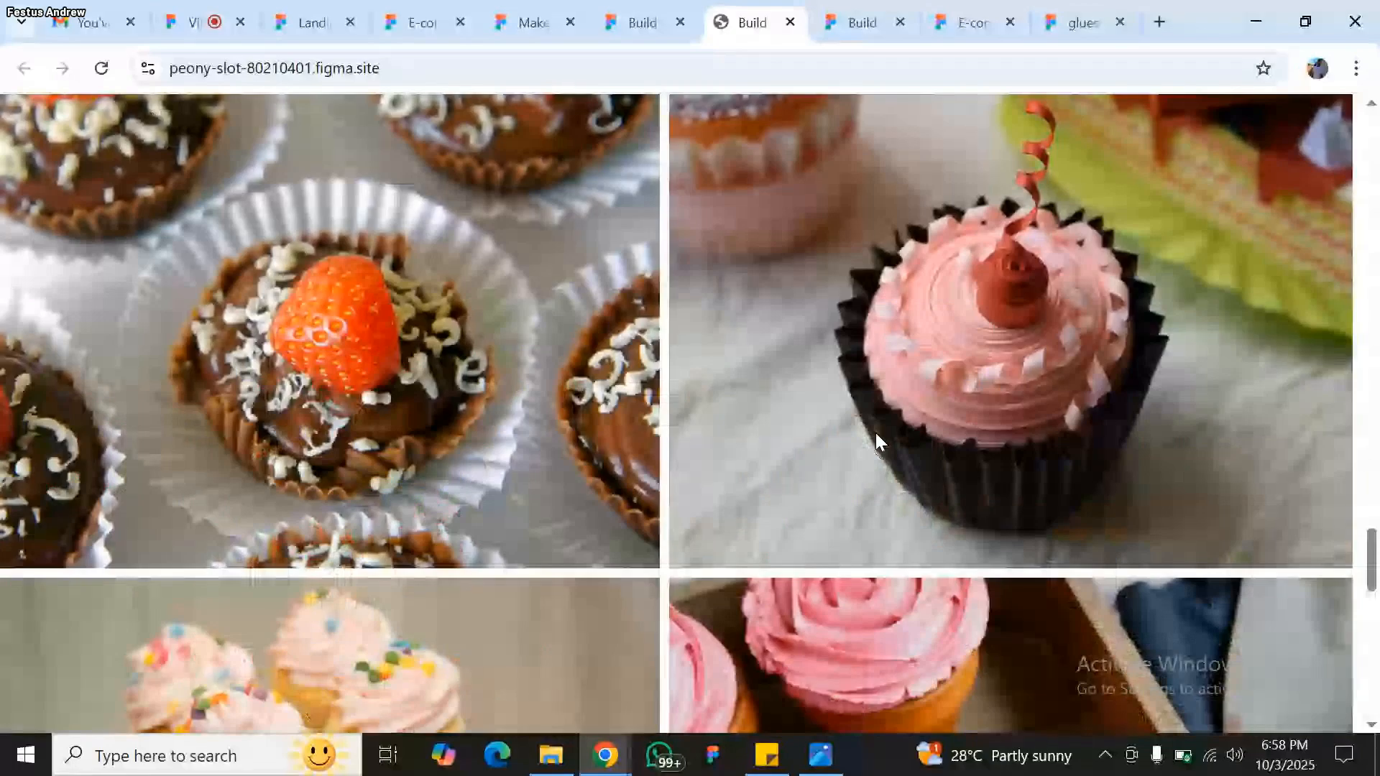
pyautogui.scroll(-10, 875, 433)
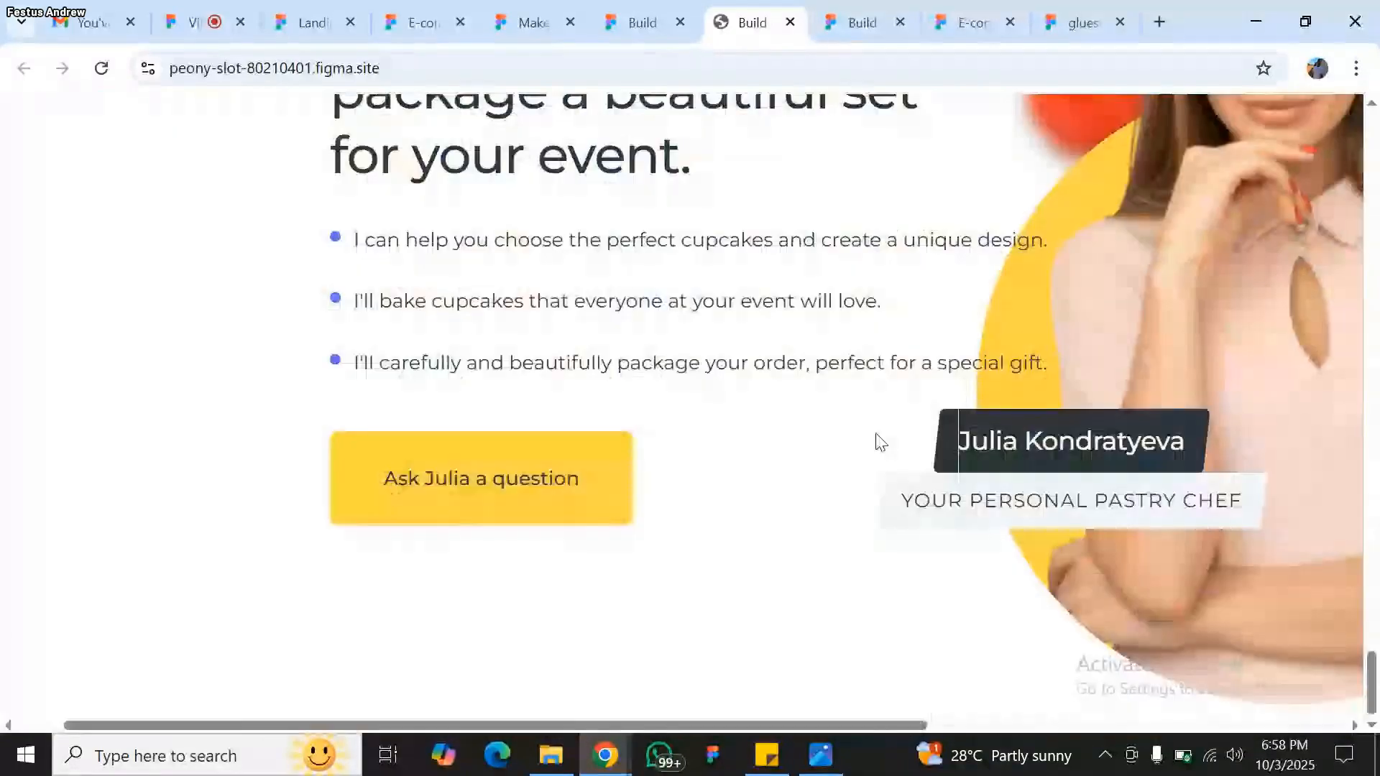
pyautogui.hscroll(-2, 876, 440)
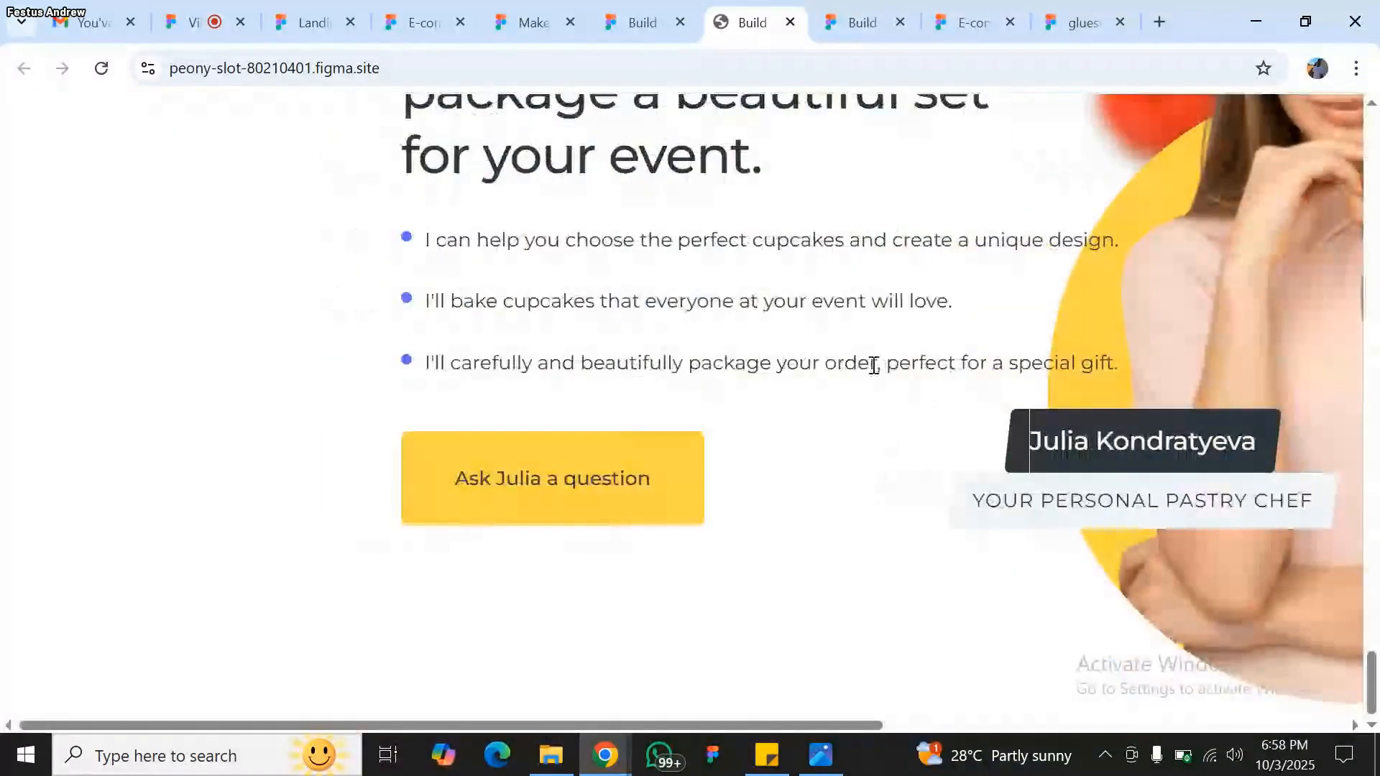
# - Close the publish details in Figma Make and review the published site's catalog again, including the Raspberry Paradise card
pyautogui.click(635, 10)
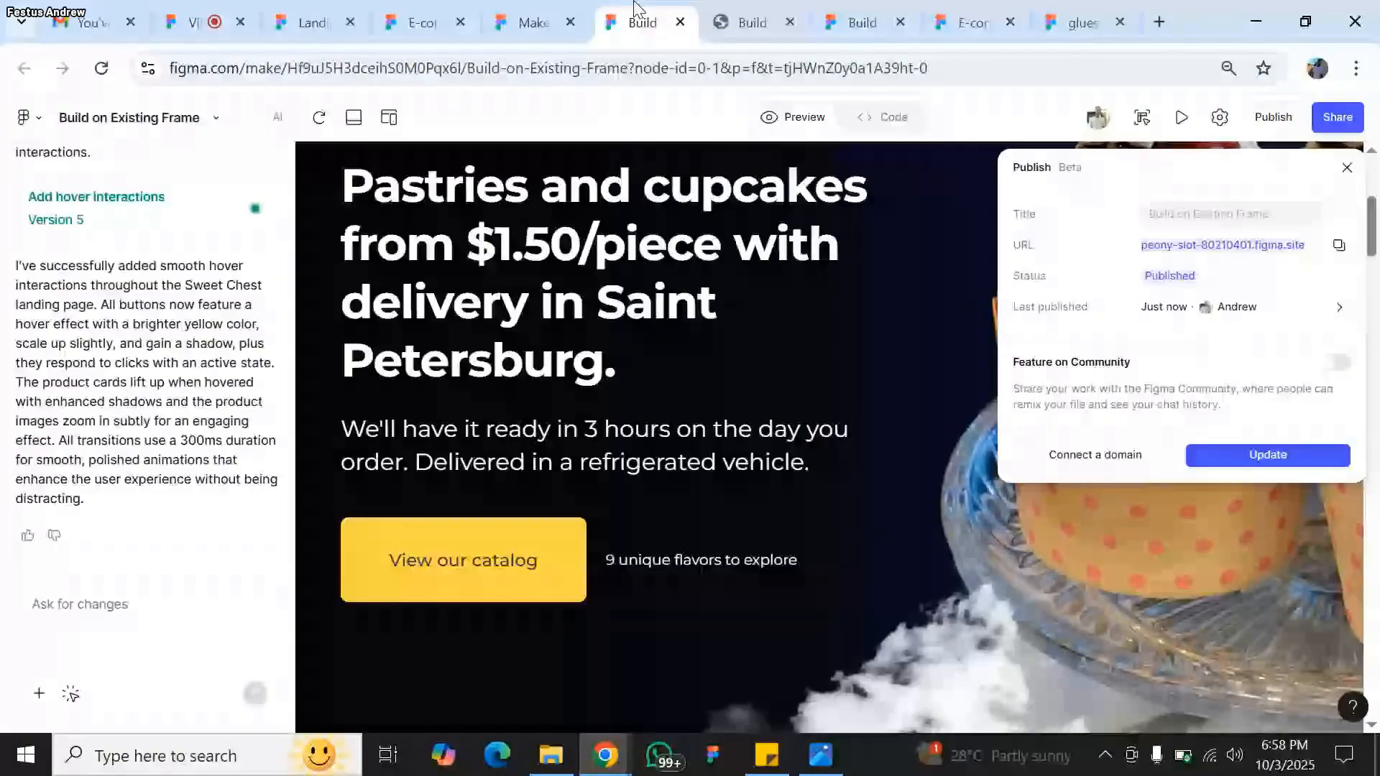
pyautogui.click(1348, 167)
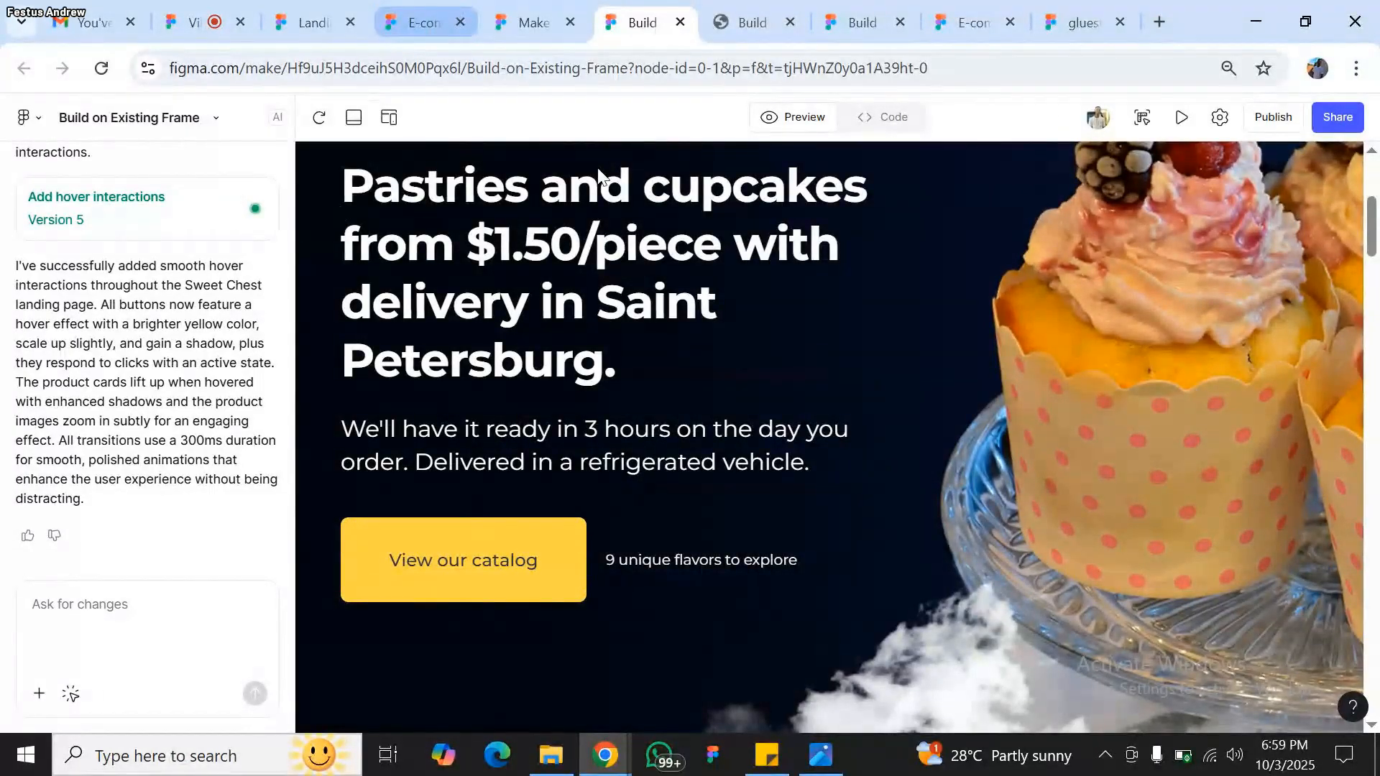
pyautogui.click(754, 33)
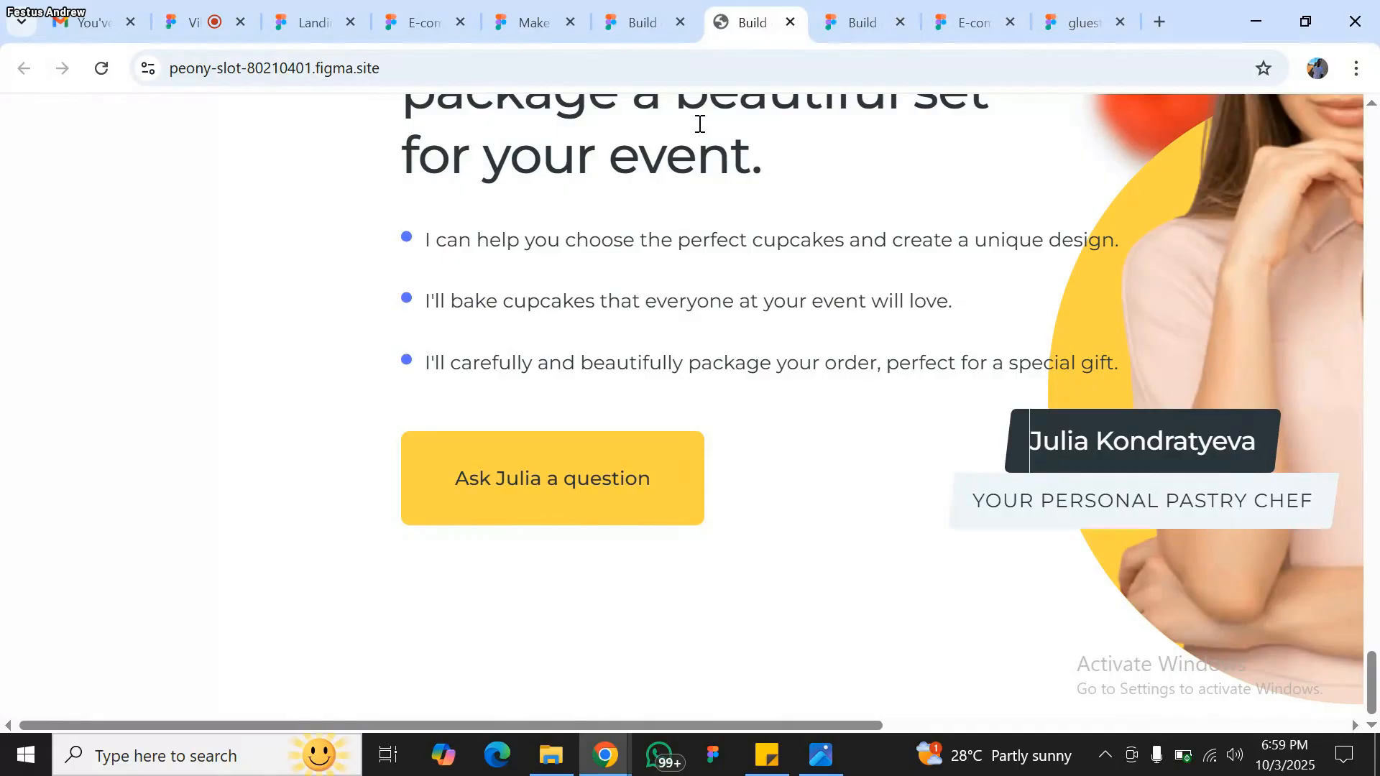
pyautogui.scroll(20, 709, 144)
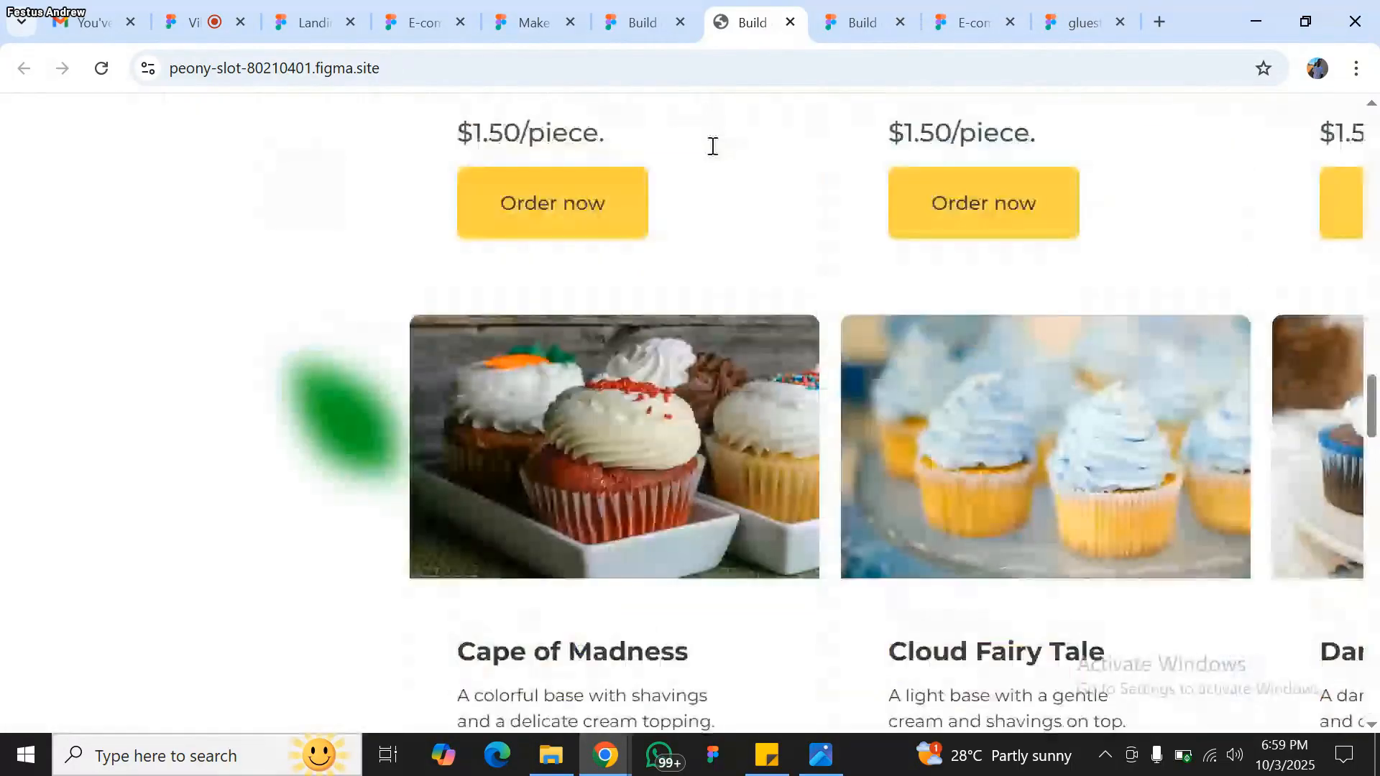
pyautogui.scroll(20, 712, 146)
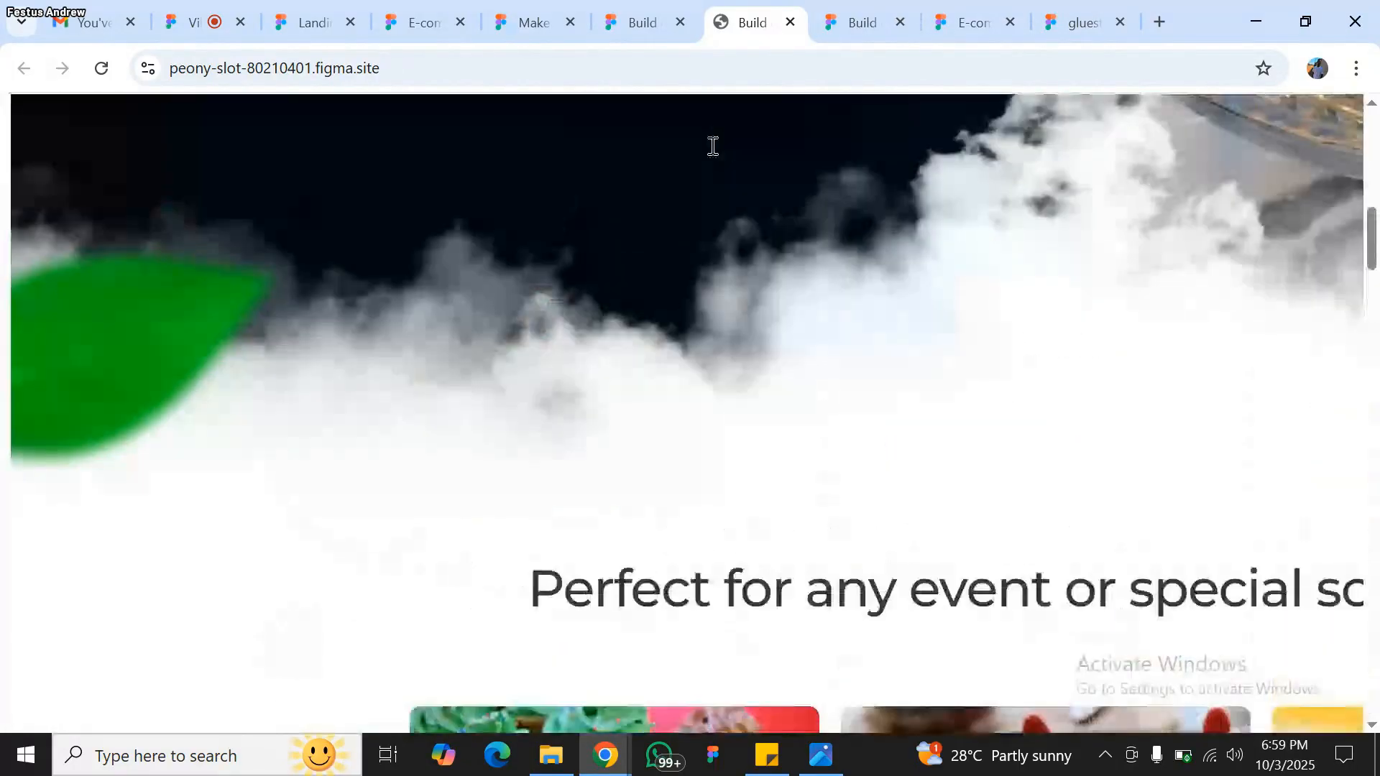
pyautogui.scroll(-10, 712, 146)
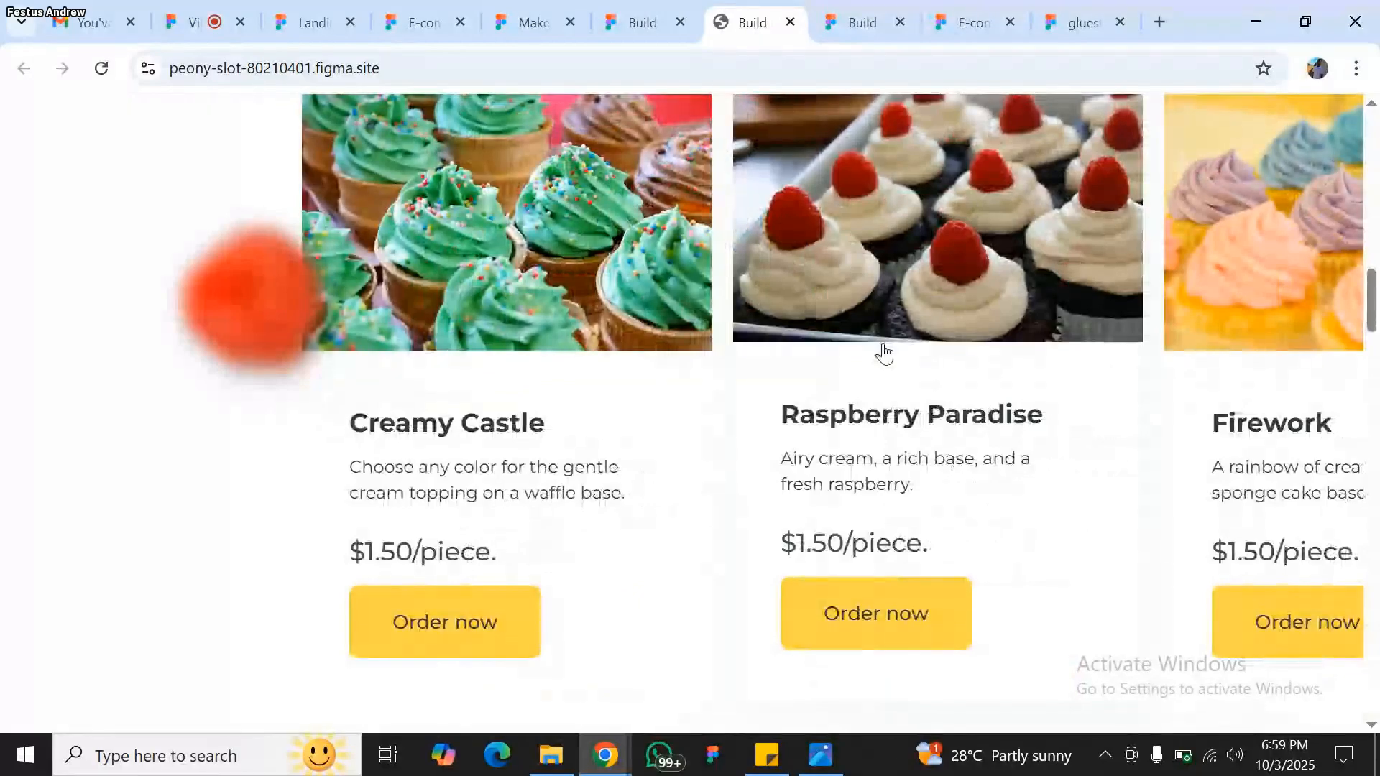
# - View the LandingPage.tsx code of Build on Existing Frame in Figma Make and return to the preview
pyautogui.click(606, 9)
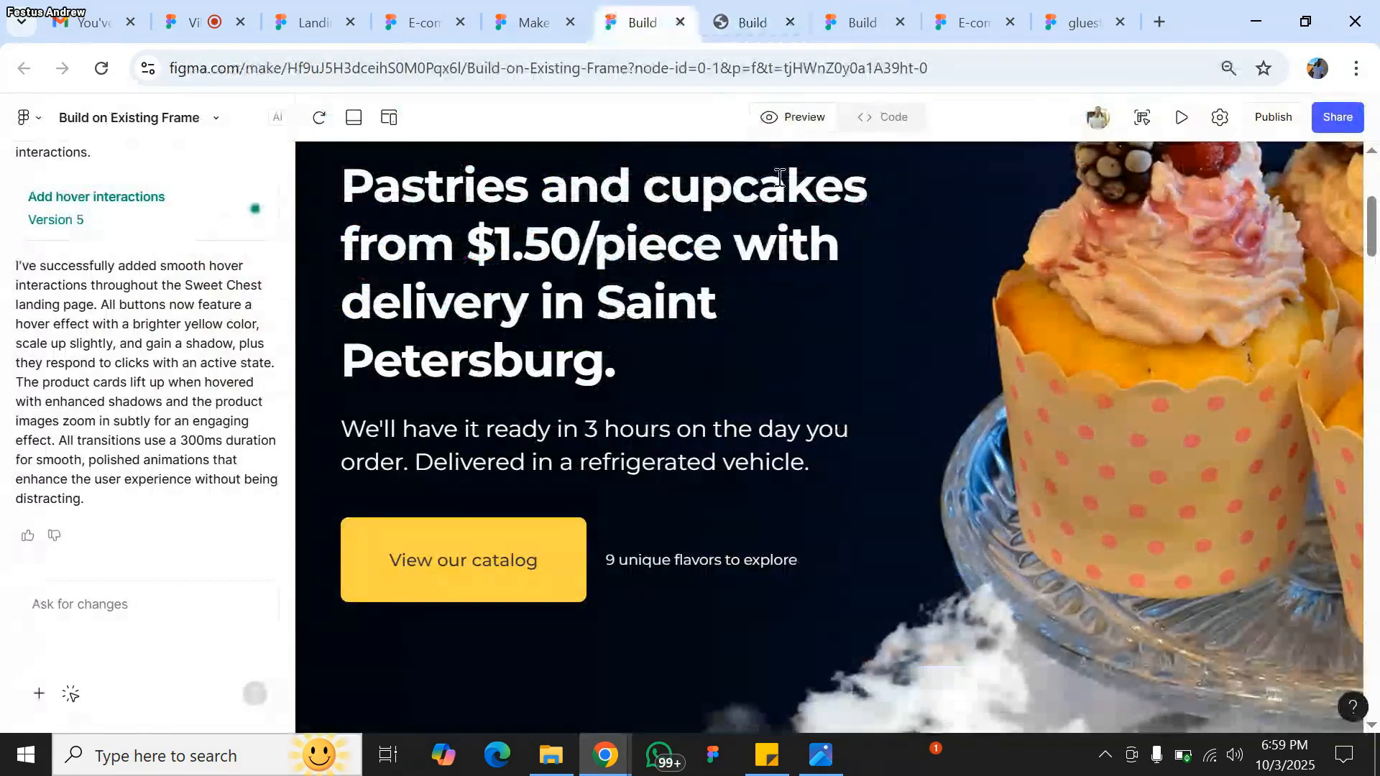
pyautogui.click(865, 121)
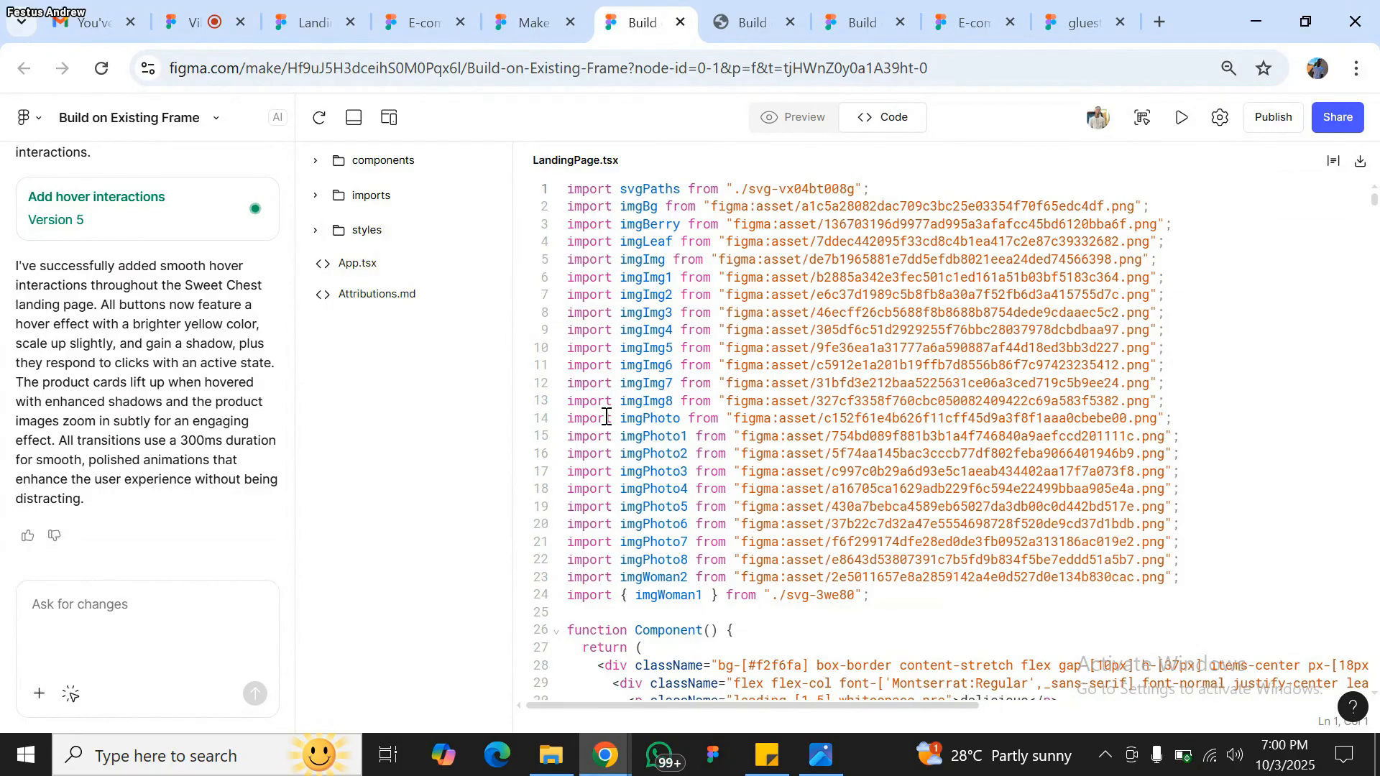
pyautogui.click(773, 130)
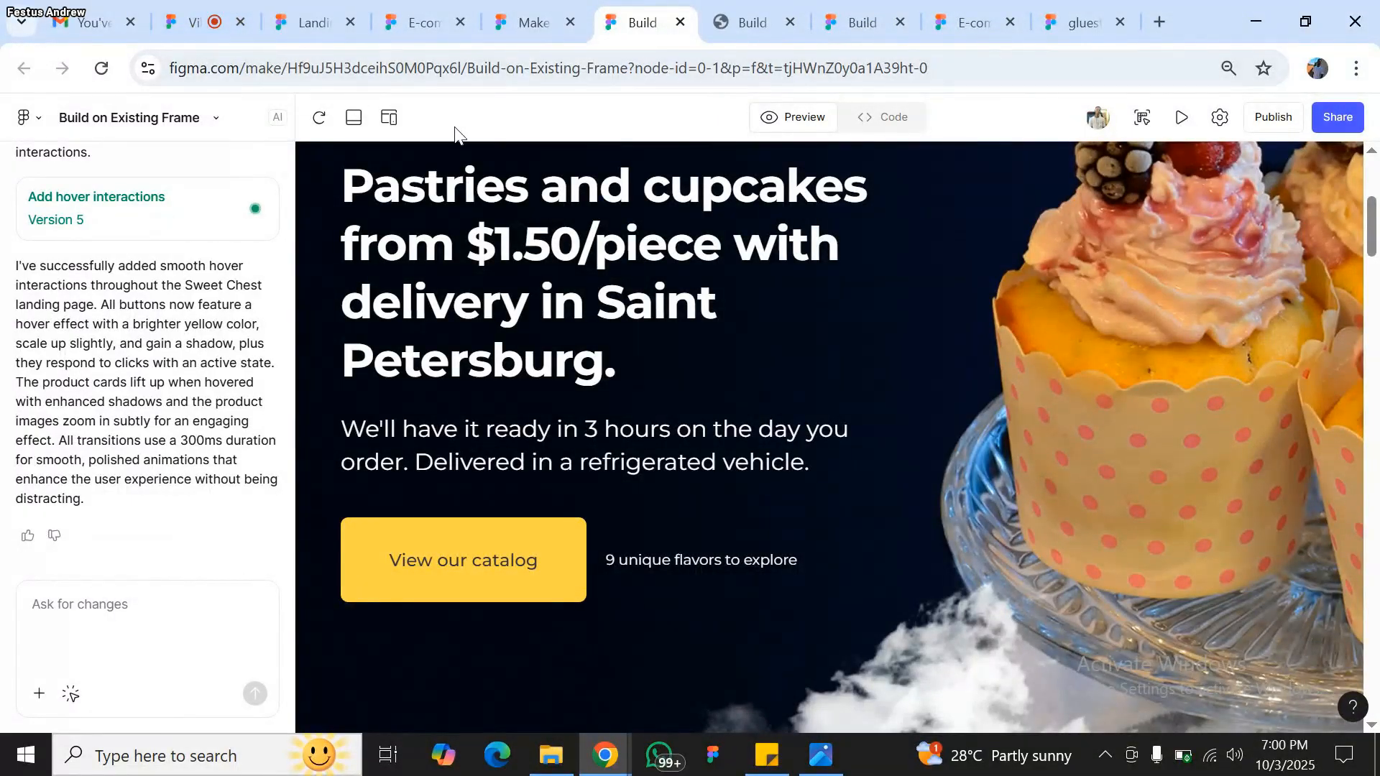
# - Review the publish details and site settings of Build on Existing Frame, and open its base domain for editing
pyautogui.click(207, 27)
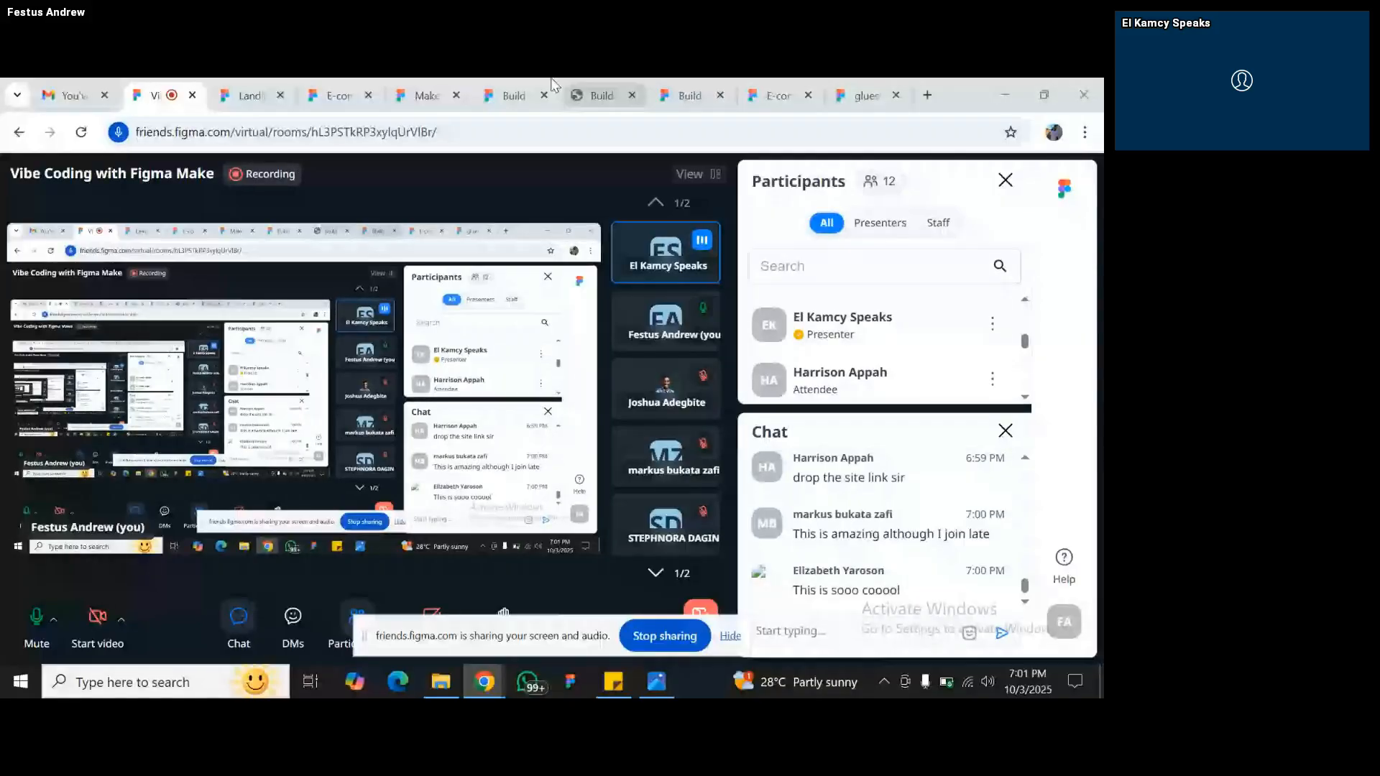
pyautogui.click(502, 85)
pyautogui.click(1026, 172)
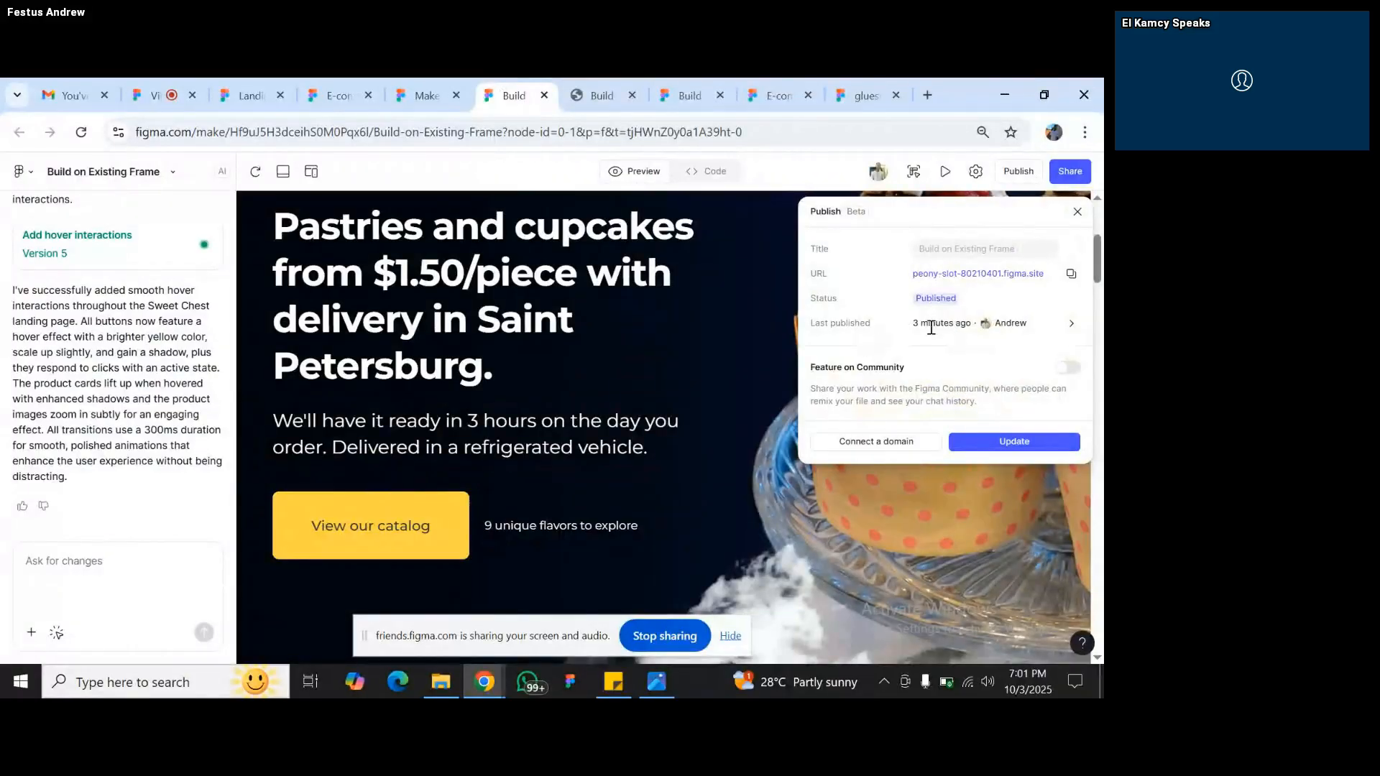
pyautogui.click(977, 175)
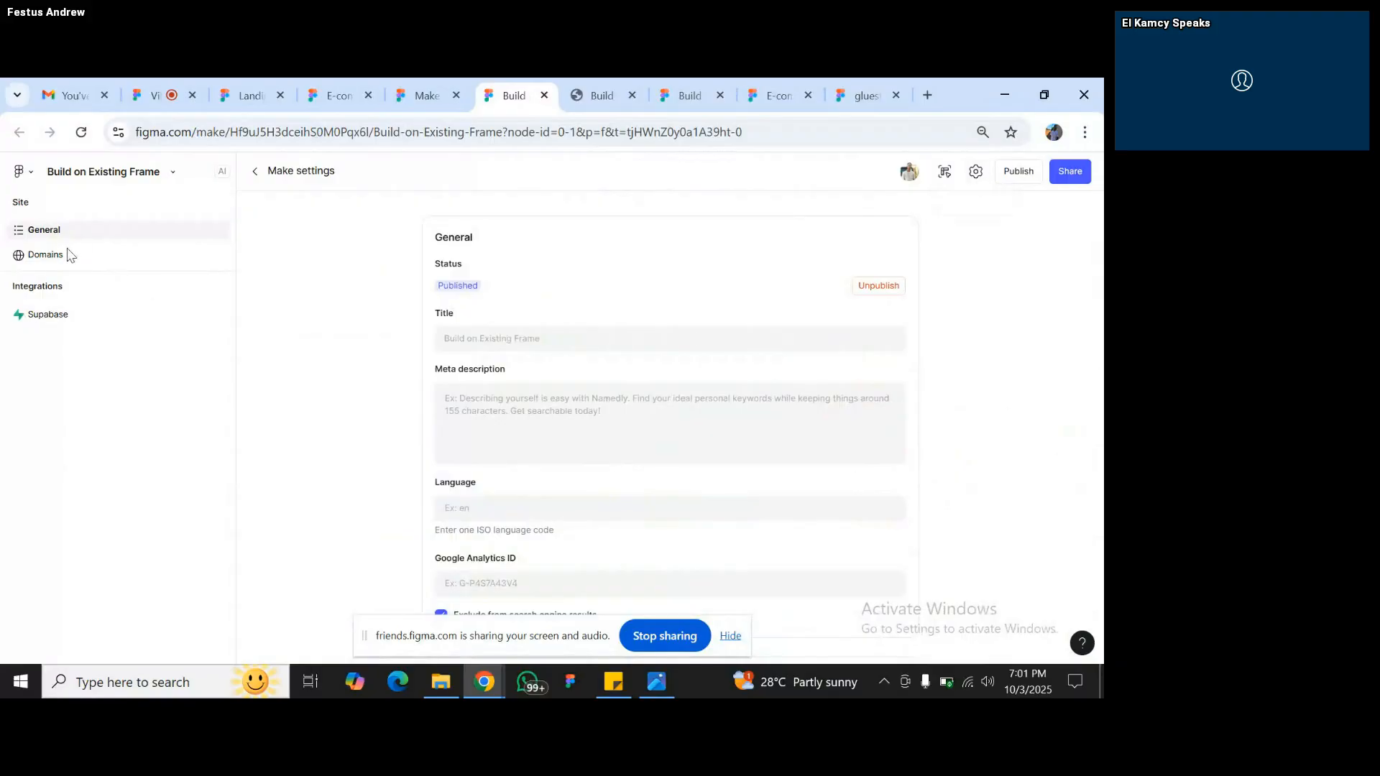
pyautogui.click(69, 257)
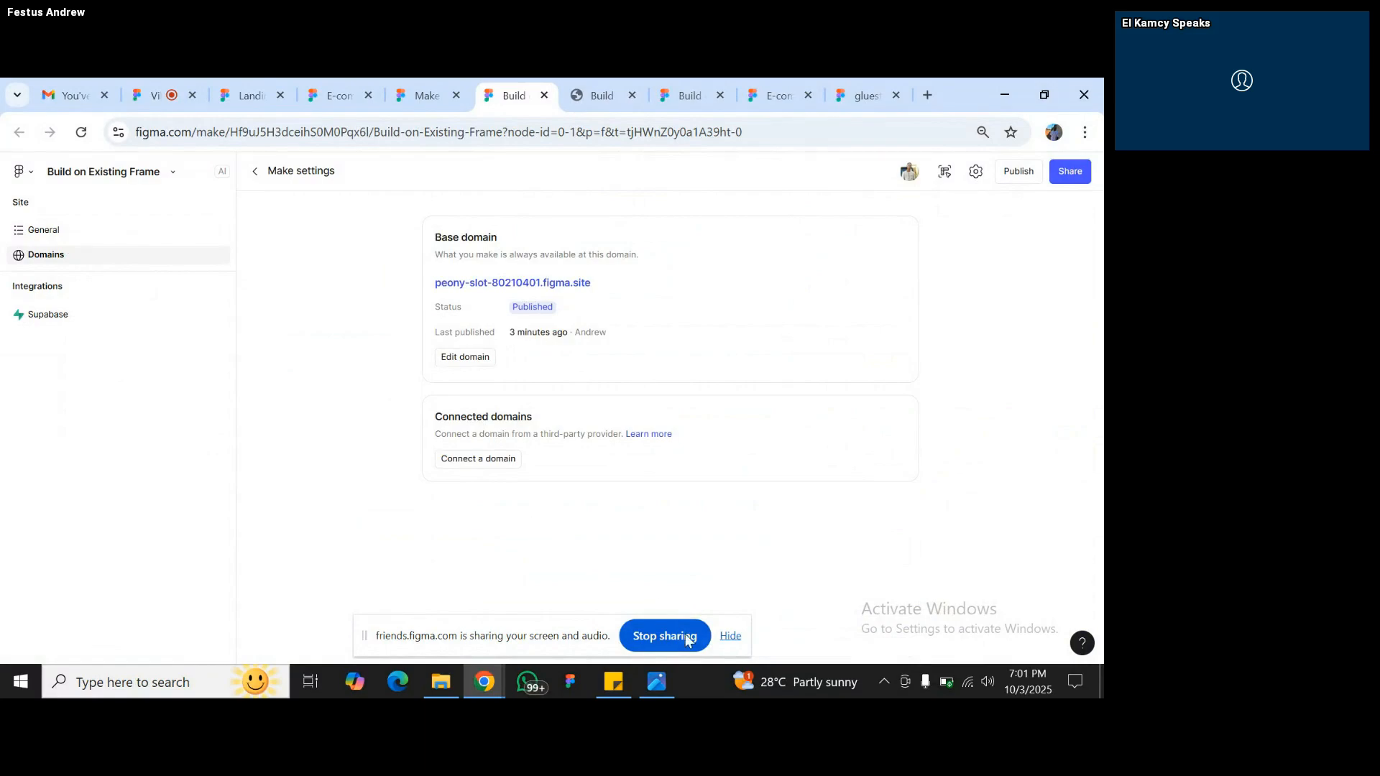
pyautogui.click(730, 637)
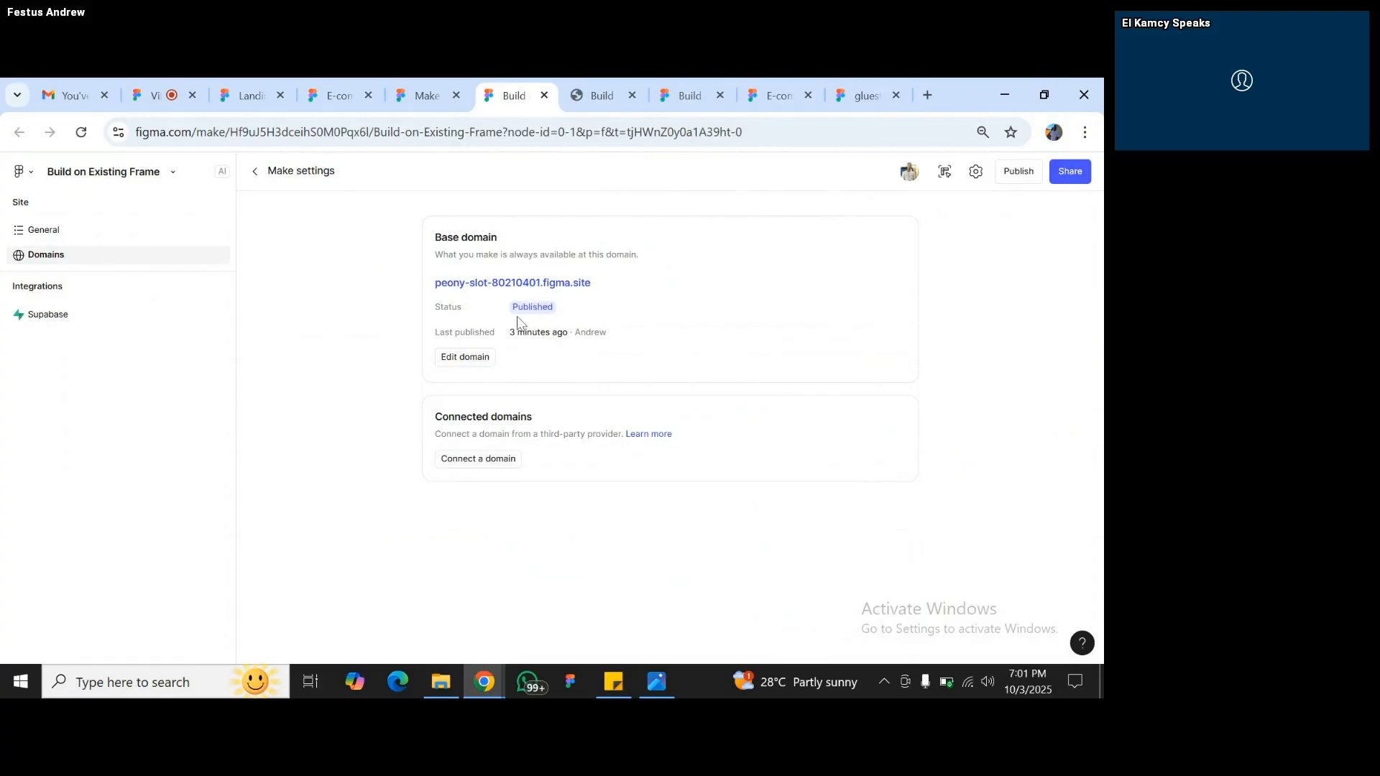
pyautogui.click(469, 357)
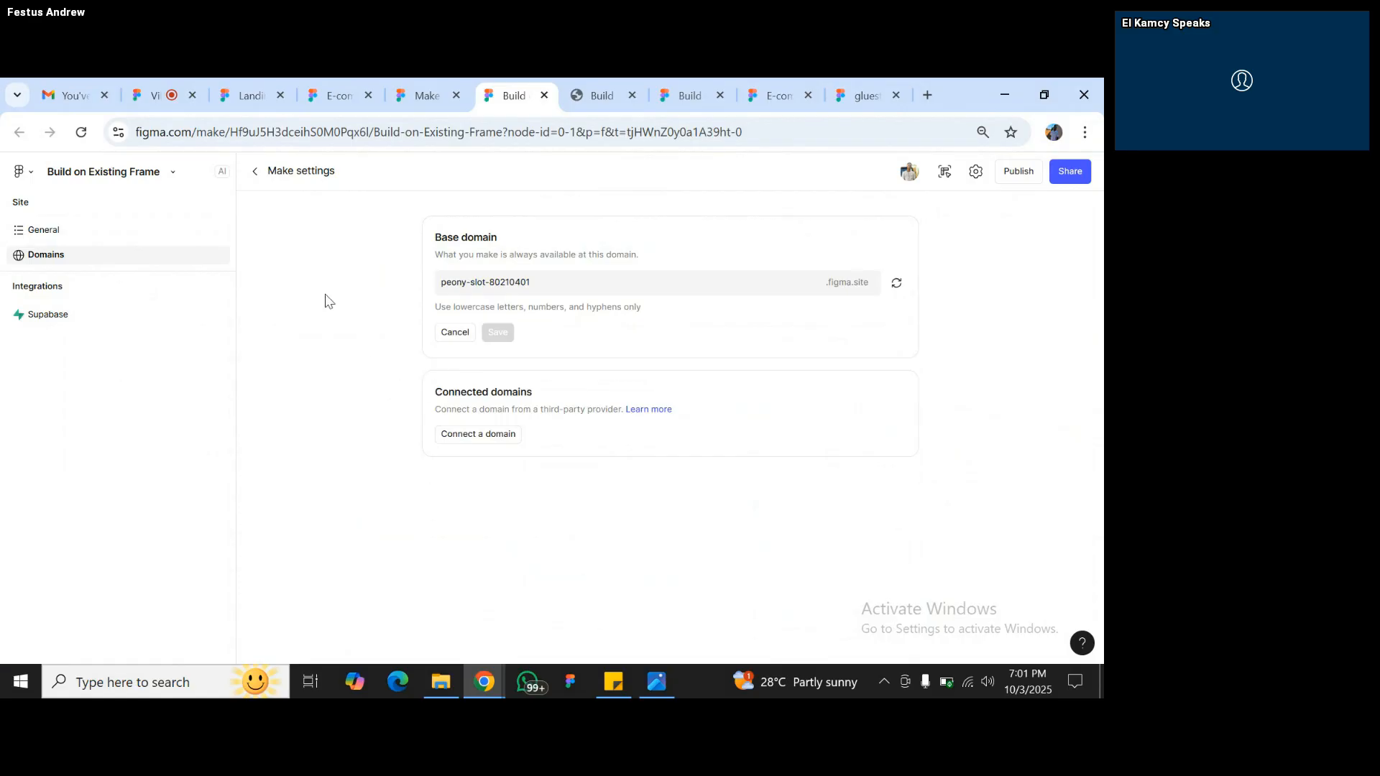
# - Unpublish the site from the general Make settings and confirm taking it offline
pyautogui.click(35, 232)
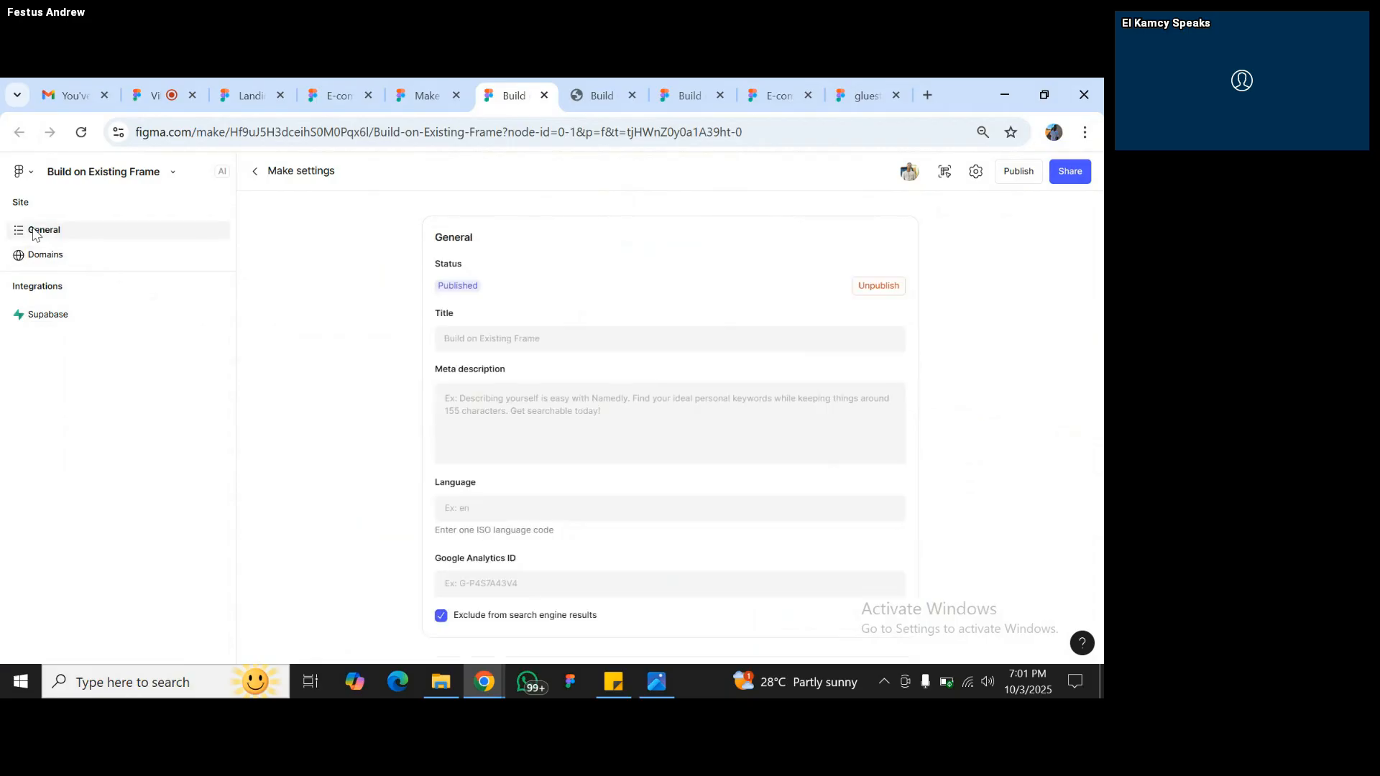
pyautogui.click(888, 291)
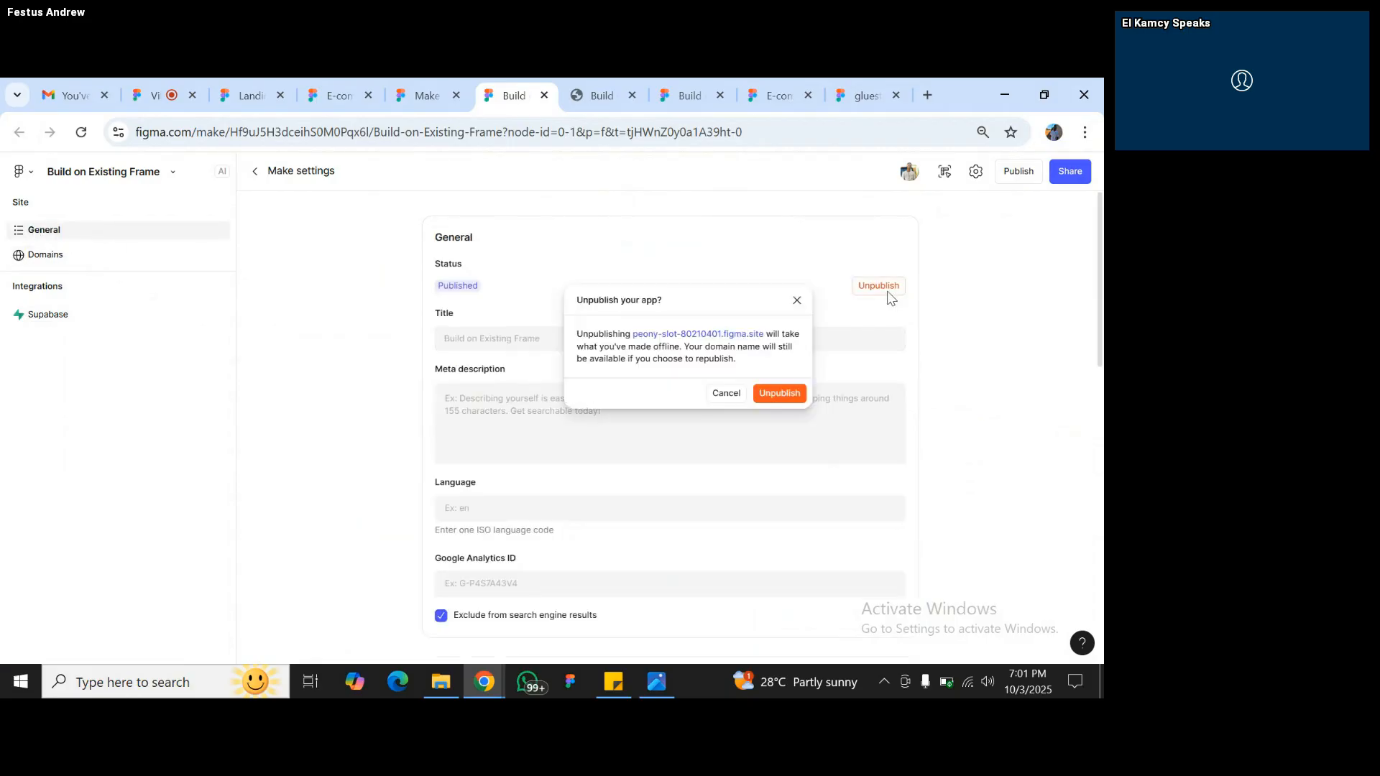
pyautogui.click(782, 396)
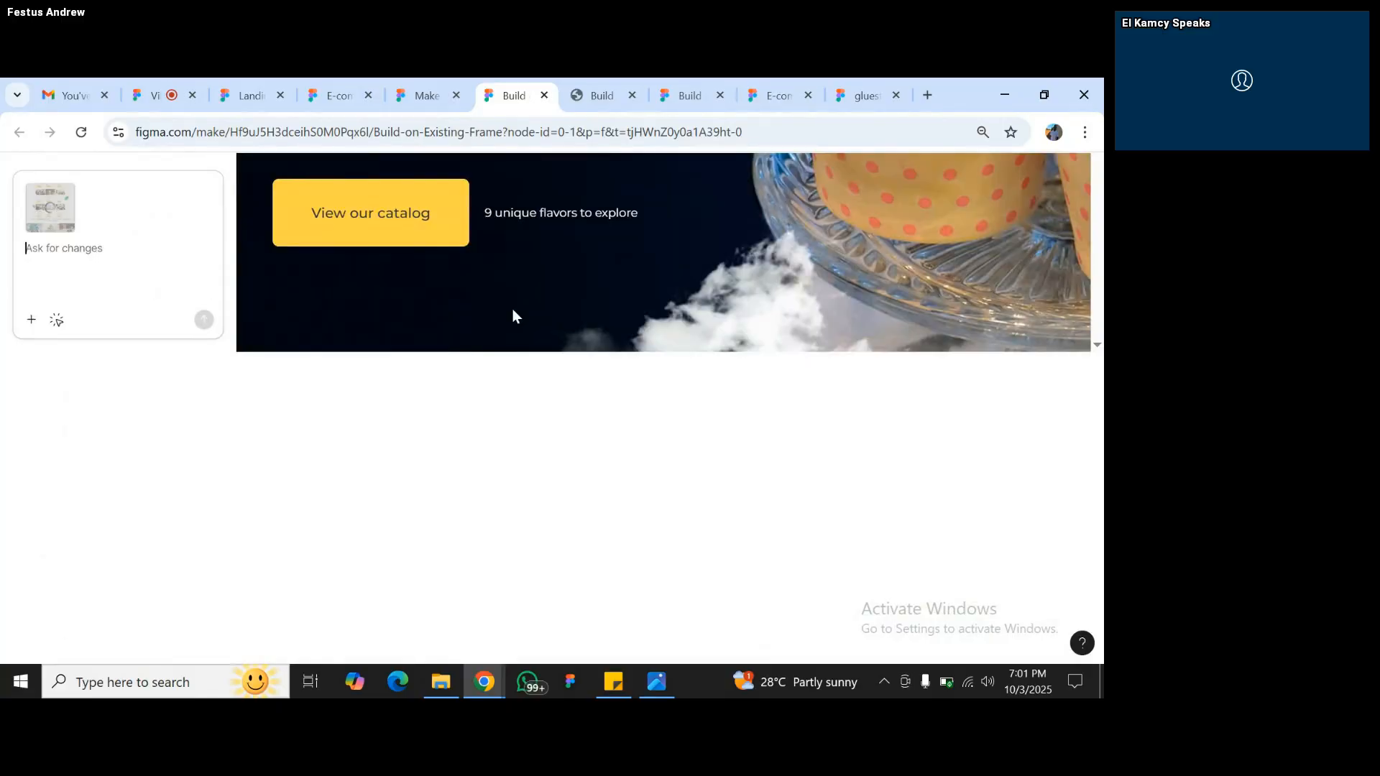
# - Republish Build on Existing Frame to its figma.site address and remove the image attachment from the chat prompt
pyautogui.scroll(5, 512, 309)
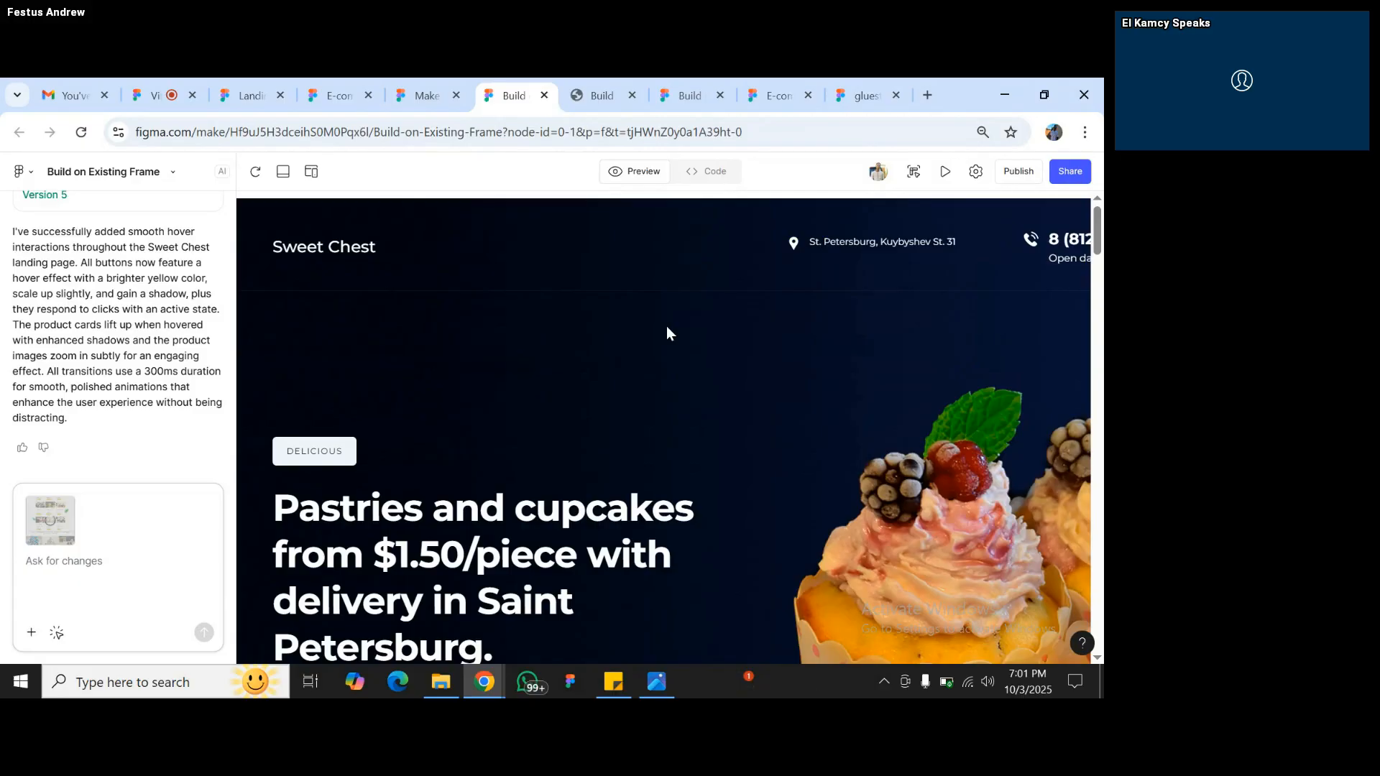
pyautogui.click(1017, 177)
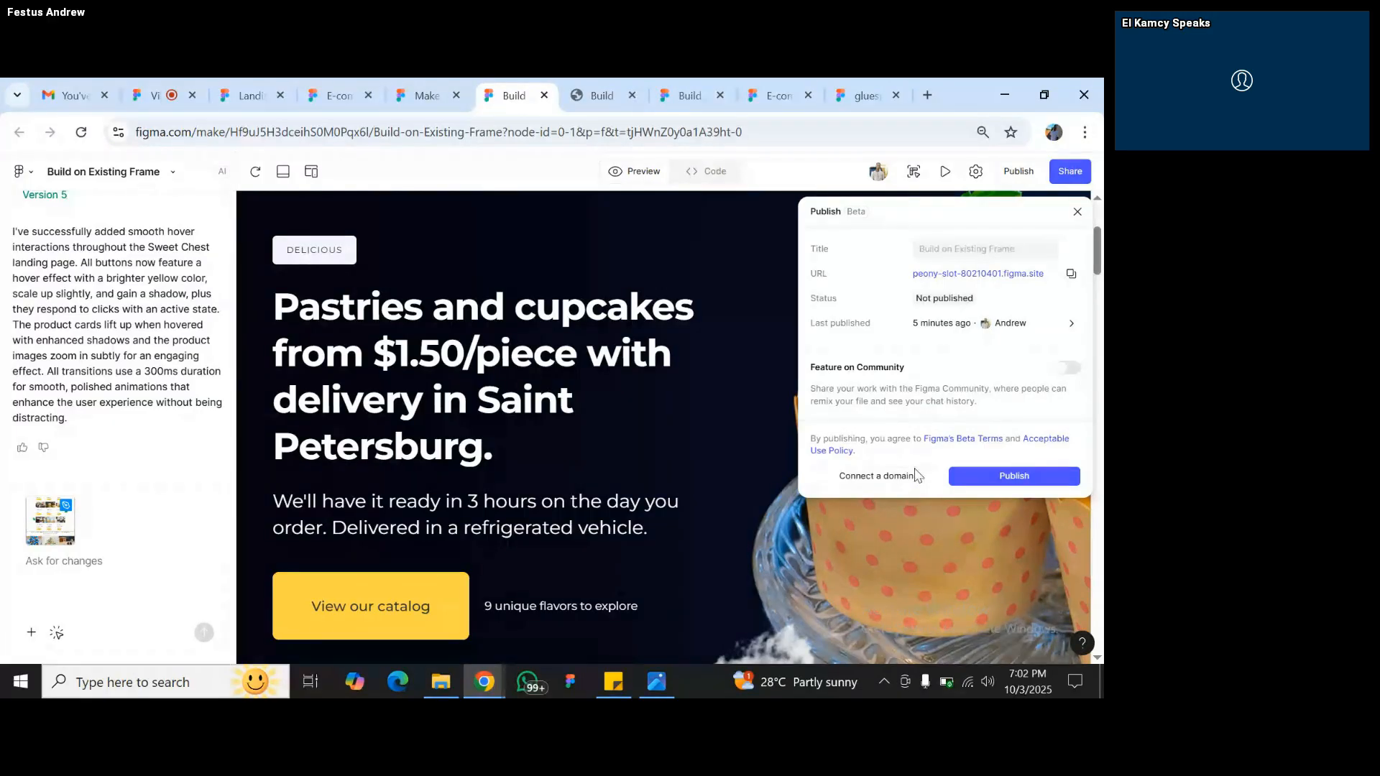
pyautogui.click(993, 476)
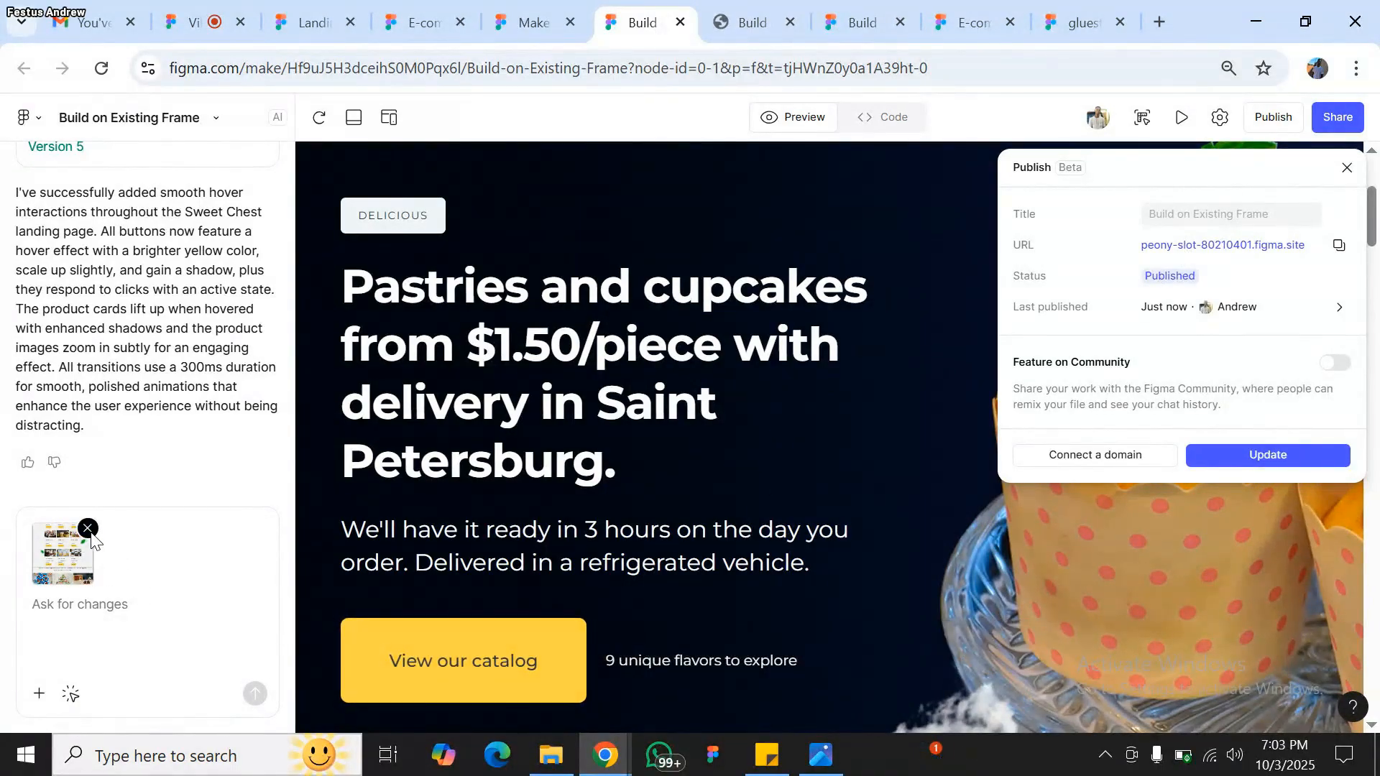
pyautogui.click(90, 533)
pyautogui.click(89, 532)
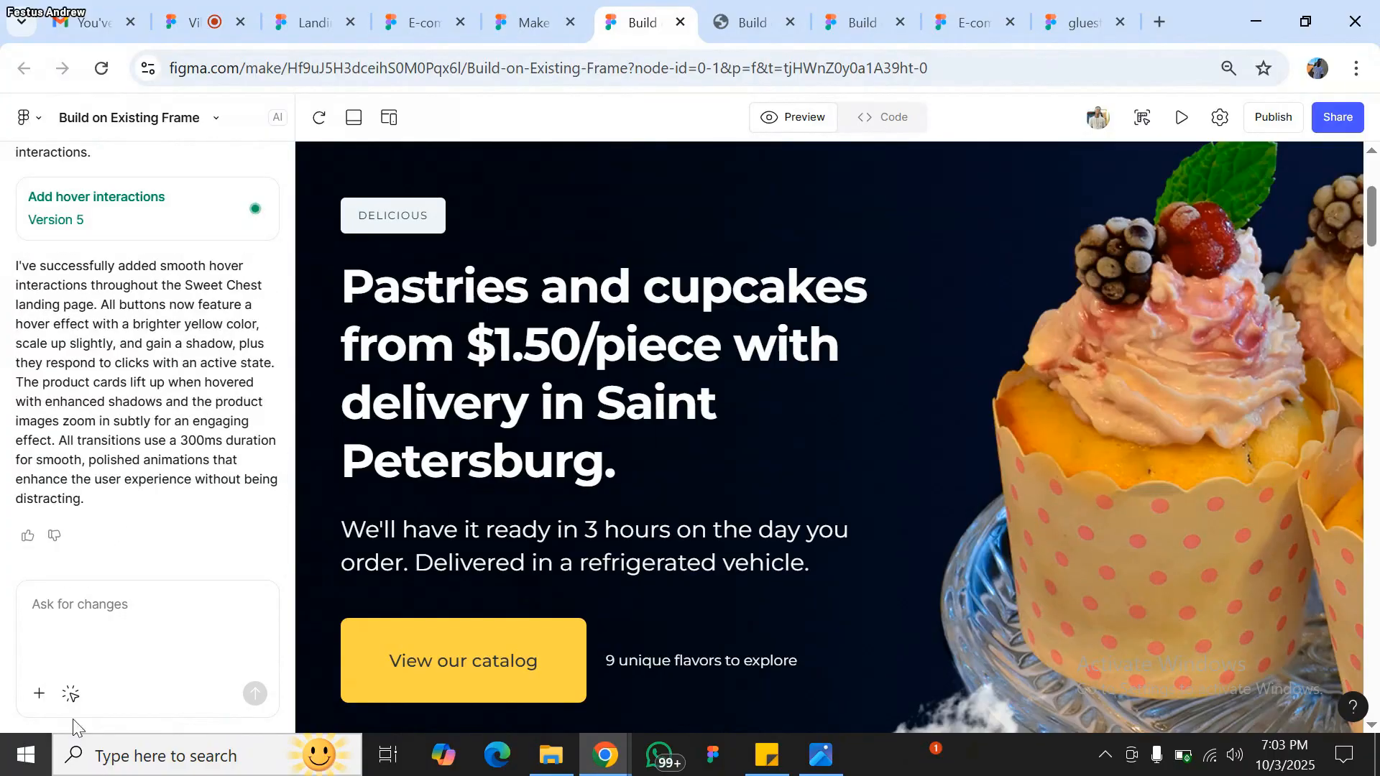
# - Update the published version of Build on Existing Frame and copy its figma.site link
pyautogui.click(1275, 117)
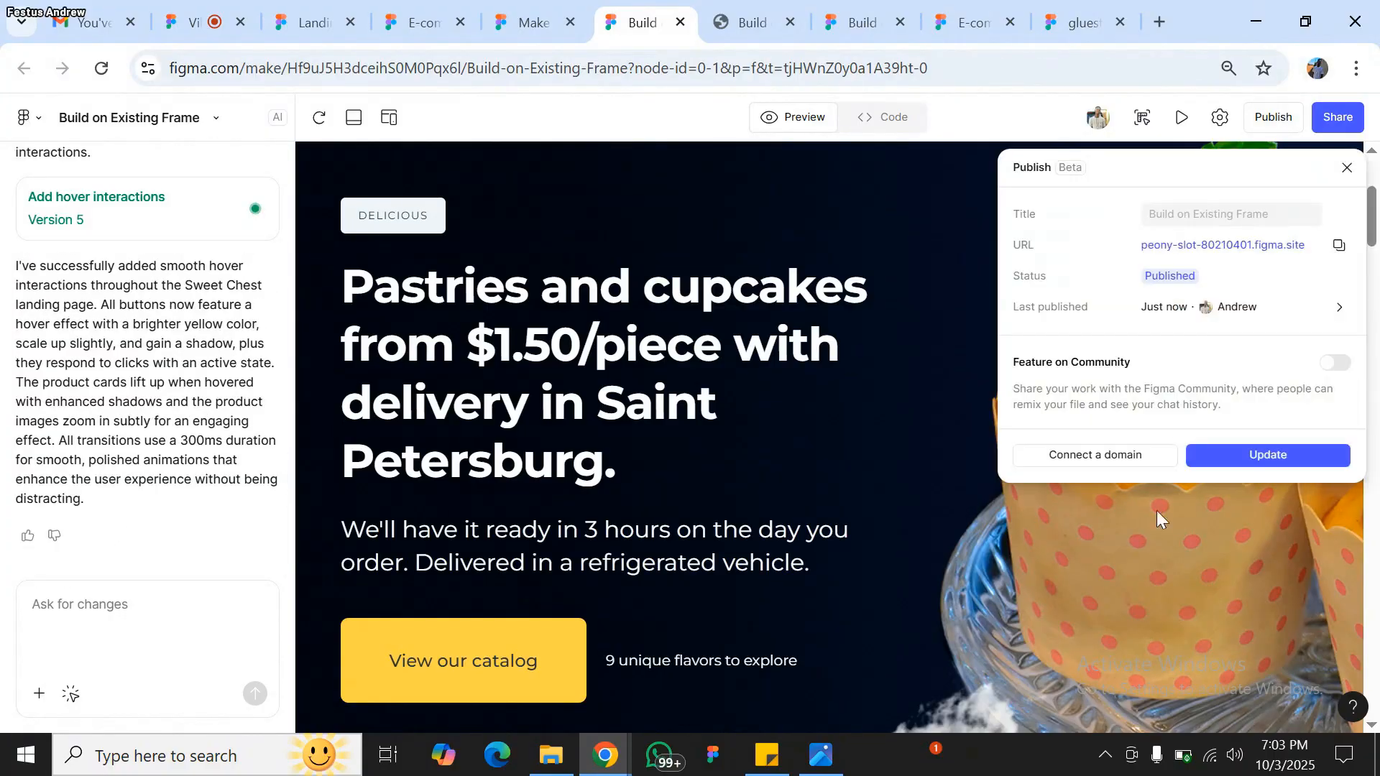
pyautogui.click(1241, 455)
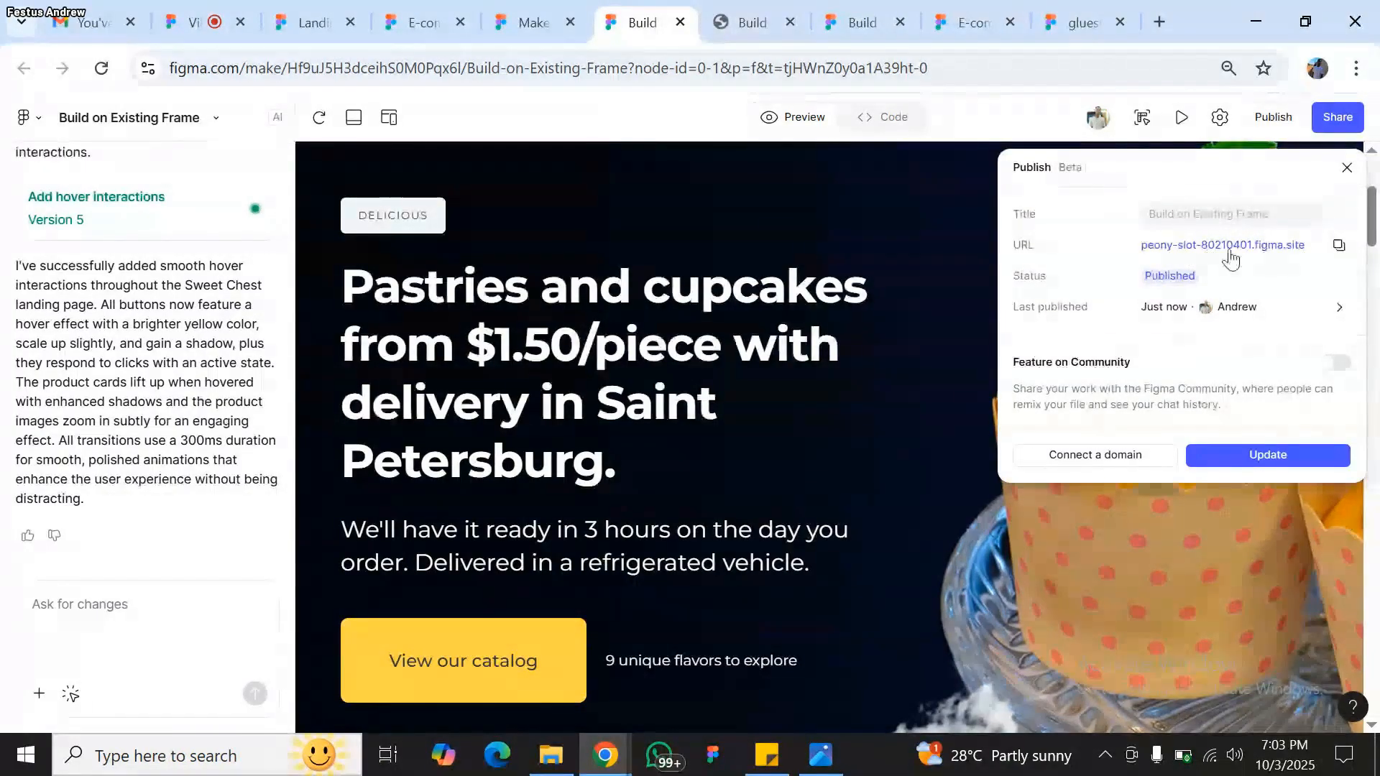
pyautogui.click(1339, 246)
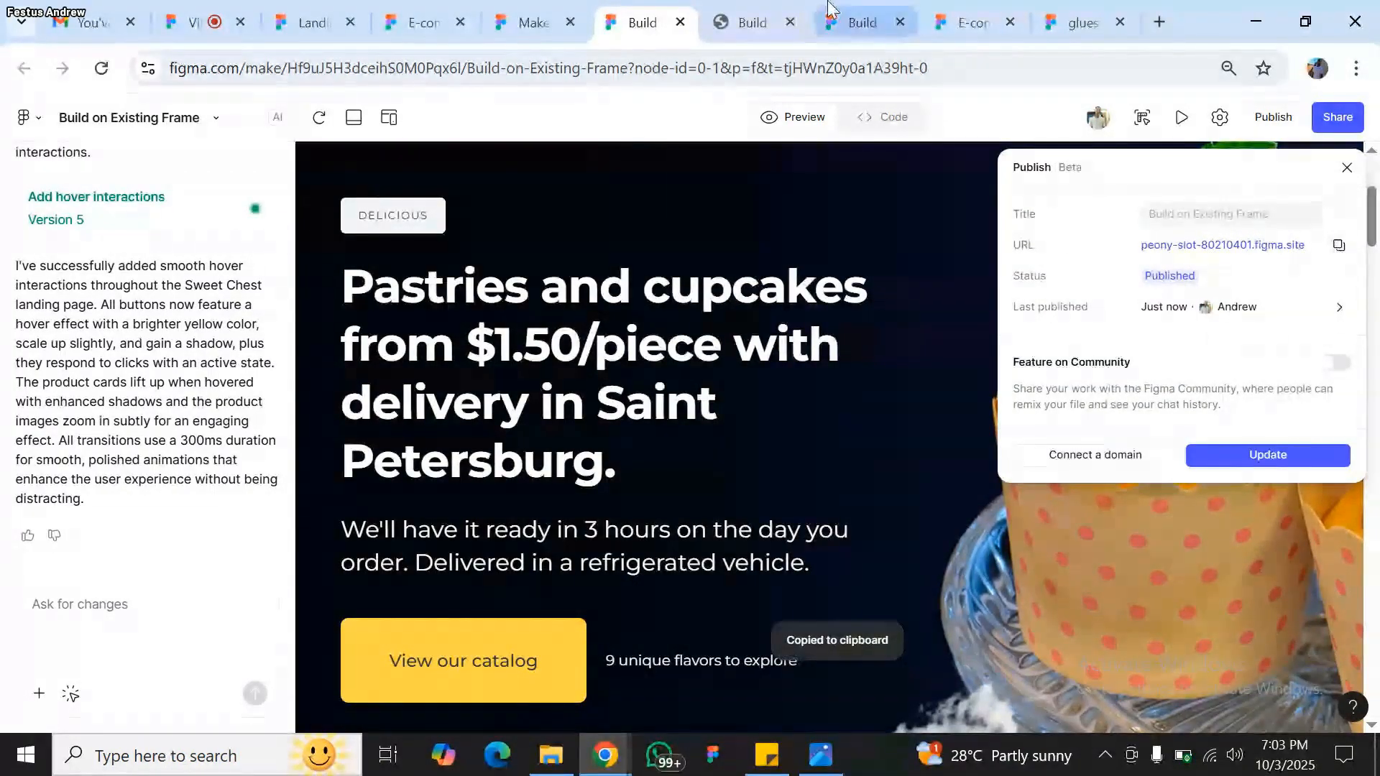
# - Glance at the published Sweet Chest site and switch to the Vibe Coding with Figma Make meeting room
pyautogui.click(748, 16)
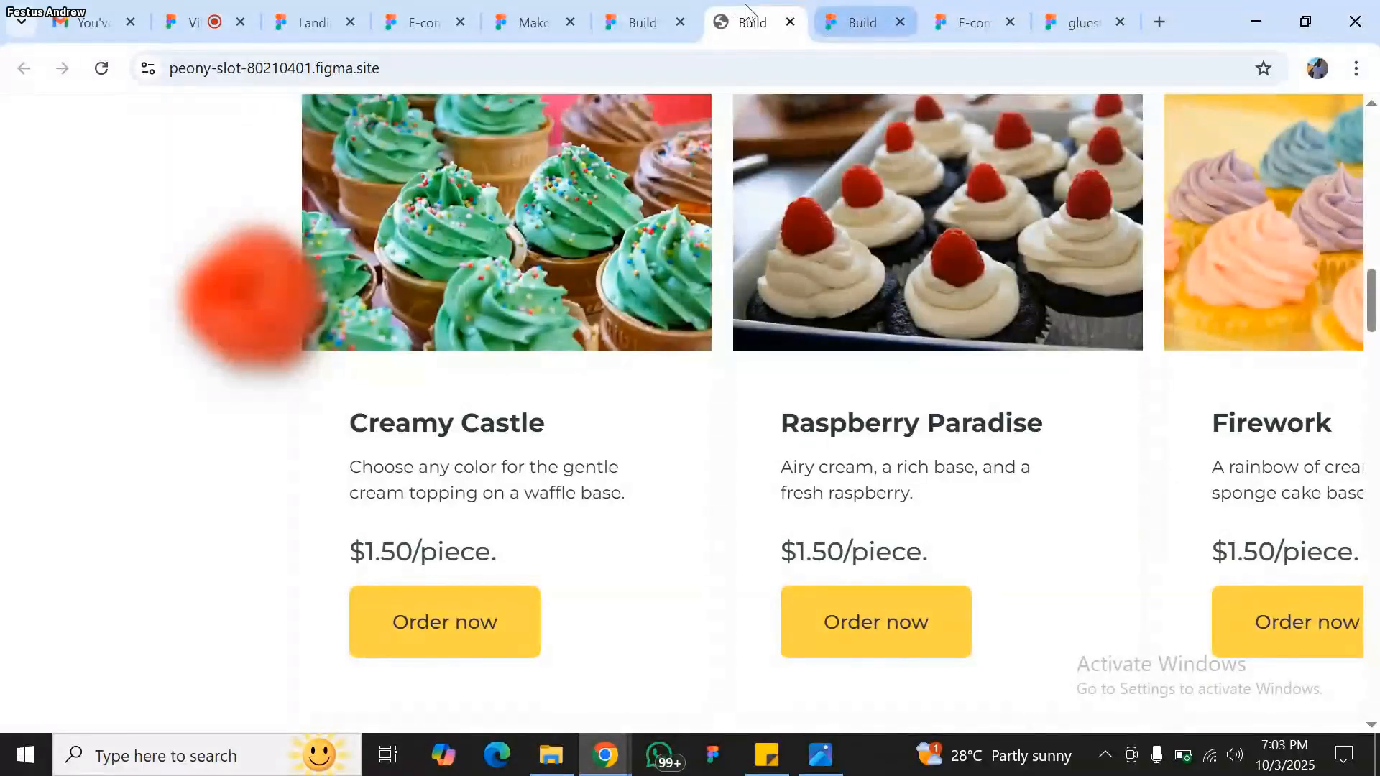
pyautogui.click(643, 14)
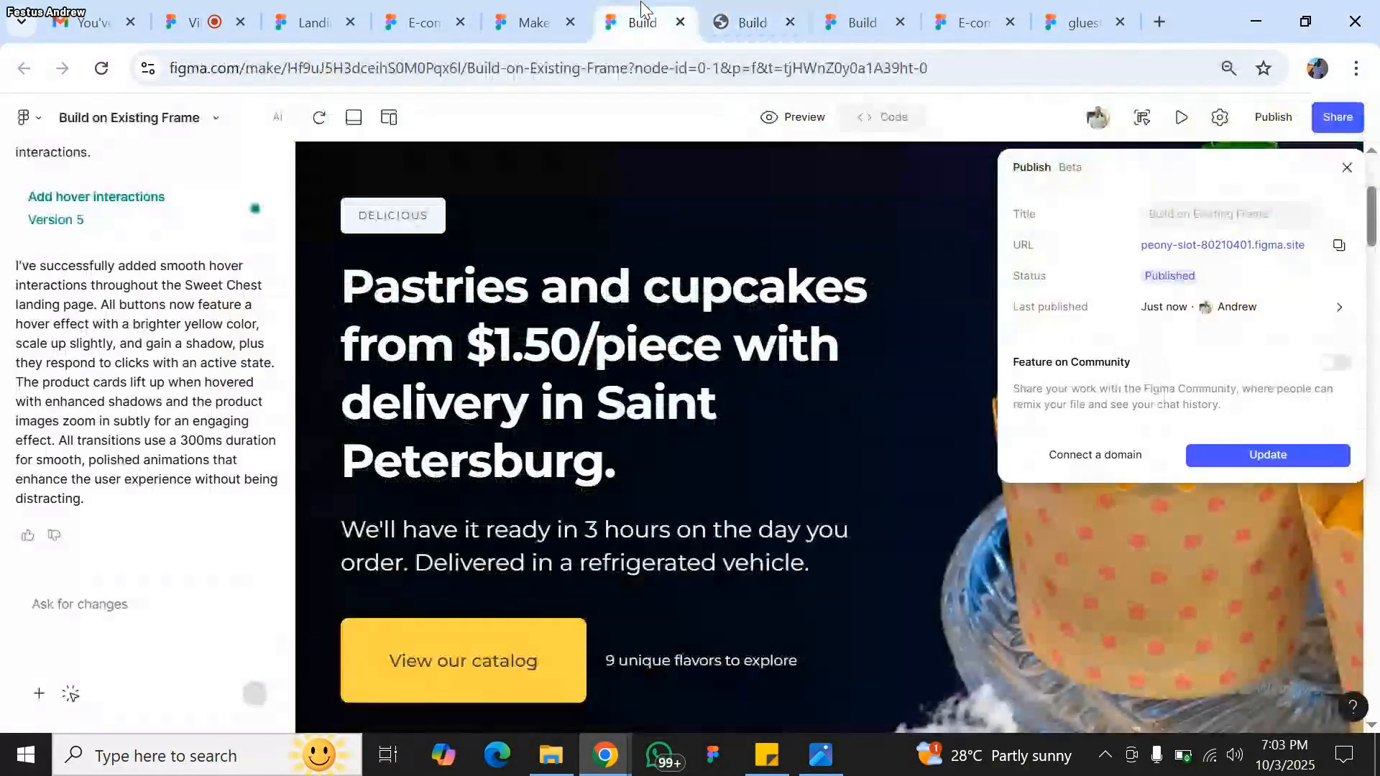
pyautogui.click(230, 14)
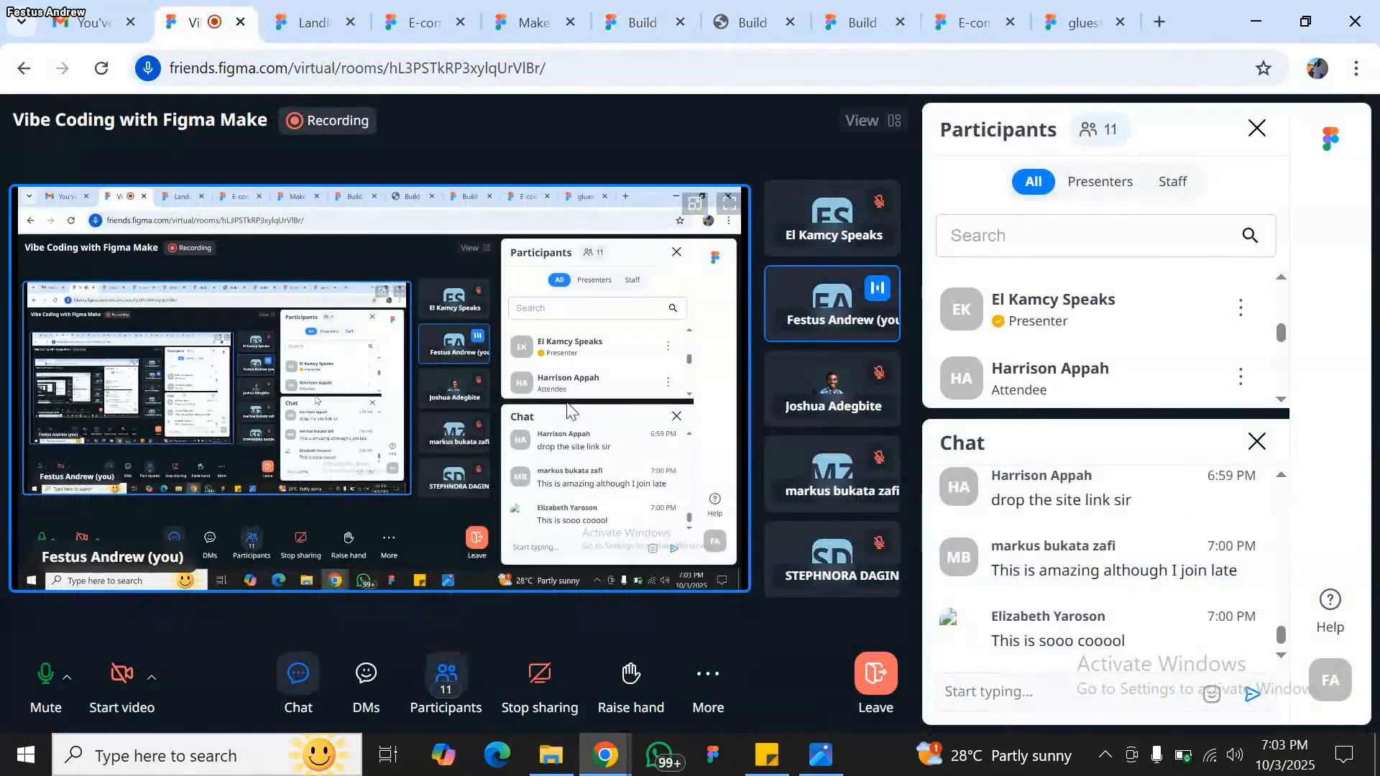
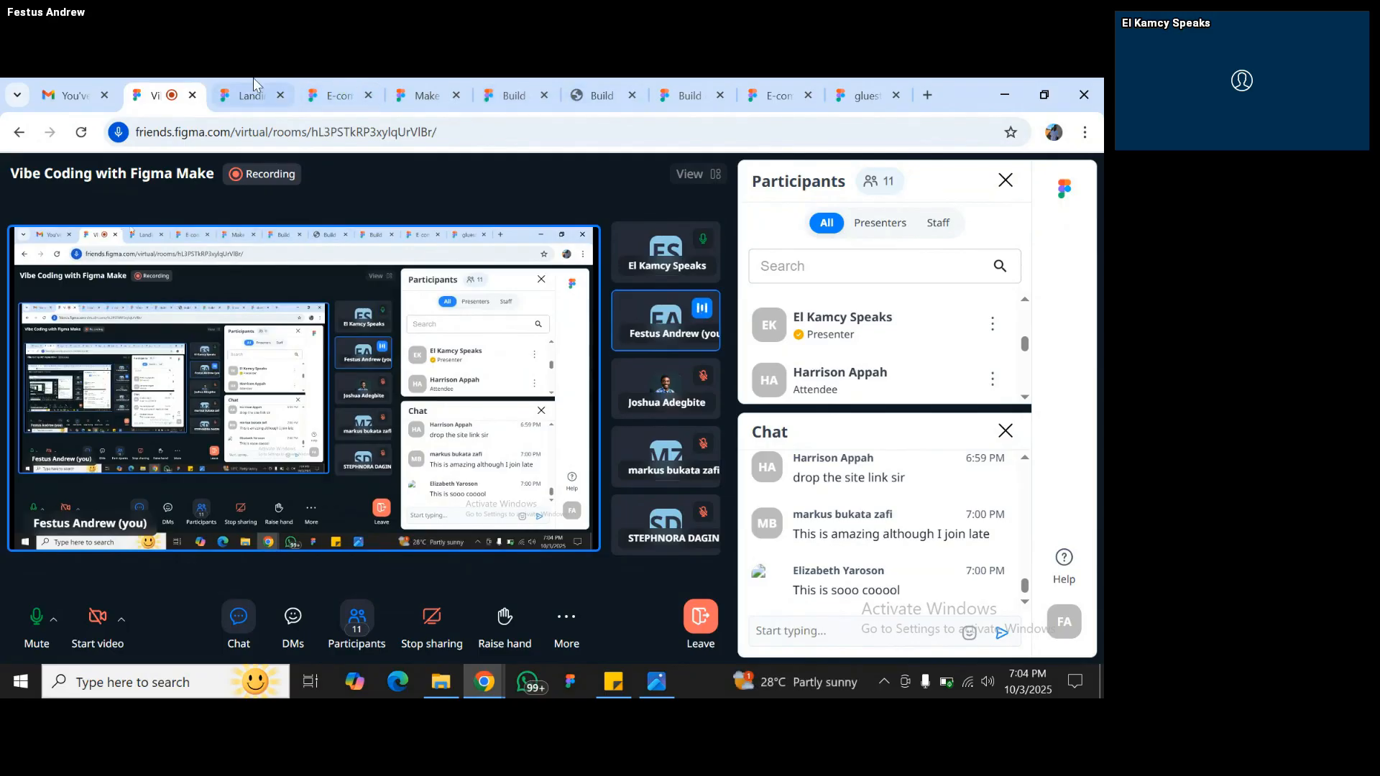
# - Switch to the Landing page design file and draw a frame about 272 × 242 beside the landing page
pyautogui.moveTo(266, 84)
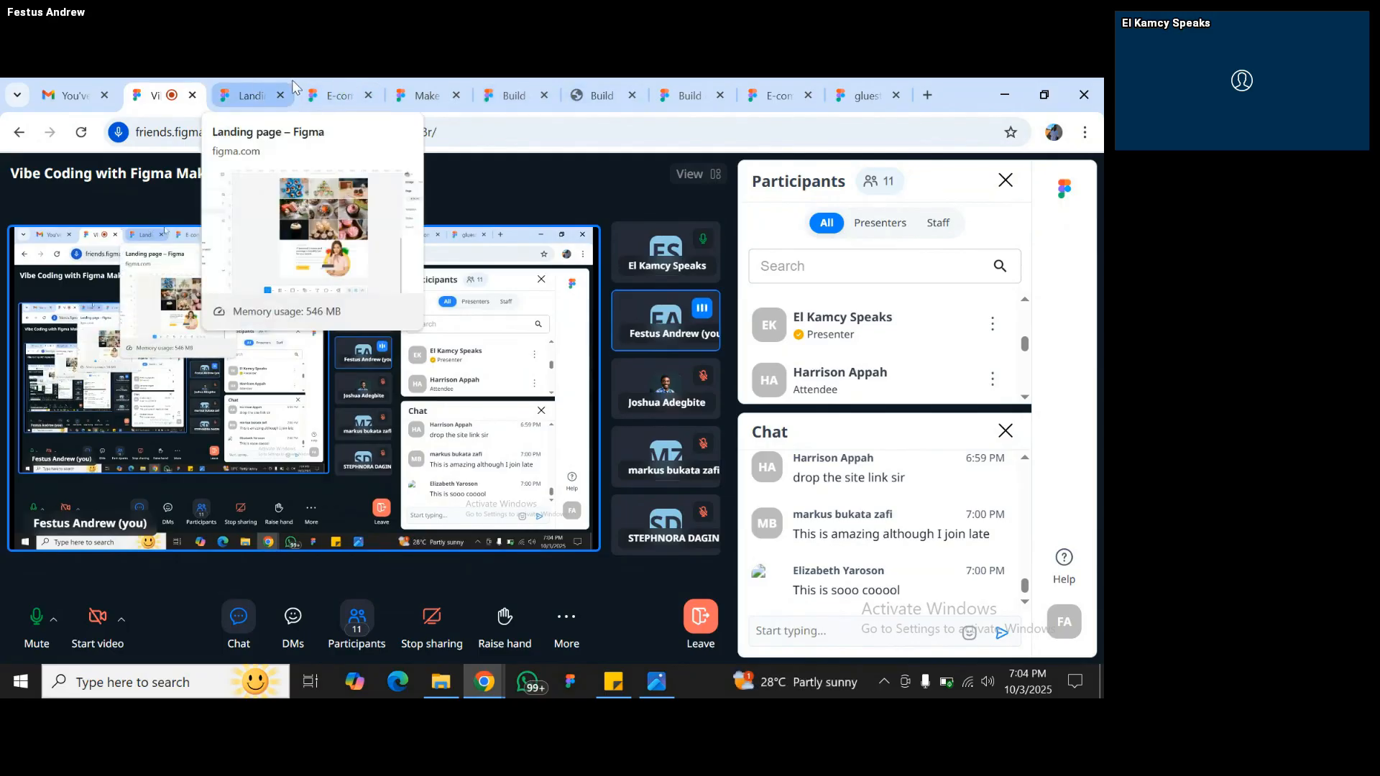
pyautogui.click(246, 80)
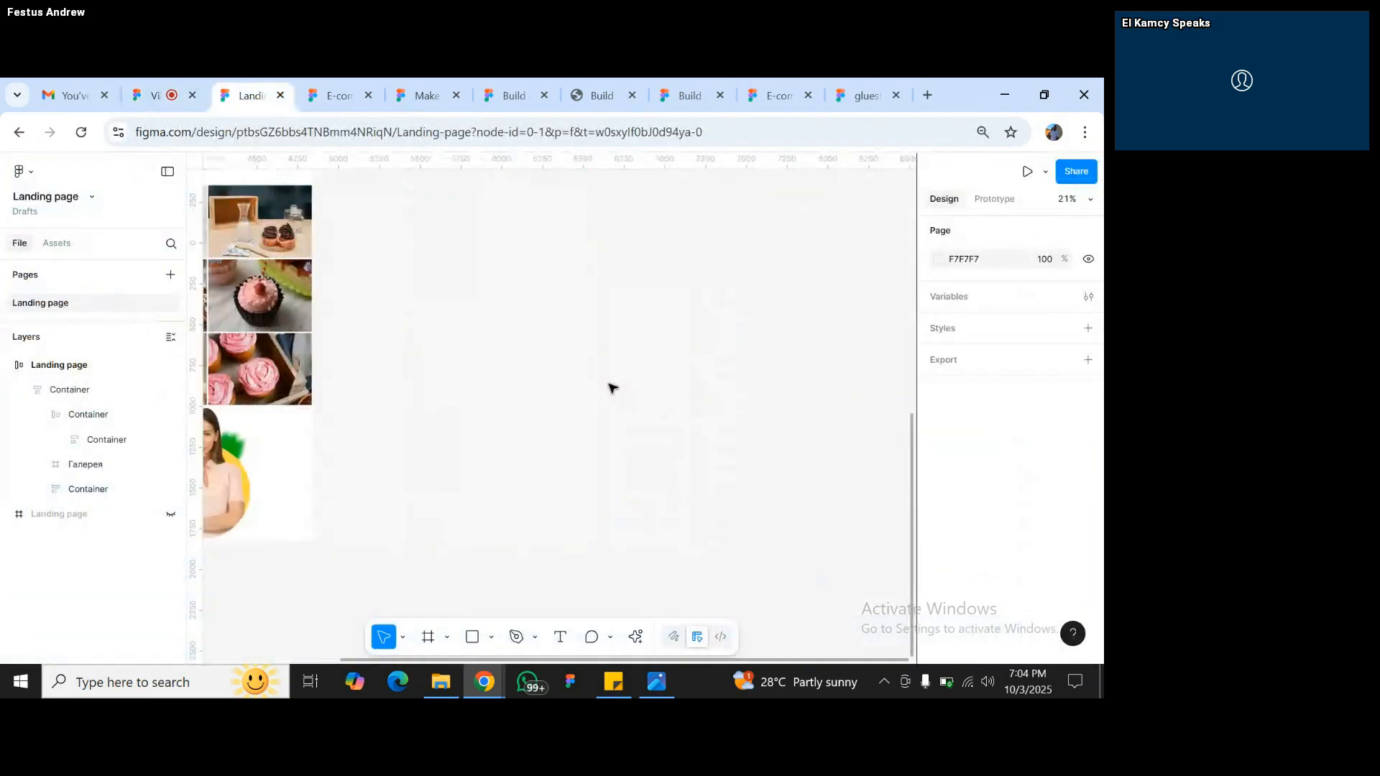
pyautogui.hscroll(-5, 609, 388)
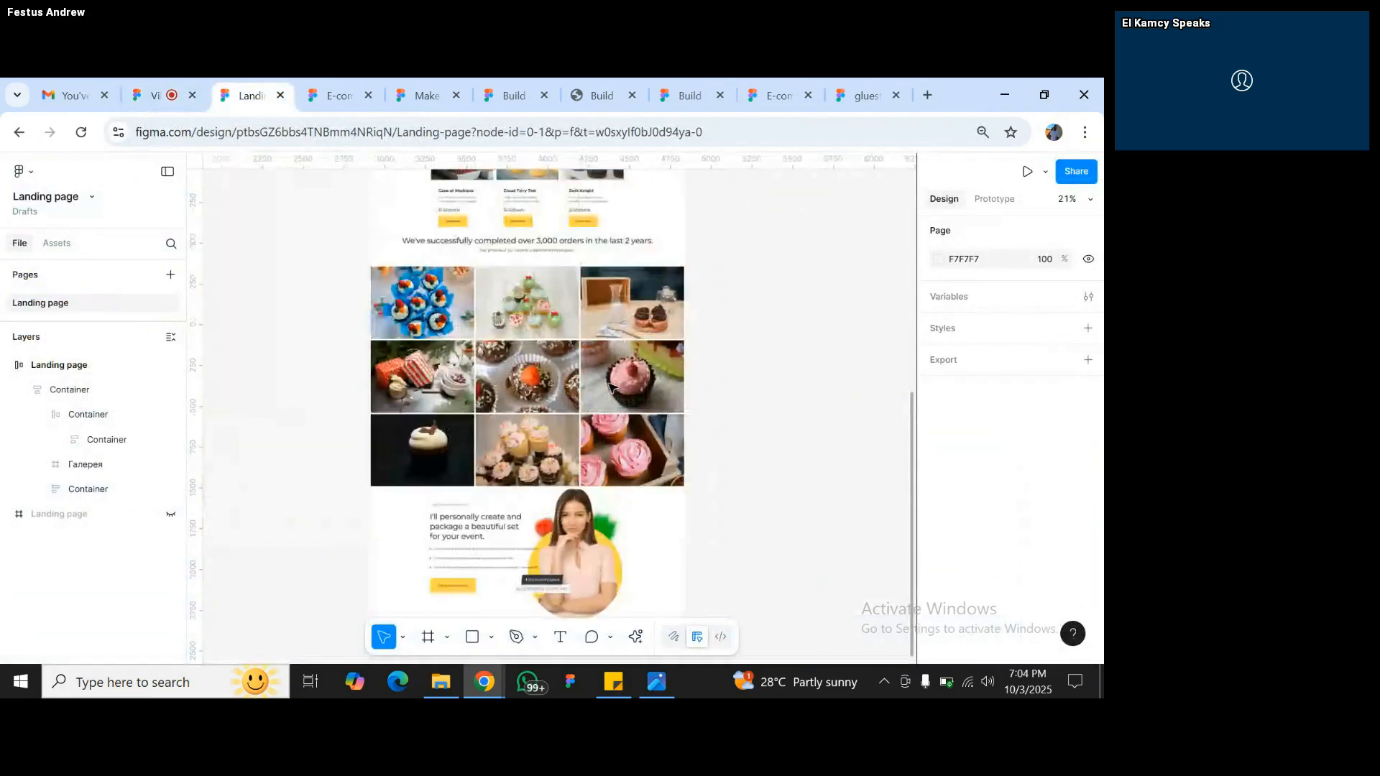
pyautogui.scroll(1, 610, 385)
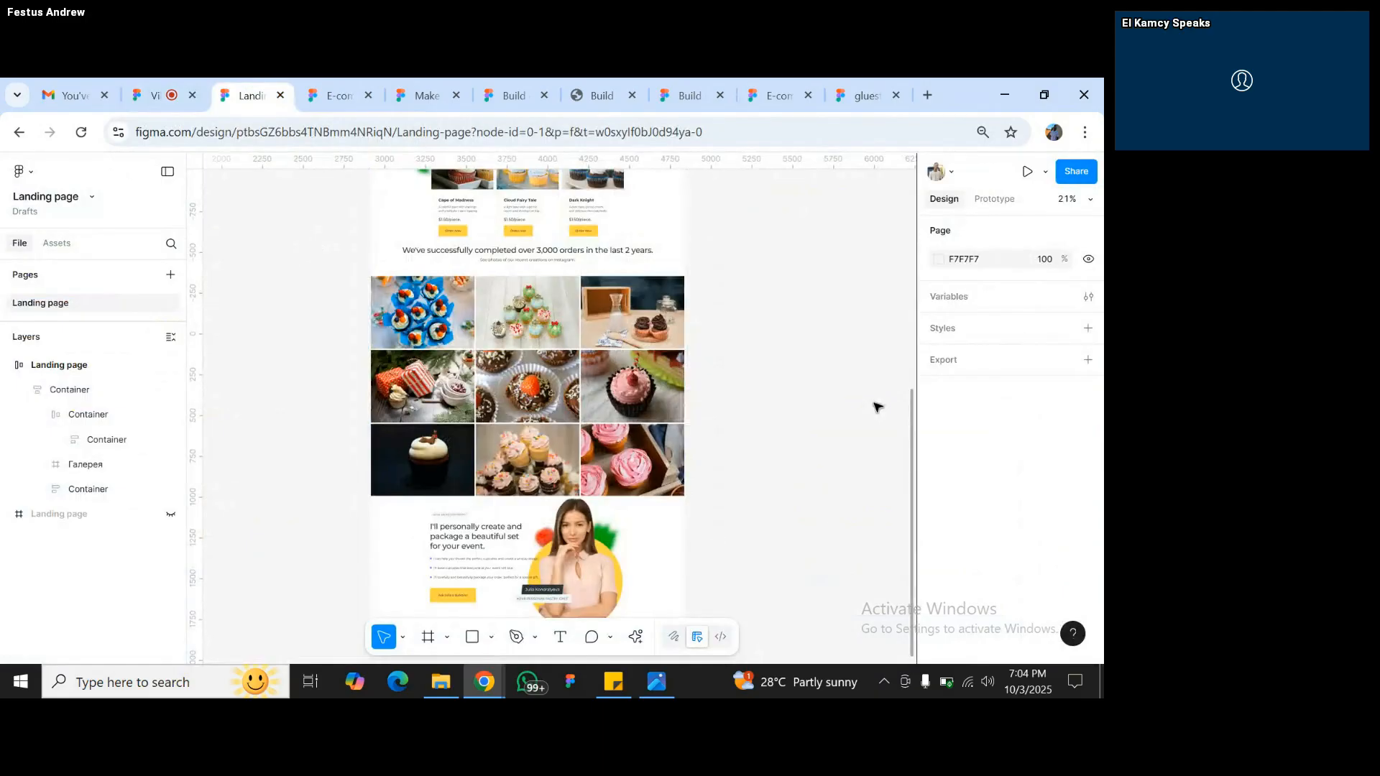
pyautogui.hscroll(4, 876, 407)
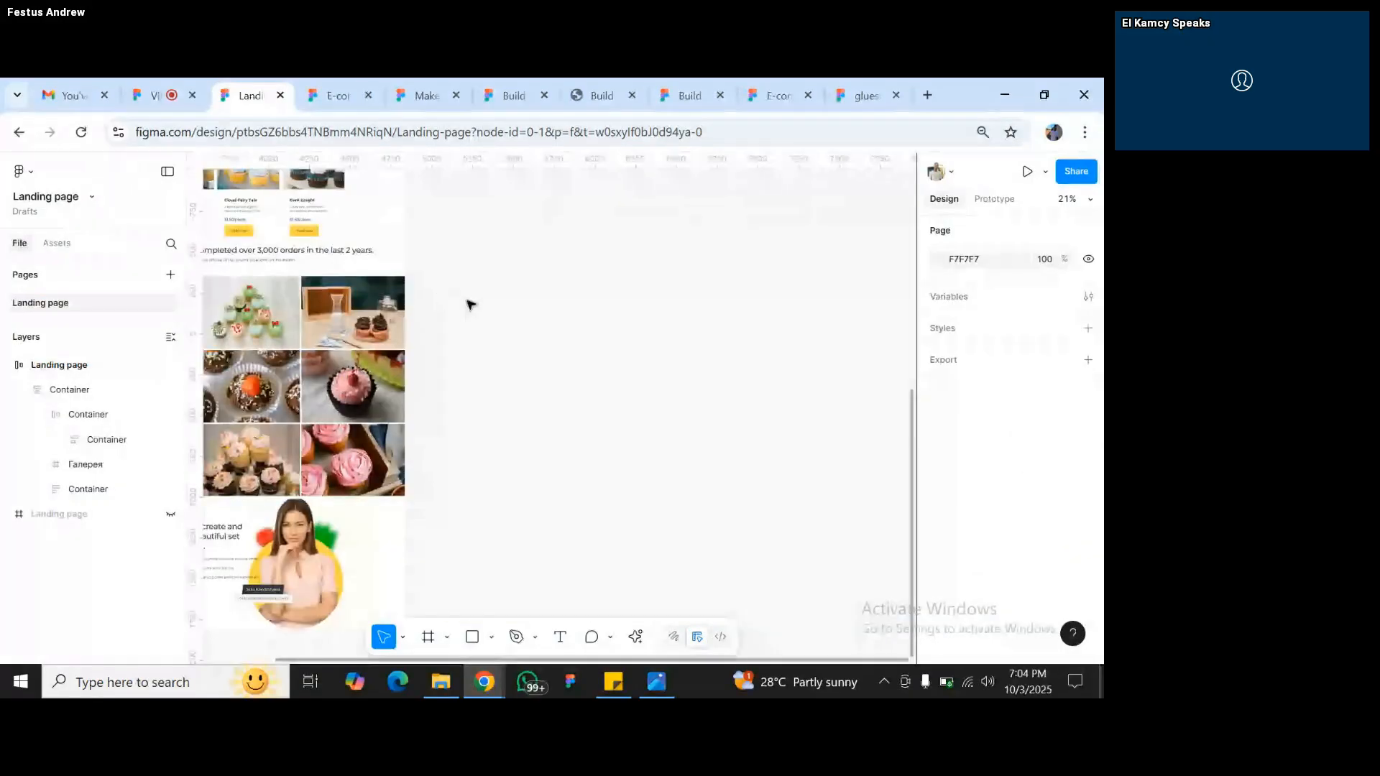
pyautogui.press('f')
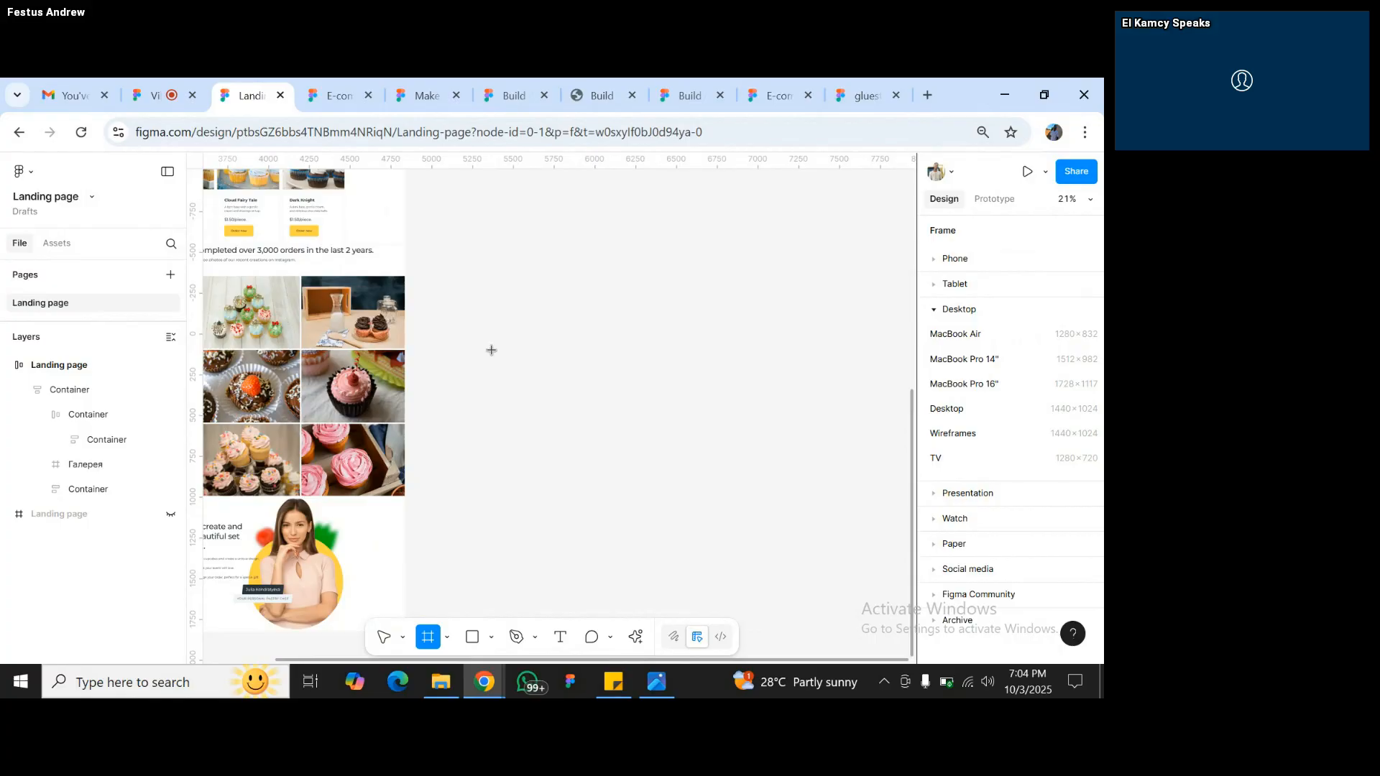
pyautogui.moveTo(512, 360); pyautogui.dragTo(468, 341)
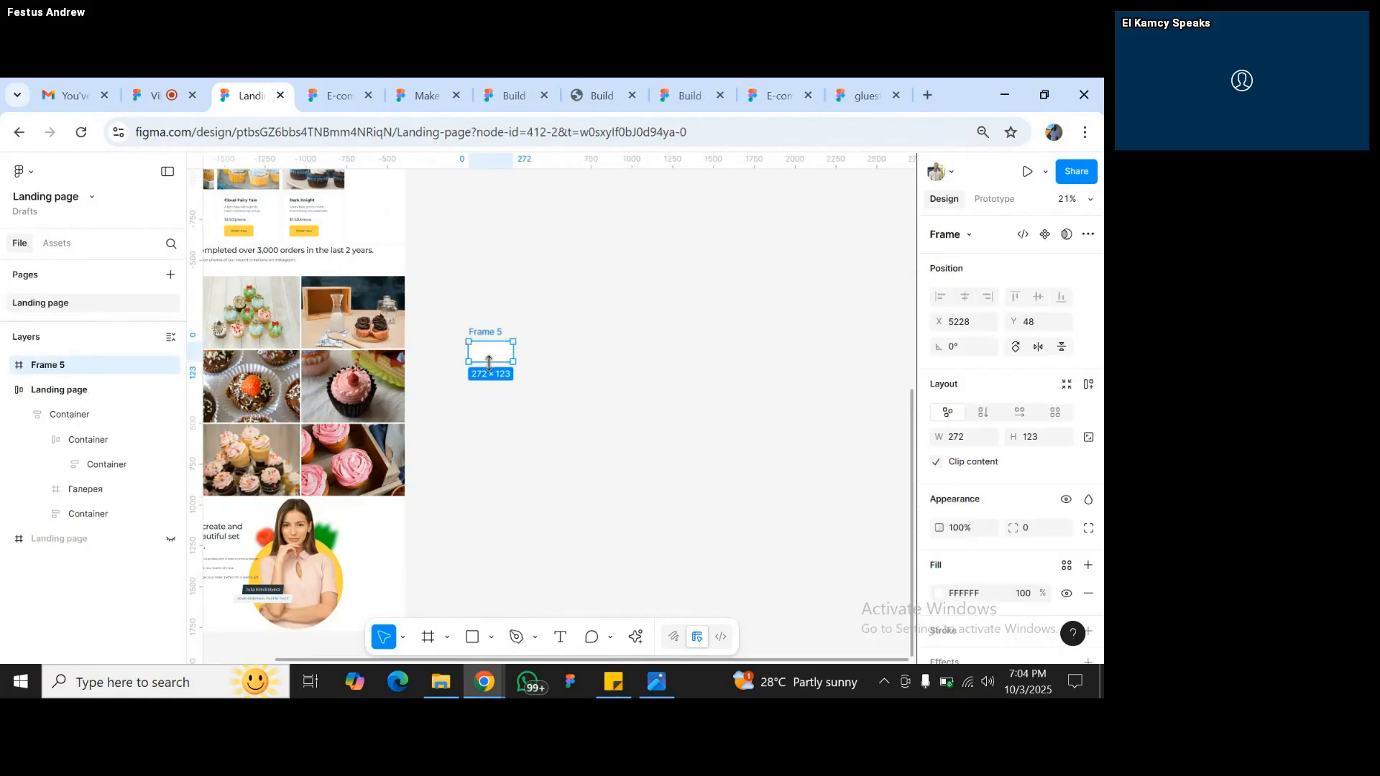
pyautogui.moveTo(487, 360); pyautogui.dragTo(491, 382)
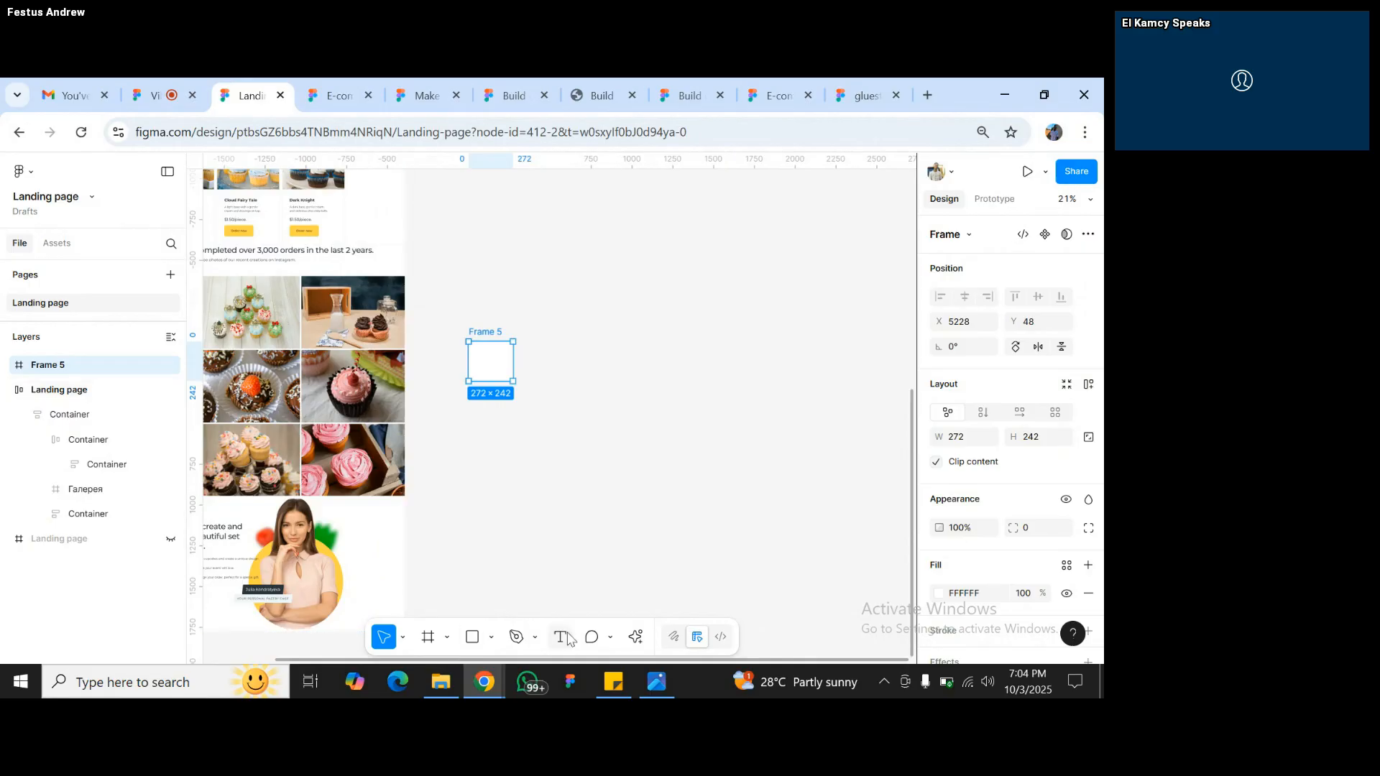
pyautogui.click(489, 639)
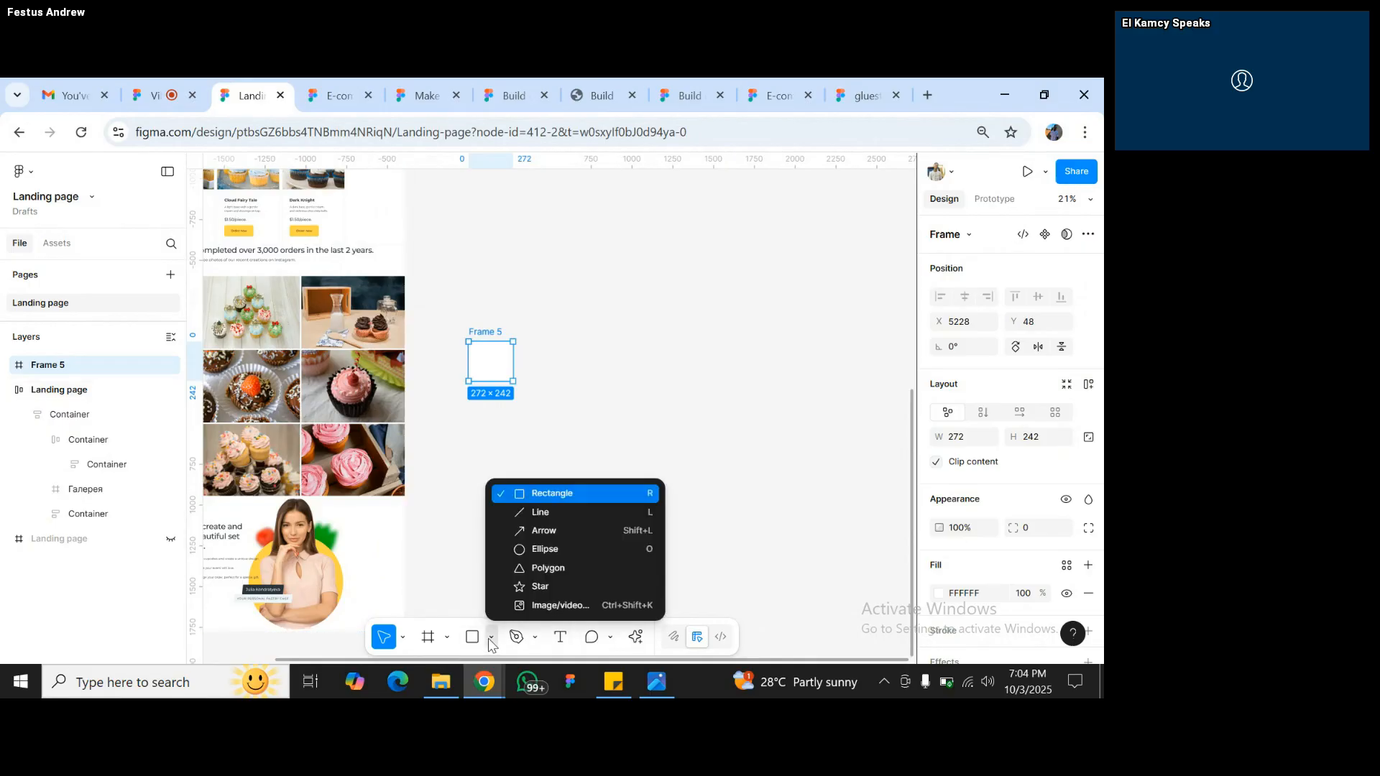
pyautogui.click(527, 608)
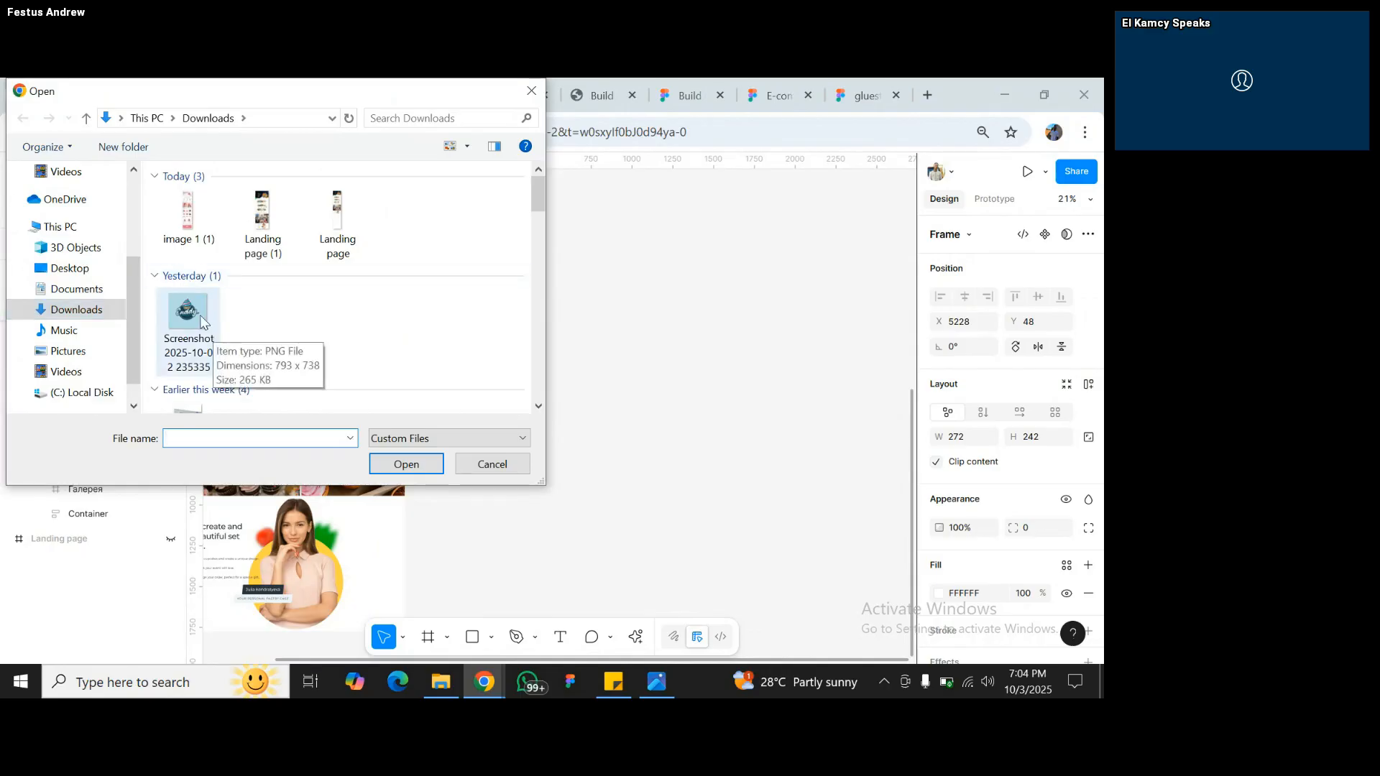
pyautogui.doubleClick(210, 334)
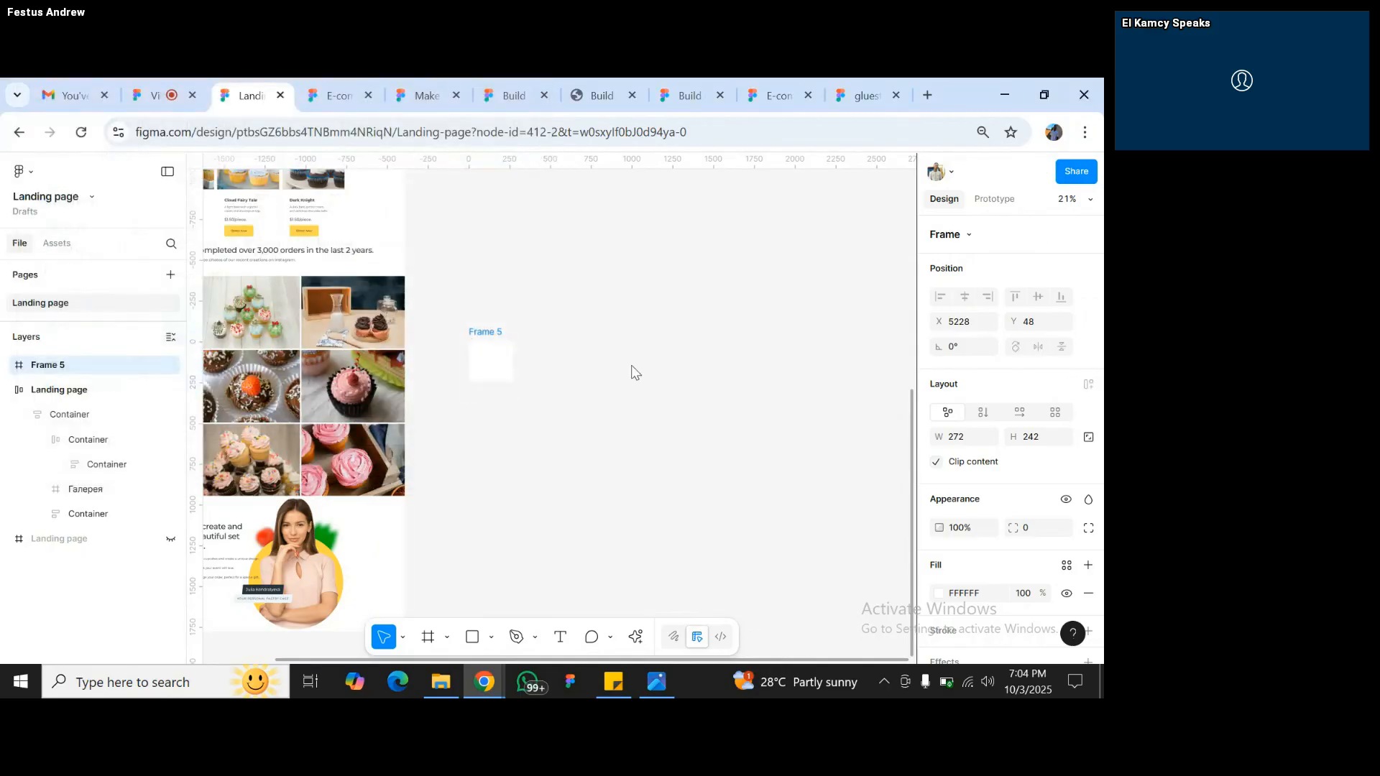
pyautogui.click(551, 334)
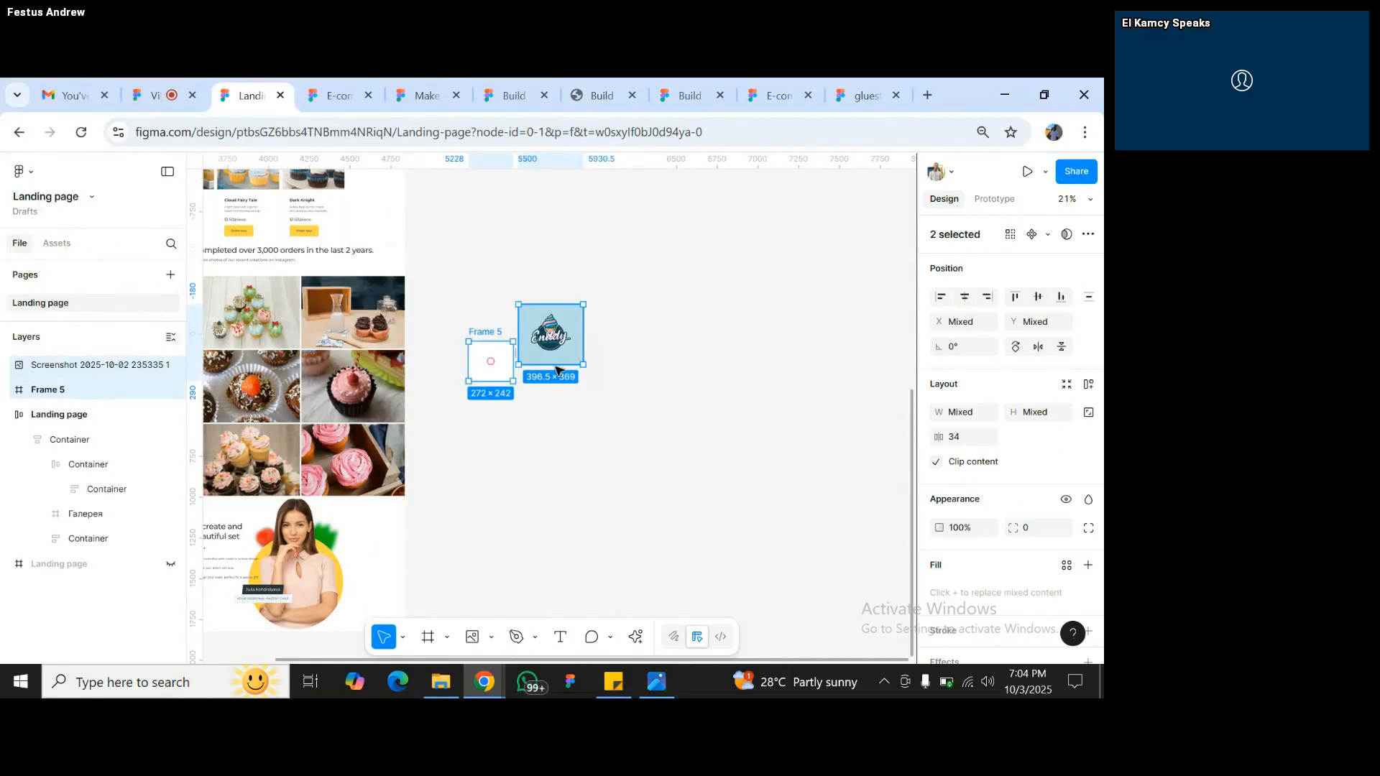
# - Enlarge the new frame to about 1046 × 433 and move the logo image inside it
pyautogui.click(481, 352)
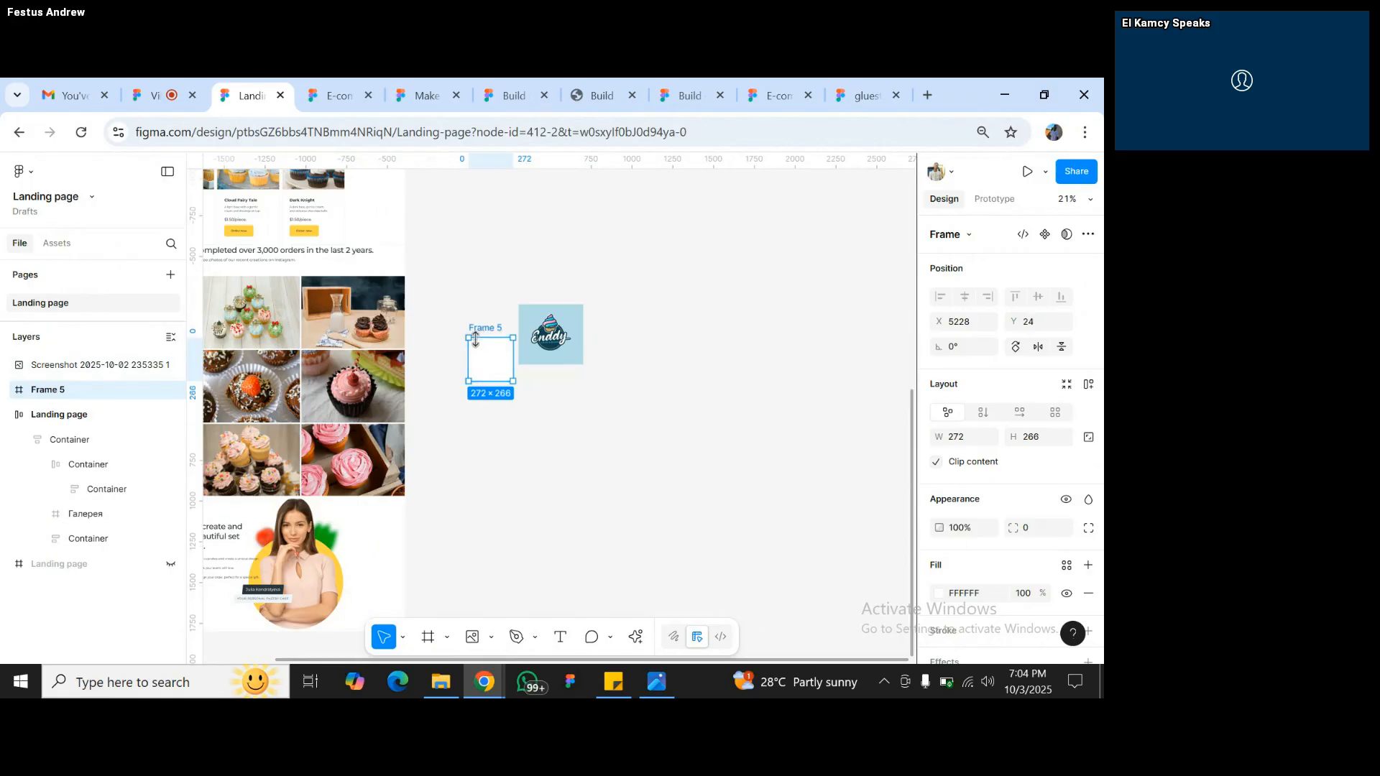
pyautogui.moveTo(467, 335); pyautogui.dragTo(439, 310)
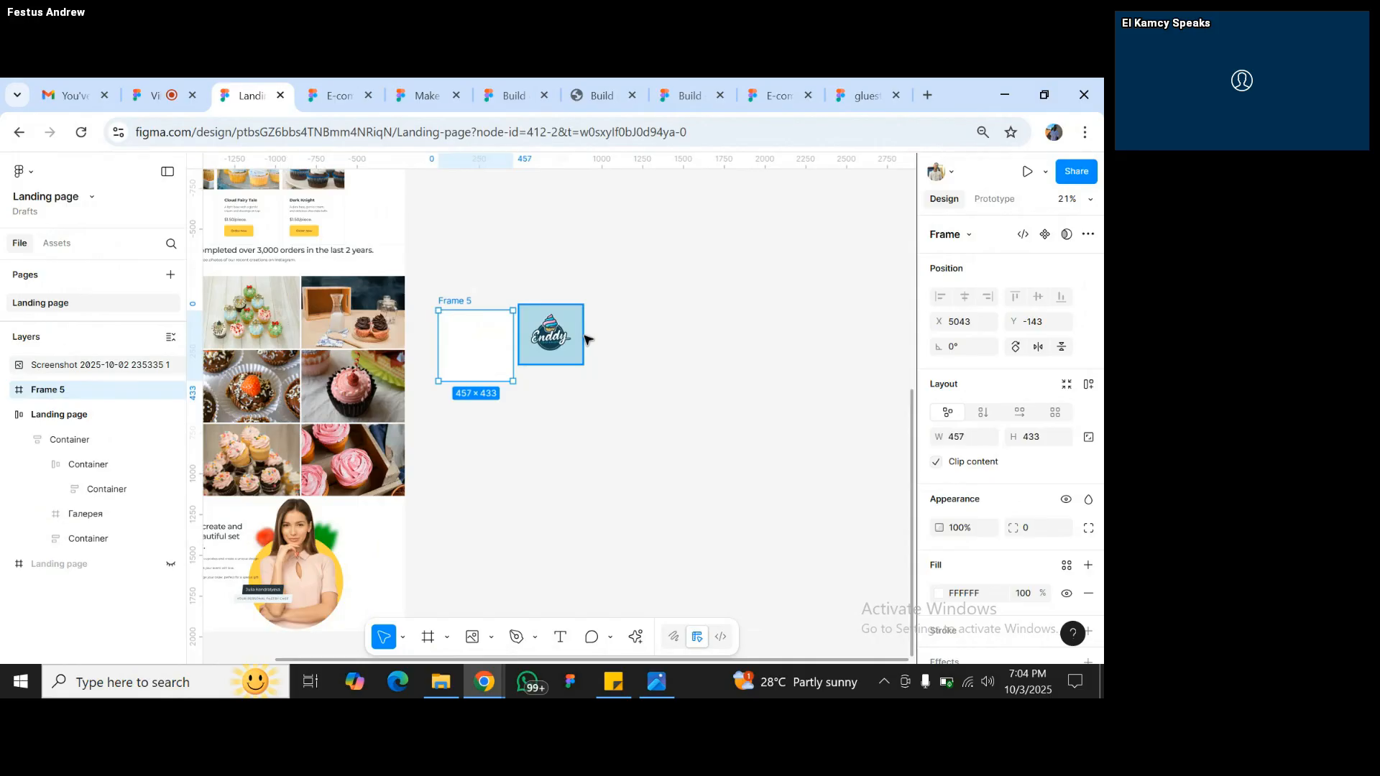
pyautogui.click(586, 339)
pyautogui.moveTo(586, 339); pyautogui.dragTo(486, 349)
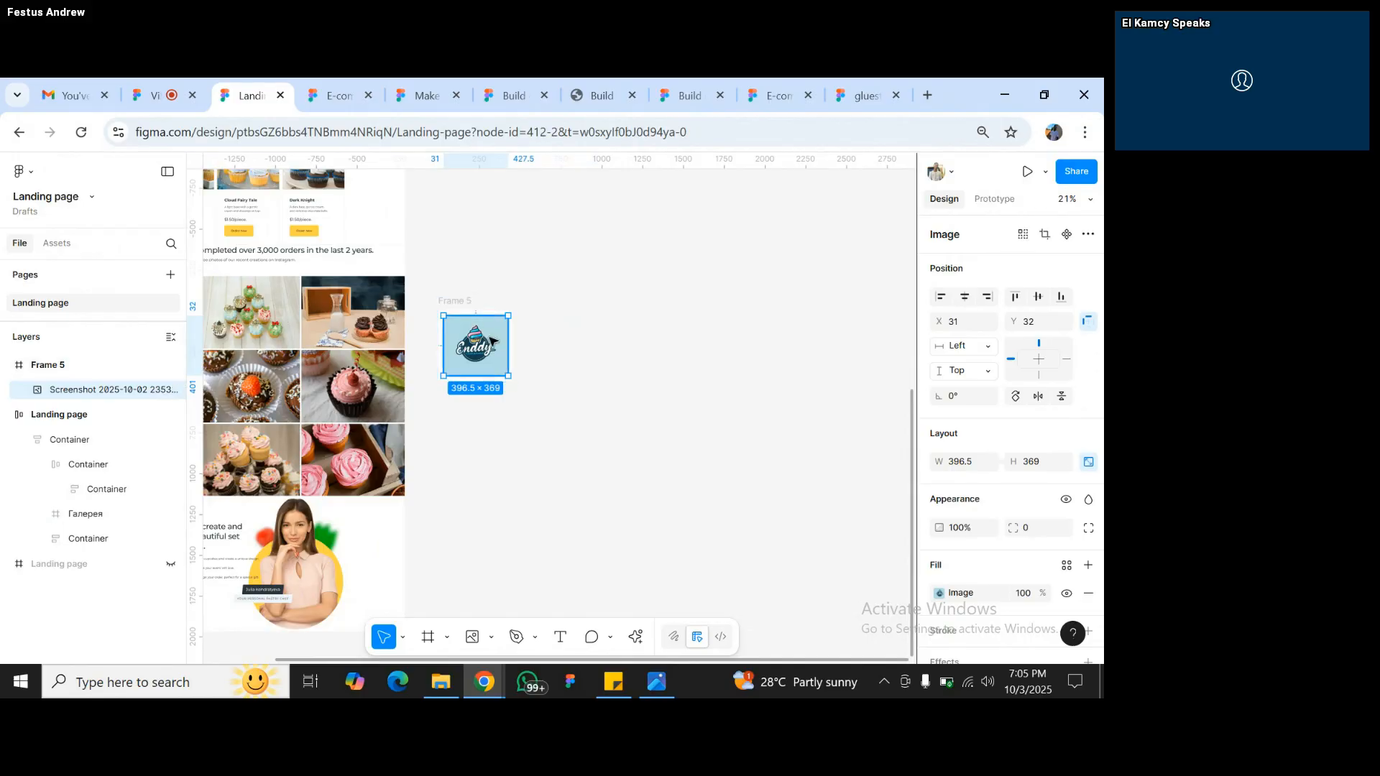
pyautogui.click(465, 300)
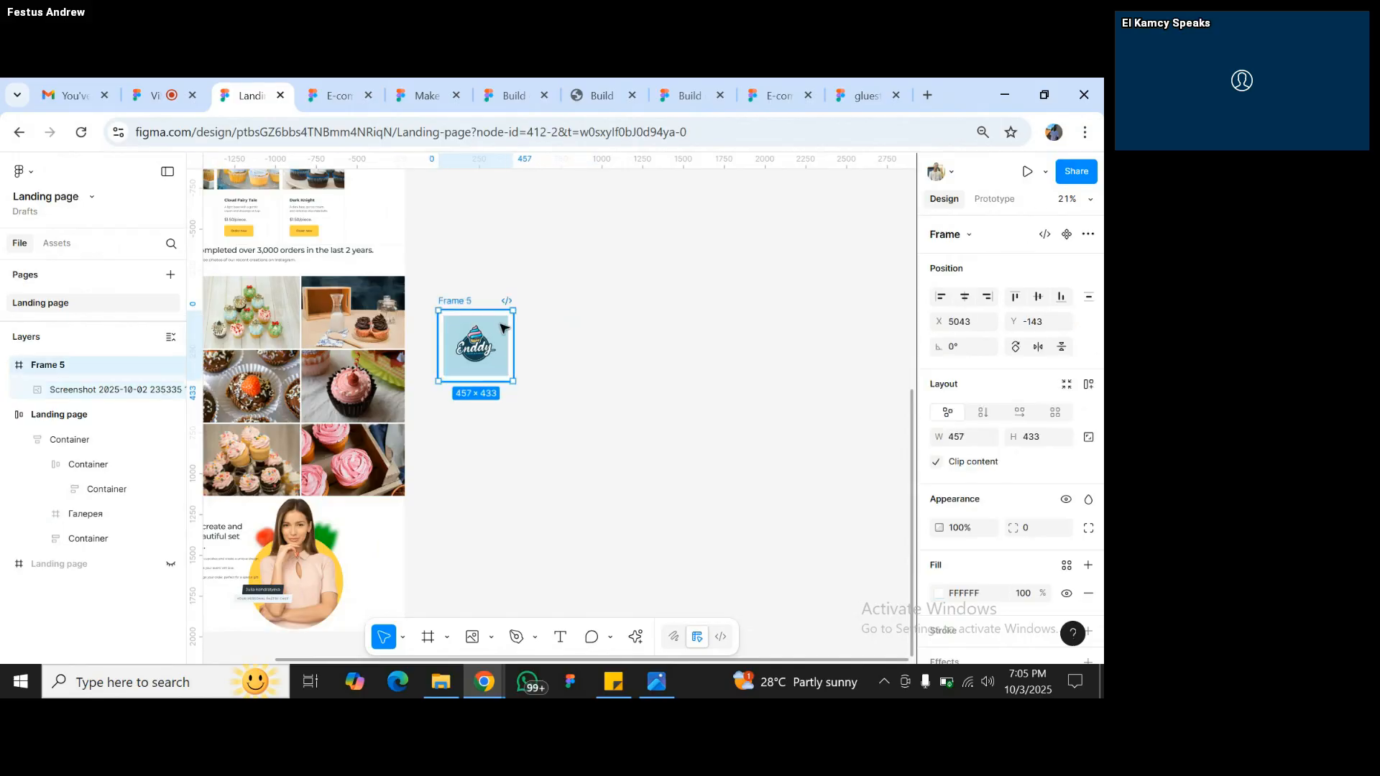
pyautogui.moveTo(513, 345); pyautogui.dragTo(610, 345)
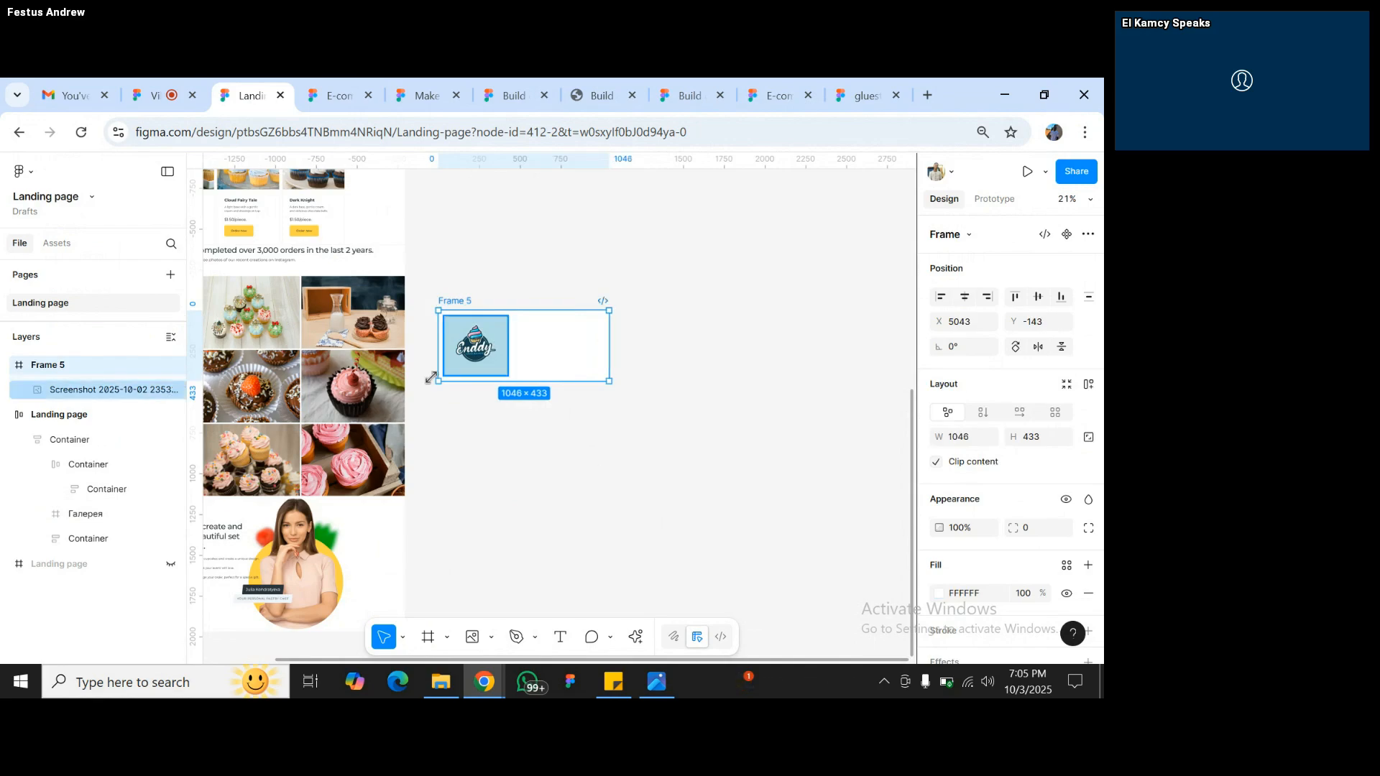
# - Duplicate the logo image to the right of the original and wrap both images in an auto layout
pyautogui.click(457, 370)
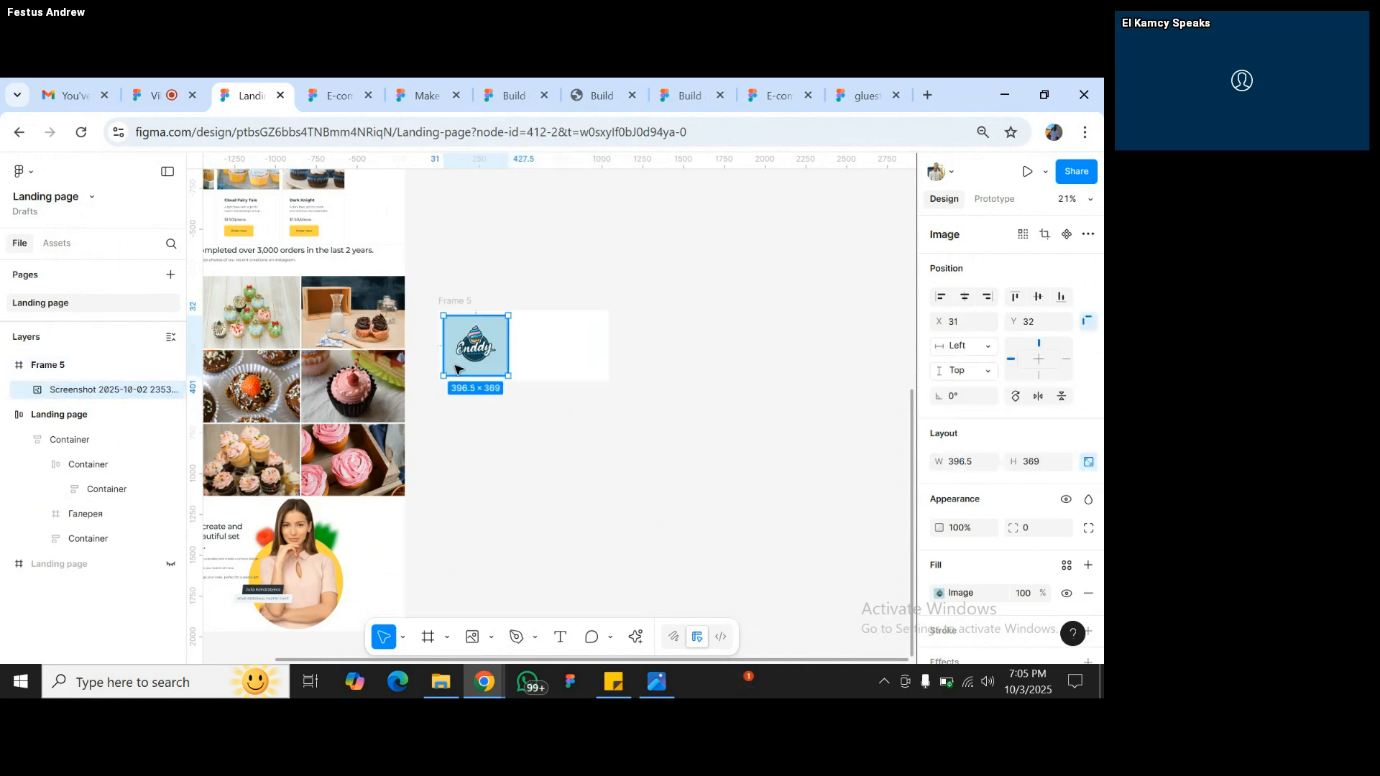
pyautogui.hotkey('ctrl', 'd')
pyautogui.moveTo(469, 352); pyautogui.dragTo(553, 344)
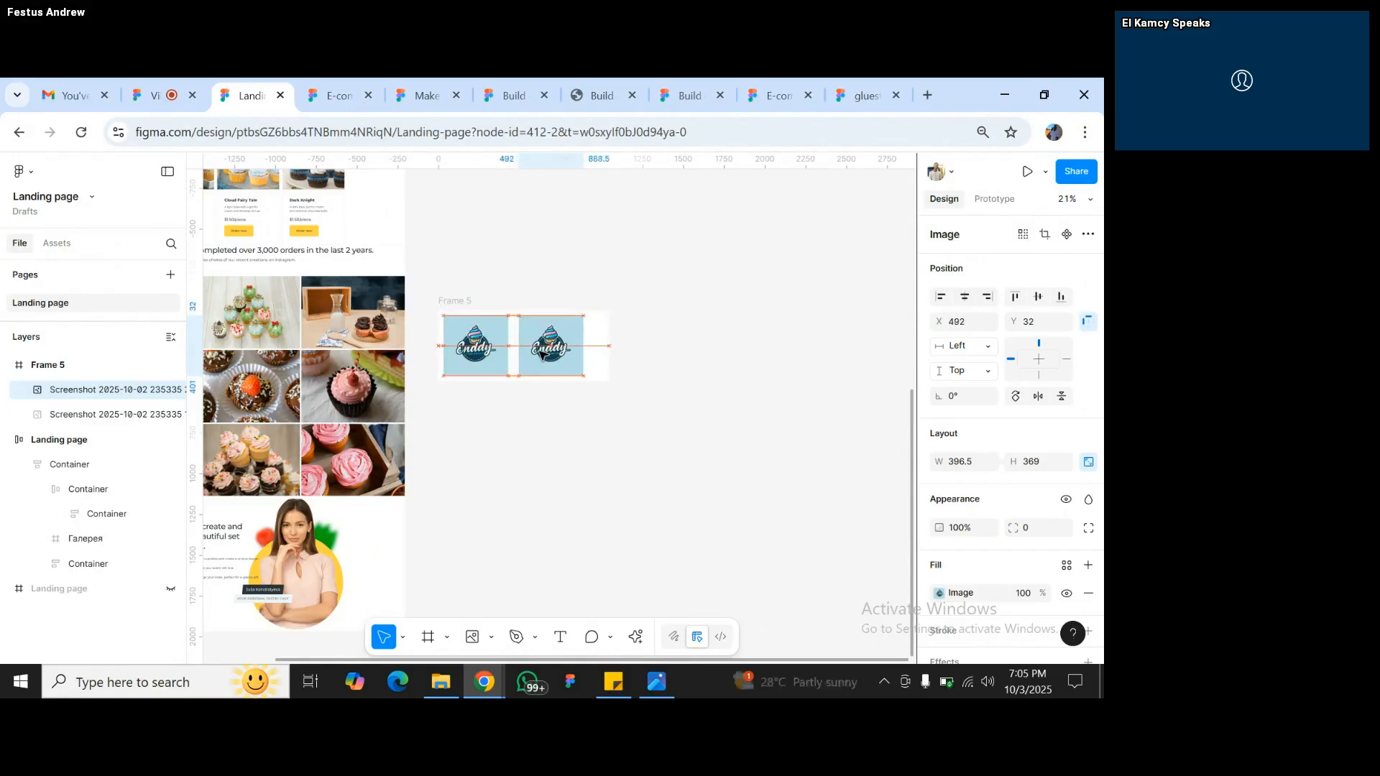
pyautogui.keyDown('shift'); pyautogui.click(480, 346); pyautogui.keyUp('shift')
pyautogui.hotkey('shift', 'a')
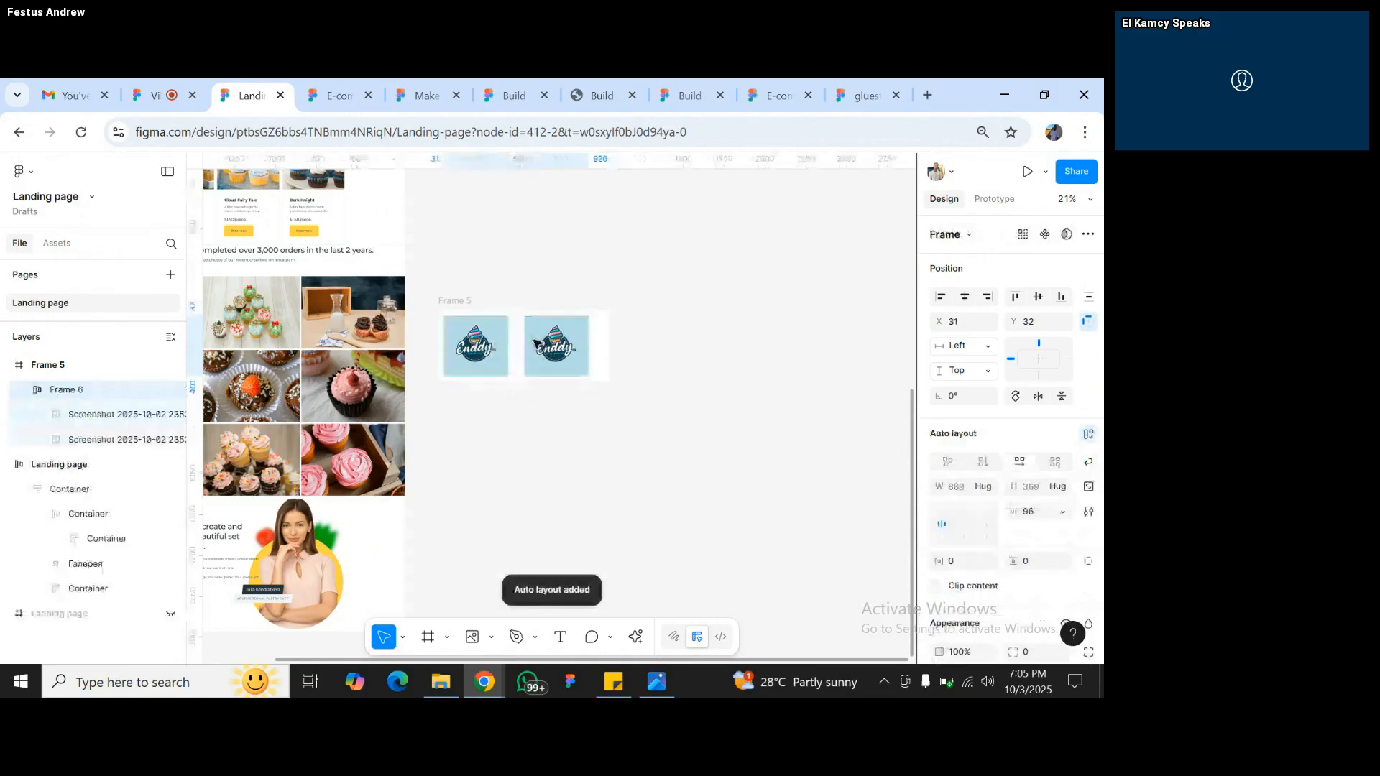
# - Copy the frame with the two logo images and paste it into the chat prompt of Build on Existing Frame
pyautogui.click(464, 298)
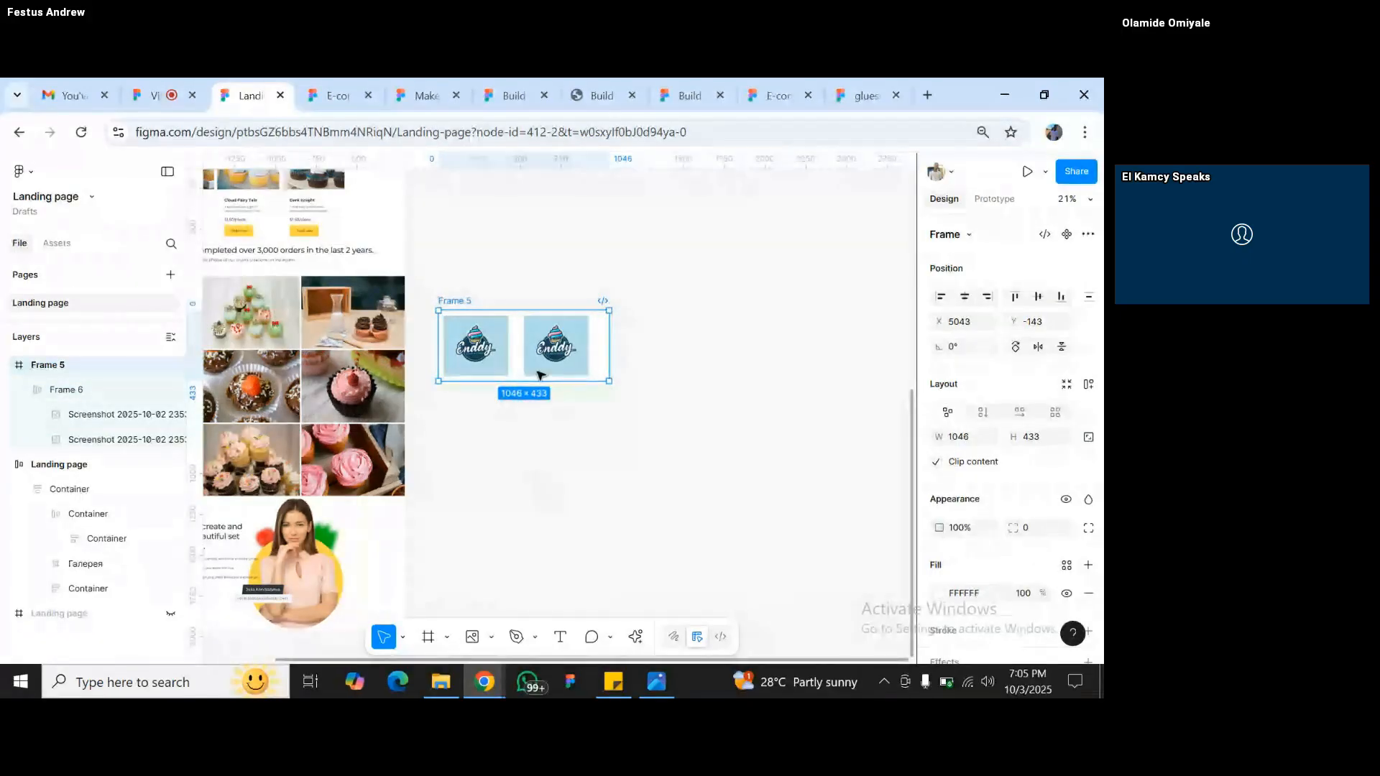
pyautogui.click(555, 89)
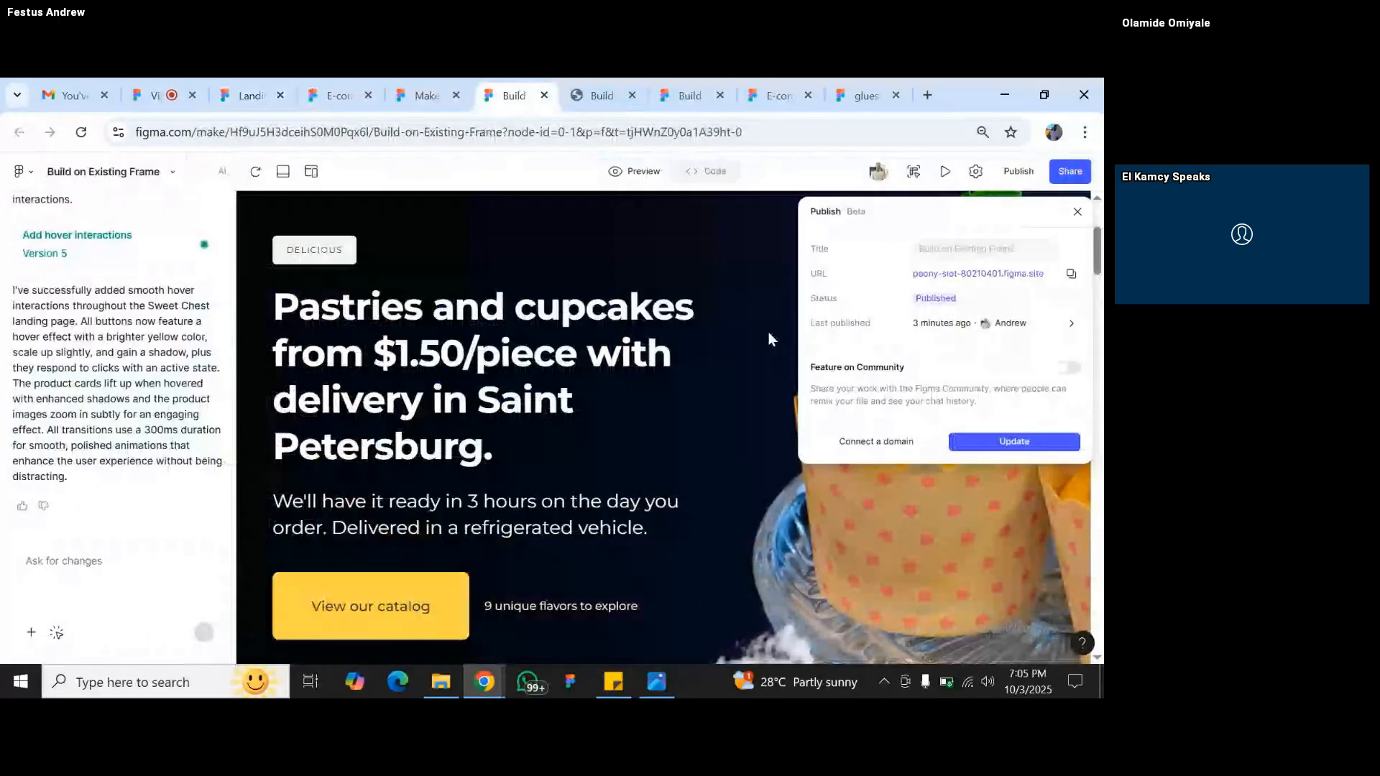
pyautogui.click(45, 575)
pyautogui.hotkey('ctrl', 'v')
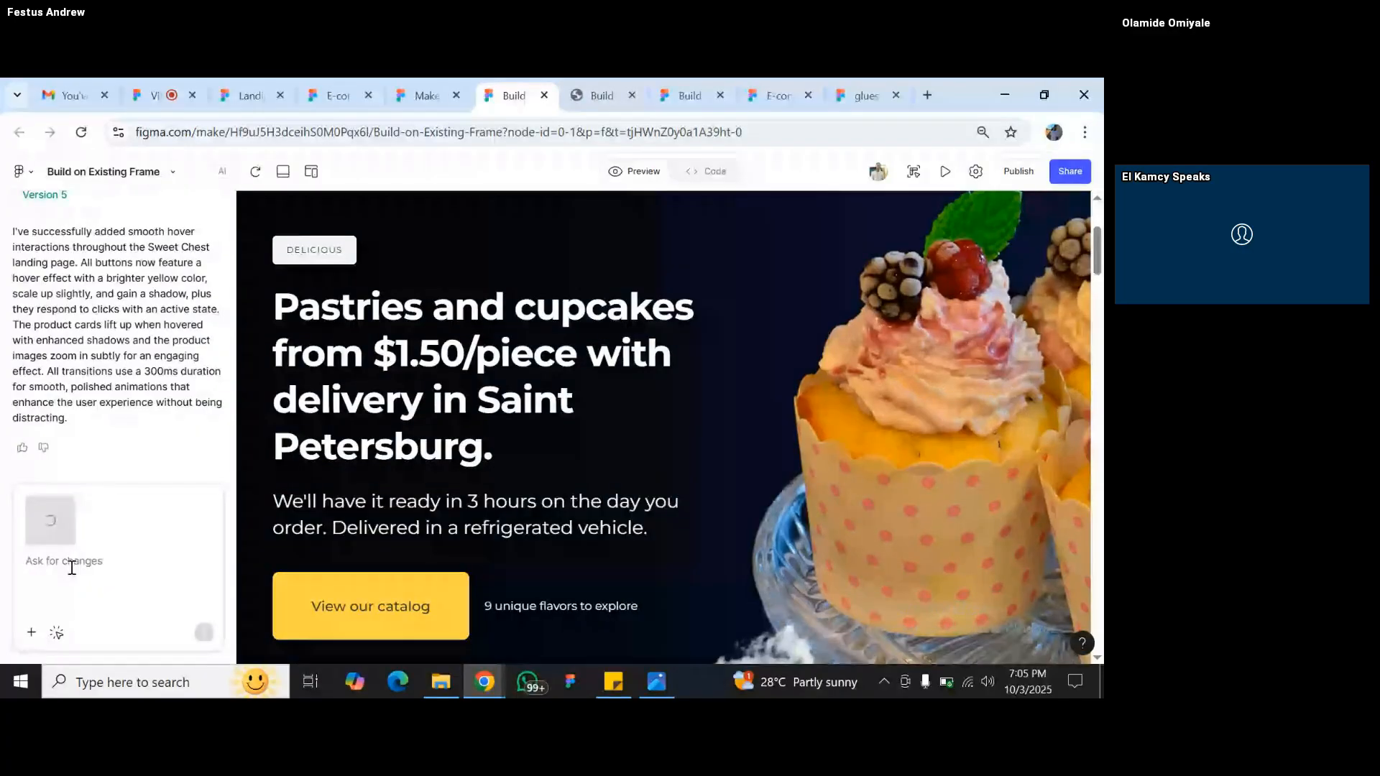
# - Find the completed-orders gallery in the preview and begin the chat prompt with "Add this images to the succe"
pyautogui.scroll(-5, 608, 493)
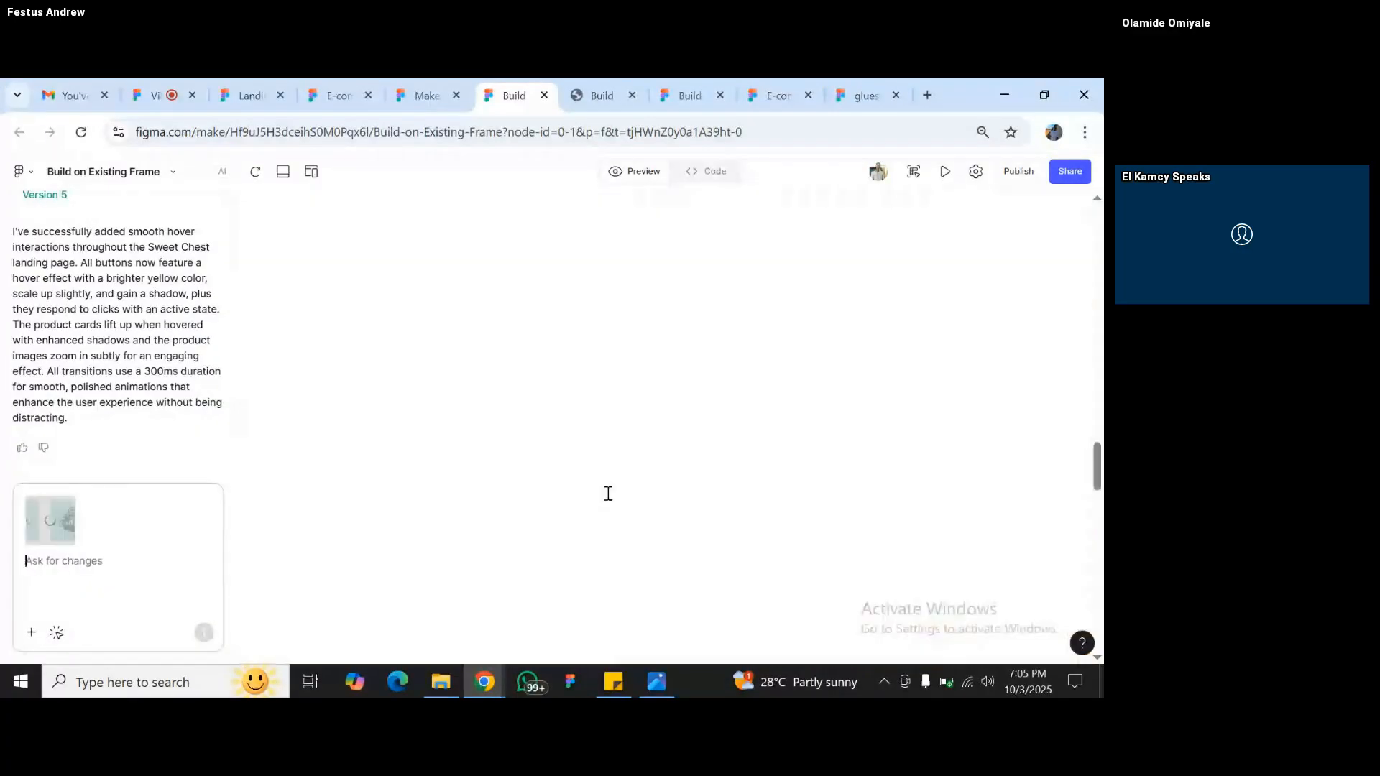
pyautogui.scroll(-3, 608, 494)
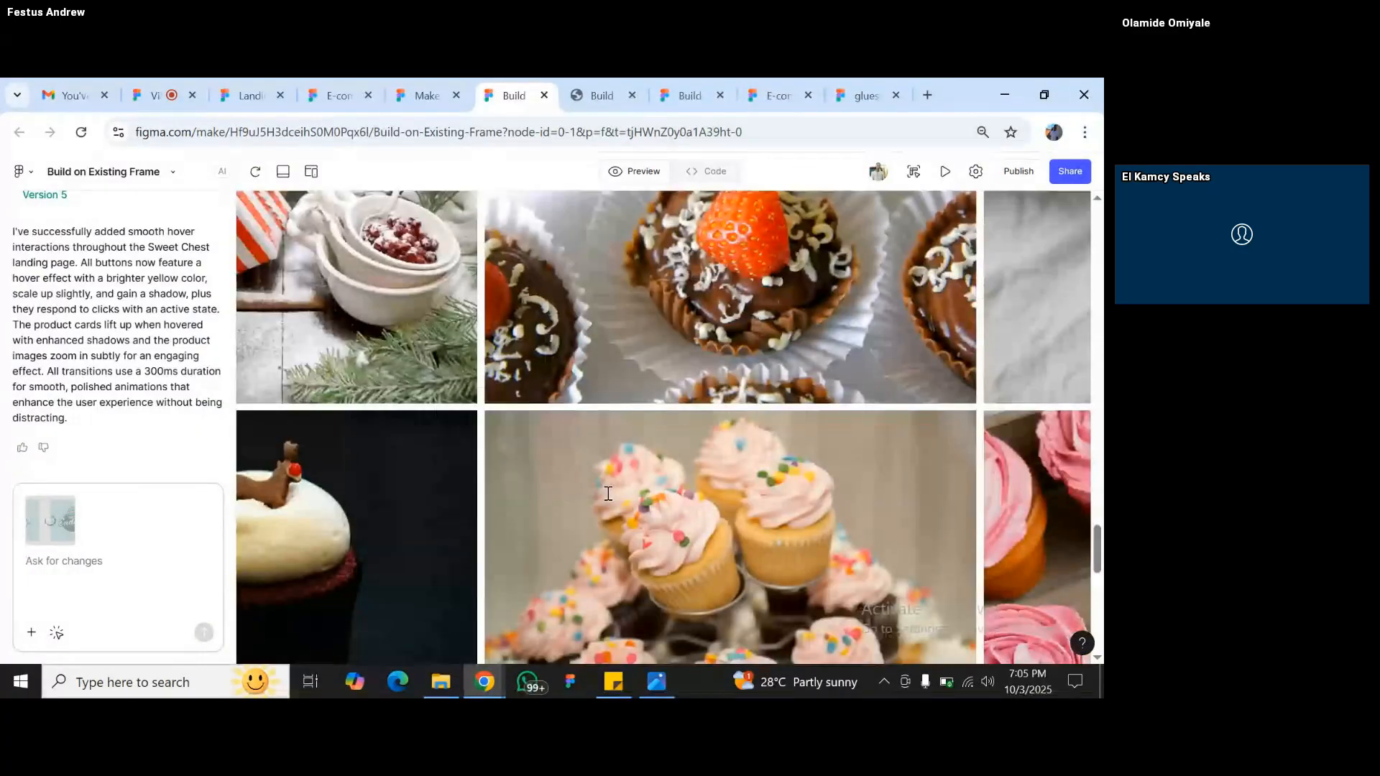
pyautogui.scroll(4, 608, 493)
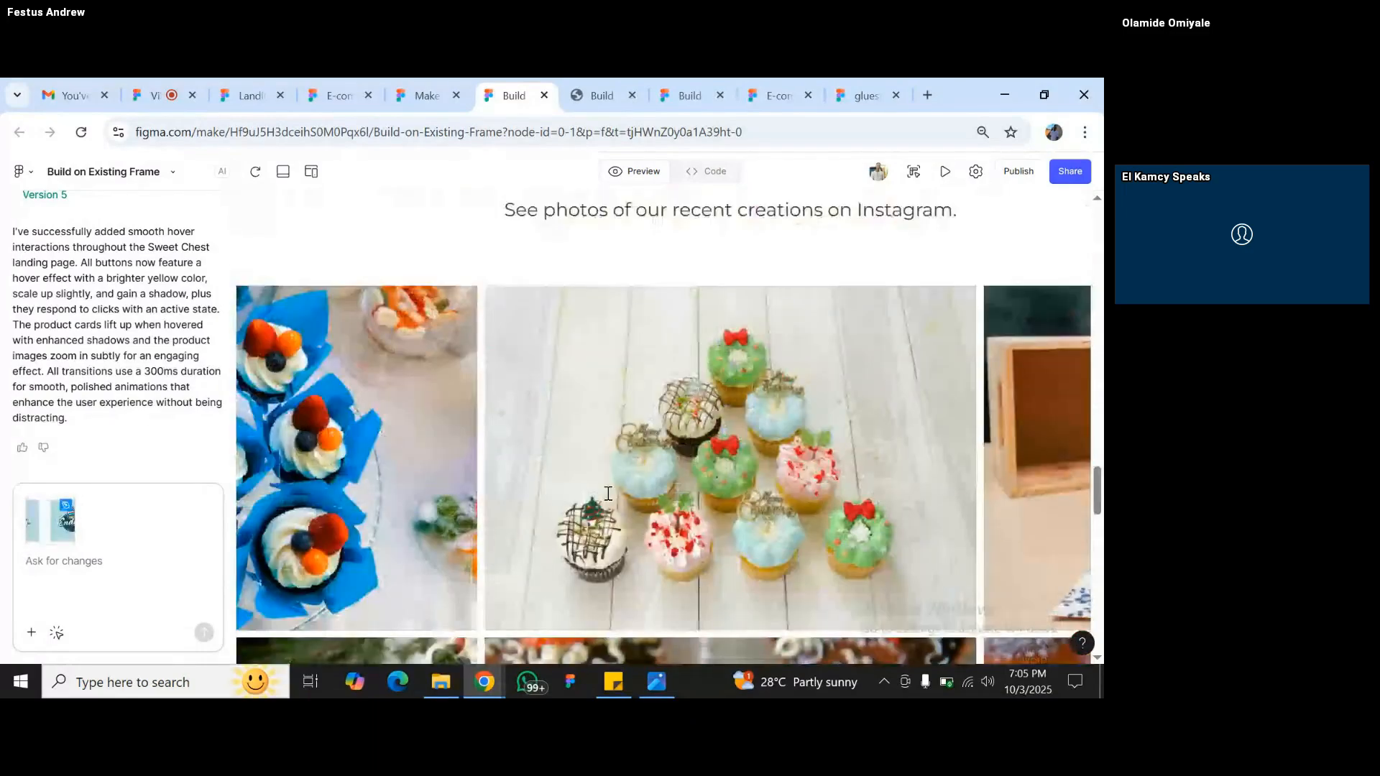
pyautogui.scroll(3, 827, 447)
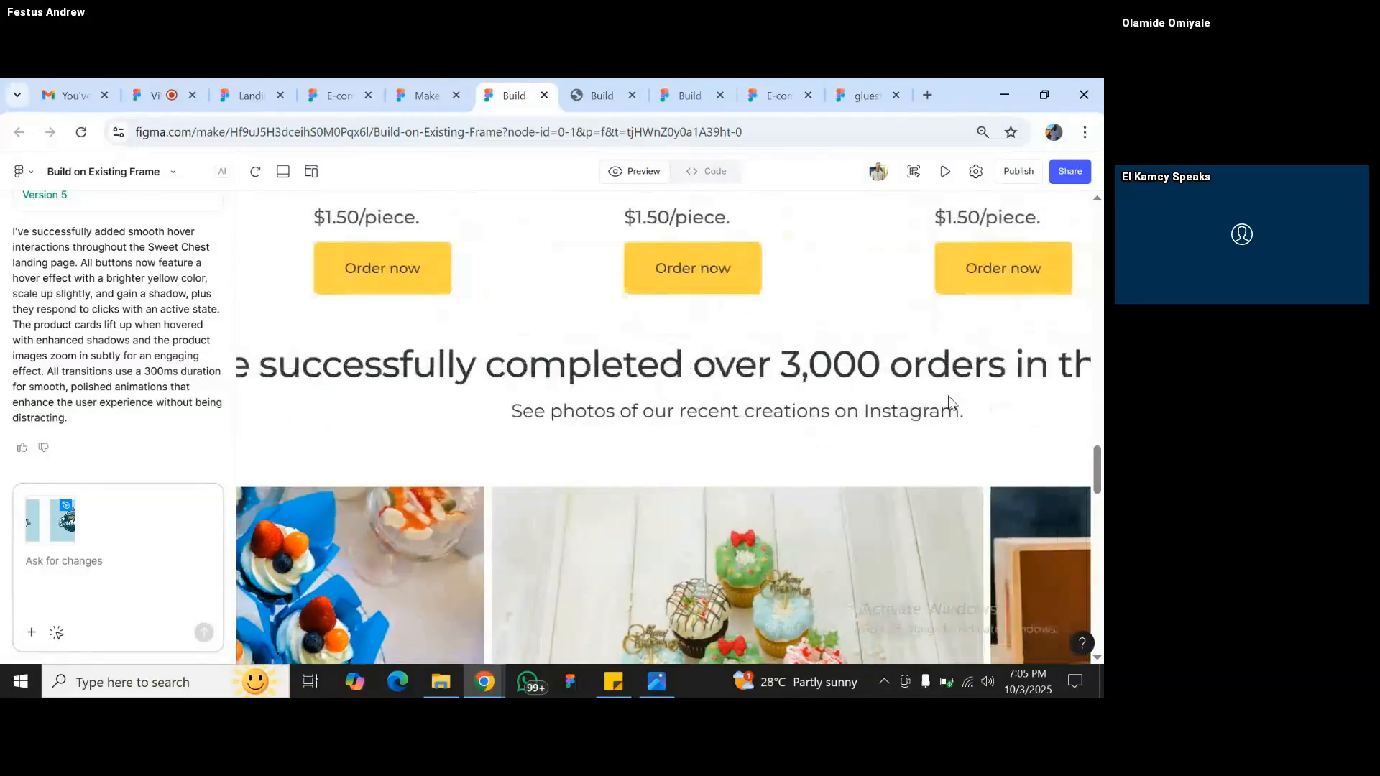
pyautogui.write('A')
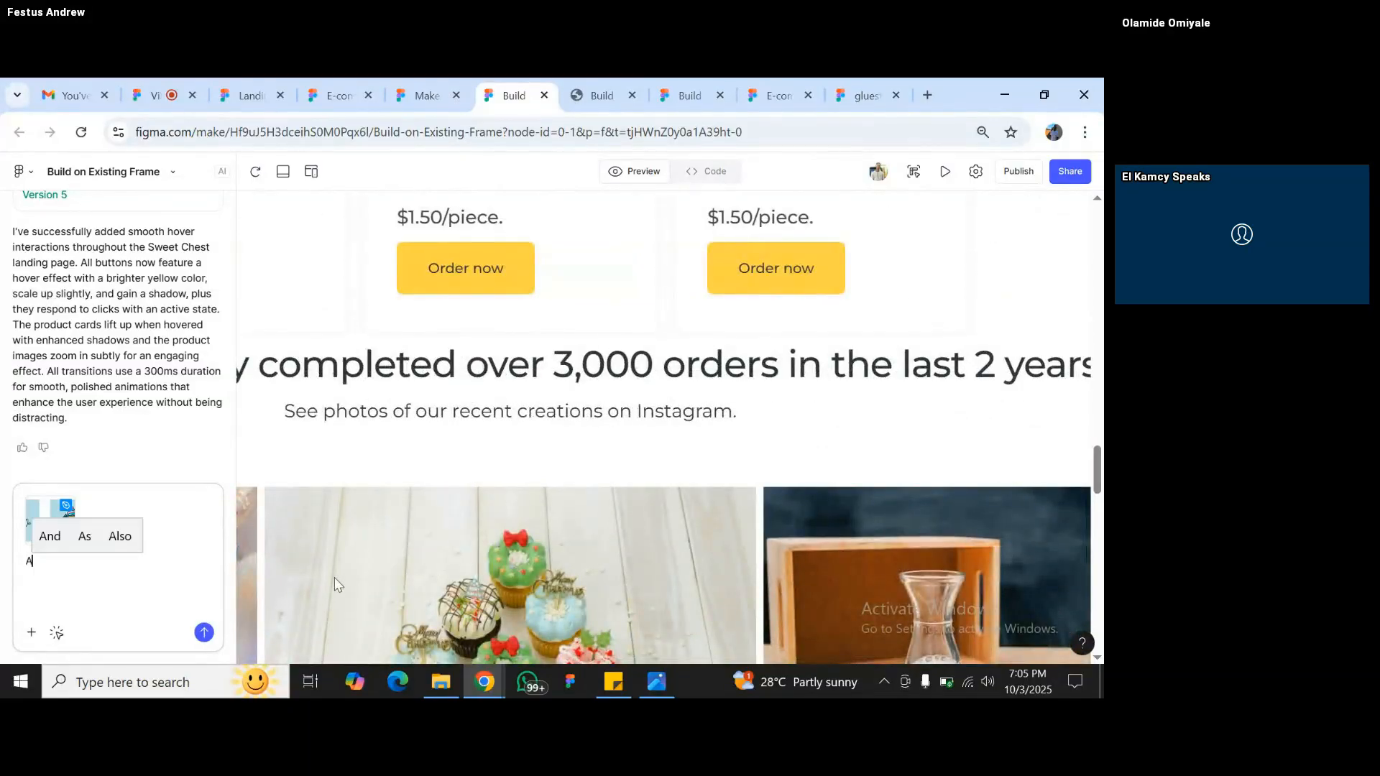
pyautogui.write('dd this ima')
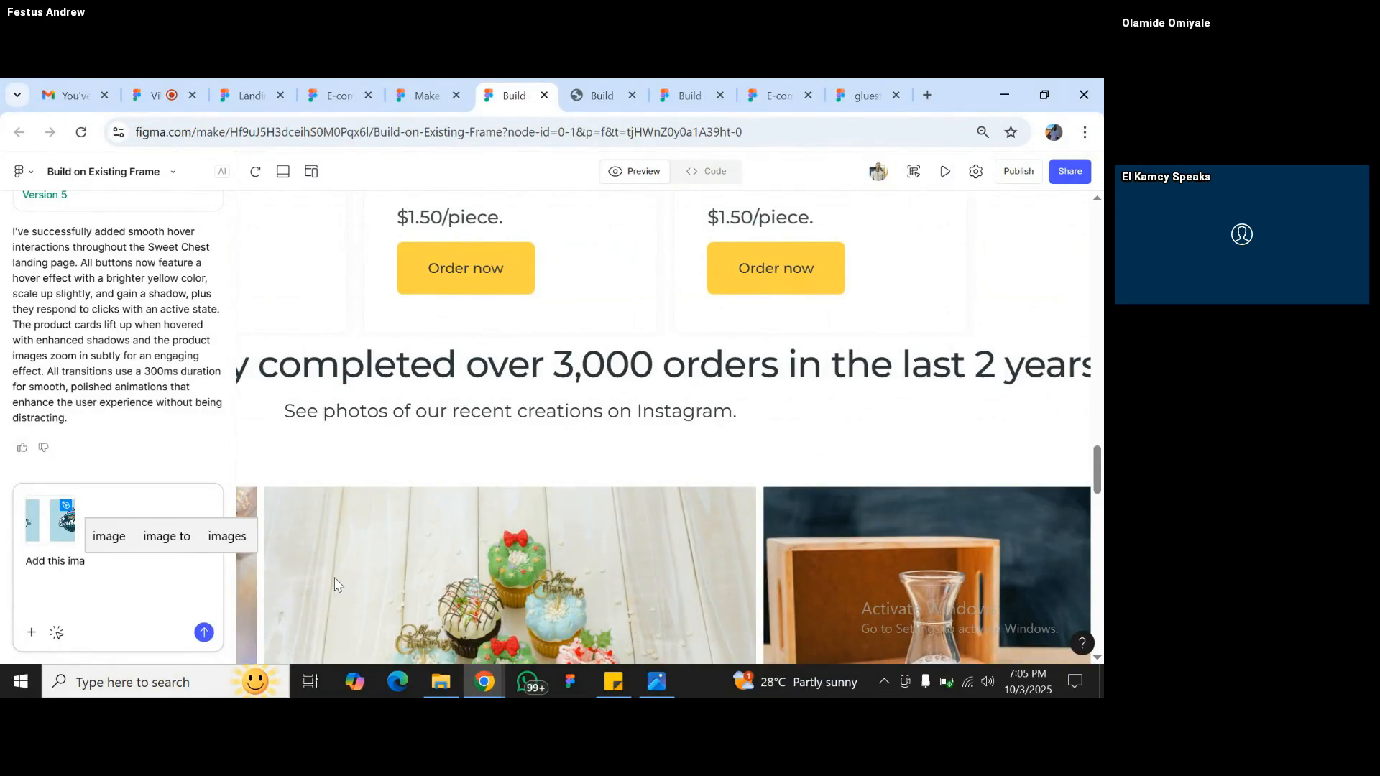
pyautogui.write('ges to ')
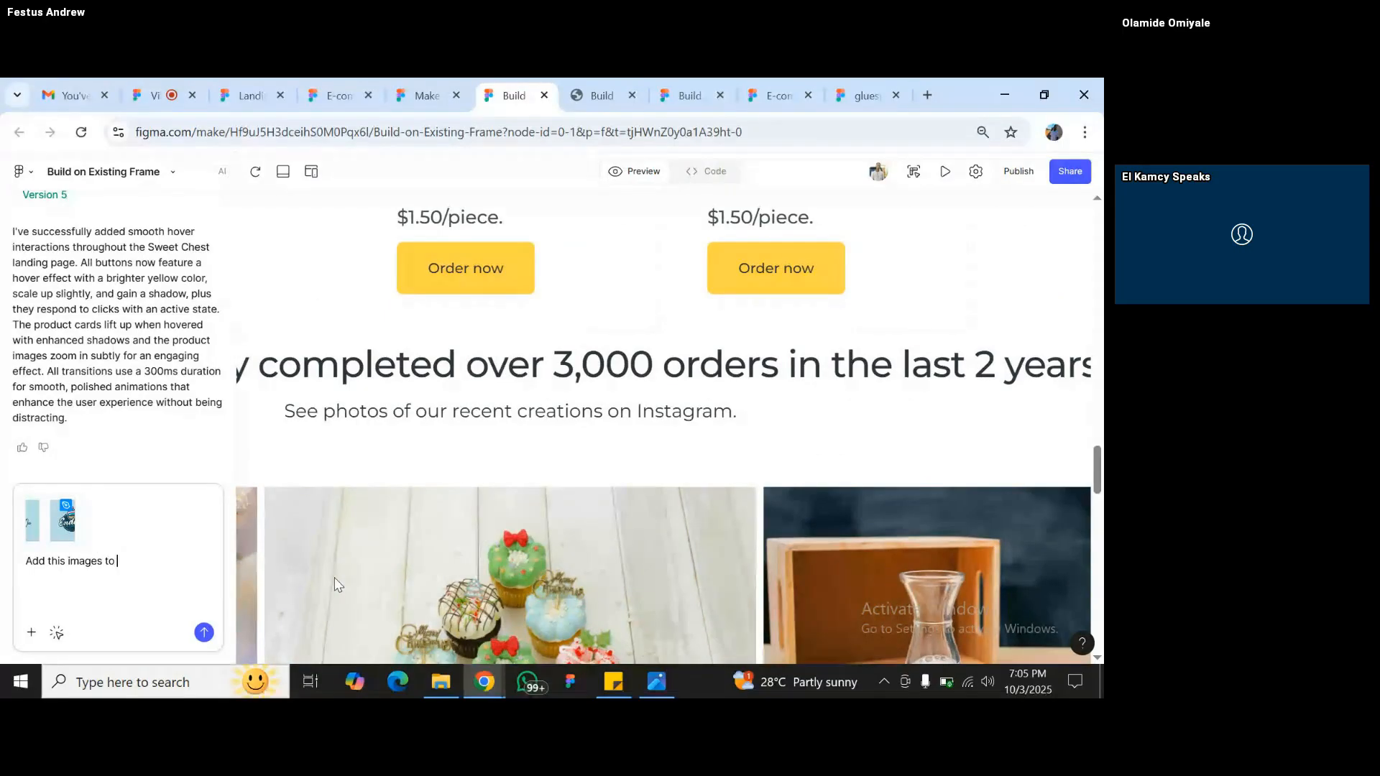
pyautogui.write('the succe')
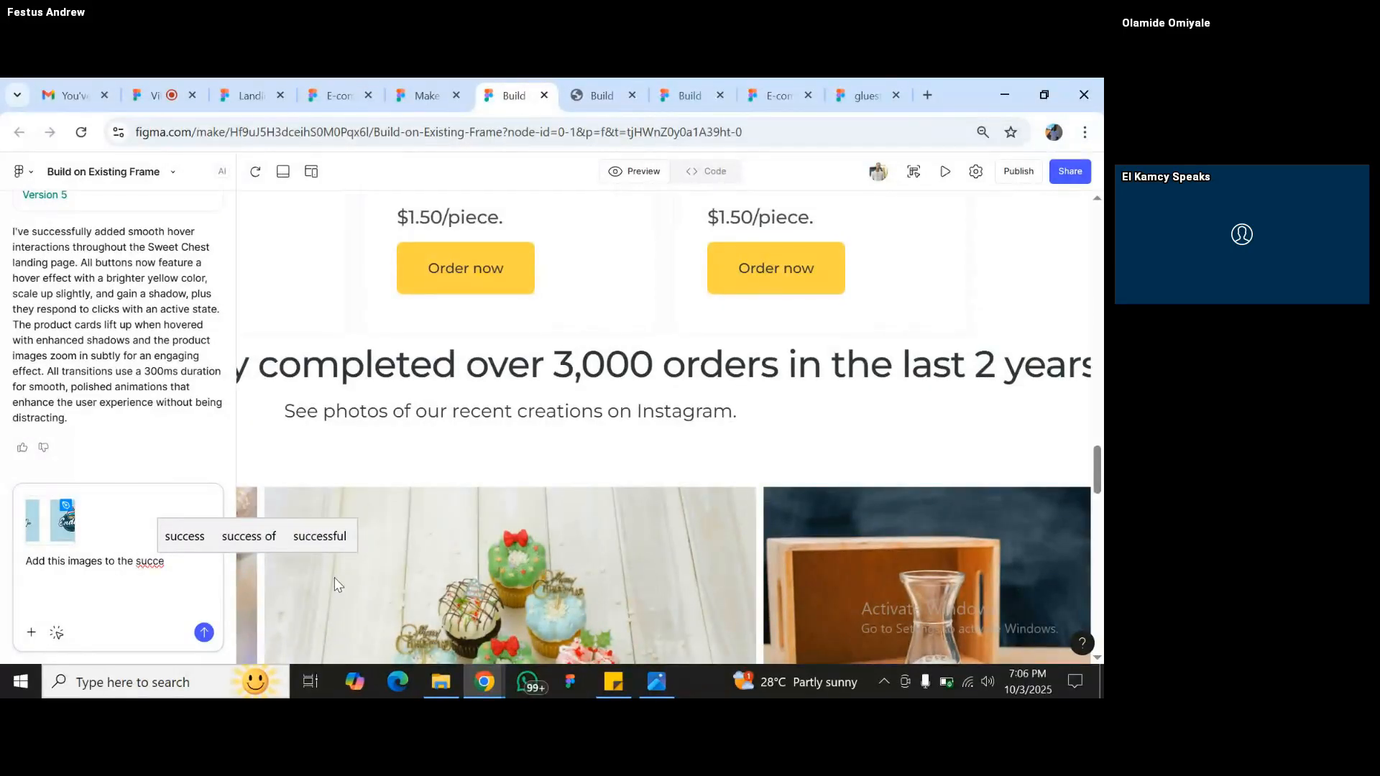
# - Attach the completed-orders section's div to the chat prompt and send it reworded as "Add this images to this div"
pyautogui.click(57, 634)
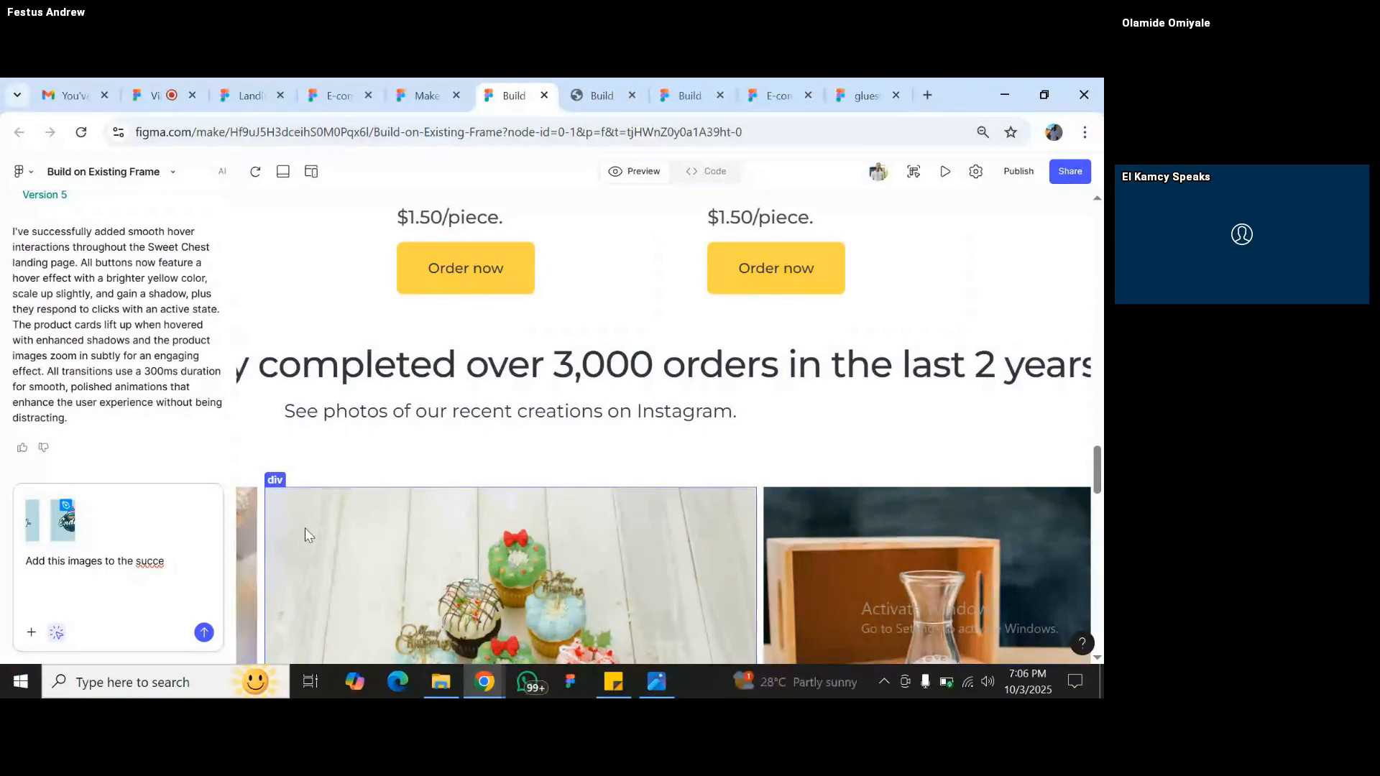
pyautogui.click(306, 447)
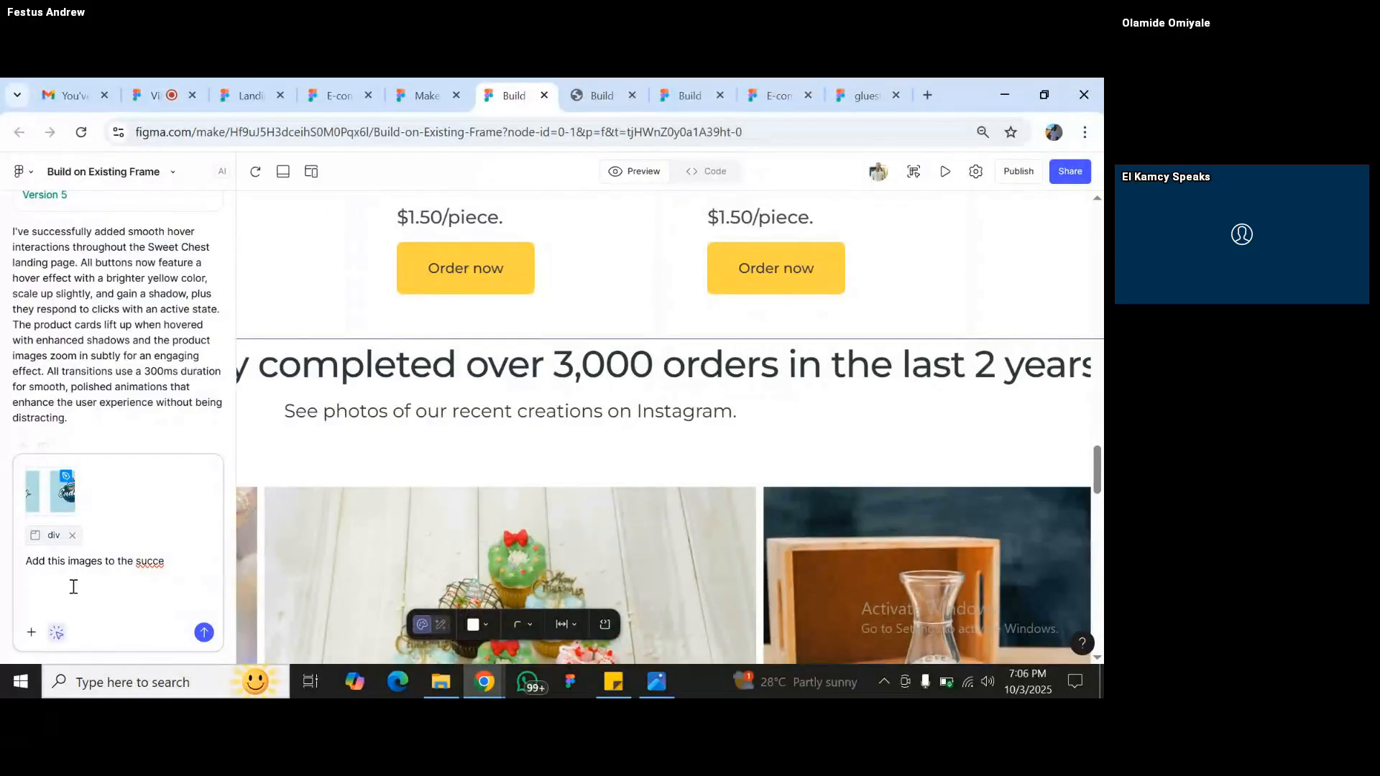
pyautogui.moveTo(173, 564); pyautogui.dragTo(131, 562)
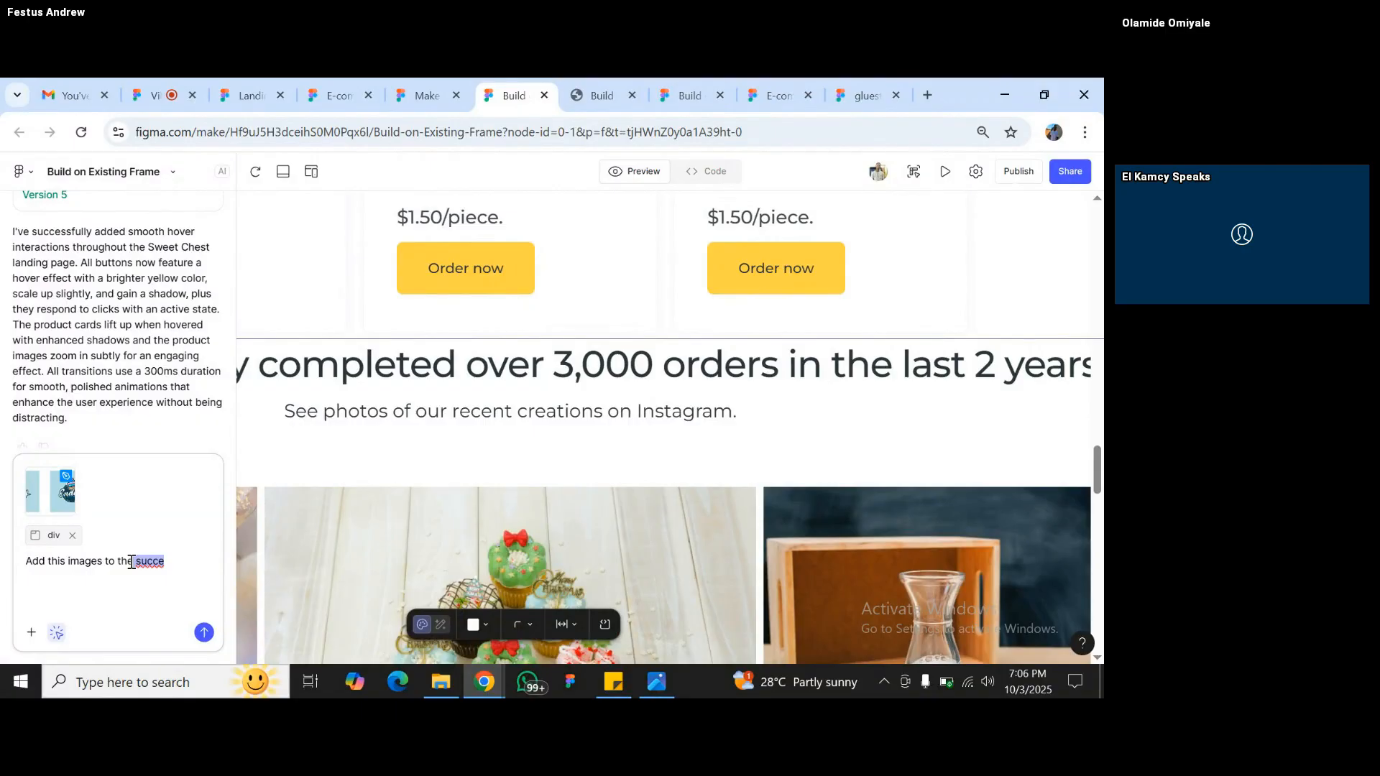
pyautogui.press('BackSpace')
pyautogui.write('is div')
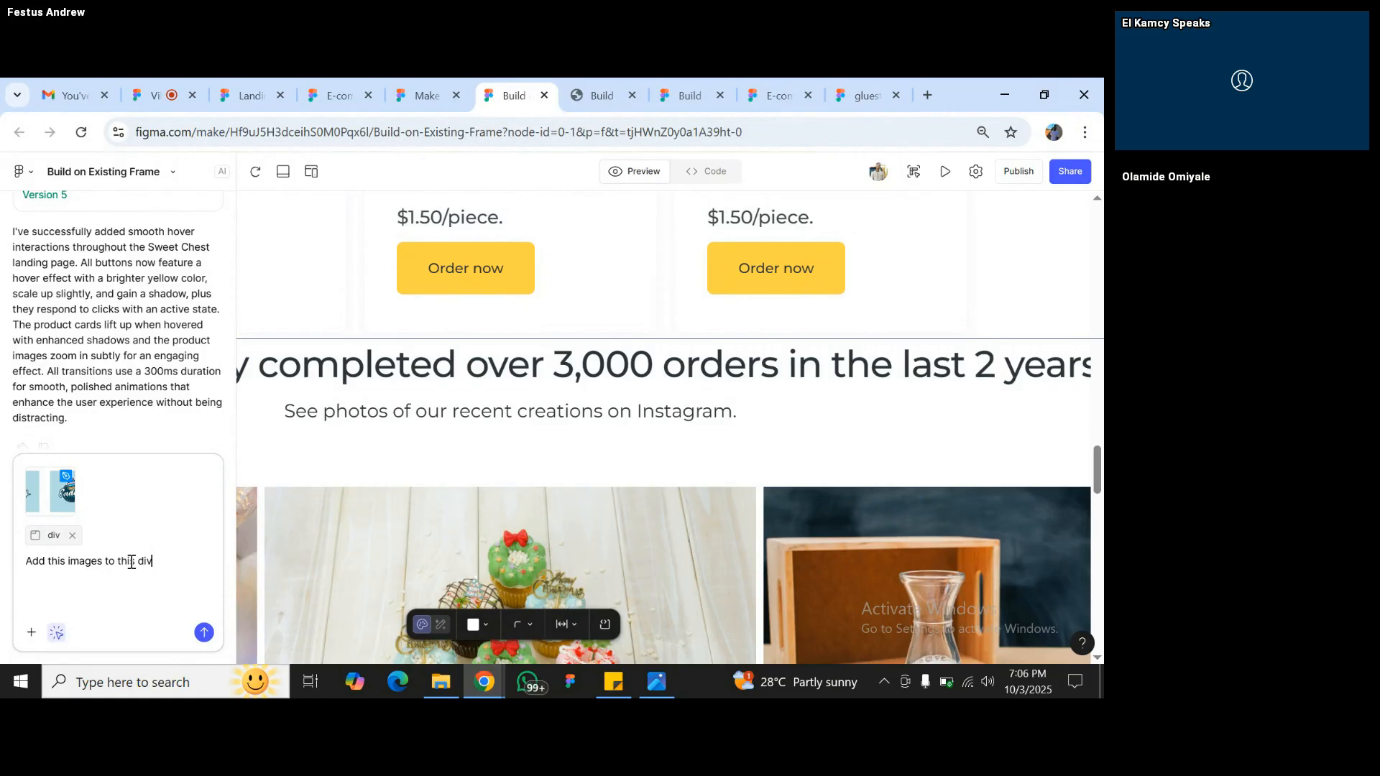
pyautogui.press('Return')
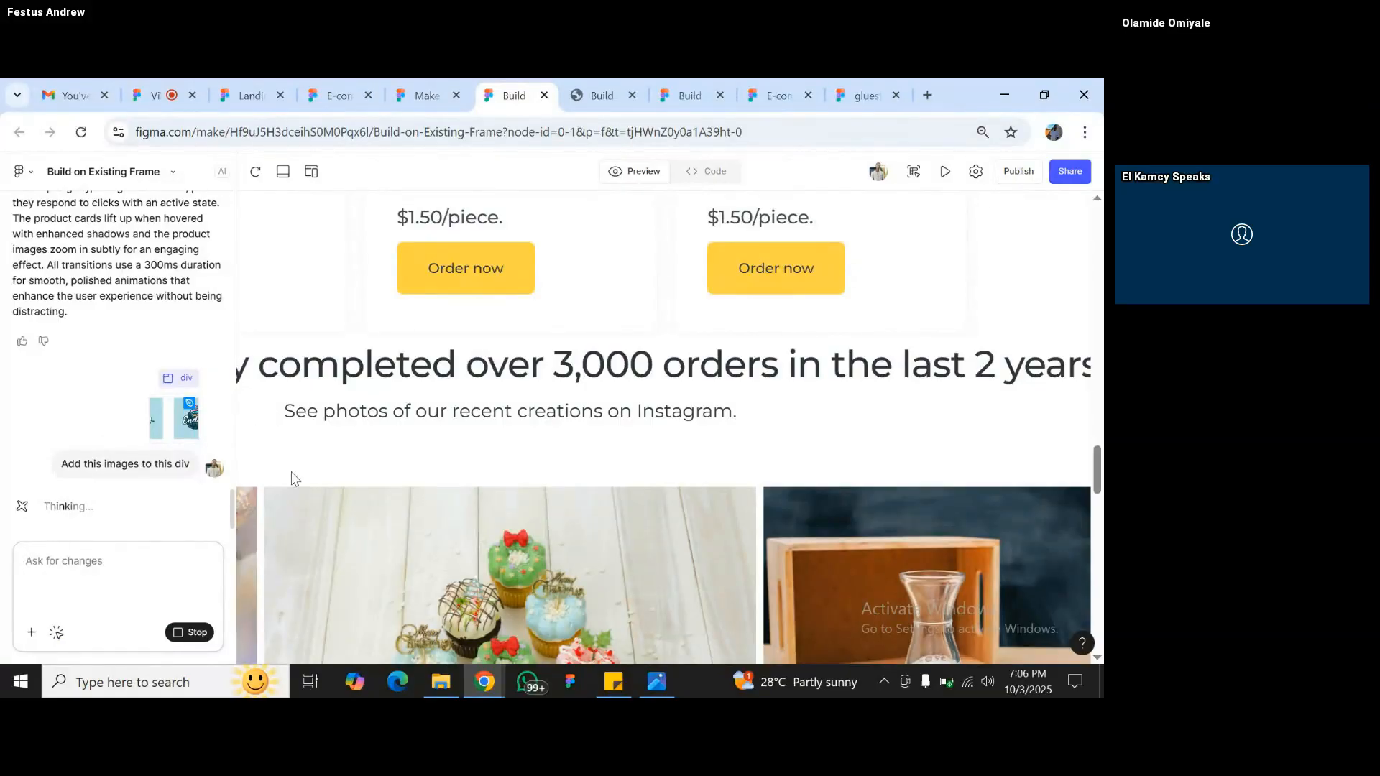
# - Examine the completed-orders gallery and the product cards above it in the preview for the added logo images
pyautogui.scroll(-1, 500, 550)
pyautogui.scroll(-4, 501, 549)
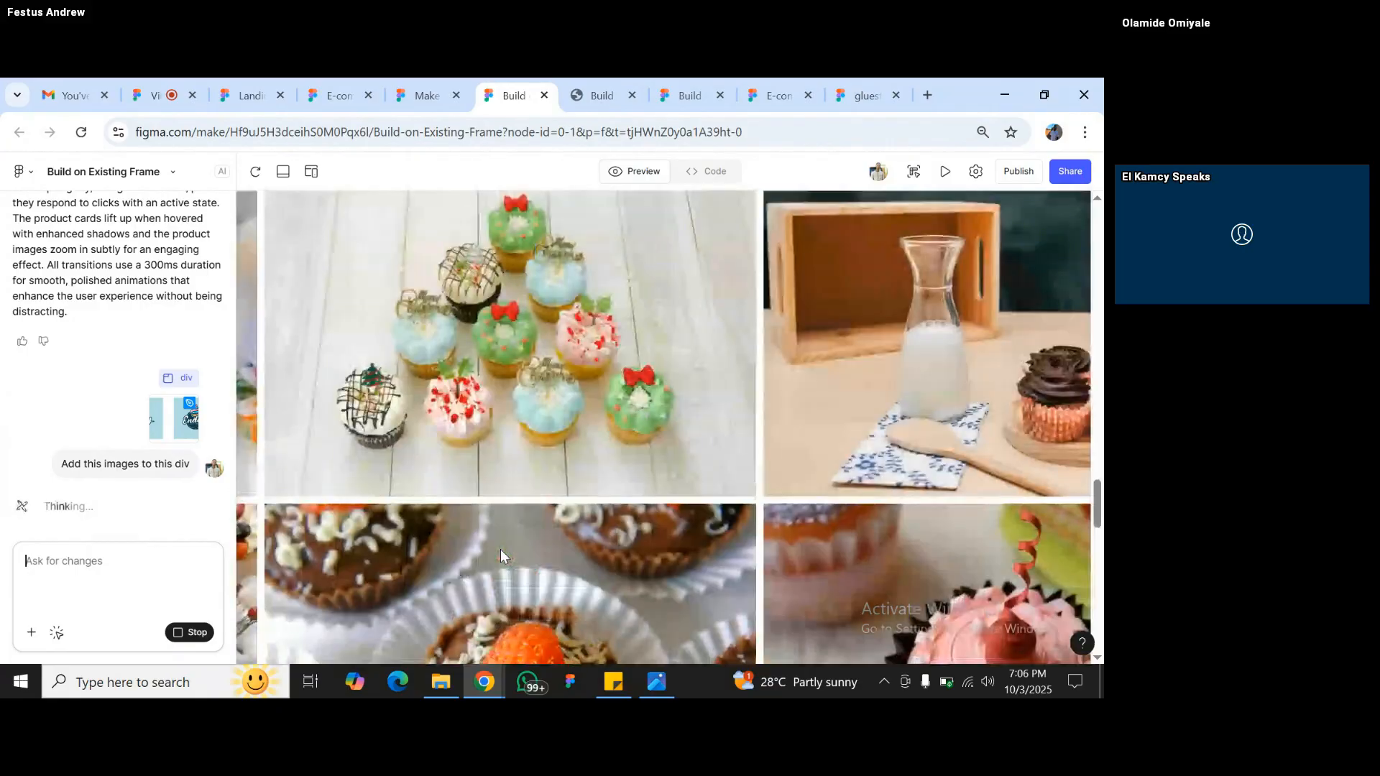
pyautogui.scroll(2, 562, 443)
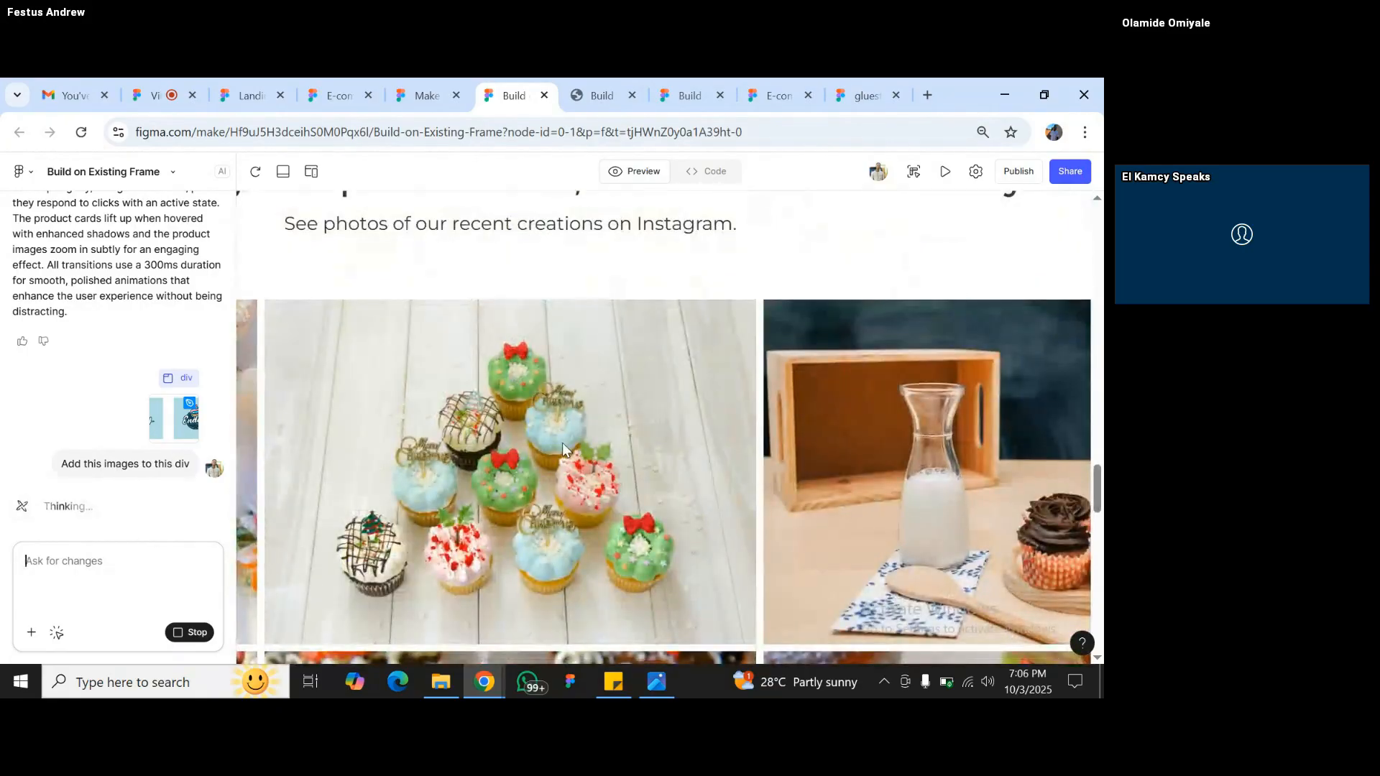
pyautogui.scroll(5, 562, 443)
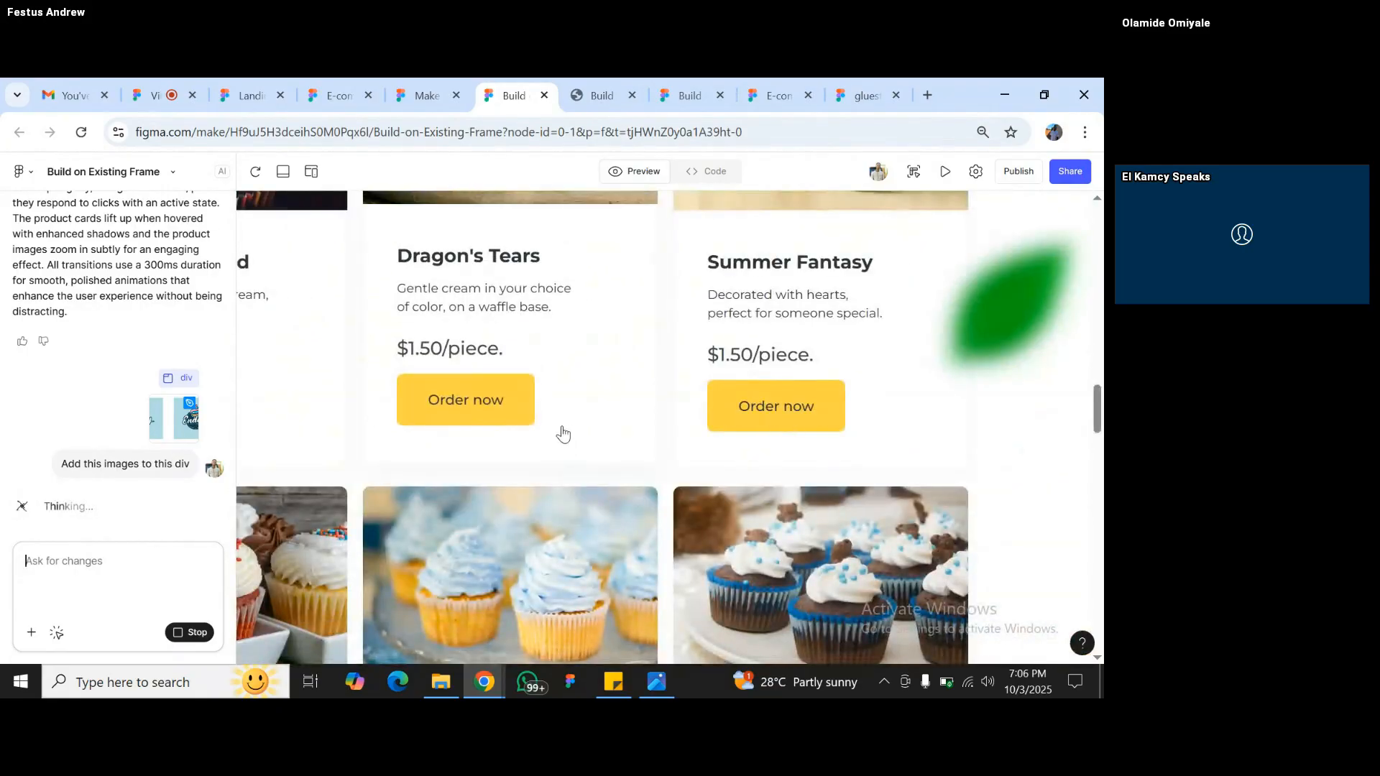
pyautogui.scroll(-5, 562, 445)
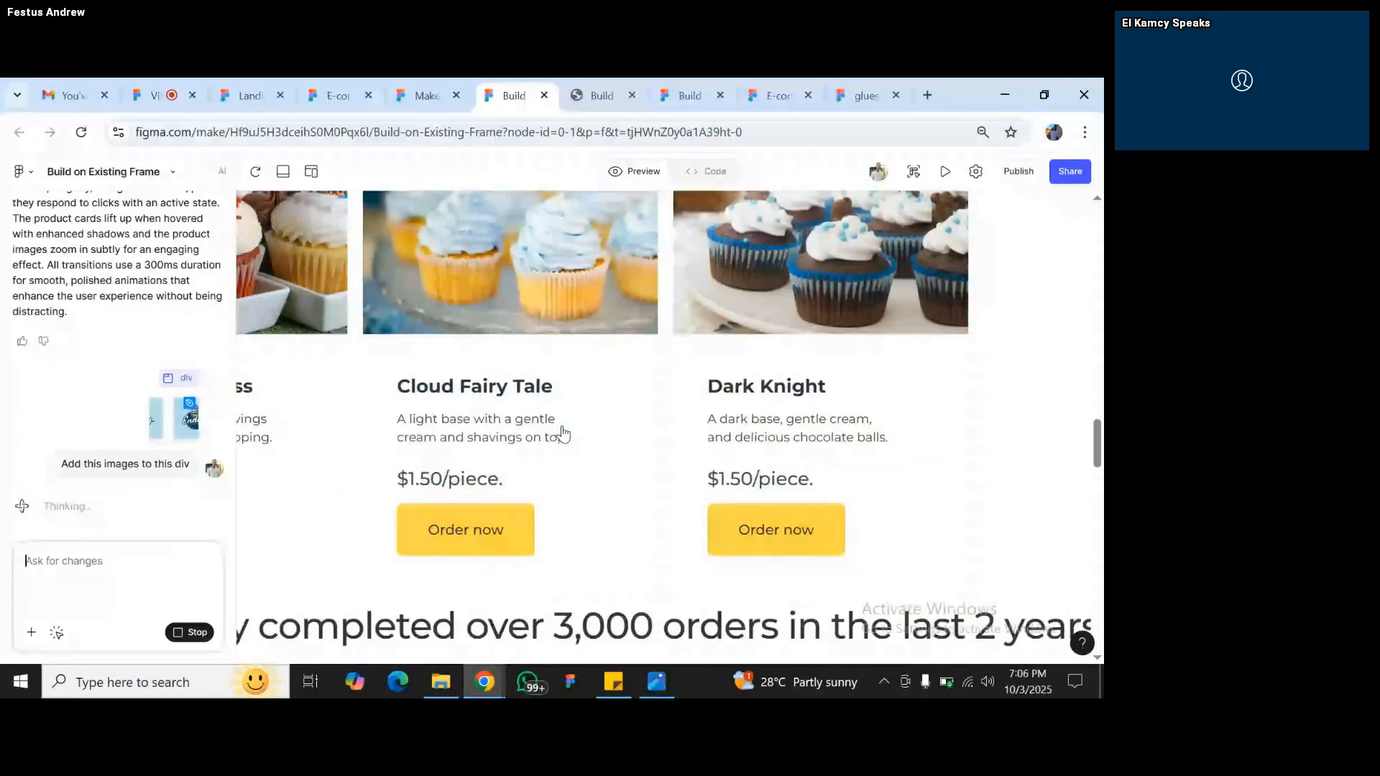
pyautogui.scroll(-5, 562, 431)
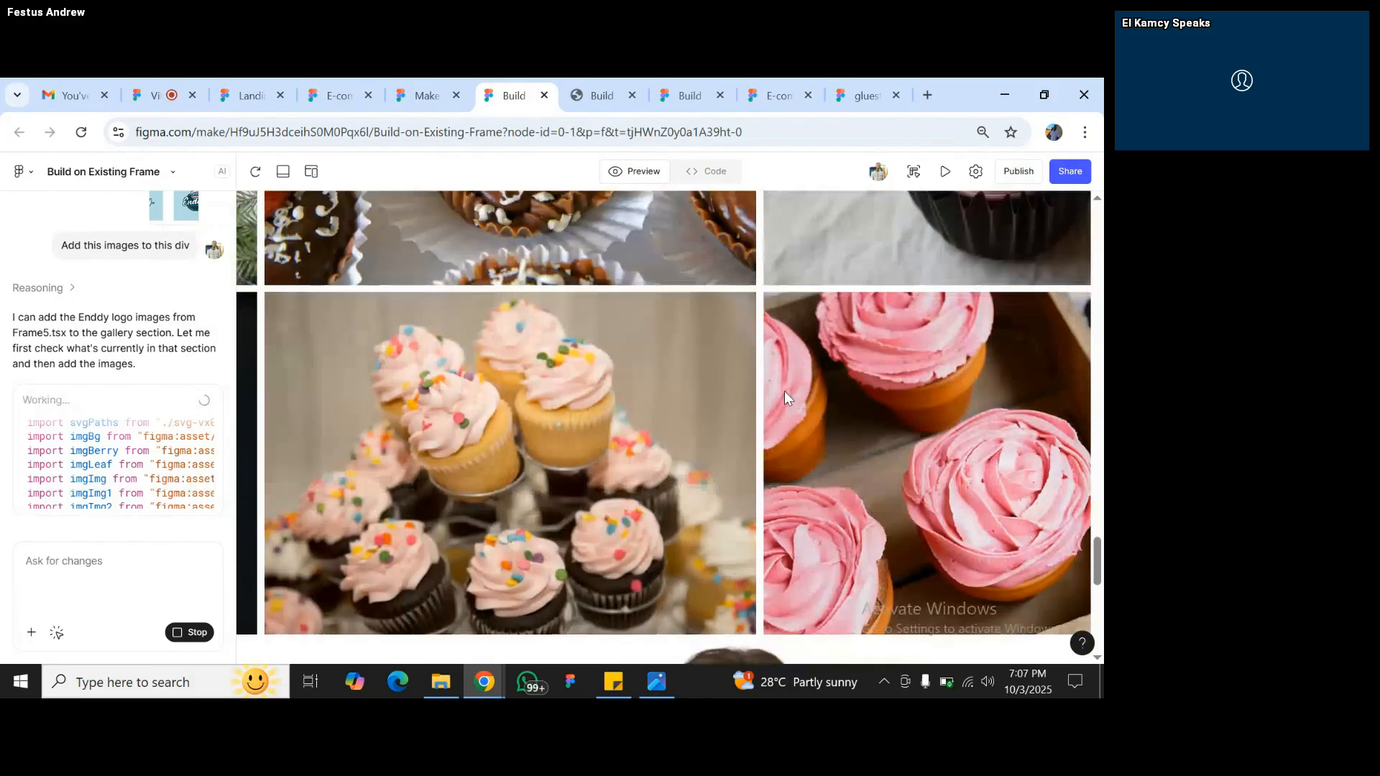
pyautogui.scroll(12, 784, 391)
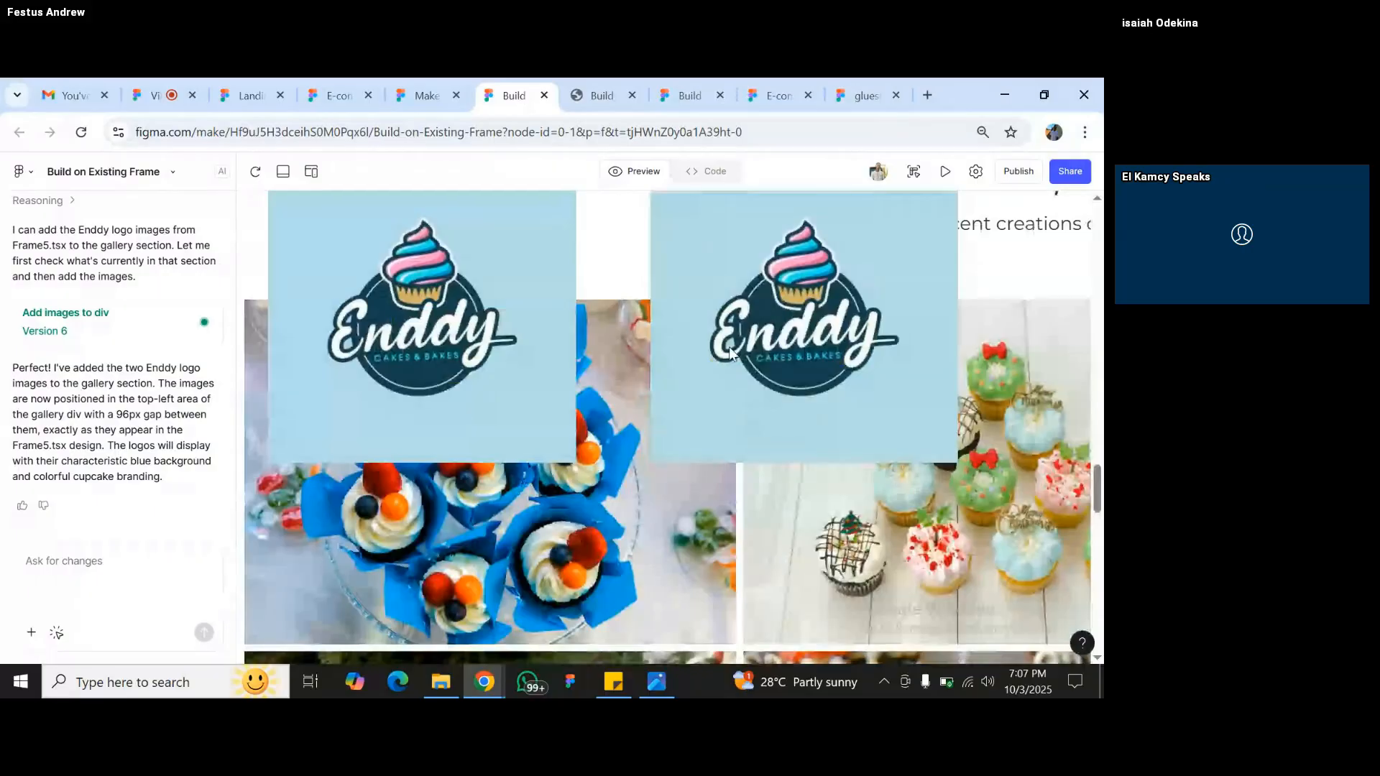
pyautogui.scroll(2, 724, 349)
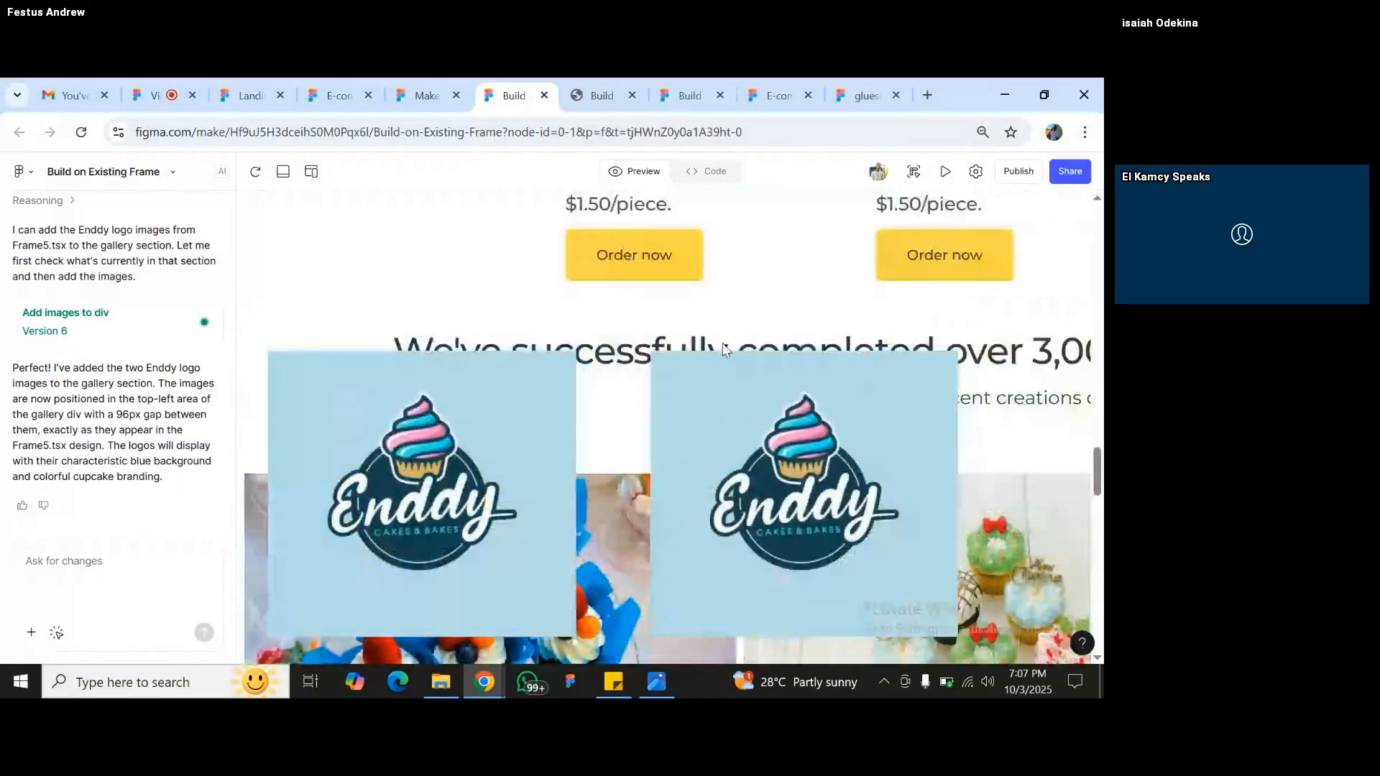
# - Restore the "Add hover interactions" Version 5 from the chat history
pyautogui.scroll(5, 141, 355)
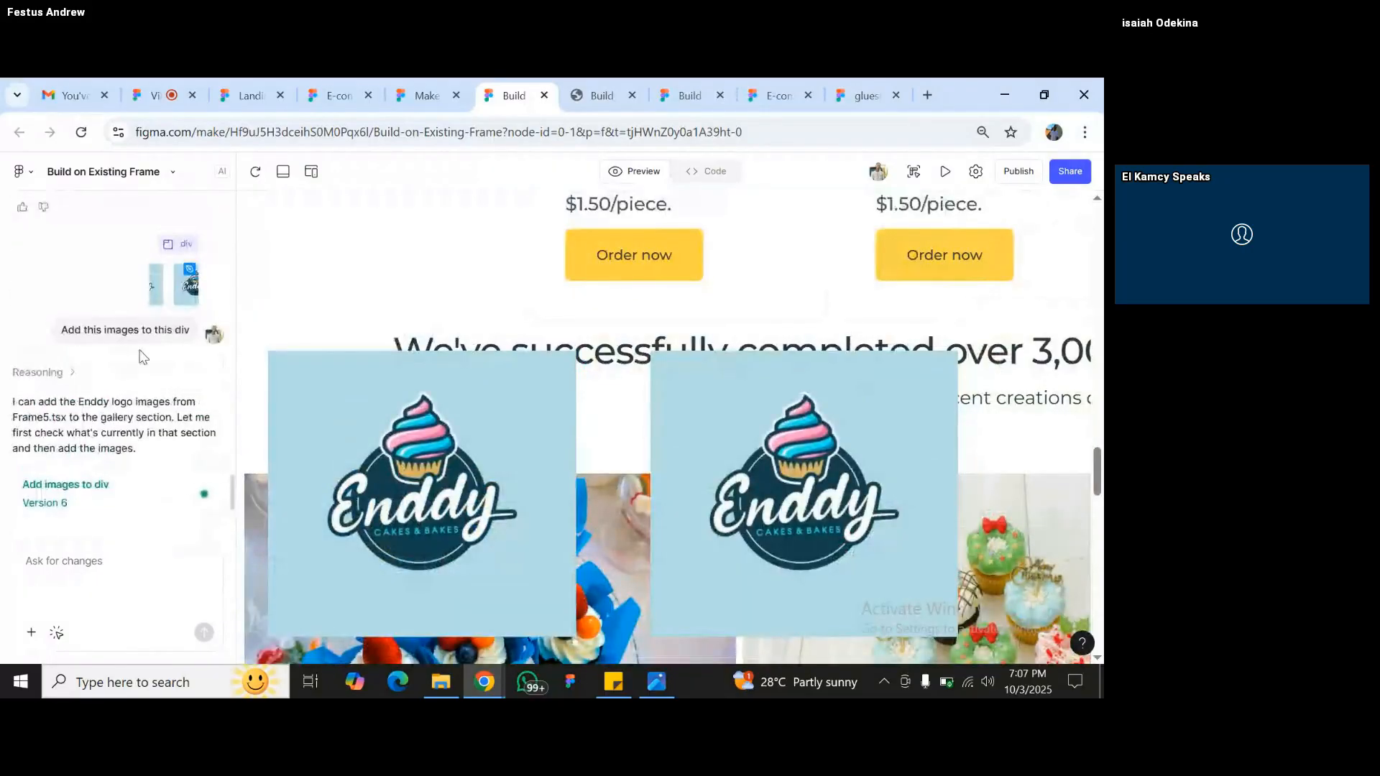
pyautogui.scroll(8, 165, 287)
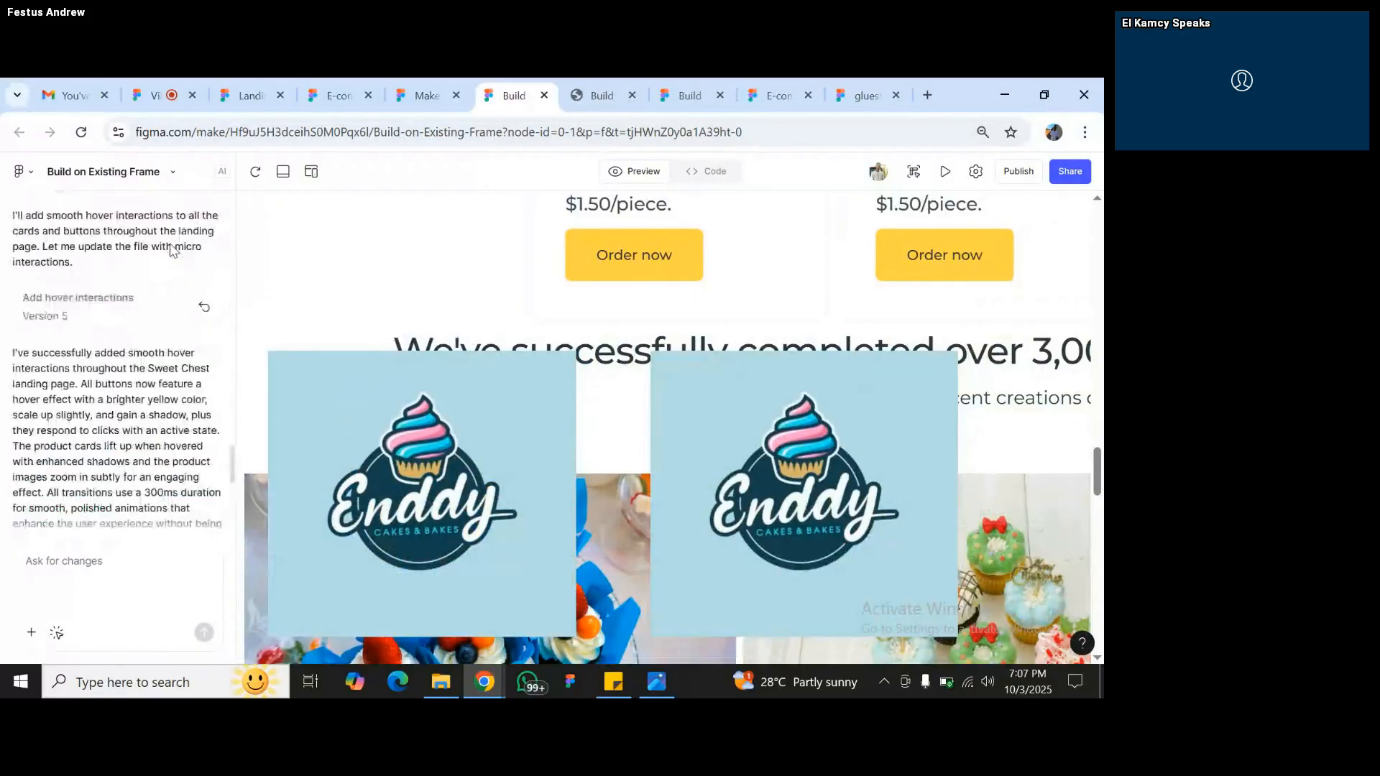
pyautogui.click(205, 312)
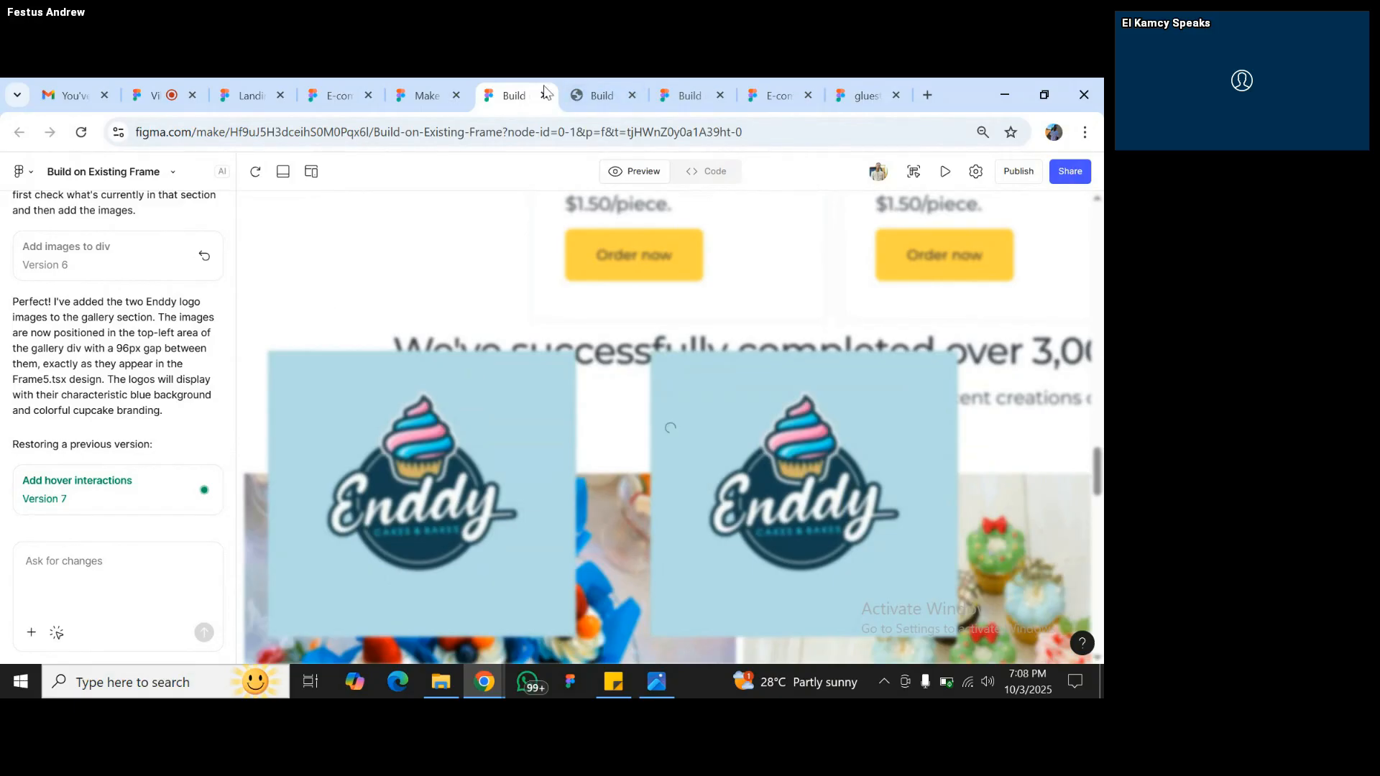
# - Switch to the Landing page design file and copy the first Enddy logo image inside Frame 5
pyautogui.click(252, 95)
pyautogui.click(495, 347)
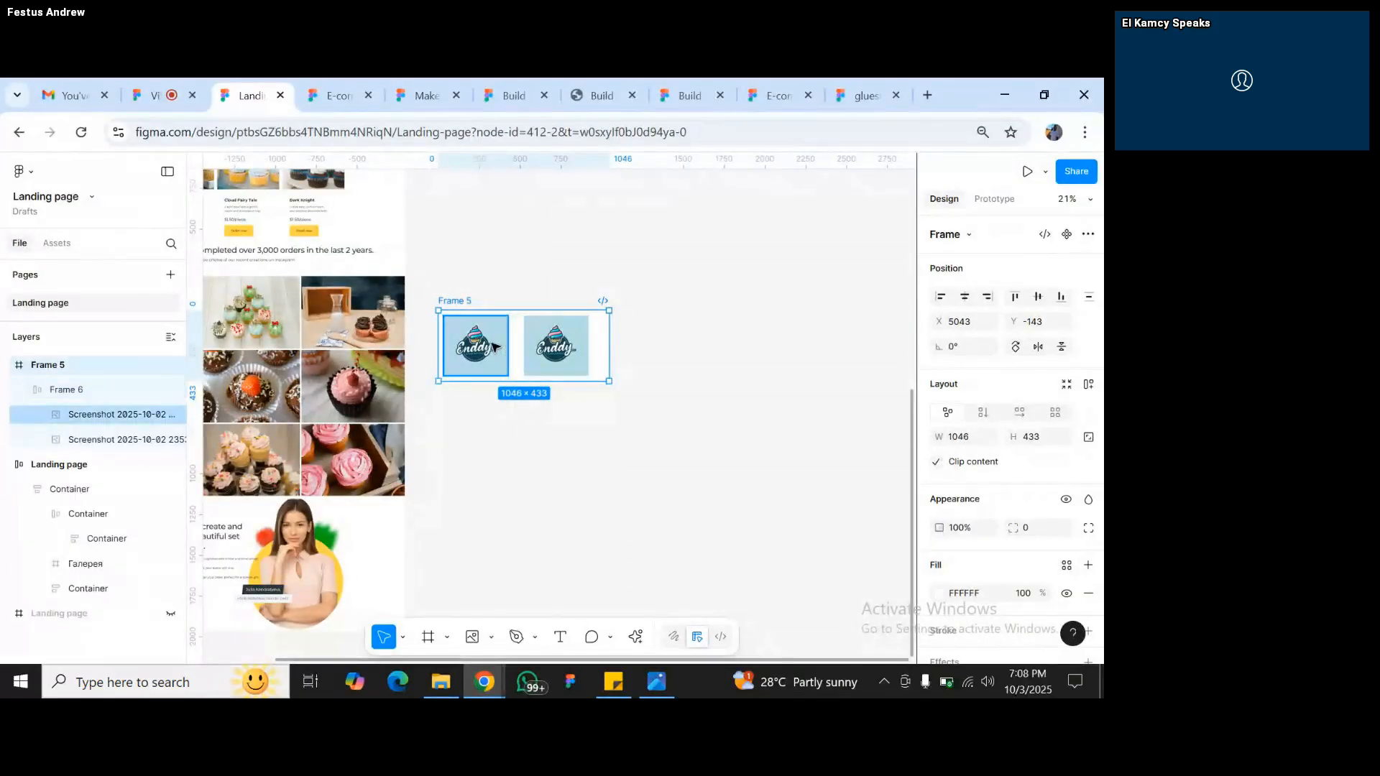
pyautogui.click(495, 347)
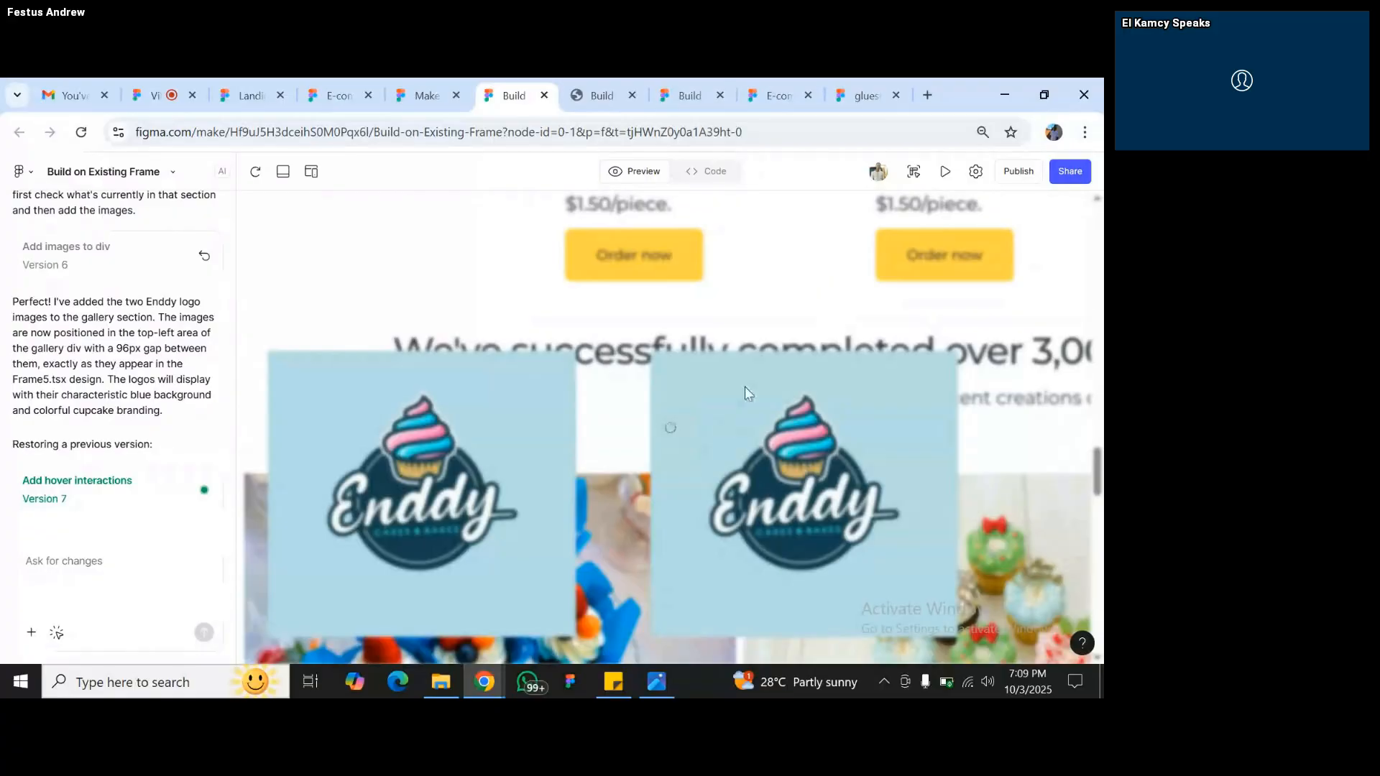
# - Close the last browser tab, read the attendees' chat in the Vibe Coding with Figma Make meeting, and return to Build on Existing Frame
pyautogui.click(895, 95)
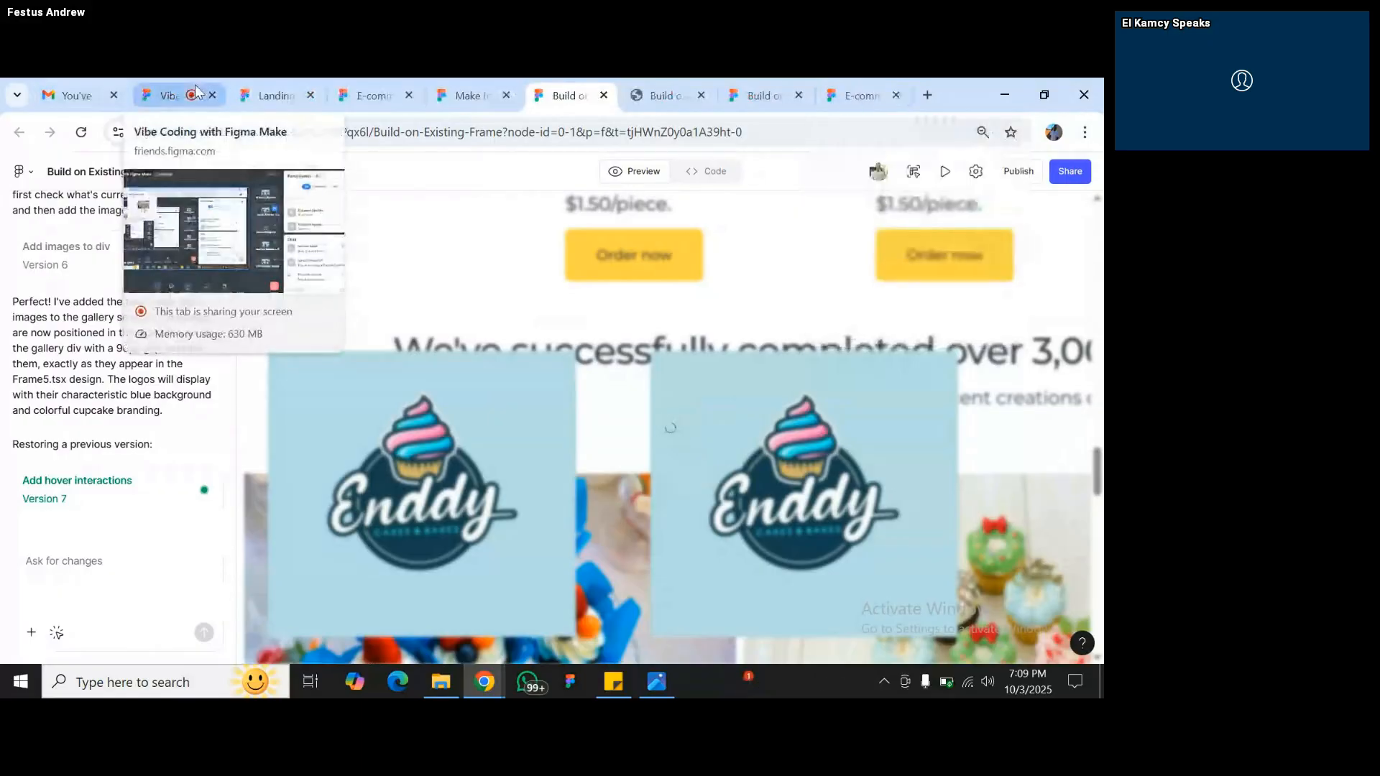
pyautogui.click(170, 95)
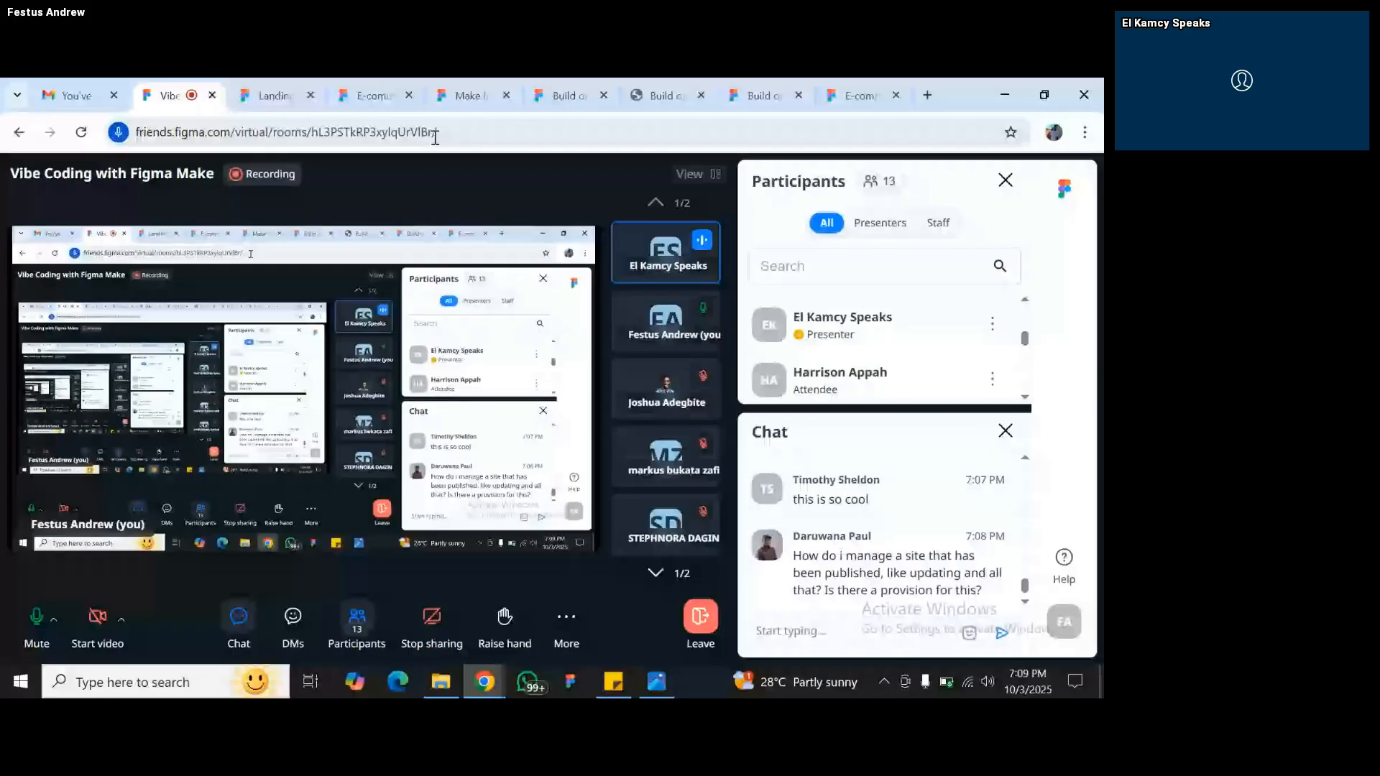
pyautogui.click(568, 96)
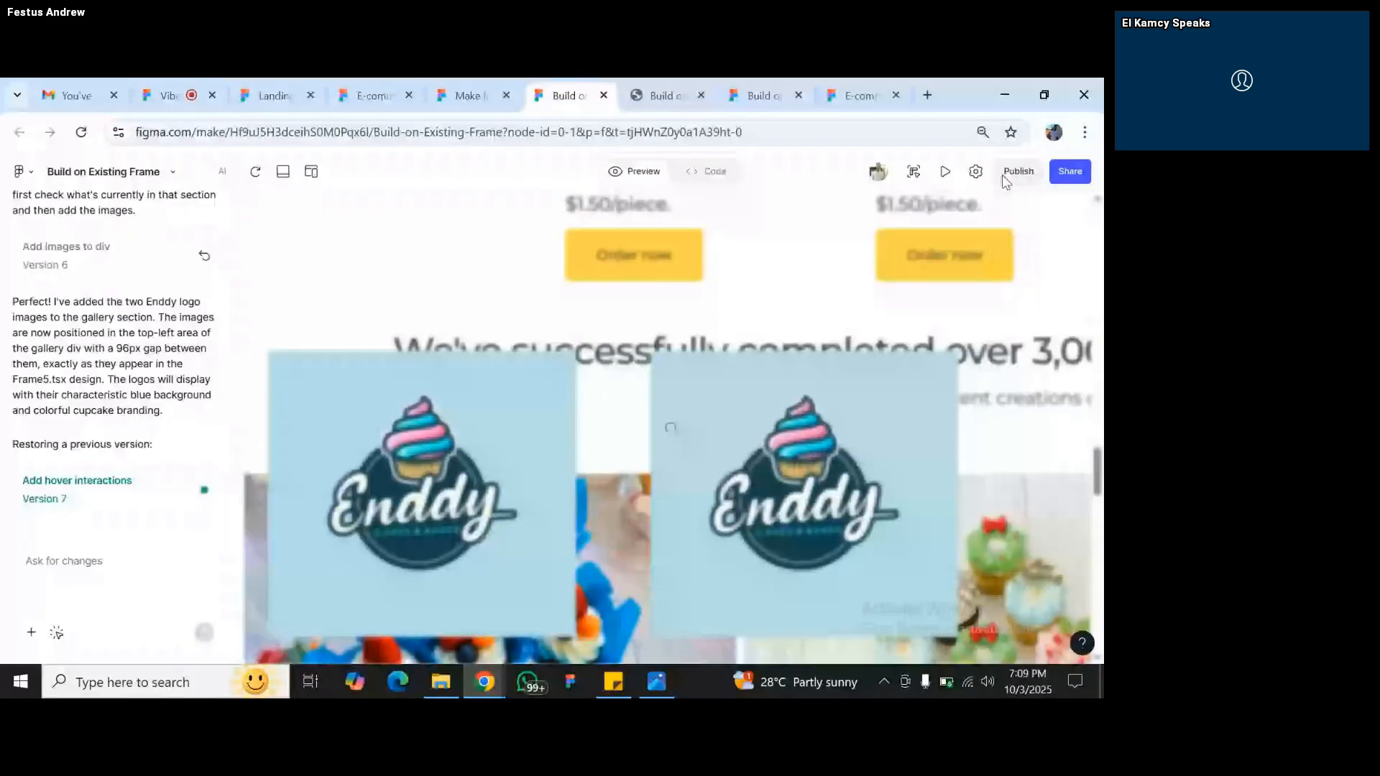
# - Review the publish settings of Build on Existing Frame, including the update and domain connection options
pyautogui.click(1006, 182)
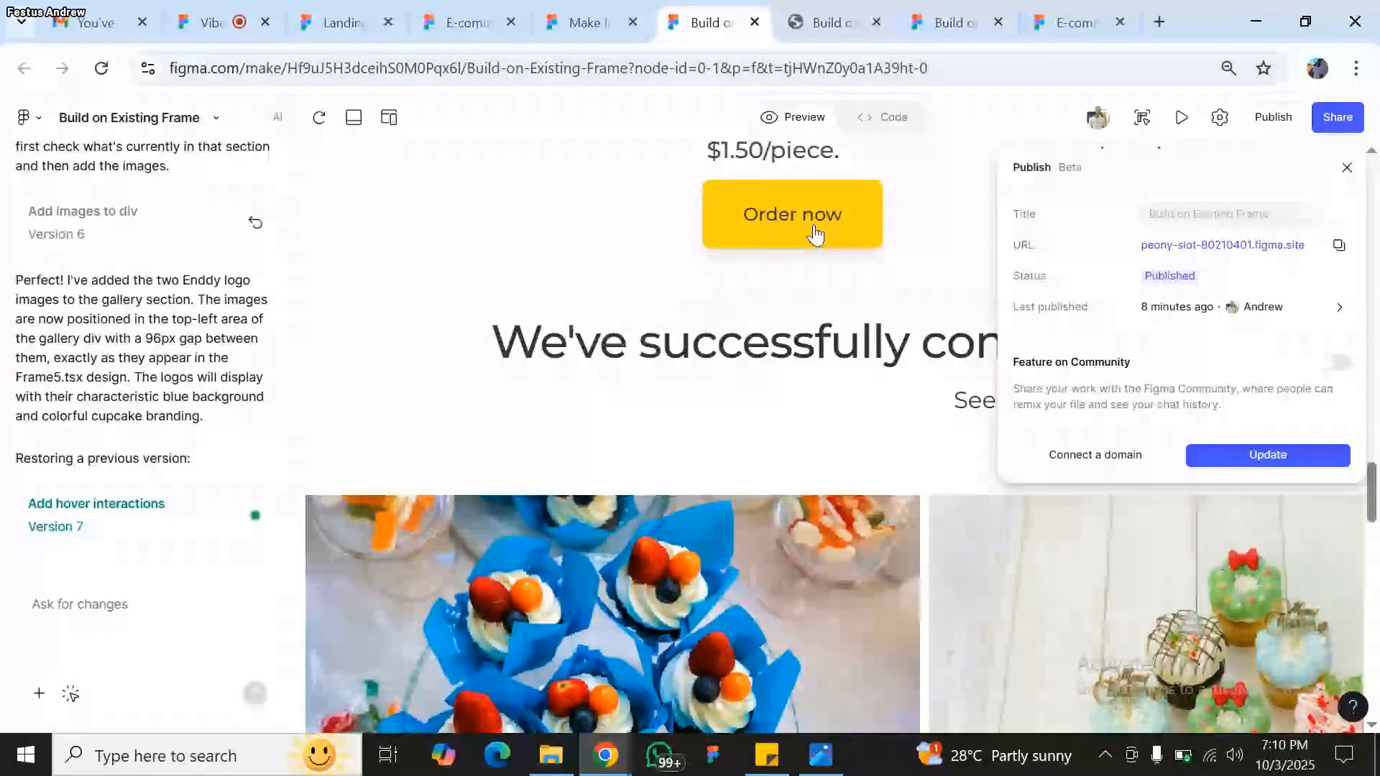
pyautogui.click(160, 611)
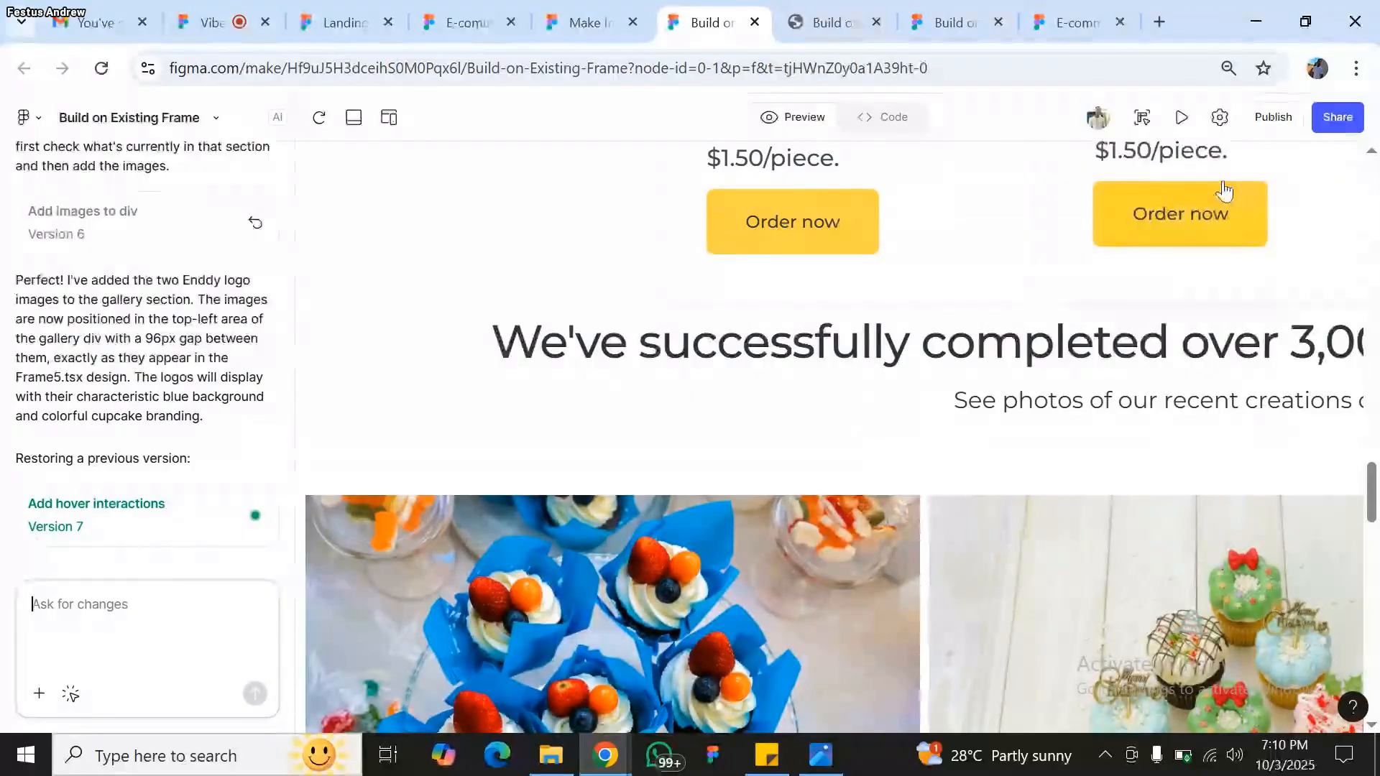
pyautogui.click(1273, 117)
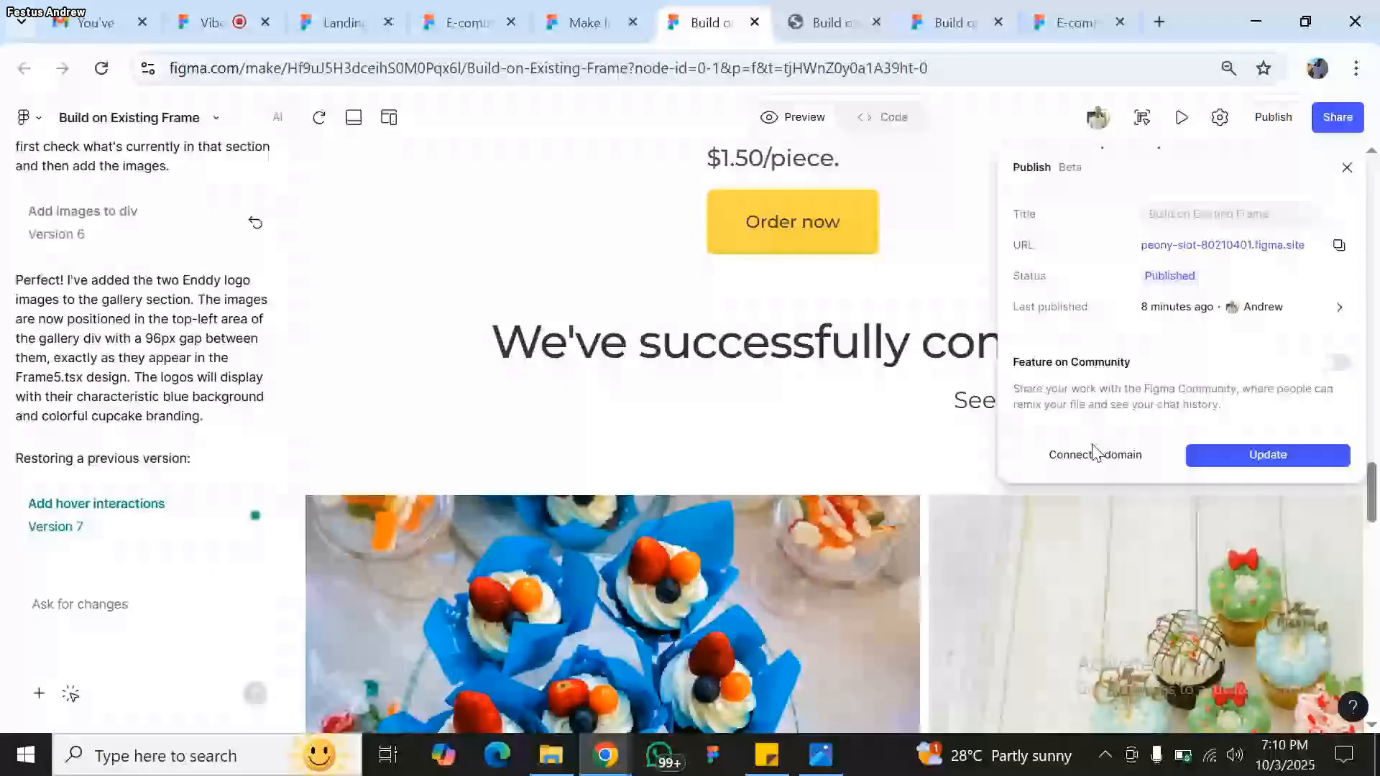
# - Attach the gallery's Christmas cupcakes div to the chat prompt and paste the copied Enddy logo image into it
pyautogui.scroll(-4, 612, 561)
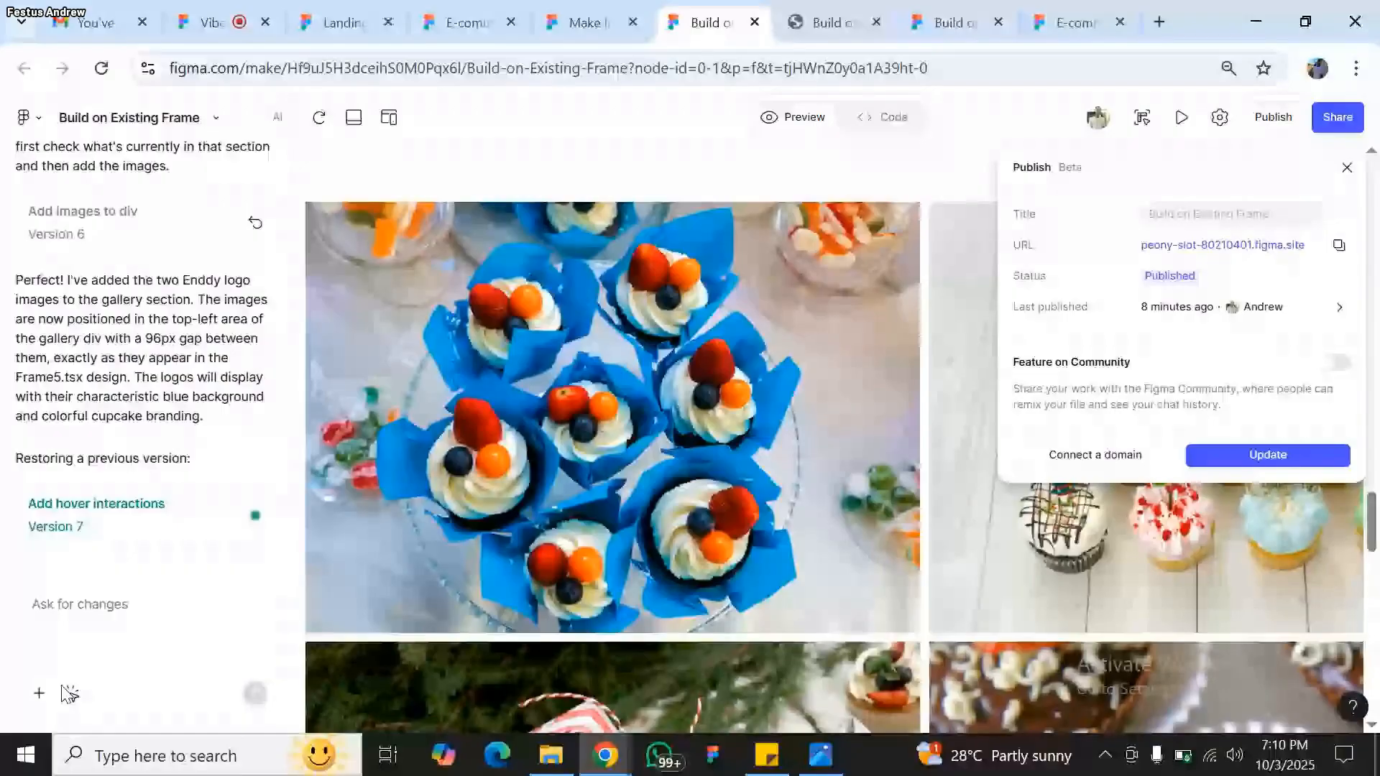
pyautogui.click(70, 694)
pyautogui.click(971, 385)
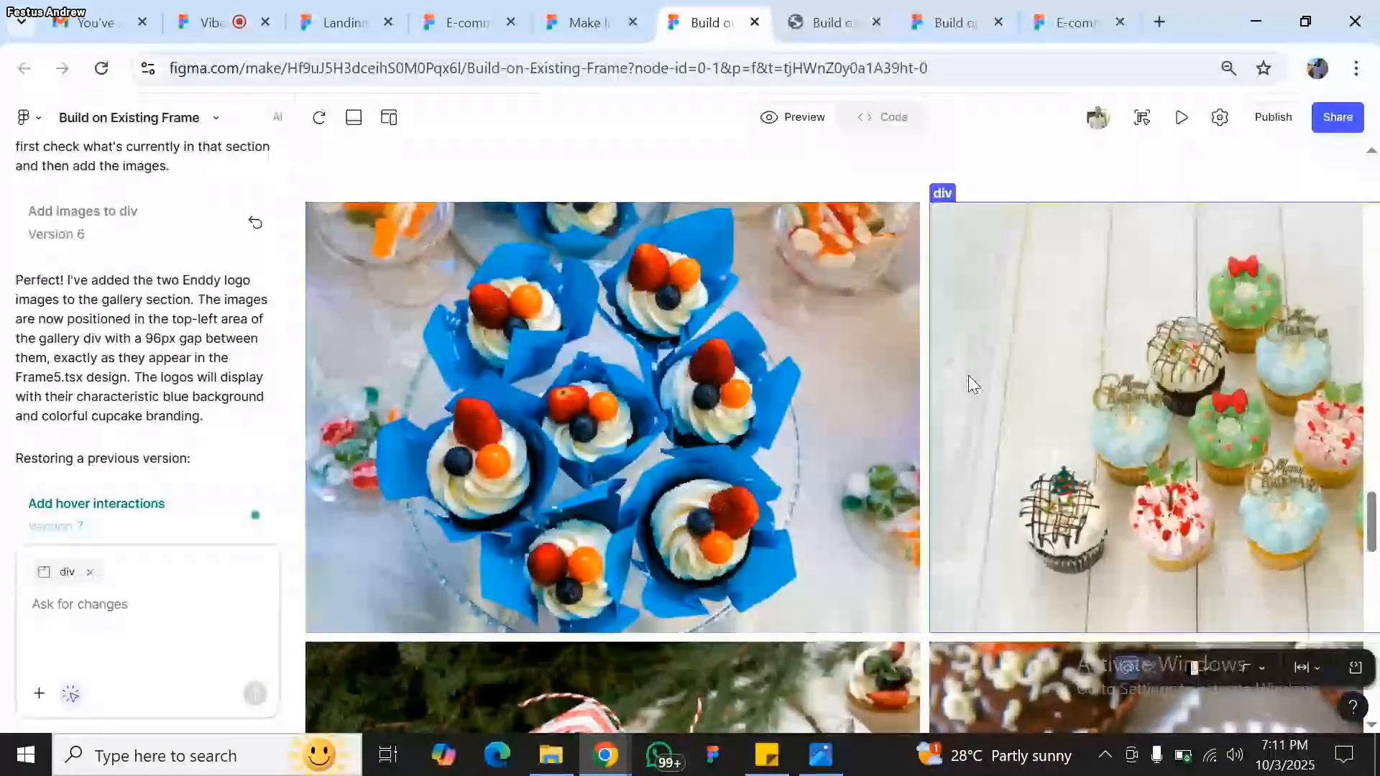
pyautogui.click(118, 604)
pyautogui.hotkey('ctrl', 'v')
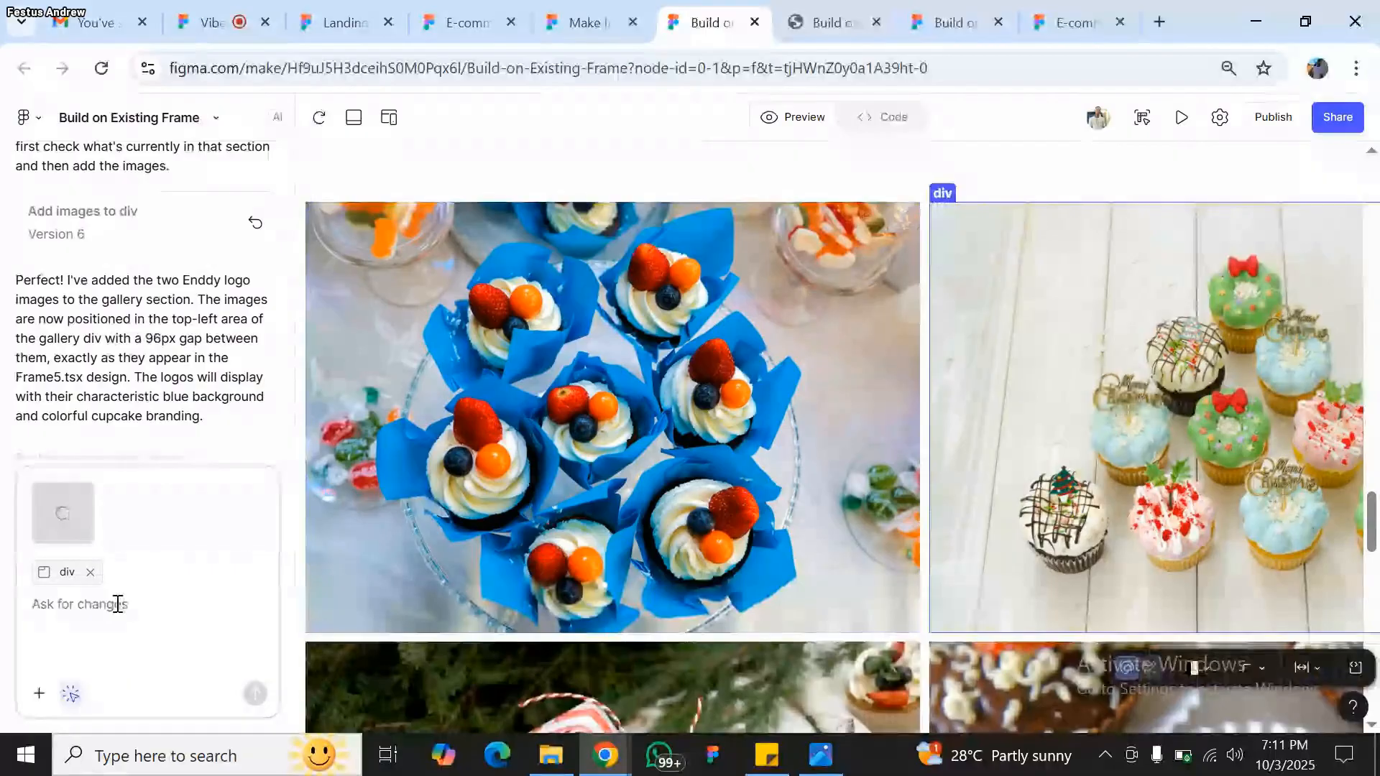
# - Send the prompt "Replace the image on this div with the image attached" and check the meeting tab during processing
pyautogui.write('Replace the image on th')
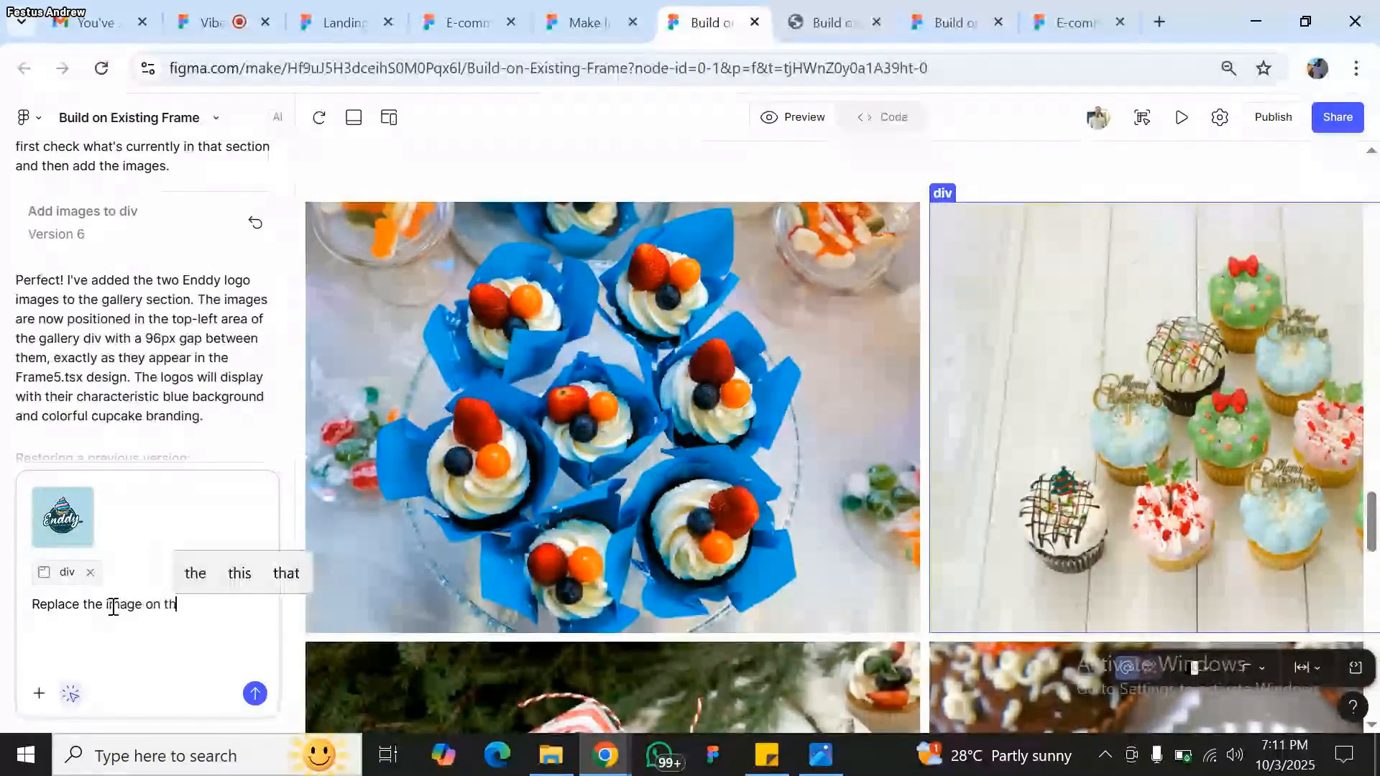
pyautogui.write('is d')
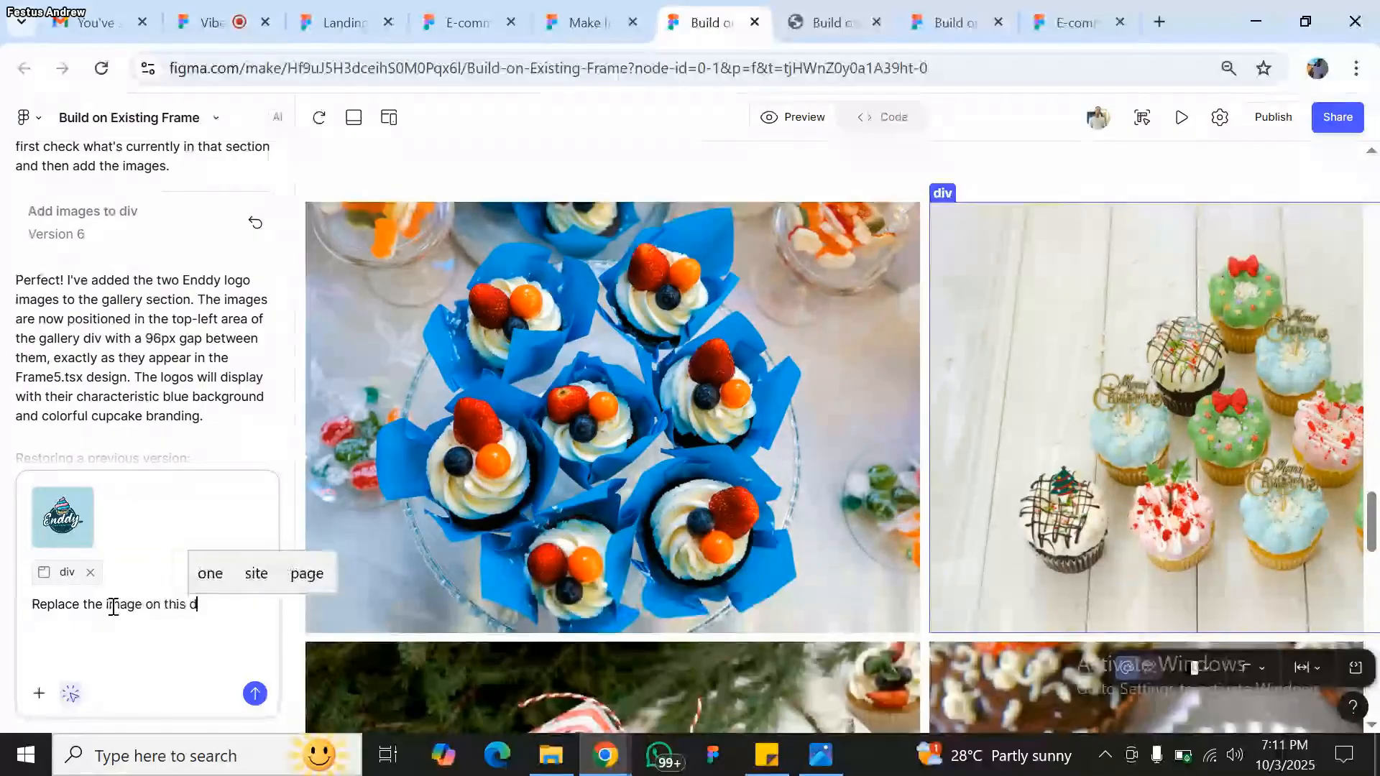
pyautogui.write('iv with the ')
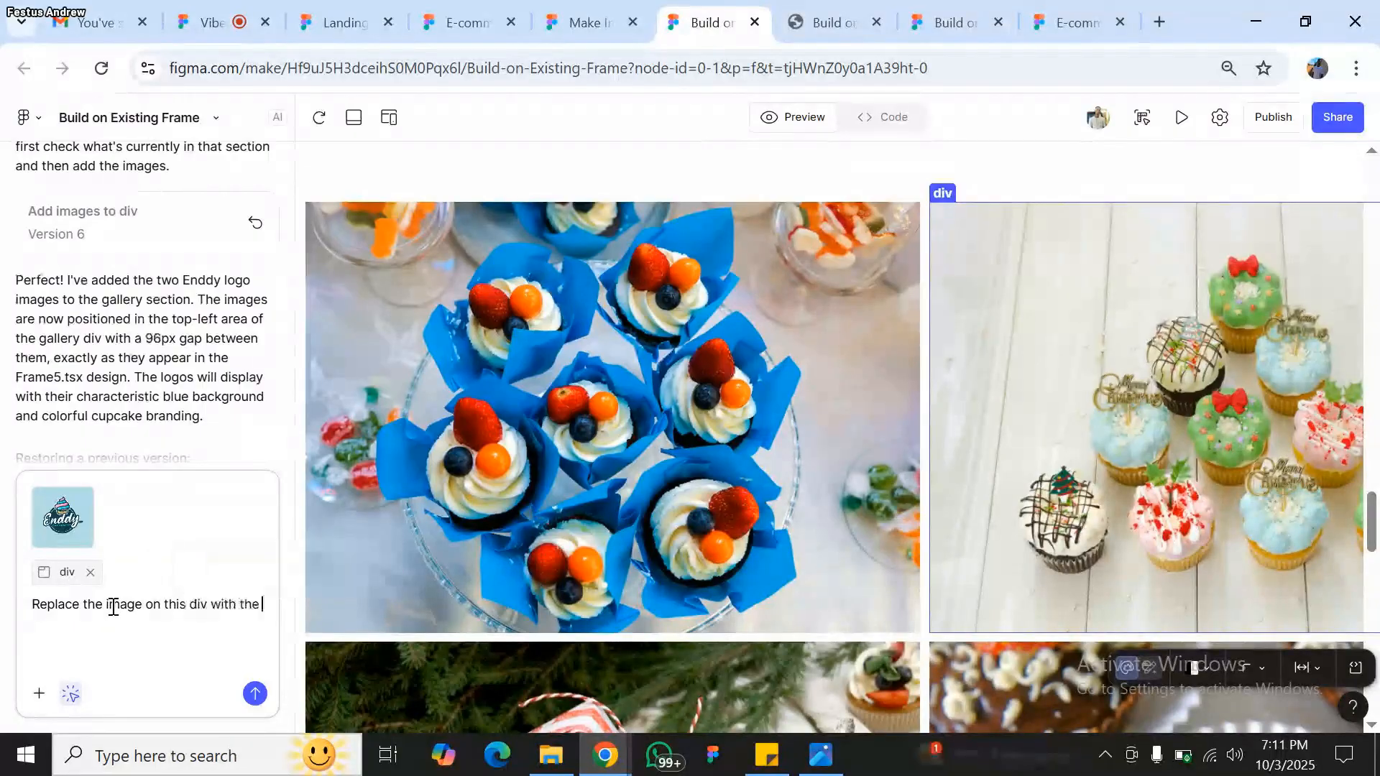
pyautogui.write('image a')
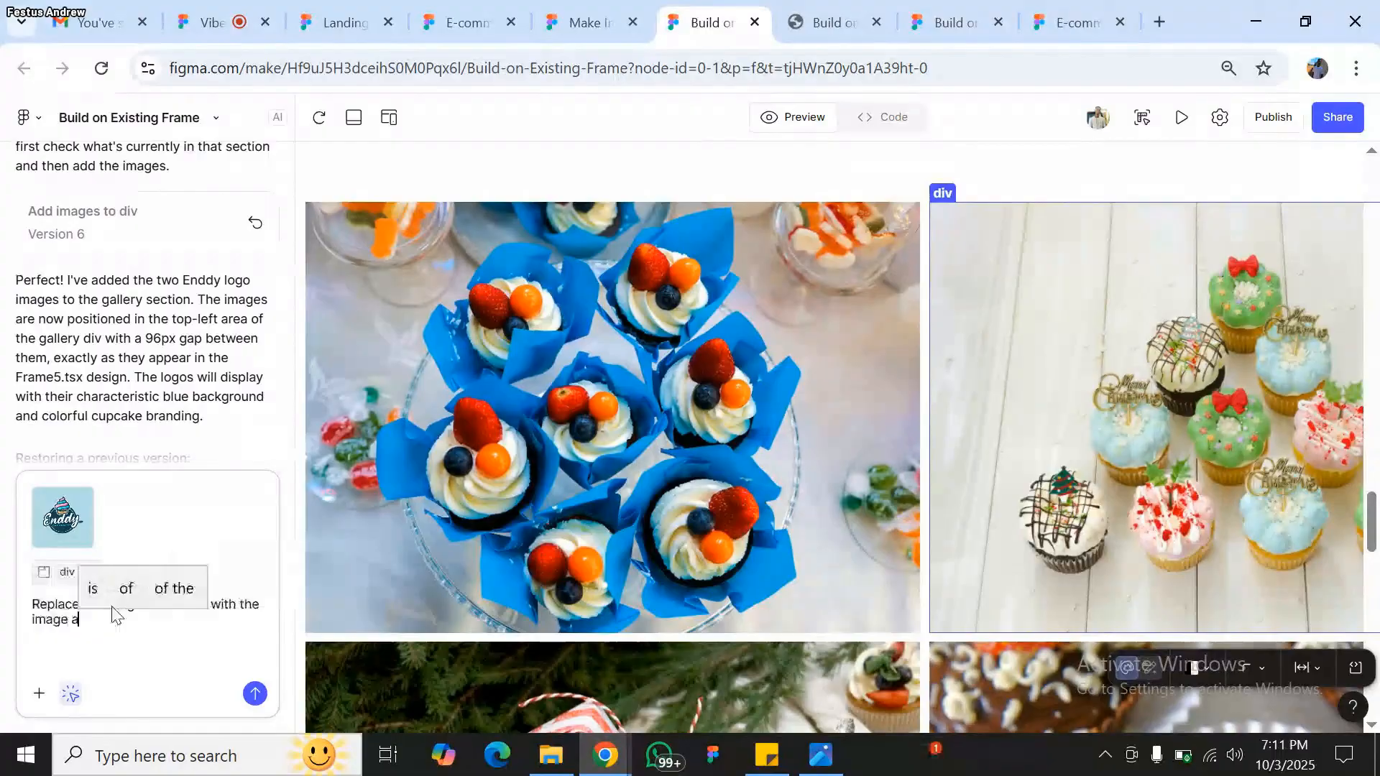
pyautogui.write('ttached')
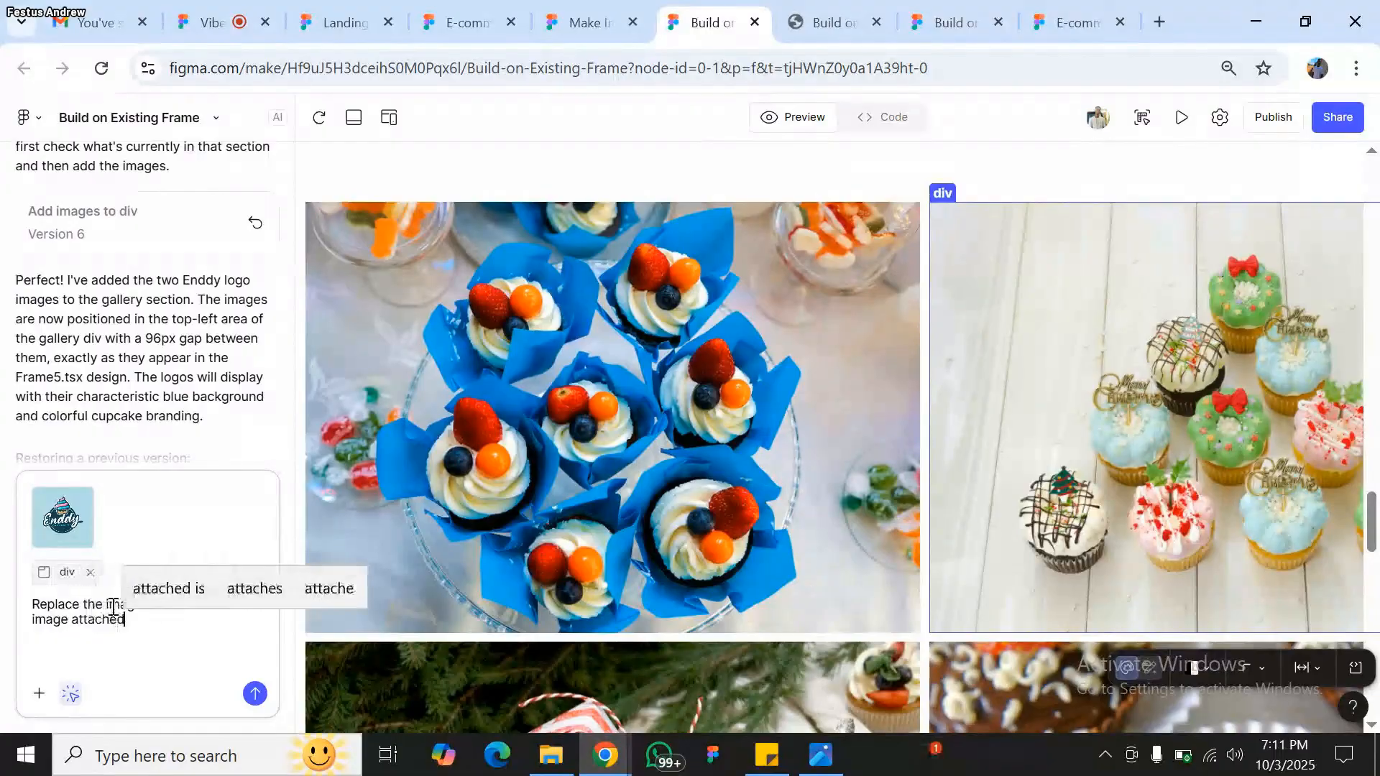
pyautogui.press('Return')
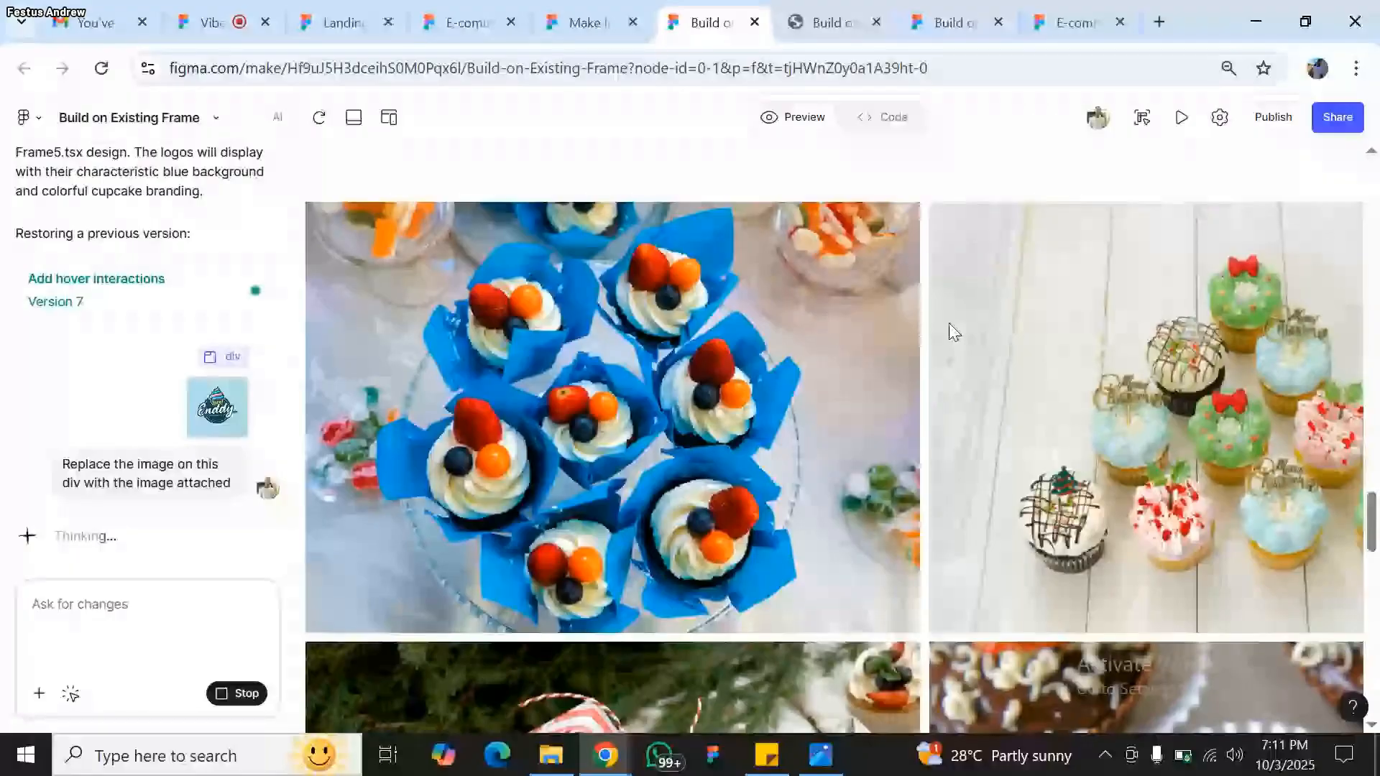
pyautogui.hotkey('ctrl', '2')
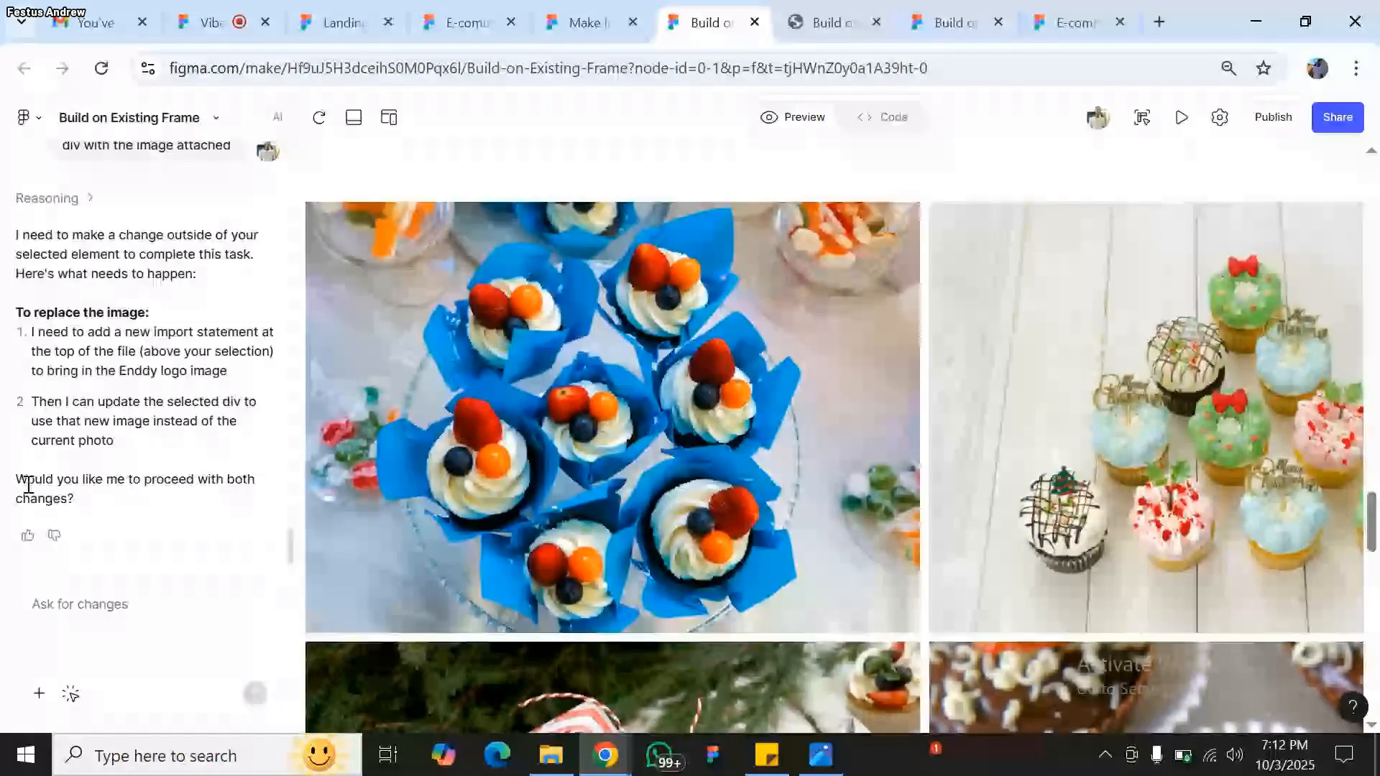
# - Approve both proposed image replacement changes by sending the reply "yes continue please" in the chat
pyautogui.click(114, 589)
pyautogui.write('yes')
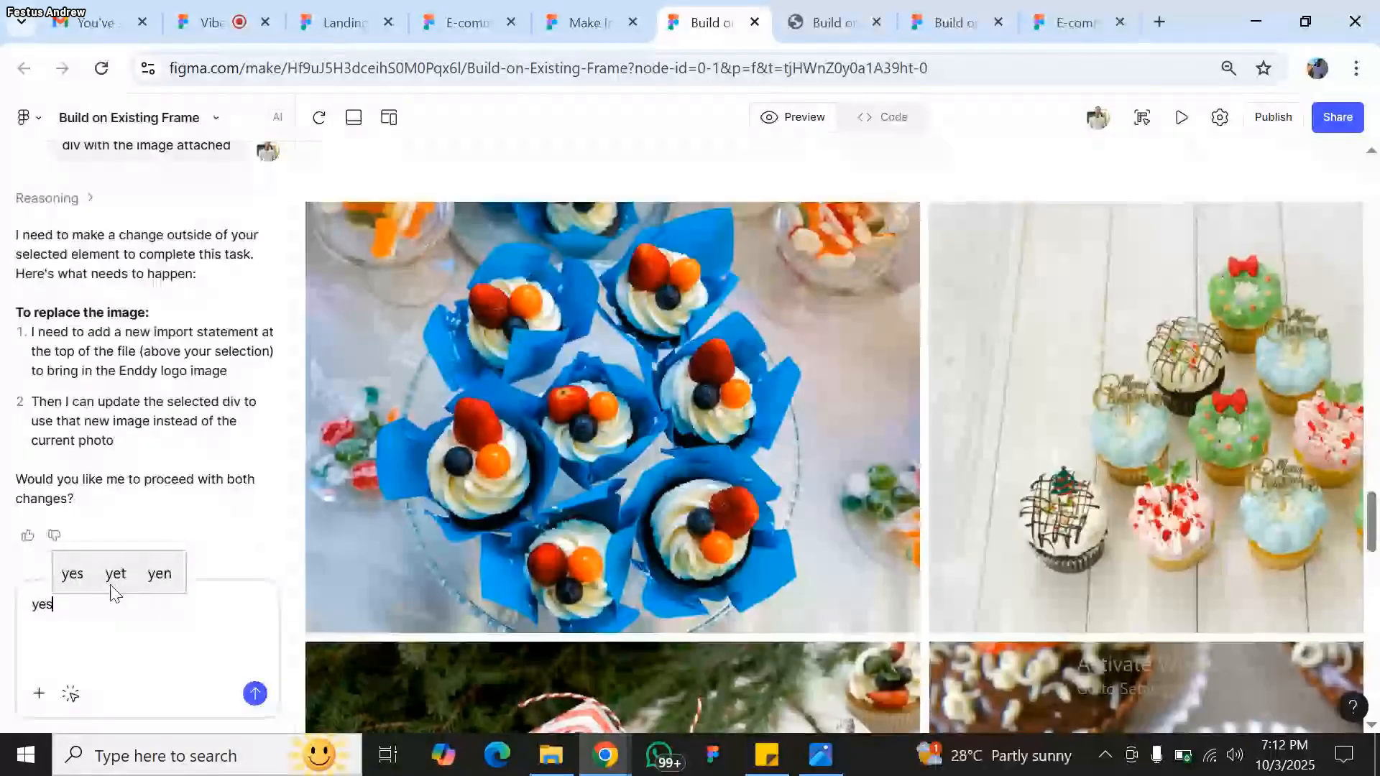
pyautogui.write(' con')
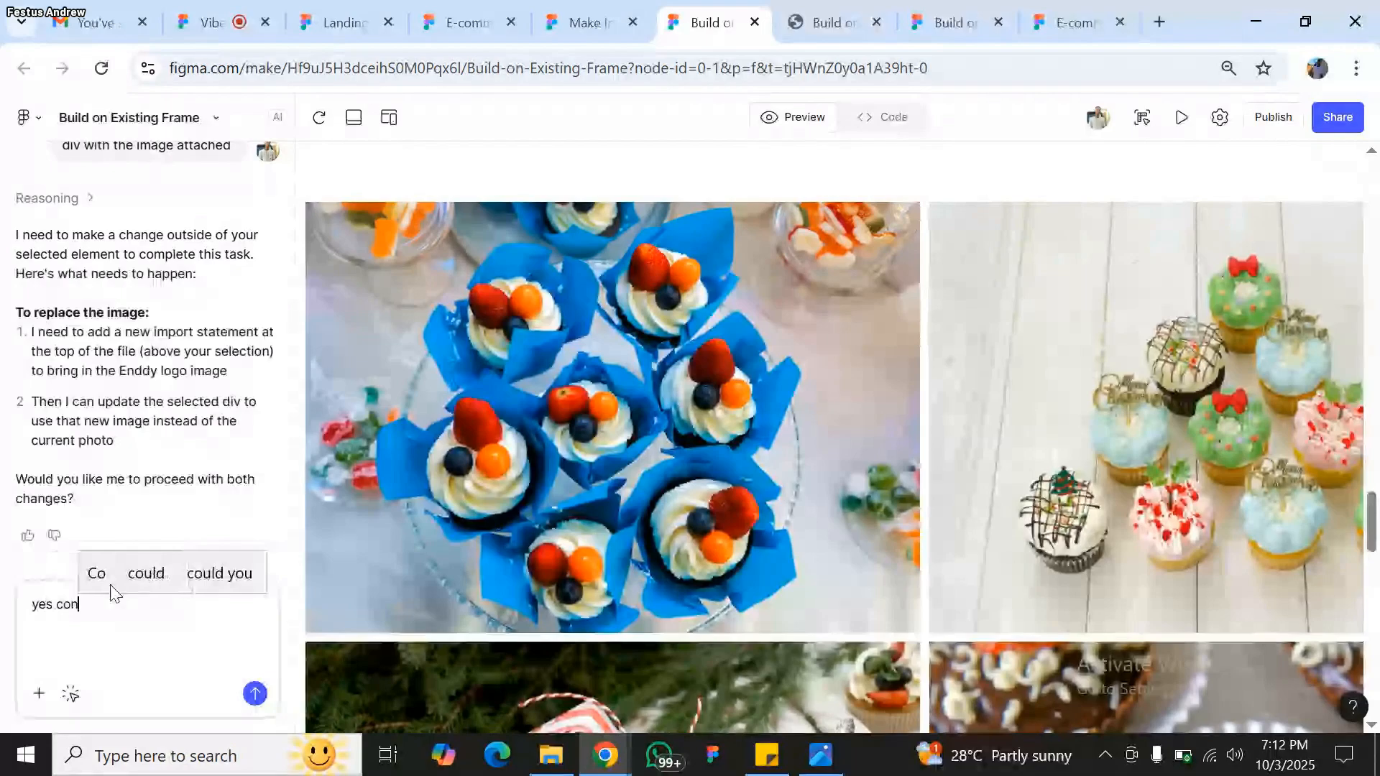
pyautogui.write('tinue please')
pyautogui.press('Return')
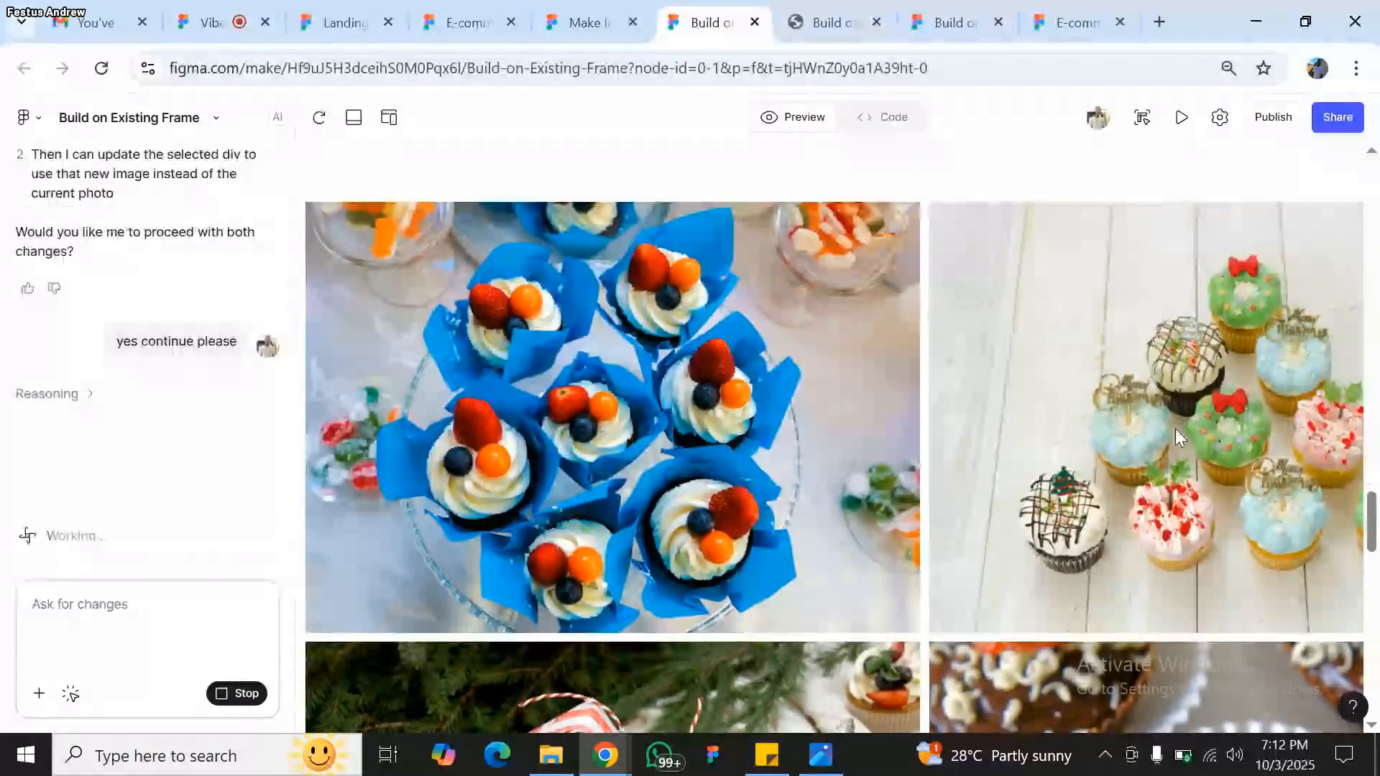
pyautogui.scroll(2, 170, 261)
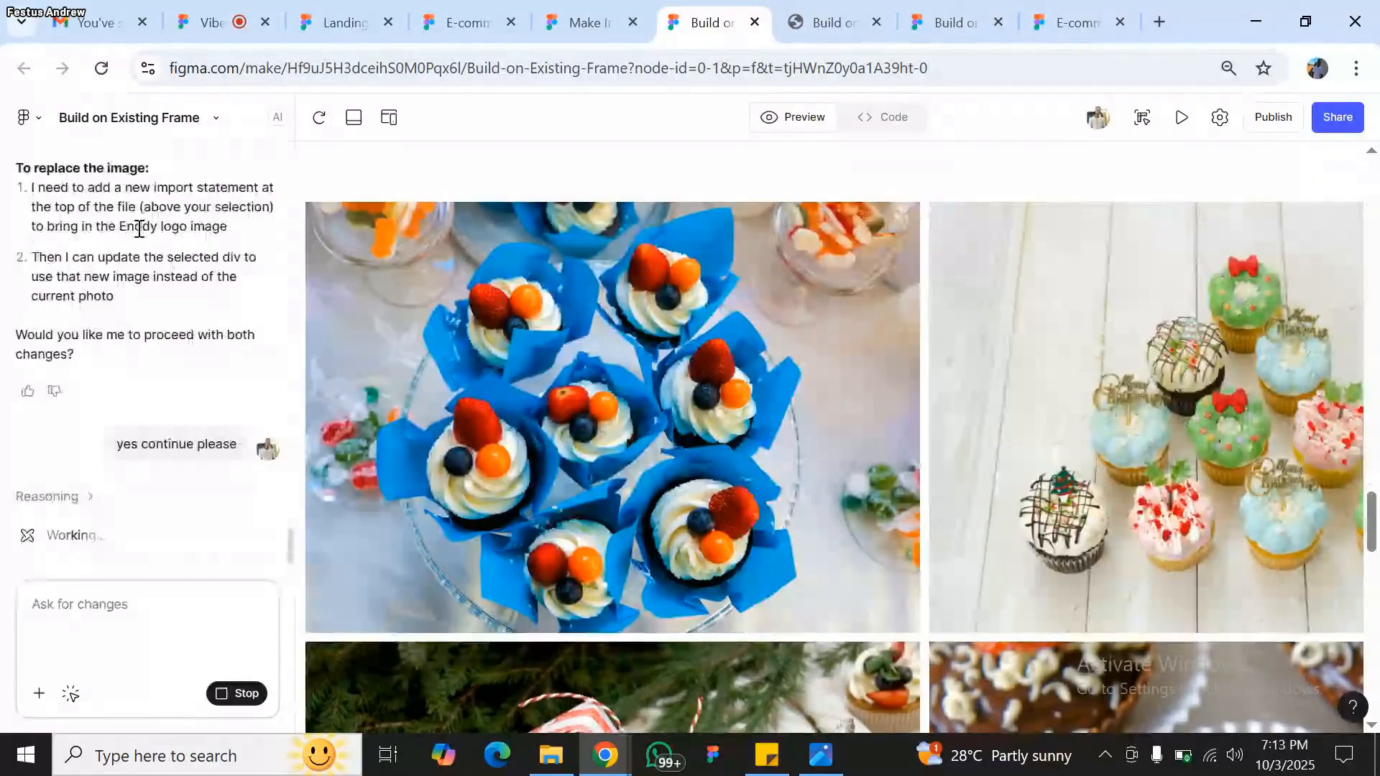
# - Check the Vibe Coding with Figma Make meeting chat, return to Build on Existing Frame and close its publish settings
pyautogui.click(202, 10)
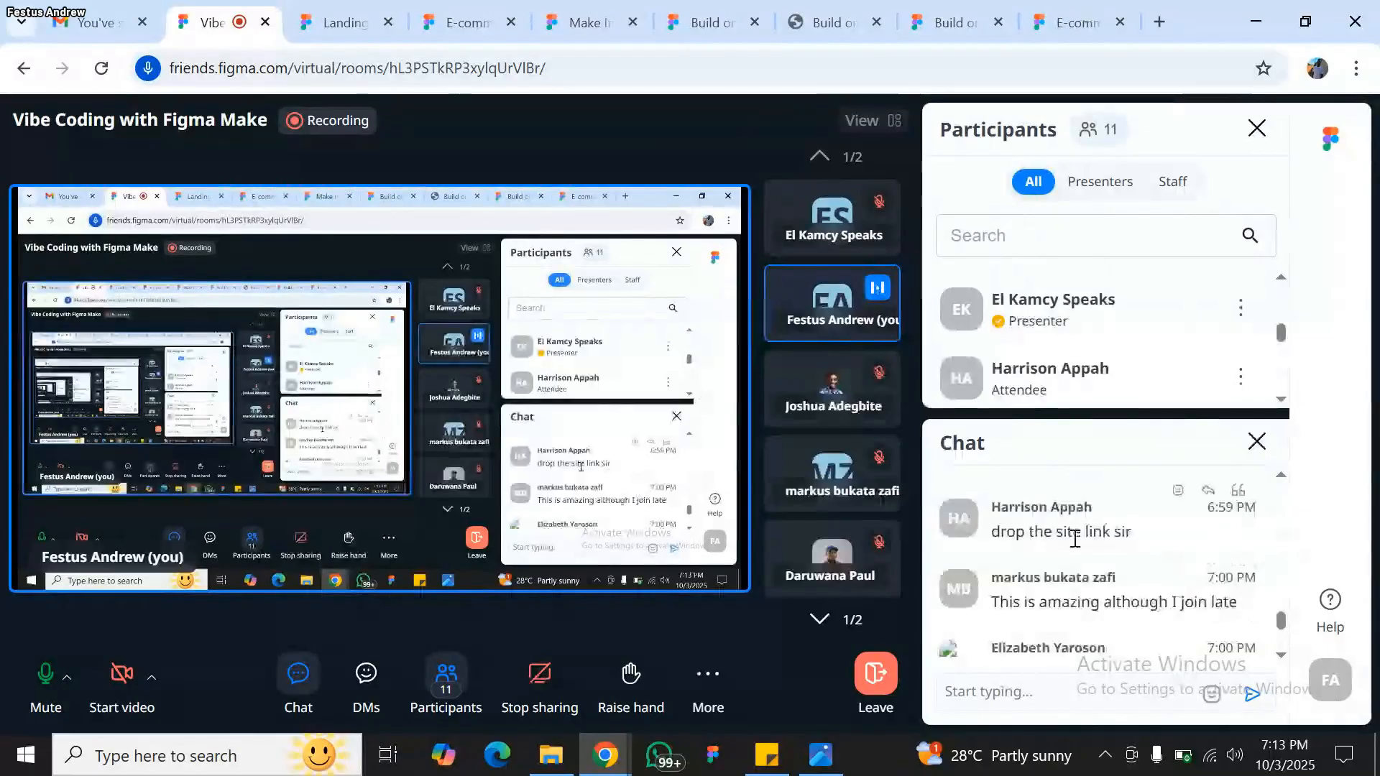
pyautogui.click(743, 9)
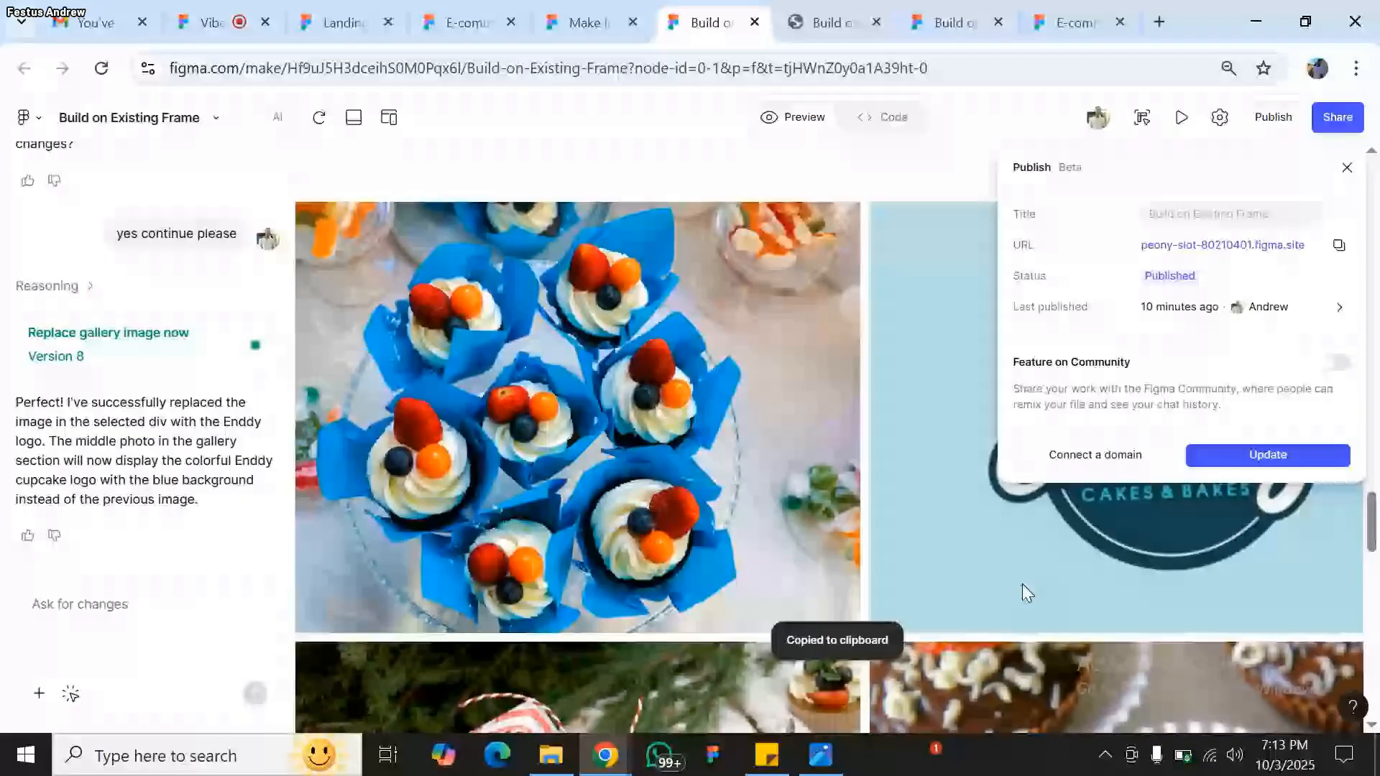
pyautogui.click(1022, 584)
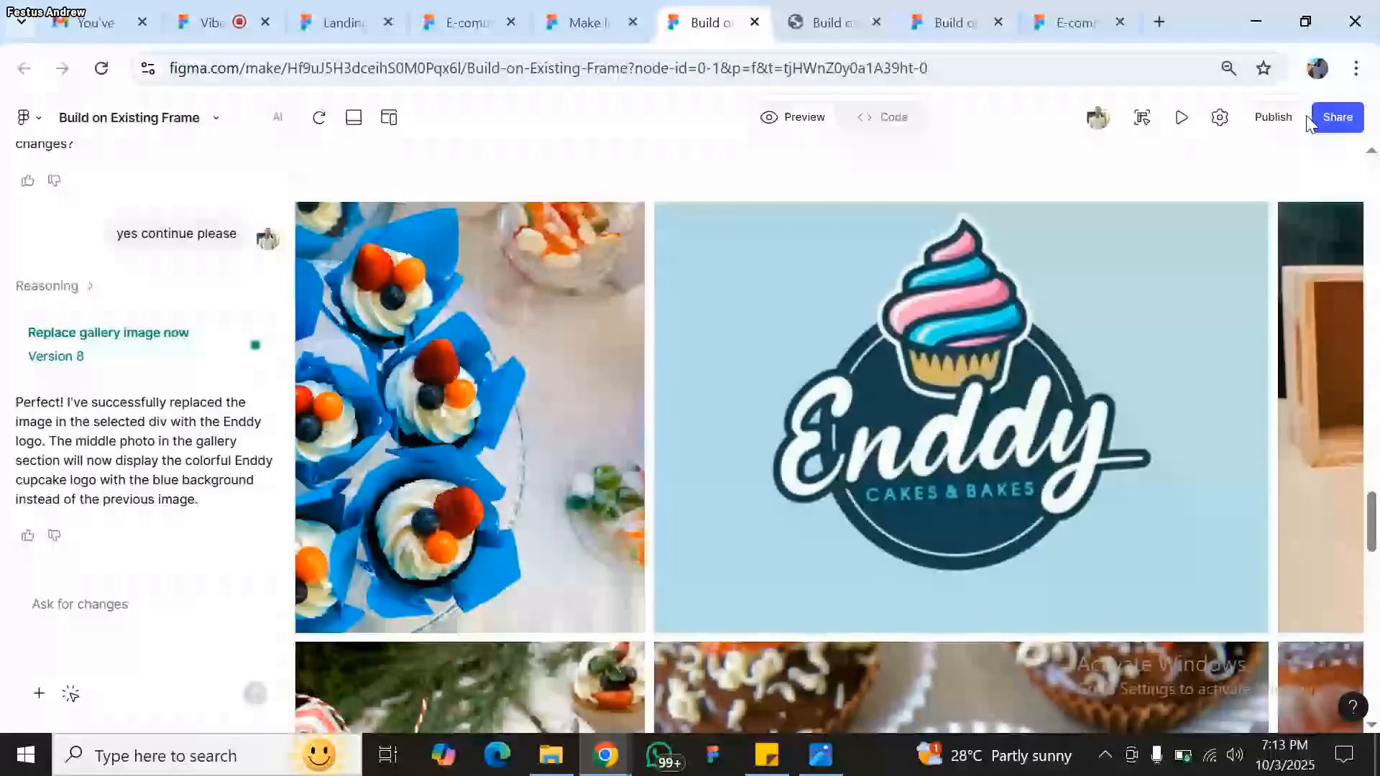
# - Reload the published site peony-slot-80210401.figma.site and examine its photo gallery for the replaced image
pyautogui.click(827, 22)
pyautogui.click(102, 69)
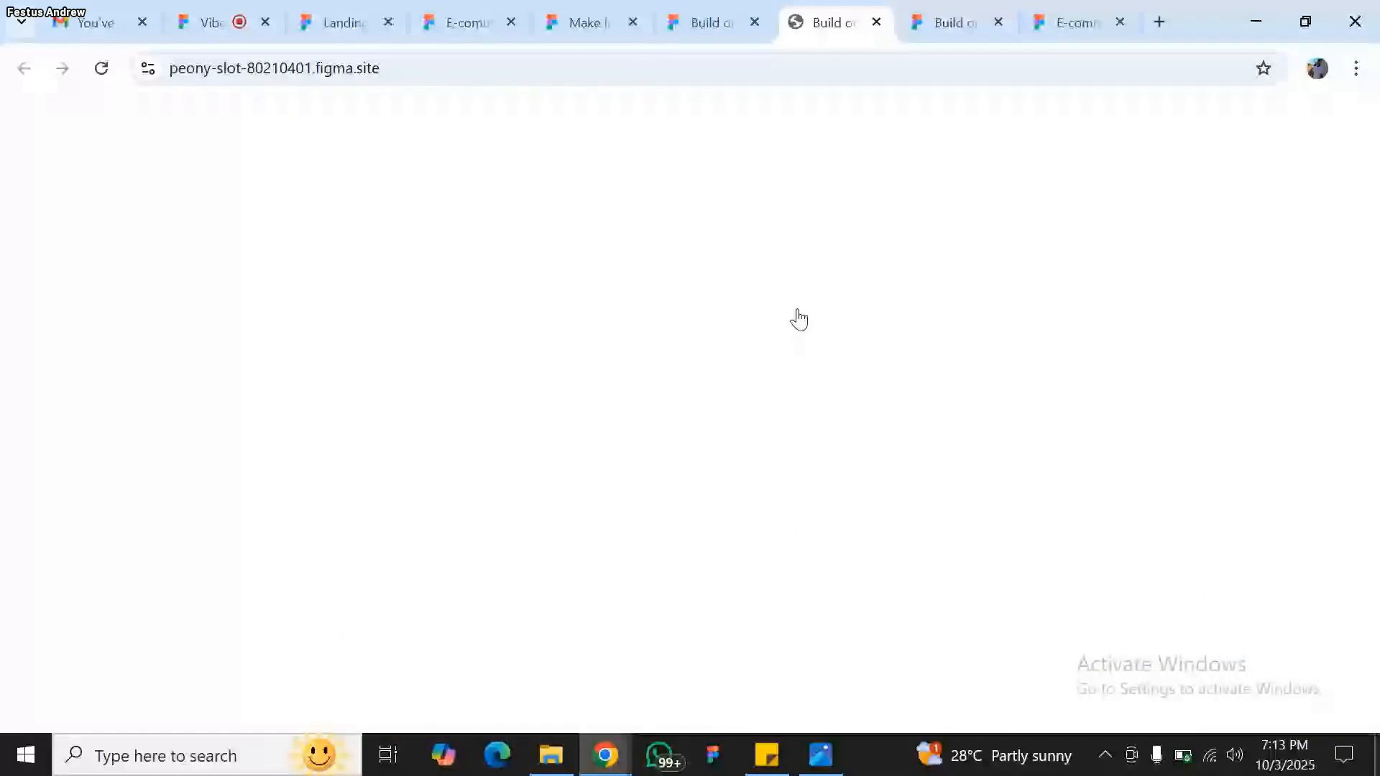
pyautogui.scroll(-7, 766, 539)
pyautogui.scroll(-8, 767, 539)
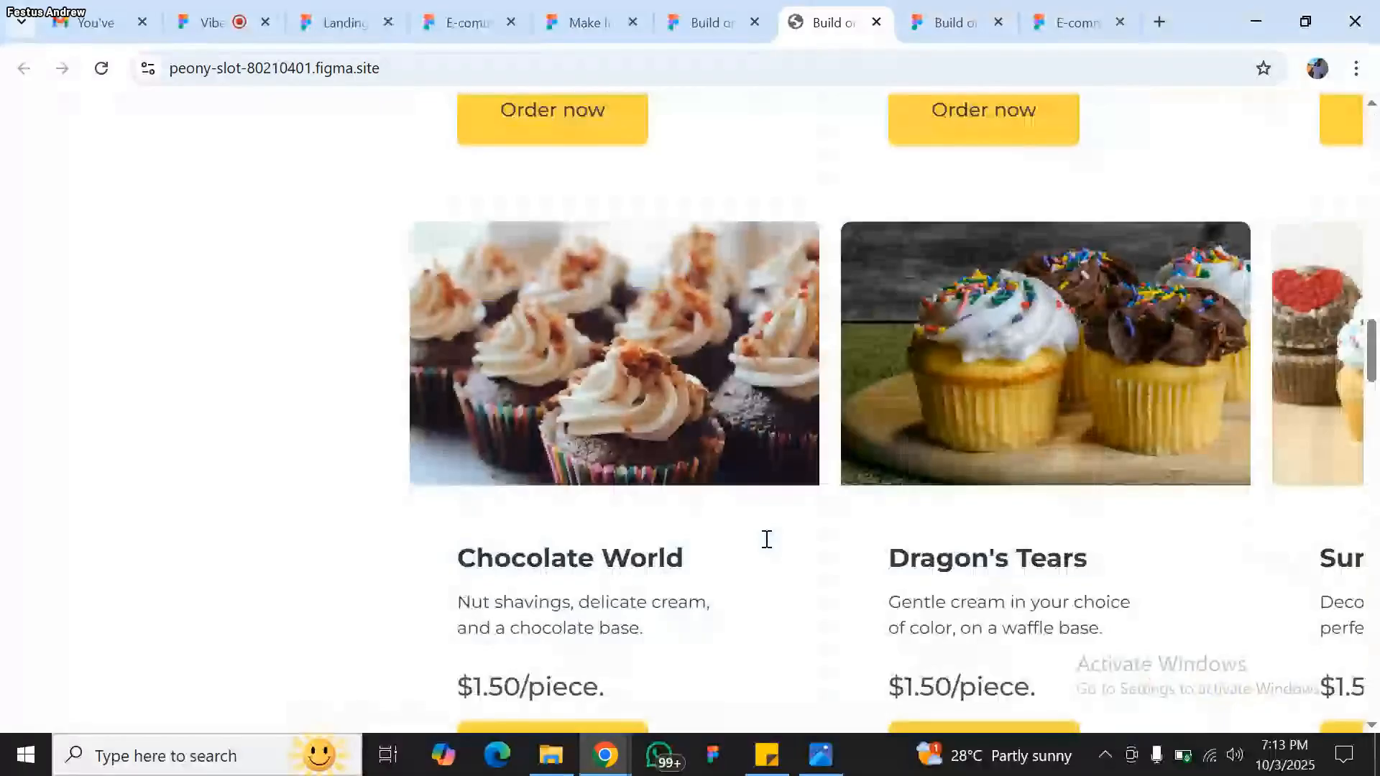
pyautogui.scroll(-10, 767, 539)
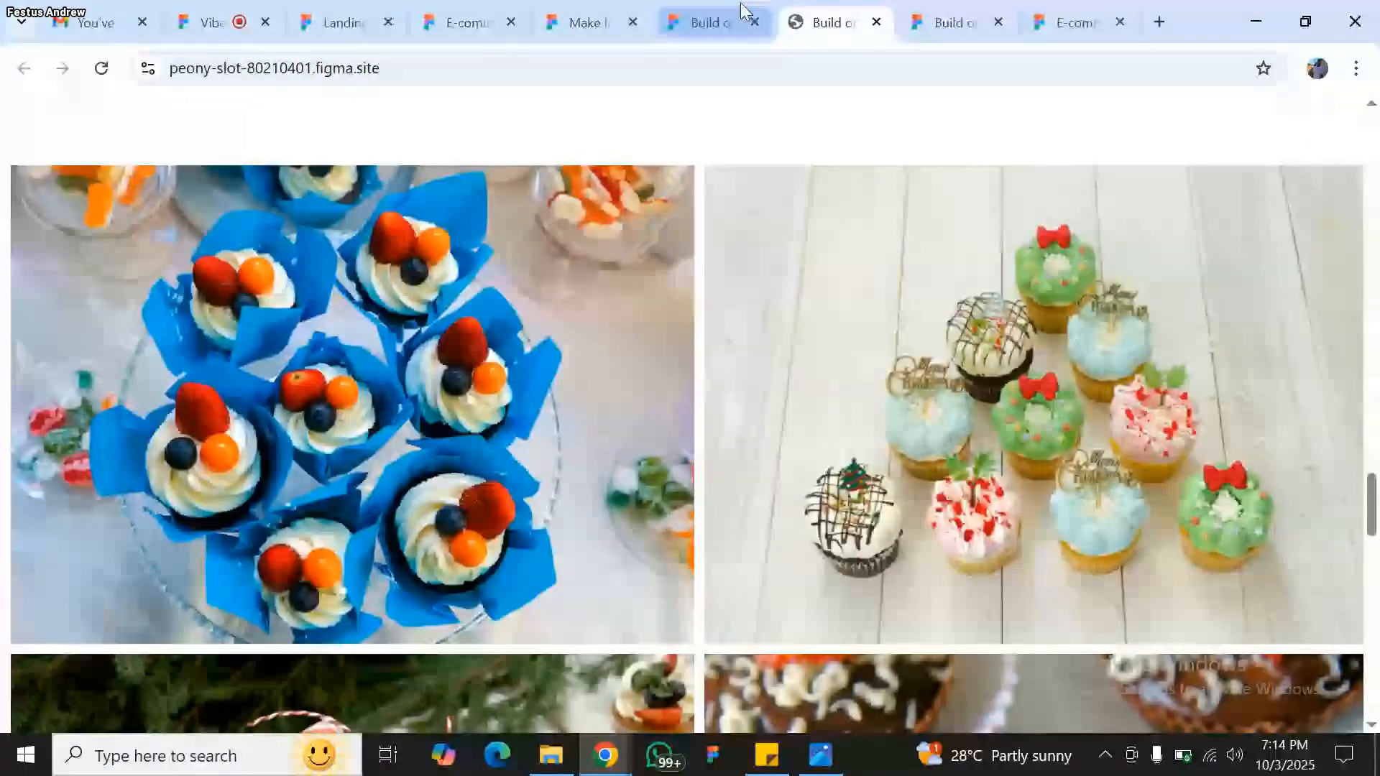
# - Publish the update of Build on Existing Frame and refresh the live site to check the gallery's middle photo
pyautogui.click(744, 13)
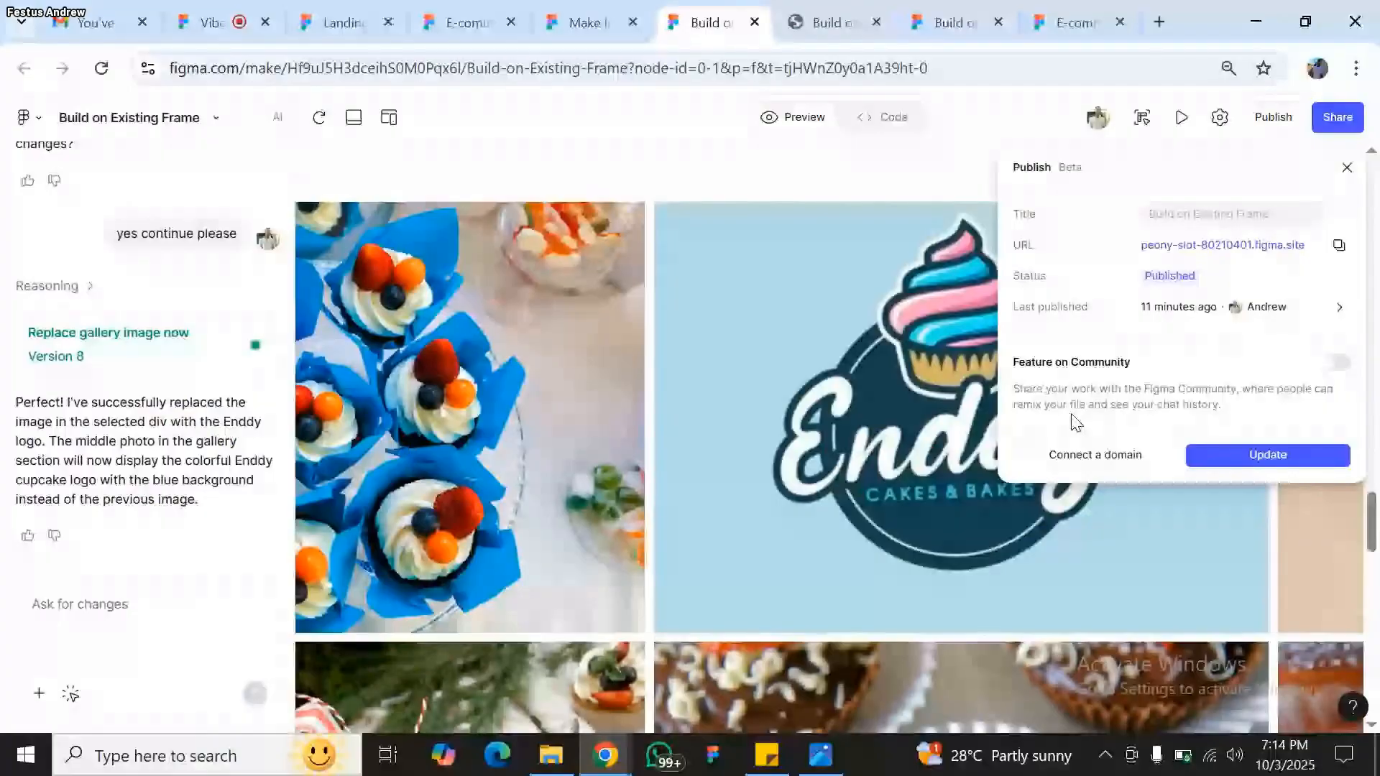
pyautogui.click(1260, 456)
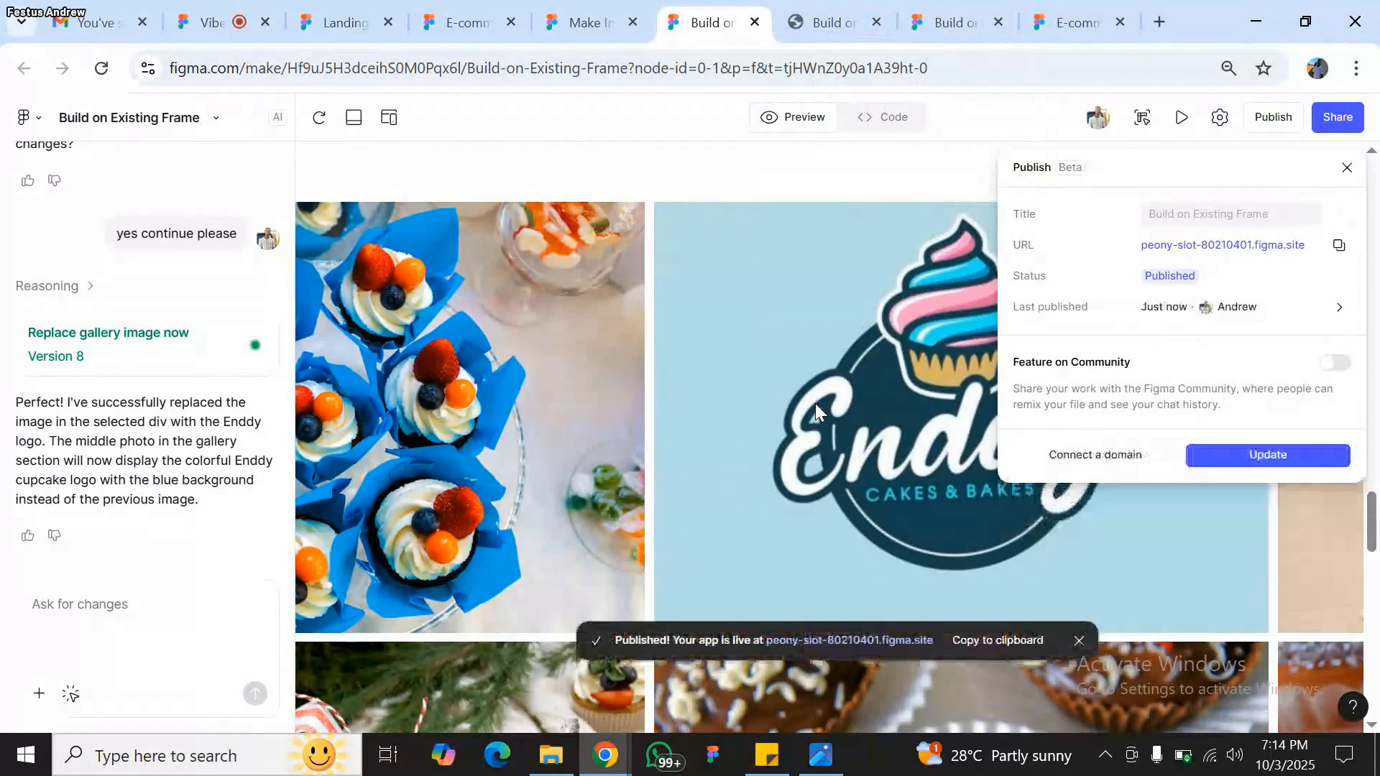
pyautogui.click(841, 15)
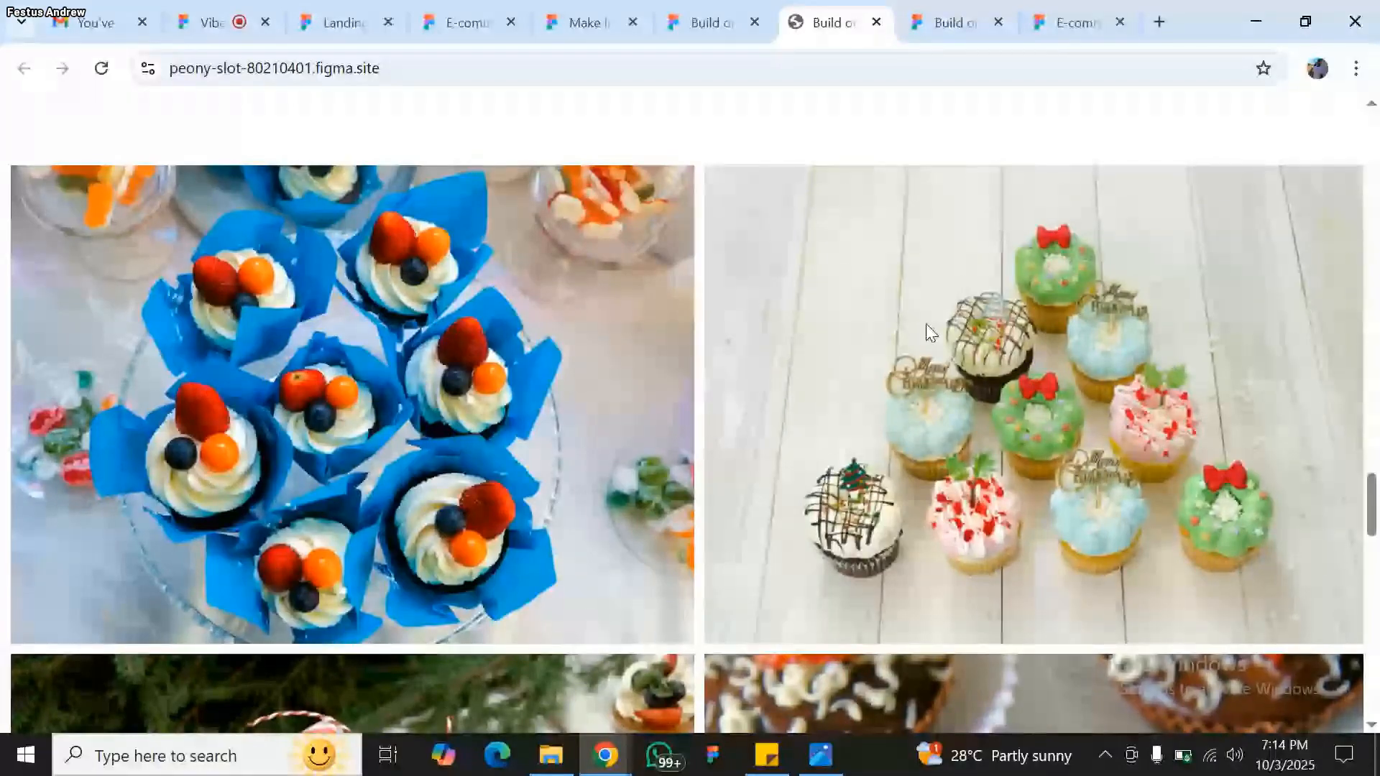
pyautogui.press('F5')
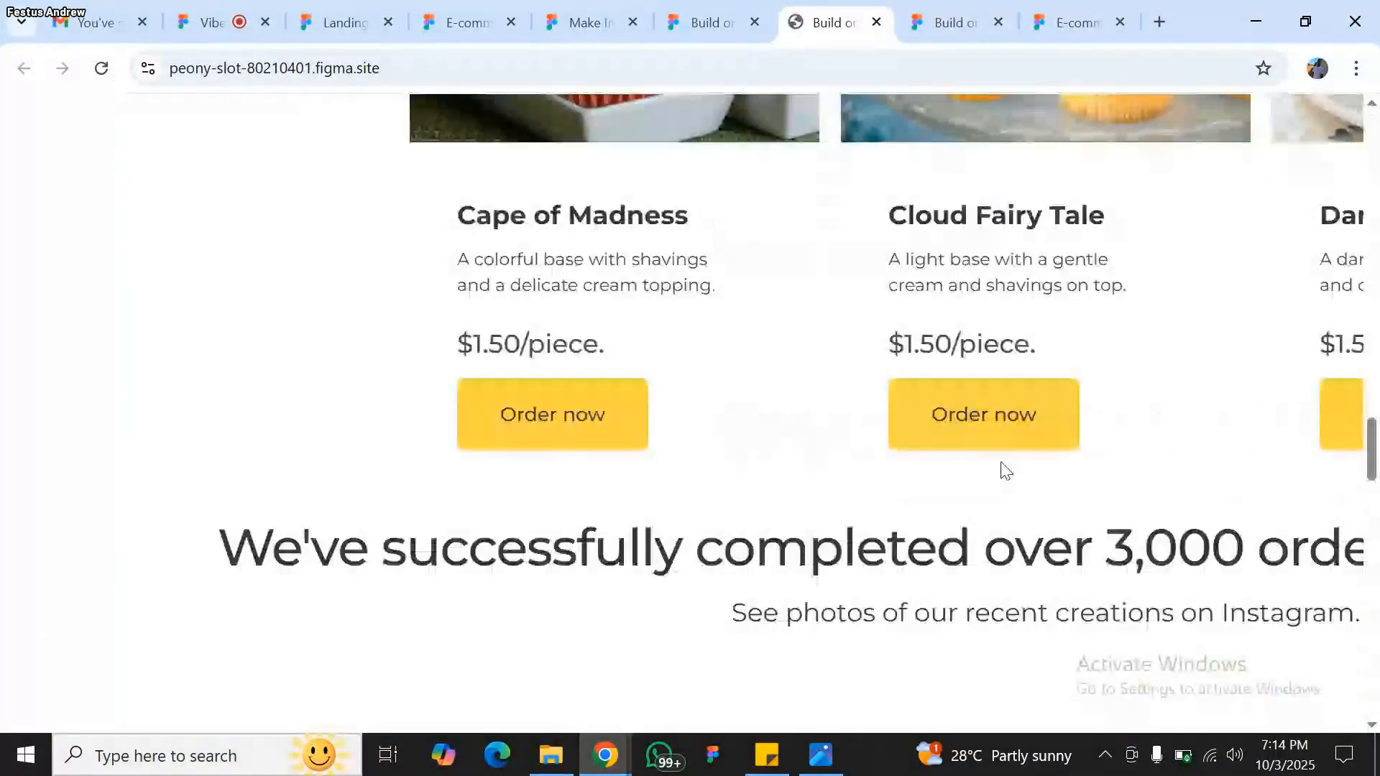
pyautogui.scroll(-7, 1005, 471)
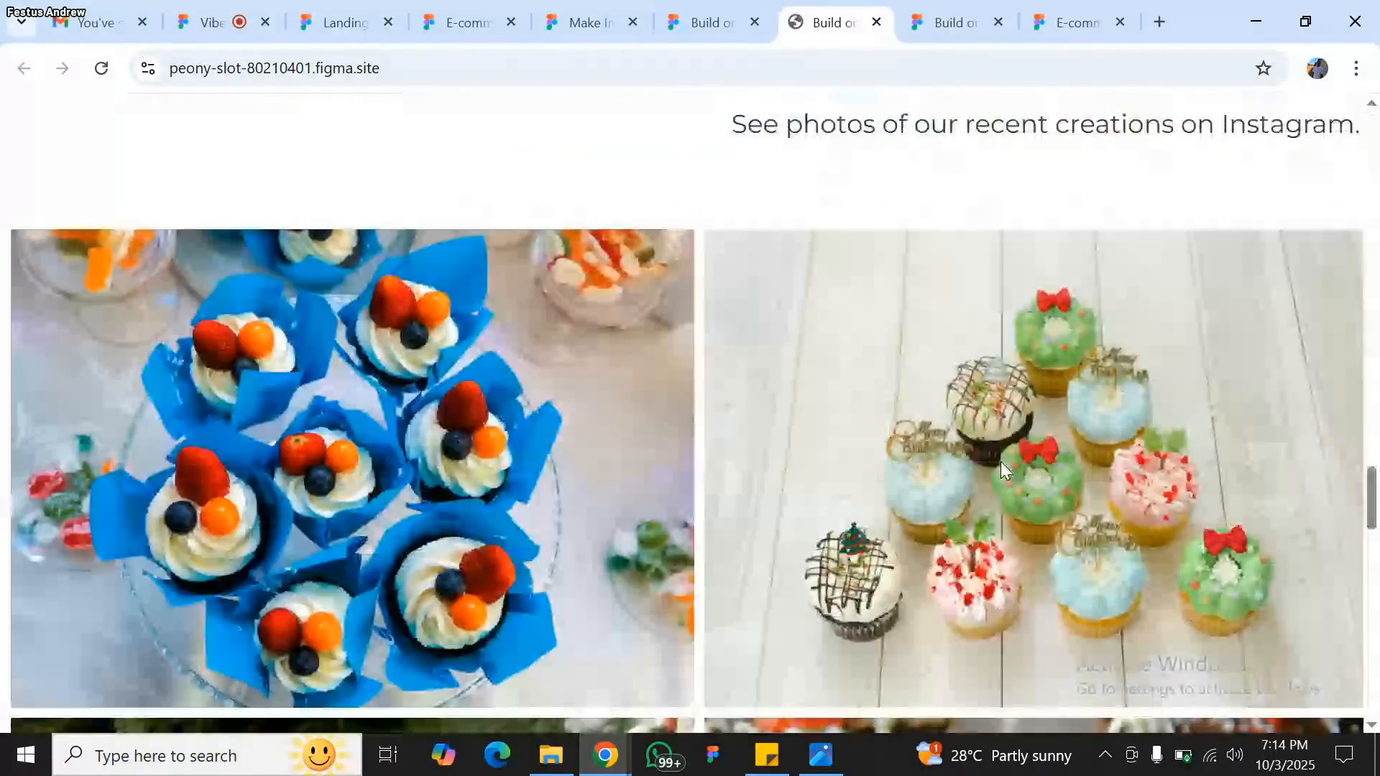
pyautogui.scroll(-1, 1001, 462)
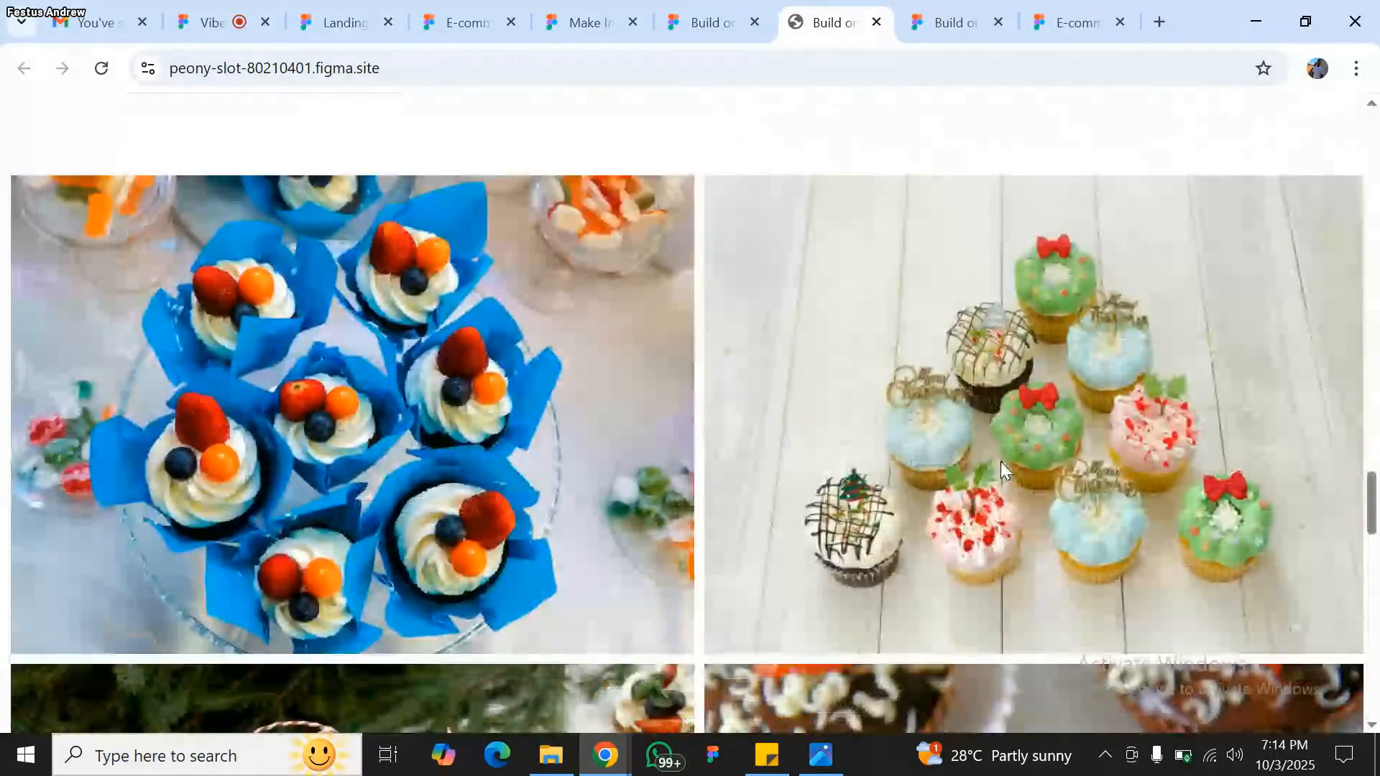
pyautogui.moveTo(1000, 461); pyautogui.dragTo(421, 408)
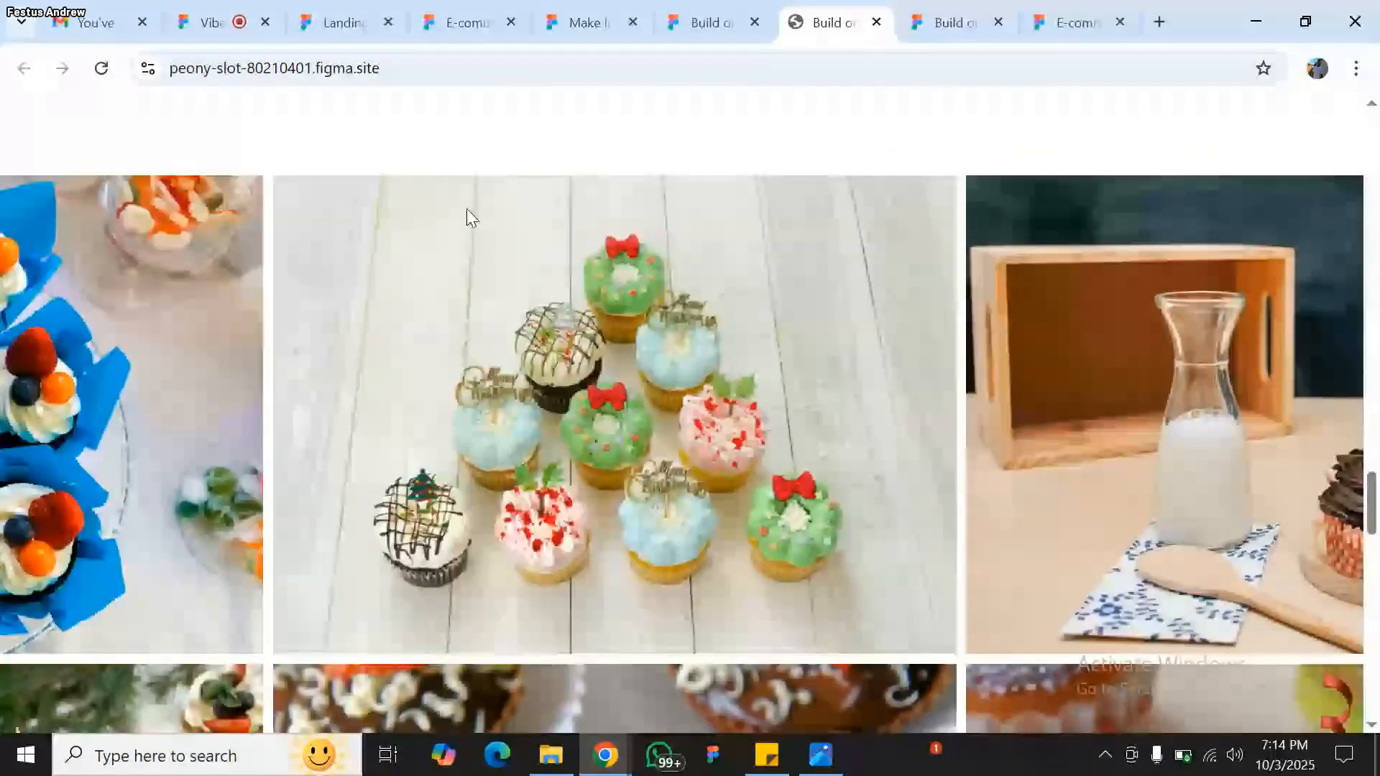
# - Publish the Build on Existing Frame update again, open its live site from the published URL, and return to the meeting
pyautogui.click(731, 8)
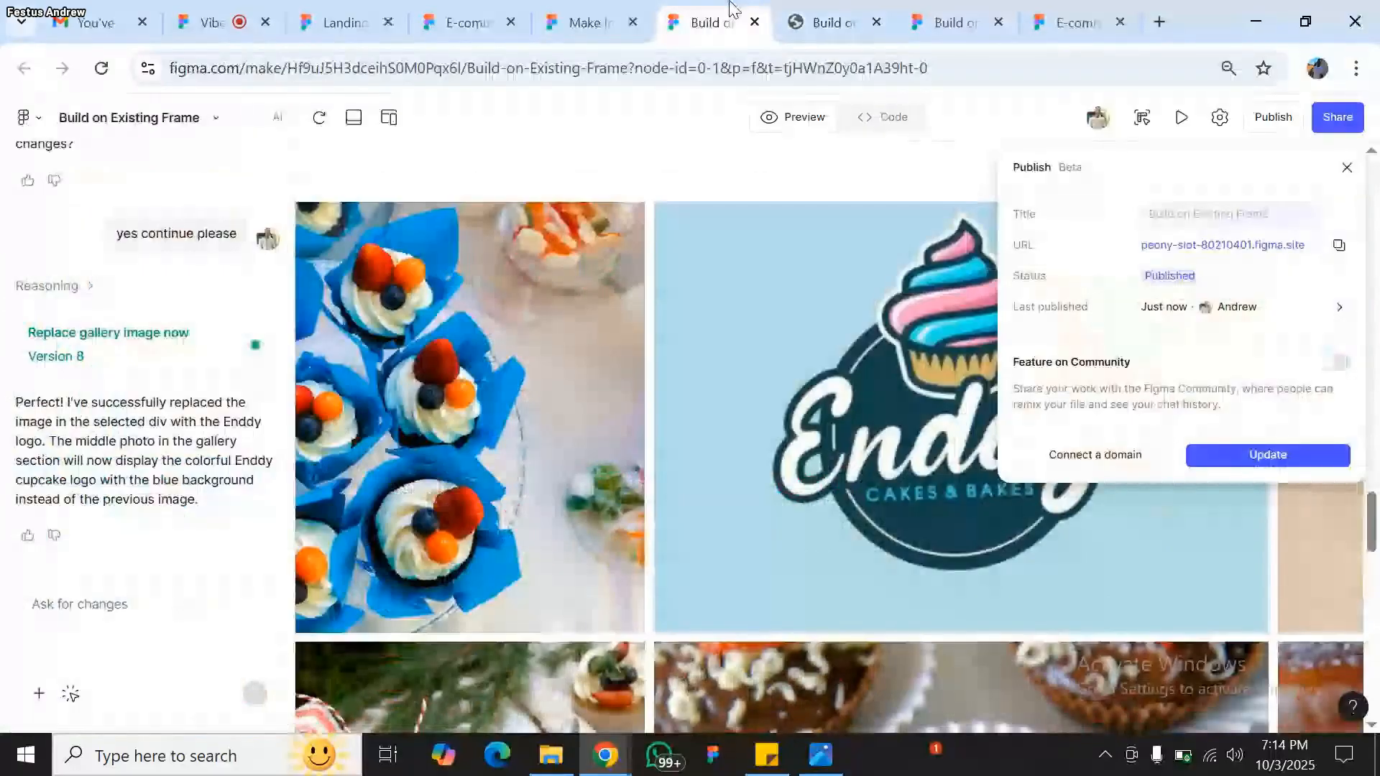
pyautogui.click(1260, 449)
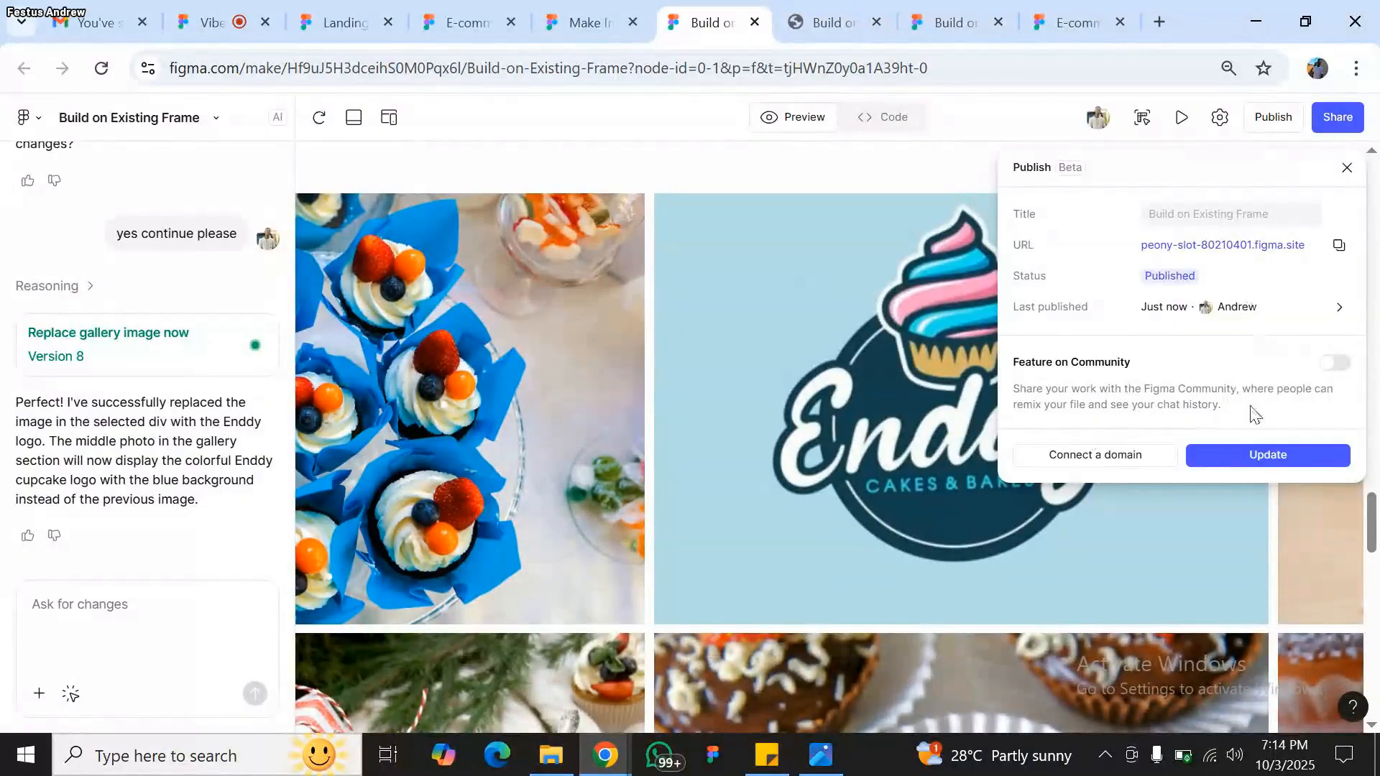
pyautogui.click(1222, 245)
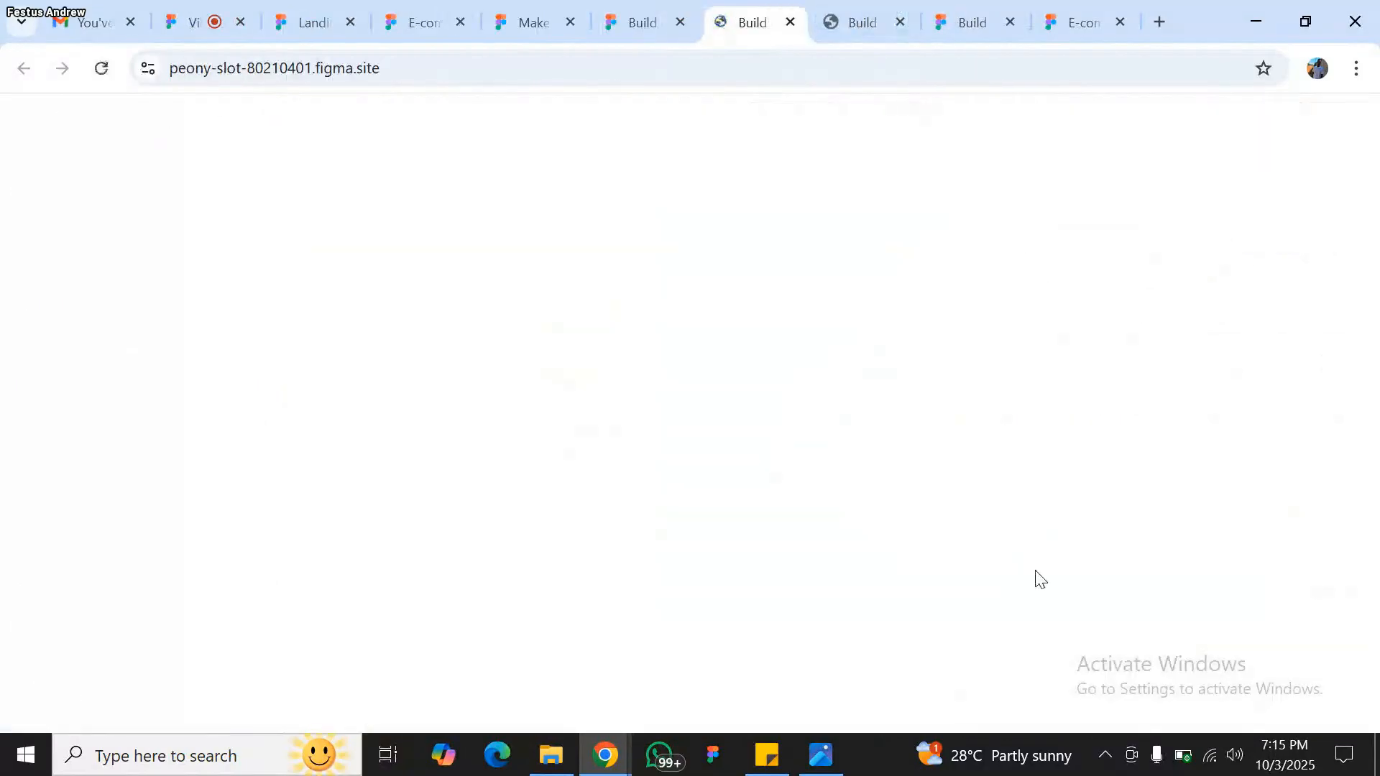
pyautogui.scroll(-5, 1036, 571)
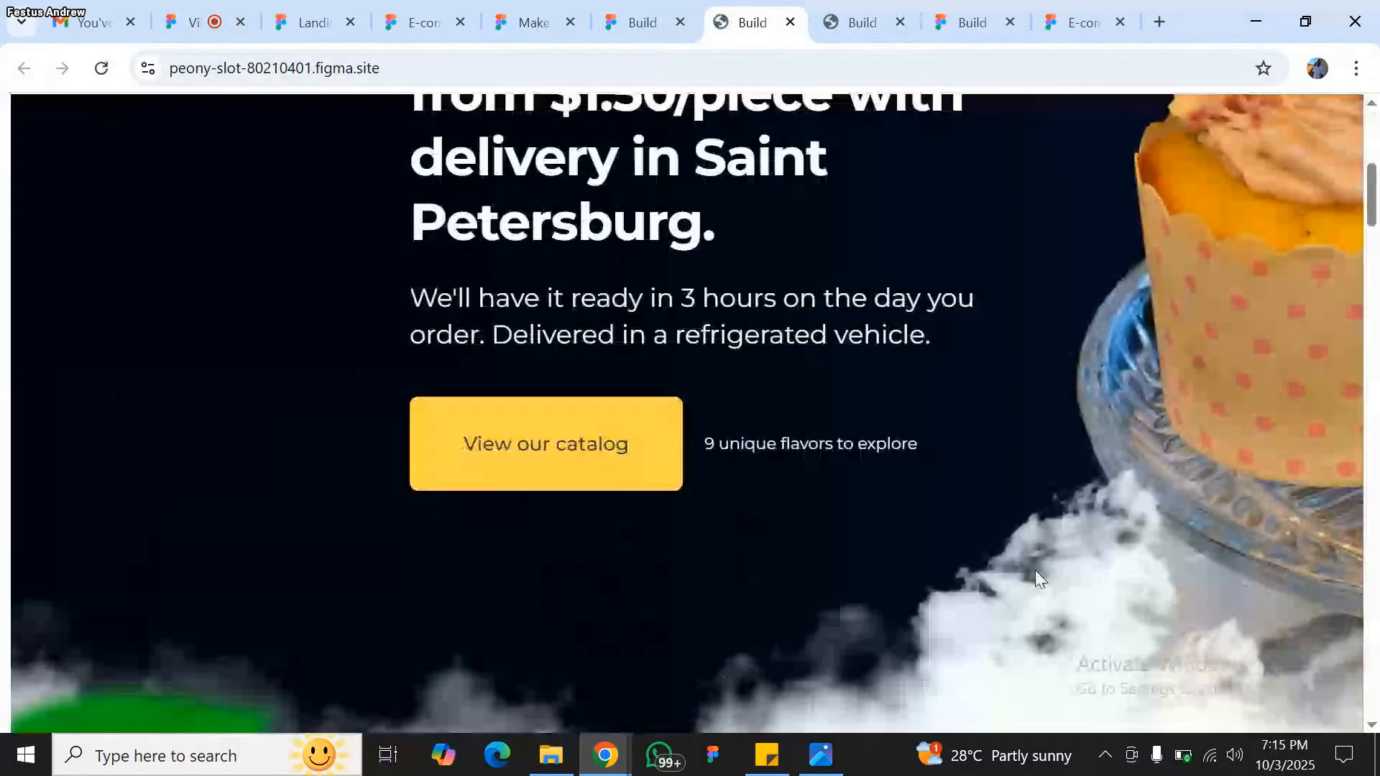
pyautogui.click(207, 20)
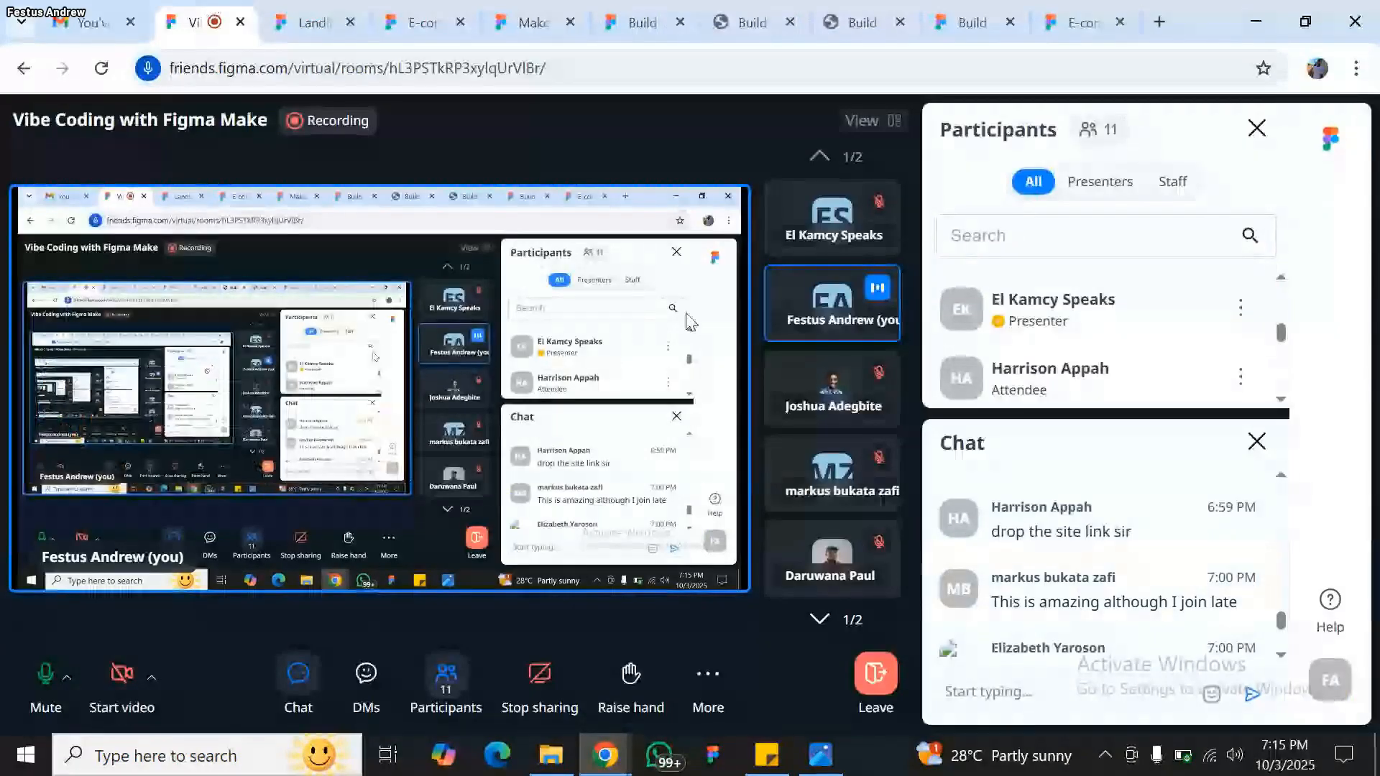